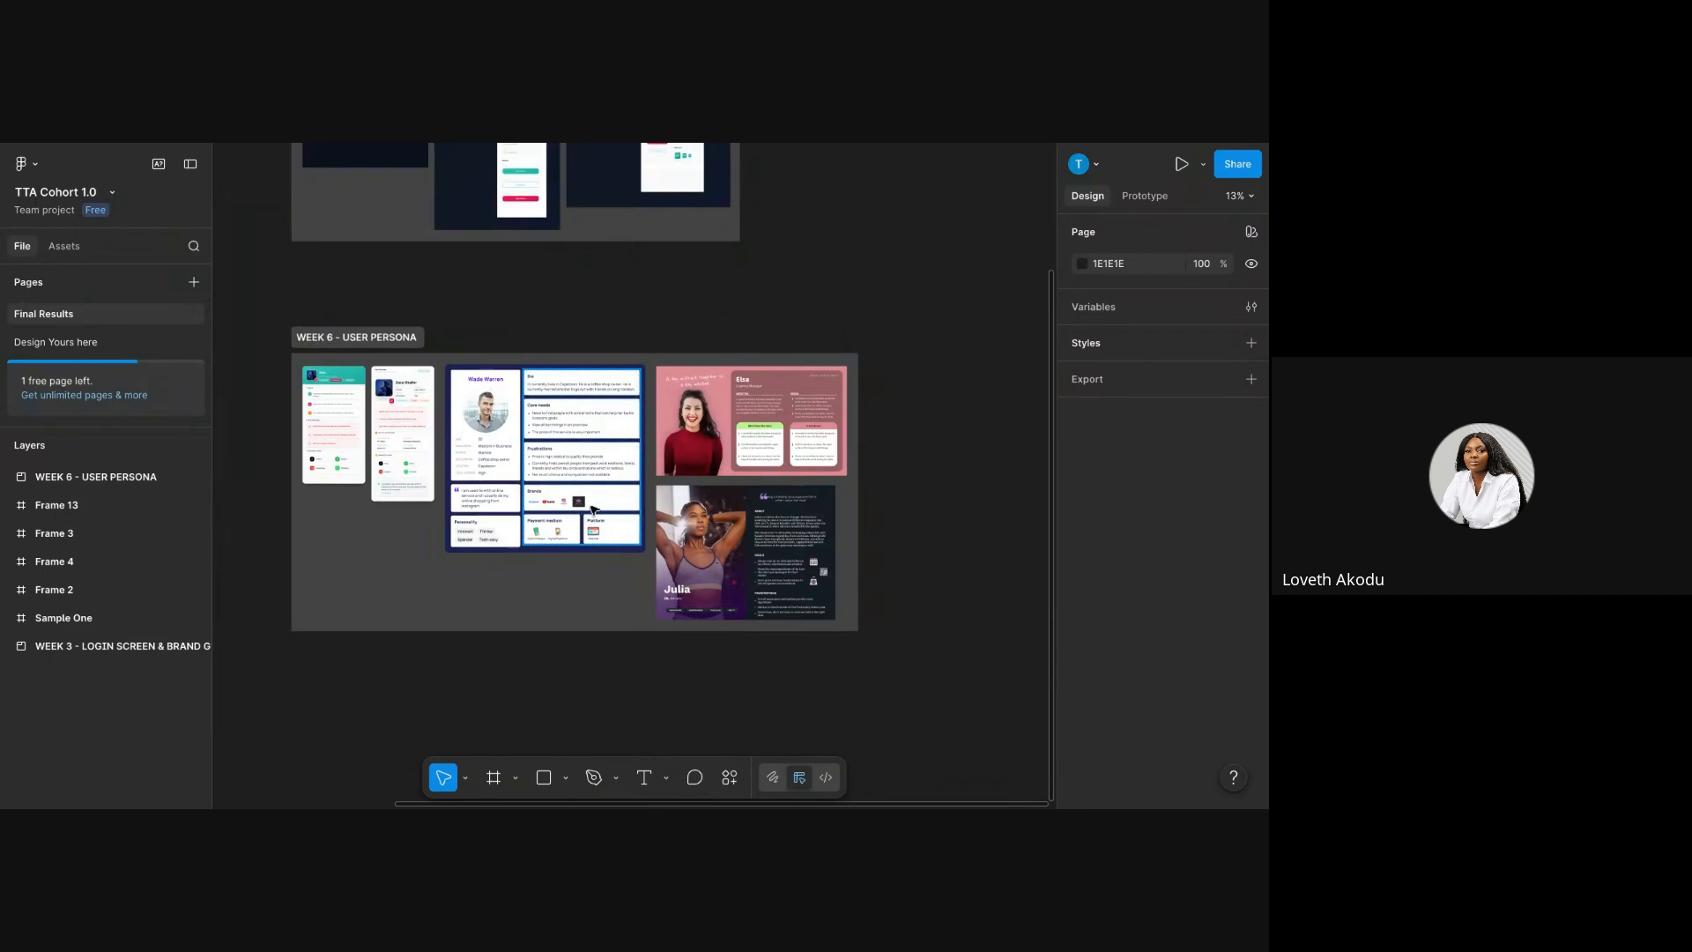
- Examine the goals, frustrations, digital behaviour and favourite apps on the two UserPersonaCard samples in the WEEK 6 - USER PERSONA section
{"action": "scroll", "coordinate": [592, 509], "scroll_direction": "up", "scroll_amount": 5}
{"action": "scroll", "coordinate": [592, 510], "scroll_direction": "left", "scroll_amount": 6}
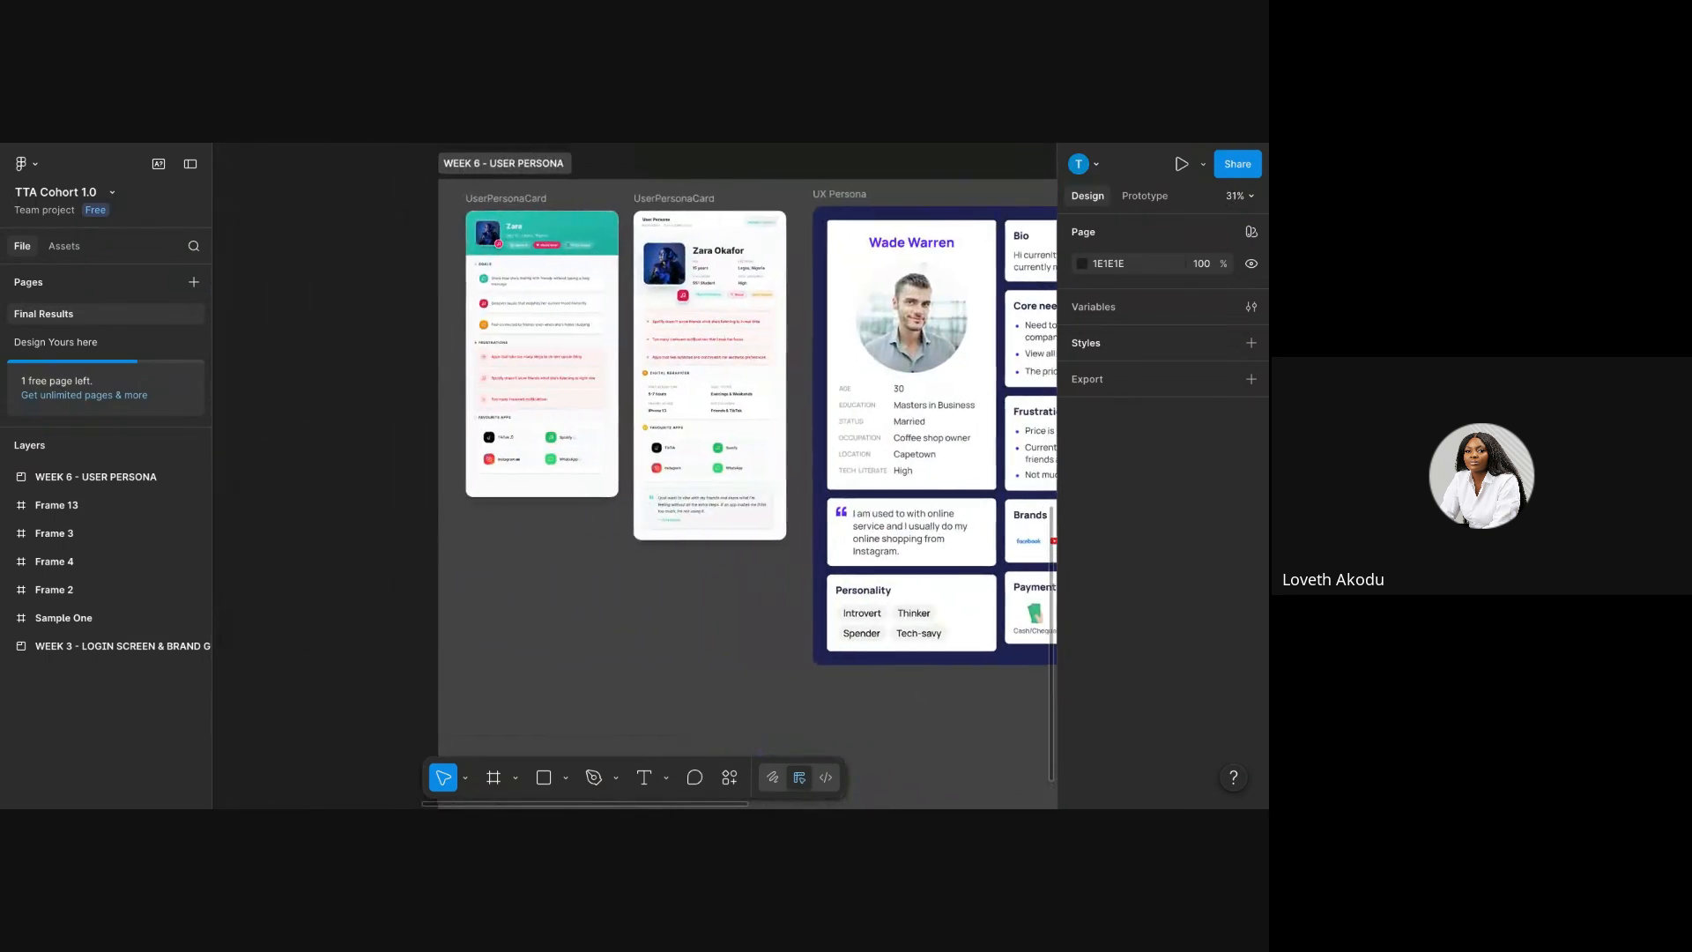
{"action": "scroll", "coordinate": [592, 509], "scroll_direction": "up", "scroll_amount": 4}
{"action": "scroll", "coordinate": [668, 475], "scroll_direction": "up", "scroll_amount": 5}
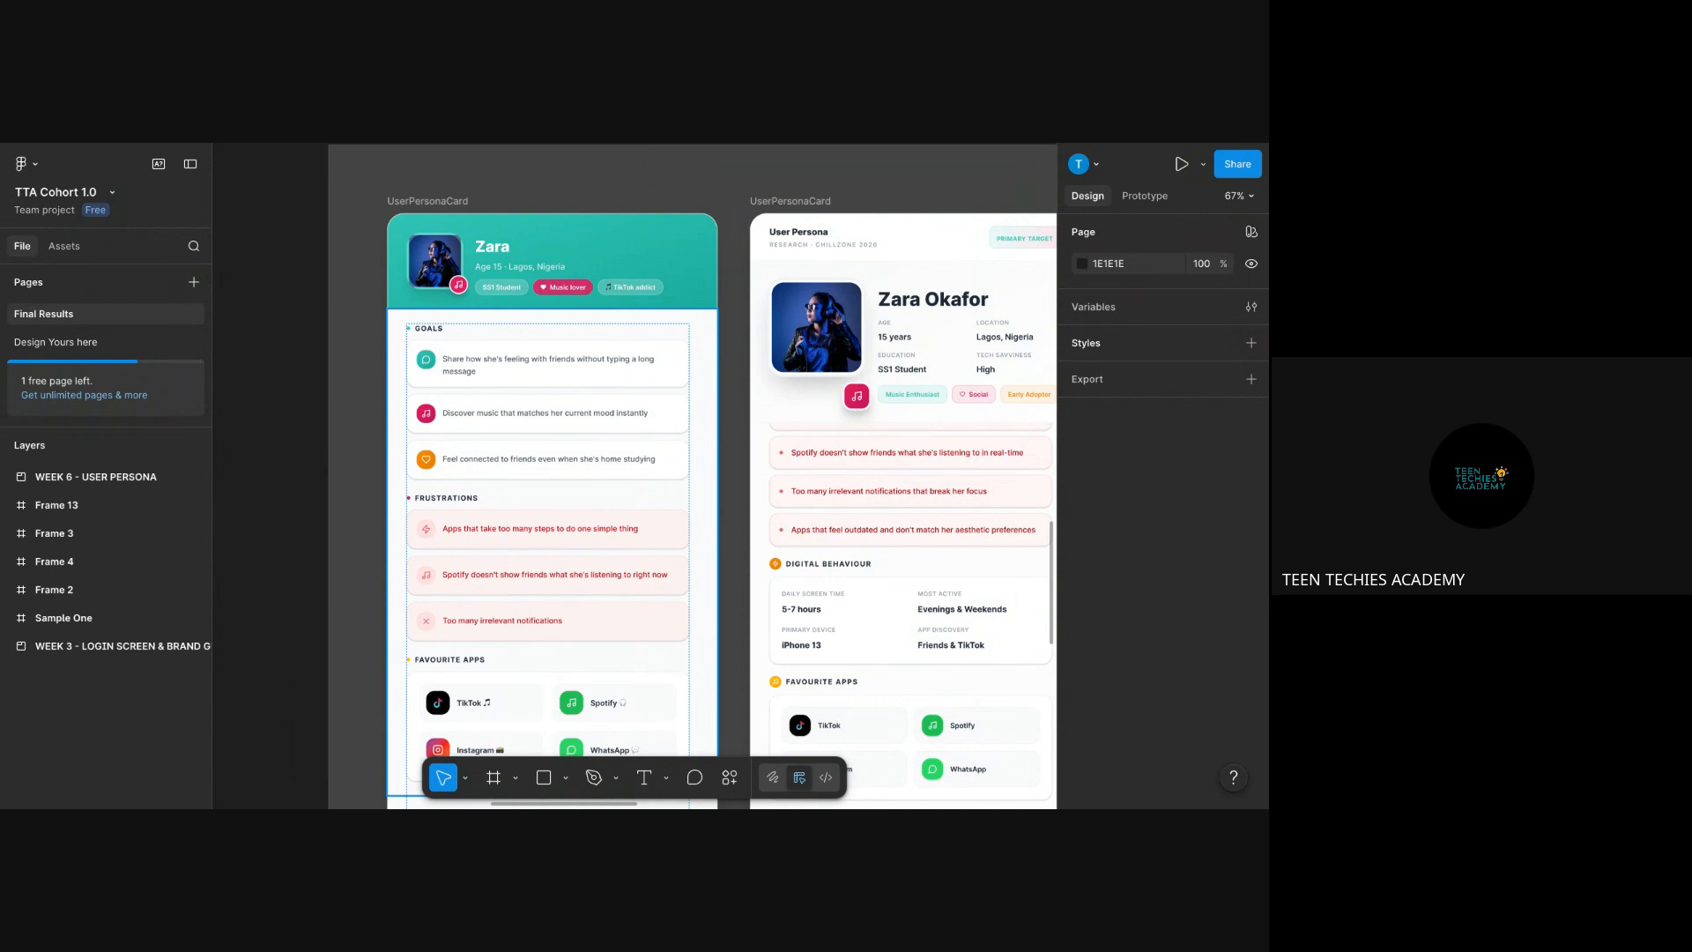
{"action": "scroll", "coordinate": [569, 498], "scroll_direction": "up", "scroll_amount": 4}
{"action": "scroll", "coordinate": [568, 498], "scroll_direction": "down", "scroll_amount": 4}
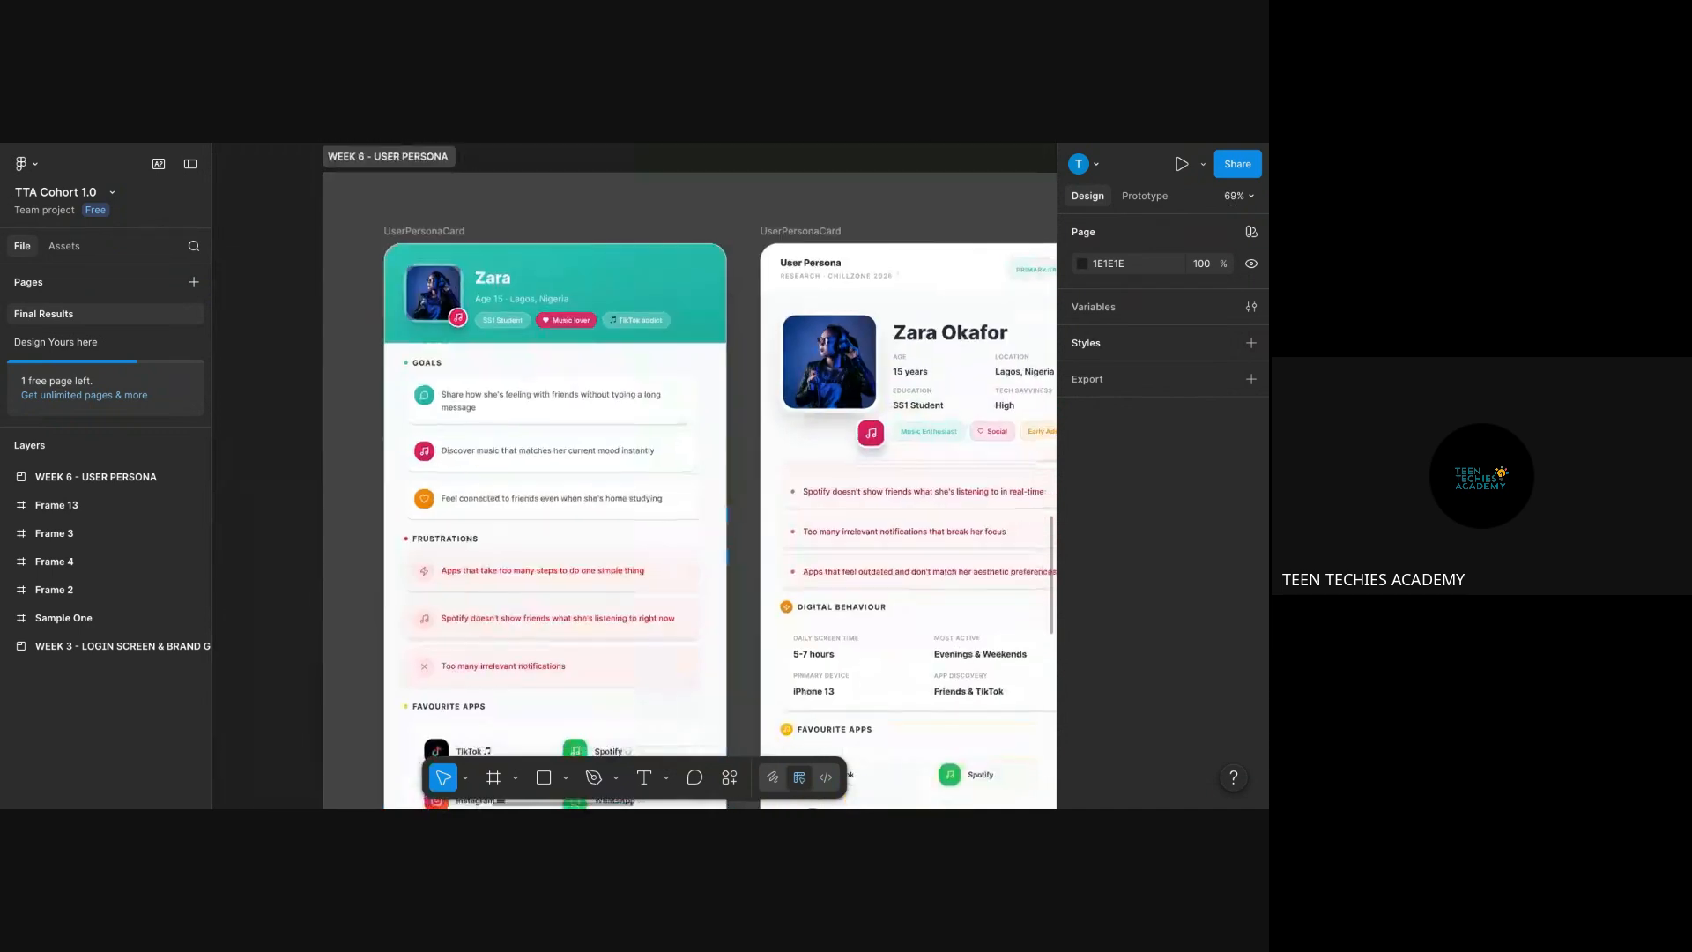
- Examine the UX Persona sample's overall layout, including the profile details, quote and Personality cards
{"action": "scroll", "coordinate": [577, 492], "scroll_direction": "down", "scroll_amount": 2}
{"action": "scroll", "coordinate": [577, 491], "scroll_direction": "right", "scroll_amount": 3}
{"action": "scroll", "coordinate": [577, 491], "scroll_direction": "right", "scroll_amount": 10}
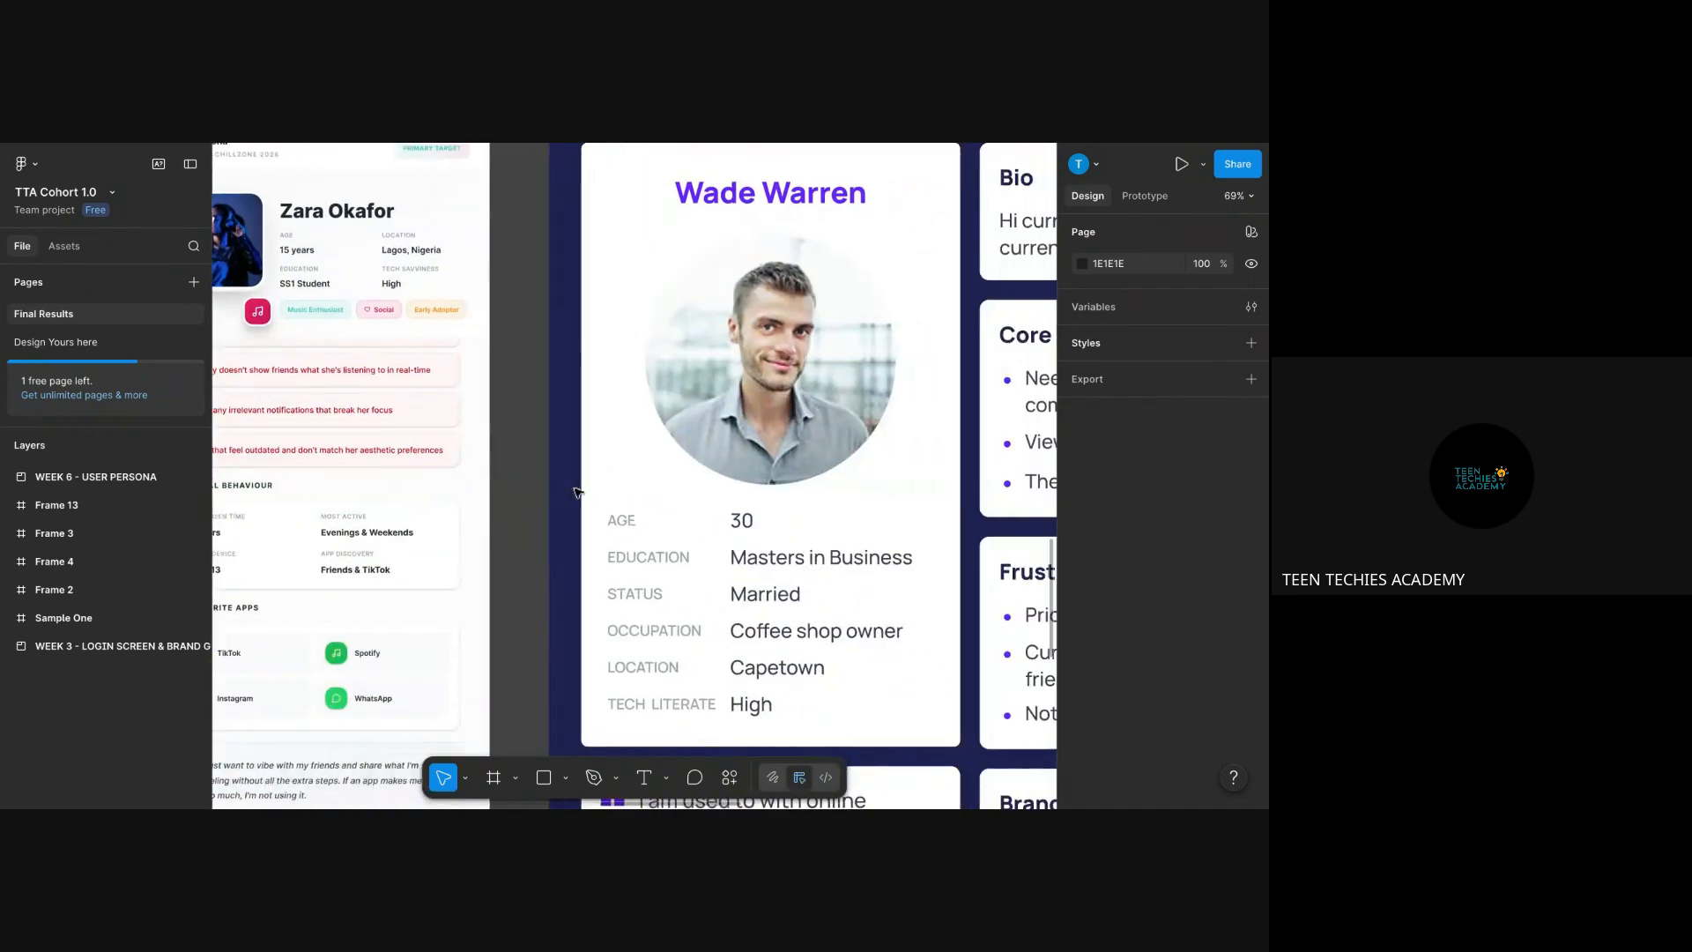
{"action": "scroll", "coordinate": [577, 492], "scroll_direction": "down", "scroll_amount": 5}
{"action": "scroll", "coordinate": [575, 493], "scroll_direction": "right", "scroll_amount": 6}
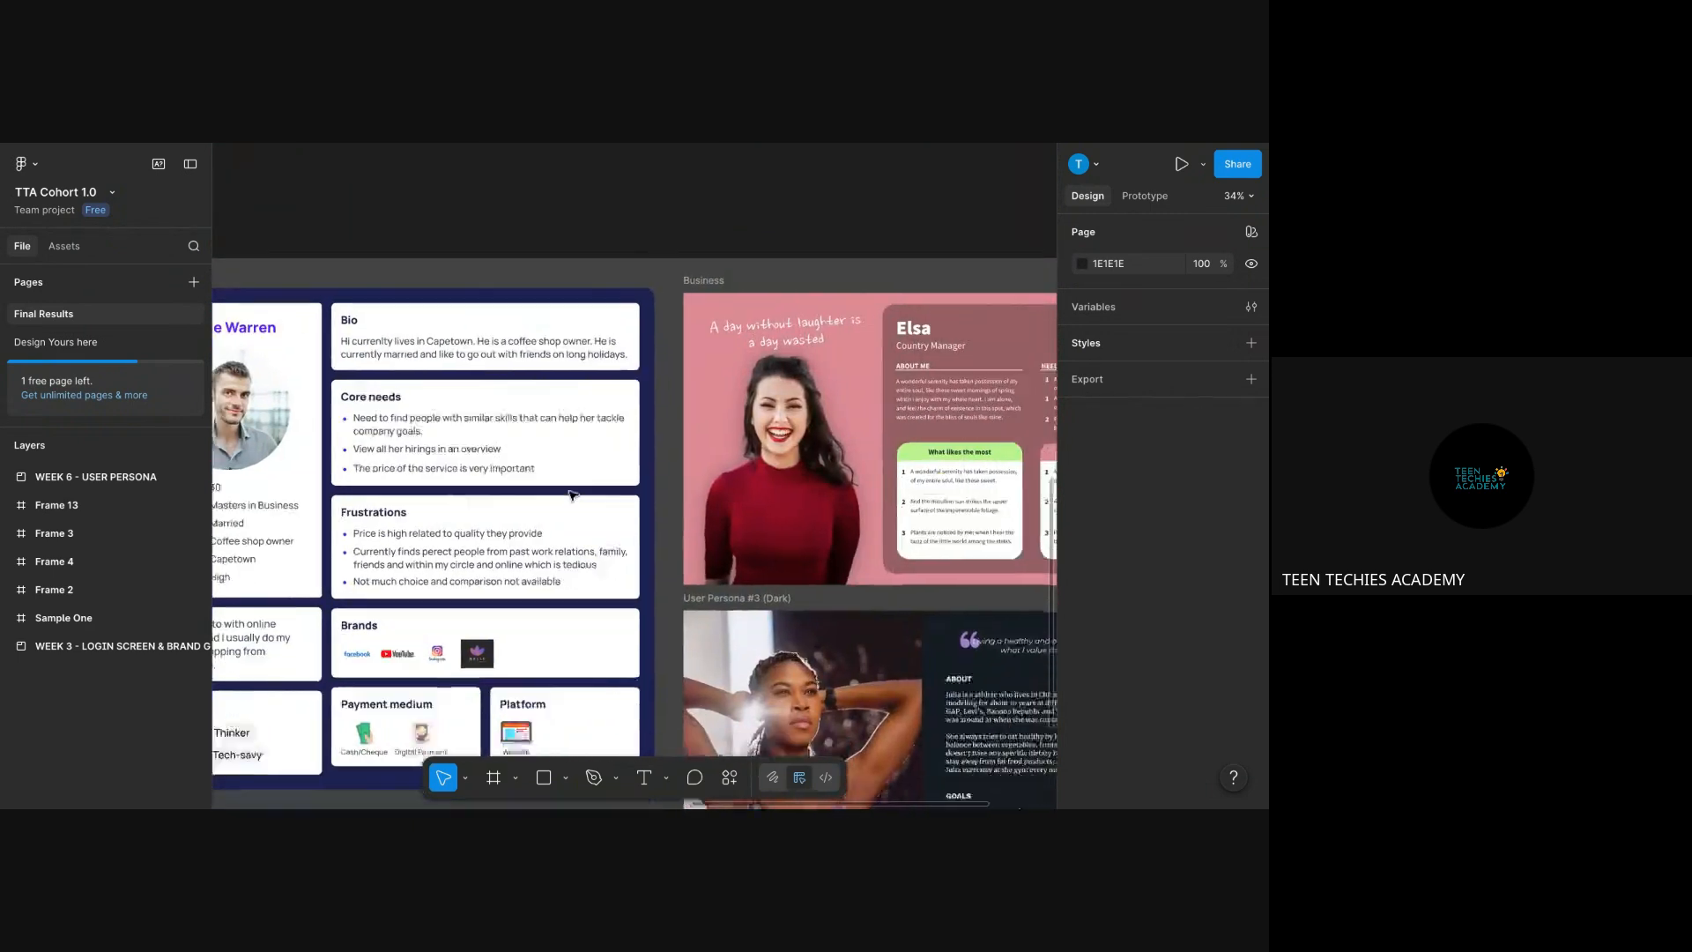
{"action": "scroll", "coordinate": [573, 493], "scroll_direction": "down", "scroll_amount": 2}
{"action": "scroll", "coordinate": [573, 494], "scroll_direction": "left", "scroll_amount": 10}
{"action": "scroll", "coordinate": [582, 491], "scroll_direction": "right", "scroll_amount": 7}
{"action": "scroll", "coordinate": [581, 492], "scroll_direction": "down", "scroll_amount": 2}
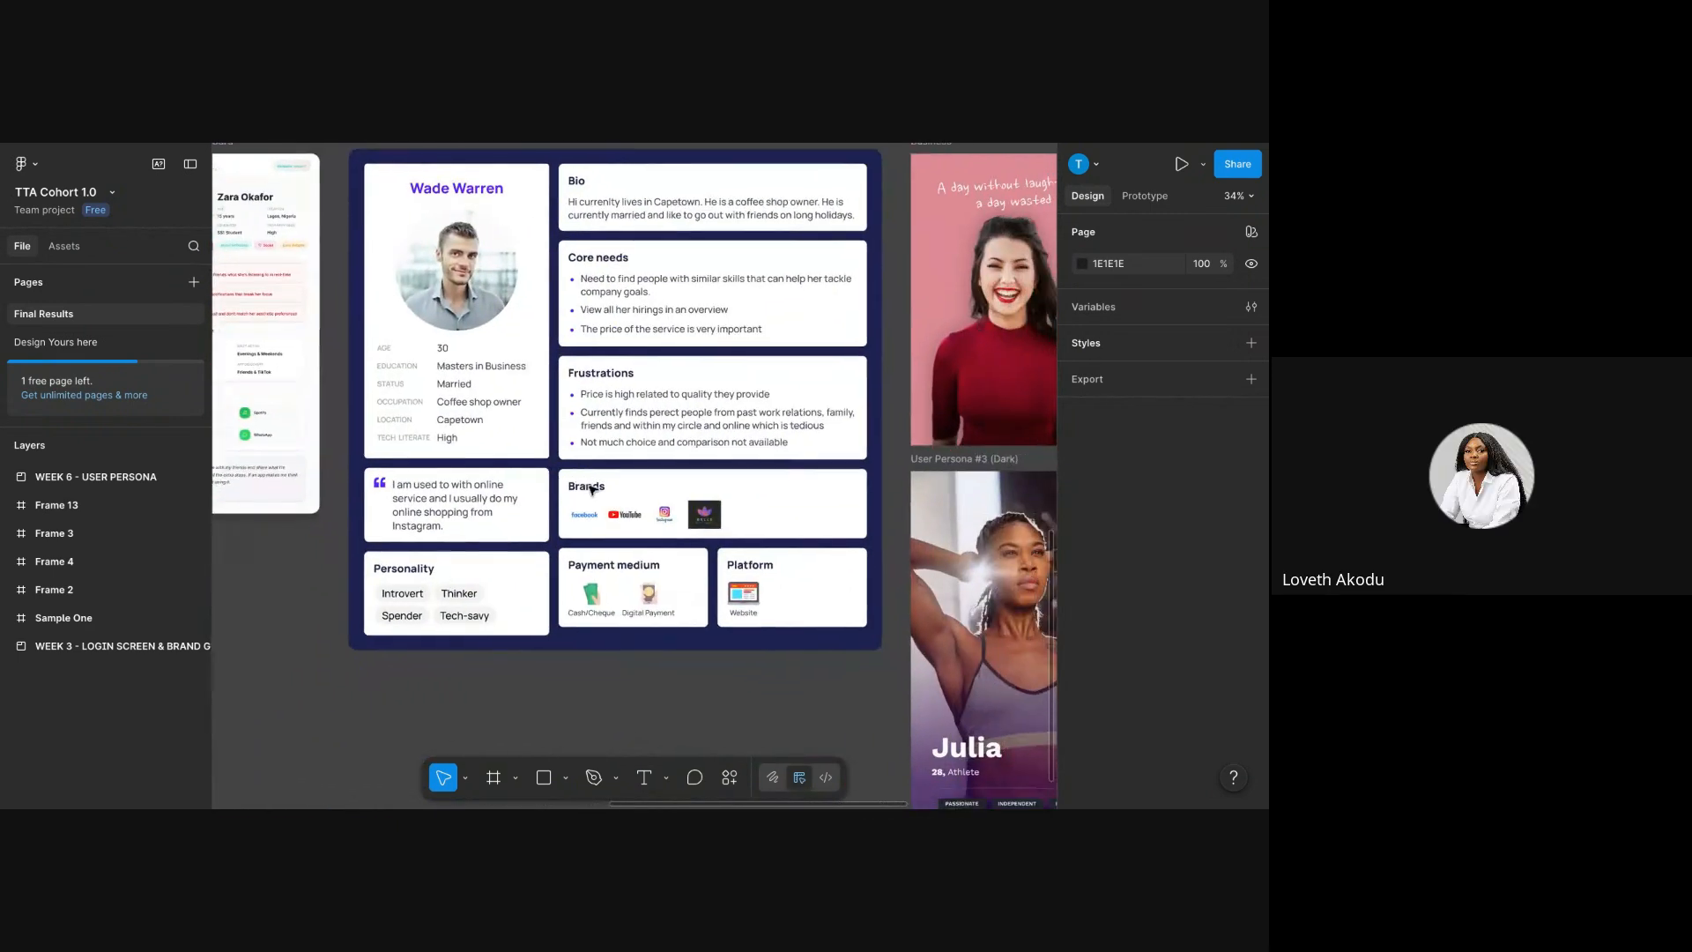
{"action": "scroll", "coordinate": [590, 489], "scroll_direction": "up", "scroll_amount": 2}
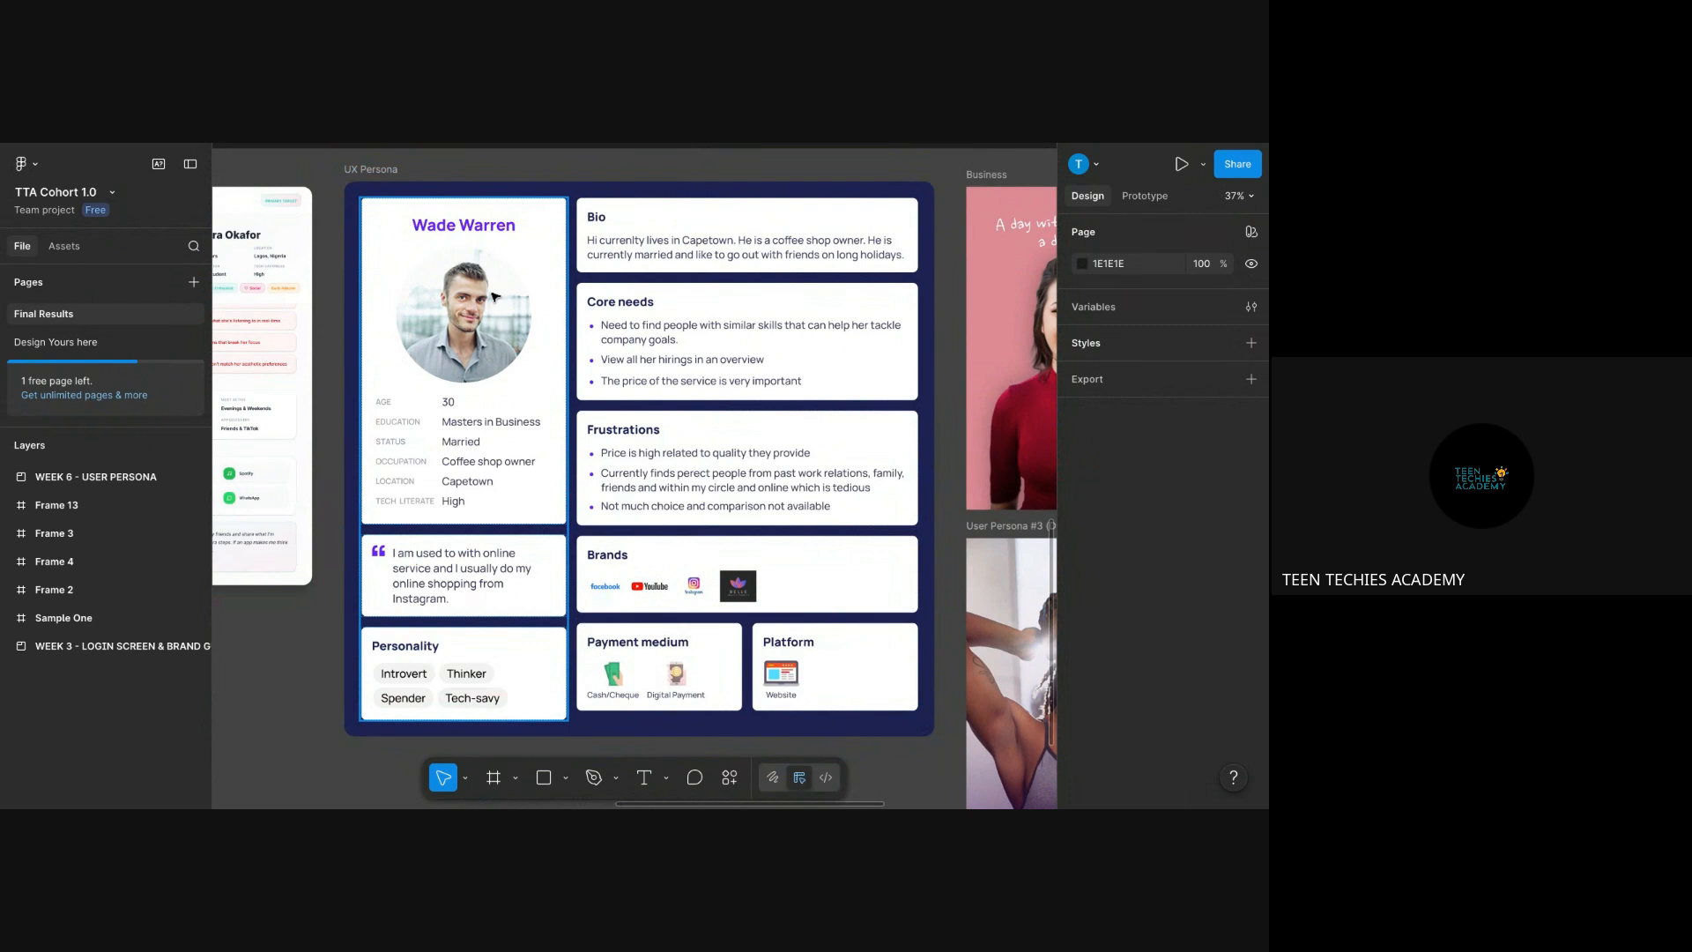
{"action": "scroll", "coordinate": [467, 520], "scroll_direction": "down", "scroll_amount": 4}
{"action": "scroll", "coordinate": [459, 538], "scroll_direction": "up", "scroll_amount": 2}
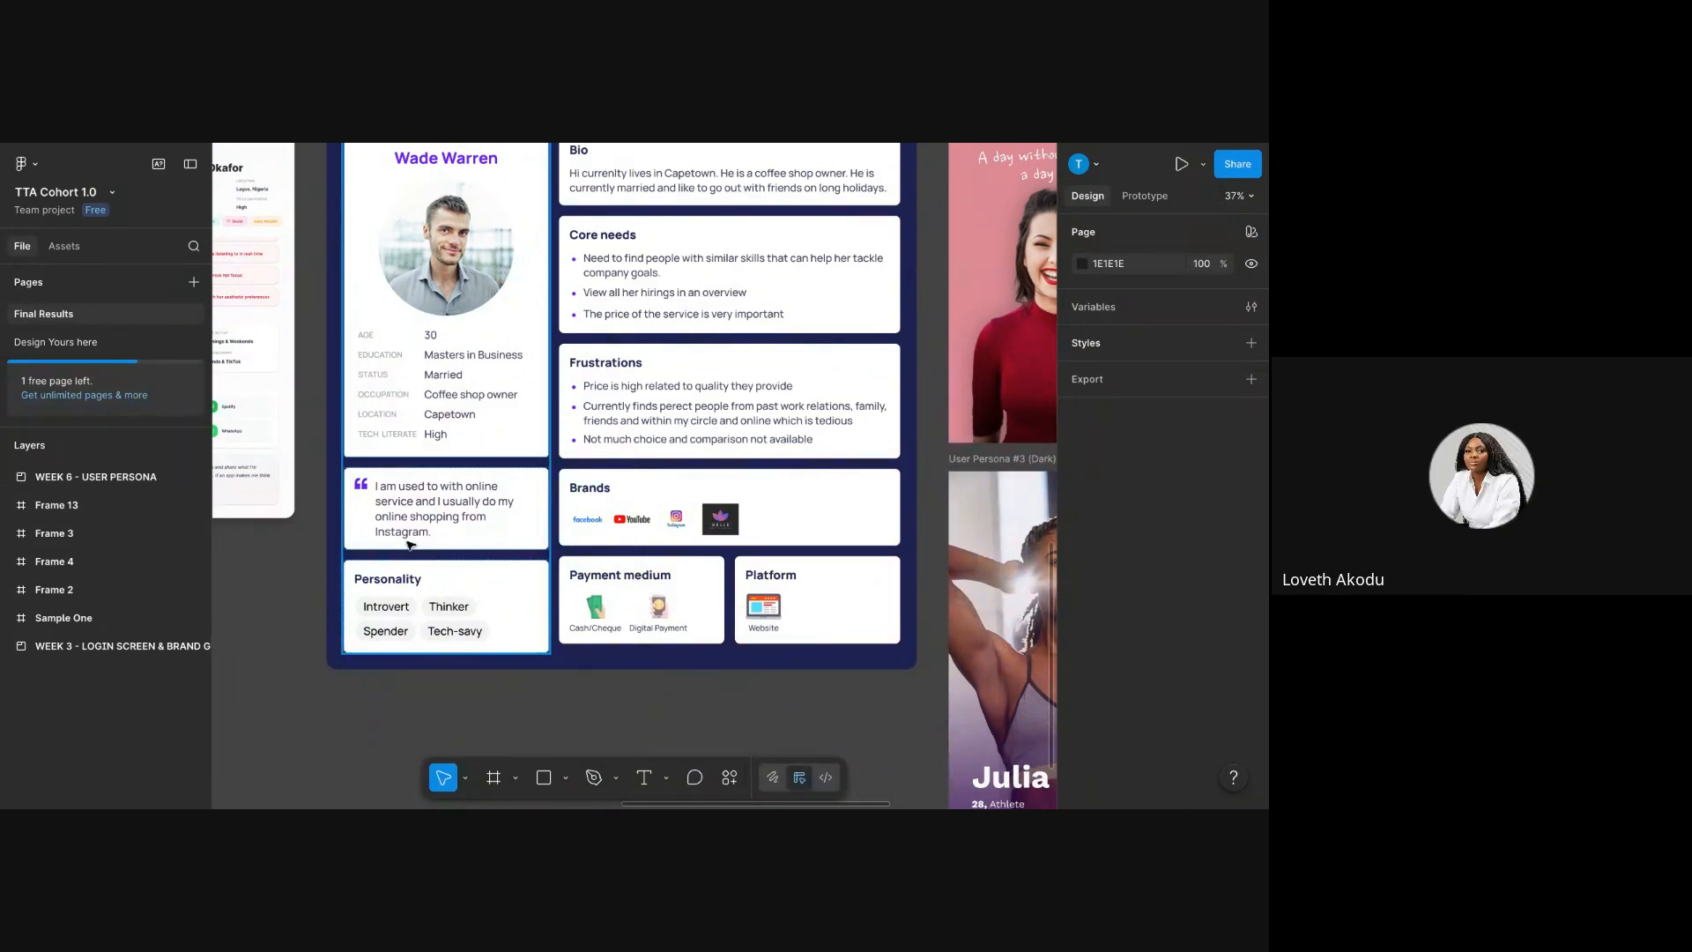
{"action": "scroll", "coordinate": [410, 547], "scroll_direction": "down", "scroll_amount": 3}
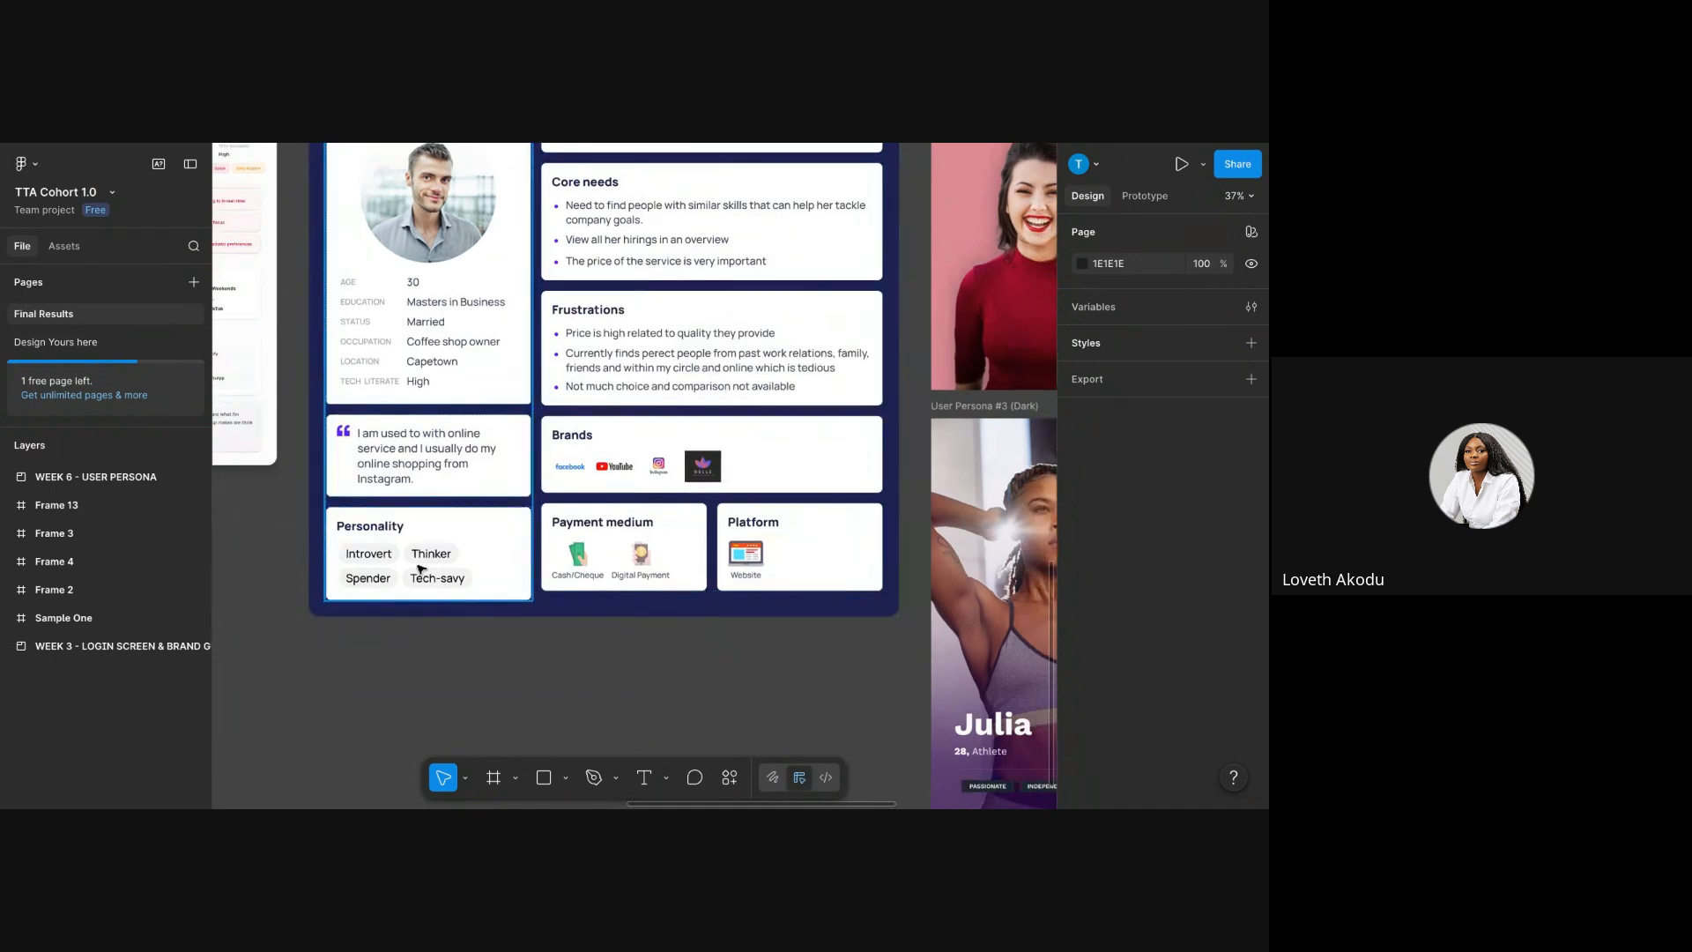
{"action": "scroll", "coordinate": [581, 559], "scroll_direction": "up", "scroll_amount": 2}
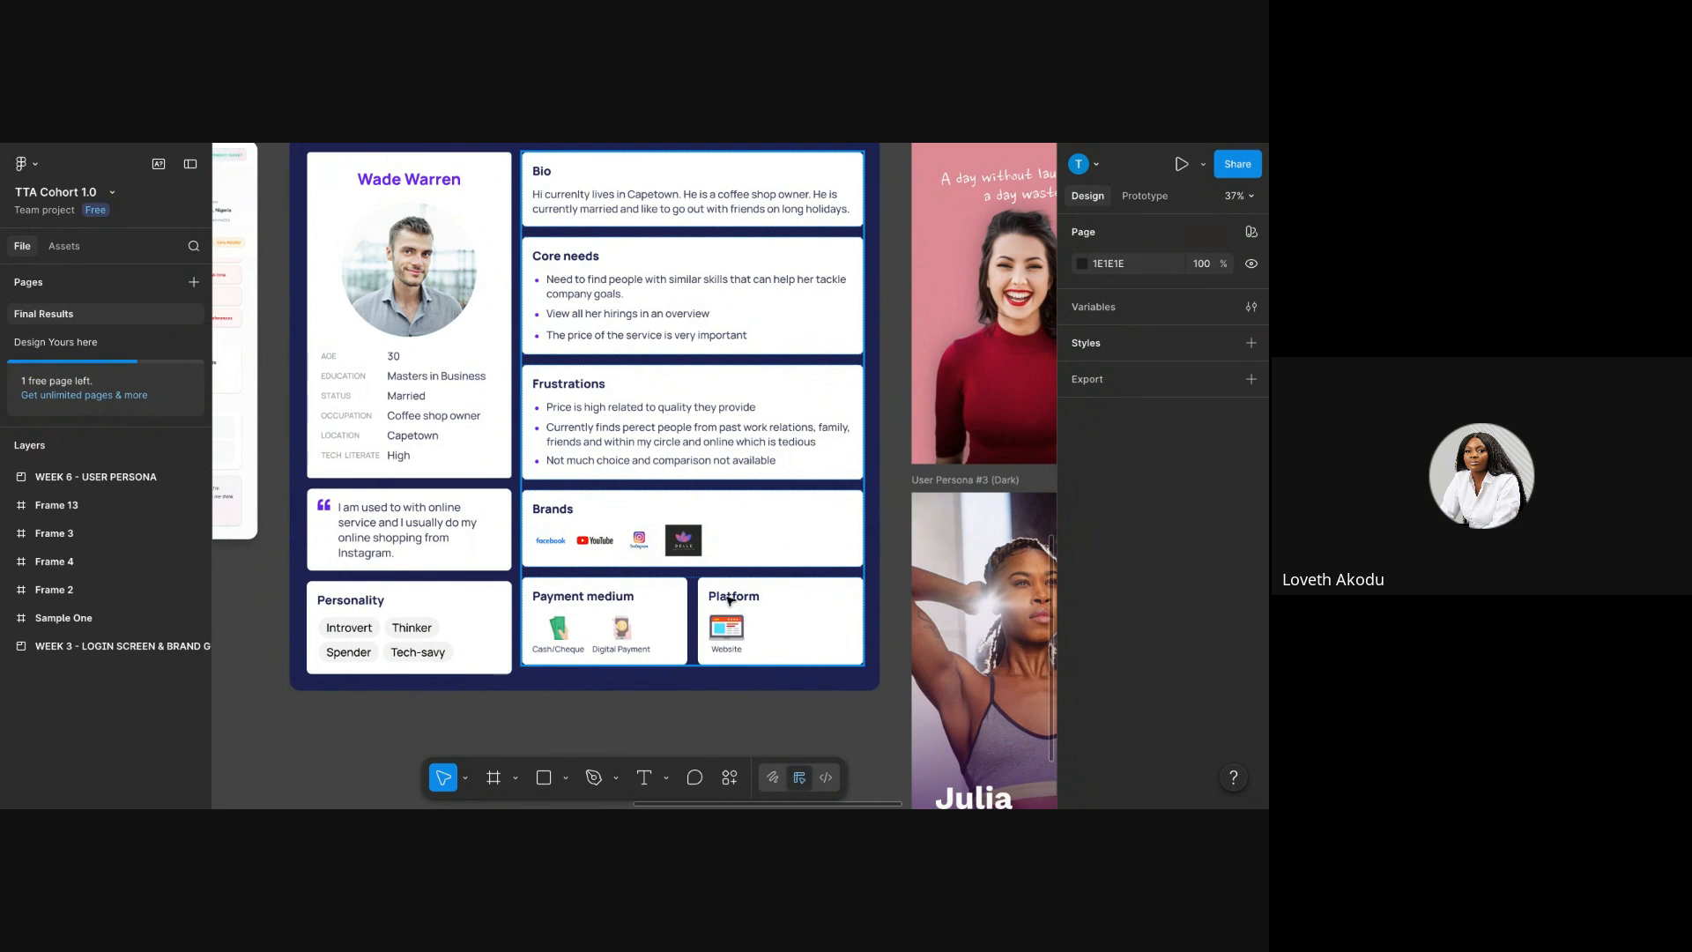
- Review the Bio, Core needs, Frustrations, Brands, Payment medium and Platform cards in the UX Persona sample
{"action": "scroll", "coordinate": [730, 600], "scroll_direction": "up", "scroll_amount": 1}
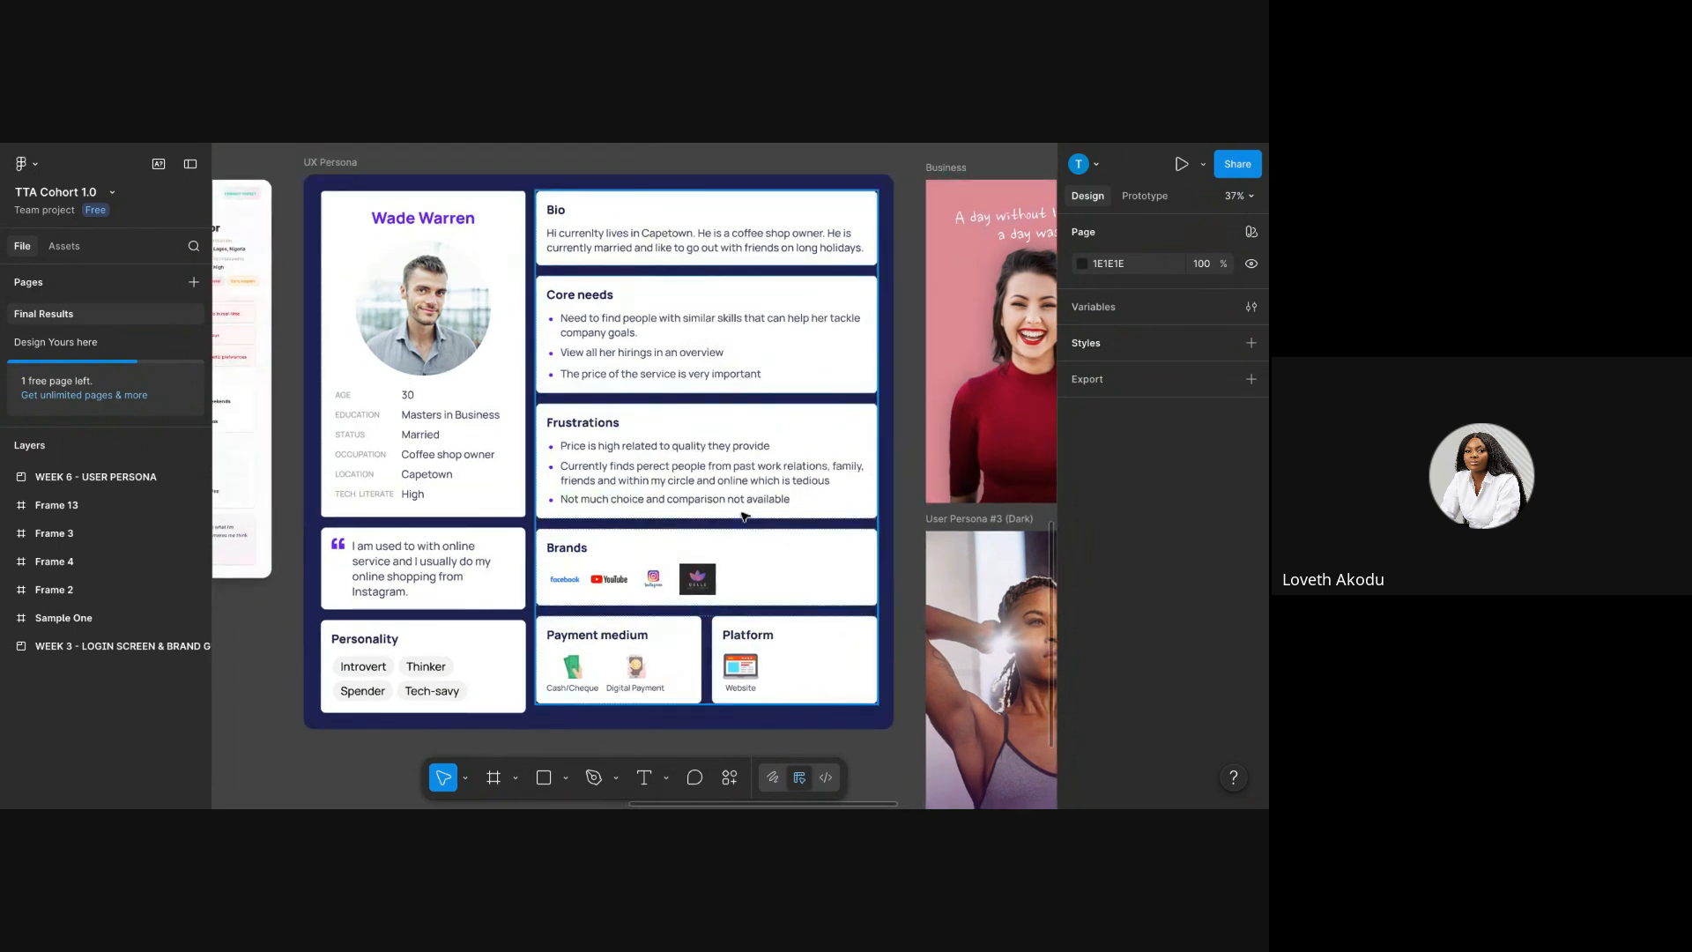
{"action": "scroll", "coordinate": [745, 518], "scroll_direction": "up", "scroll_amount": 3}
{"action": "scroll", "coordinate": [745, 517], "scroll_direction": "down", "scroll_amount": 2}
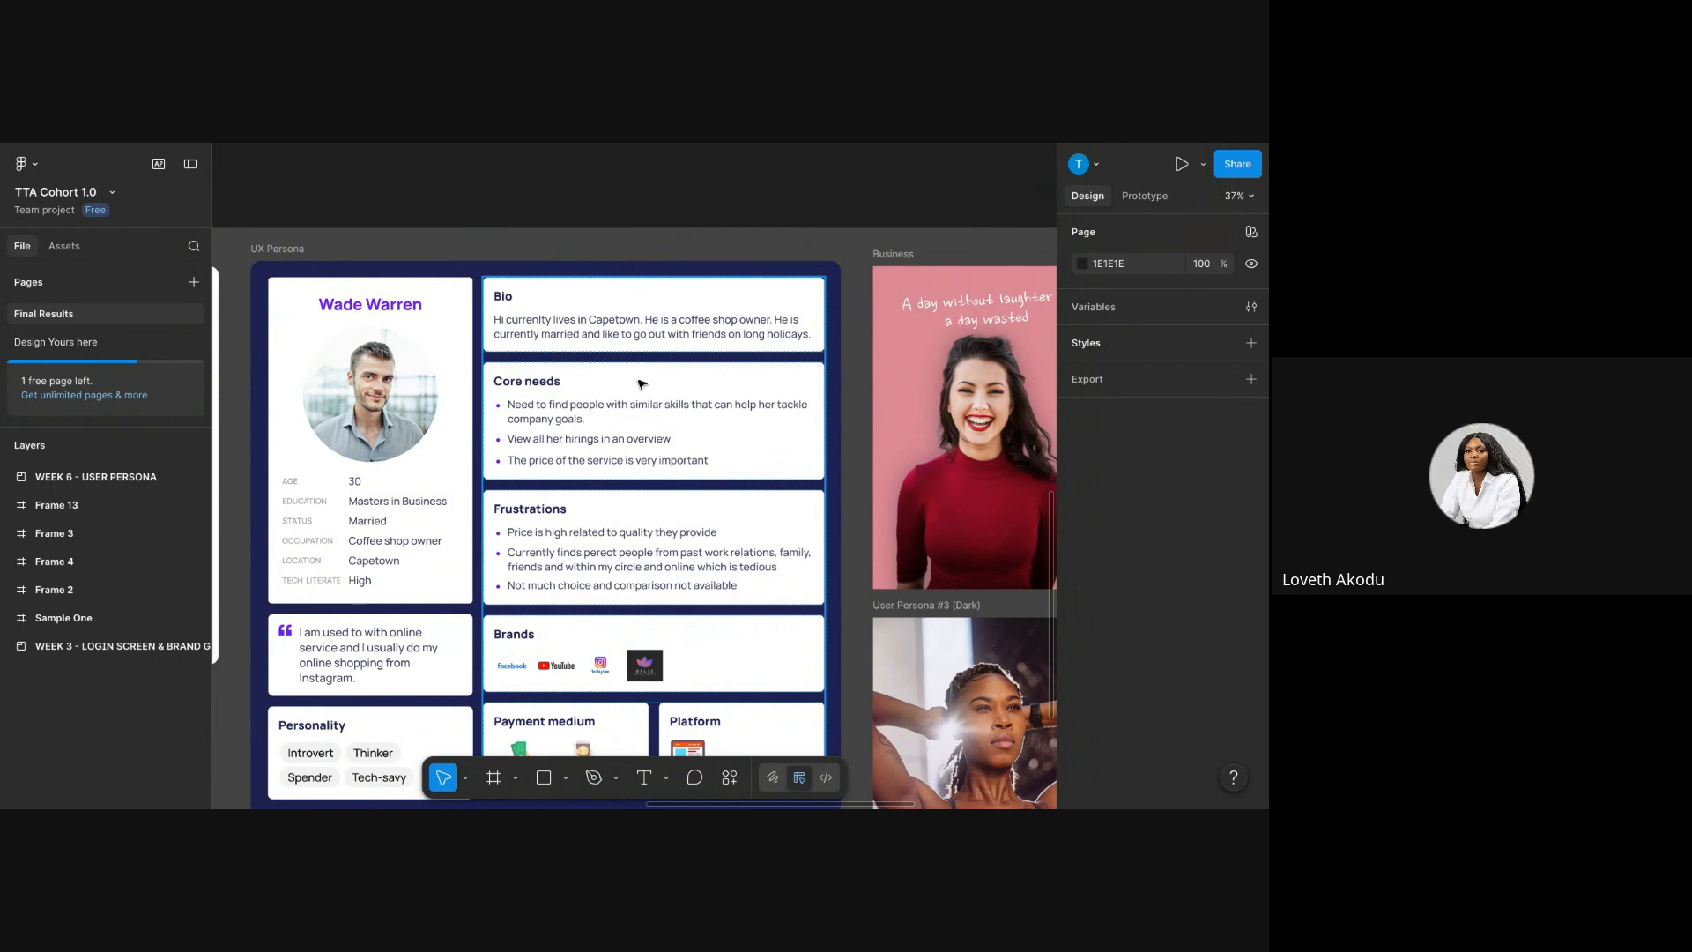
{"action": "scroll", "coordinate": [641, 384], "scroll_direction": "down", "scroll_amount": 2}
{"action": "scroll", "coordinate": [641, 384], "scroll_direction": "down", "scroll_amount": 3}
{"action": "scroll", "coordinate": [642, 384], "scroll_direction": "up", "scroll_amount": 4}
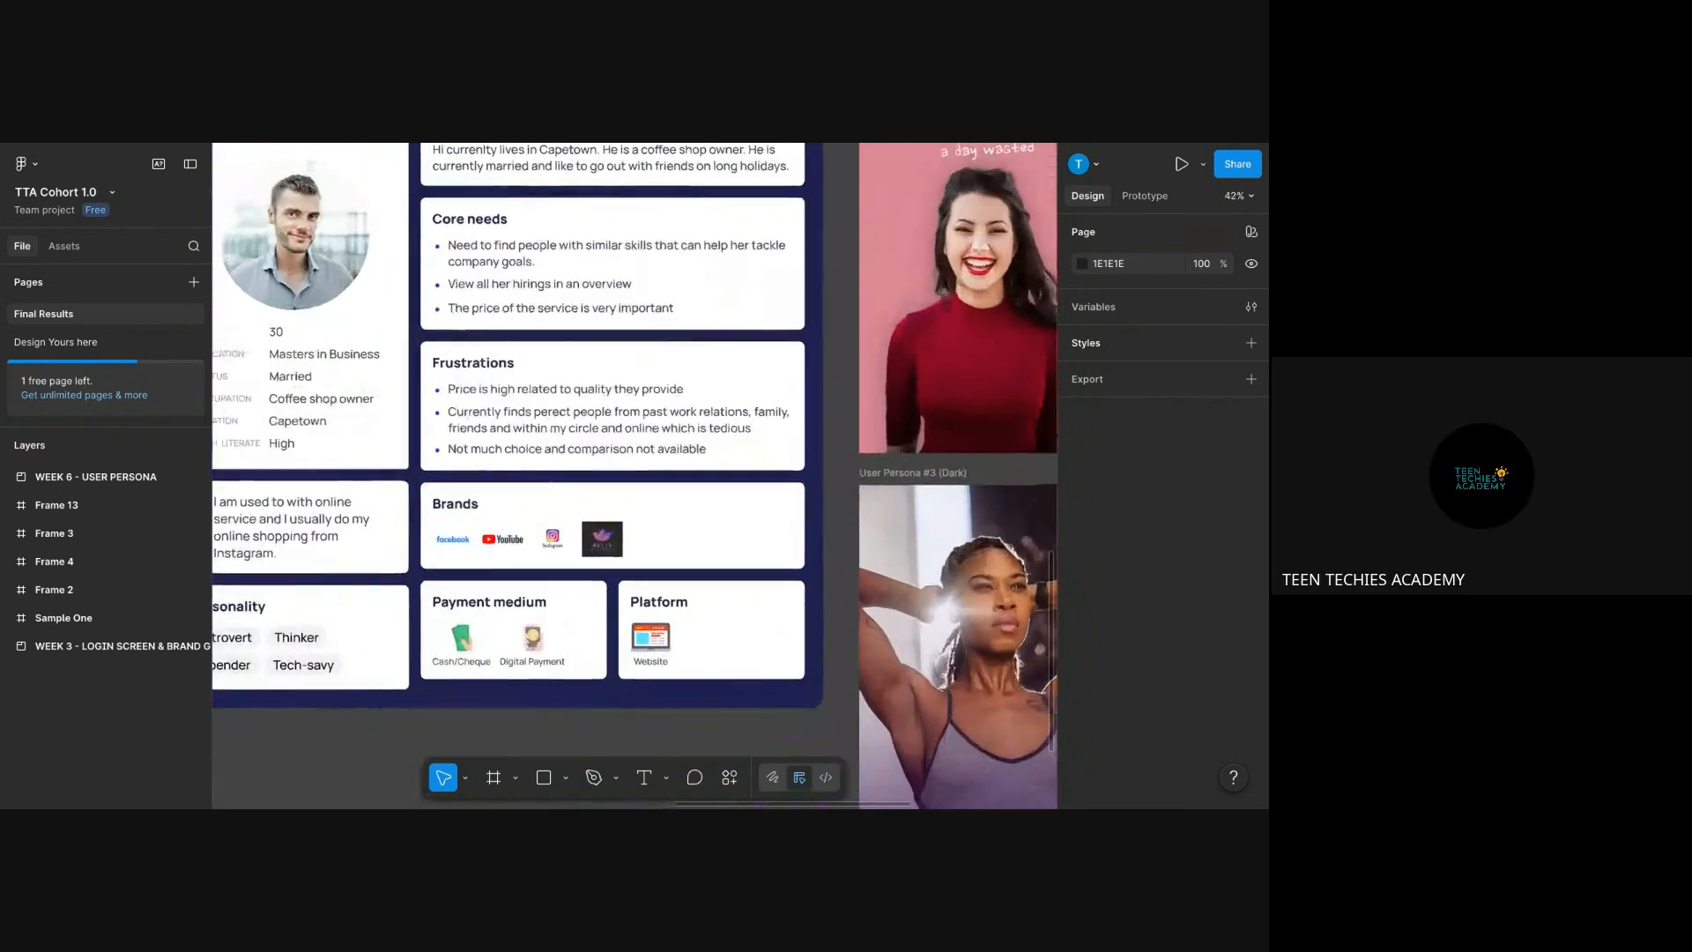
{"action": "scroll", "coordinate": [579, 488], "scroll_direction": "up", "scroll_amount": 2}
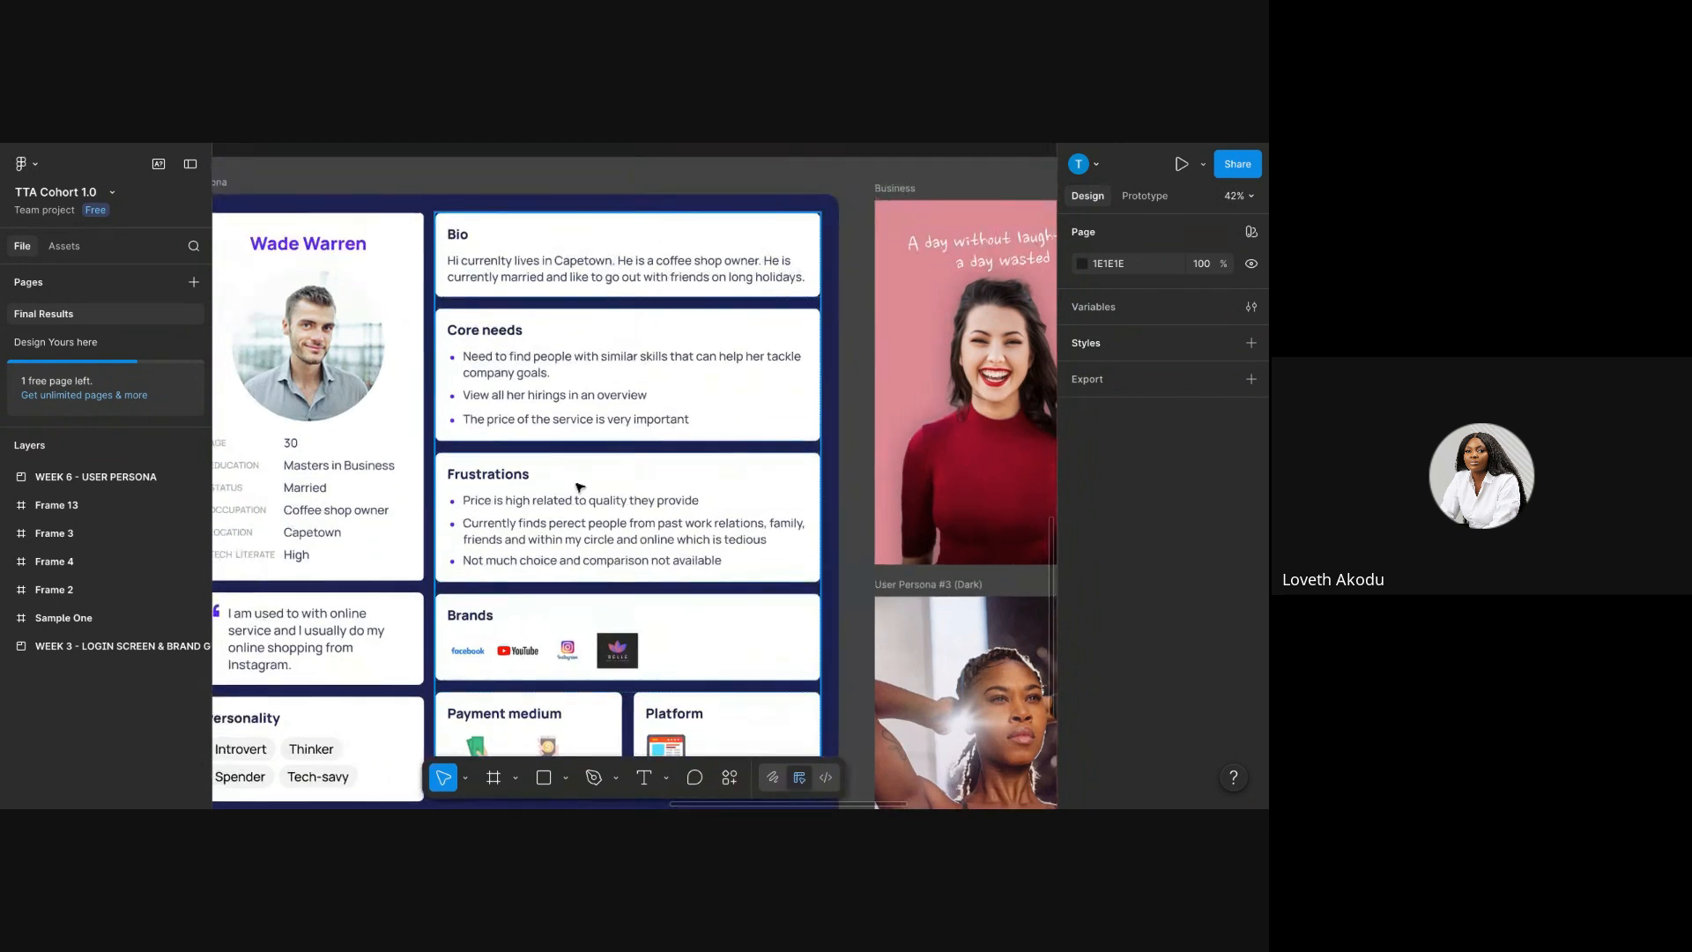
{"action": "scroll", "coordinate": [568, 528], "scroll_direction": "down", "scroll_amount": 3}
{"action": "scroll", "coordinate": [570, 527], "scroll_direction": "down", "scroll_amount": 2}
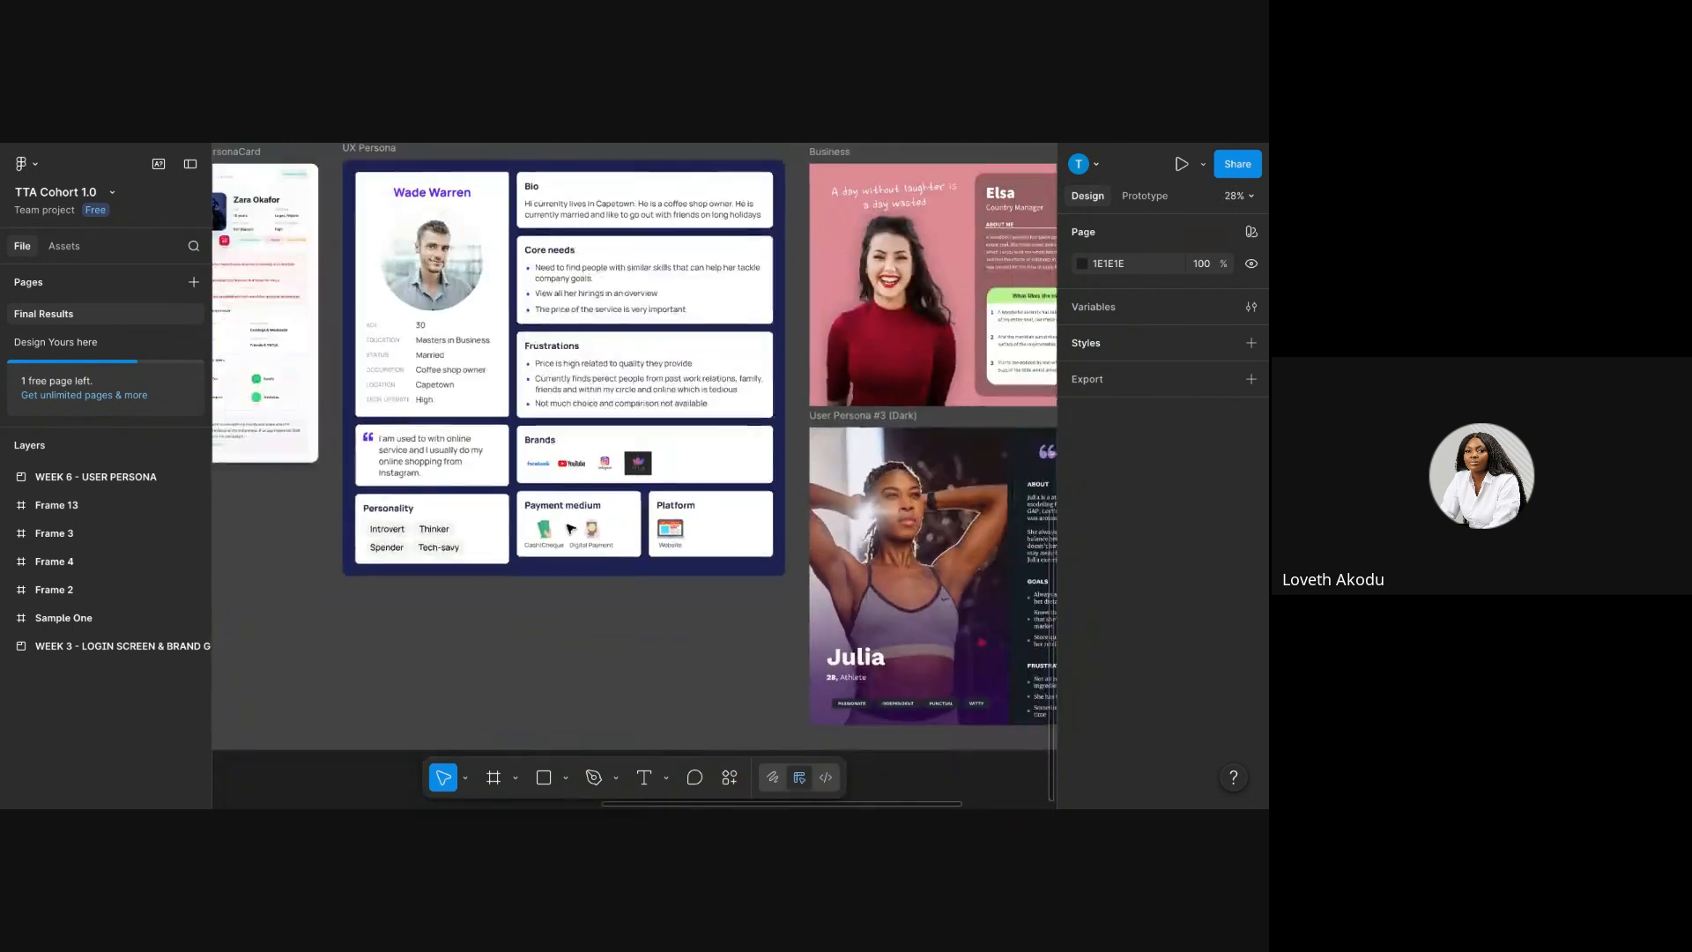
- Examine the Business persona sample, including its About Me, Needs, What likes the most and Frustrations blocks
{"action": "scroll", "coordinate": [570, 529], "scroll_direction": "right", "scroll_amount": 4}
{"action": "scroll", "coordinate": [572, 526], "scroll_direction": "up", "scroll_amount": 2}
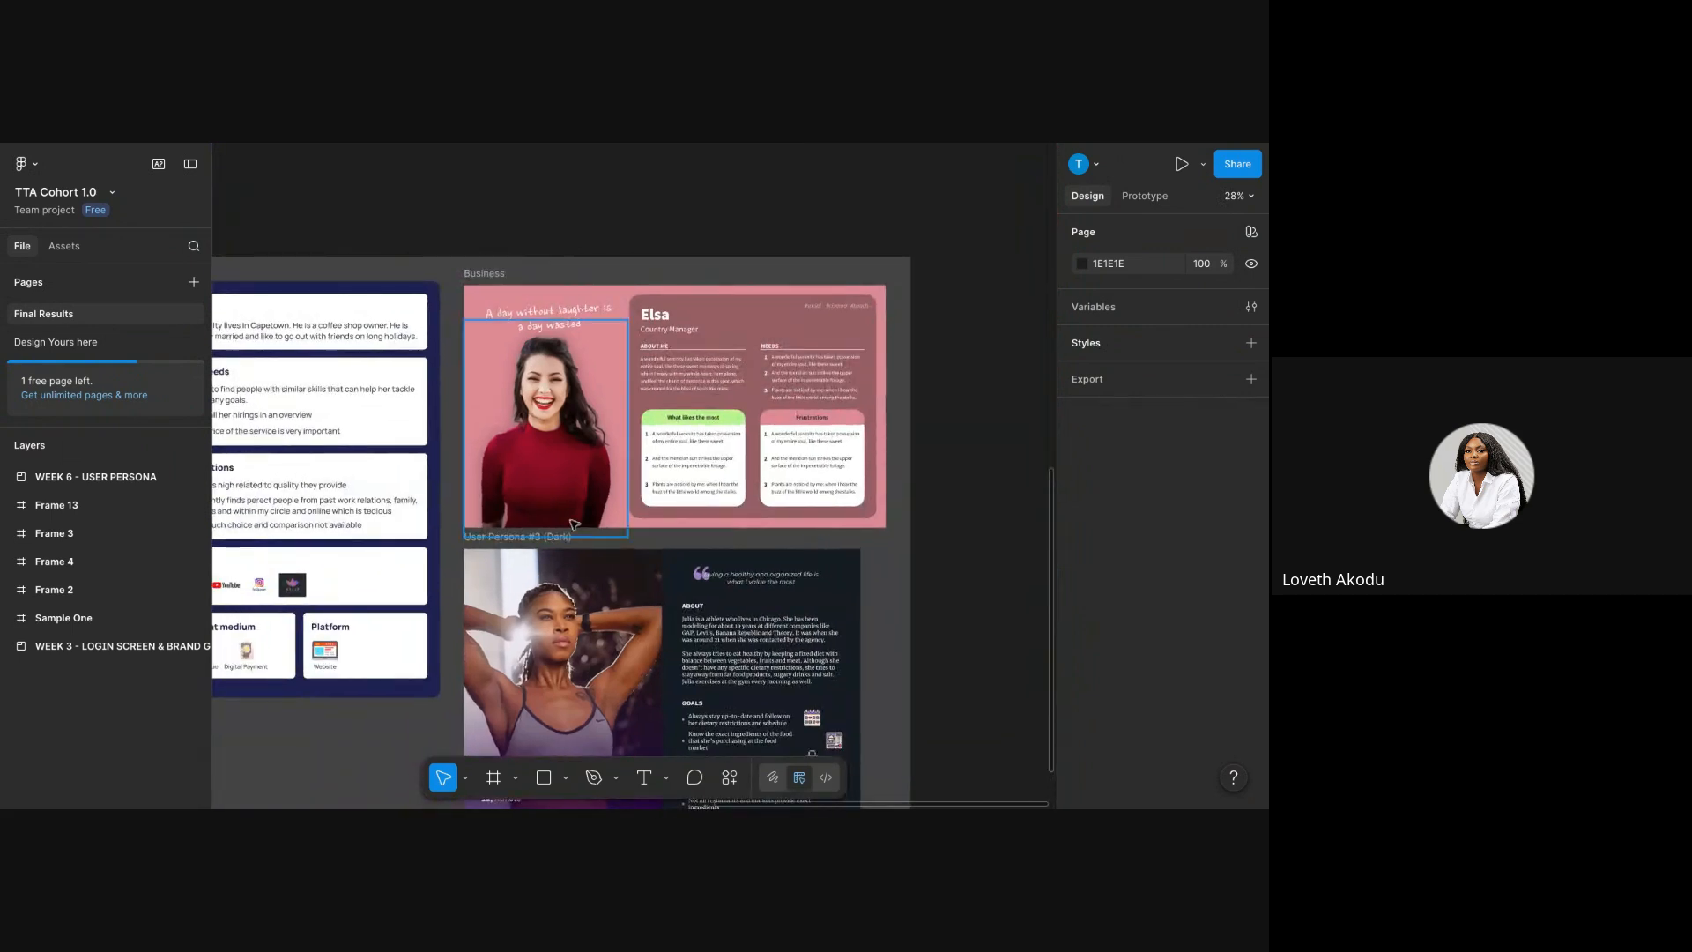
{"action": "scroll", "coordinate": [573, 524], "scroll_direction": "up", "scroll_amount": 1}
{"action": "scroll", "coordinate": [573, 520], "scroll_direction": "up", "scroll_amount": 2}
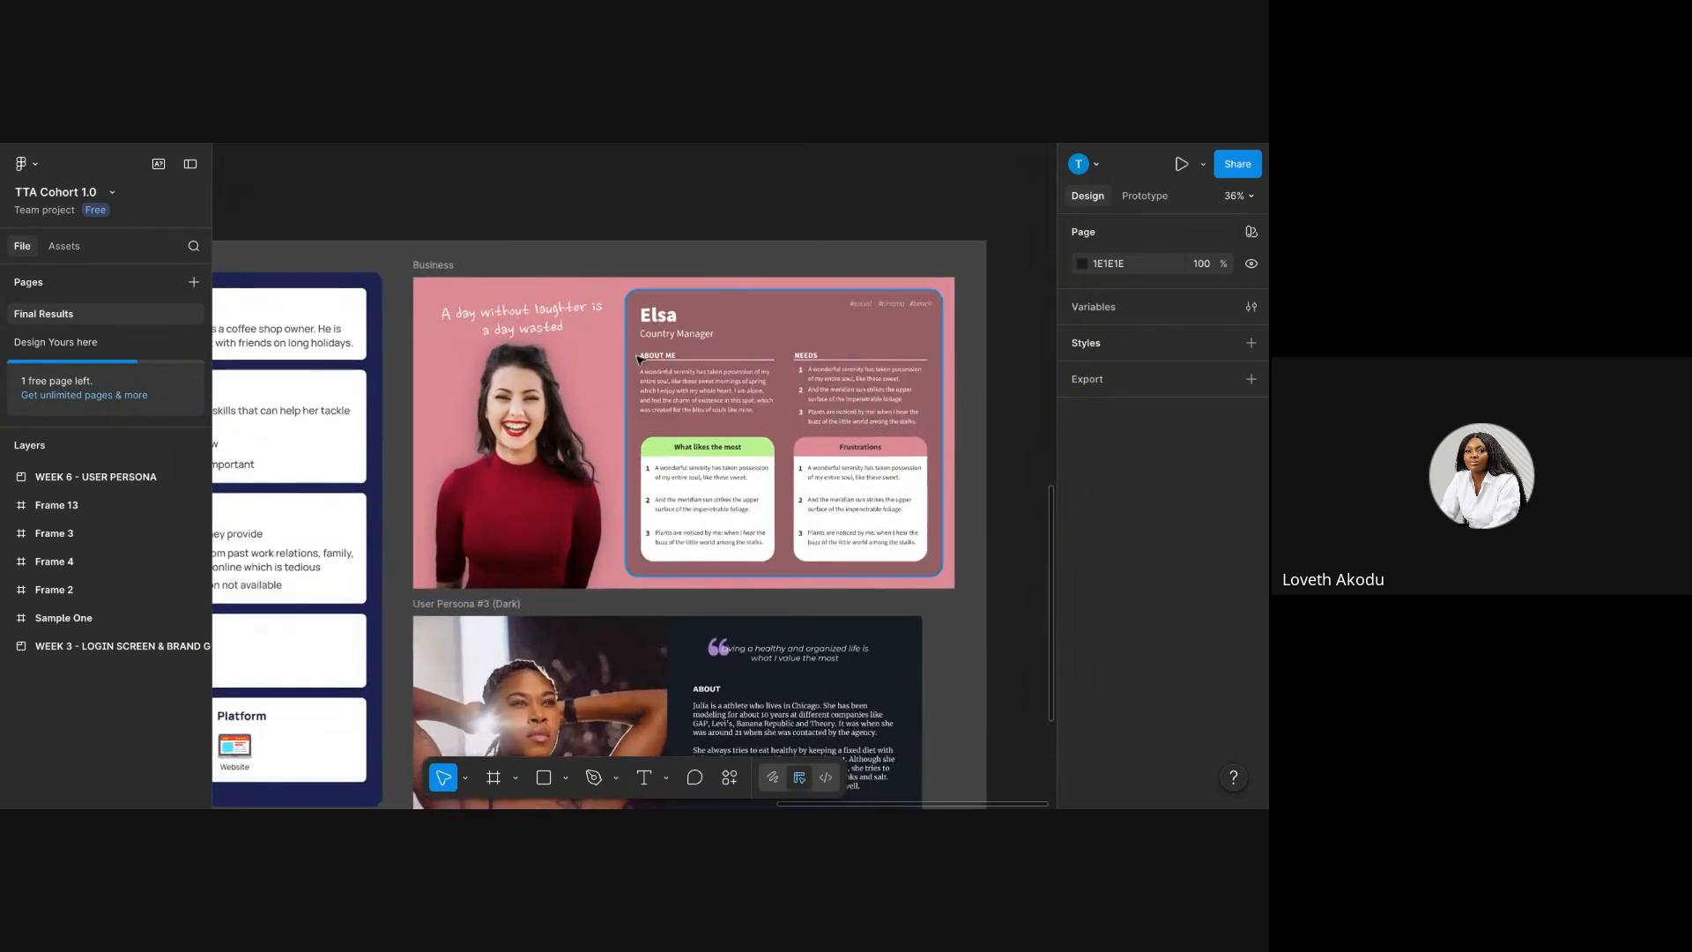
{"action": "scroll", "coordinate": [697, 414], "scroll_direction": "right", "scroll_amount": 2}
{"action": "scroll", "coordinate": [687, 405], "scroll_direction": "down", "scroll_amount": 1}
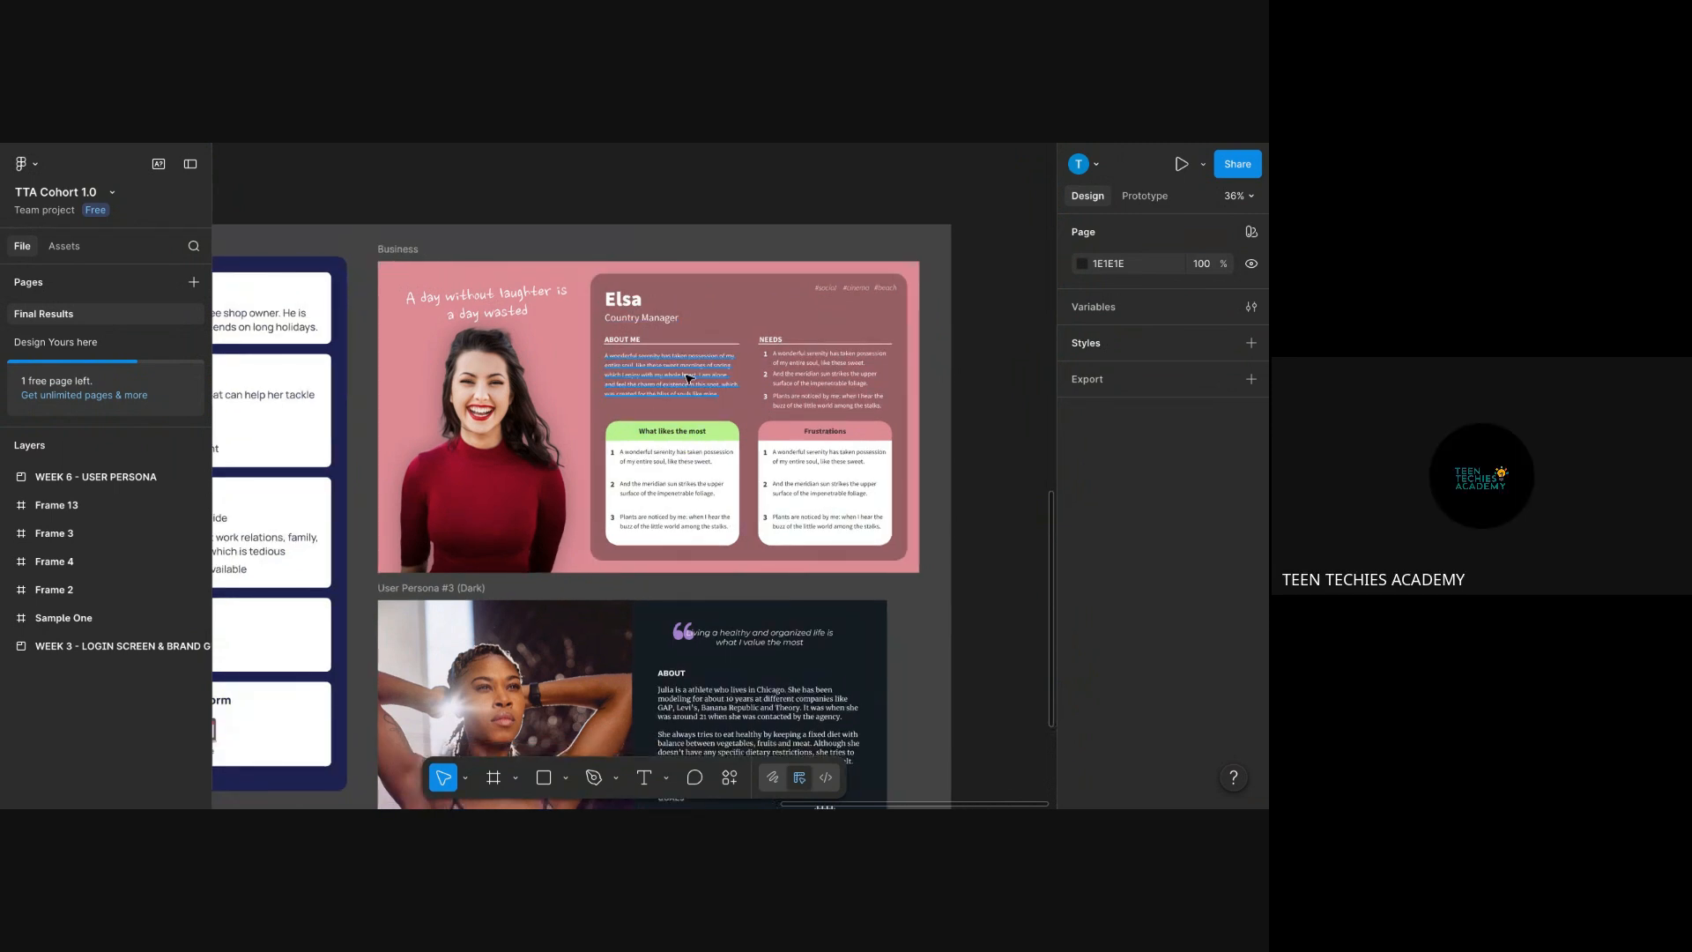
{"action": "scroll", "coordinate": [824, 383], "scroll_direction": "up", "scroll_amount": 2}
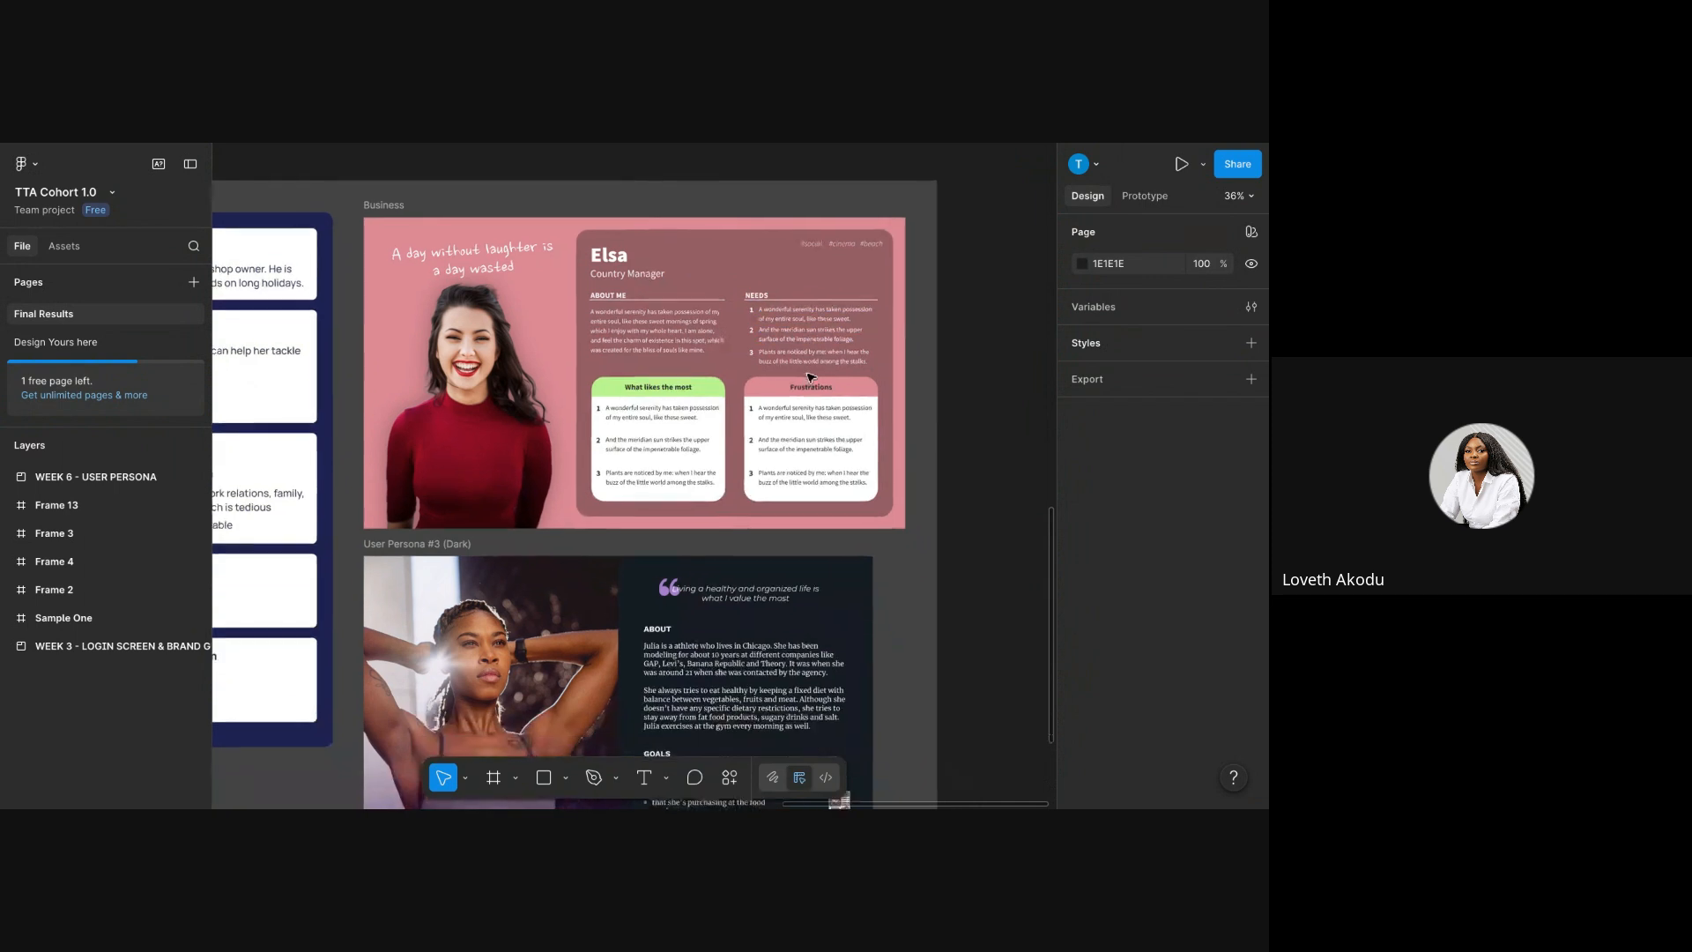
{"action": "scroll", "coordinate": [809, 377], "scroll_direction": "up", "scroll_amount": 1}
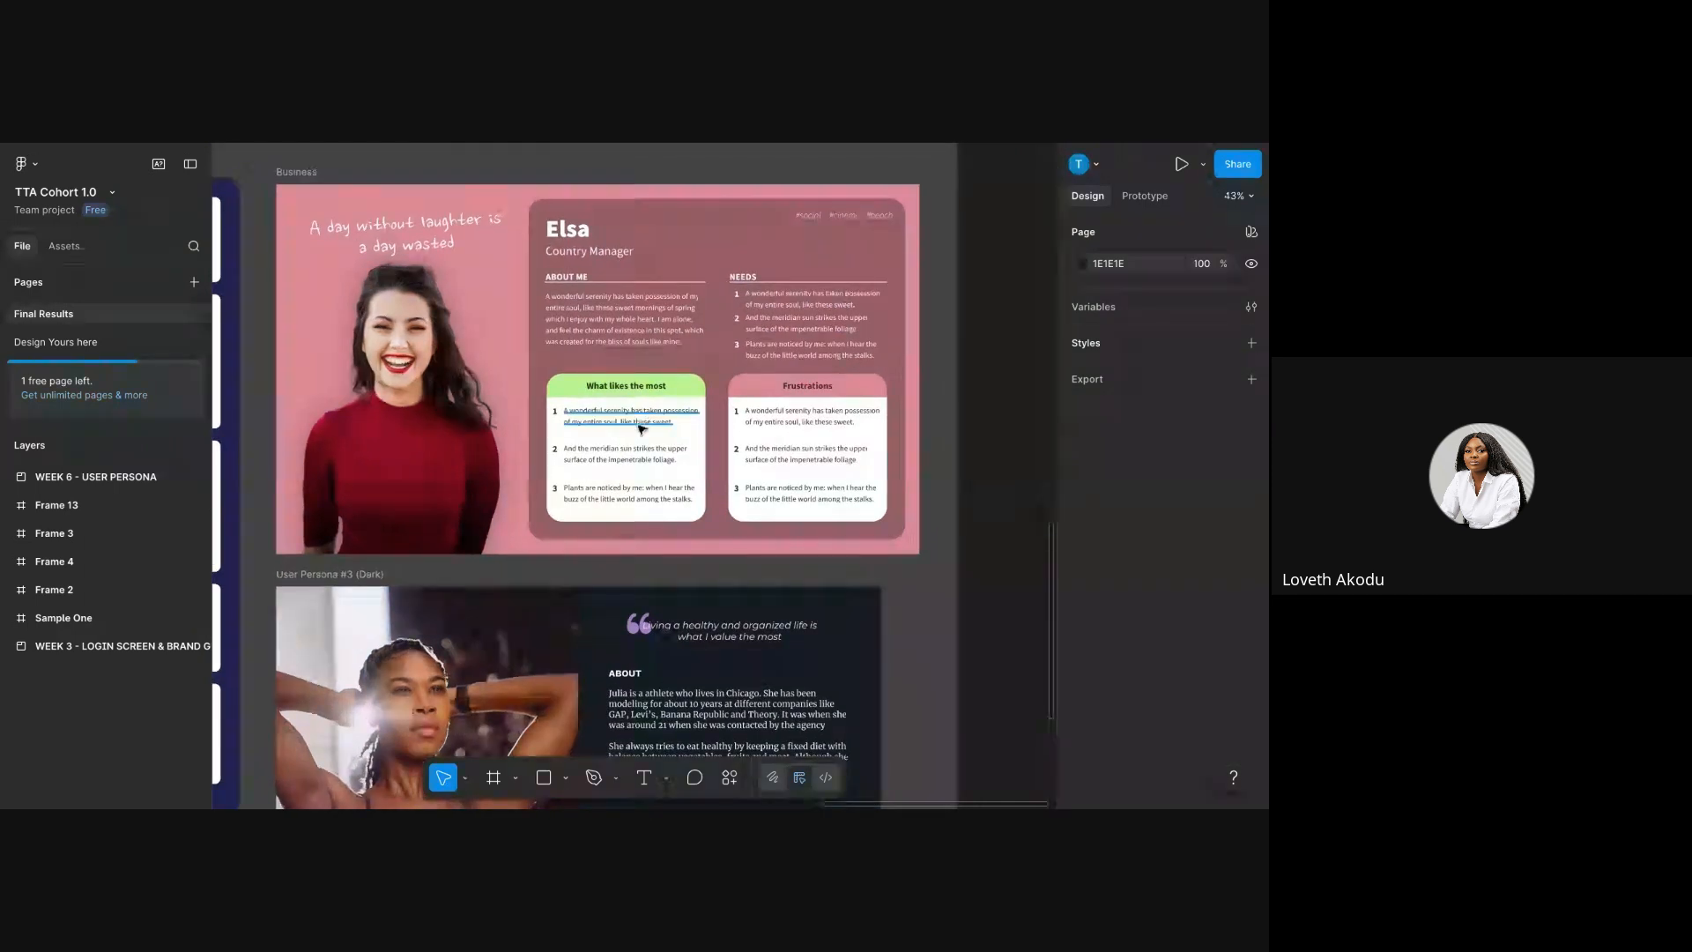
{"action": "scroll", "coordinate": [820, 449], "scroll_direction": "down", "scroll_amount": 4}
{"action": "scroll", "coordinate": [810, 441], "scroll_direction": "up", "scroll_amount": 2}
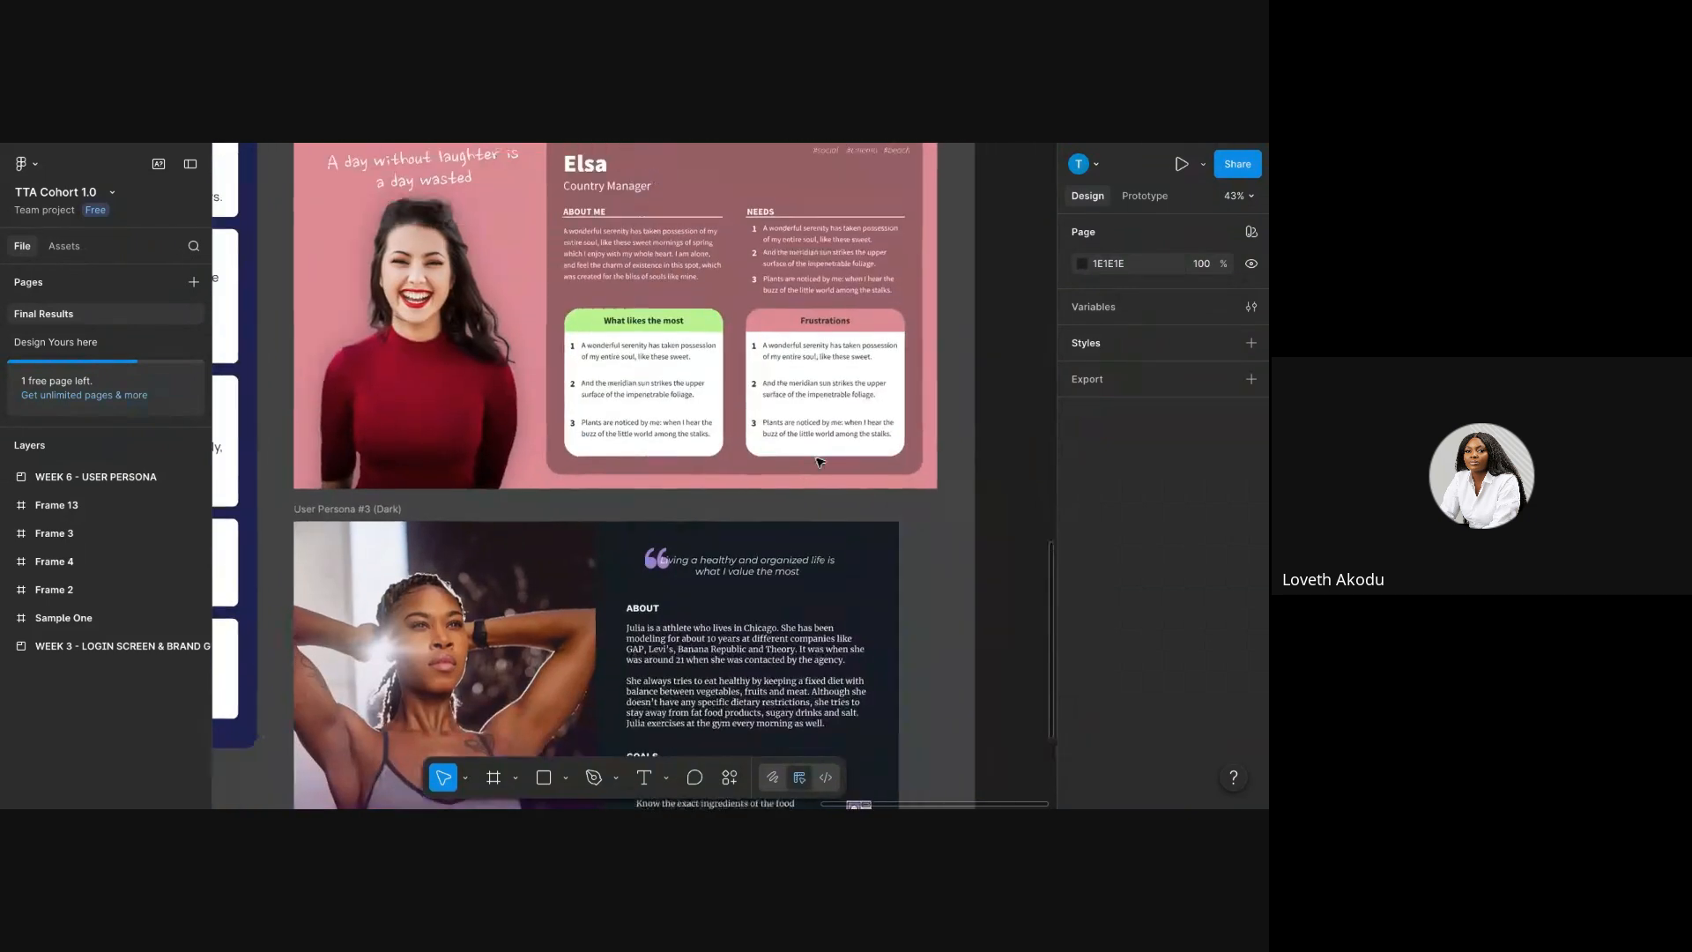
- Examine the About, Goals and Frustrations text and the personality tags in the User Persona #3 (Dark) sample
{"action": "scroll", "coordinate": [809, 435], "scroll_direction": "down", "scroll_amount": 5}
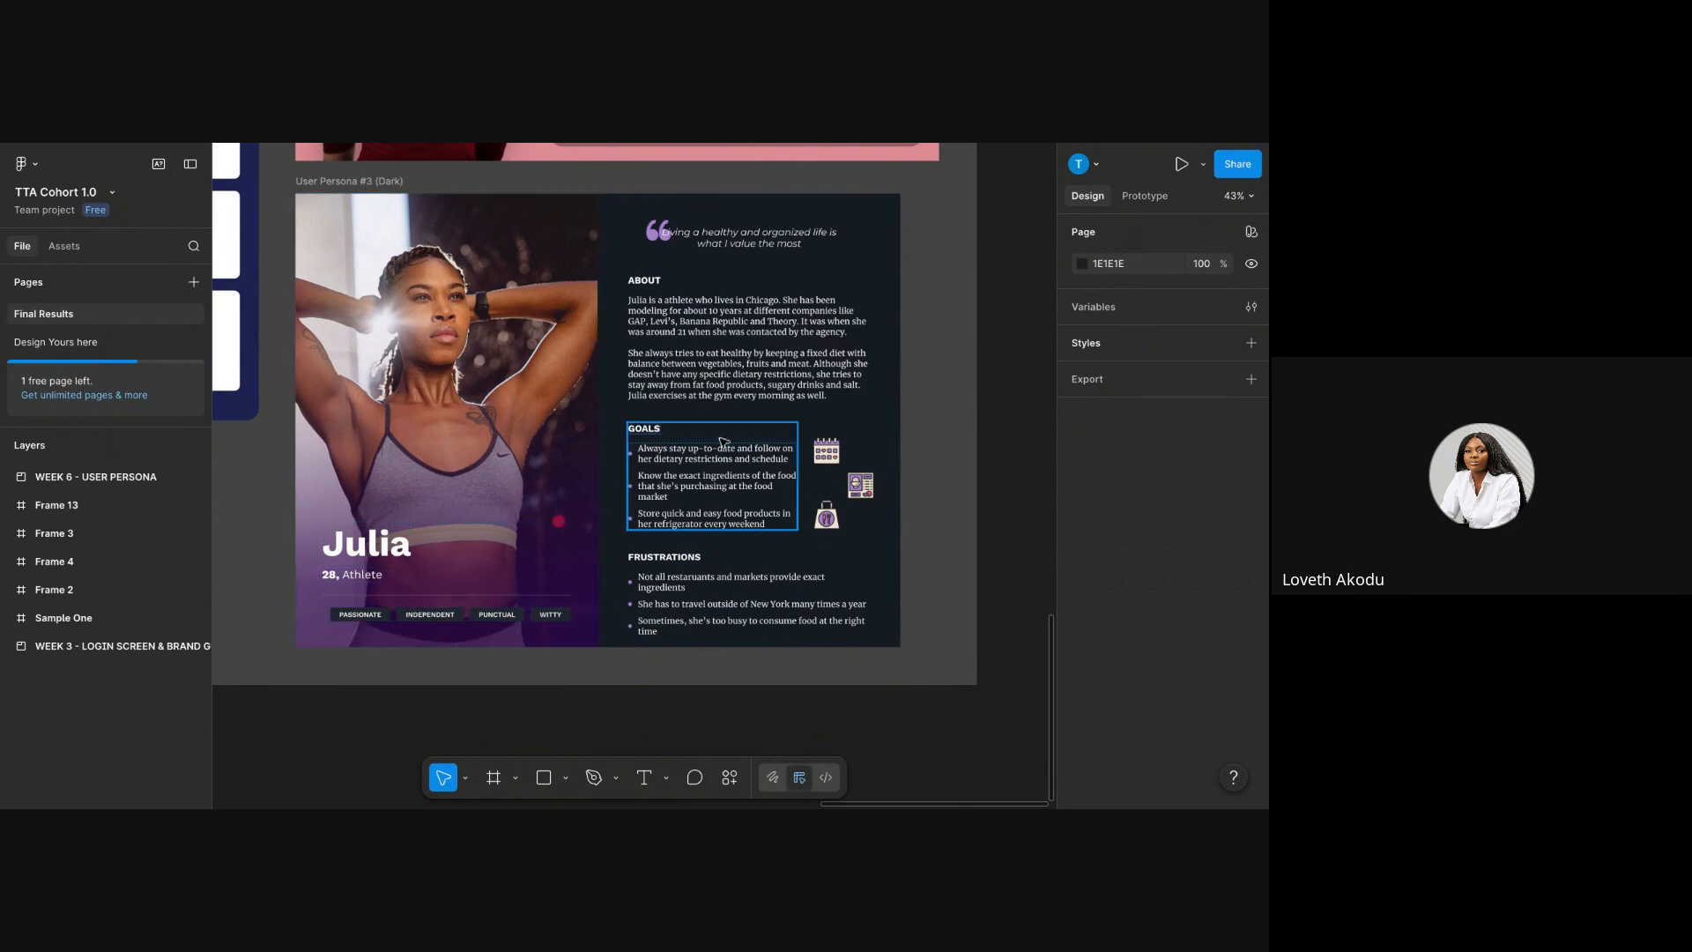
{"action": "scroll", "coordinate": [731, 436], "scroll_direction": "down", "scroll_amount": 3}
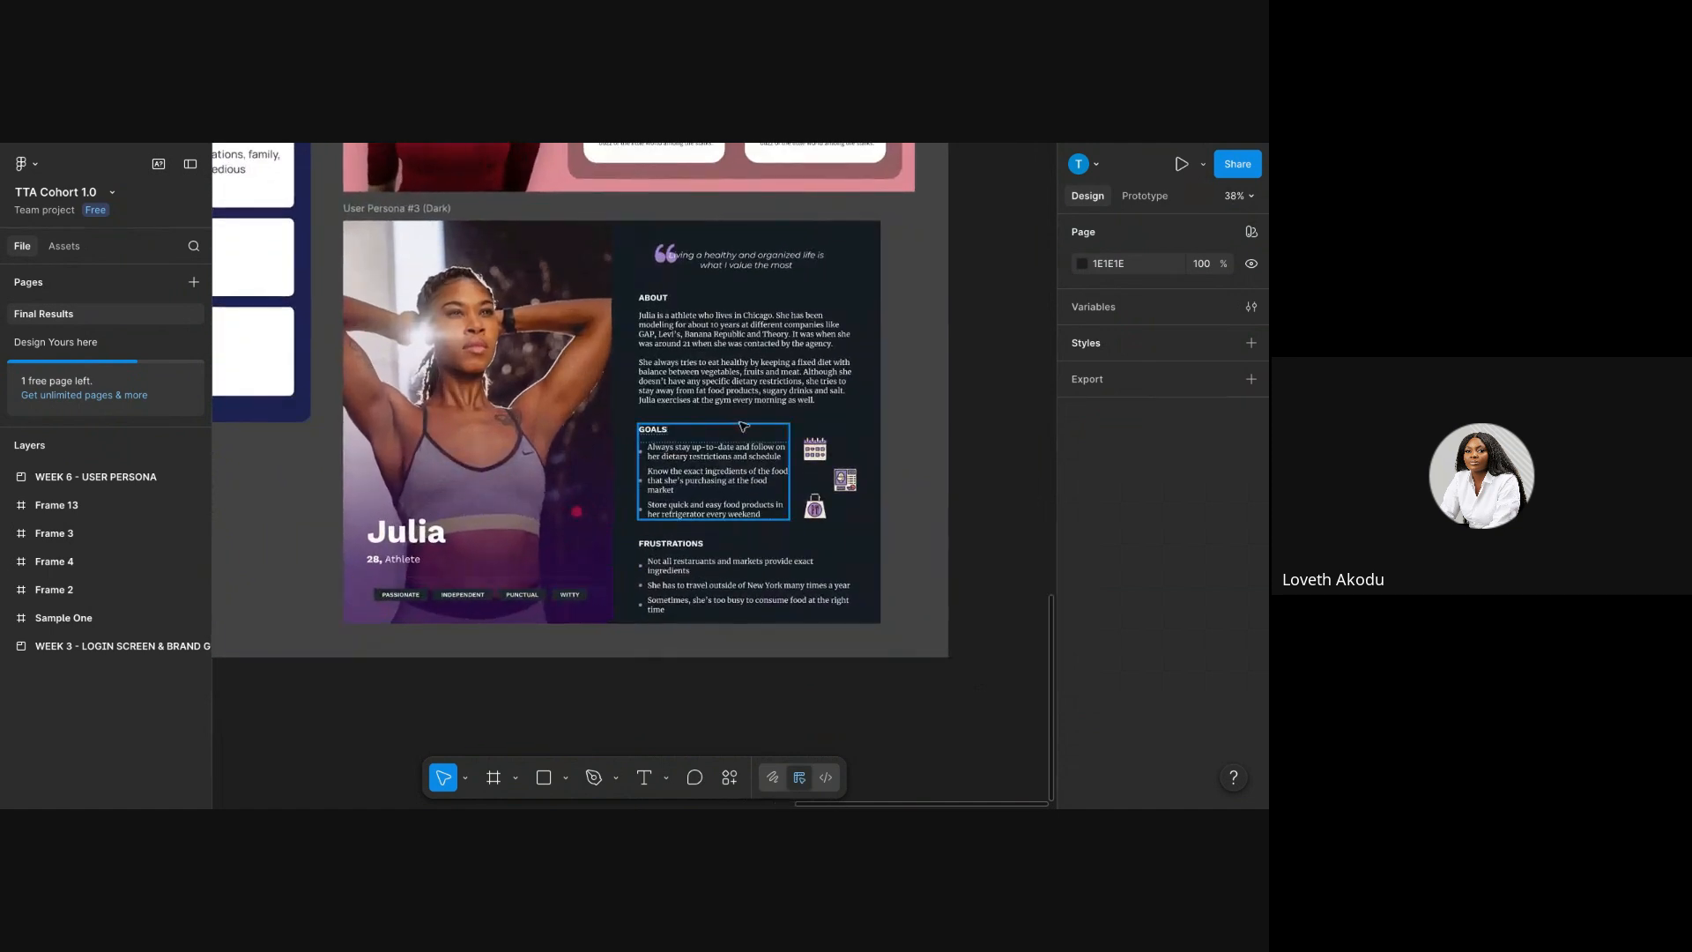
{"action": "scroll", "coordinate": [745, 424], "scroll_direction": "up", "scroll_amount": 4}
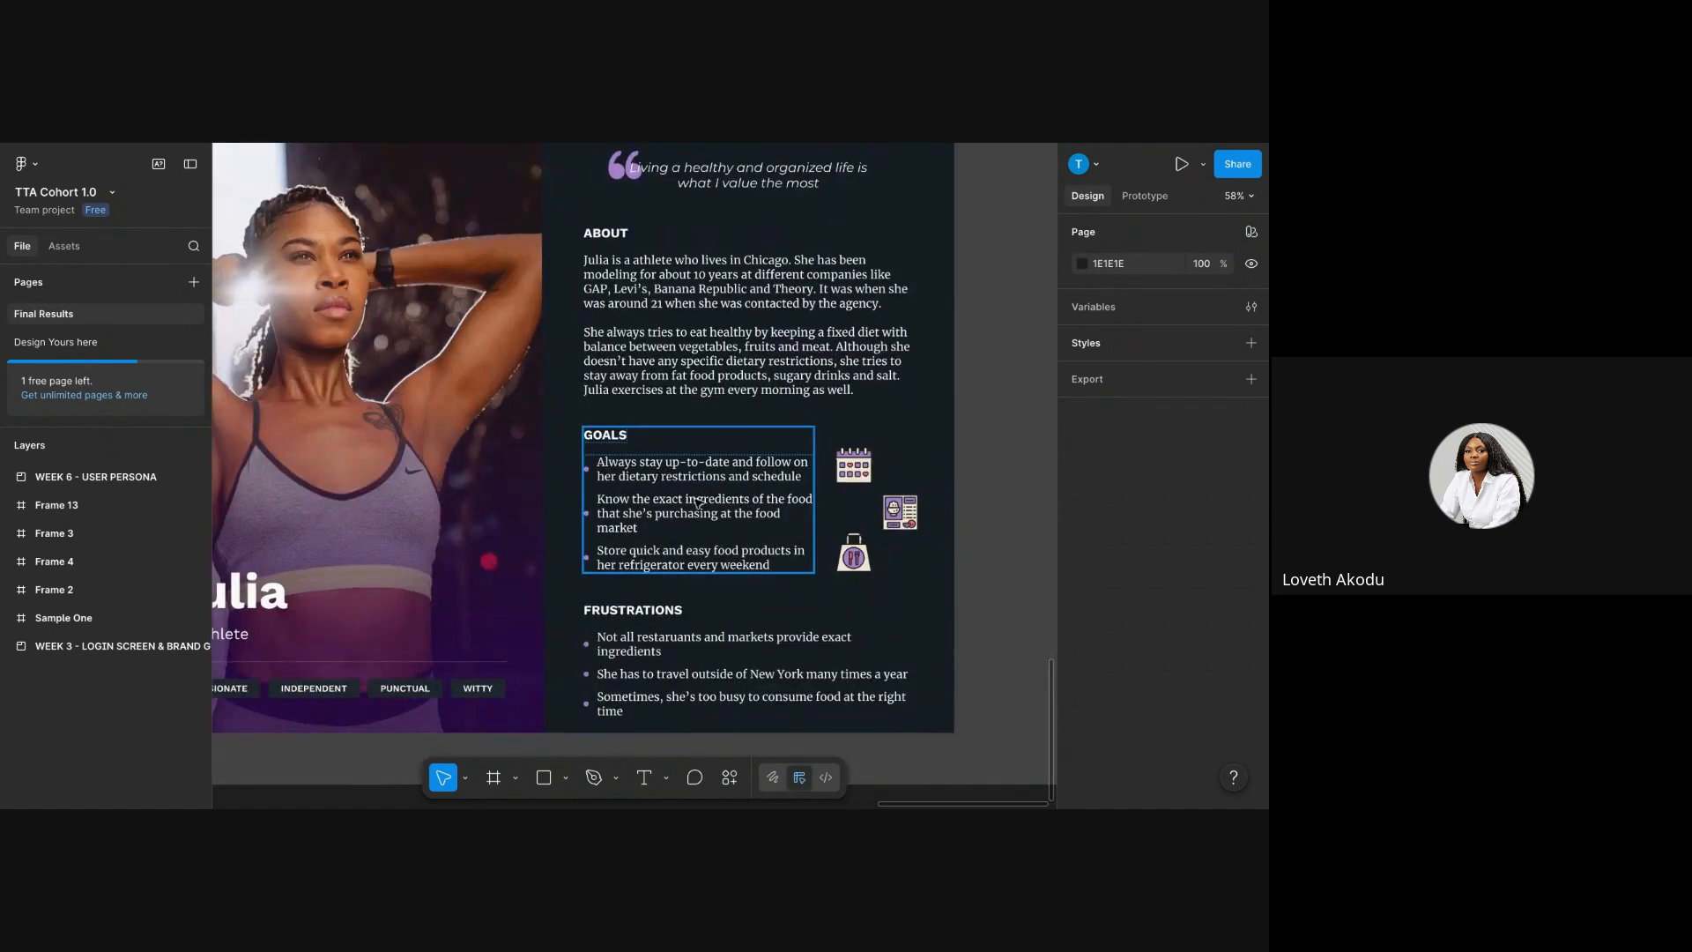
{"action": "scroll", "coordinate": [698, 503], "scroll_direction": "down", "scroll_amount": 5}
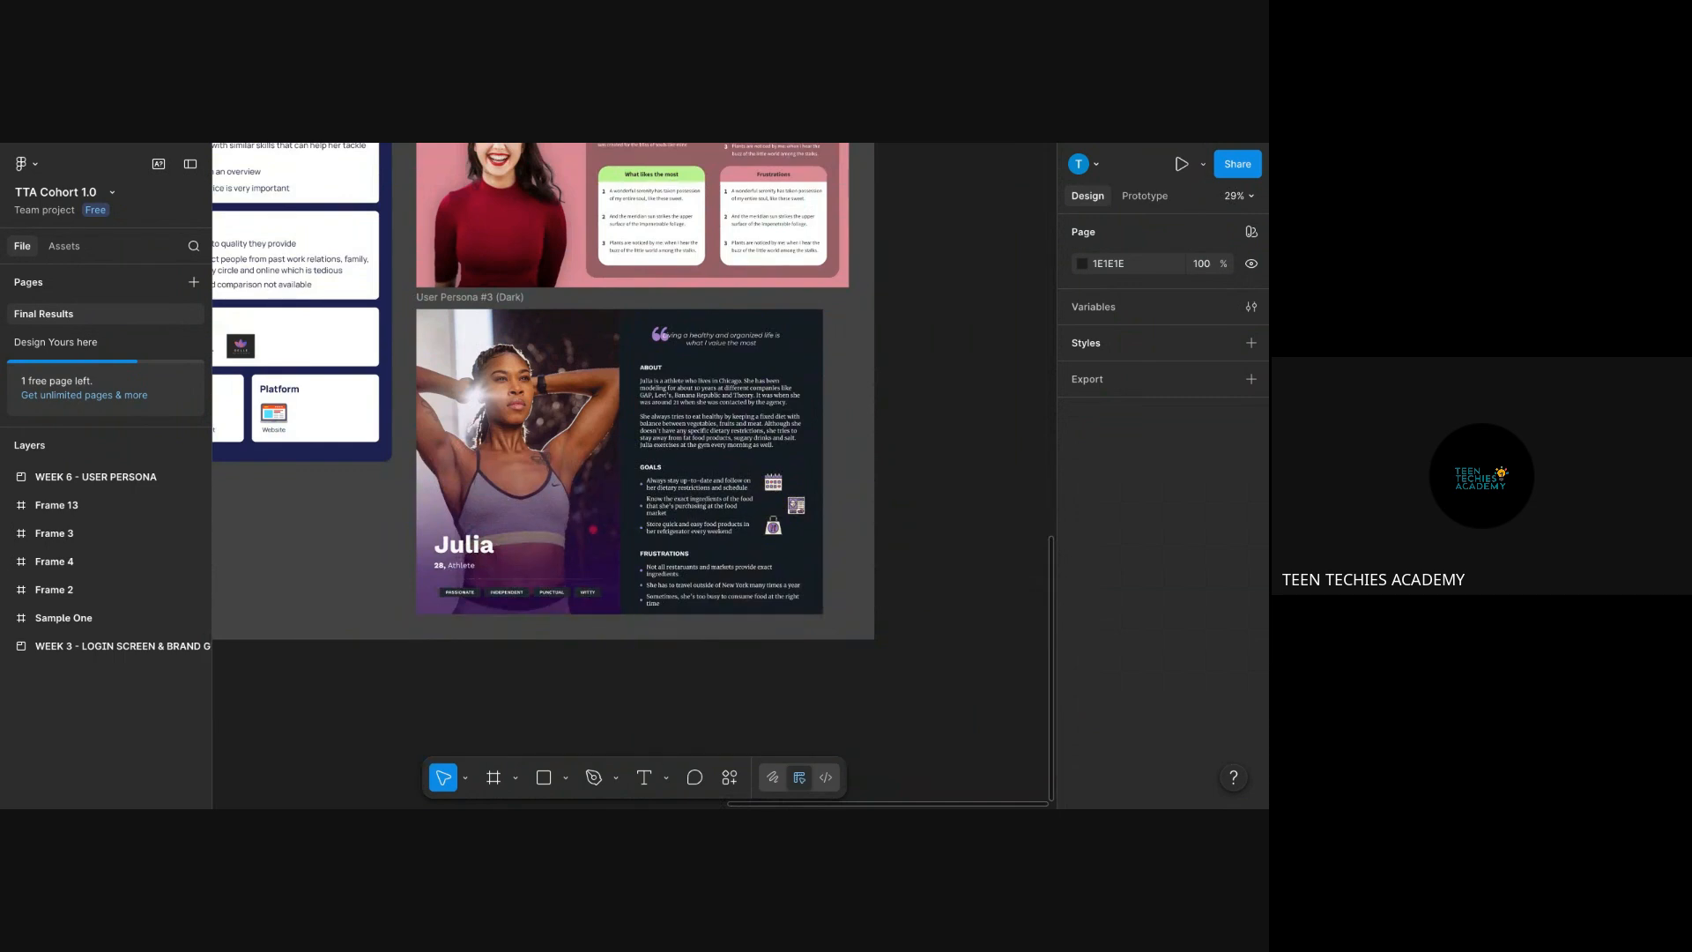
{"action": "scroll", "coordinate": [696, 500], "scroll_direction": "down", "scroll_amount": 3}
{"action": "scroll", "coordinate": [696, 501], "scroll_direction": "left", "scroll_amount": 1}
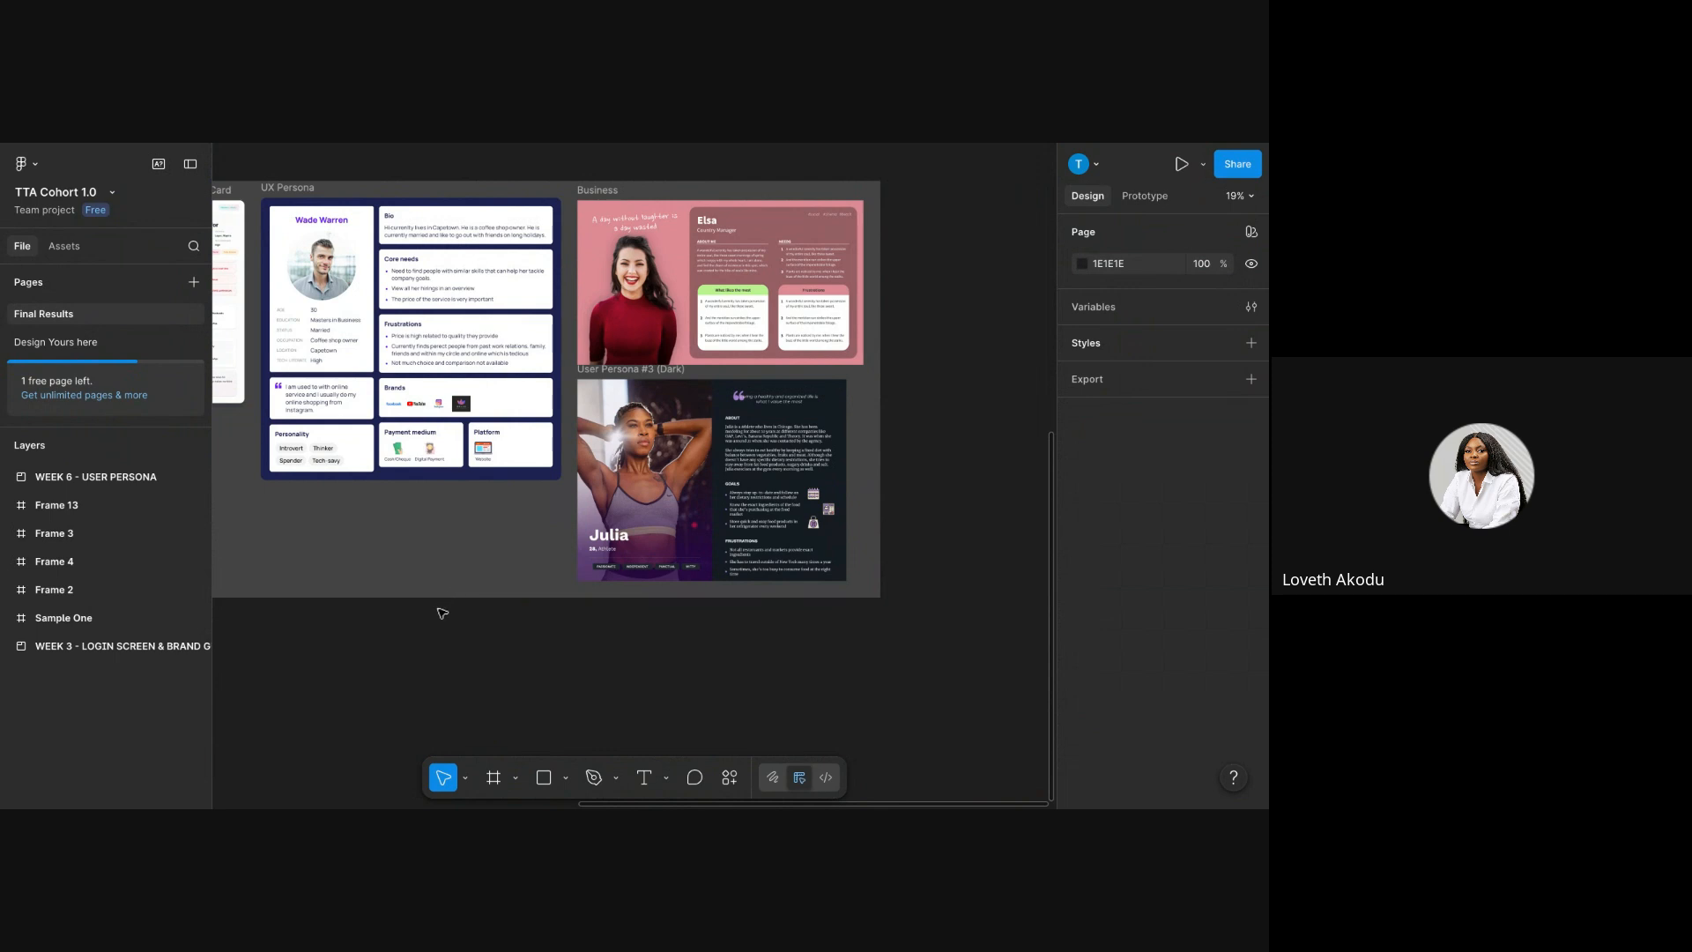
- Compare the Business, User Persona #3 (Dark) and UX Persona samples as layout references
{"action": "scroll", "coordinate": [443, 611], "scroll_direction": "up", "scroll_amount": 1}
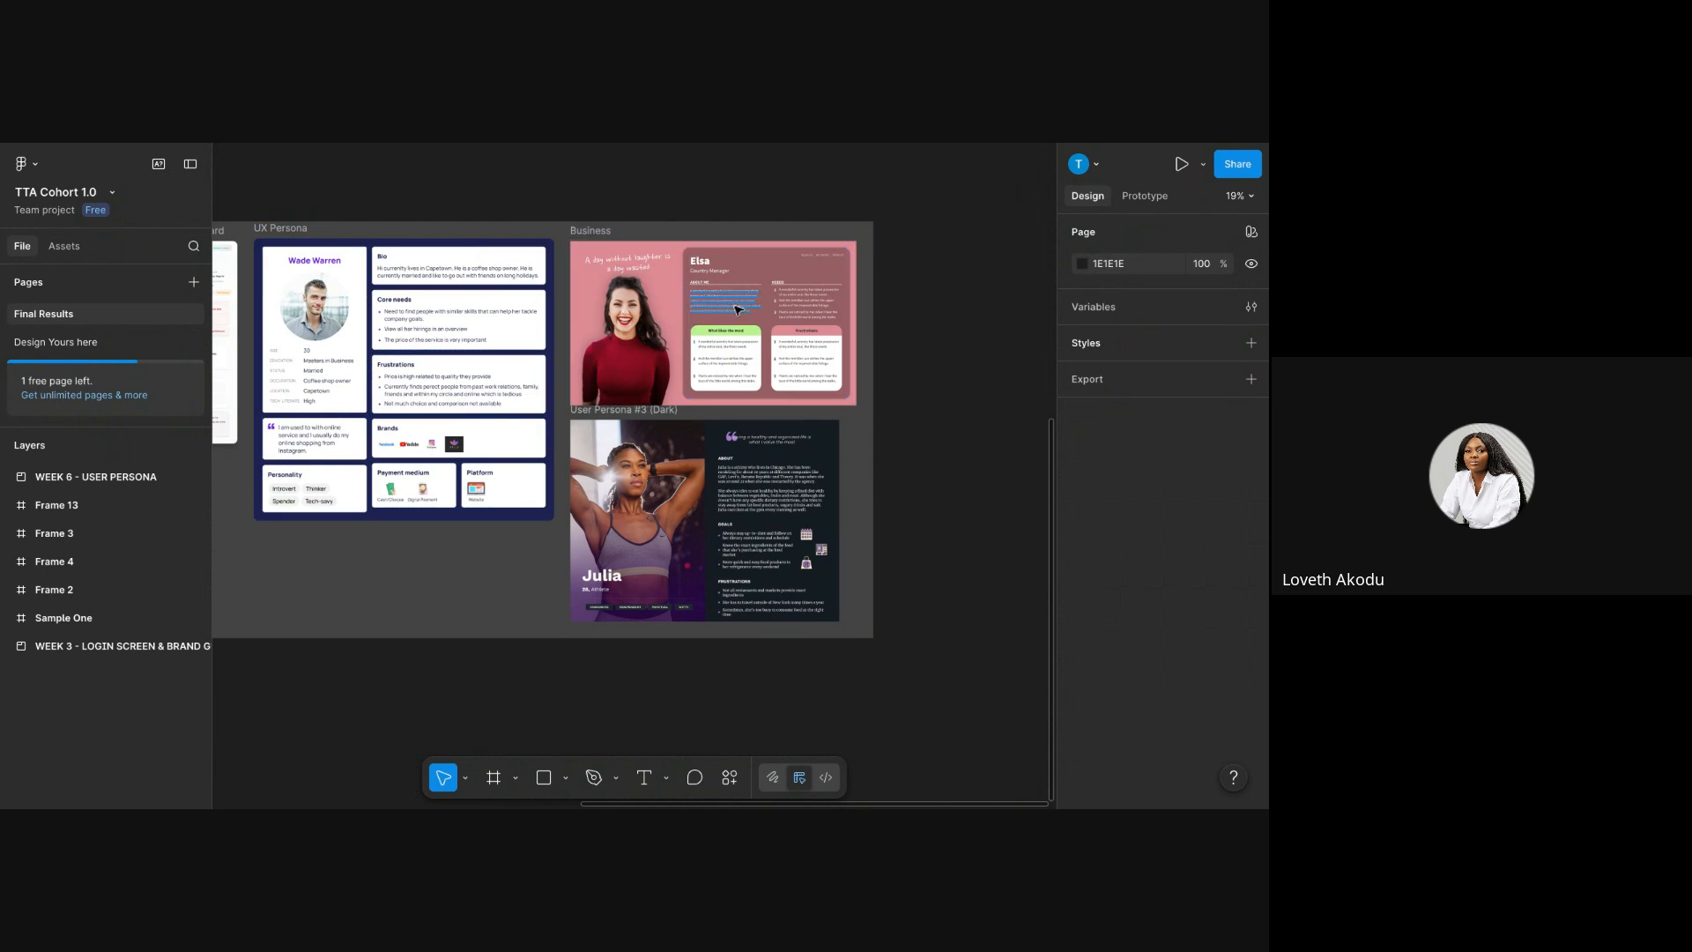
{"action": "scroll", "coordinate": [730, 319], "scroll_direction": "up", "scroll_amount": 5}
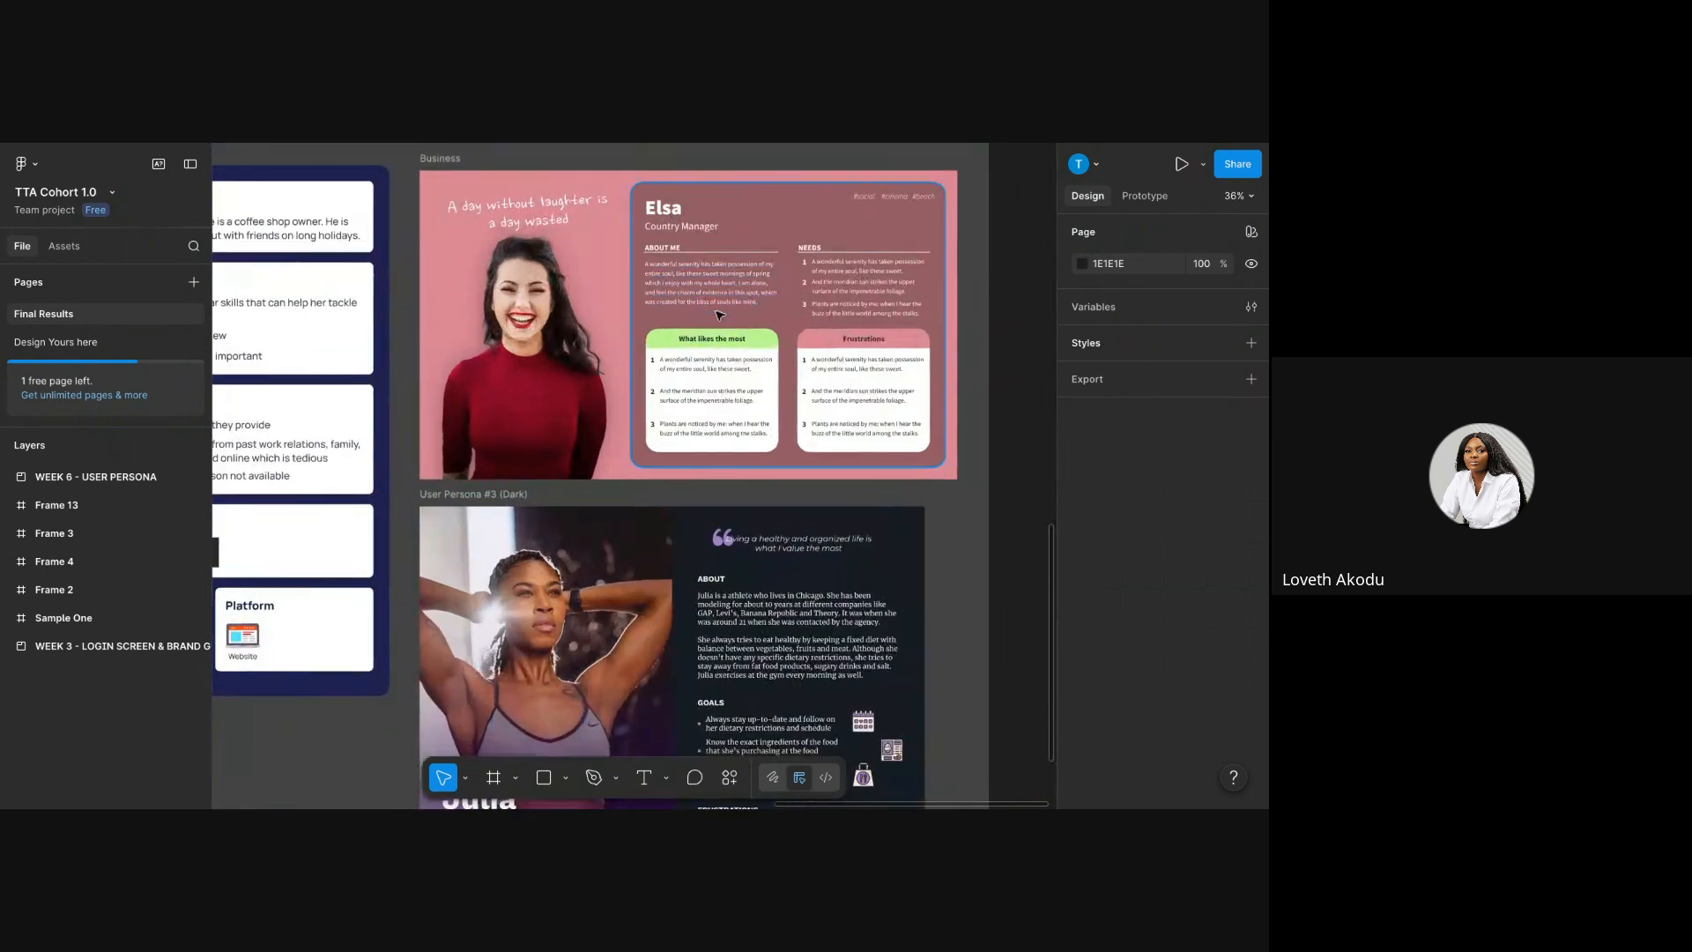
{"action": "scroll", "coordinate": [719, 314], "scroll_direction": "down", "scroll_amount": 2}
{"action": "scroll", "coordinate": [719, 315], "scroll_direction": "up", "scroll_amount": 1}
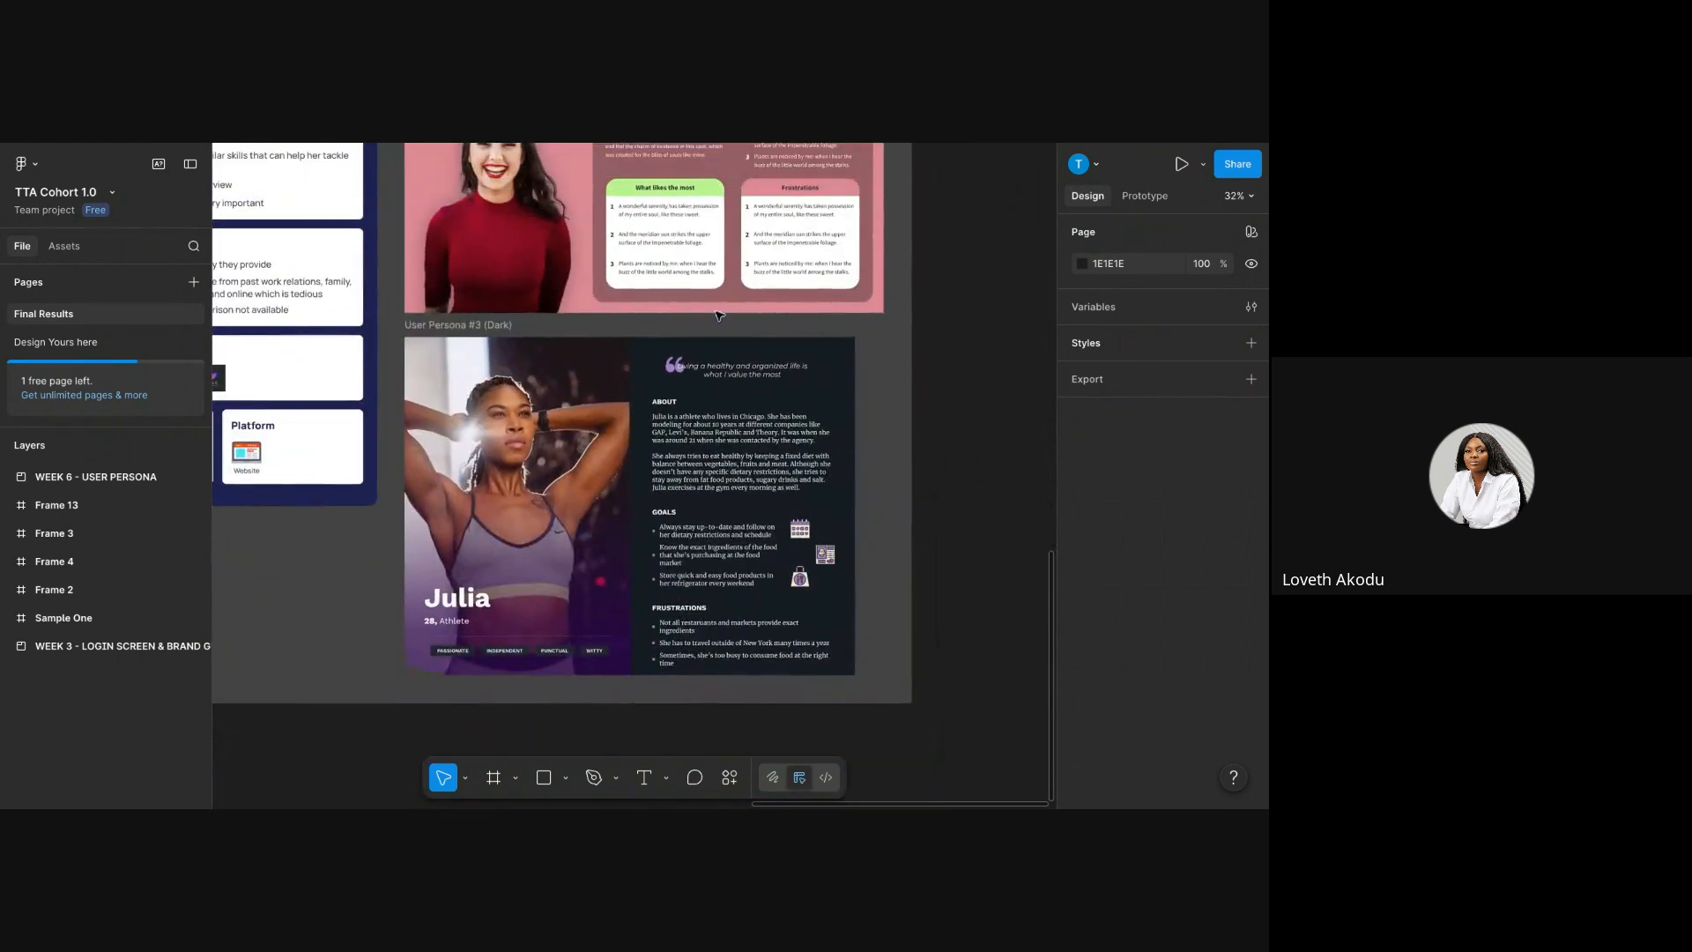
{"action": "scroll", "coordinate": [719, 314], "scroll_direction": "down", "scroll_amount": 1}
{"action": "scroll", "coordinate": [719, 314], "scroll_direction": "up", "scroll_amount": 3}
{"action": "scroll", "coordinate": [634, 476], "scroll_direction": "left", "scroll_amount": 6}
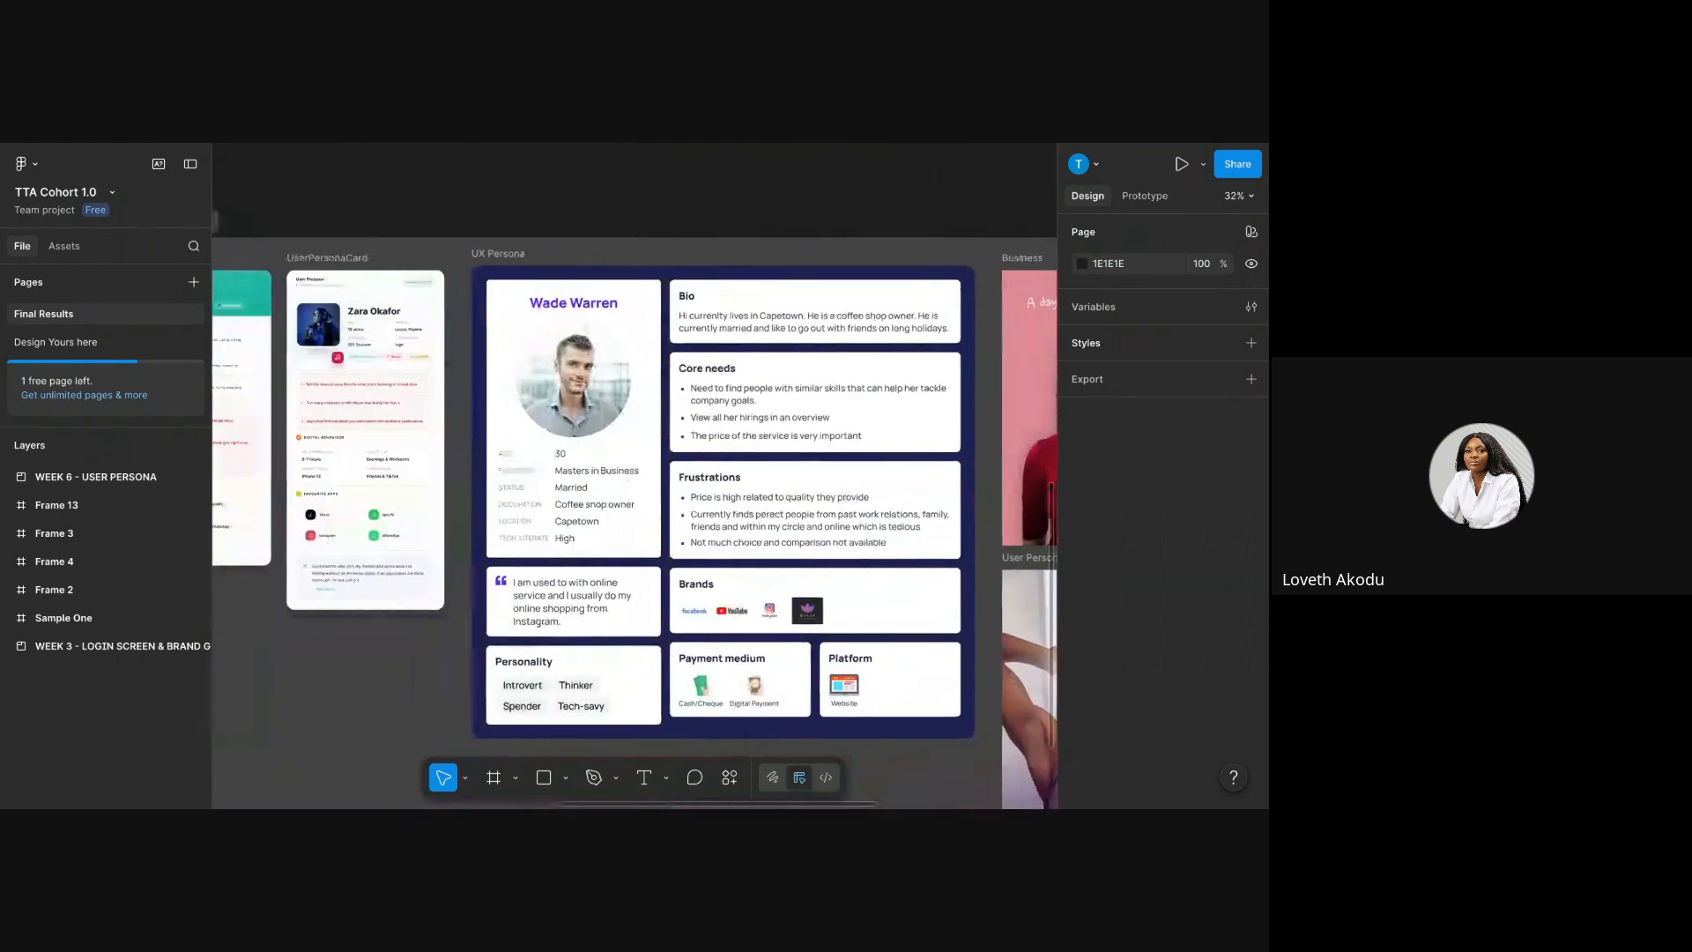
{"action": "scroll", "coordinate": [635, 475], "scroll_direction": "right", "scroll_amount": 5}
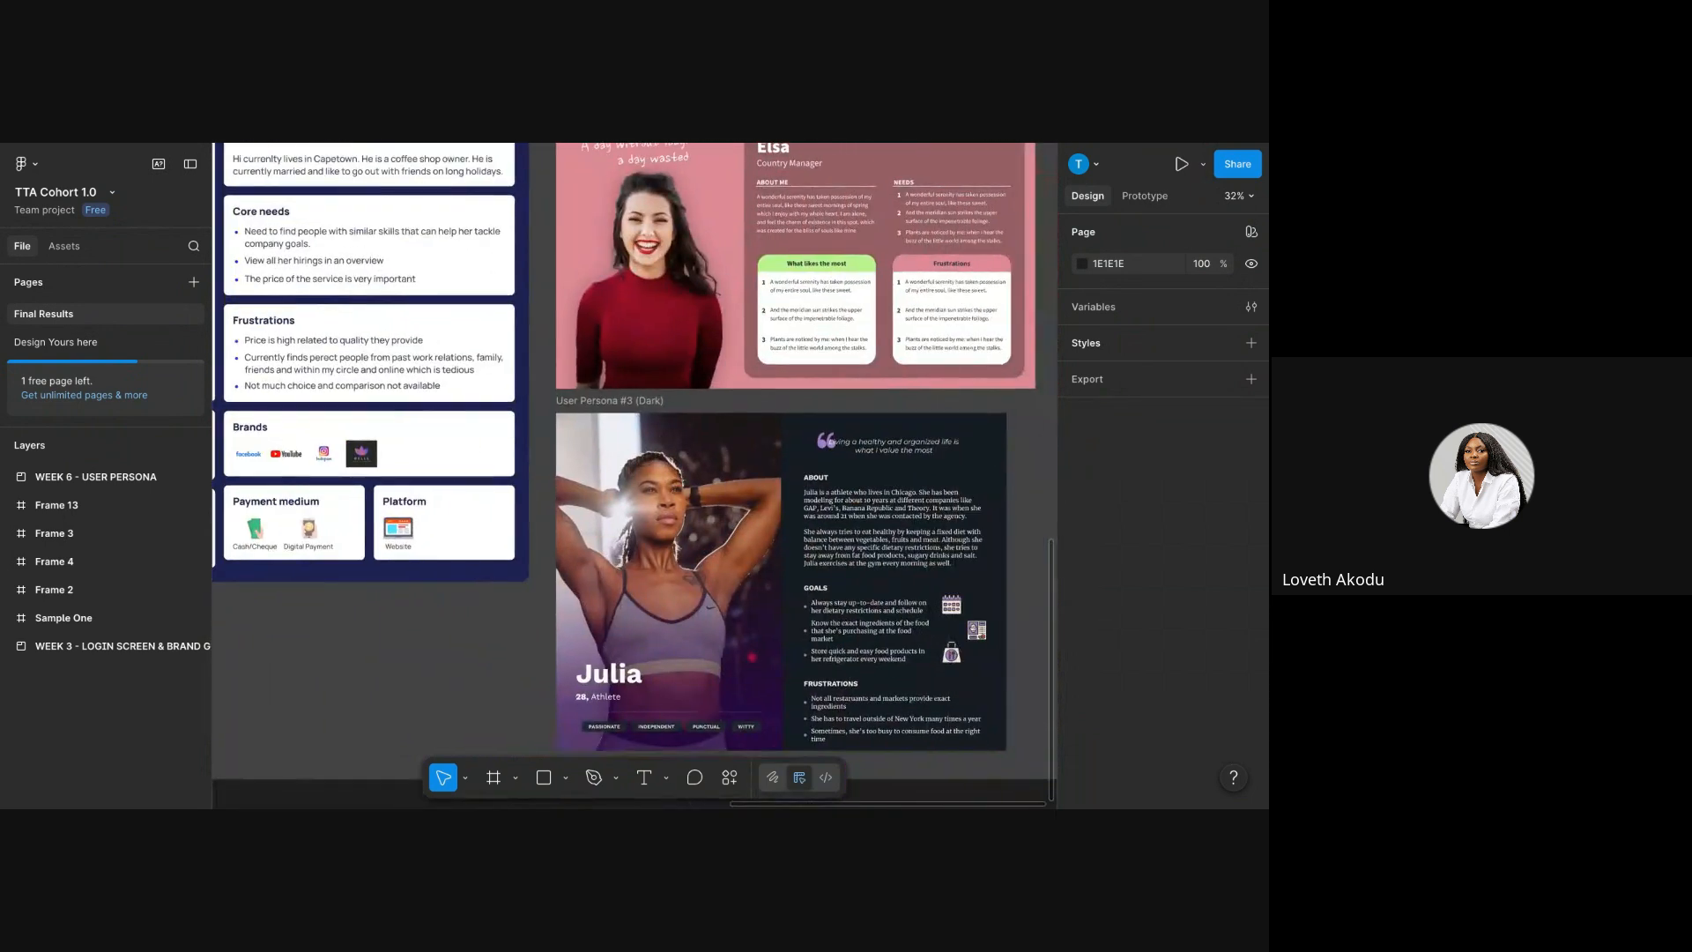
{"action": "scroll", "coordinate": [634, 475], "scroll_direction": "down", "scroll_amount": 2}
{"action": "scroll", "coordinate": [634, 475], "scroll_direction": "up", "scroll_amount": 4}
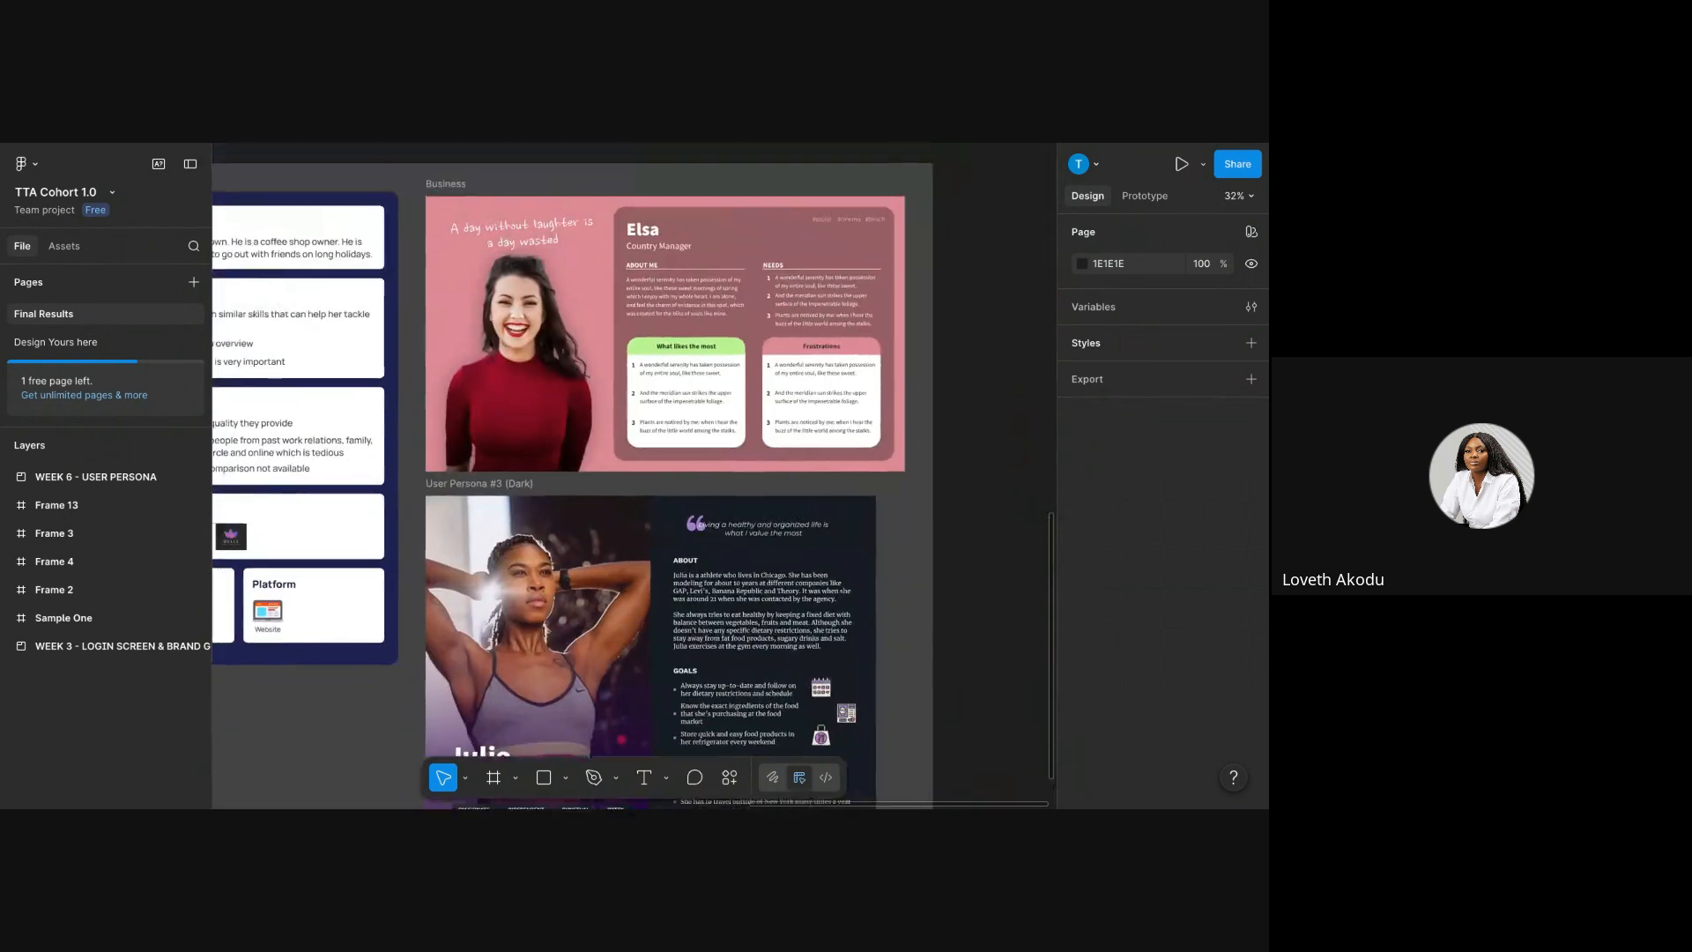
{"action": "left_click", "coordinate": [433, 289]}
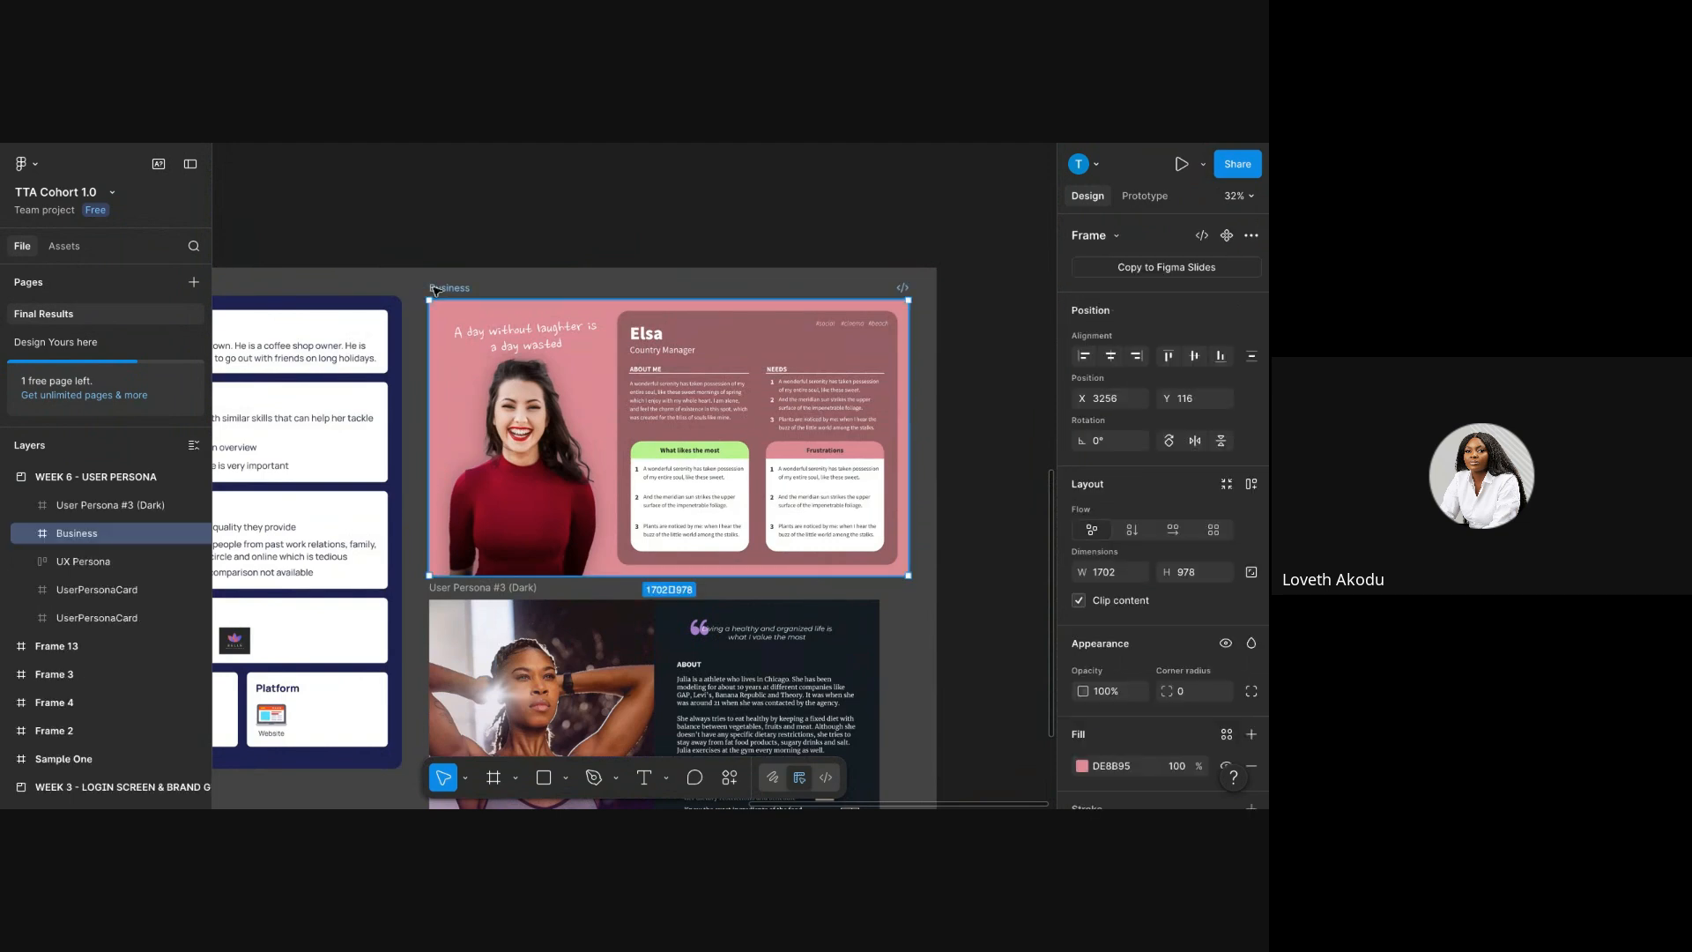
{"action": "right_click", "coordinate": [434, 289]}
{"action": "left_click", "coordinate": [499, 220]}
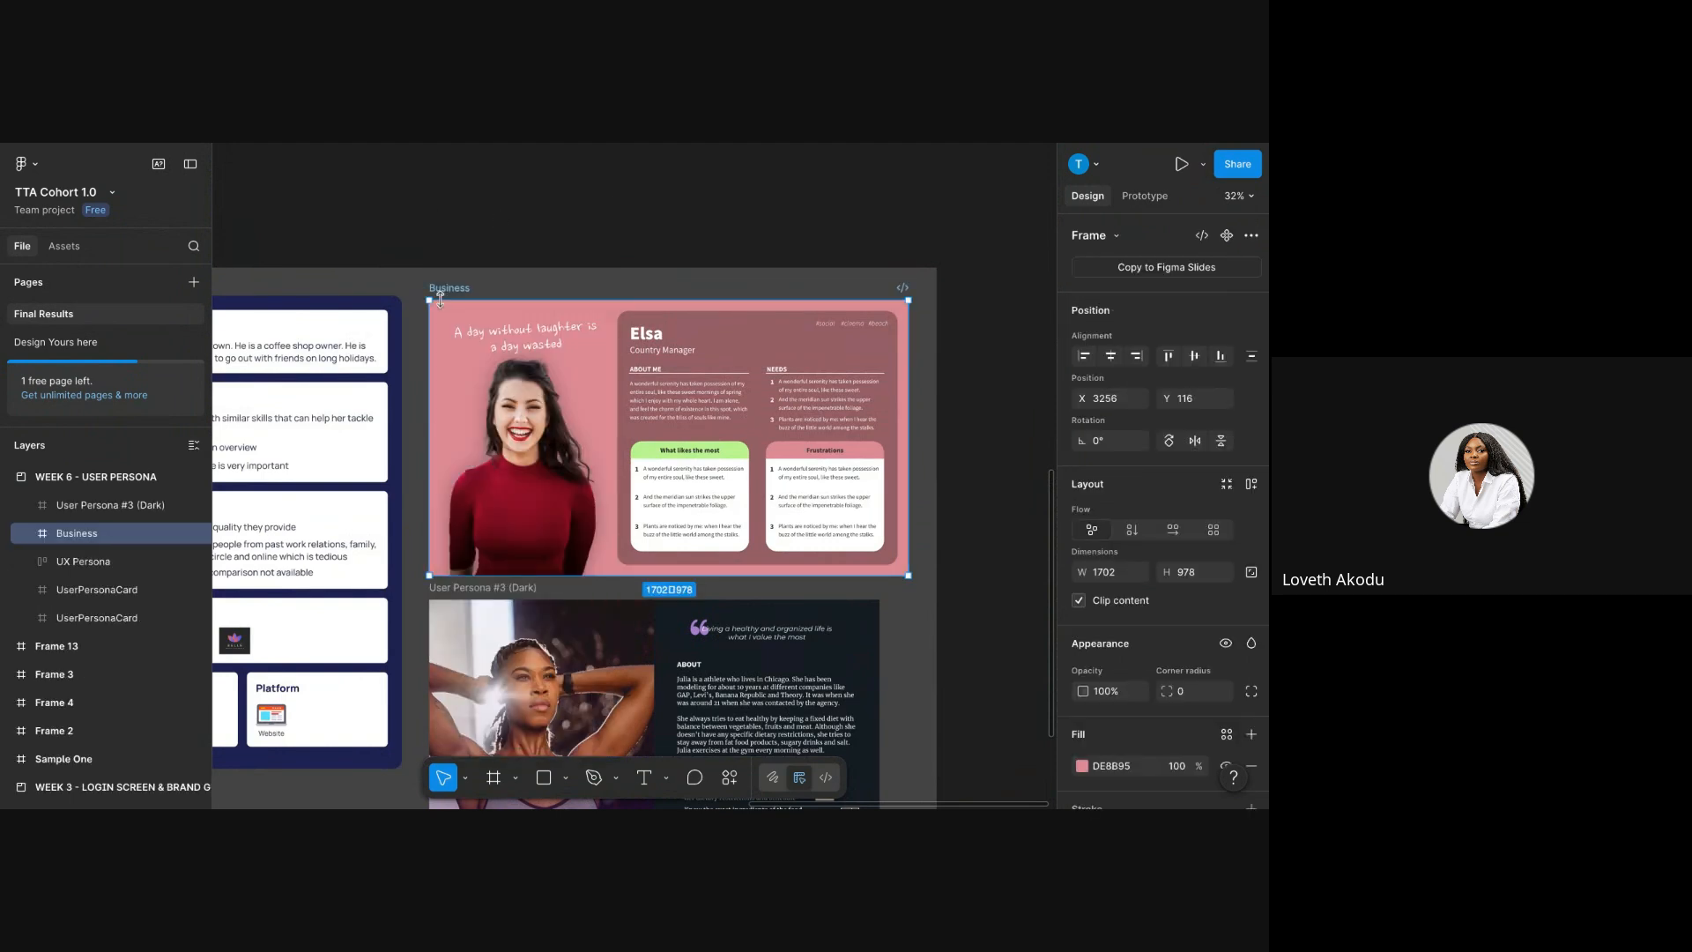
{"action": "right_click", "coordinate": [459, 277]}
{"action": "left_click", "coordinate": [483, 217]}
{"action": "left_click", "coordinate": [493, 220]}
- Paste a copy of the Business persona frame onto the empty canvas and place it just left of the WEEK 6 - USER PERSONA section
{"action": "scroll", "coordinate": [497, 217], "scroll_direction": "down", "scroll_amount": 5}
{"action": "scroll", "coordinate": [496, 218], "scroll_direction": "left", "scroll_amount": 10}
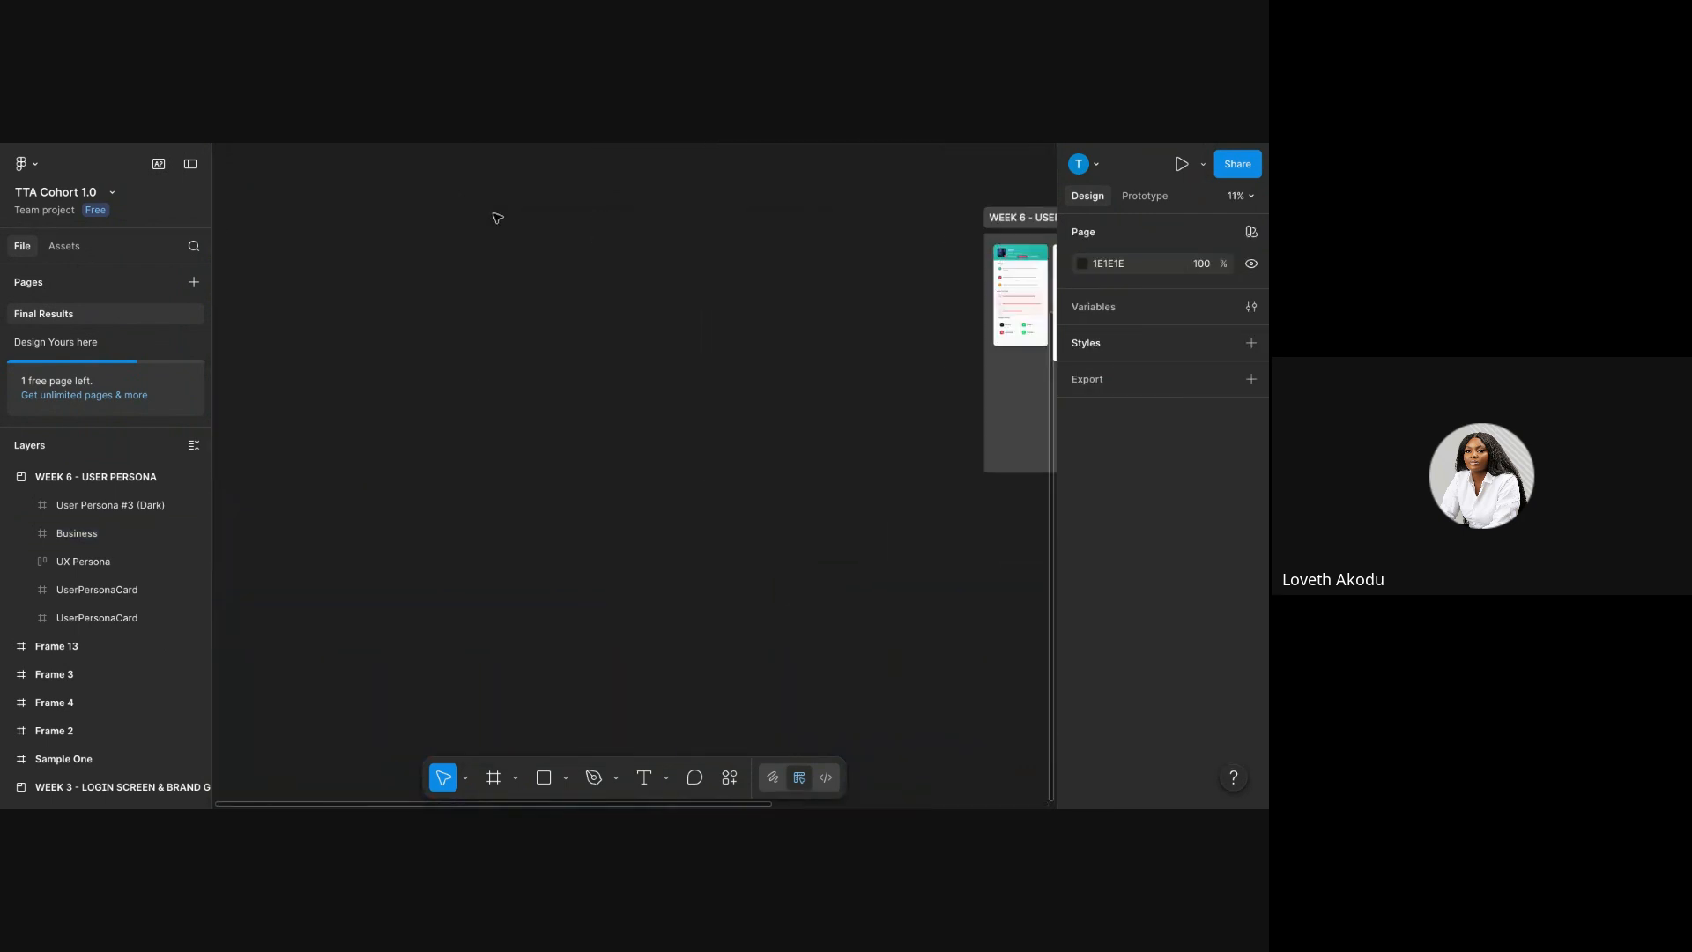
{"action": "scroll", "coordinate": [496, 218], "scroll_direction": "right", "scroll_amount": 6}
{"action": "scroll", "coordinate": [496, 217], "scroll_direction": "right", "scroll_amount": 2}
{"action": "scroll", "coordinate": [497, 217], "scroll_direction": "down", "scroll_amount": 1}
{"action": "scroll", "coordinate": [497, 217], "scroll_direction": "left", "scroll_amount": 2}
{"action": "scroll", "coordinate": [497, 217], "scroll_direction": "up", "scroll_amount": 1}
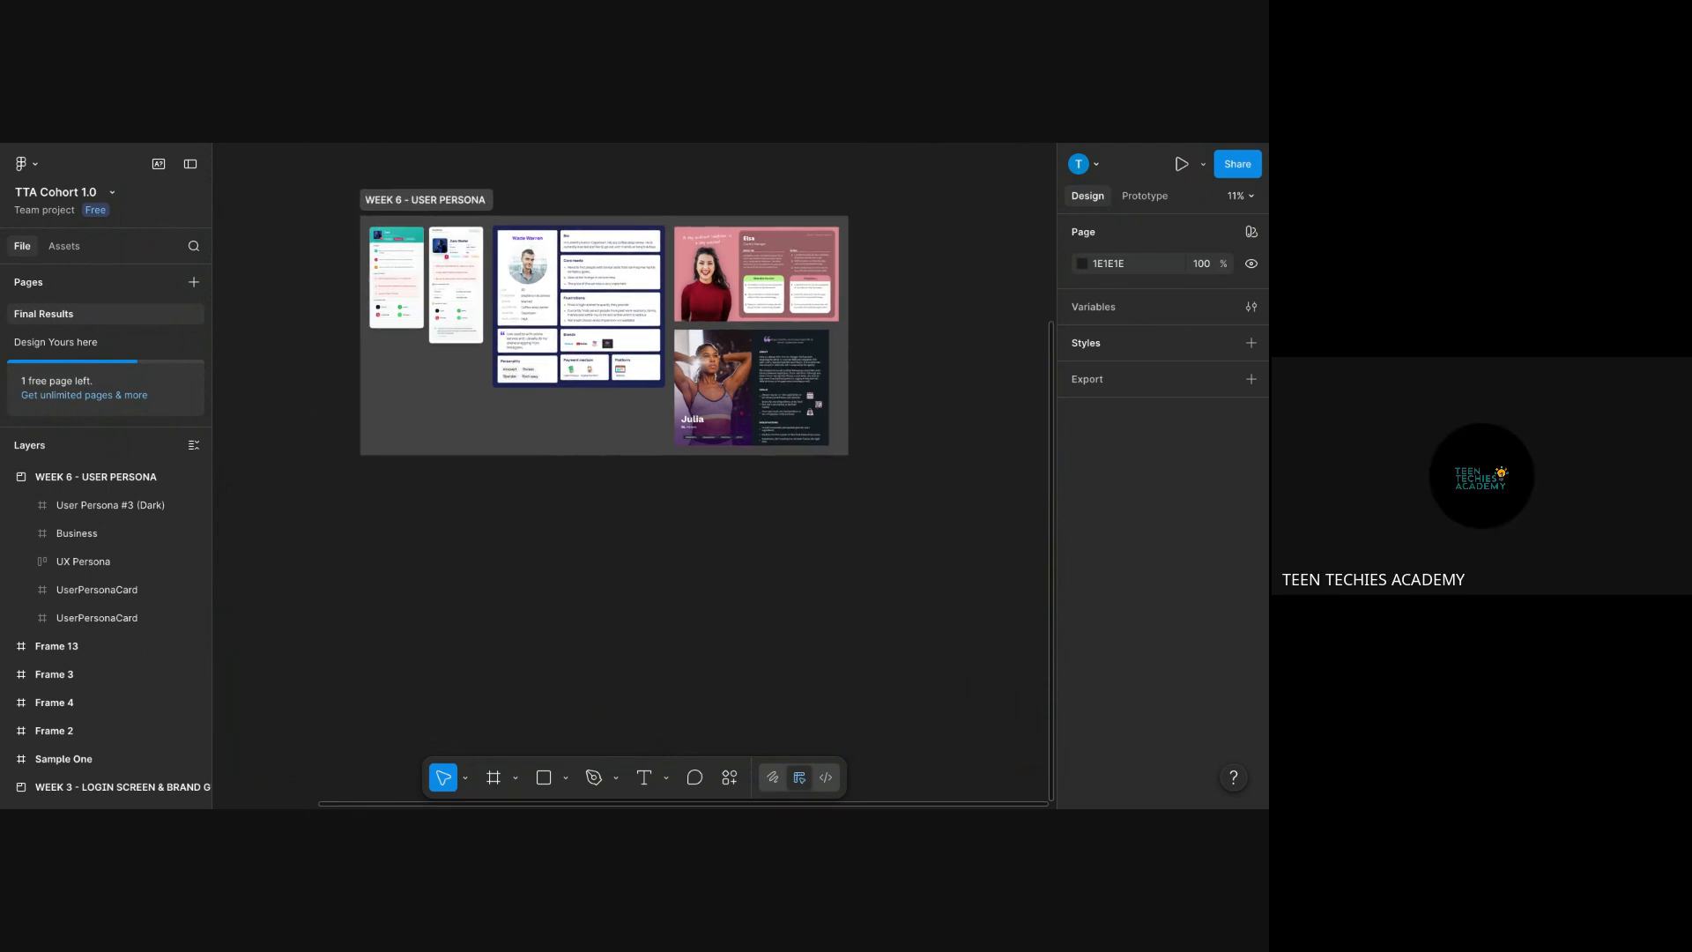
{"action": "scroll", "coordinate": [496, 216], "scroll_direction": "up", "scroll_amount": 1}
{"action": "scroll", "coordinate": [496, 217], "scroll_direction": "down", "scroll_amount": 3}
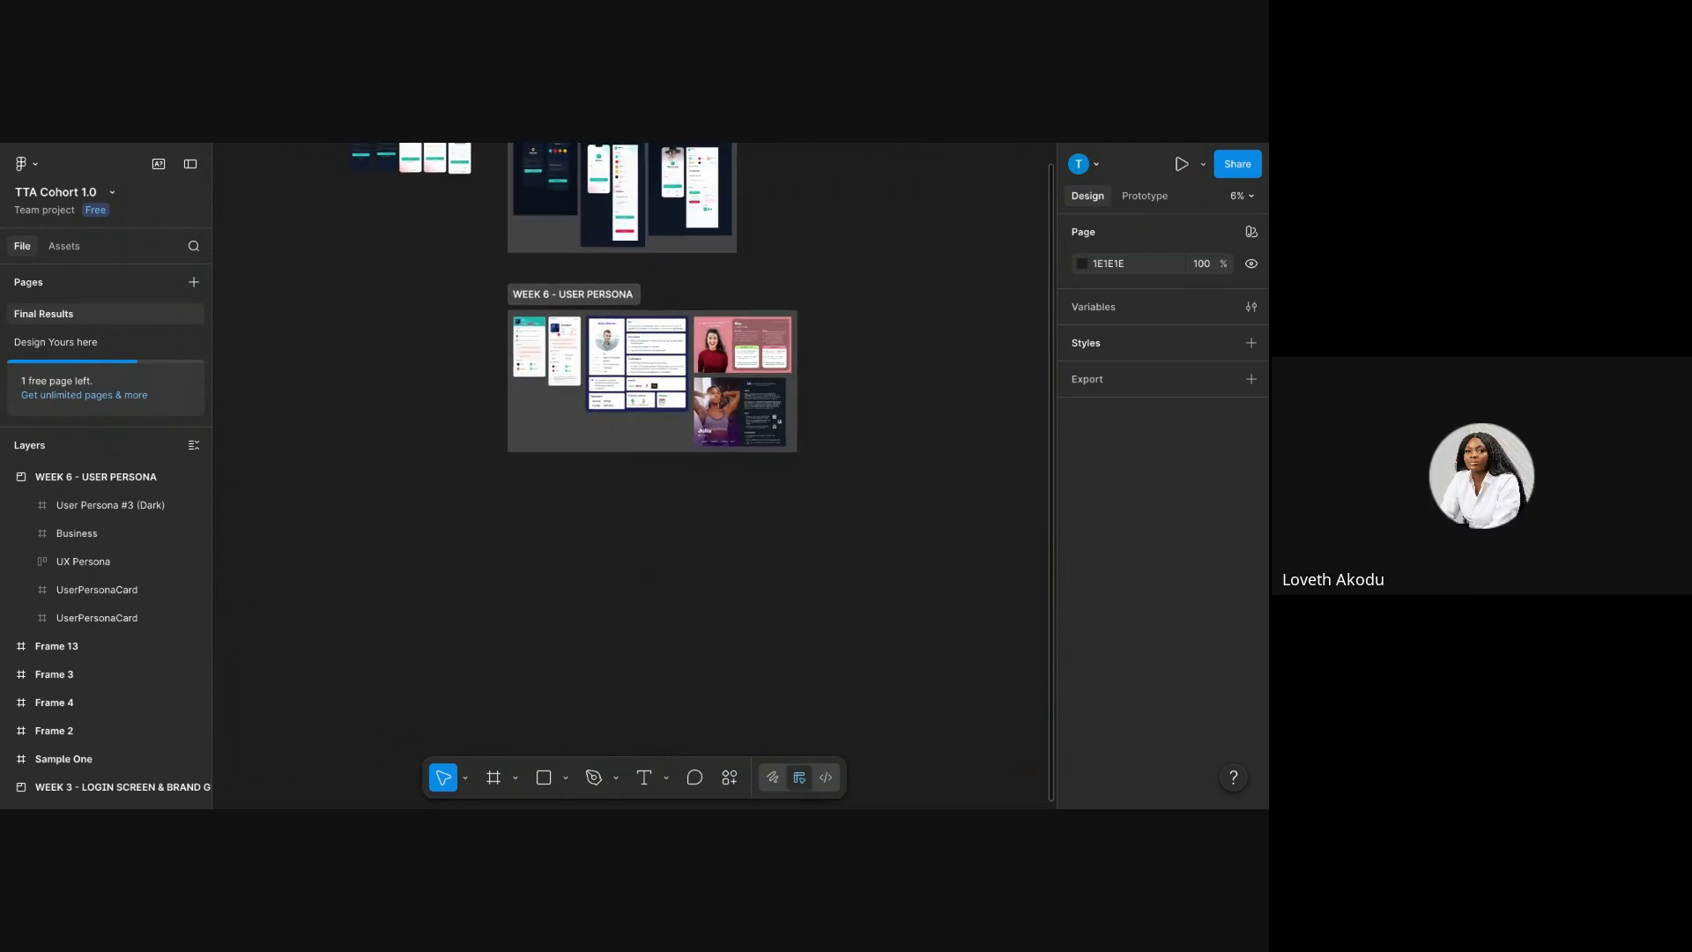
{"action": "scroll", "coordinate": [496, 216], "scroll_direction": "up", "scroll_amount": 1}
{"action": "scroll", "coordinate": [496, 216], "scroll_direction": "left", "scroll_amount": 1}
{"action": "scroll", "coordinate": [494, 217], "scroll_direction": "up", "scroll_amount": 3}
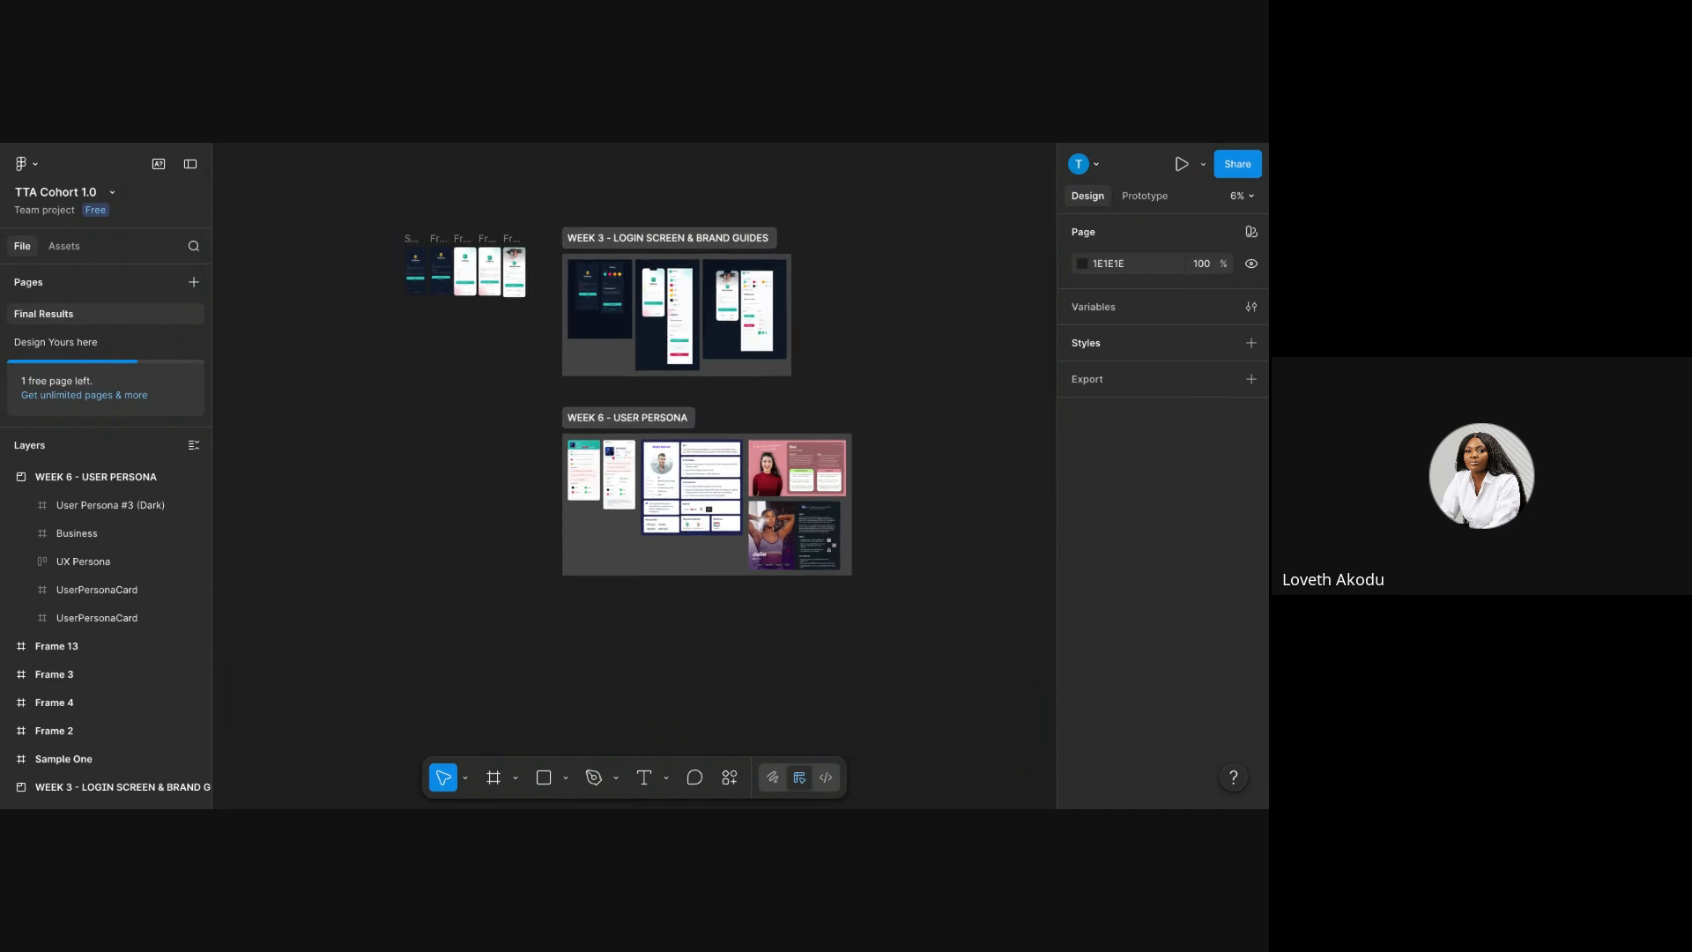
{"action": "scroll", "coordinate": [493, 217], "scroll_direction": "down", "scroll_amount": 1}
{"action": "scroll", "coordinate": [494, 216], "scroll_direction": "right", "scroll_amount": 1}
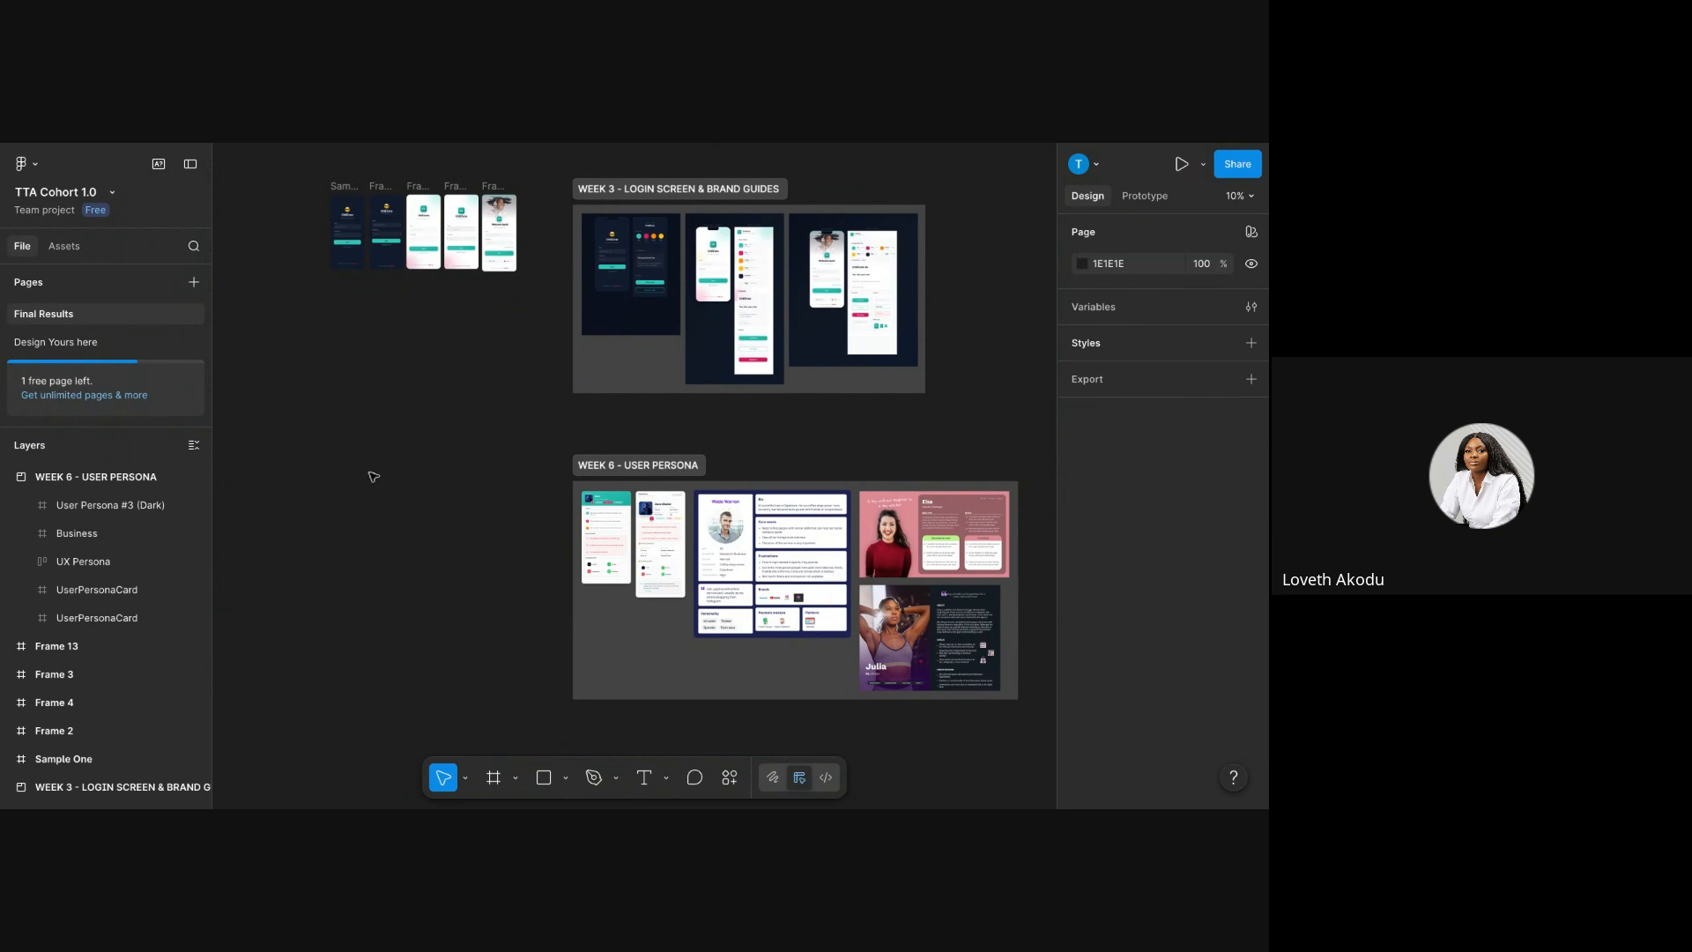
{"action": "right_click", "coordinate": [368, 425]}
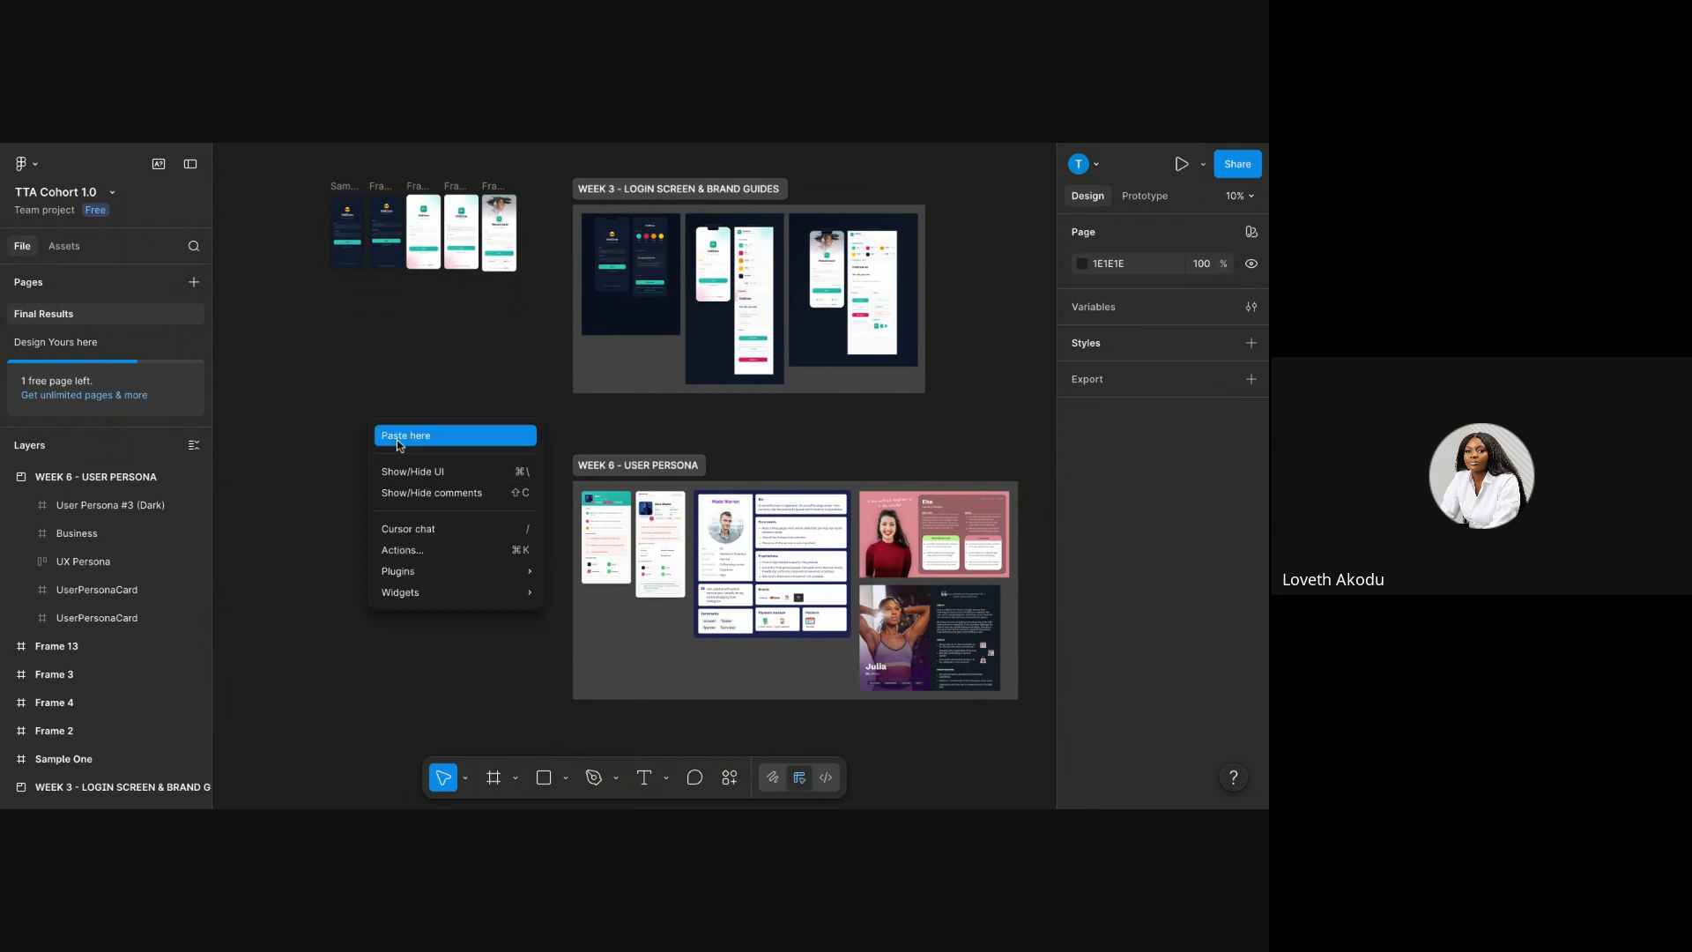
{"action": "left_click", "coordinate": [396, 435]}
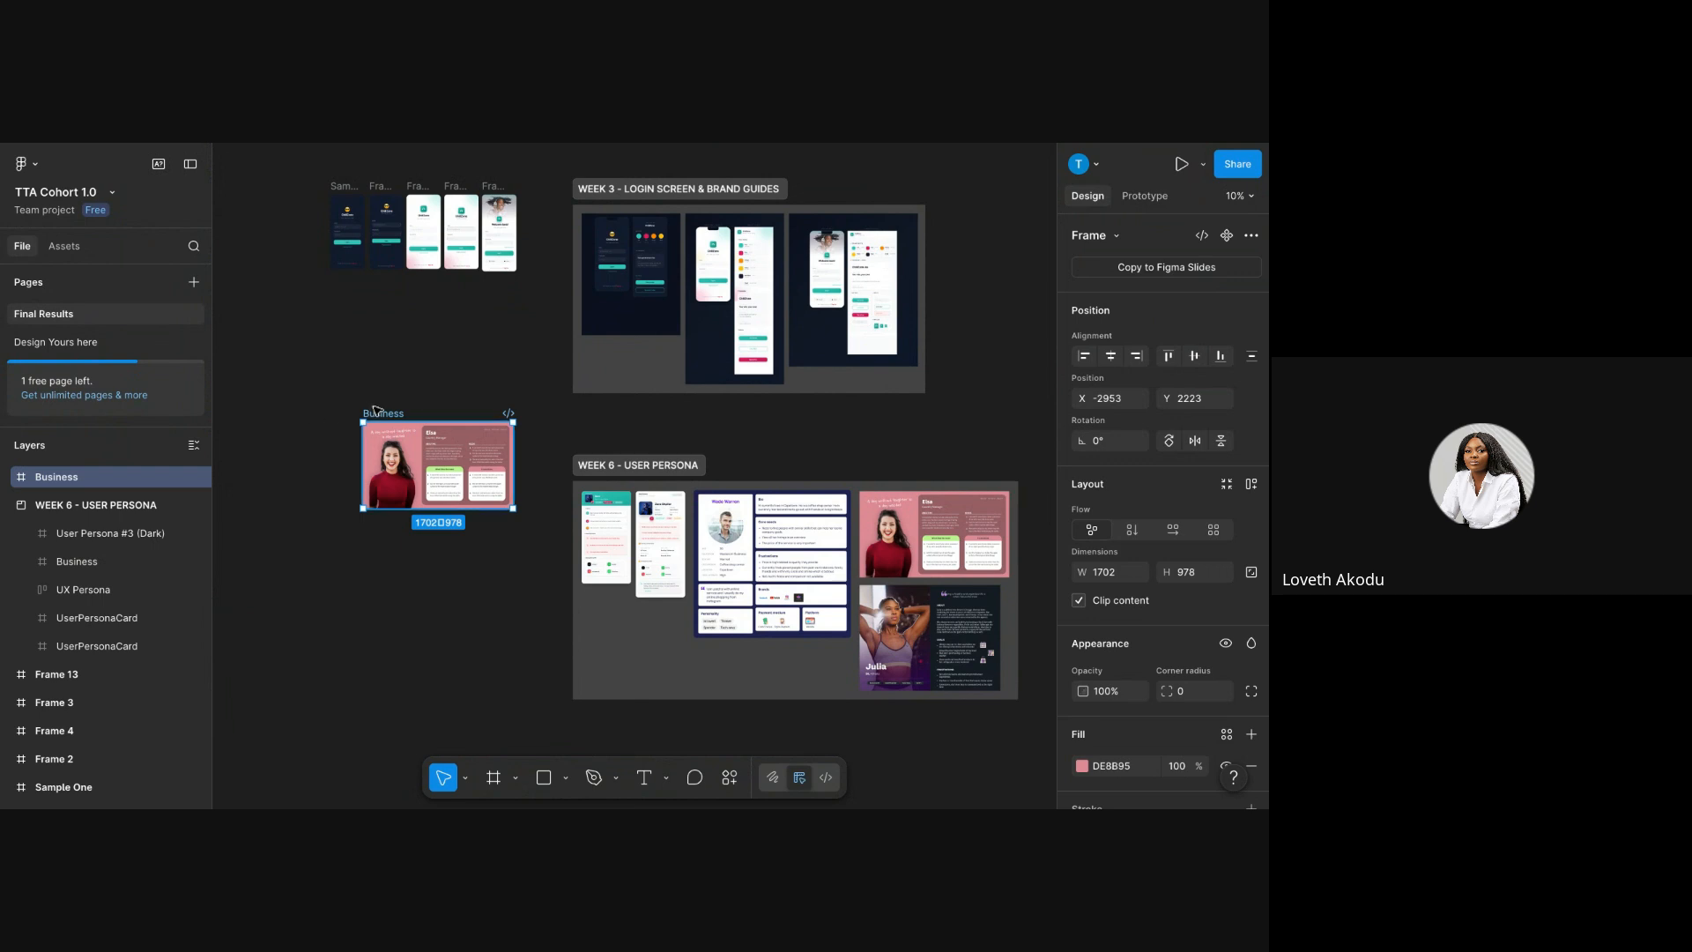
{"action": "left_click_drag", "start_coordinate": [377, 413], "coordinate": [418, 476]}
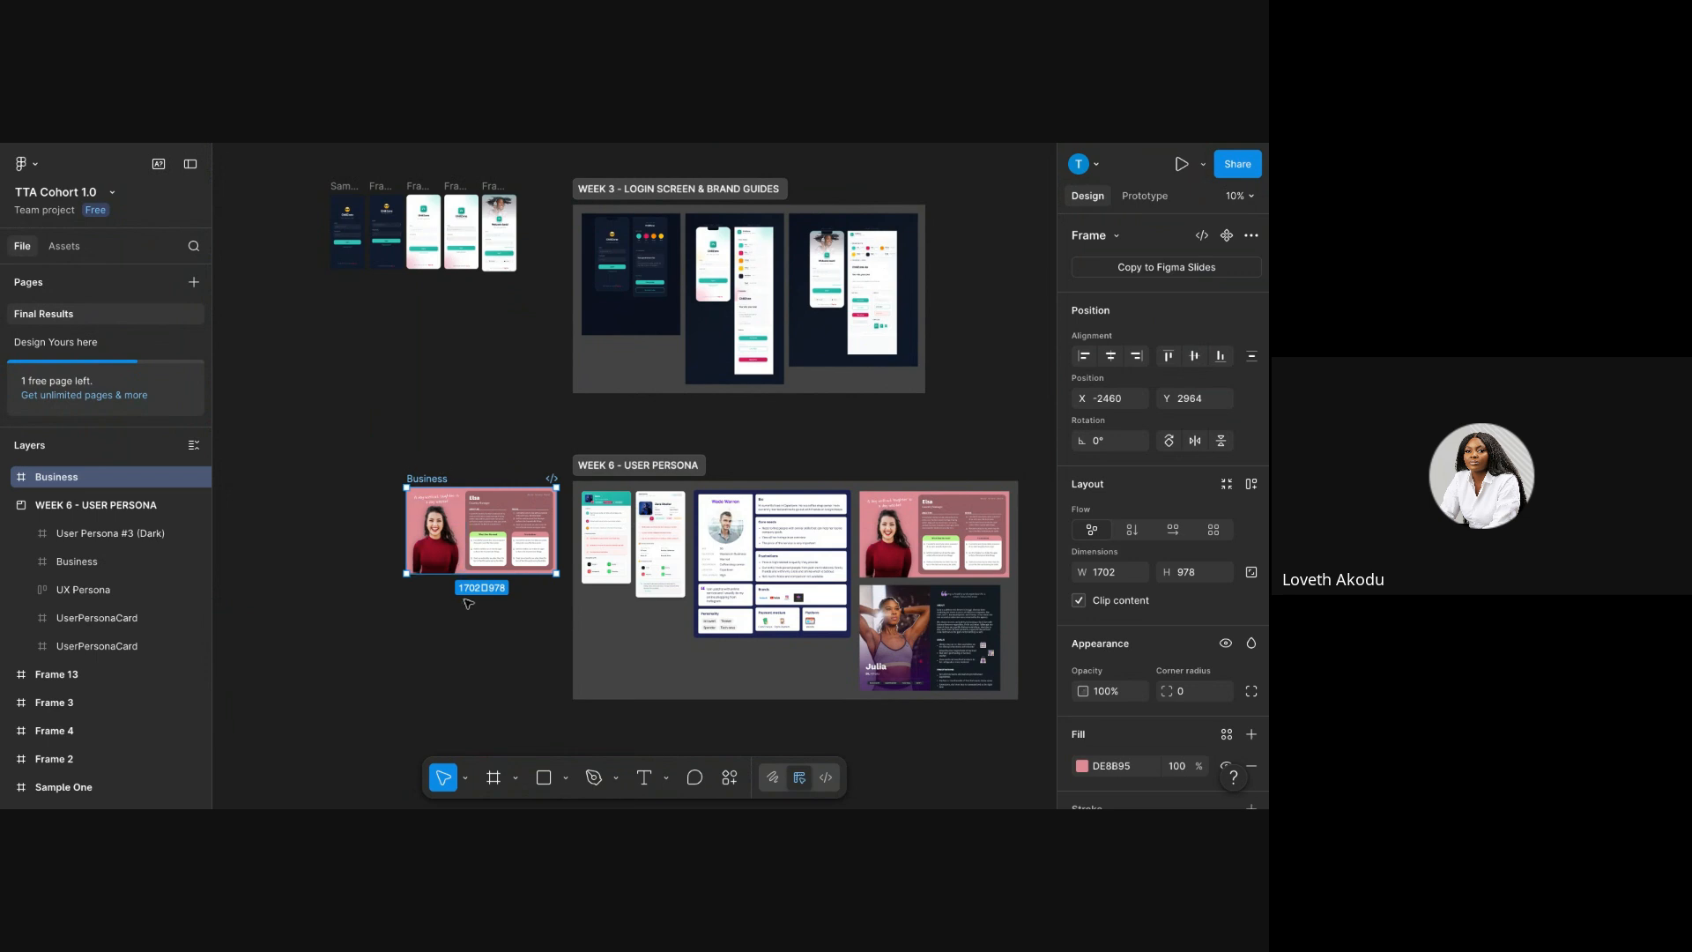
- Compare the pasted Business frame with the UserPersonaCard, UX Persona, Business and User Persona #3 (Dark) samples
{"action": "scroll", "coordinate": [534, 494], "scroll_direction": "up", "scroll_amount": 3}
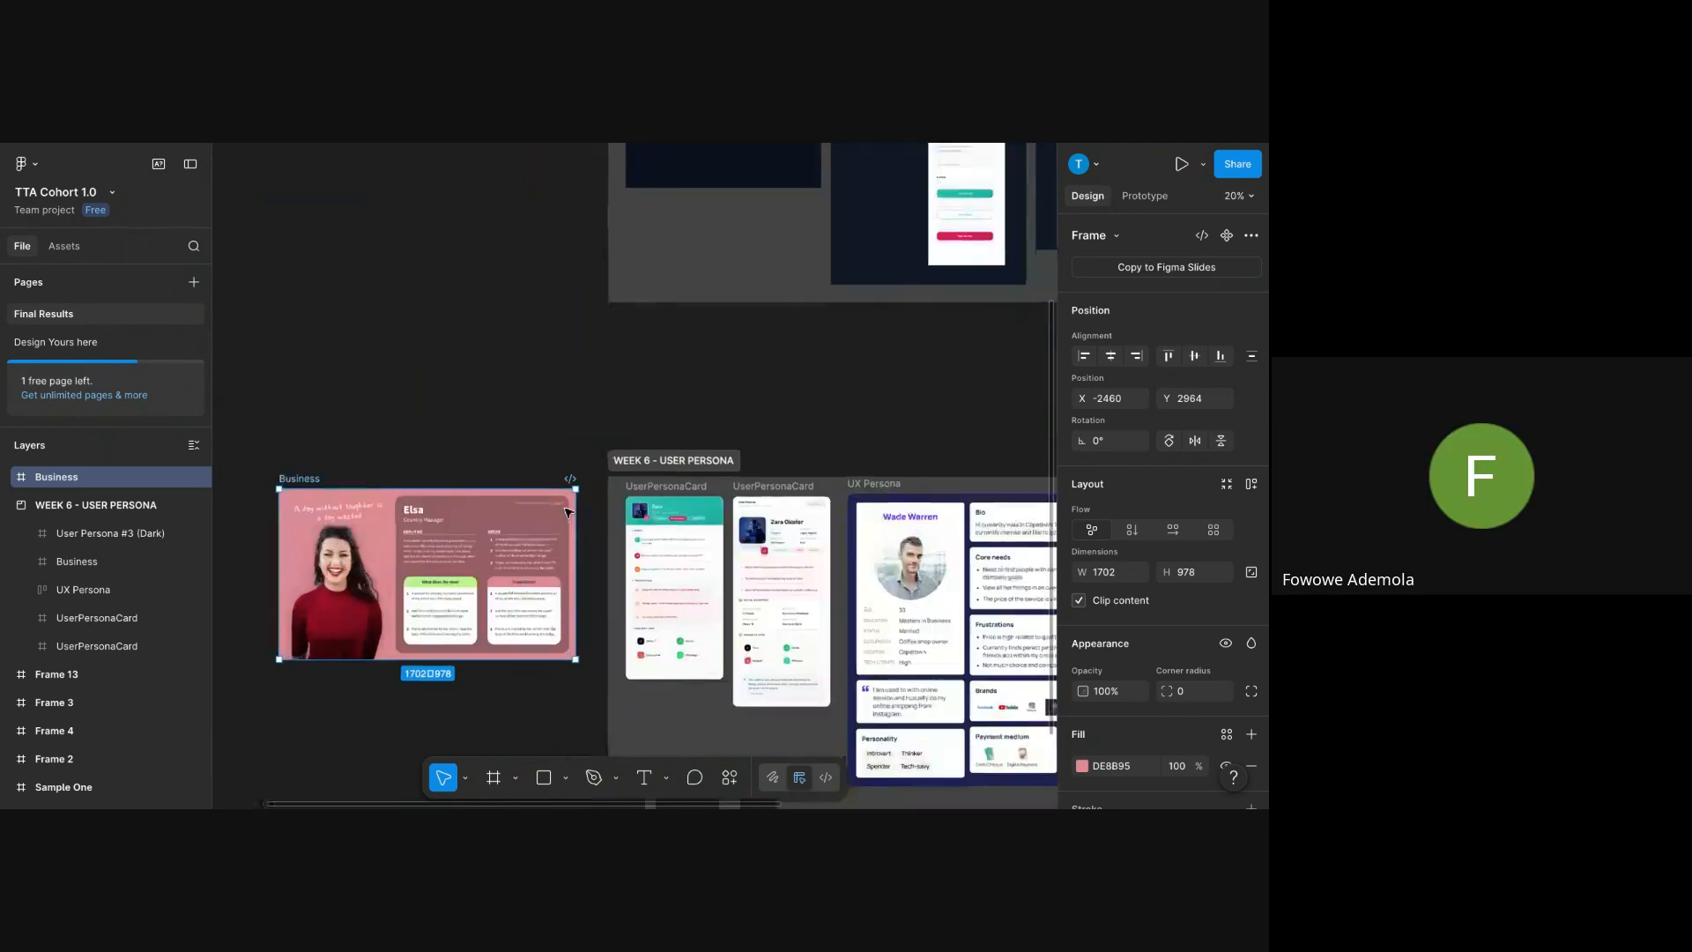
{"action": "scroll", "coordinate": [568, 511], "scroll_direction": "up", "scroll_amount": 4}
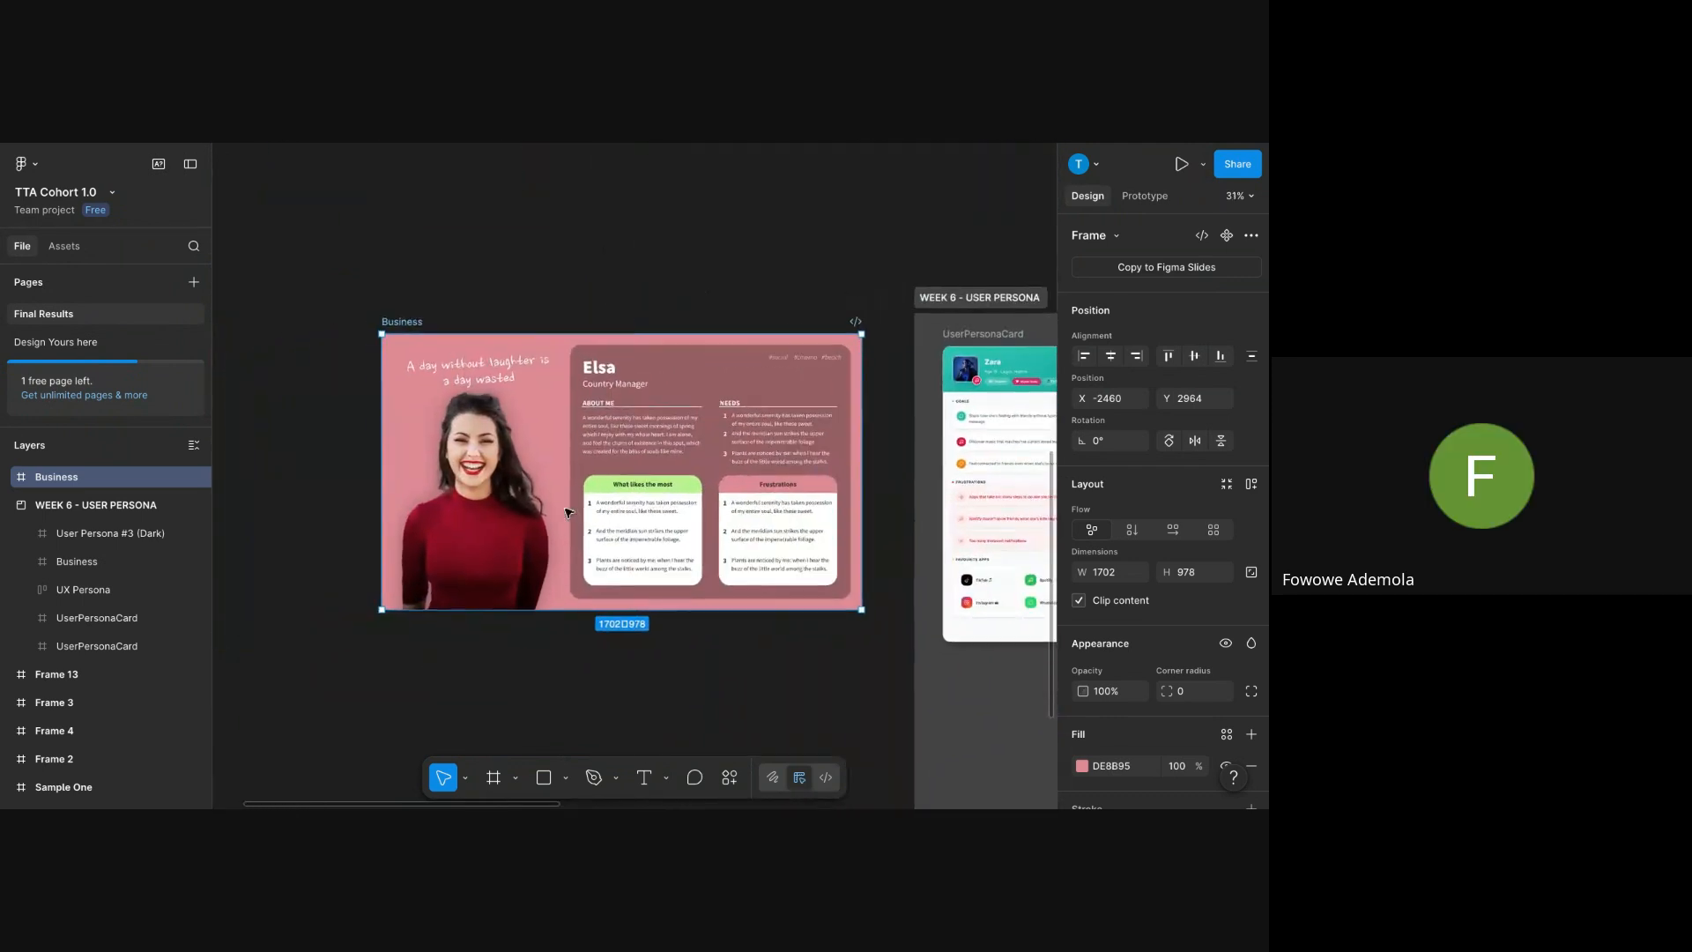
{"action": "scroll", "coordinate": [568, 512], "scroll_direction": "up", "scroll_amount": 4}
{"action": "scroll", "coordinate": [569, 512], "scroll_direction": "right", "scroll_amount": 1}
{"action": "scroll", "coordinate": [568, 512], "scroll_direction": "up", "scroll_amount": 1}
{"action": "scroll", "coordinate": [566, 511], "scroll_direction": "down", "scroll_amount": 6}
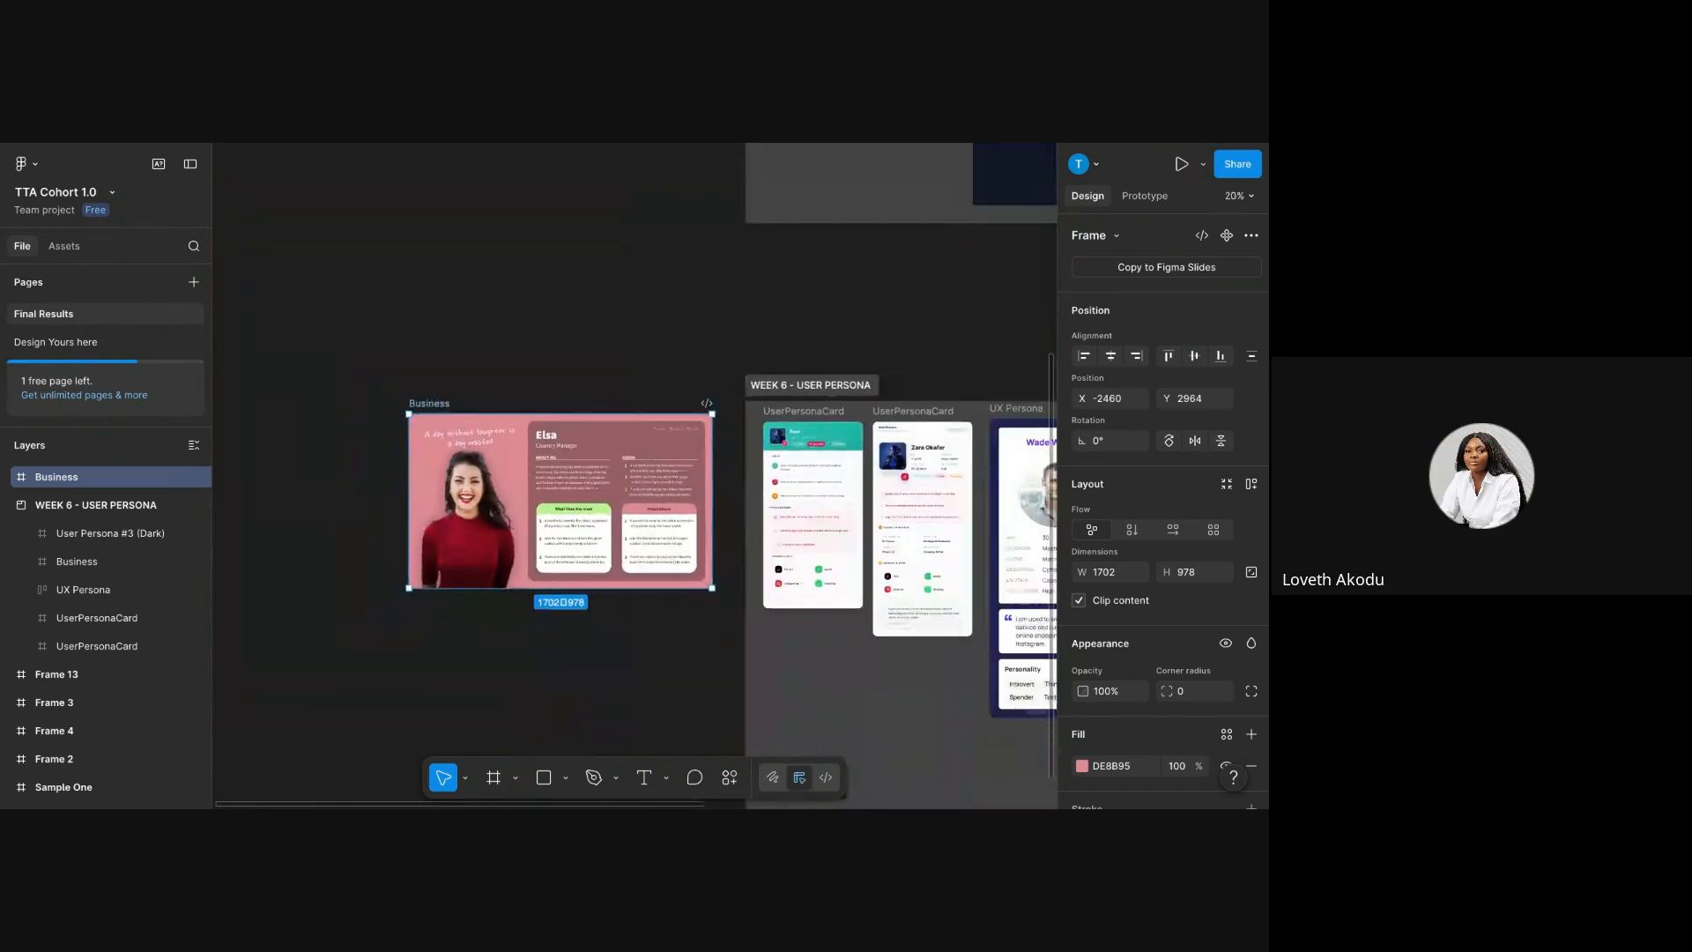
{"action": "scroll", "coordinate": [566, 511], "scroll_direction": "right", "scroll_amount": 8}
{"action": "scroll", "coordinate": [566, 511], "scroll_direction": "left", "scroll_amount": 1}
{"action": "scroll", "coordinate": [566, 511], "scroll_direction": "down", "scroll_amount": 2}
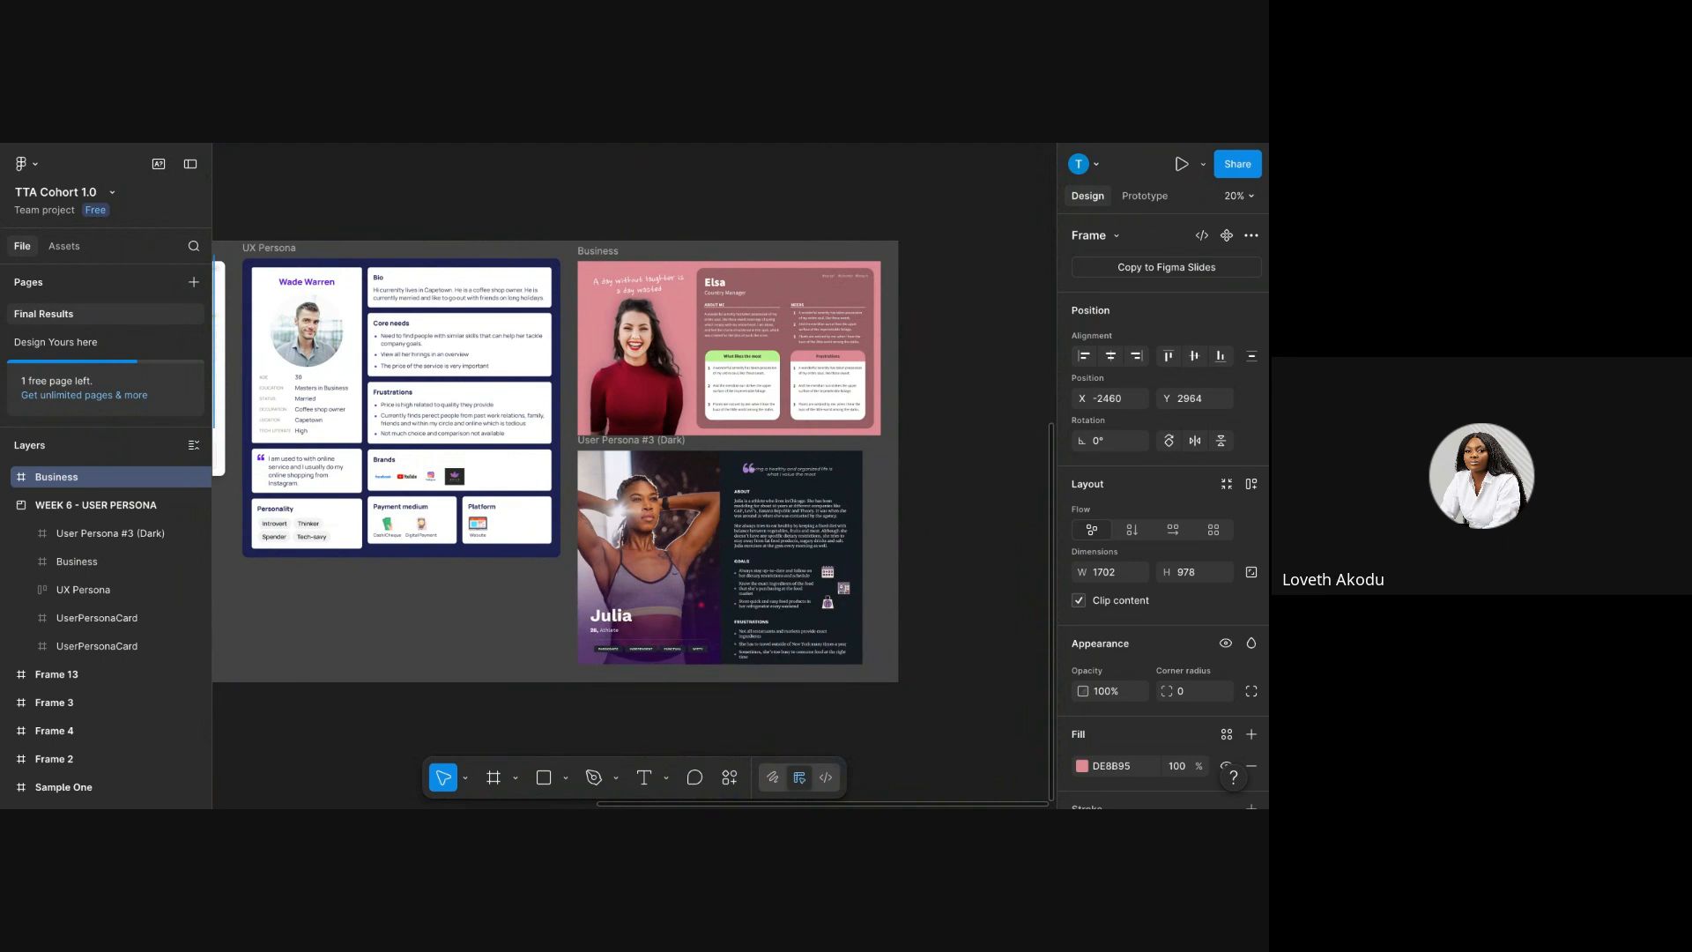
{"action": "scroll", "coordinate": [565, 511], "scroll_direction": "left", "scroll_amount": 2}
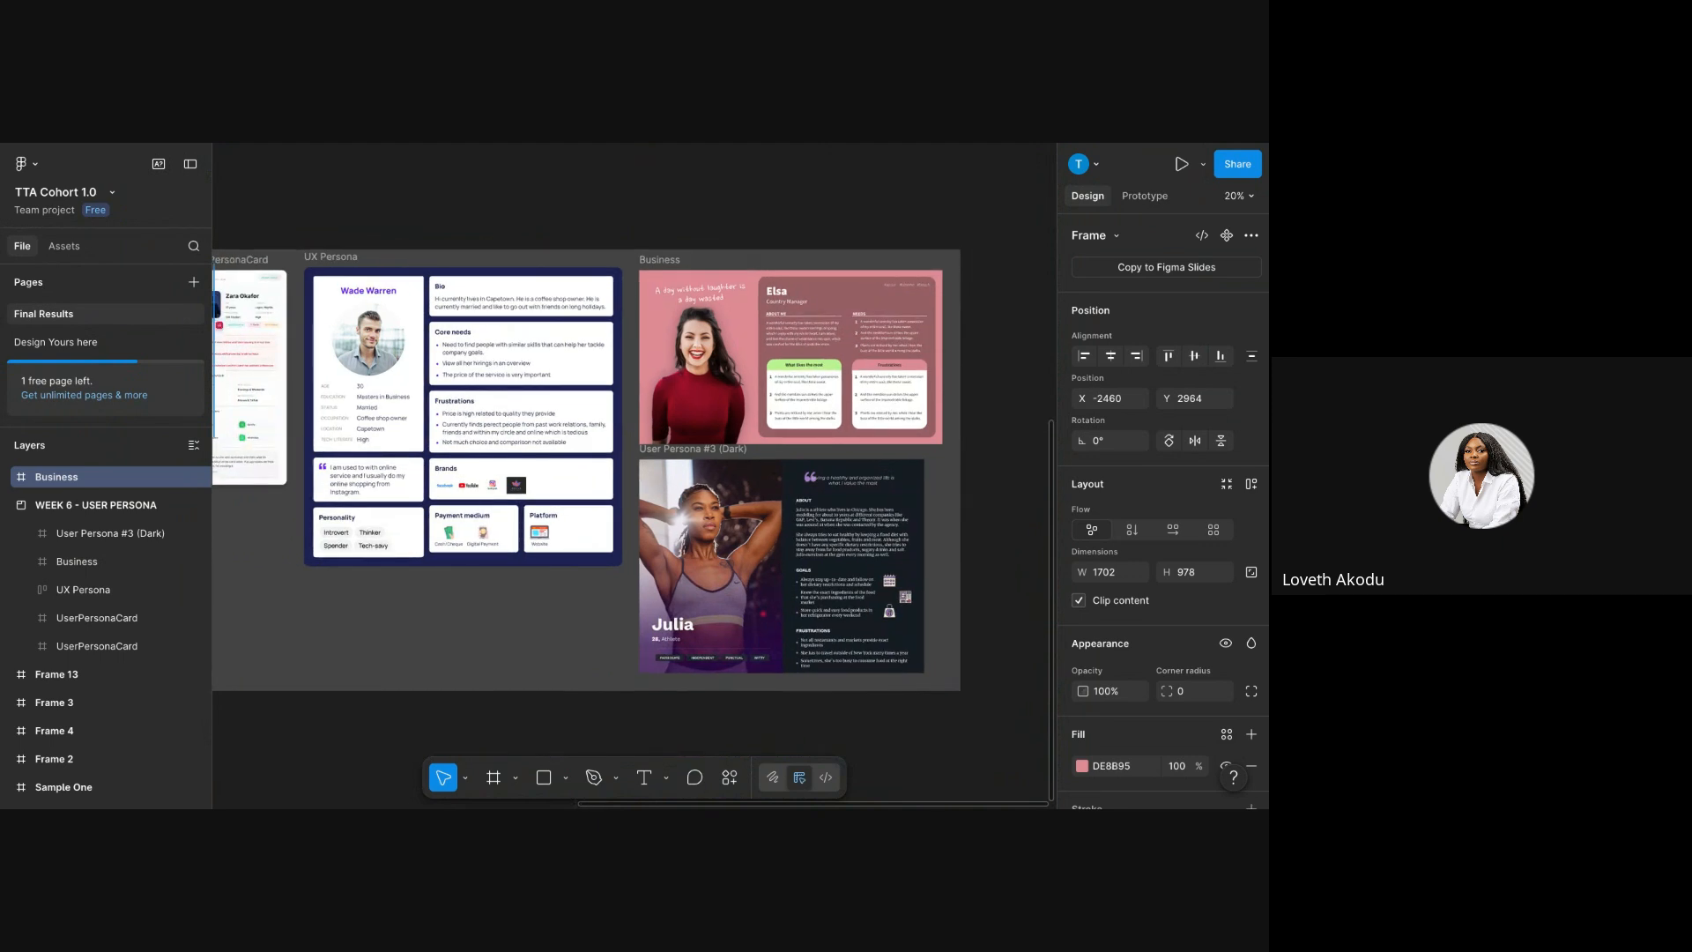
{"action": "scroll", "coordinate": [476, 574], "scroll_direction": "left", "scroll_amount": 7}
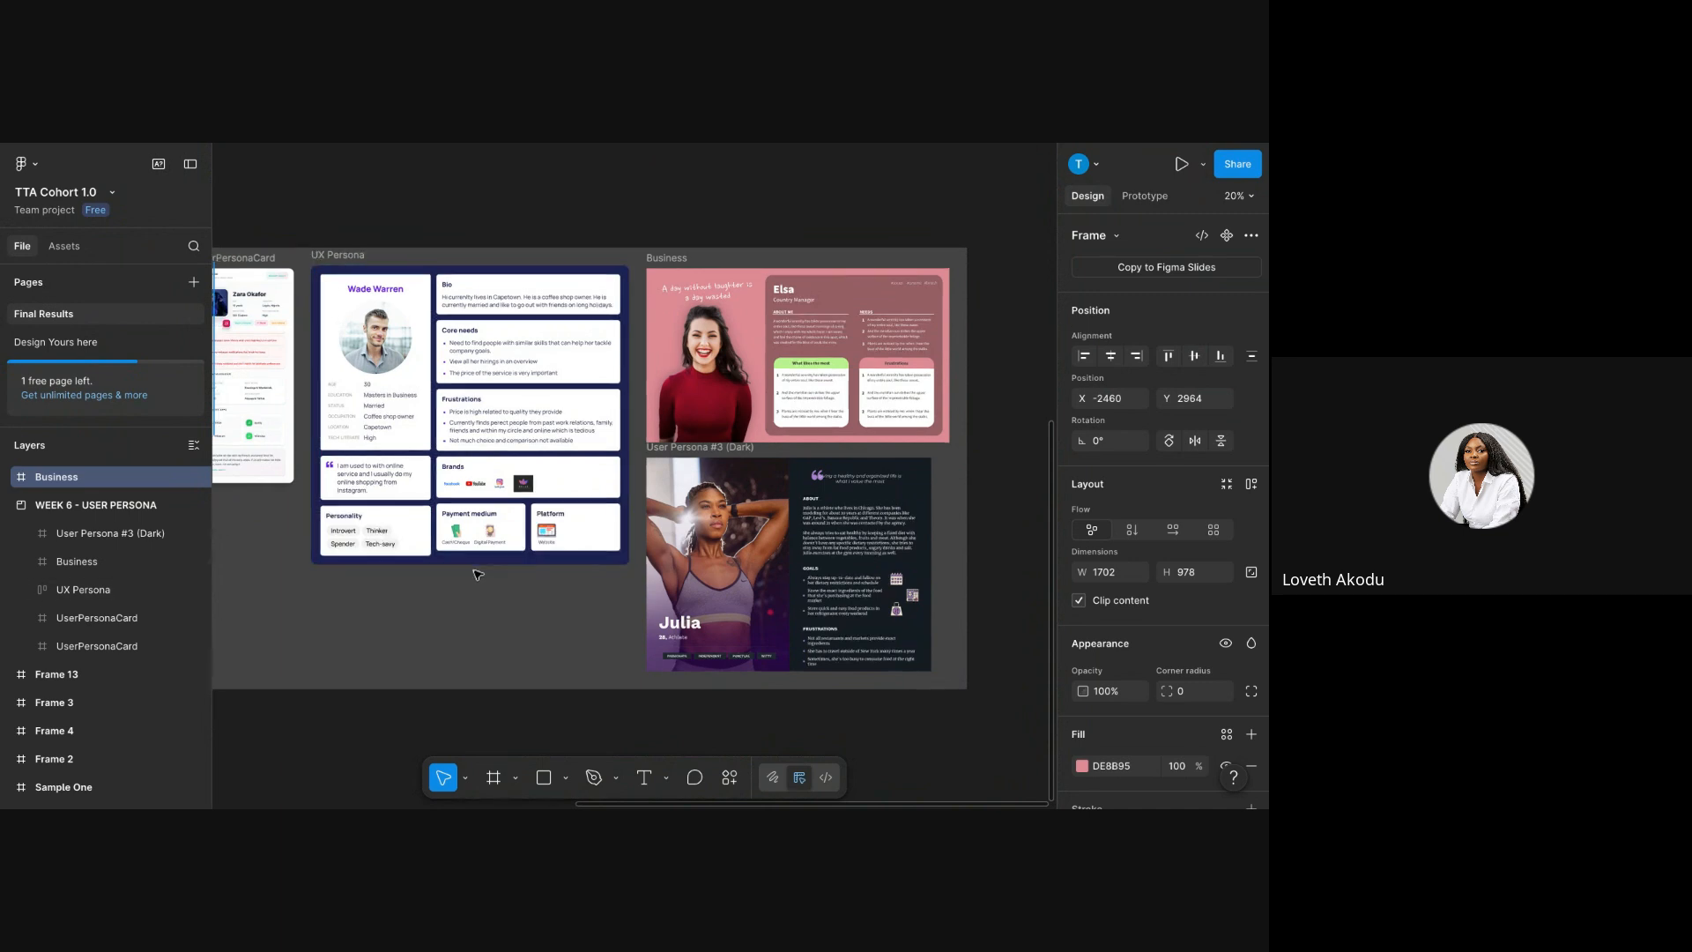
{"action": "scroll", "coordinate": [477, 575], "scroll_direction": "up", "scroll_amount": 2}
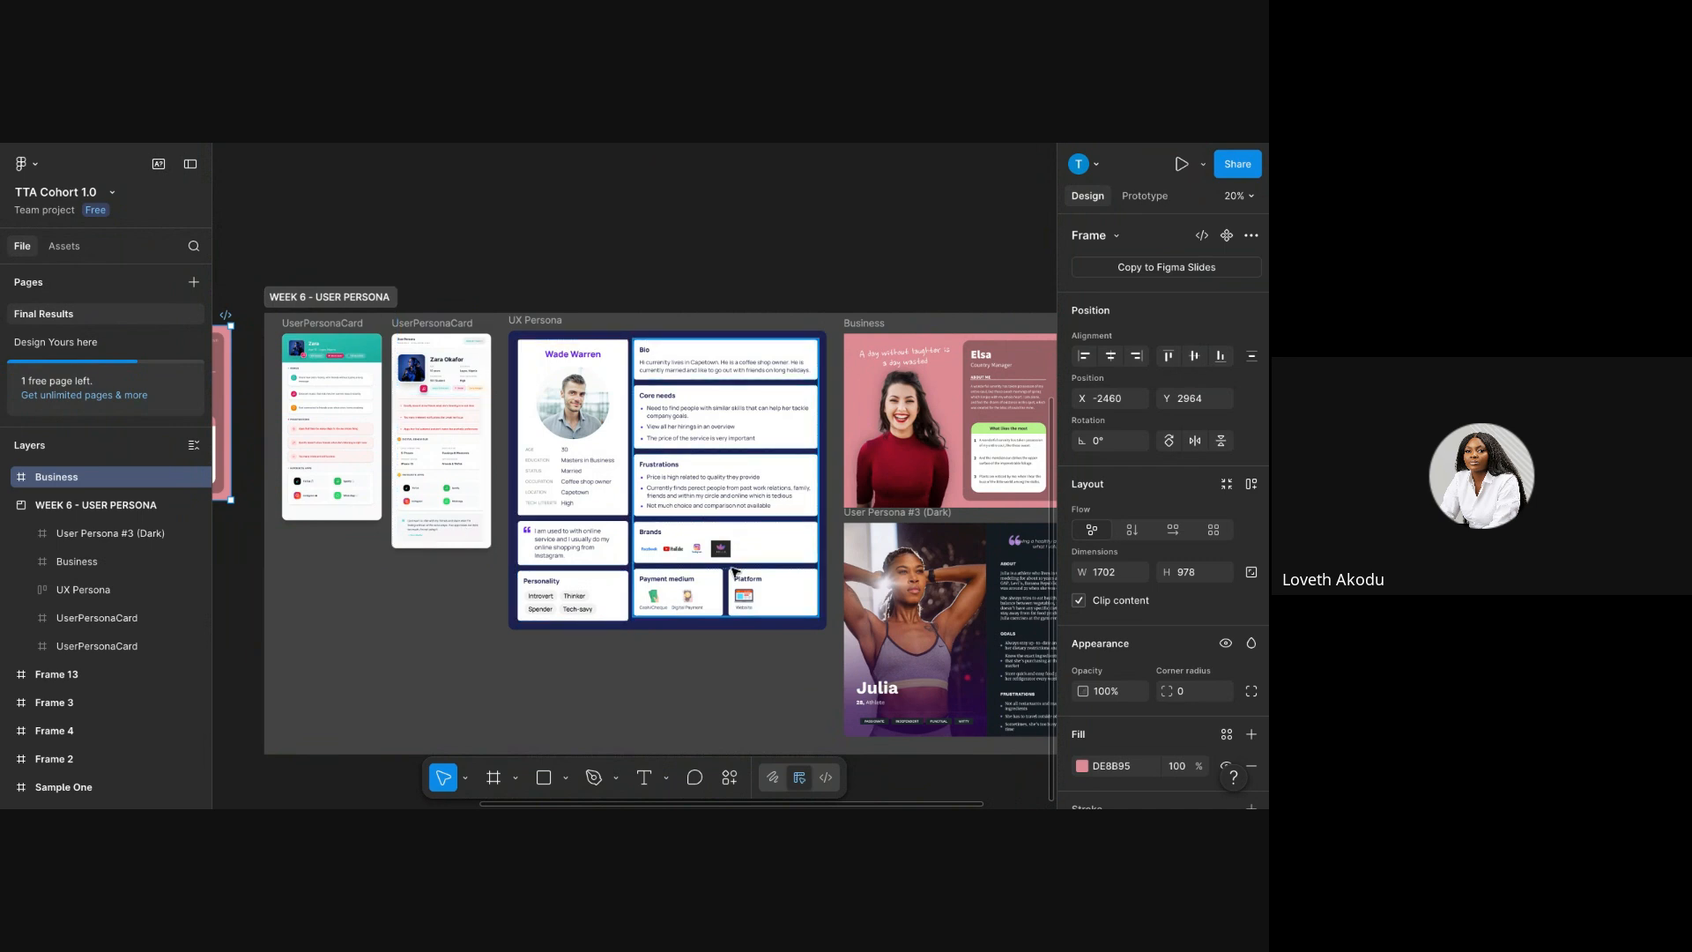
{"action": "scroll", "coordinate": [733, 571], "scroll_direction": "right", "scroll_amount": 2}
{"action": "scroll", "coordinate": [733, 571], "scroll_direction": "down", "scroll_amount": 1}
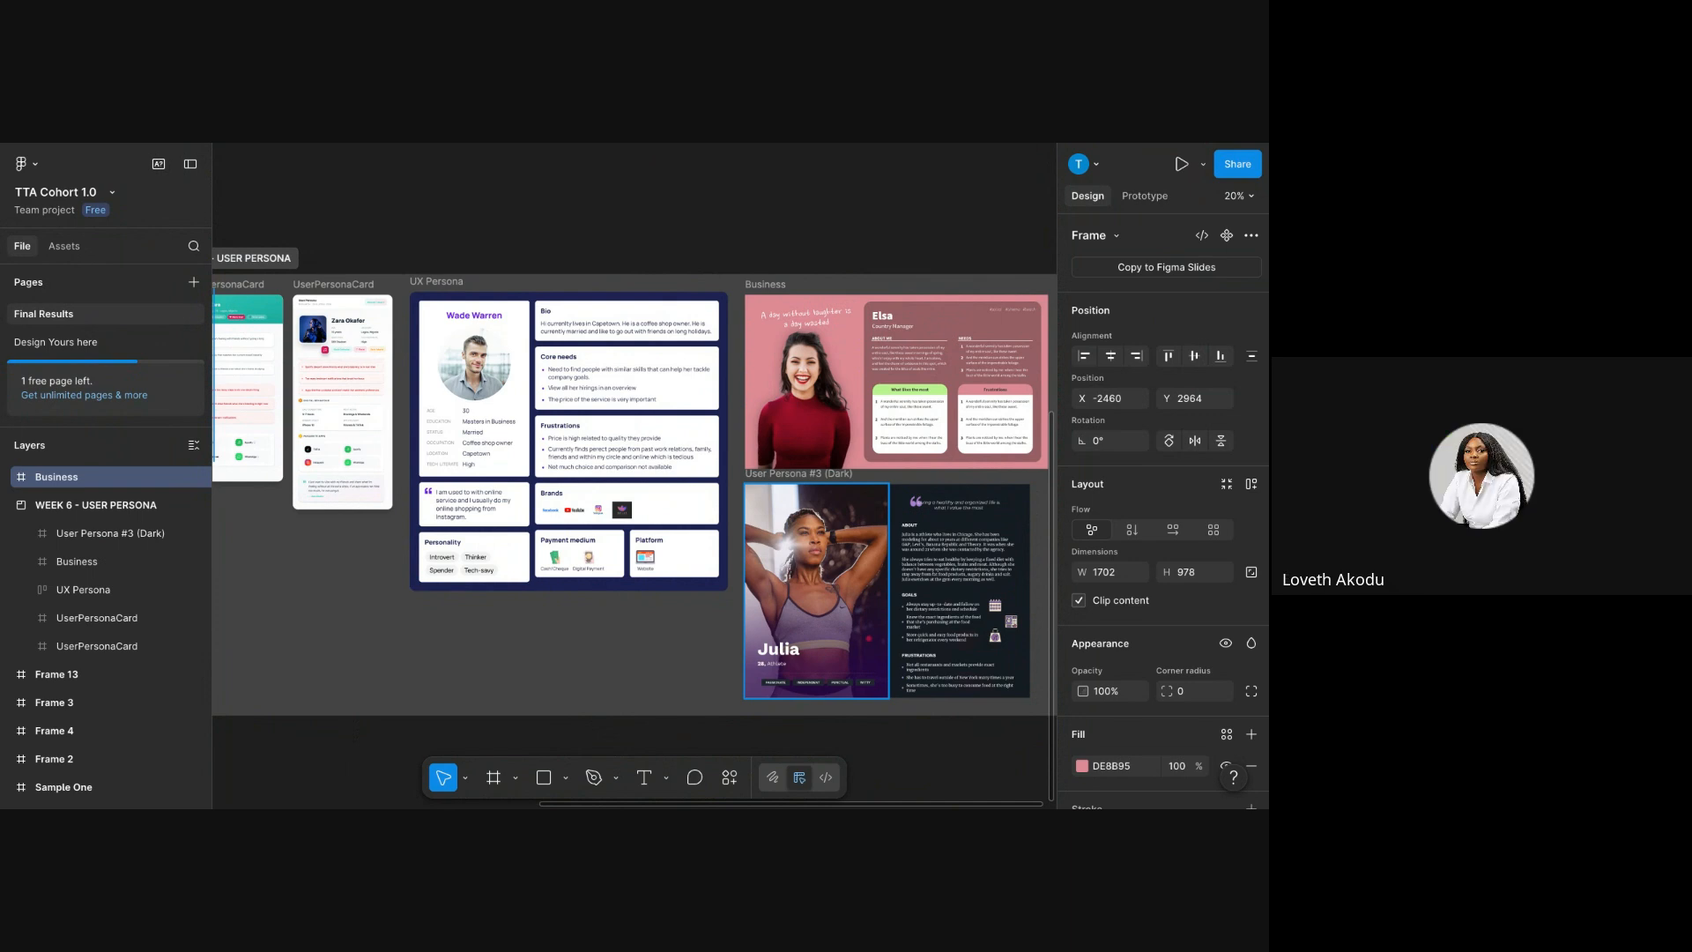
{"action": "scroll", "coordinate": [816, 590], "scroll_direction": "left", "scroll_amount": 8}
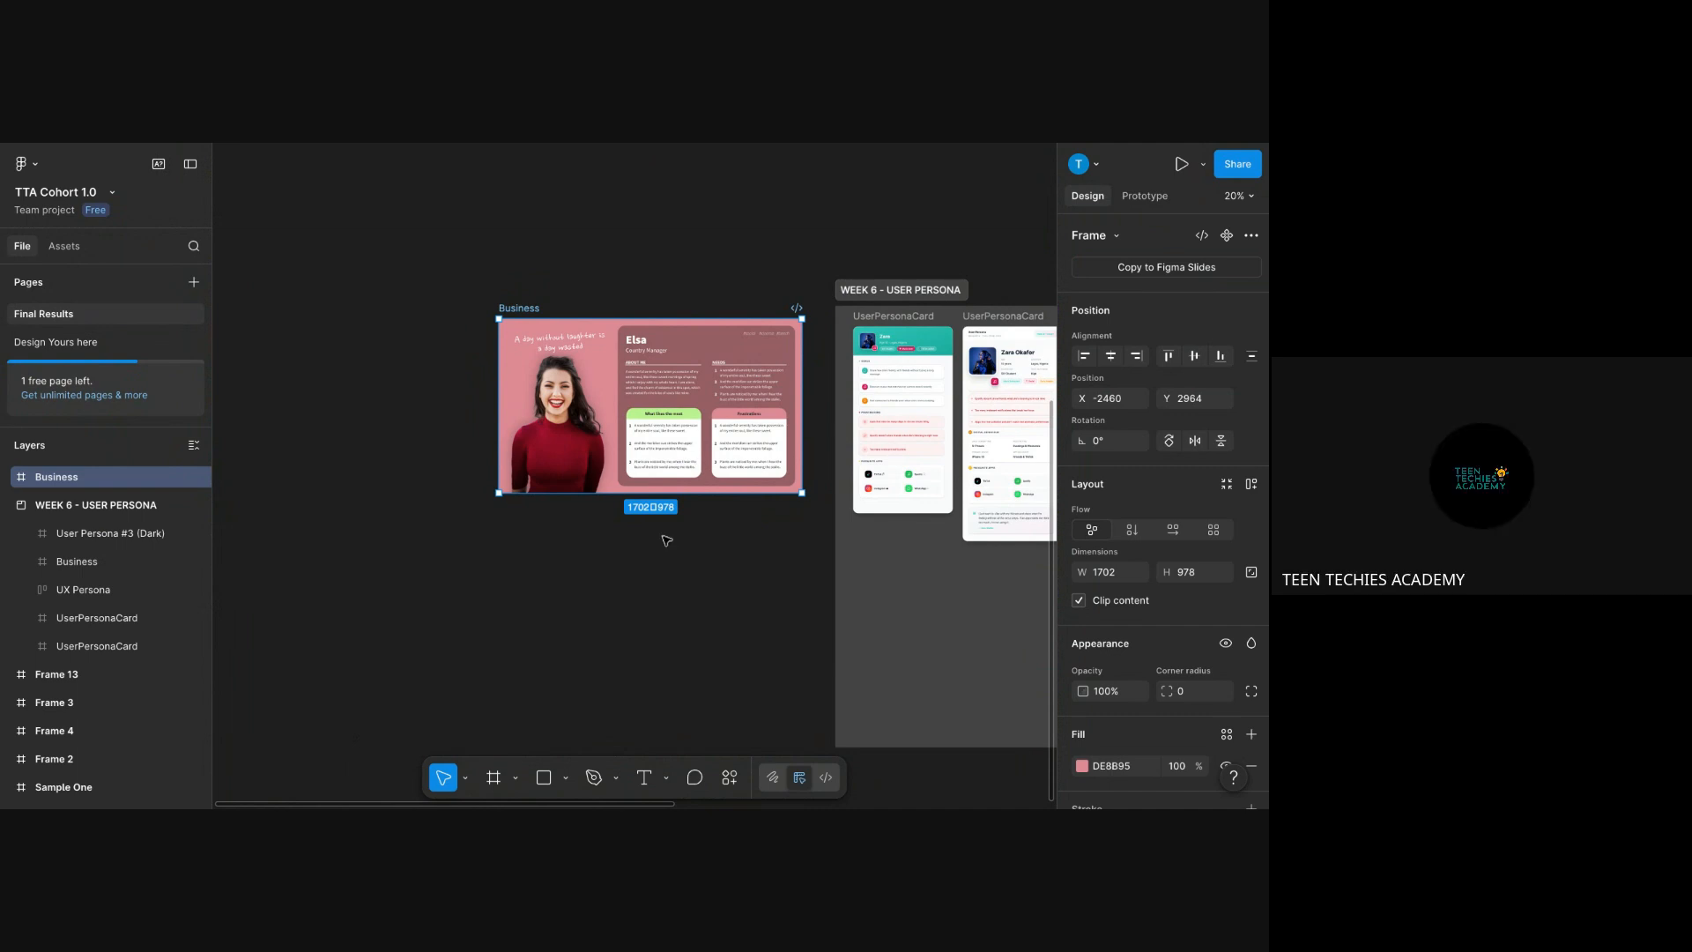
- Open the image fill settings of the portrait in the pasted Business frame, and close them
{"action": "scroll", "coordinate": [667, 540], "scroll_direction": "up", "scroll_amount": 5}
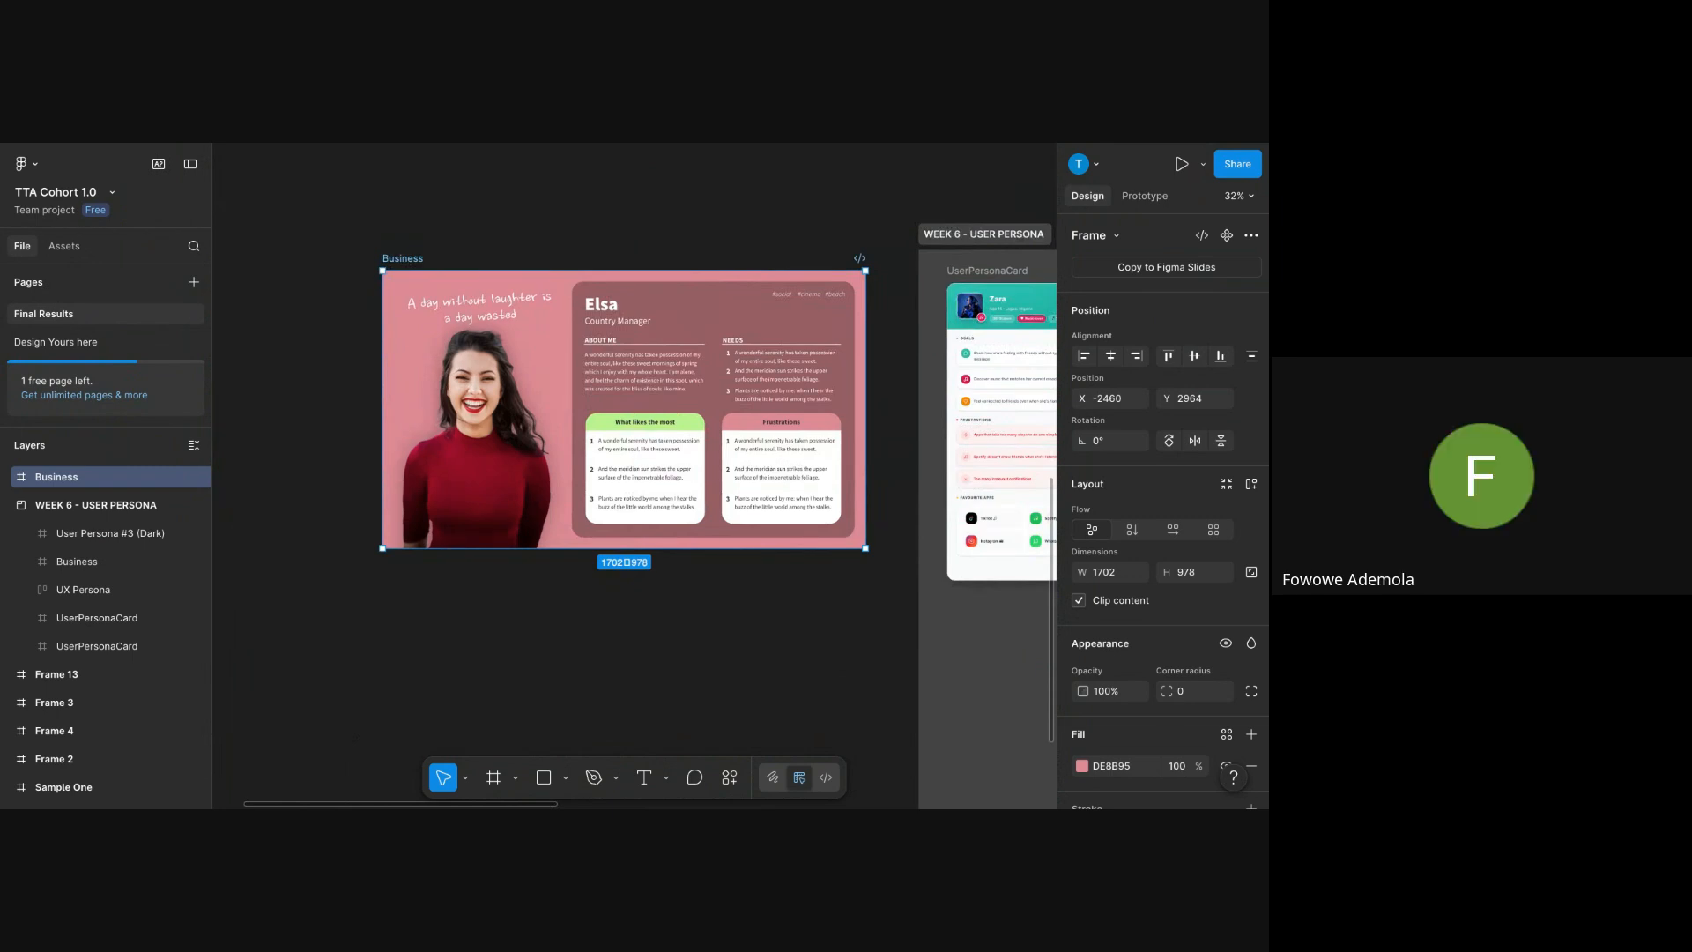
{"action": "double_click", "coordinate": [476, 468]}
{"action": "double_click", "coordinate": [476, 468]}
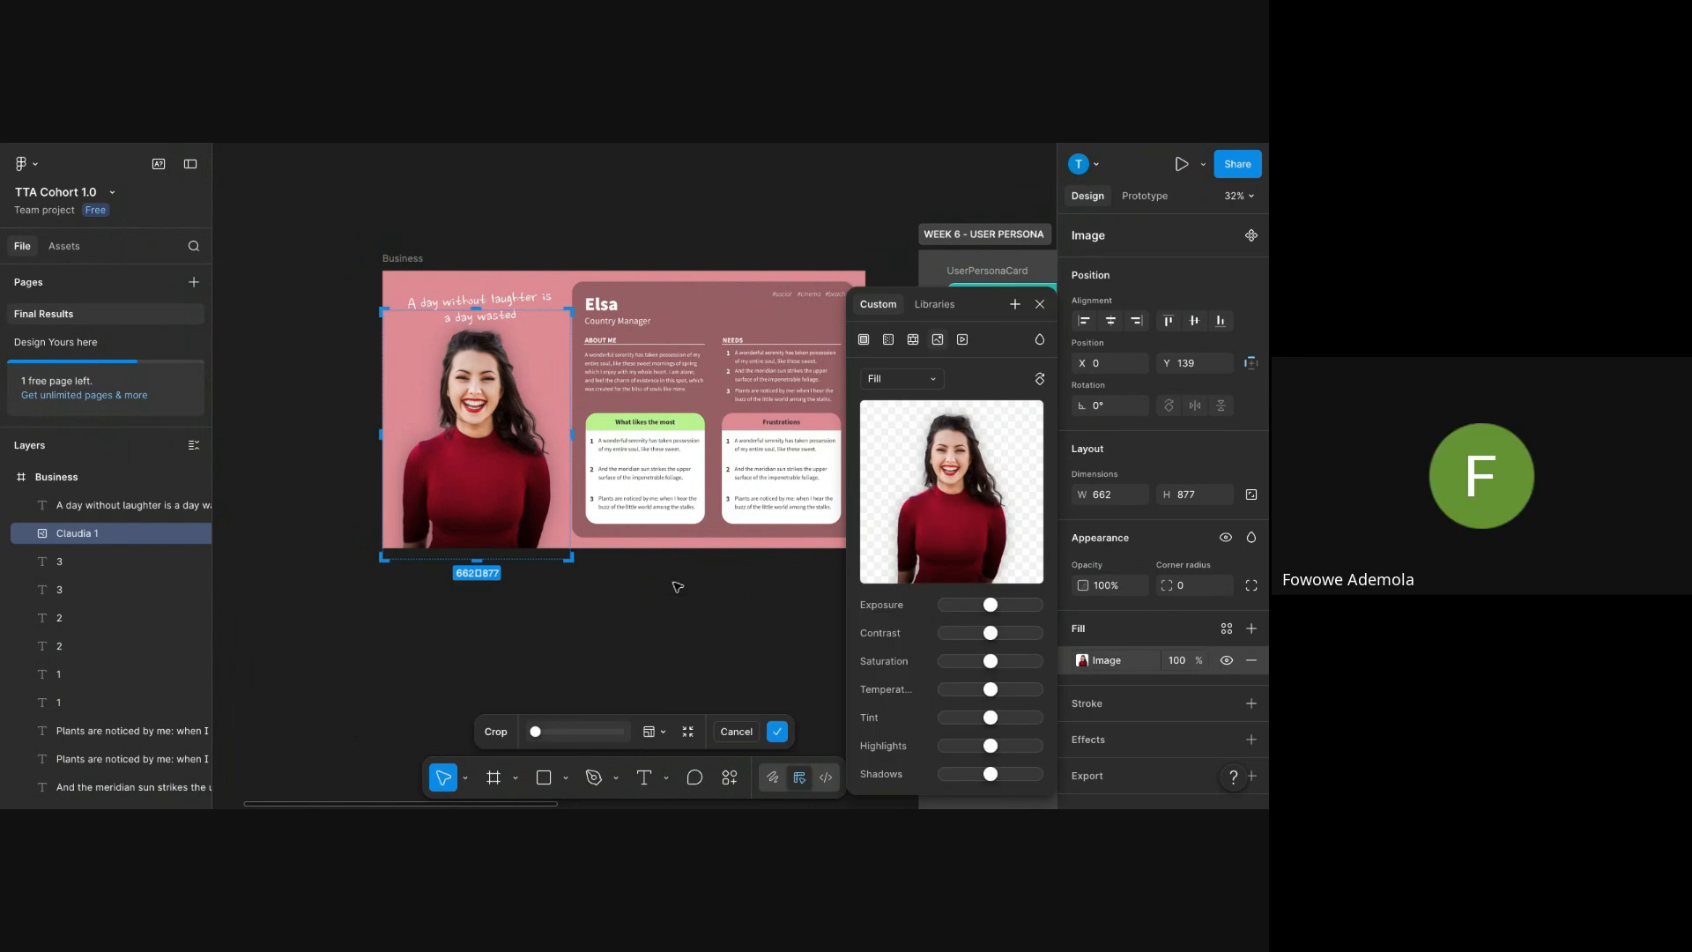
{"action": "left_click", "coordinate": [619, 608]}
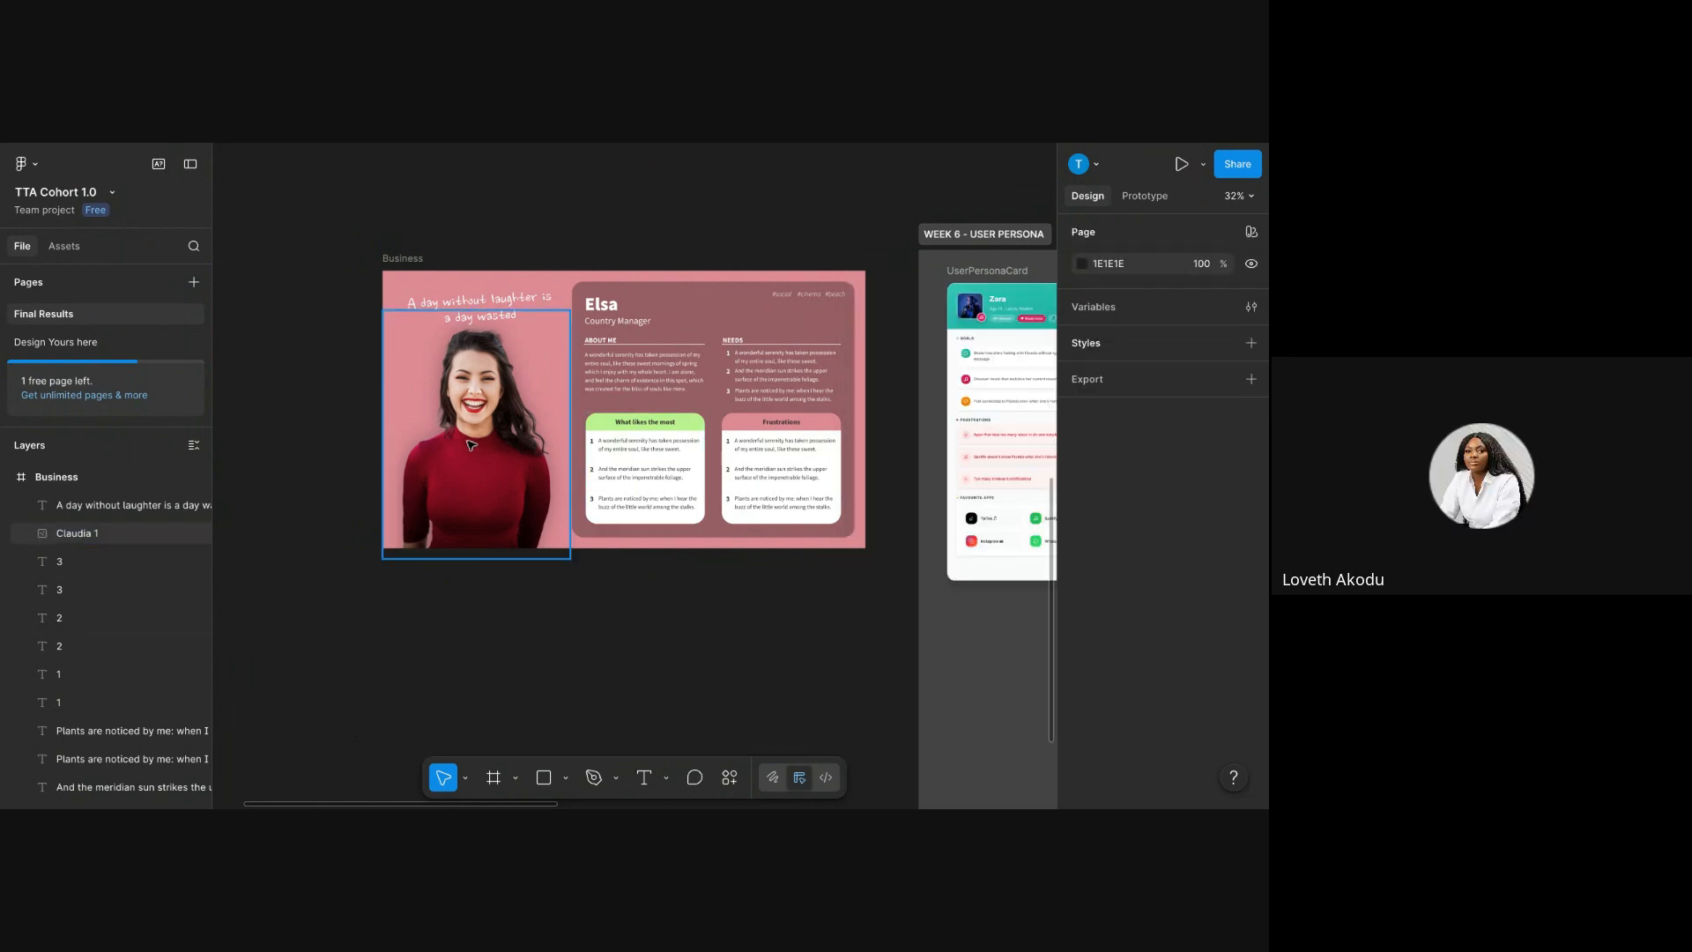
- Replace the large name heading in the pasted Business frame with the sample persona's first name
{"action": "scroll", "coordinate": [472, 445], "scroll_direction": "up", "scroll_amount": 2}
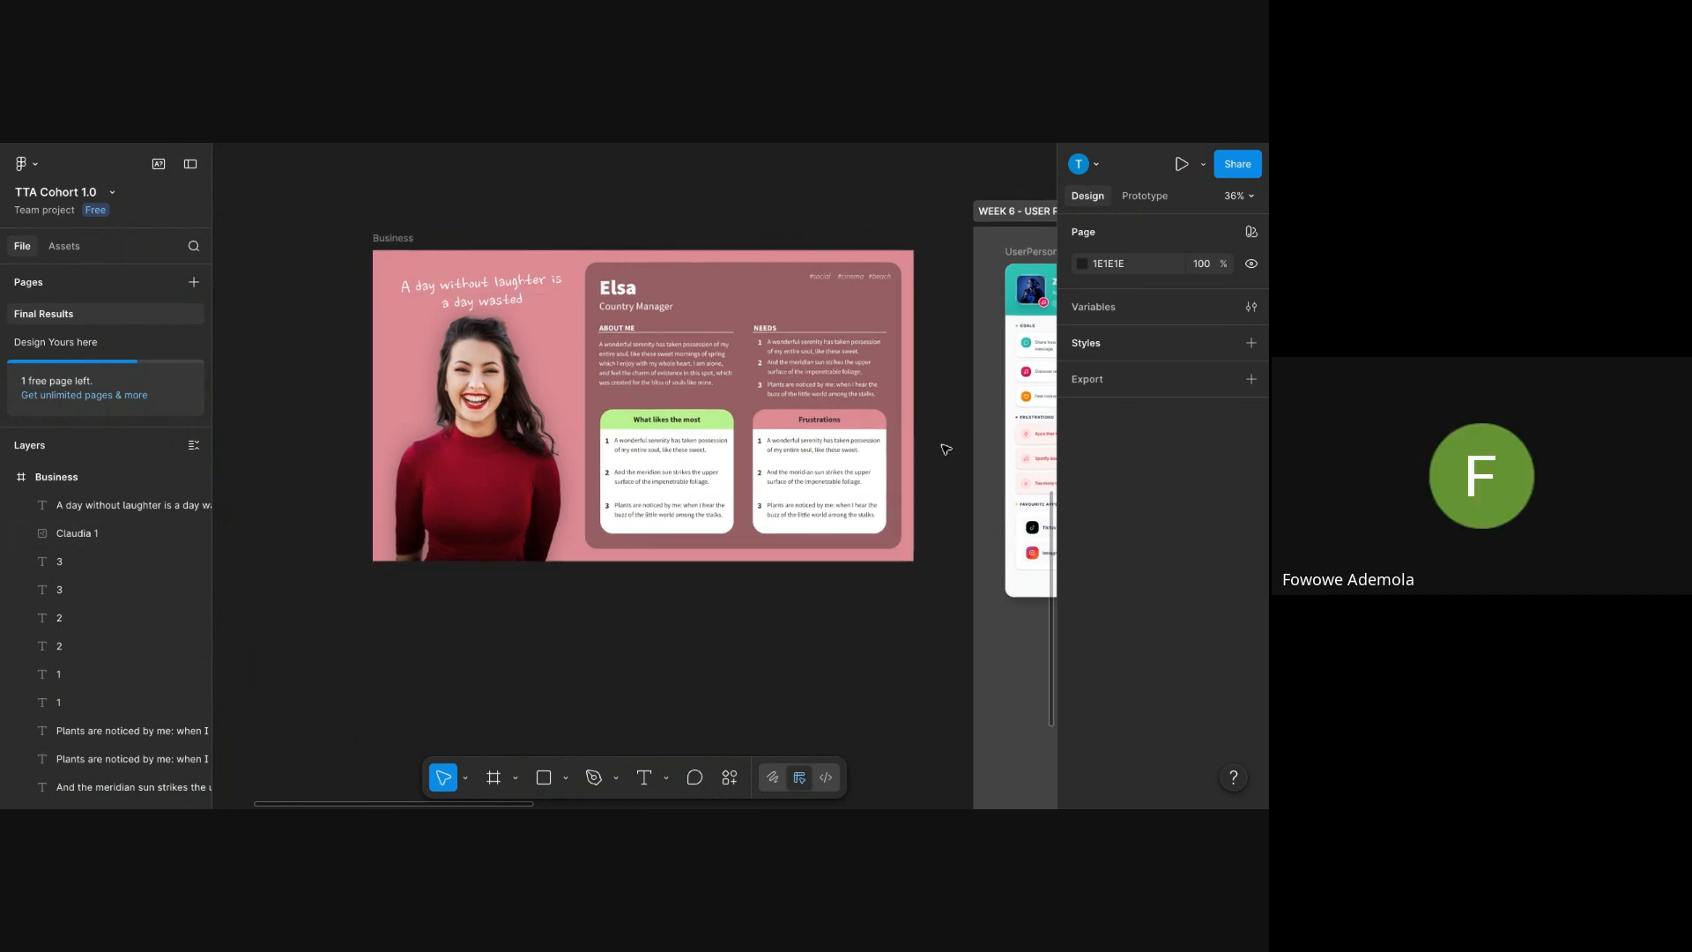
{"action": "double_click", "coordinate": [618, 286]}
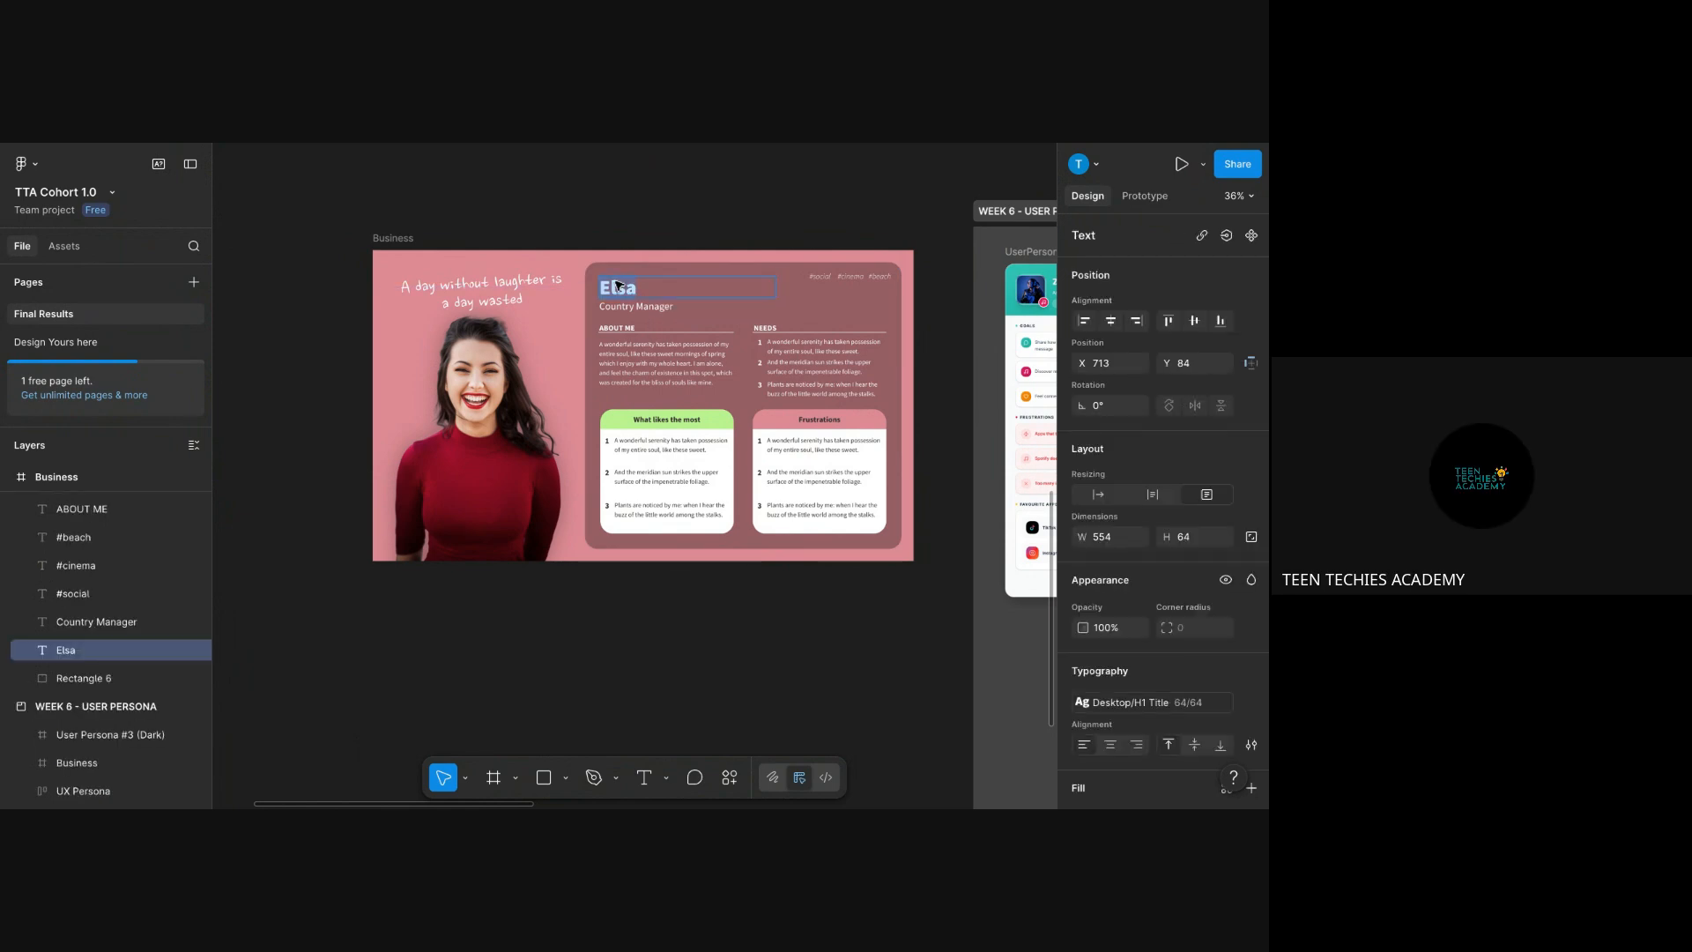
{"action": "type", "text": "ZA"}
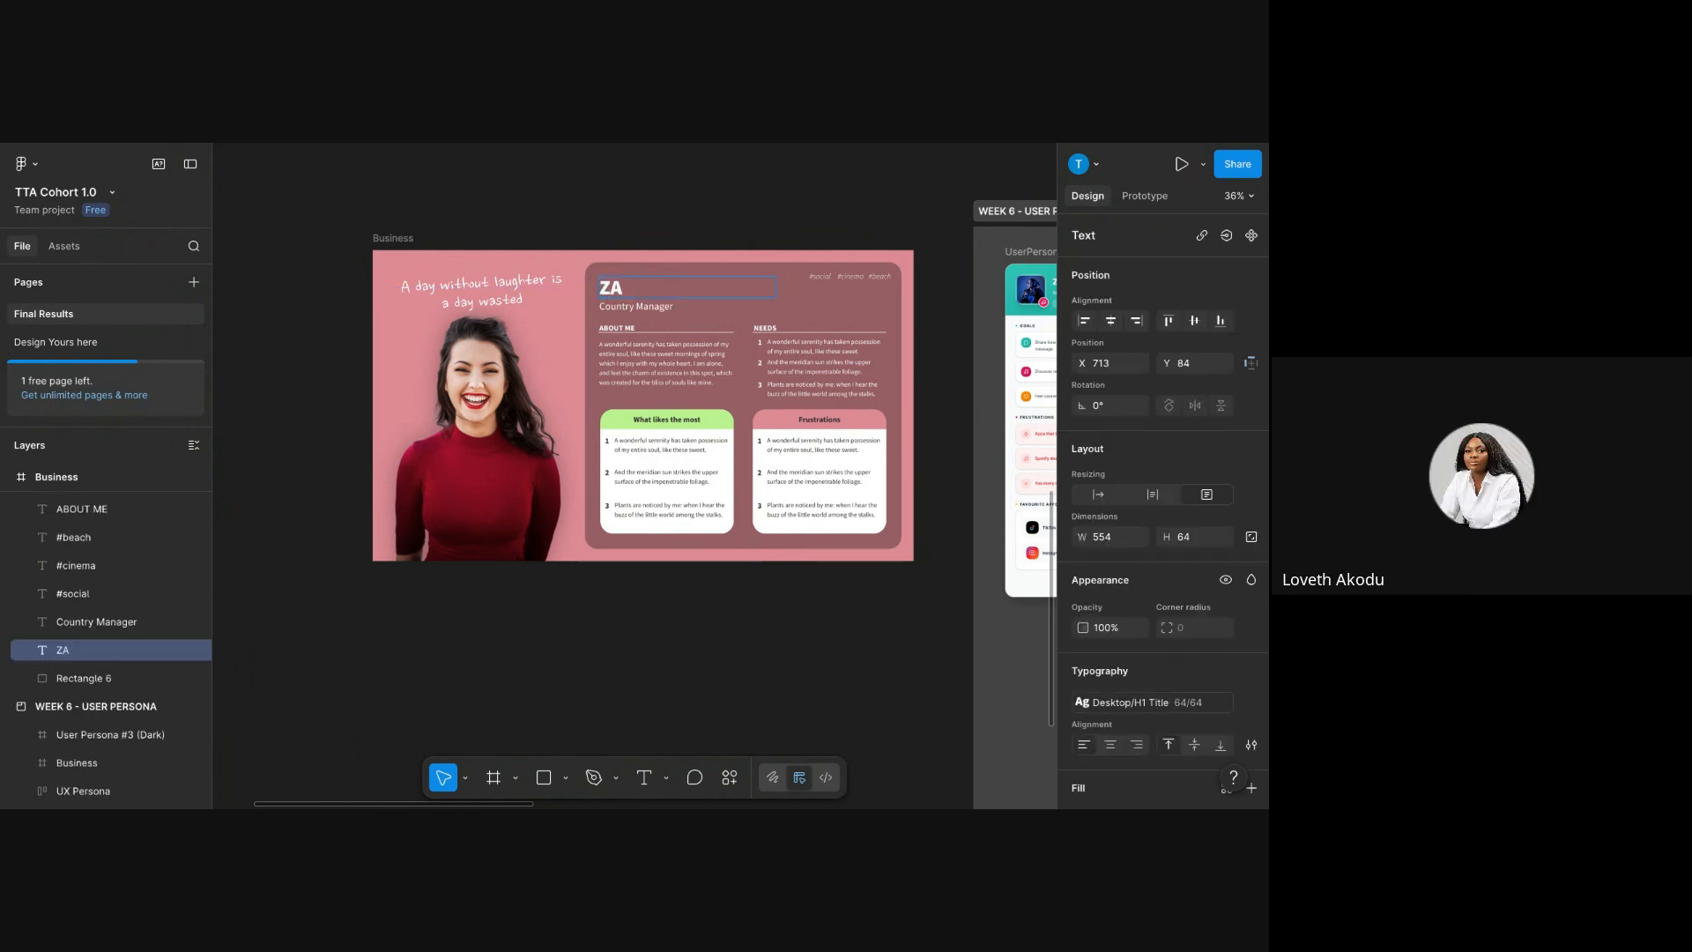
{"action": "key", "text": "BackSpace"}
{"action": "type", "text": "ara"}
{"action": "key", "text": "Escape"}
{"action": "key", "text": "Escape"}
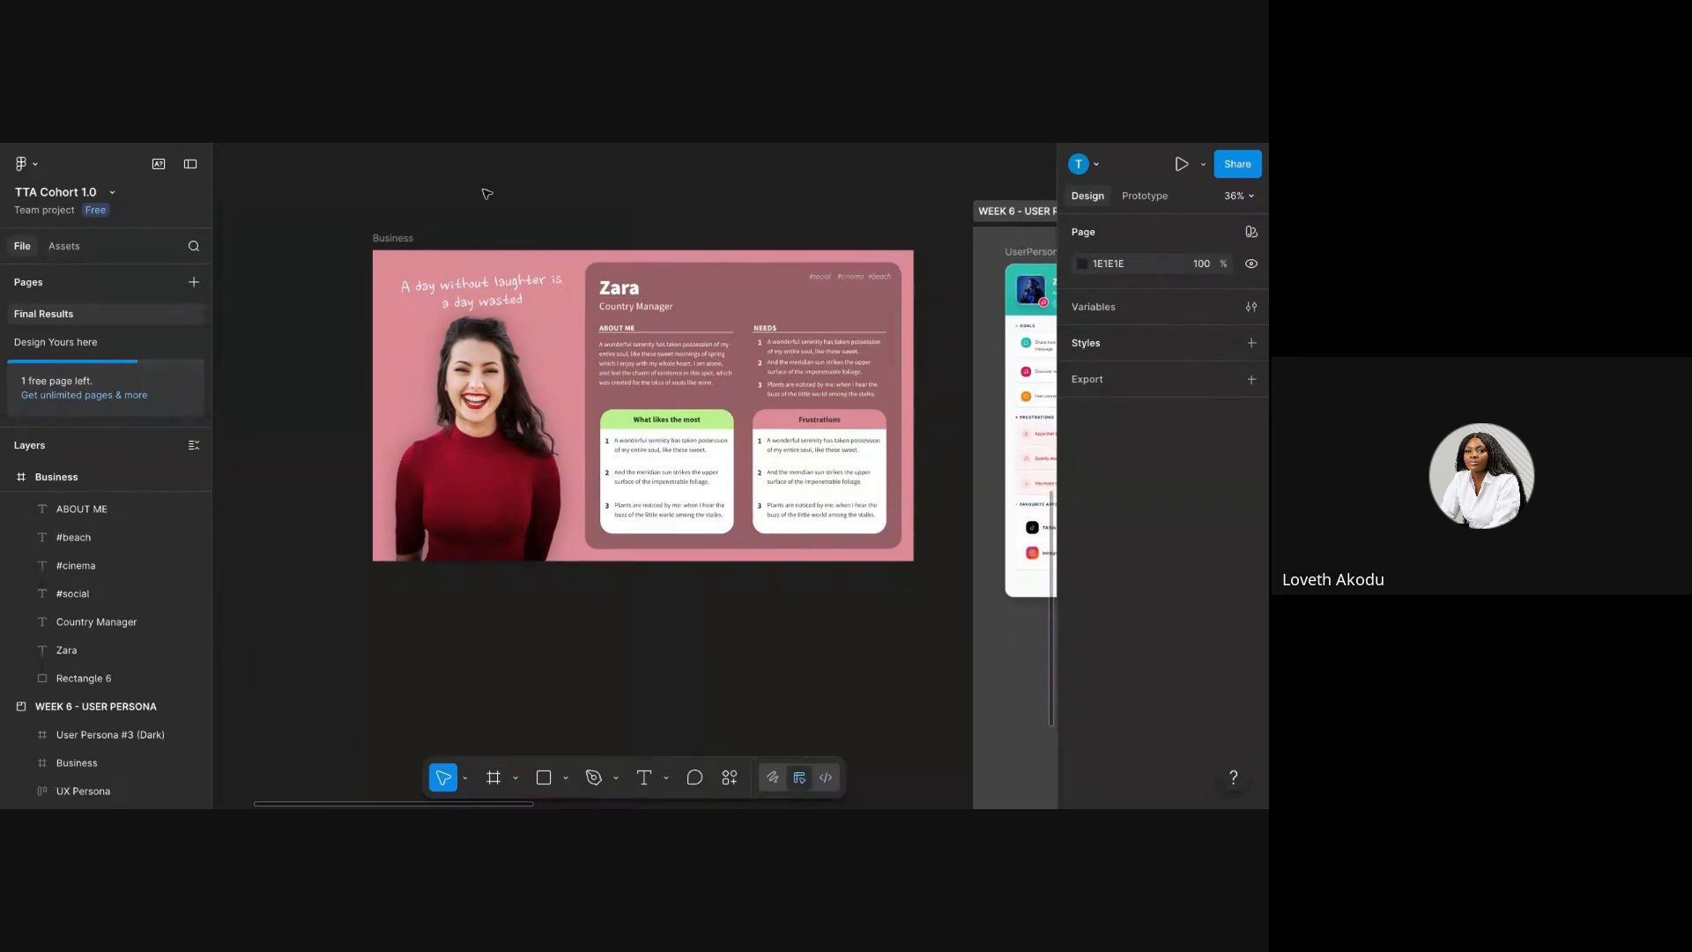
- Compare the pasted Business frame's text blocks with the content of the first UserPersonaCard sample
{"action": "scroll", "coordinate": [487, 193], "scroll_direction": "down", "scroll_amount": 5}
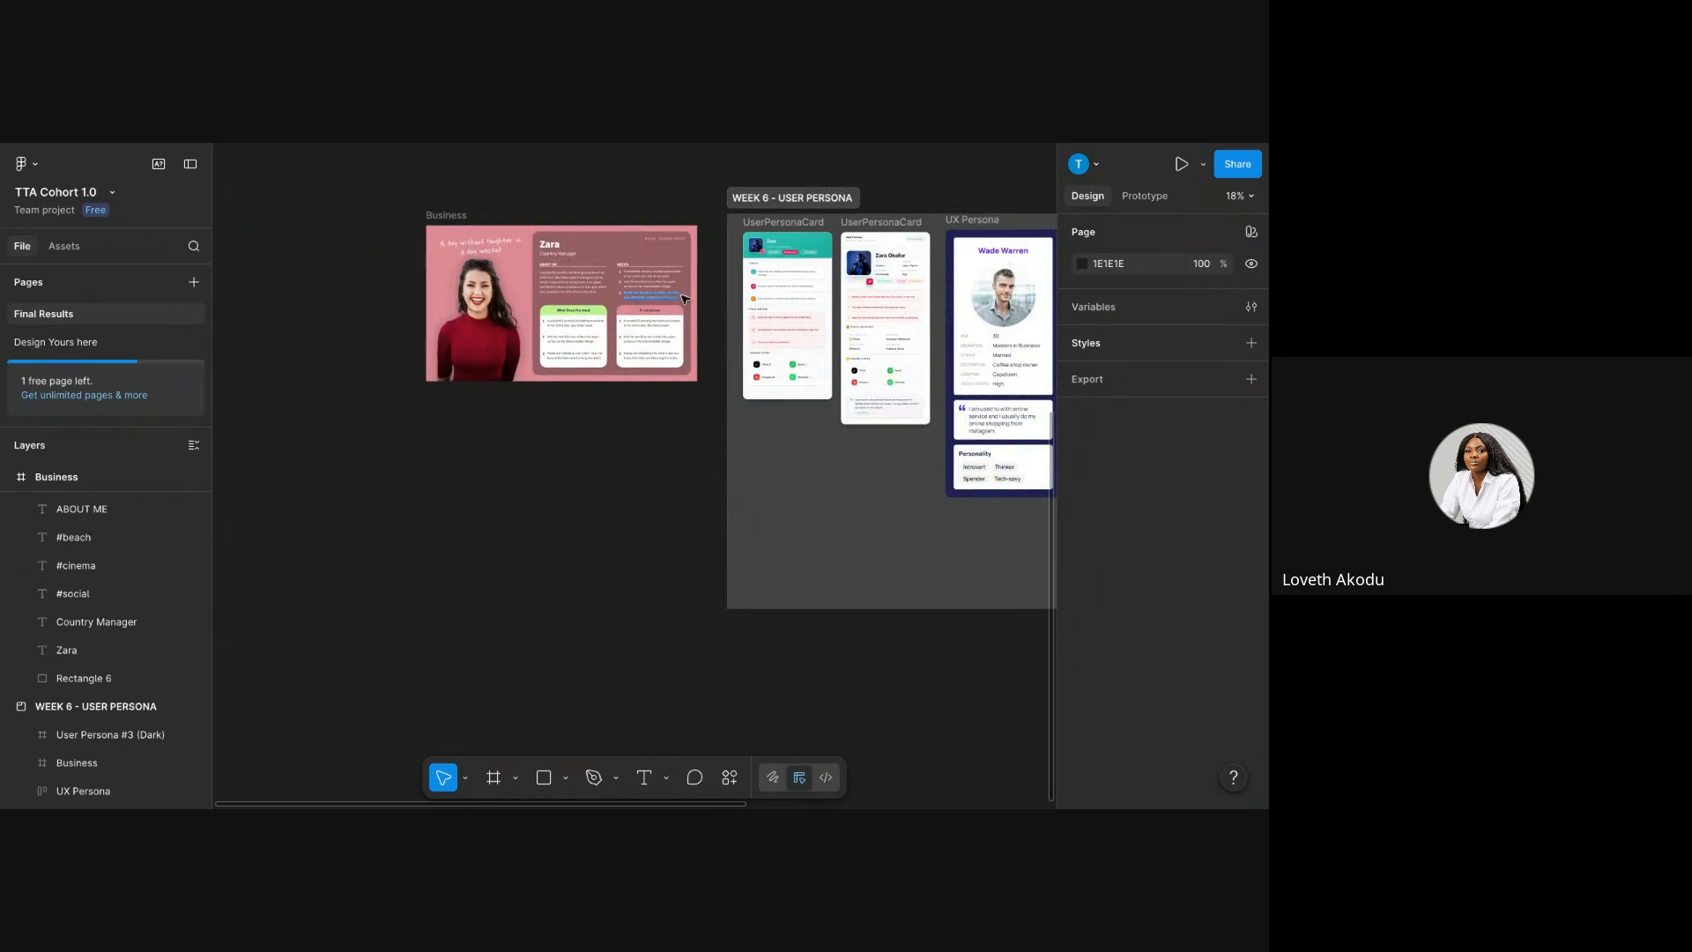
{"action": "scroll", "coordinate": [684, 300], "scroll_direction": "up", "scroll_amount": 5}
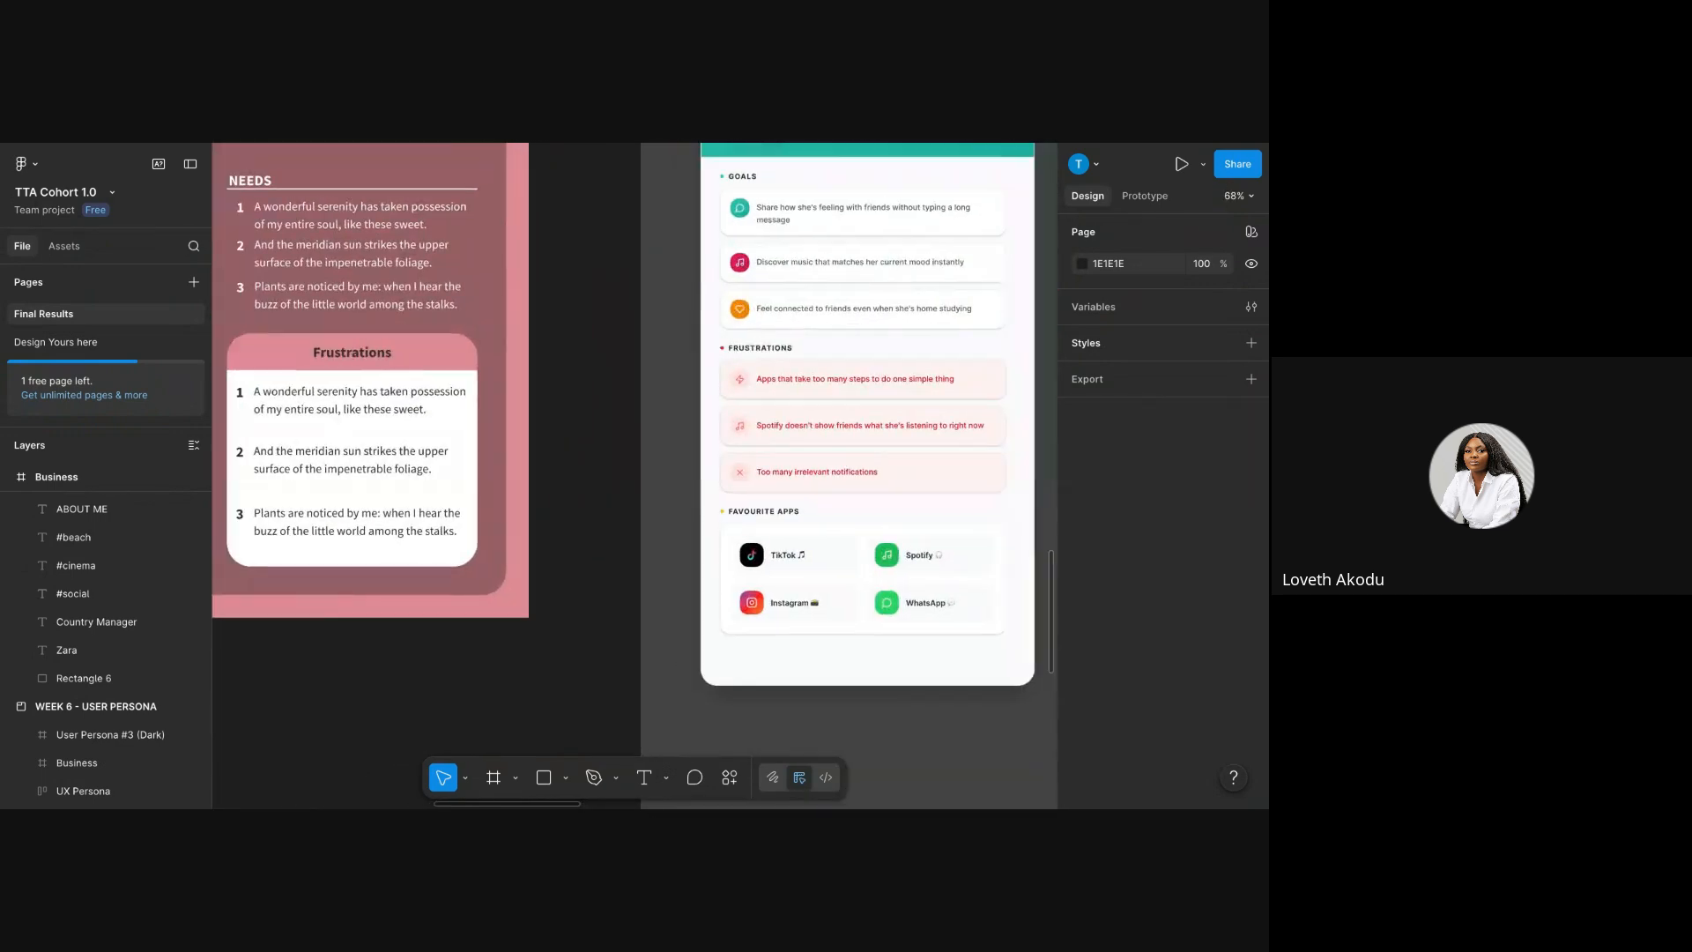
{"action": "scroll", "coordinate": [641, 435], "scroll_direction": "down", "scroll_amount": 4}
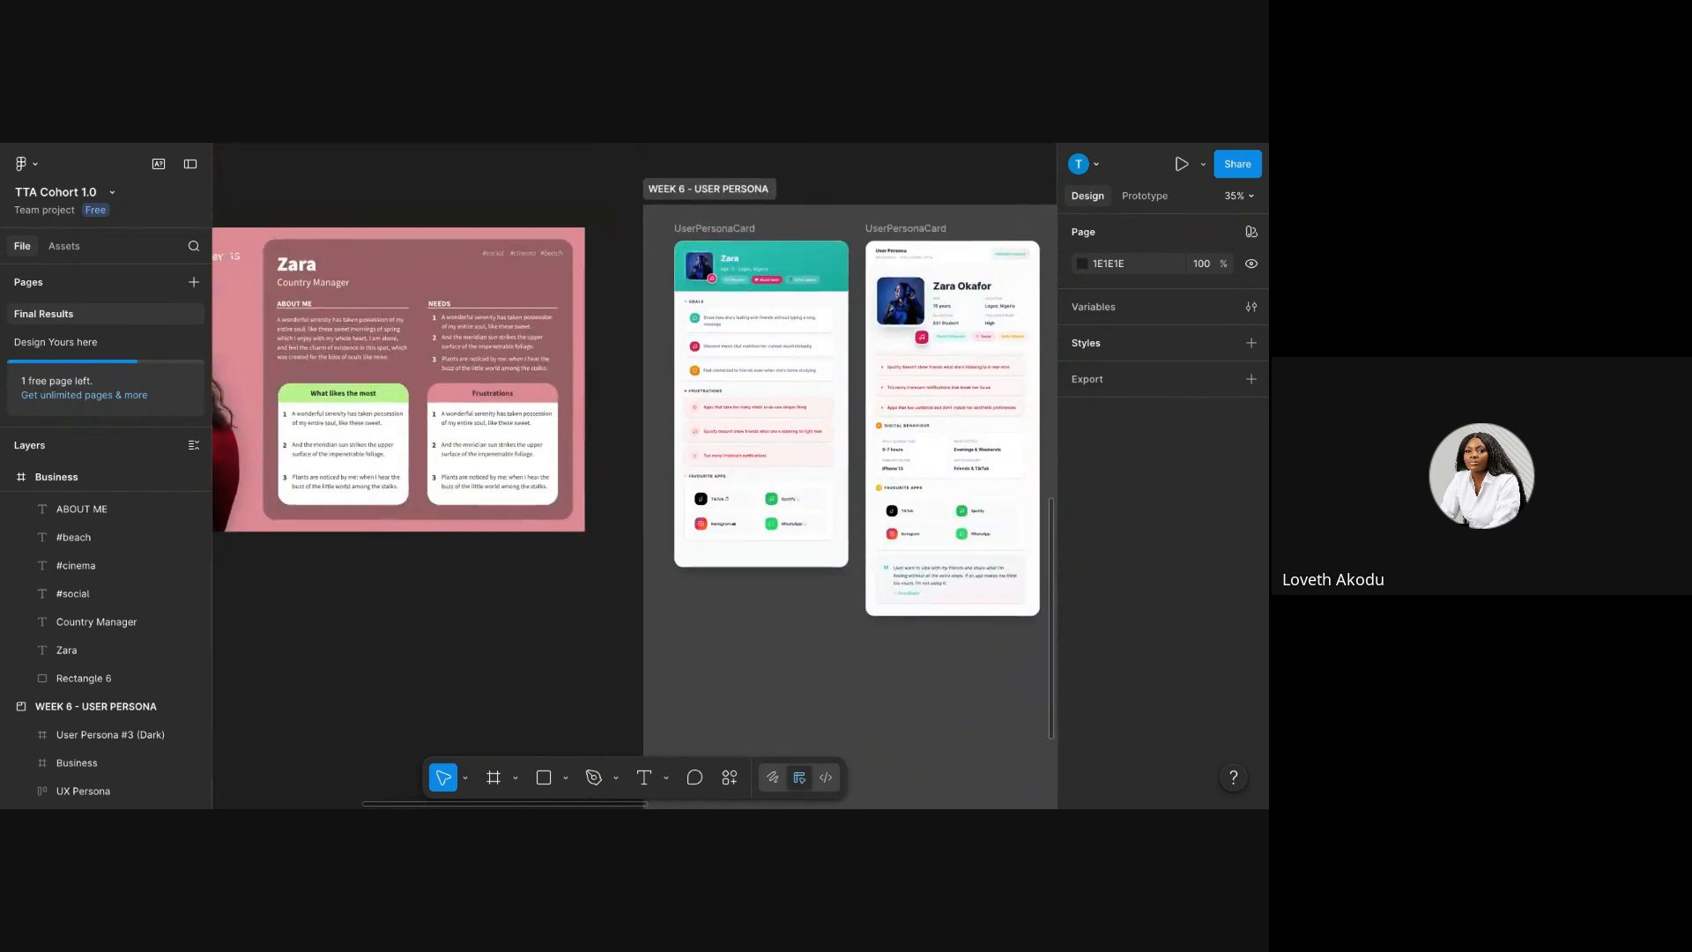
{"action": "scroll", "coordinate": [634, 476], "scroll_direction": "up", "scroll_amount": 1}
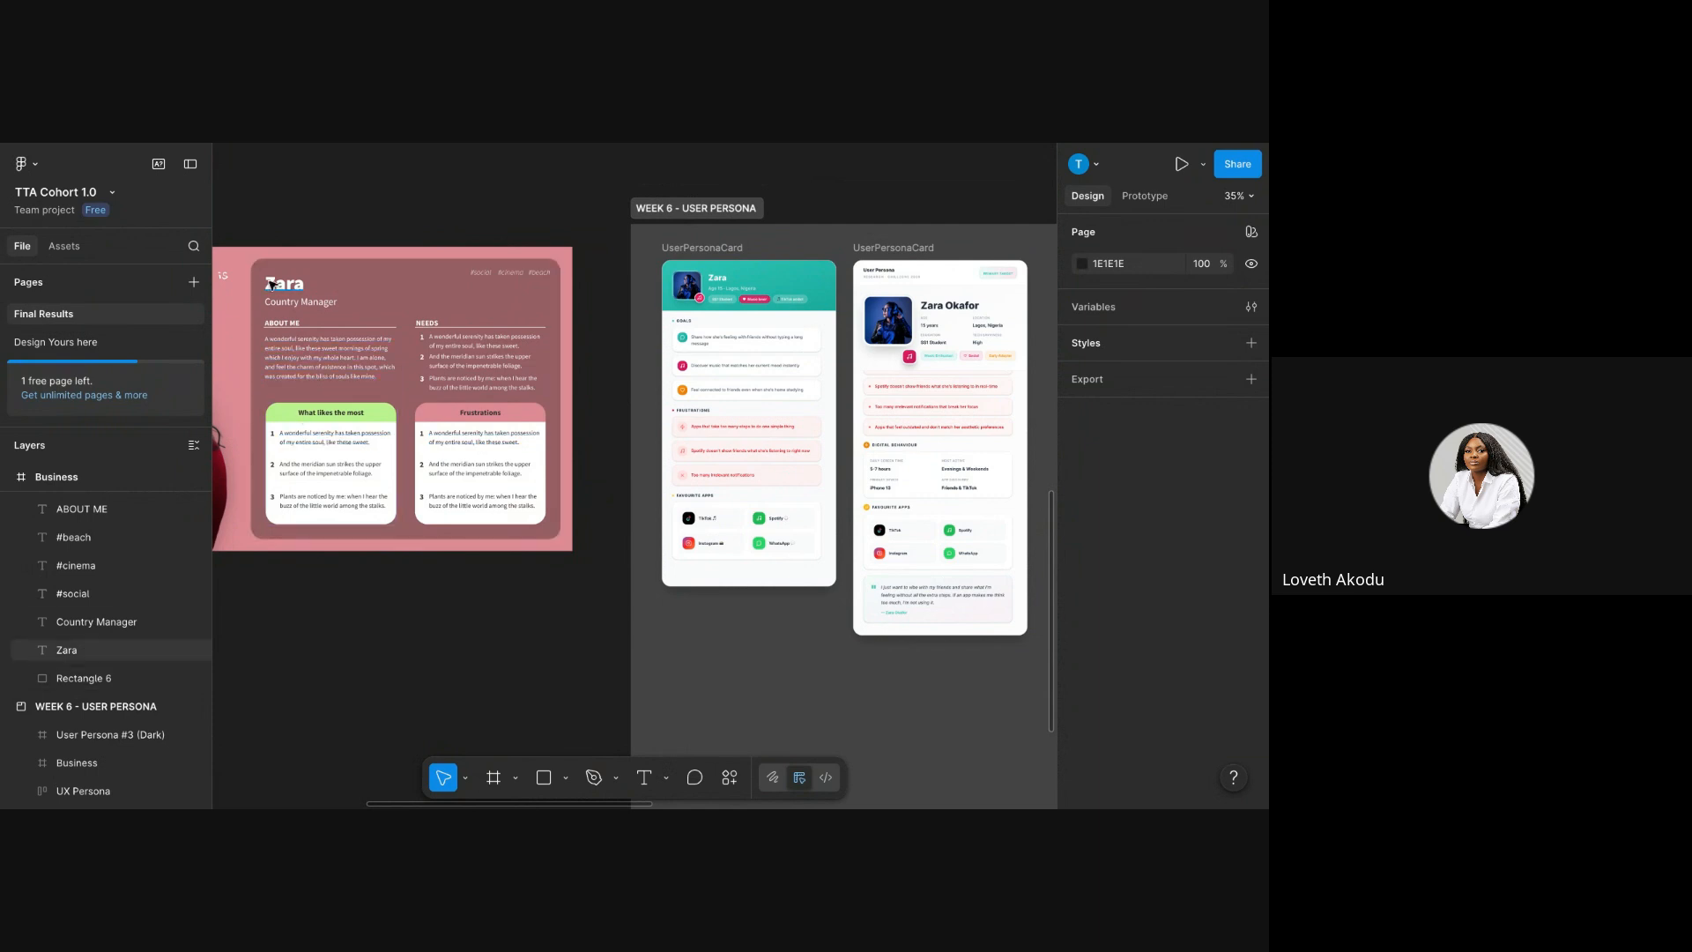
{"action": "scroll", "coordinate": [726, 325], "scroll_direction": "up", "scroll_amount": 5}
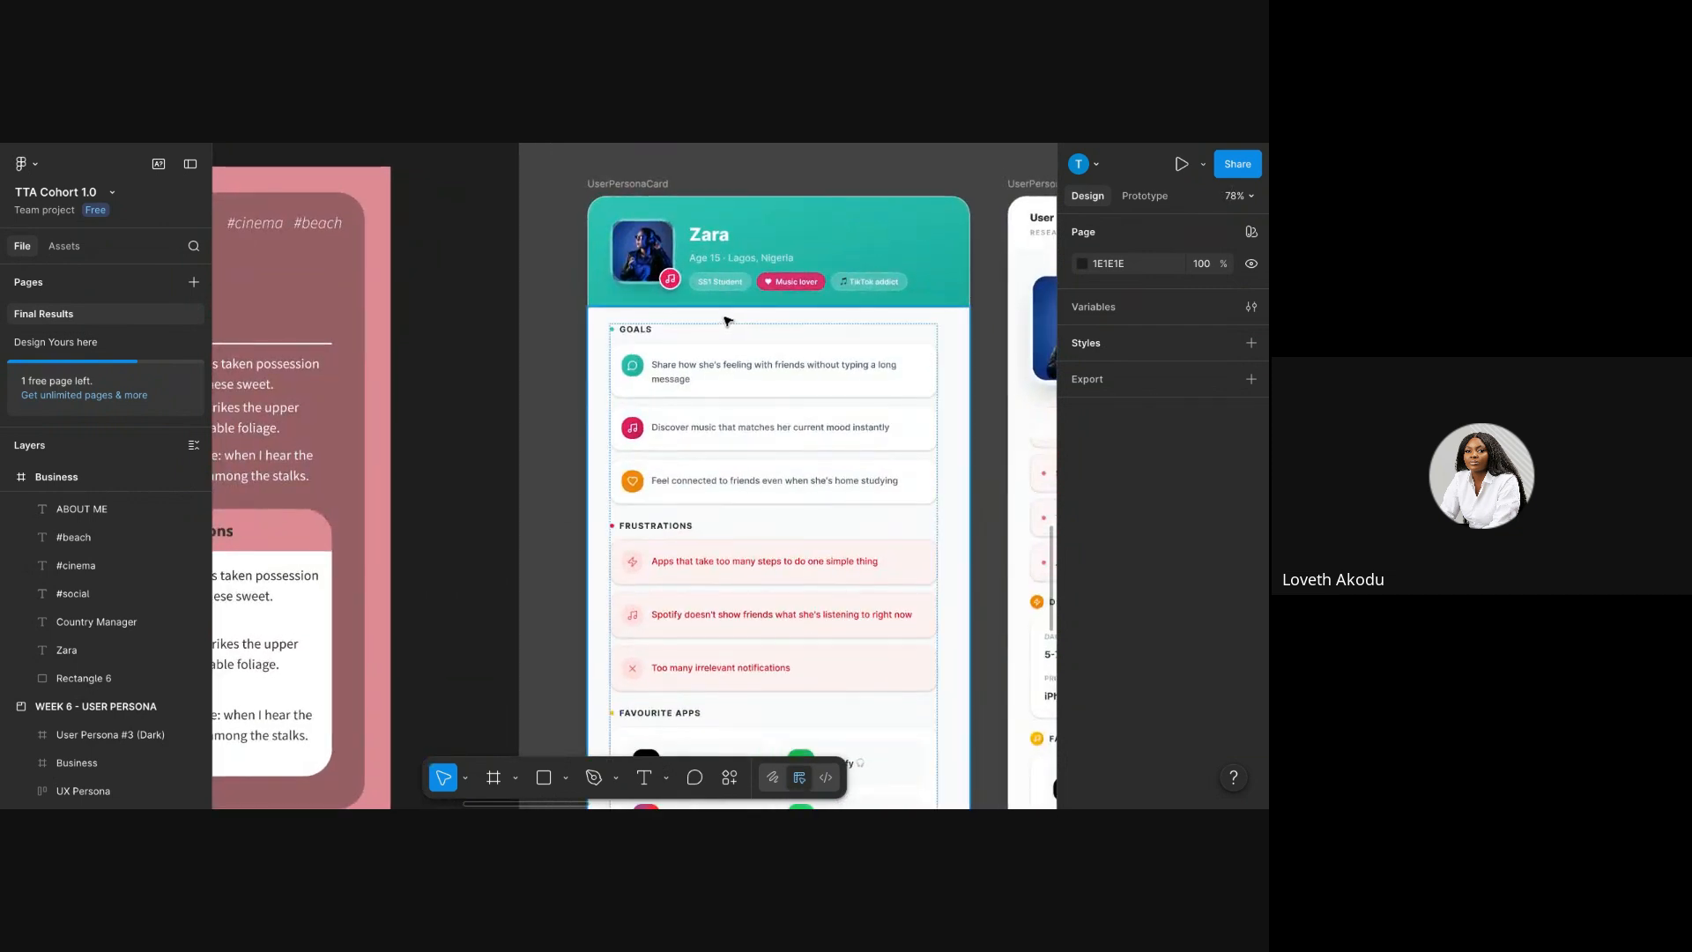
{"action": "scroll", "coordinate": [727, 319], "scroll_direction": "down", "scroll_amount": 4}
{"action": "scroll", "coordinate": [727, 320], "scroll_direction": "left", "scroll_amount": 2}
{"action": "scroll", "coordinate": [727, 320], "scroll_direction": "up", "scroll_amount": 1}
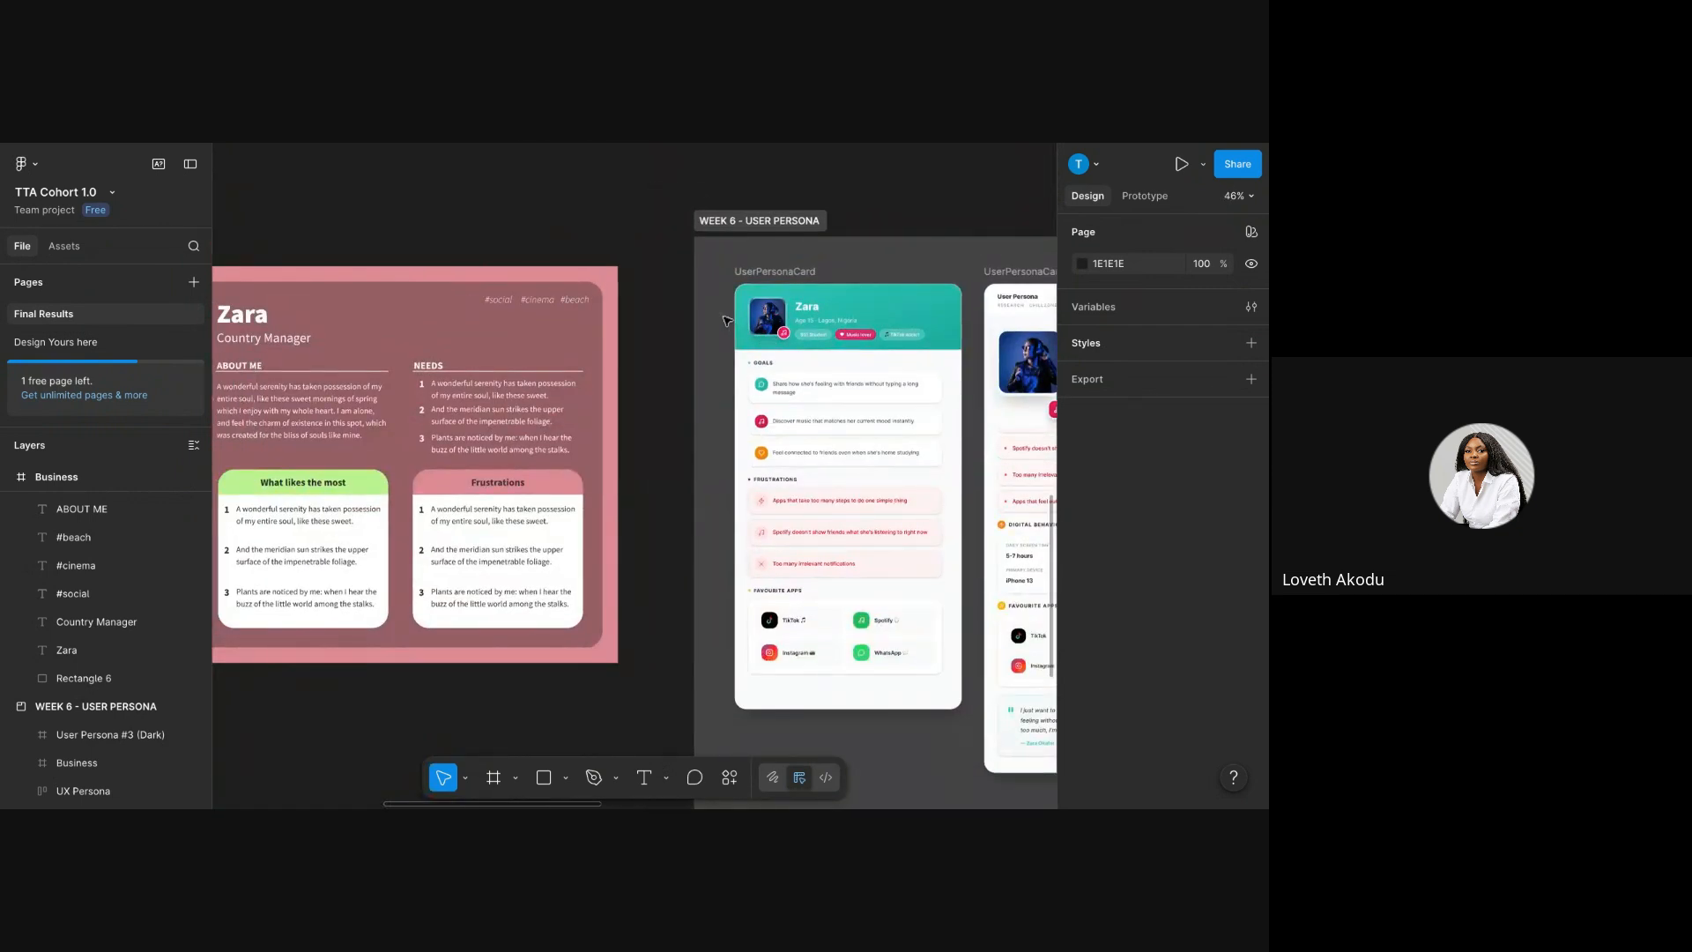
- Examine the profile header, Goals and Frustrations in the first UserPersonaCard, and the profile details and Digital Behaviour block in the second
{"action": "scroll", "coordinate": [878, 328], "scroll_direction": "up", "scroll_amount": 8}
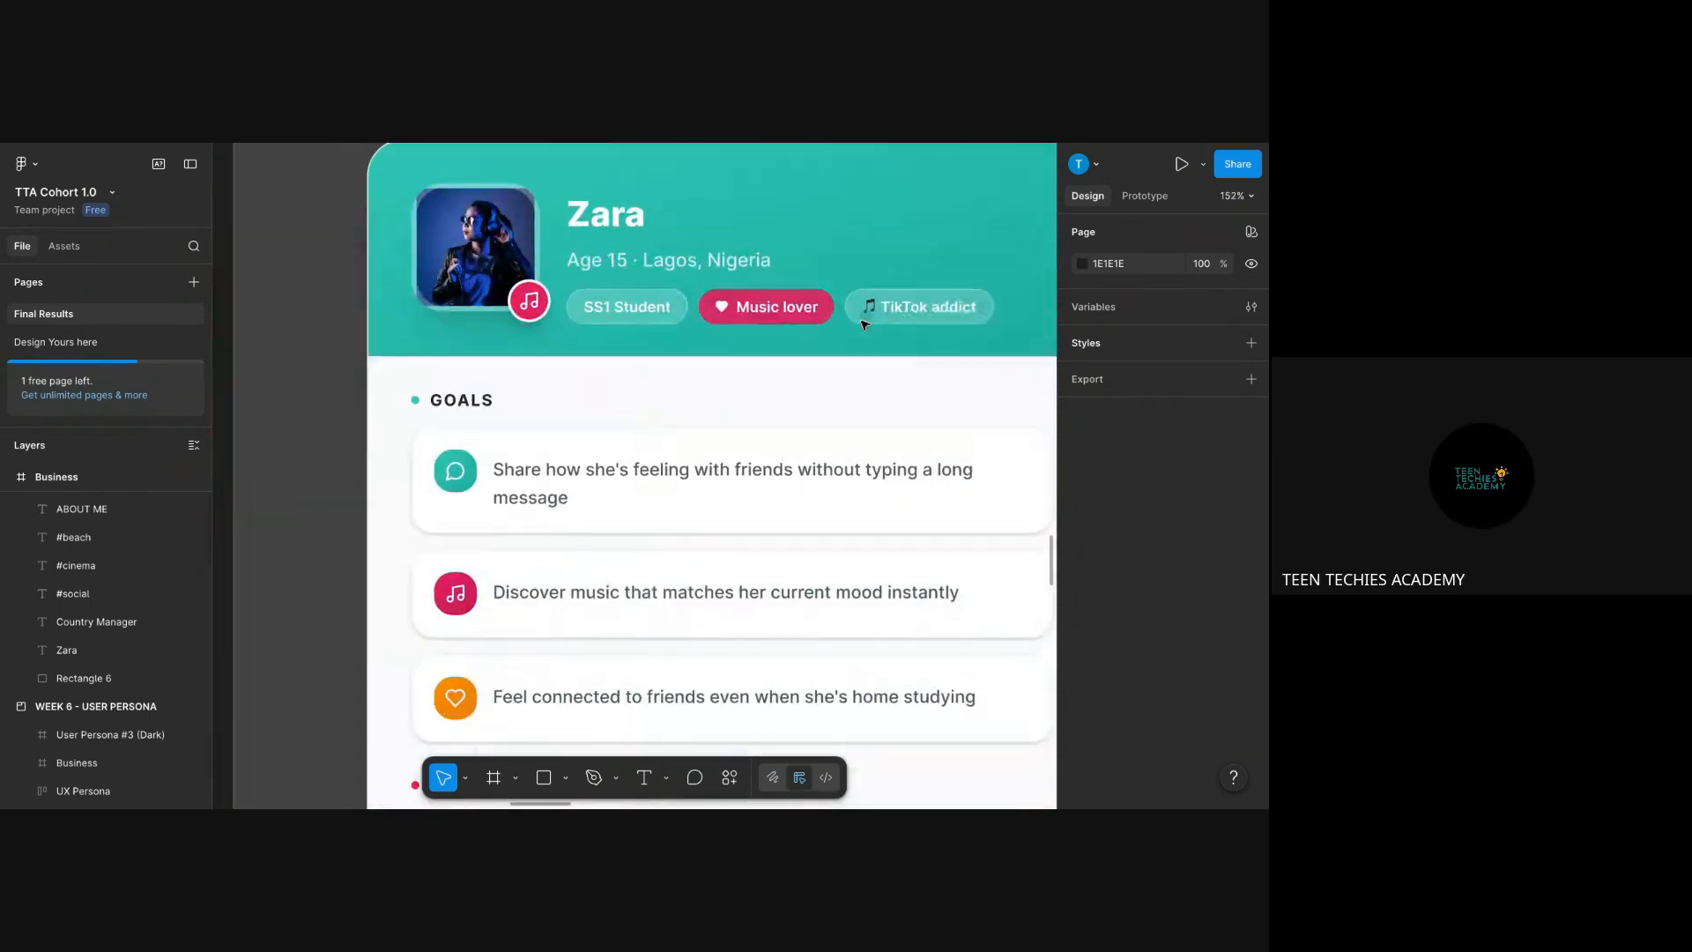
{"action": "scroll", "coordinate": [844, 335], "scroll_direction": "down", "scroll_amount": 2}
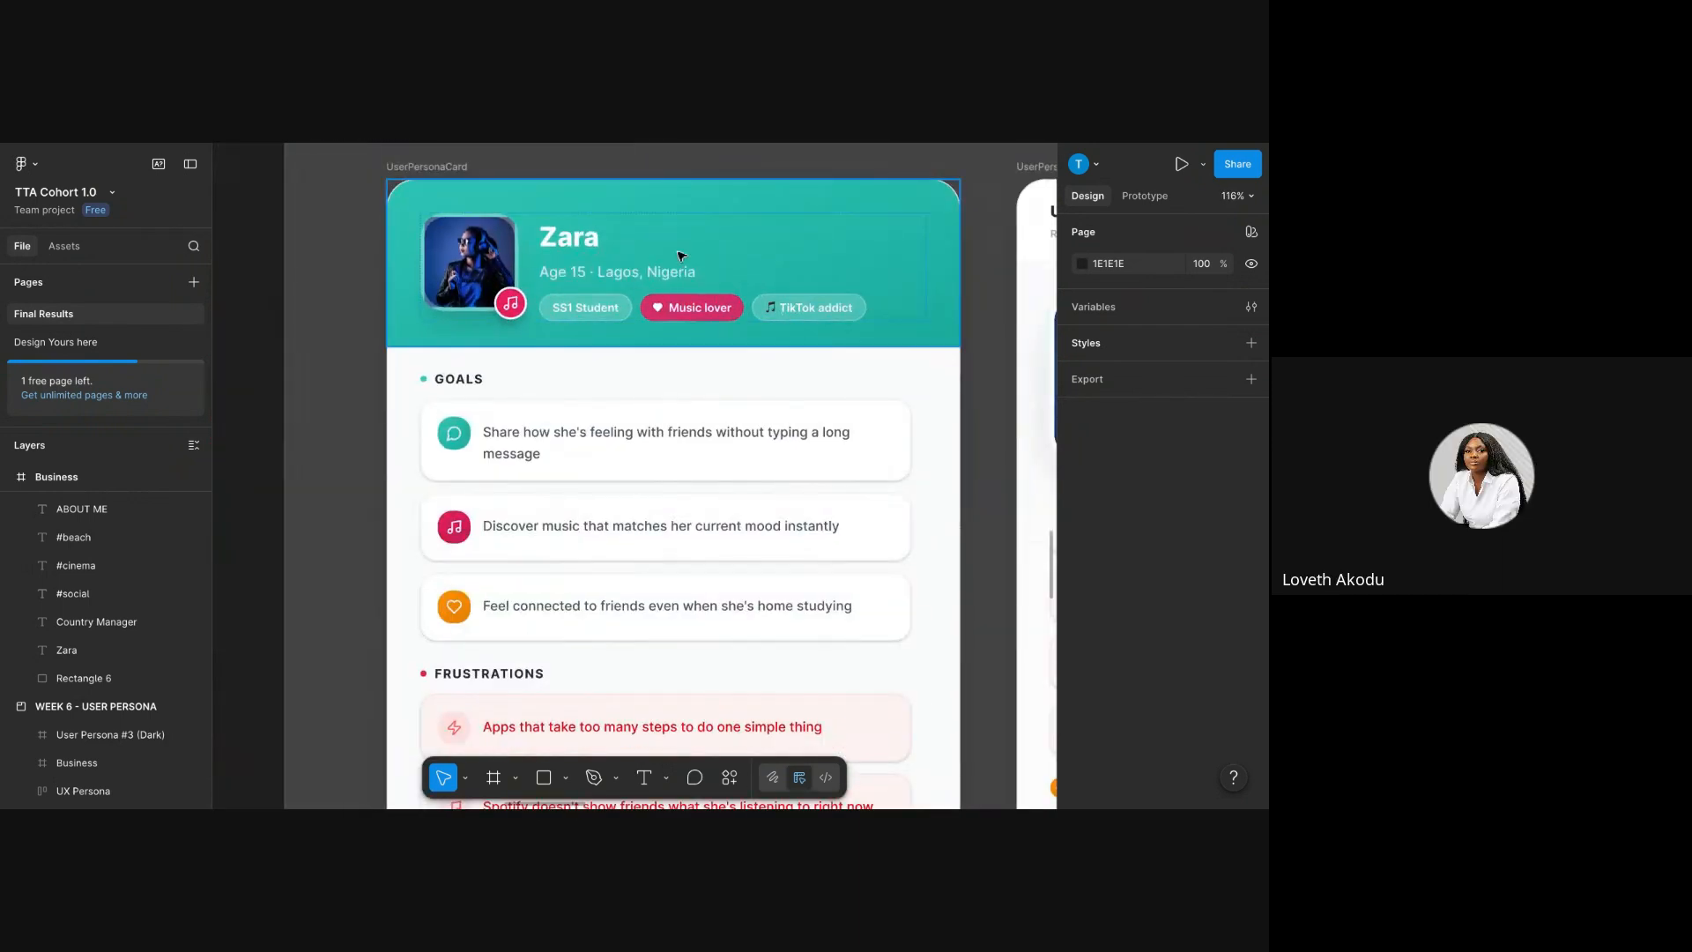
{"action": "scroll", "coordinate": [705, 291], "scroll_direction": "right", "scroll_amount": 1}
{"action": "scroll", "coordinate": [705, 291], "scroll_direction": "down", "scroll_amount": 1}
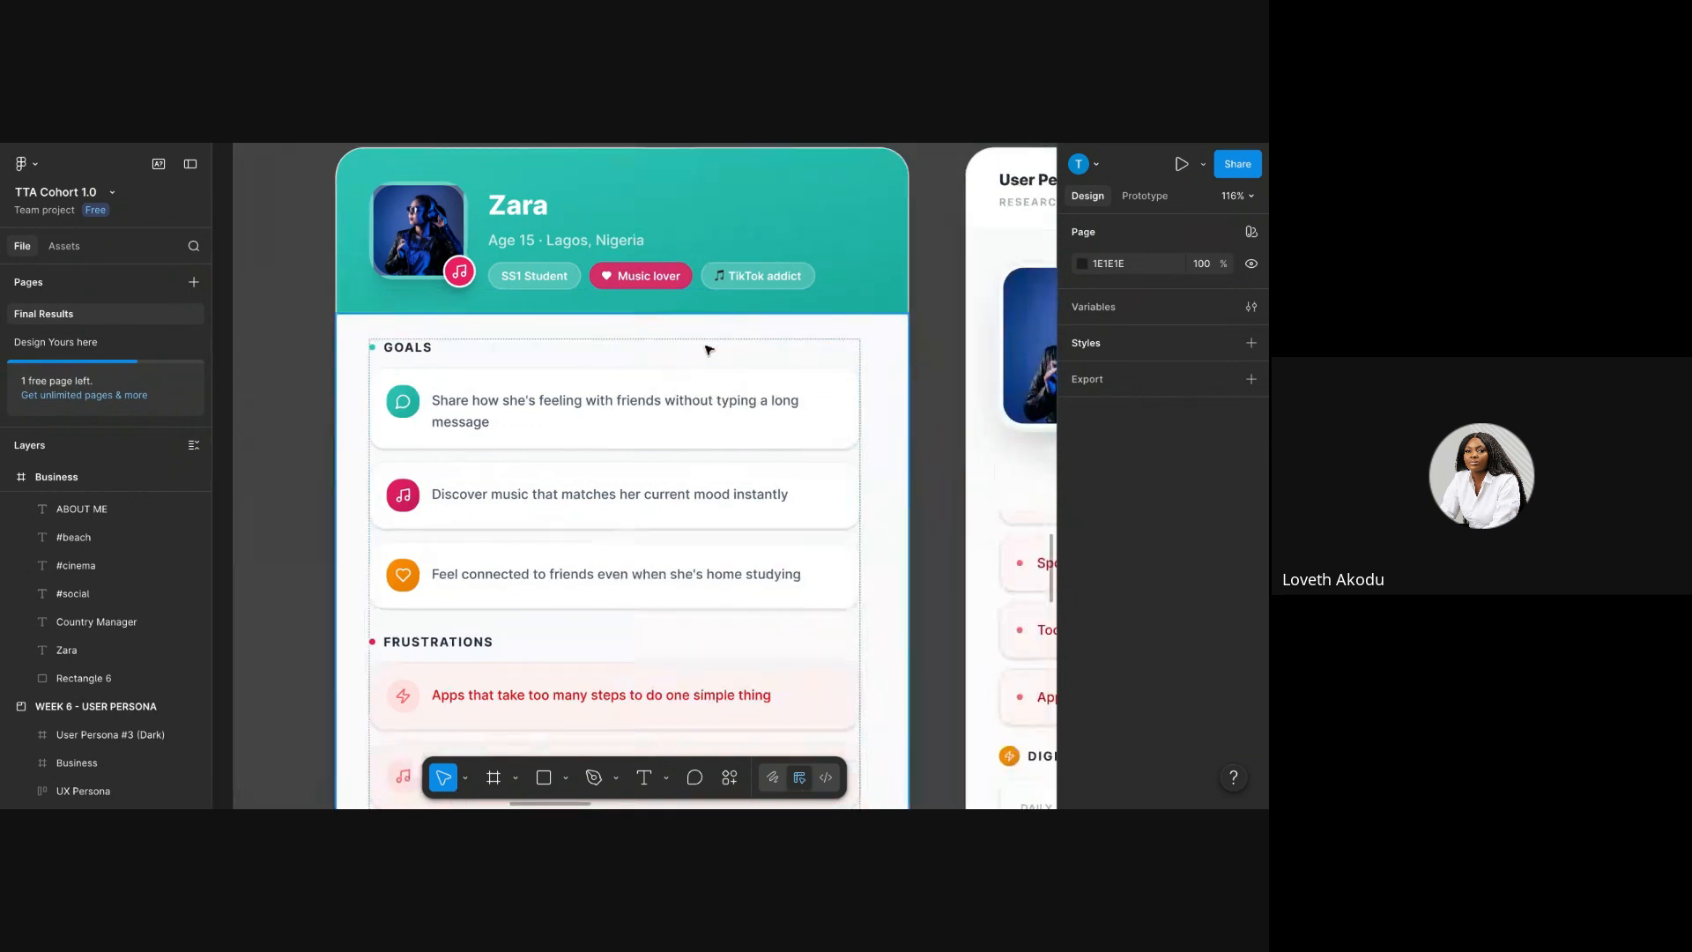
{"action": "scroll", "coordinate": [772, 282], "scroll_direction": "right", "scroll_amount": 1}
{"action": "scroll", "coordinate": [772, 282], "scroll_direction": "down", "scroll_amount": 2}
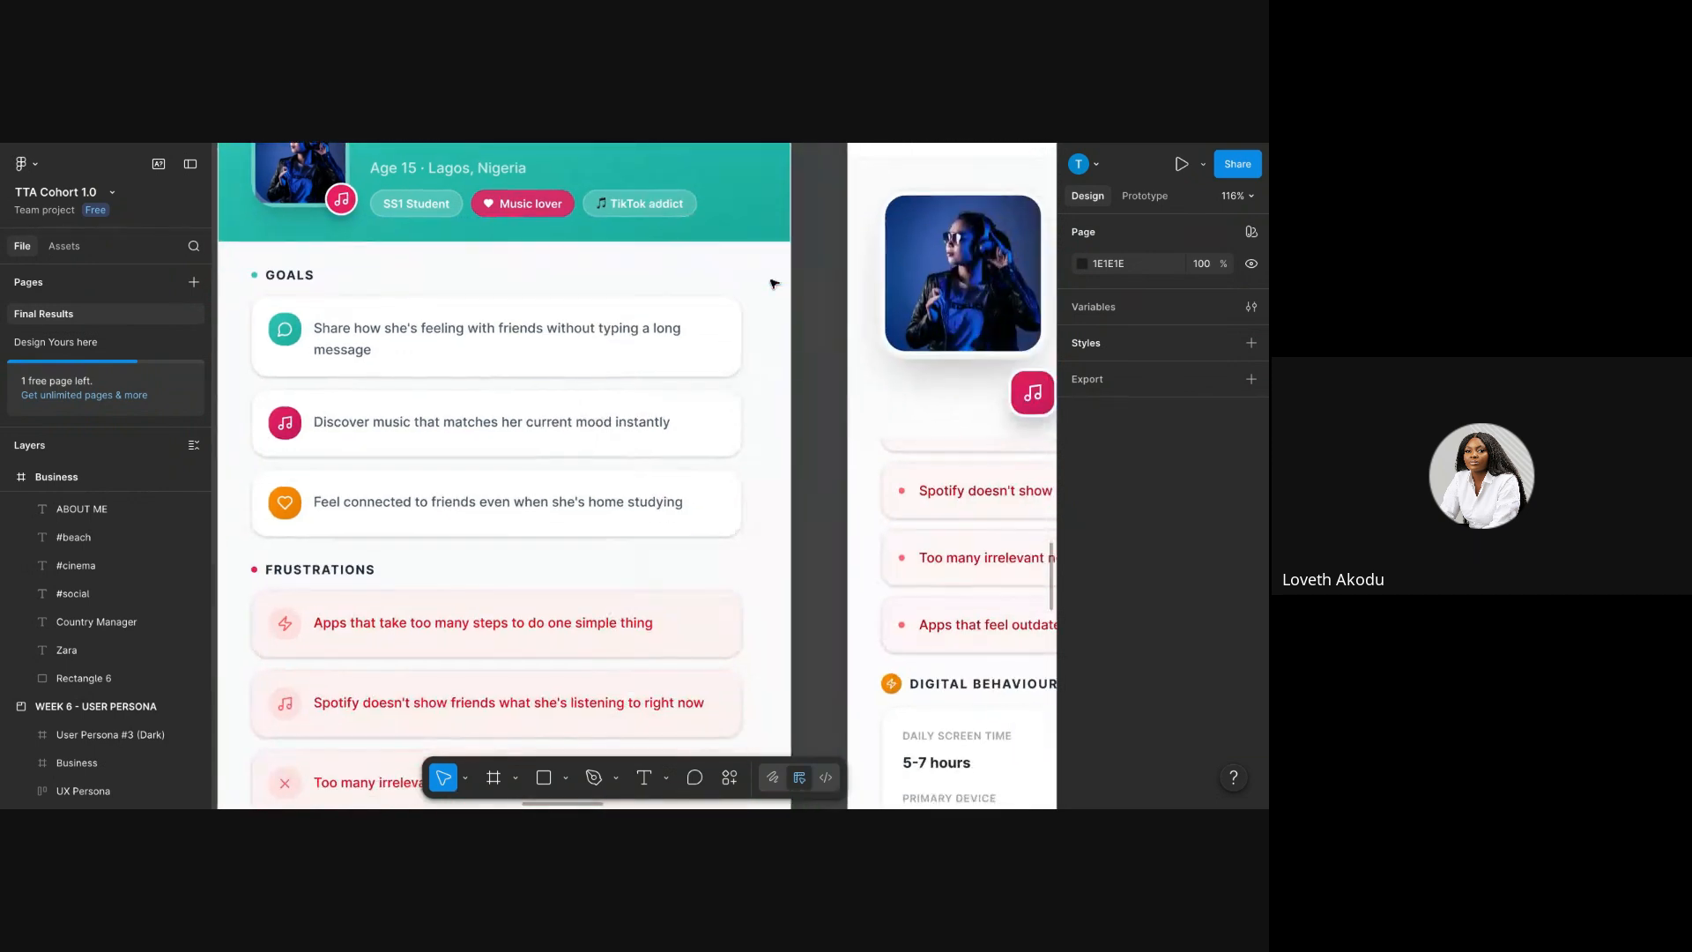
{"action": "scroll", "coordinate": [770, 283], "scroll_direction": "down", "scroll_amount": 3}
{"action": "scroll", "coordinate": [768, 284], "scroll_direction": "right", "scroll_amount": 4}
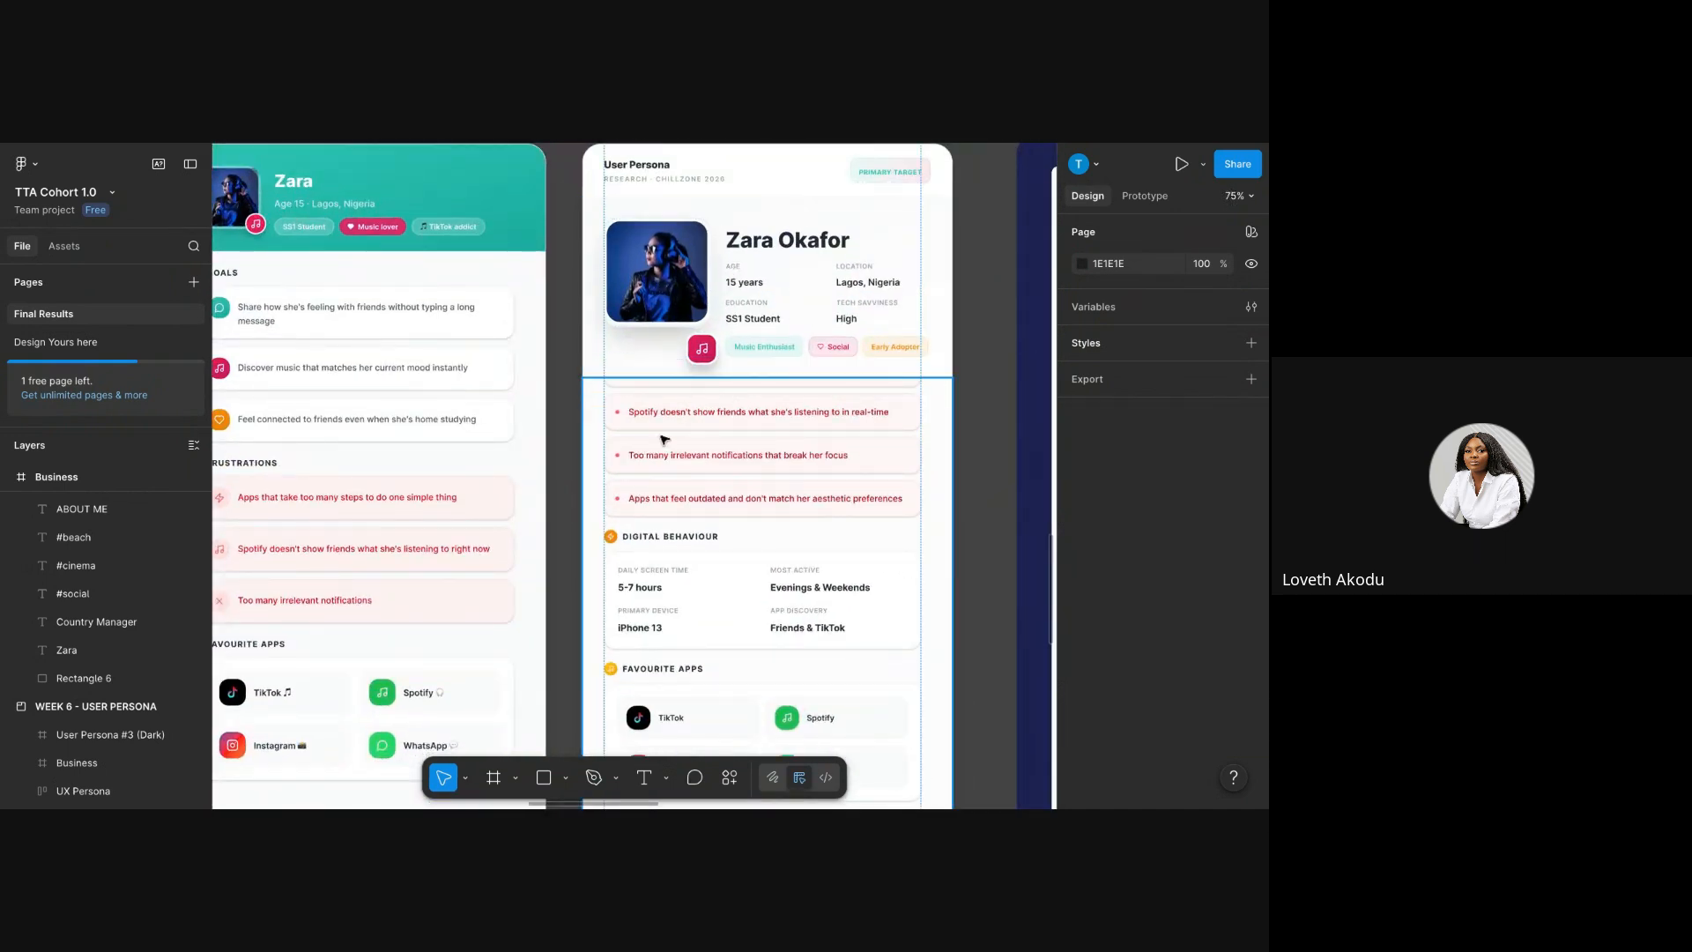
- Examine the profile header, frustrations and Digital Behaviour block in the second UserPersonaCard alongside the first card
{"action": "scroll", "coordinate": [557, 432], "scroll_direction": "left", "scroll_amount": 2}
{"action": "scroll", "coordinate": [557, 431], "scroll_direction": "down", "scroll_amount": 1}
{"action": "scroll", "coordinate": [556, 435], "scroll_direction": "right", "scroll_amount": 4}
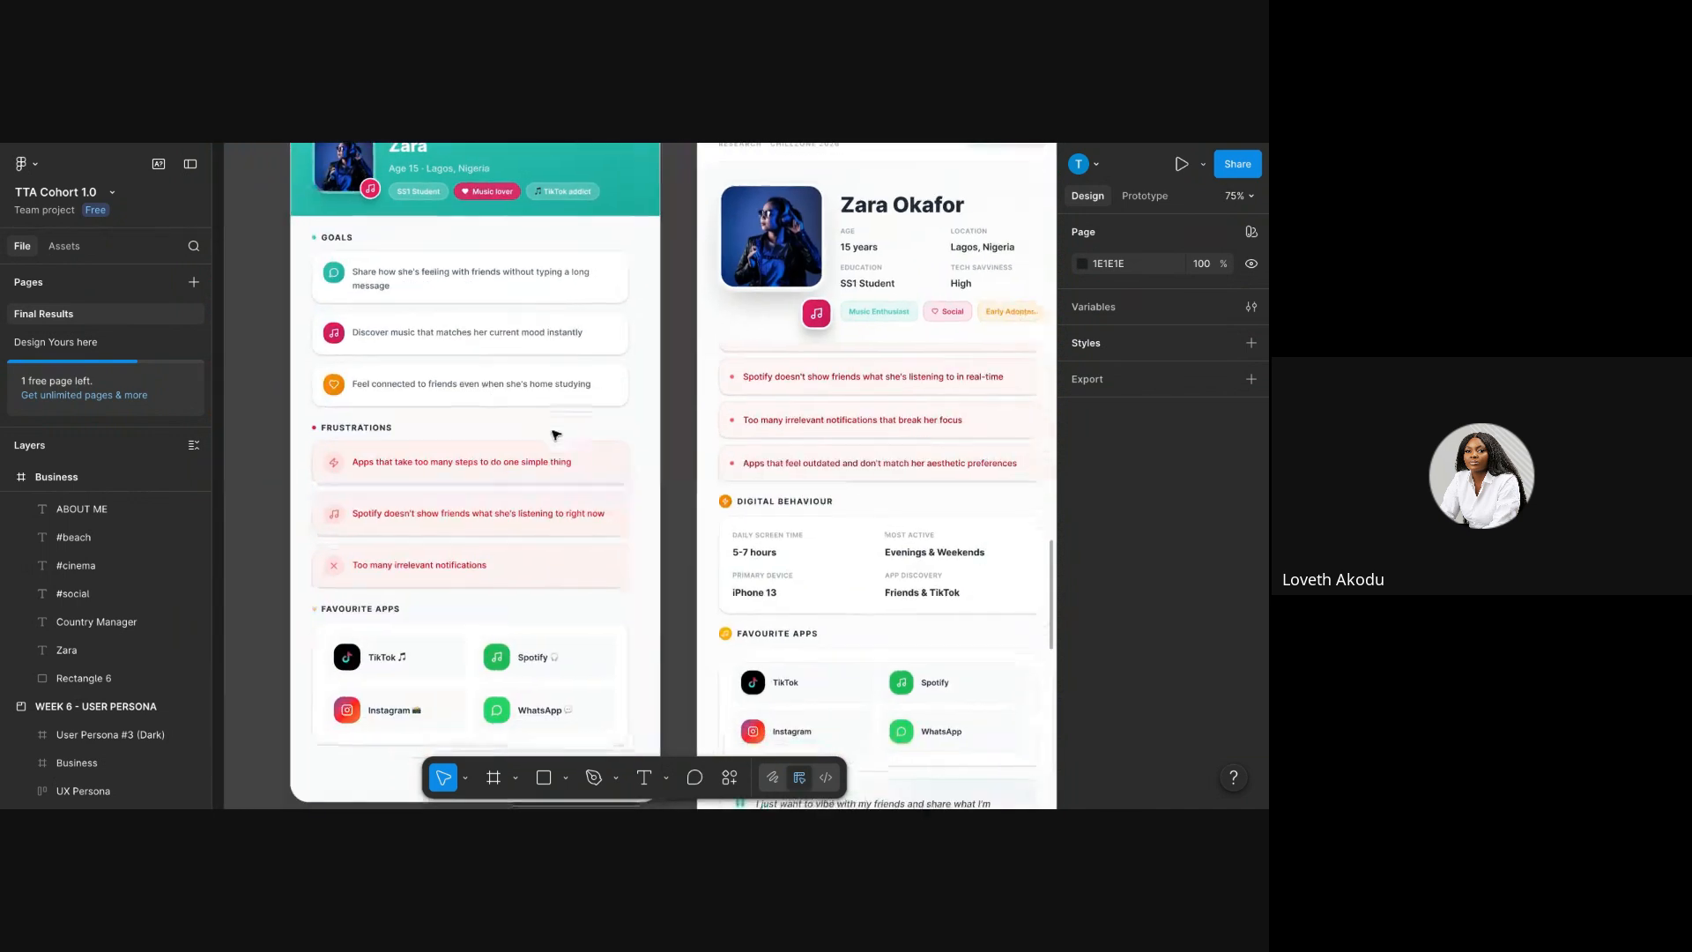
{"action": "scroll", "coordinate": [556, 434], "scroll_direction": "up", "scroll_amount": 2}
{"action": "scroll", "coordinate": [556, 428], "scroll_direction": "up", "scroll_amount": 3}
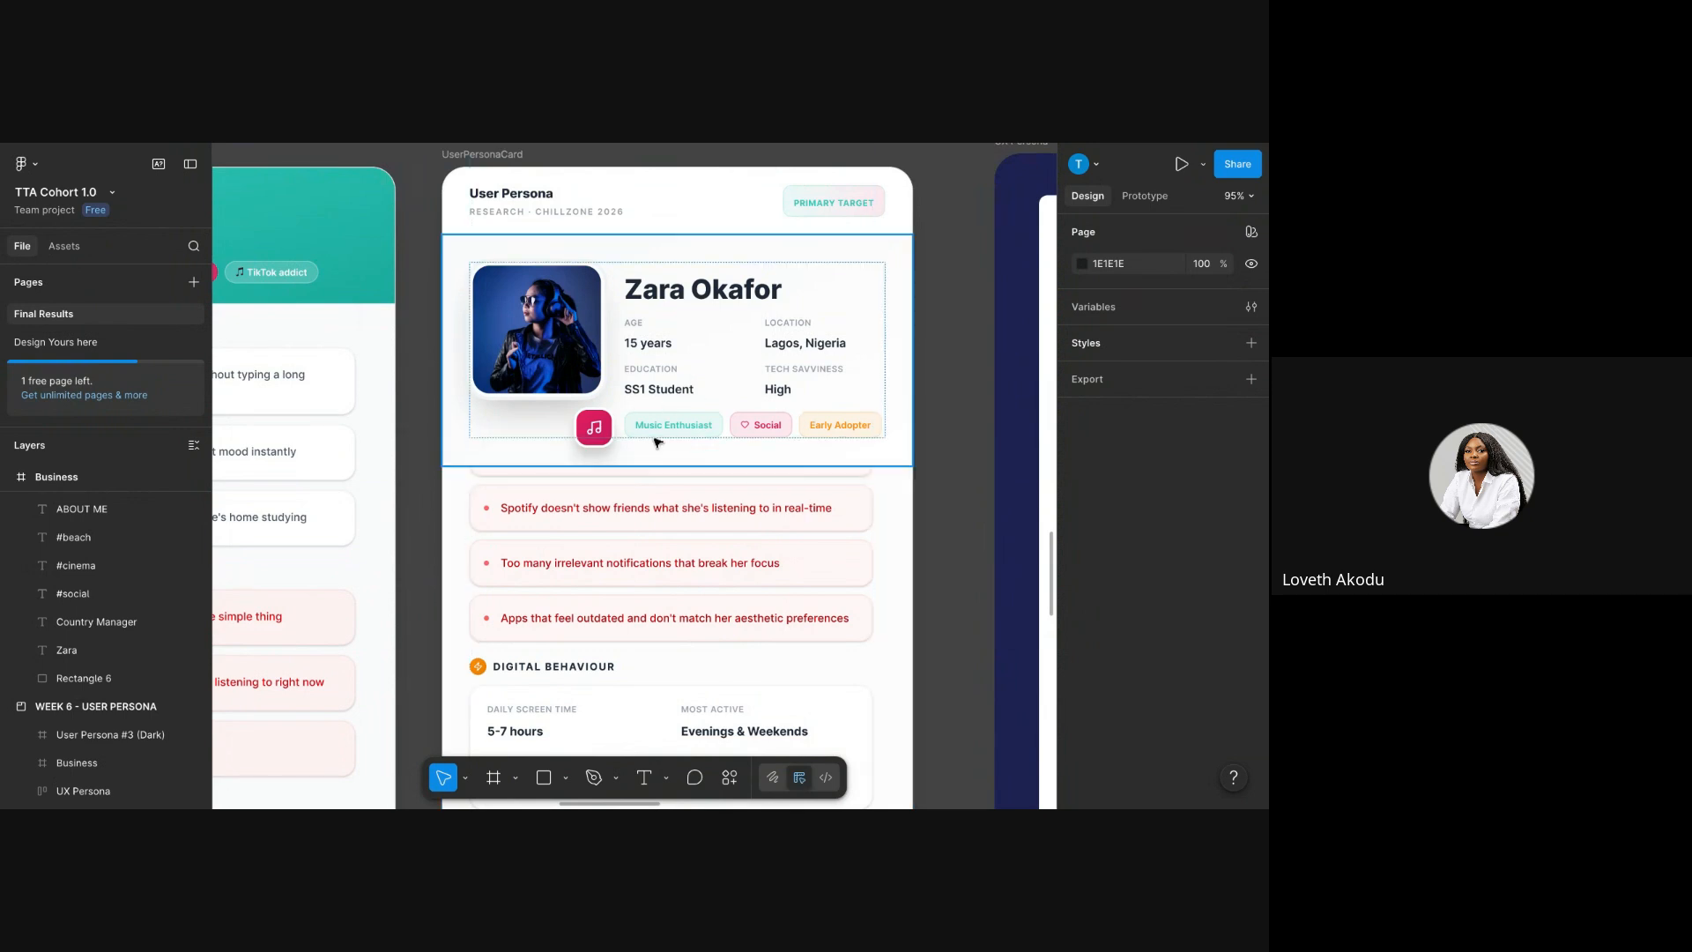
{"action": "scroll", "coordinate": [615, 382], "scroll_direction": "down", "scroll_amount": 3}
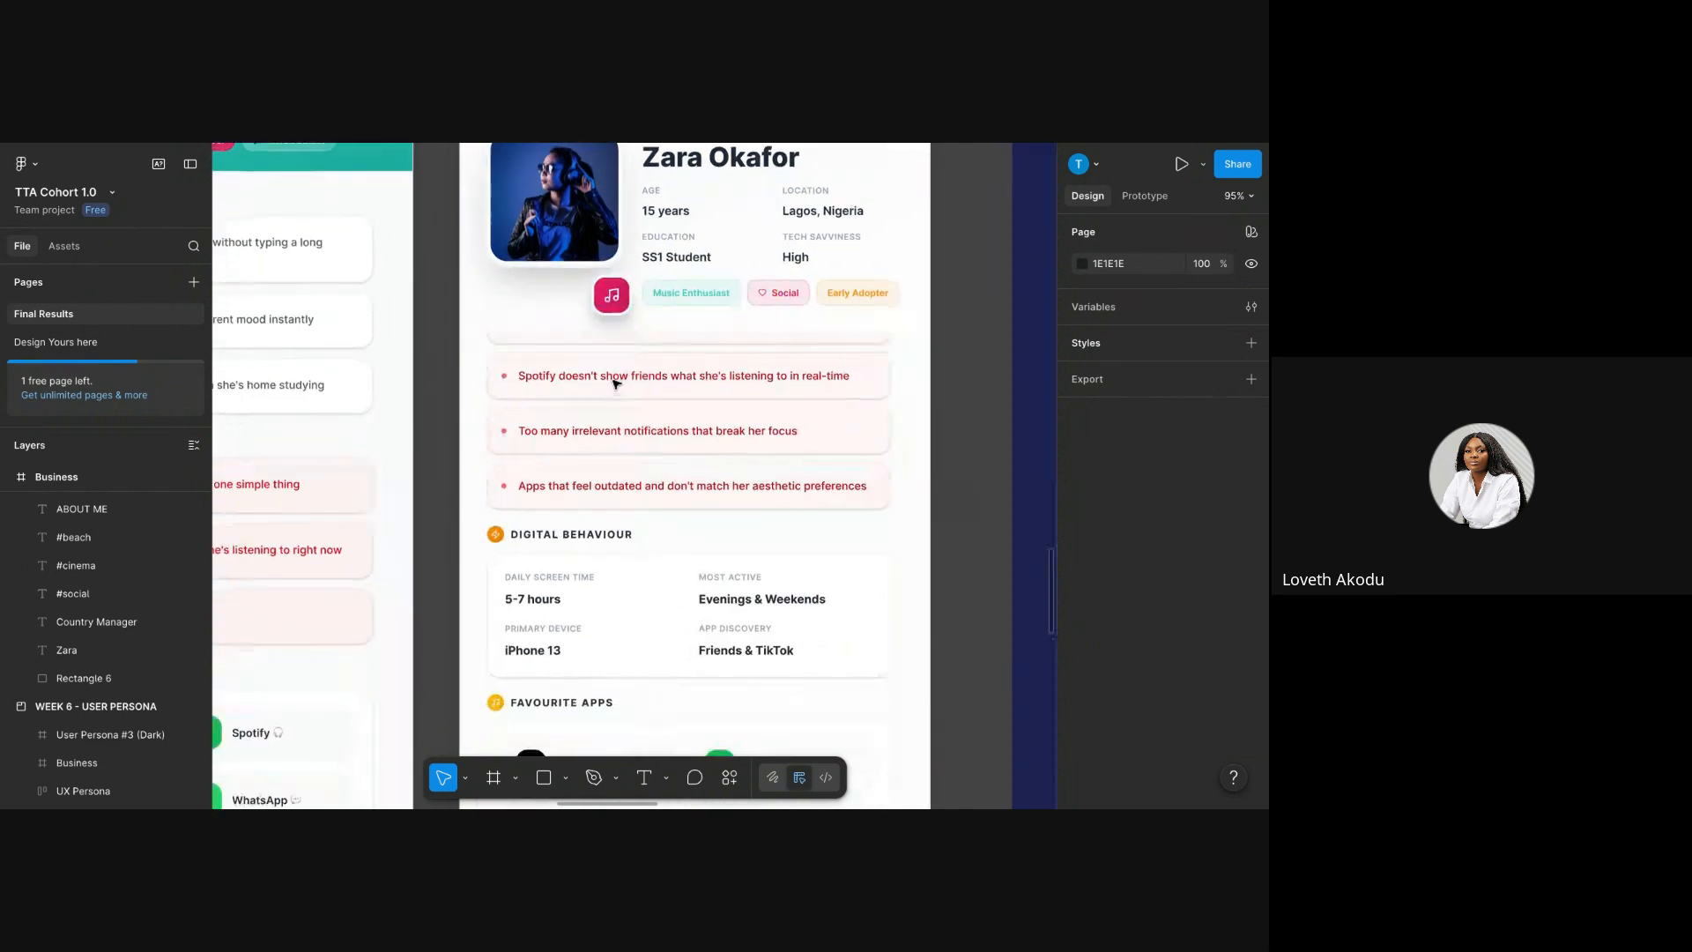
{"action": "scroll", "coordinate": [605, 459], "scroll_direction": "down", "scroll_amount": 4}
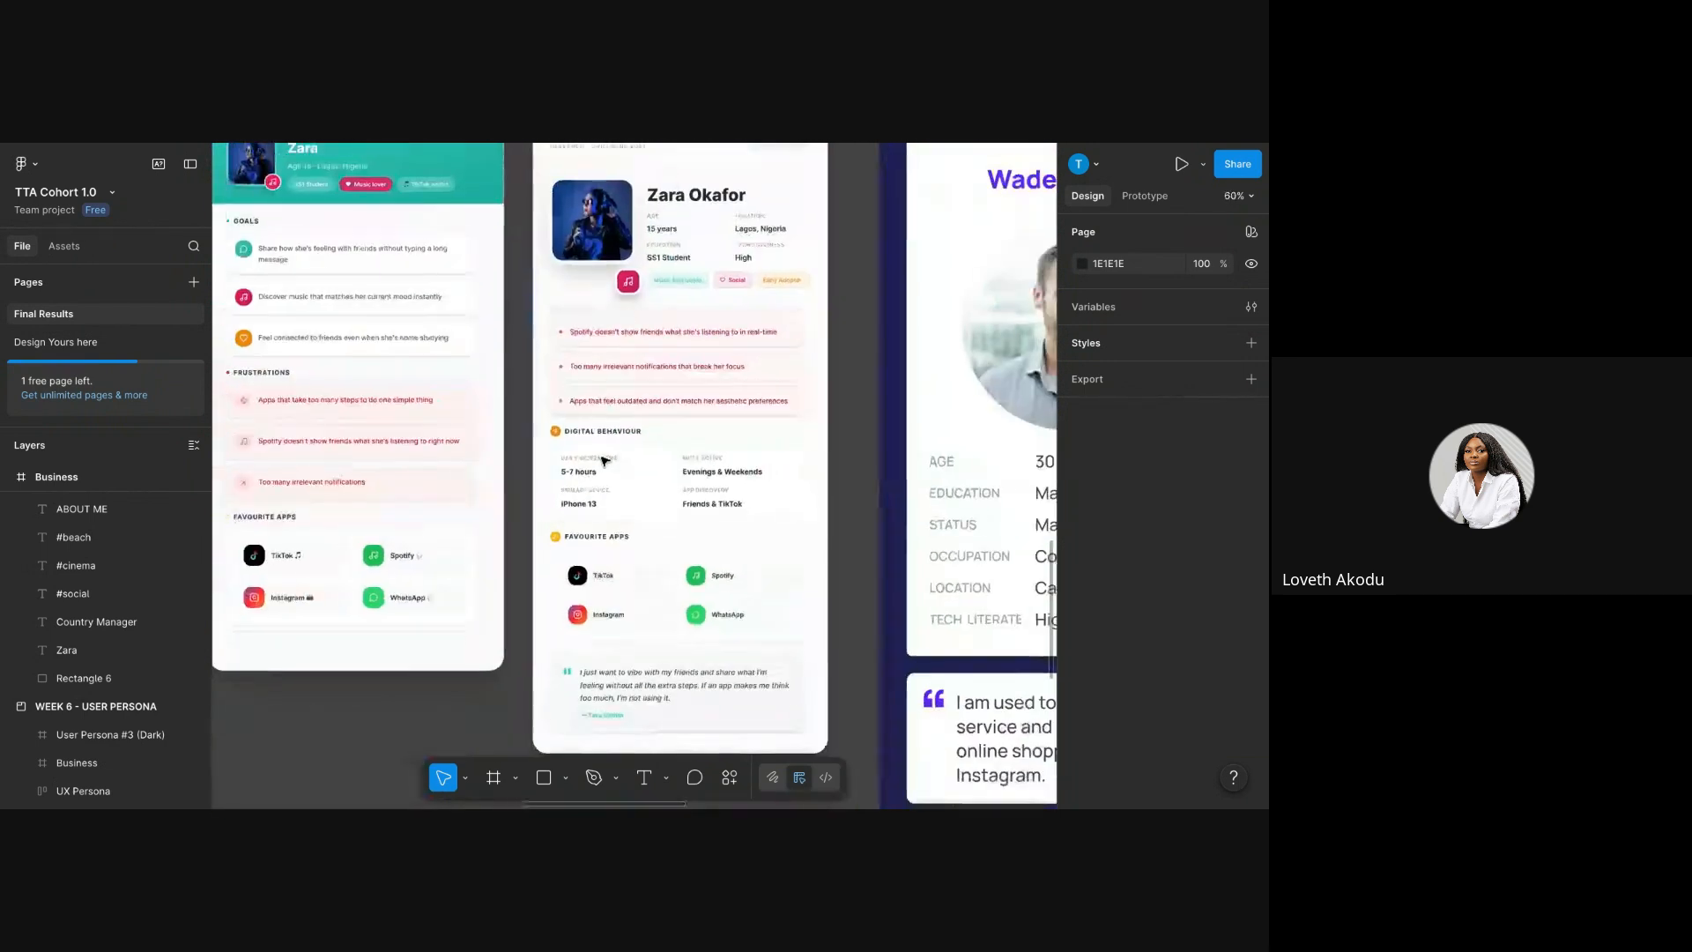
- Examine the Favourite Apps block and the closing quote in the second UserPersonaCard
{"action": "scroll", "coordinate": [605, 459], "scroll_direction": "down", "scroll_amount": 3}
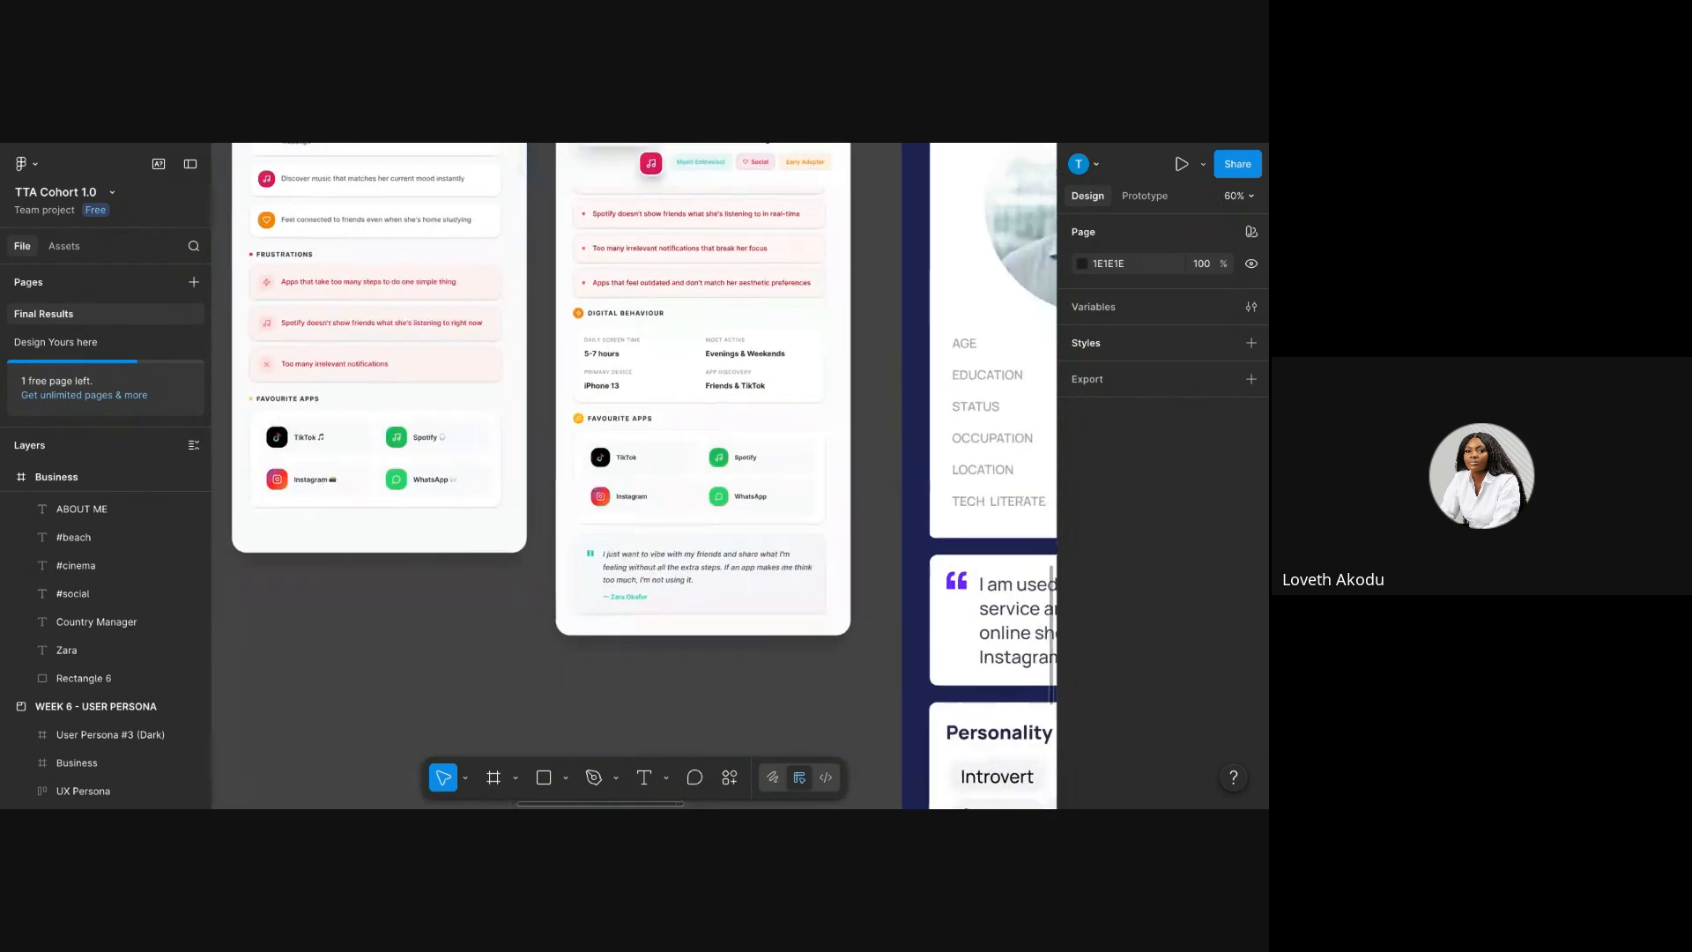
{"action": "scroll", "coordinate": [604, 462], "scroll_direction": "up", "scroll_amount": 1}
{"action": "scroll", "coordinate": [604, 463], "scroll_direction": "down", "scroll_amount": 2}
{"action": "scroll", "coordinate": [605, 462], "scroll_direction": "up", "scroll_amount": 4}
{"action": "scroll", "coordinate": [604, 463], "scroll_direction": "down", "scroll_amount": 1}
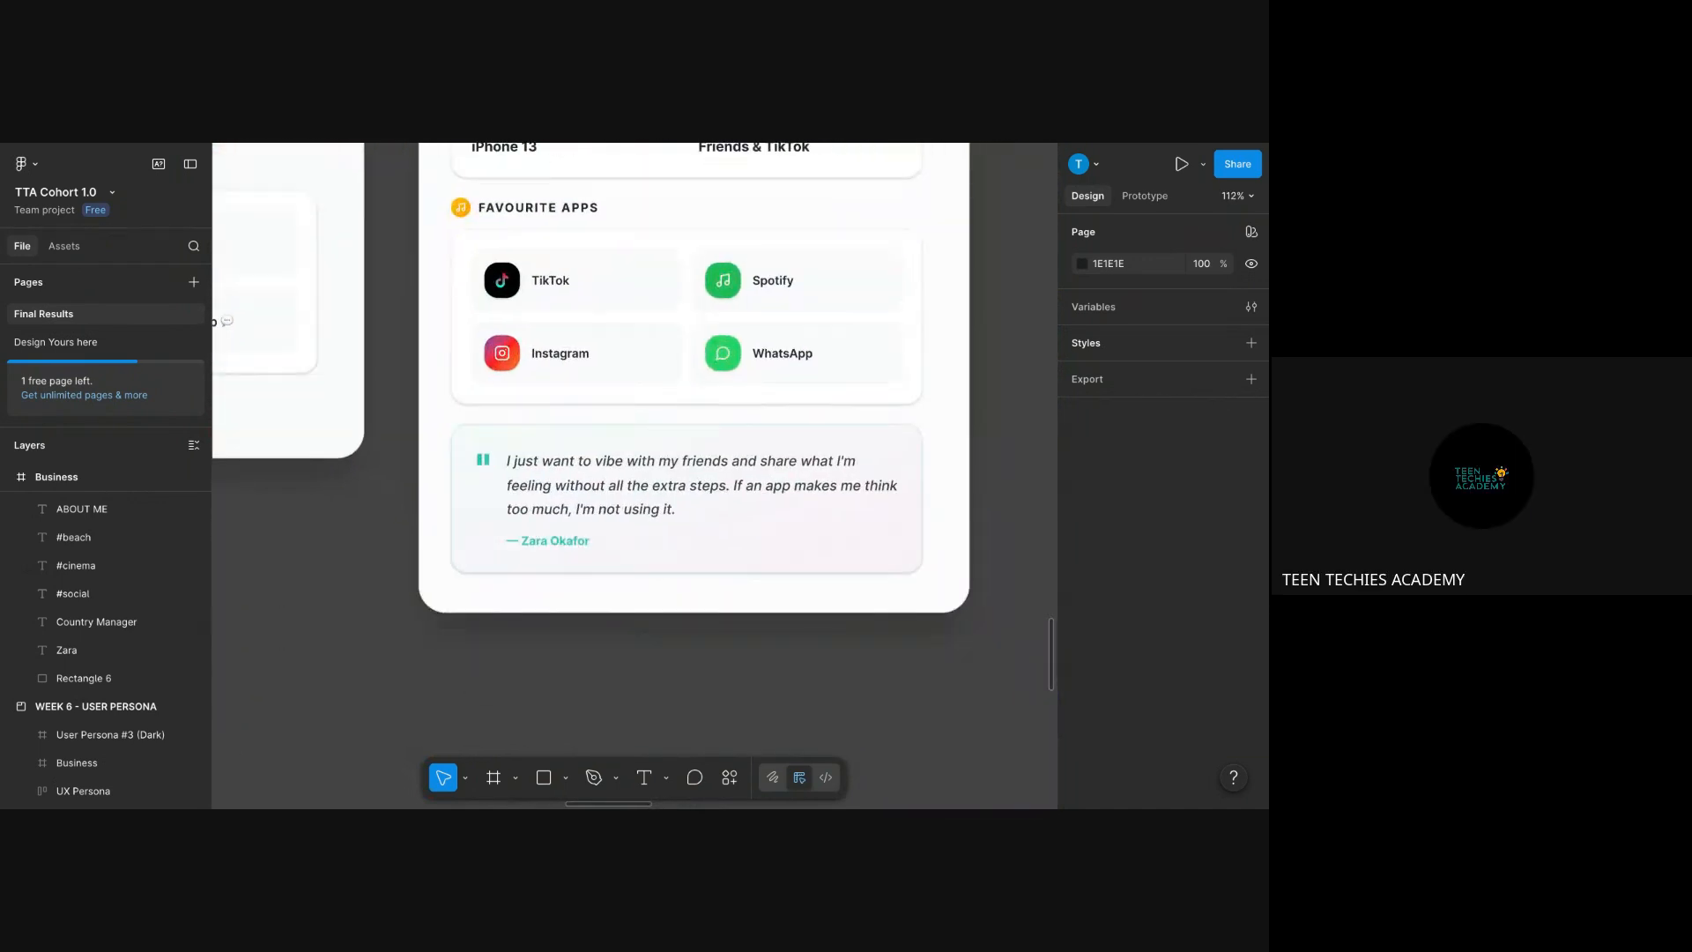
{"action": "scroll", "coordinate": [605, 462], "scroll_direction": "right", "scroll_amount": 2}
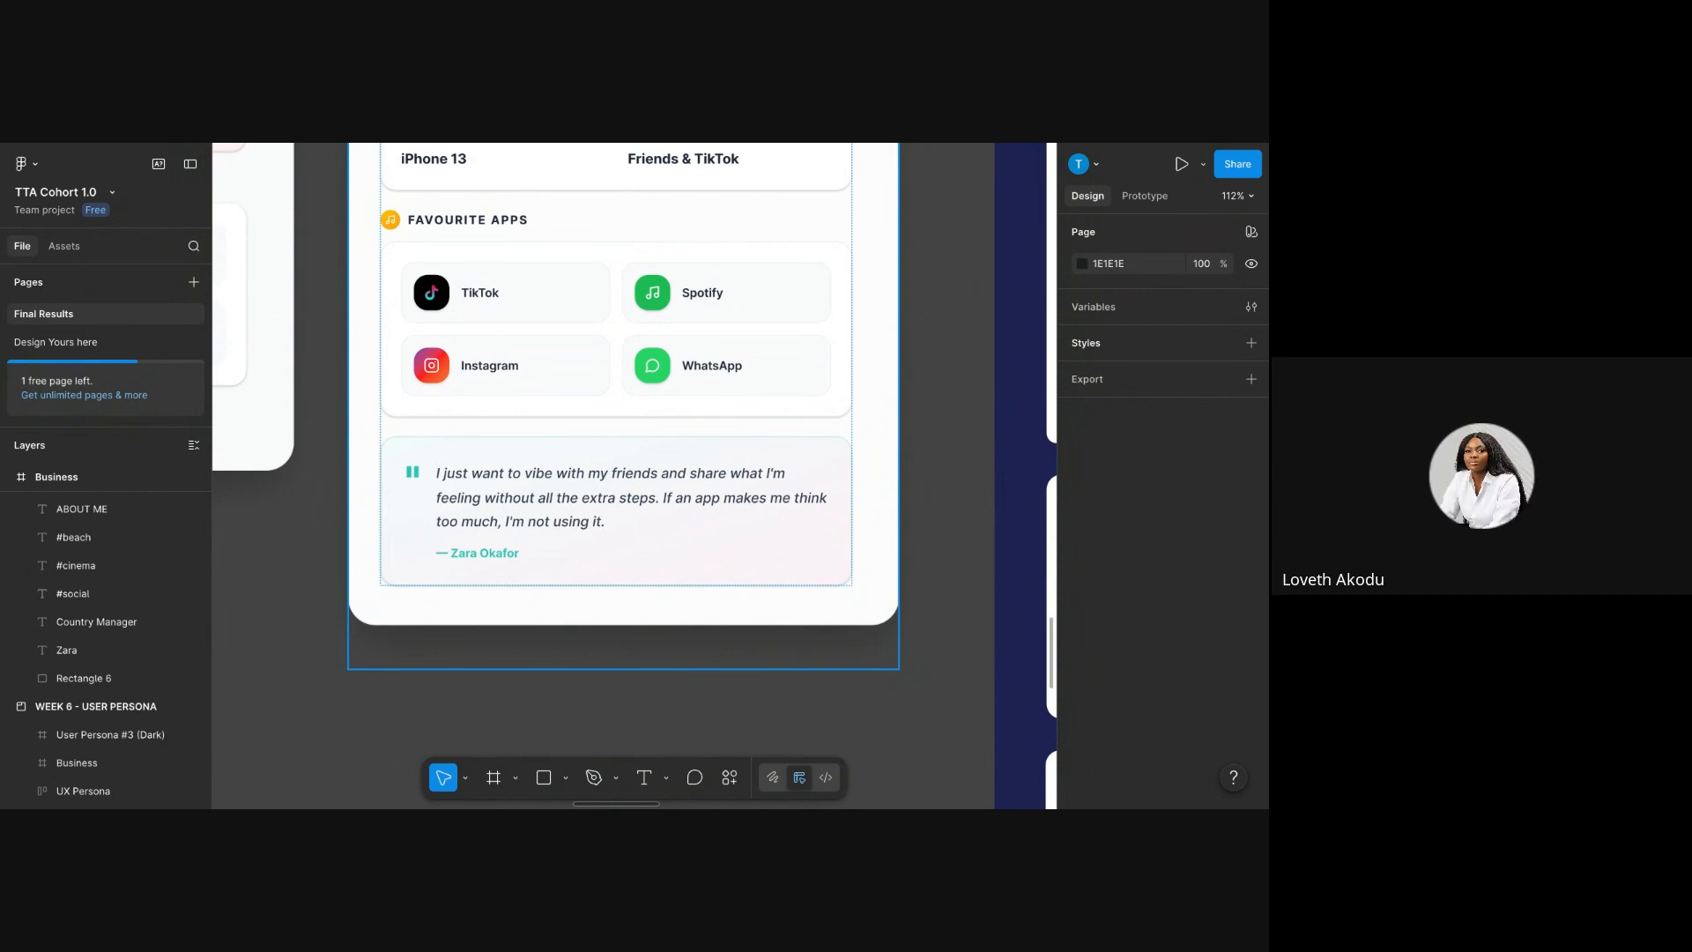
{"action": "scroll", "coordinate": [476, 550], "scroll_direction": "down", "scroll_amount": 5}
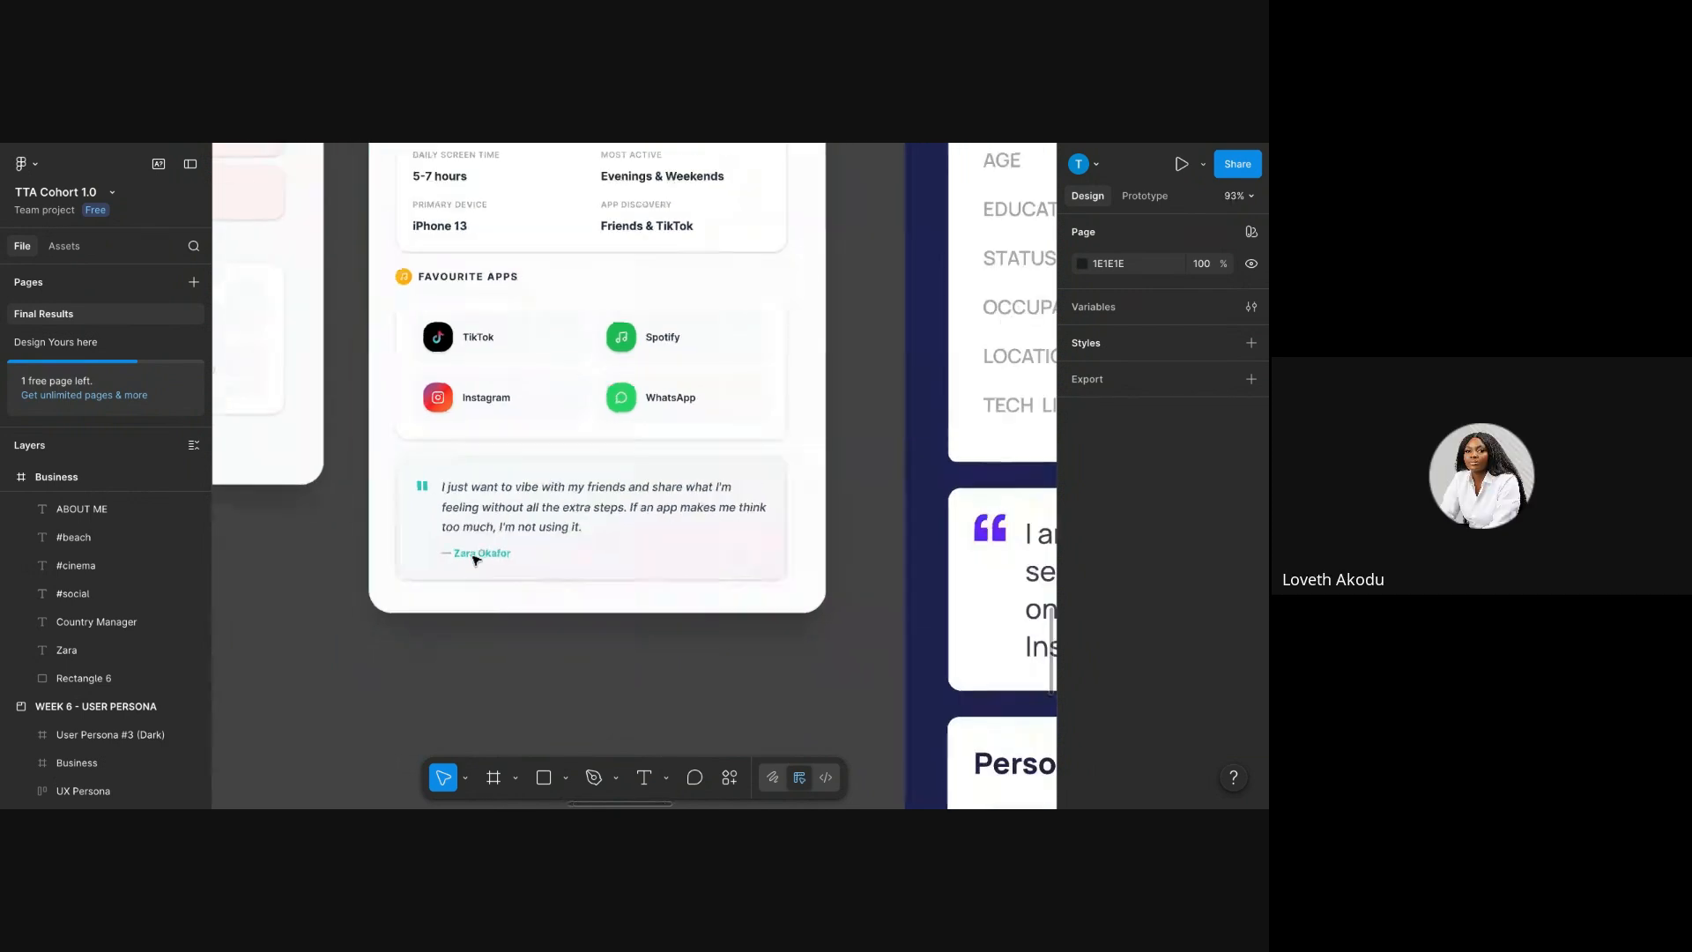
{"action": "scroll", "coordinate": [465, 571], "scroll_direction": "down", "scroll_amount": 2}
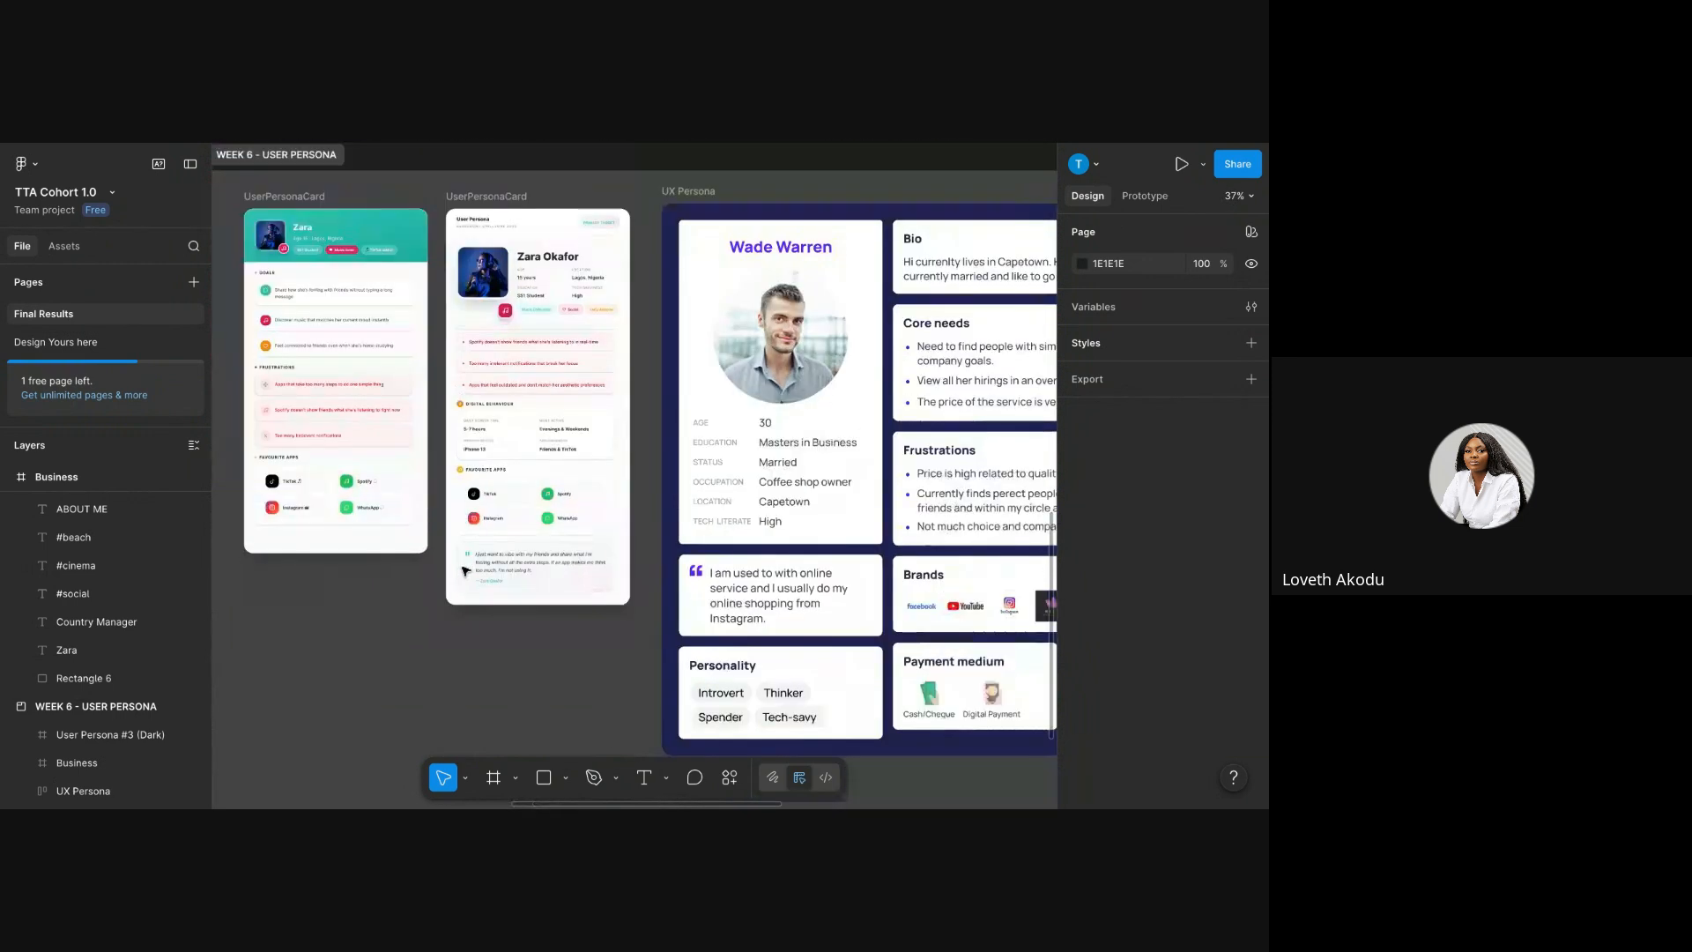
{"action": "scroll", "coordinate": [465, 571], "scroll_direction": "left", "scroll_amount": 1}
{"action": "scroll", "coordinate": [465, 571], "scroll_direction": "up", "scroll_amount": 3}
{"action": "scroll", "coordinate": [465, 571], "scroll_direction": "up", "scroll_amount": 2}
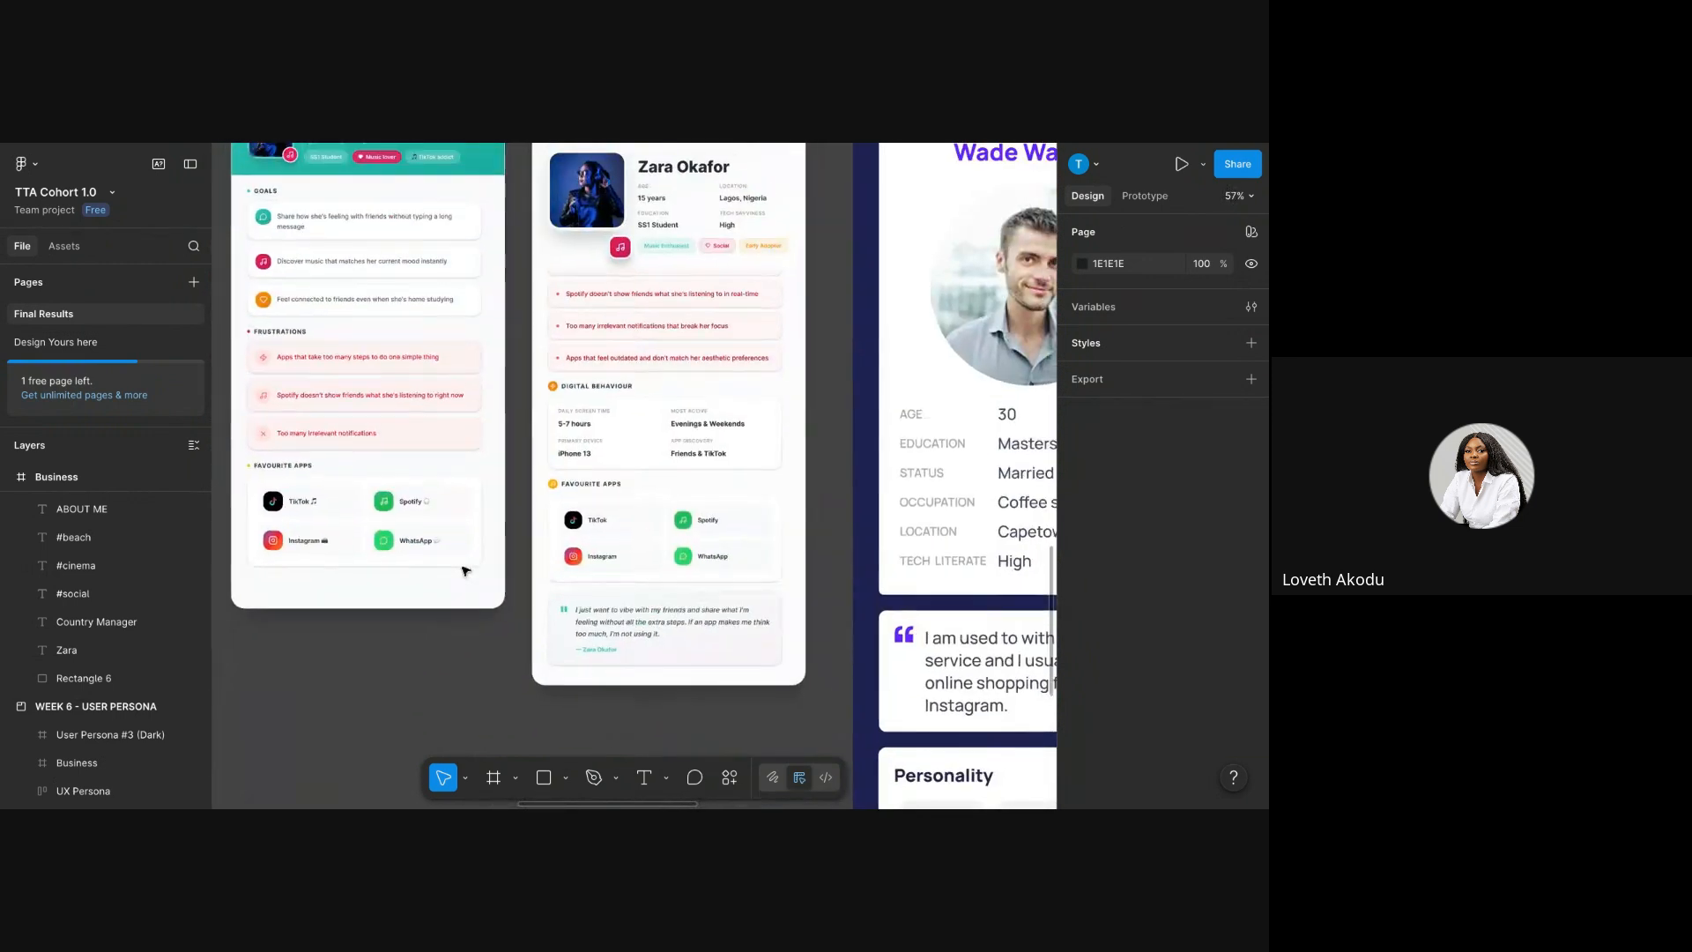
- Paste a copy of the second UserPersonaCard directly beside the adapted Business frame, with their top edges level, at X -3141, Y 2964
{"action": "scroll", "coordinate": [553, 465], "scroll_direction": "down", "scroll_amount": 5}
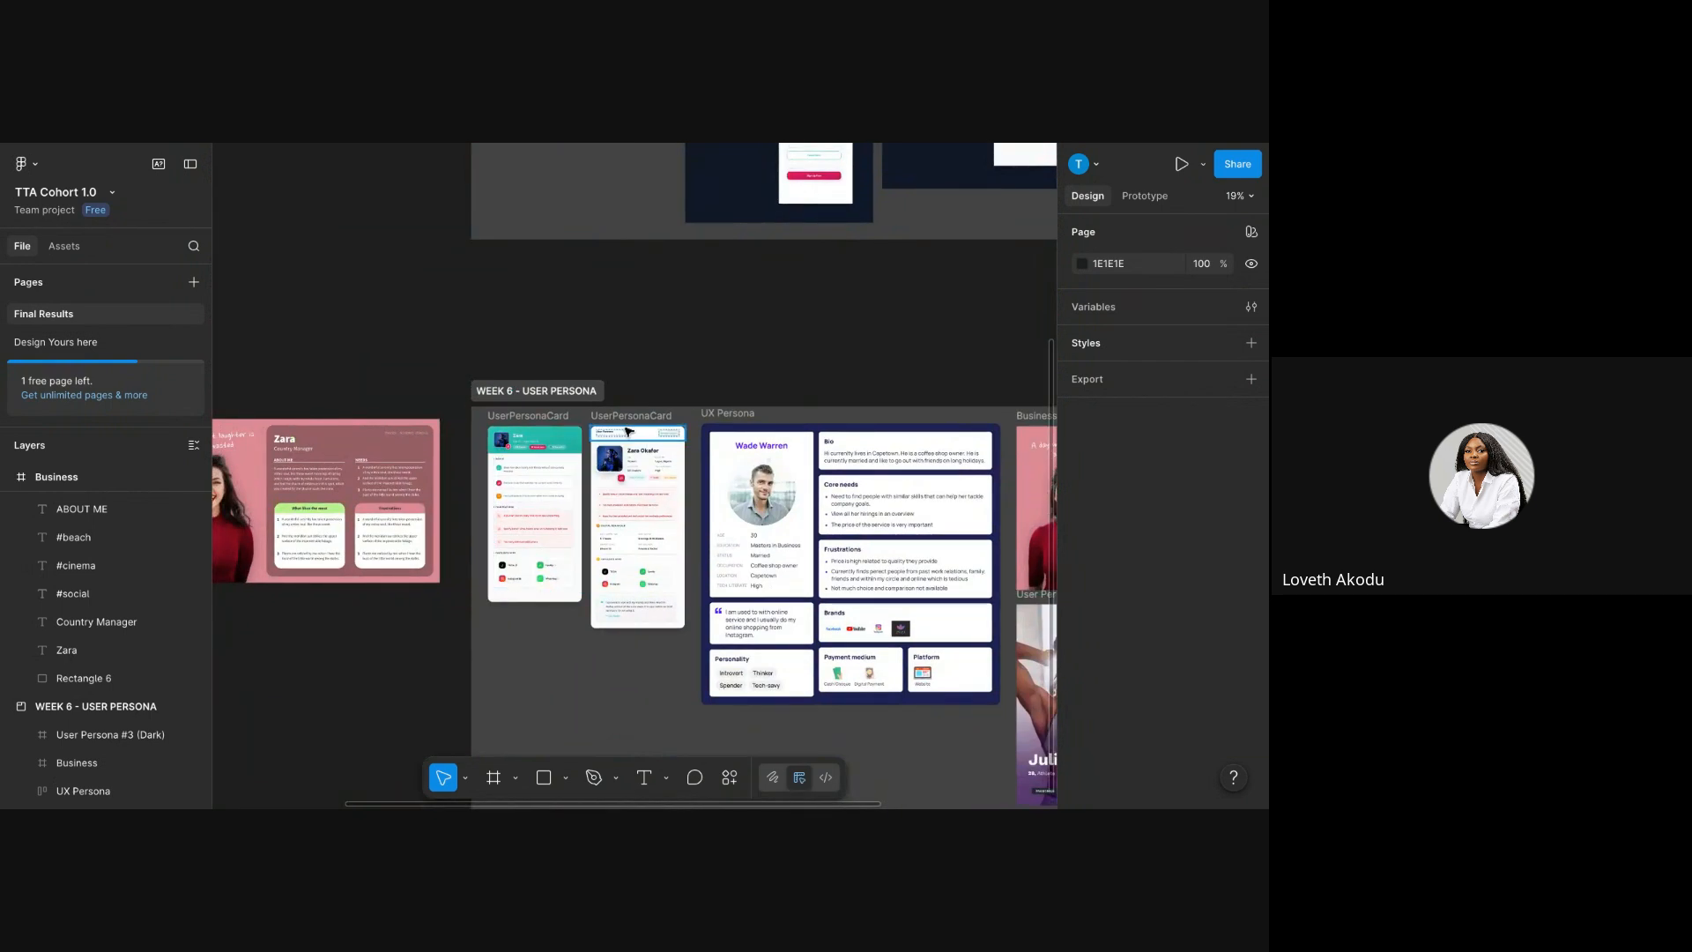
{"action": "left_click", "coordinate": [631, 429]}
{"action": "right_click", "coordinate": [631, 429]}
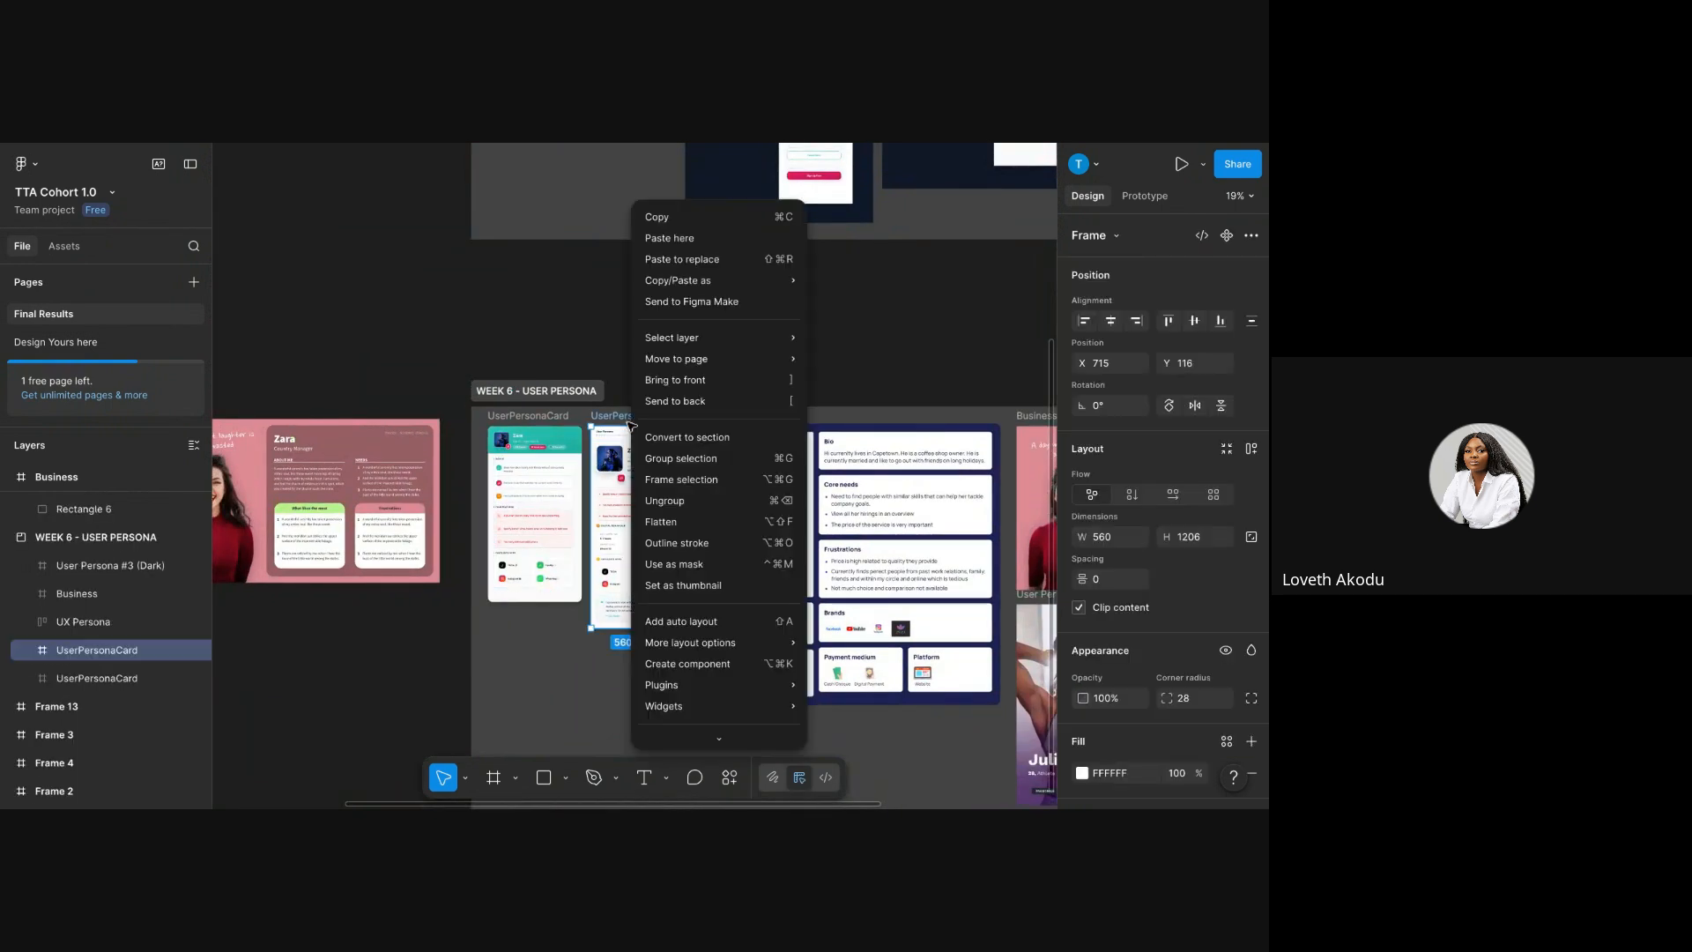
{"action": "left_click", "coordinate": [690, 219]}
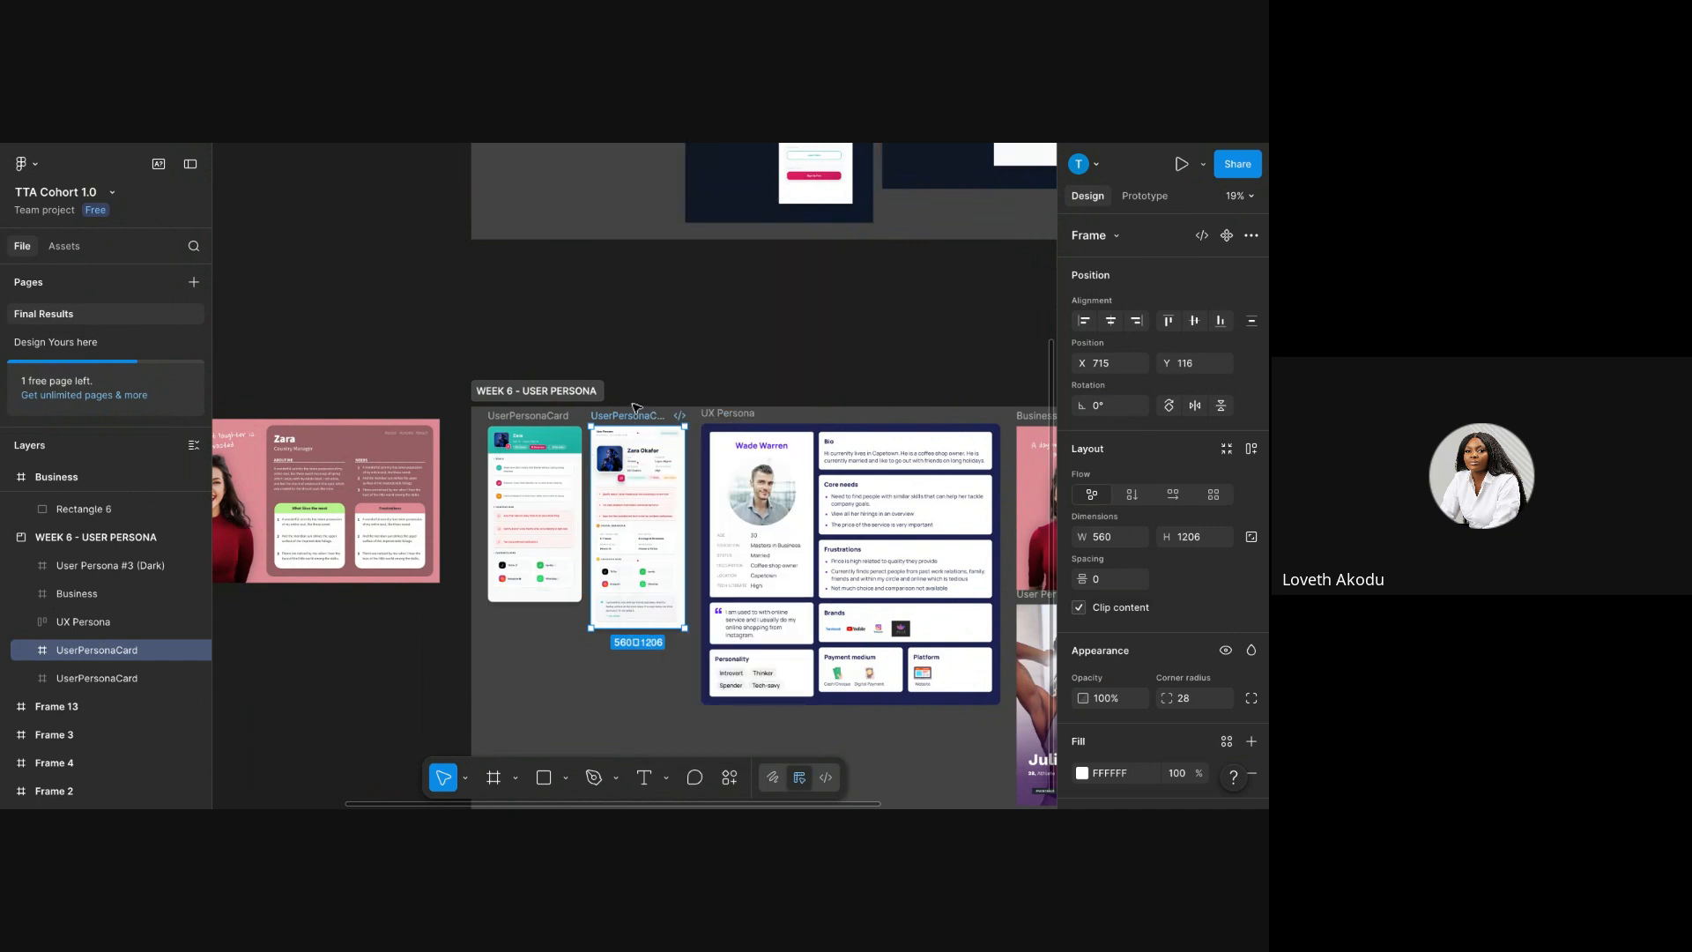
{"action": "right_click", "coordinate": [639, 415]}
{"action": "left_click", "coordinate": [690, 219]}
{"action": "left_click", "coordinate": [520, 342]}
{"action": "scroll", "coordinate": [520, 342], "scroll_direction": "left", "scroll_amount": 5}
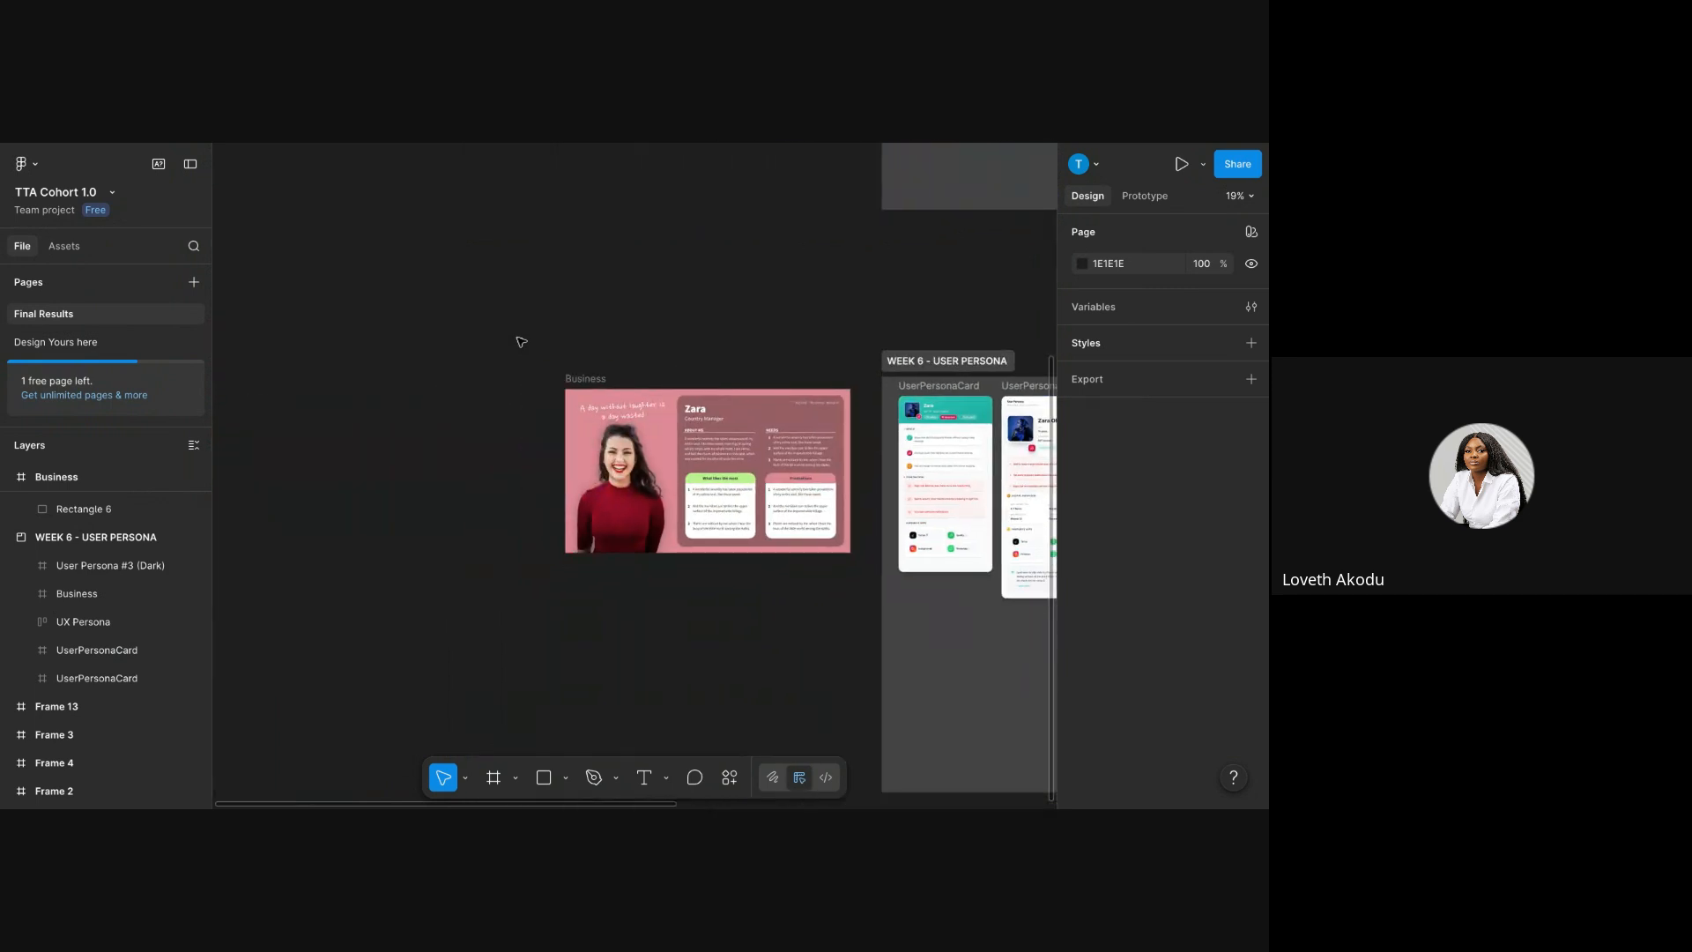
{"action": "right_click", "coordinate": [345, 410]}
{"action": "left_click", "coordinate": [368, 422]}
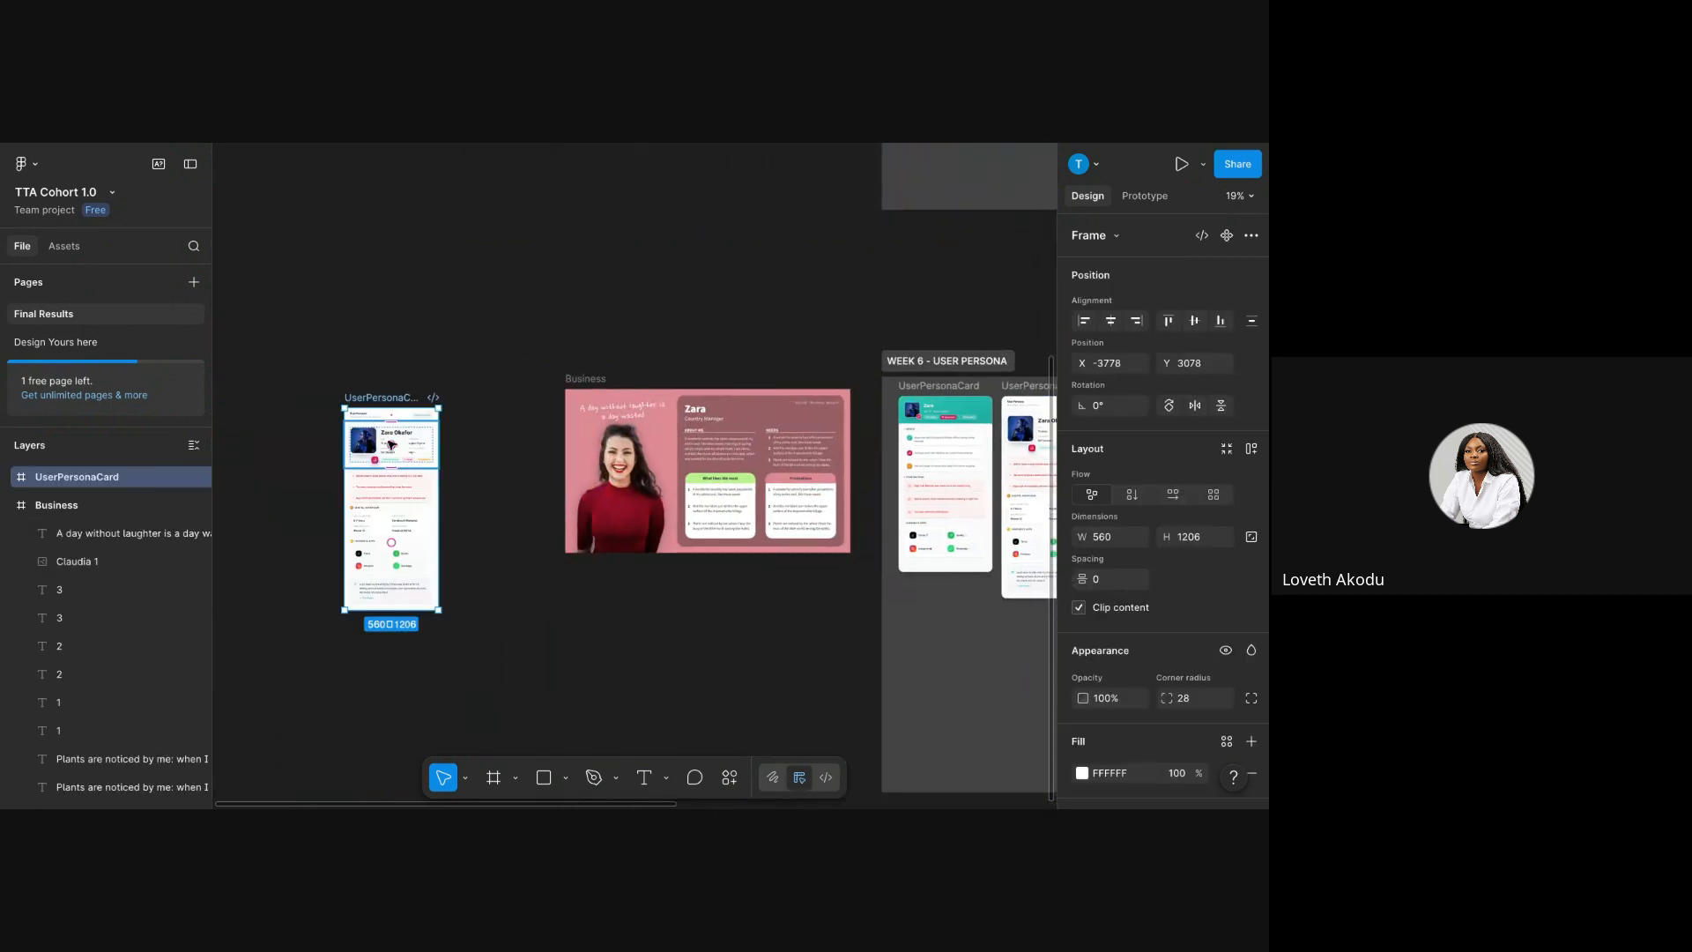
{"action": "left_click_drag", "start_coordinate": [385, 401], "coordinate": [492, 381]}
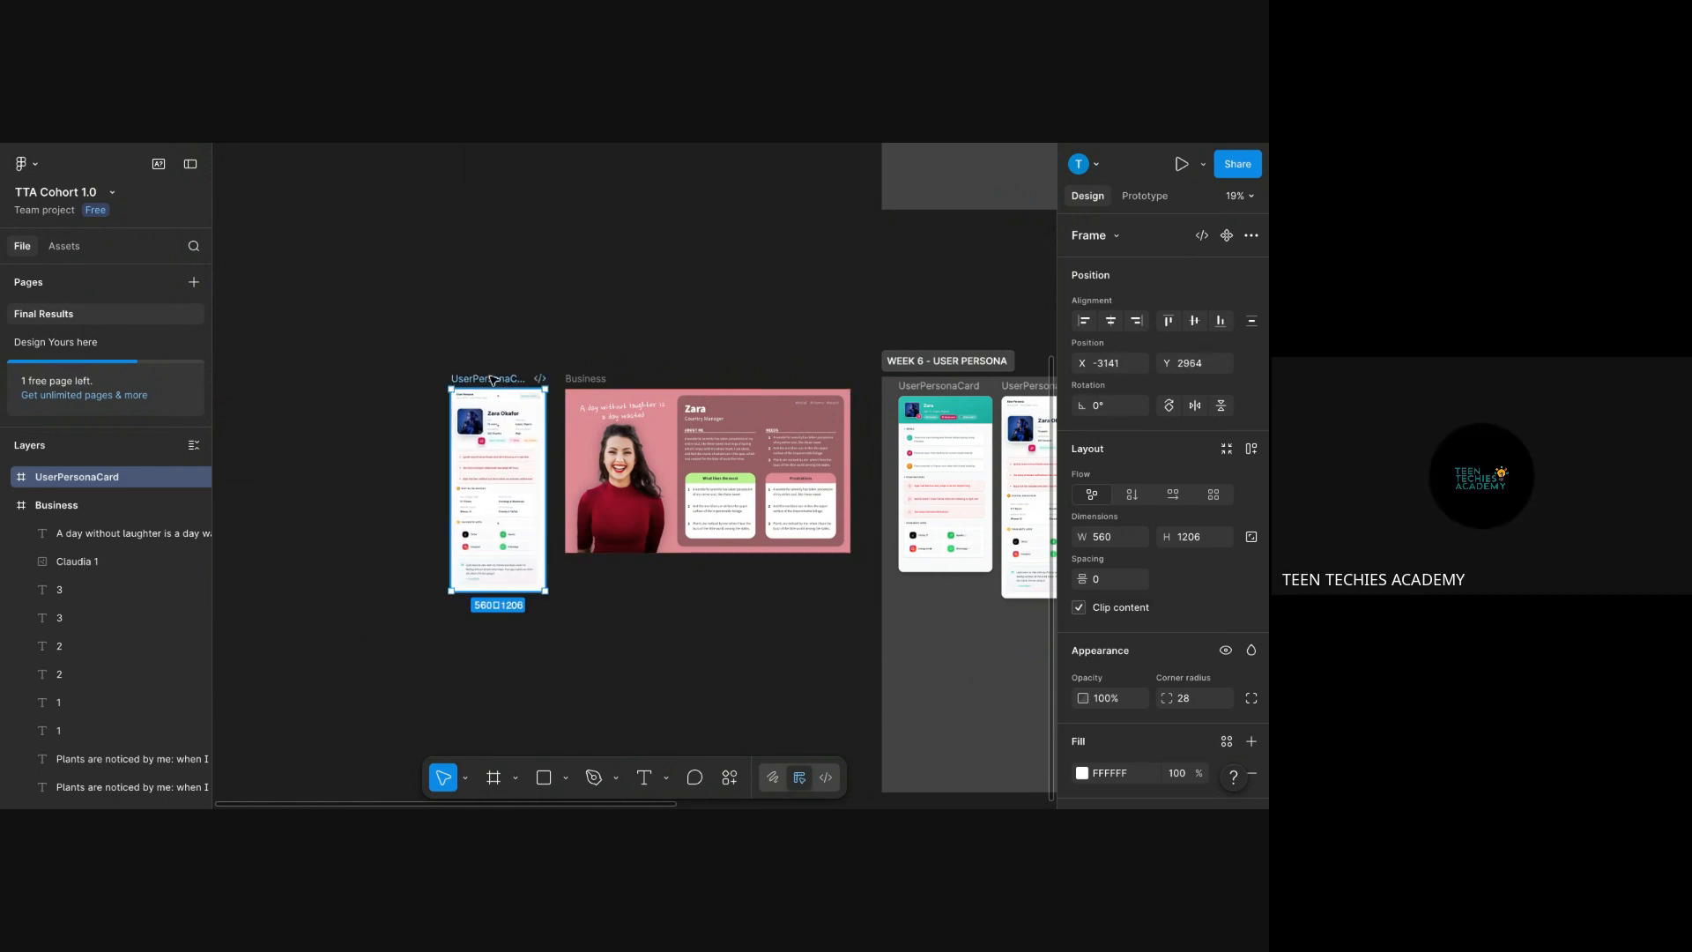
- Replace the Country Manager subtitle in the Business frame with "SS1 Student" from the copied UserPersonaCard, keeping the subtitle's style
{"action": "scroll", "coordinate": [492, 381], "scroll_direction": "up", "scroll_amount": 6}
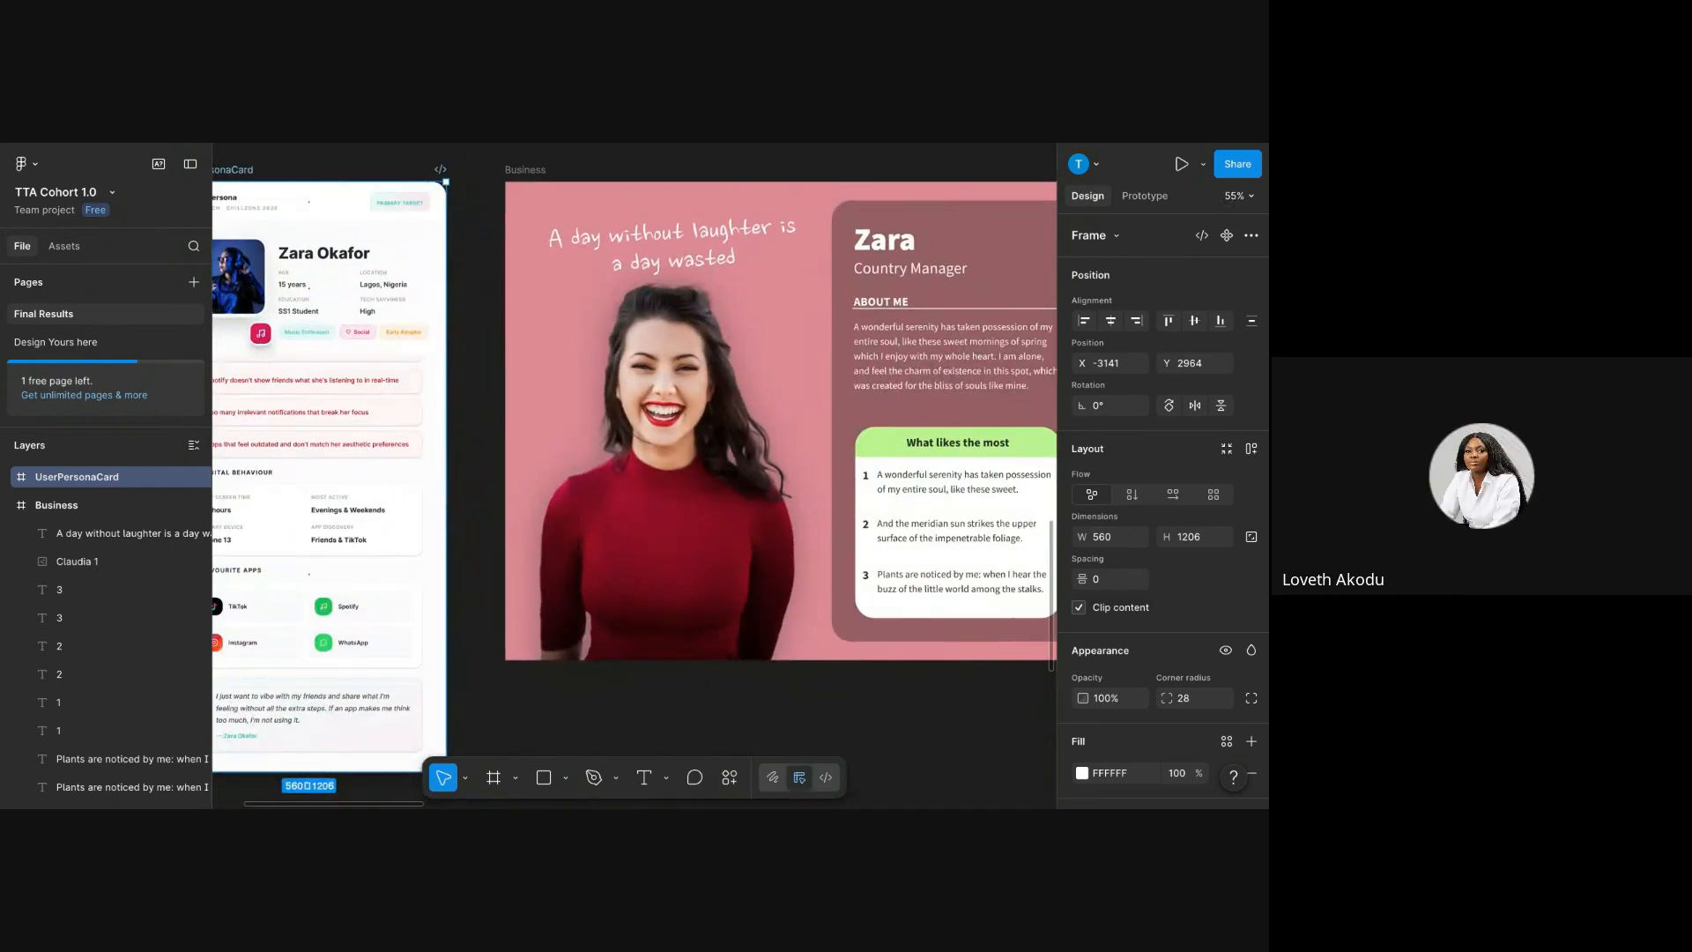
{"action": "scroll", "coordinate": [491, 381], "scroll_direction": "left", "scroll_amount": 2}
{"action": "scroll", "coordinate": [492, 380], "scroll_direction": "right", "scroll_amount": 2}
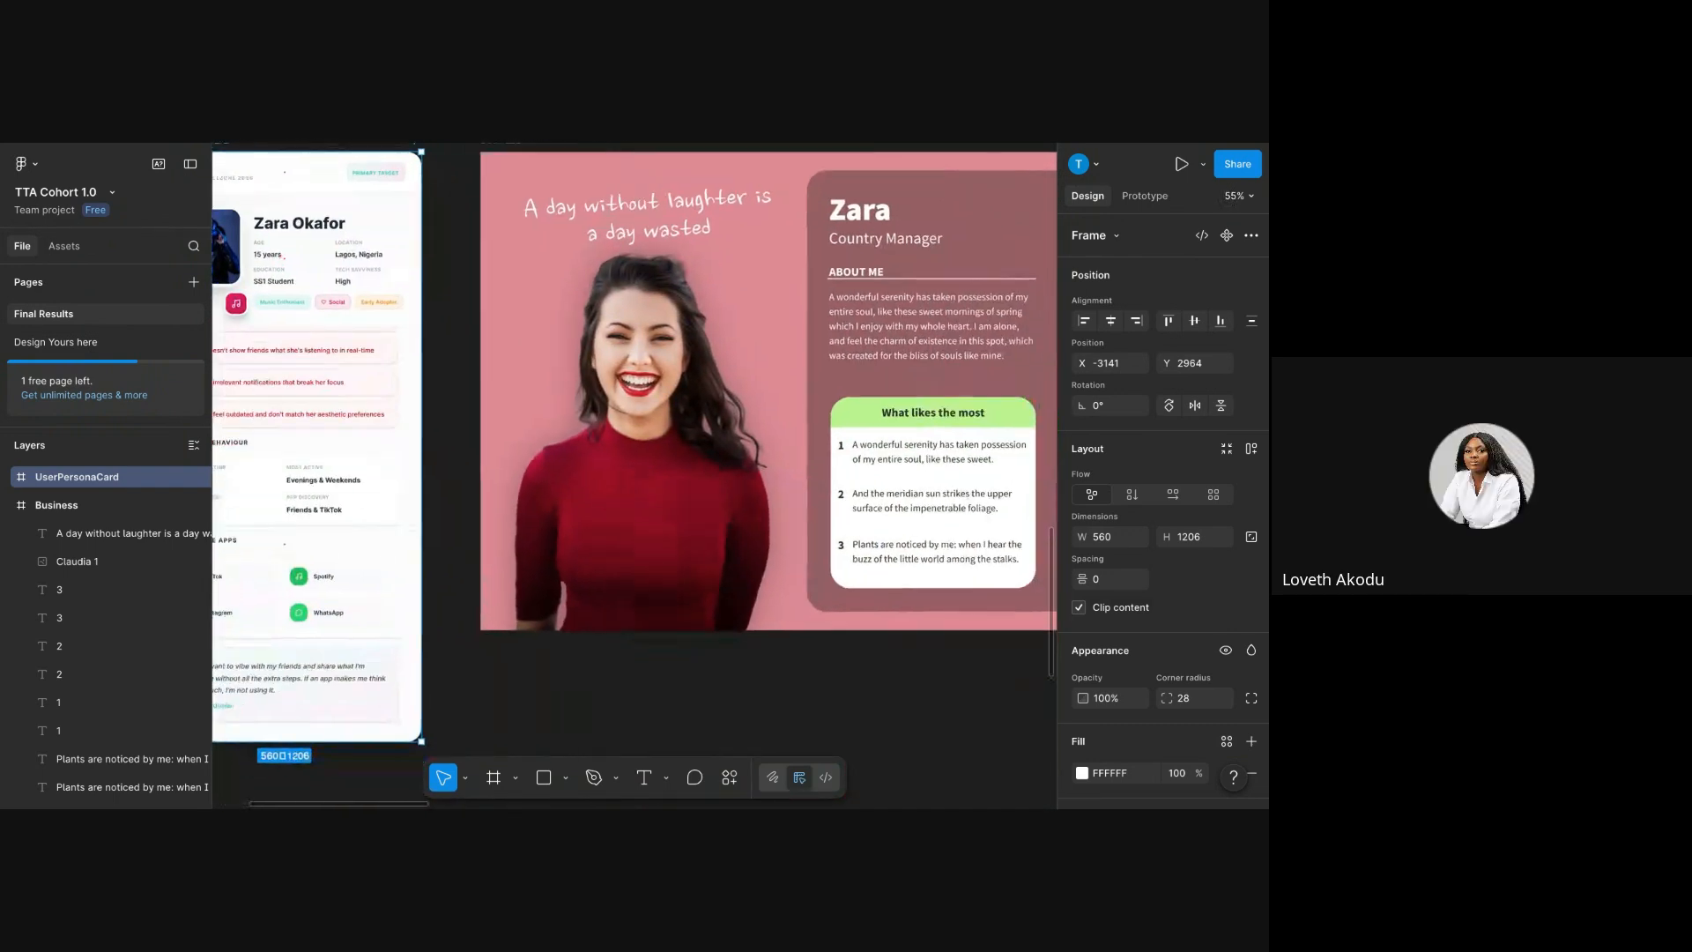
{"action": "scroll", "coordinate": [492, 381], "scroll_direction": "left", "scroll_amount": 1}
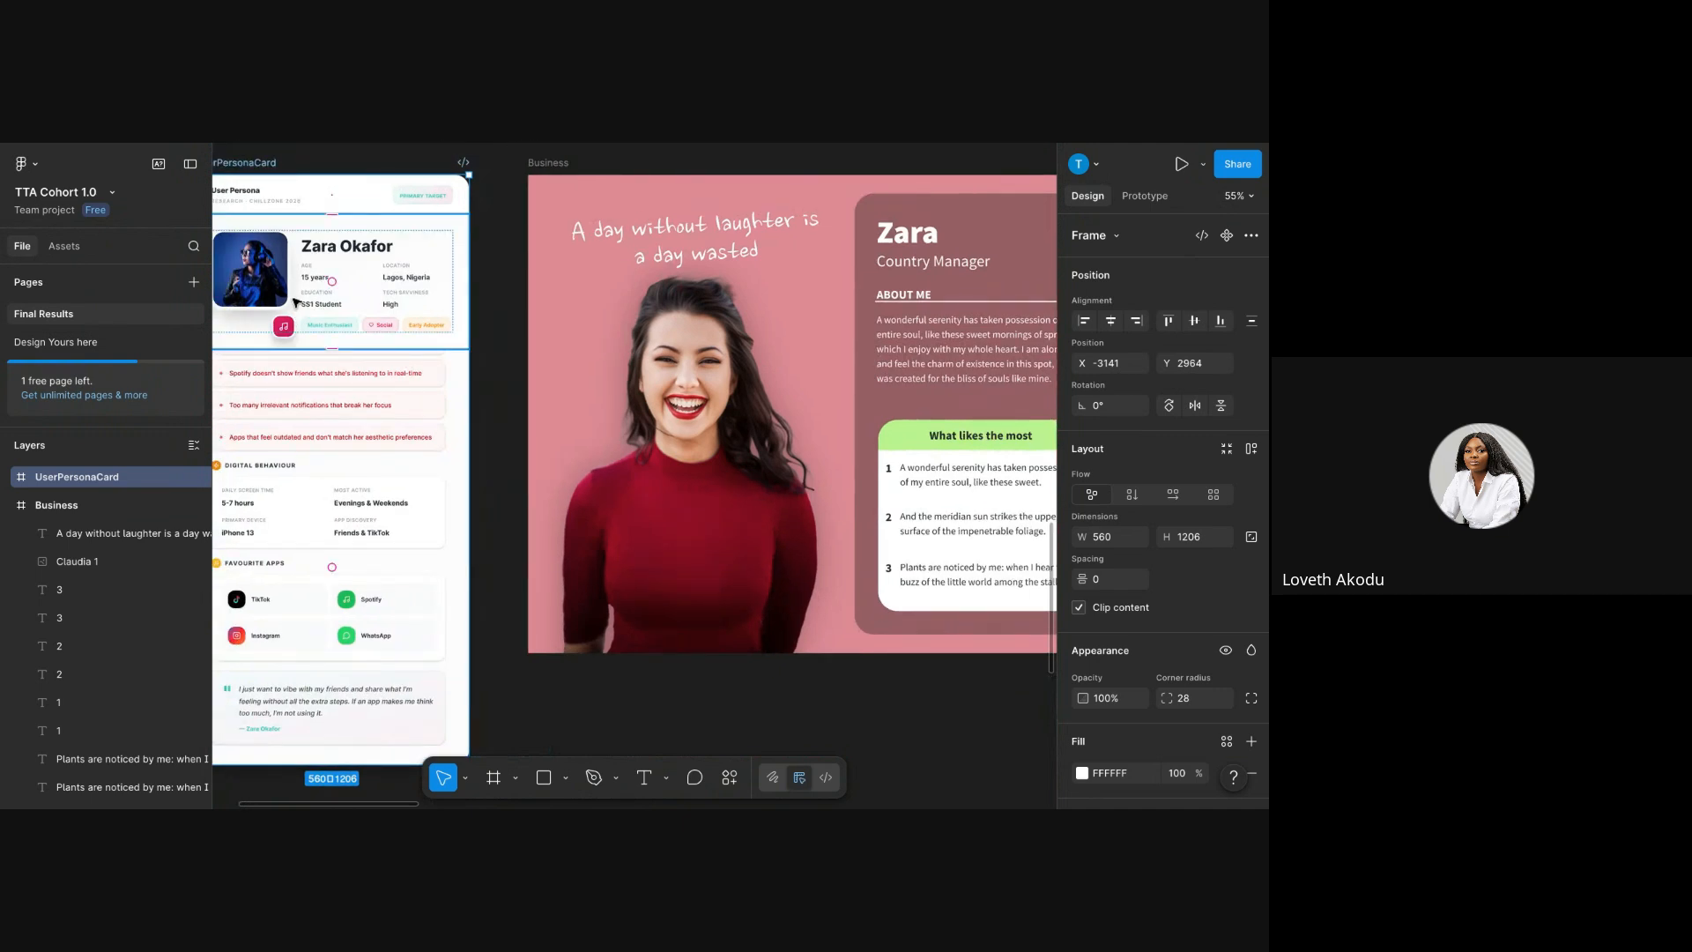
{"action": "double_click", "coordinate": [323, 307]}
{"action": "double_click", "coordinate": [322, 307]}
{"action": "double_click", "coordinate": [322, 307]}
{"action": "double_click", "coordinate": [323, 307]}
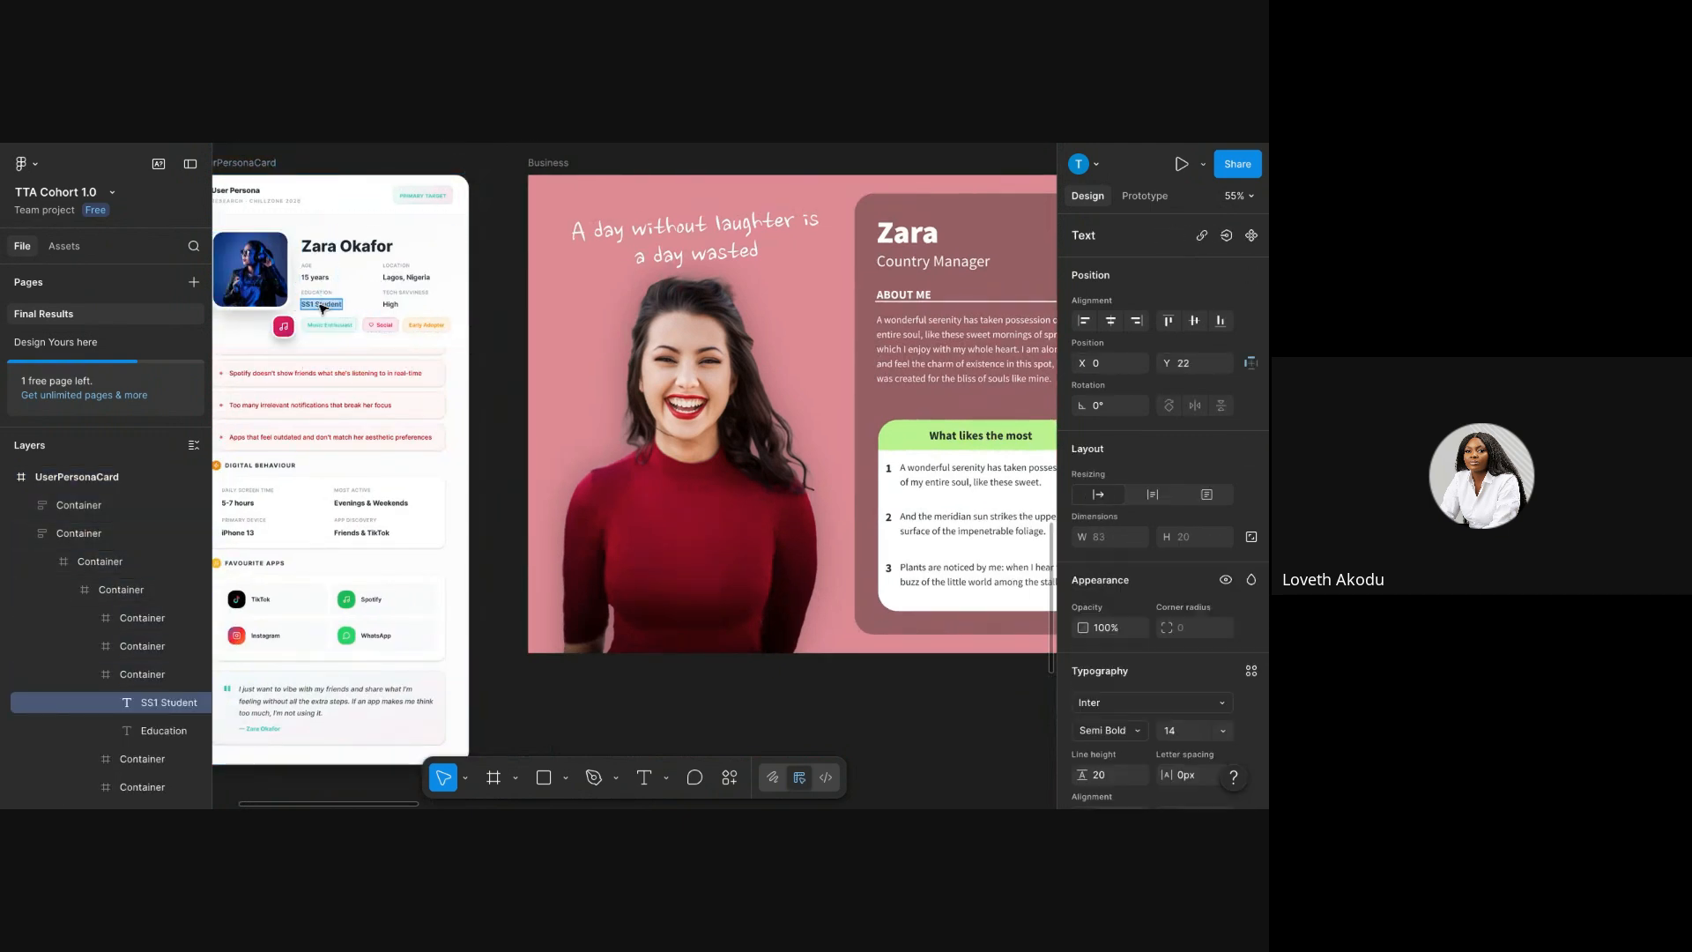
{"action": "right_click", "coordinate": [322, 306]}
{"action": "left_click", "coordinate": [347, 319]}
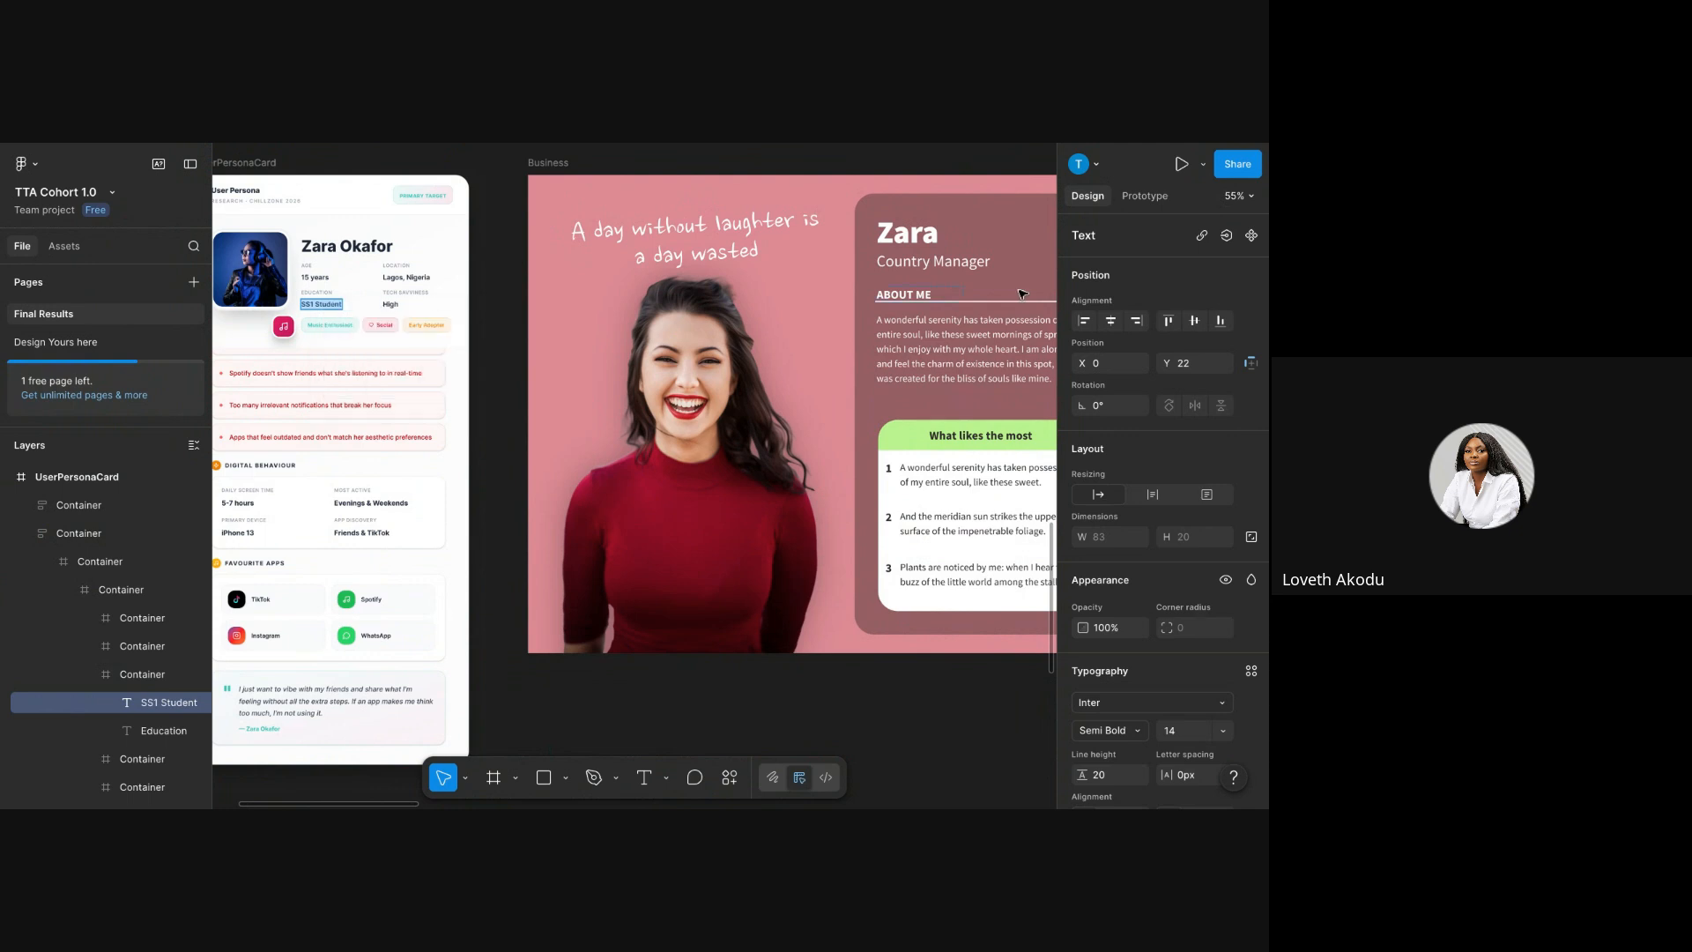
{"action": "double_click", "coordinate": [952, 264]}
{"action": "right_click", "coordinate": [954, 264]}
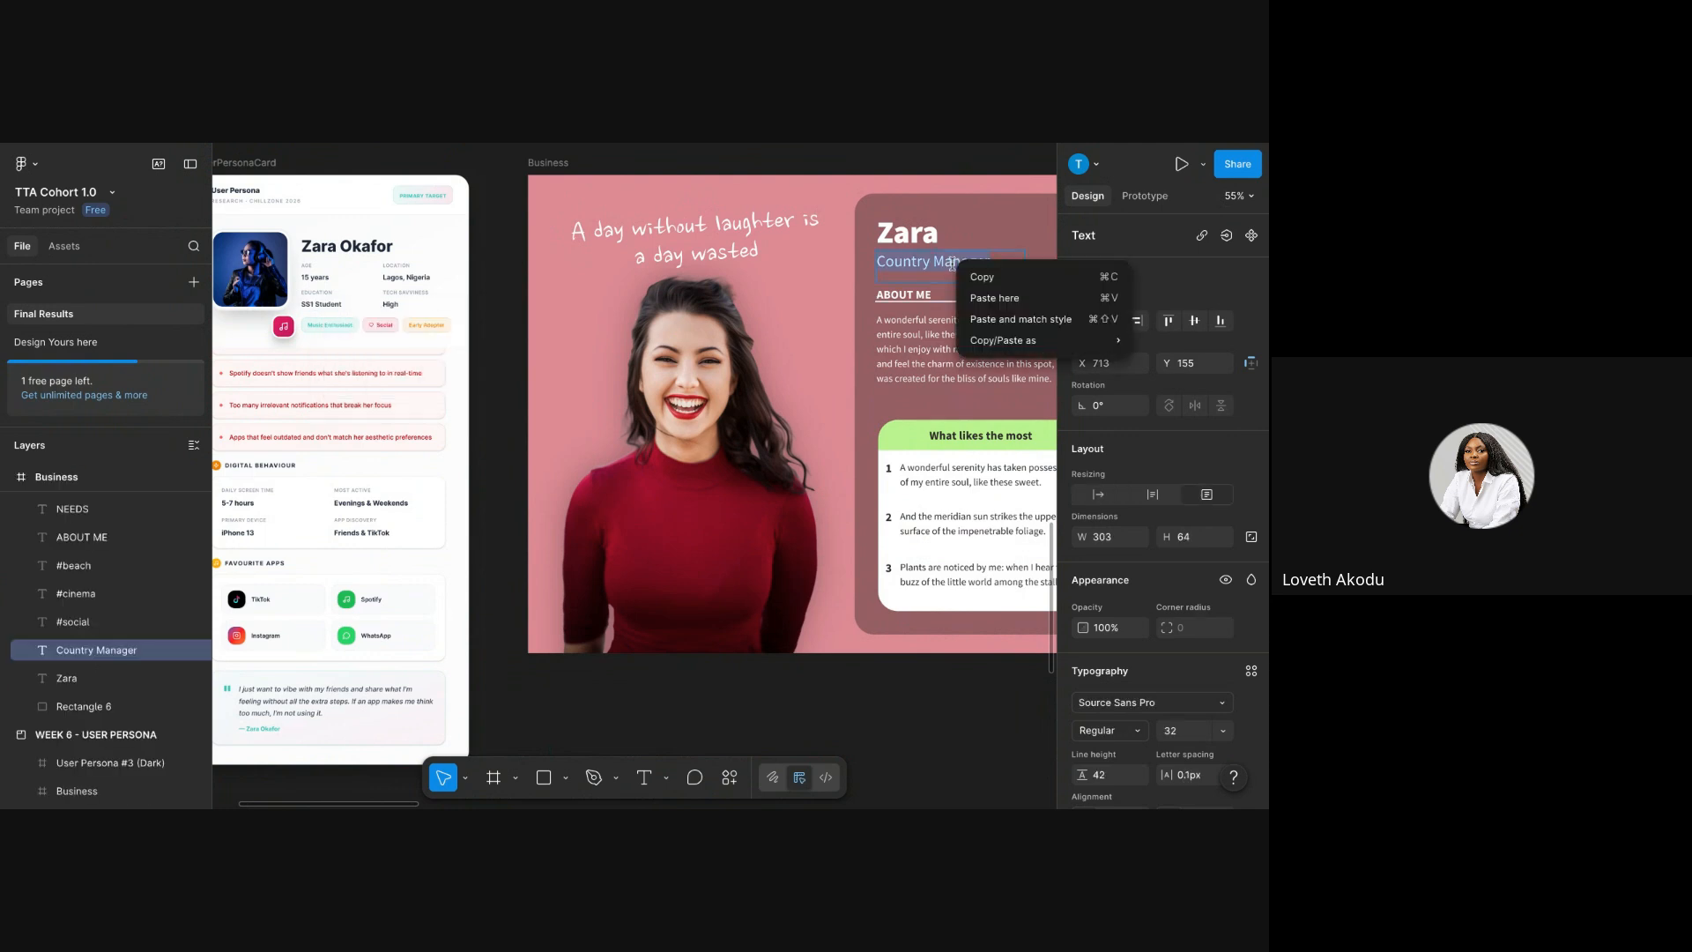
{"action": "left_click", "coordinate": [978, 319]}
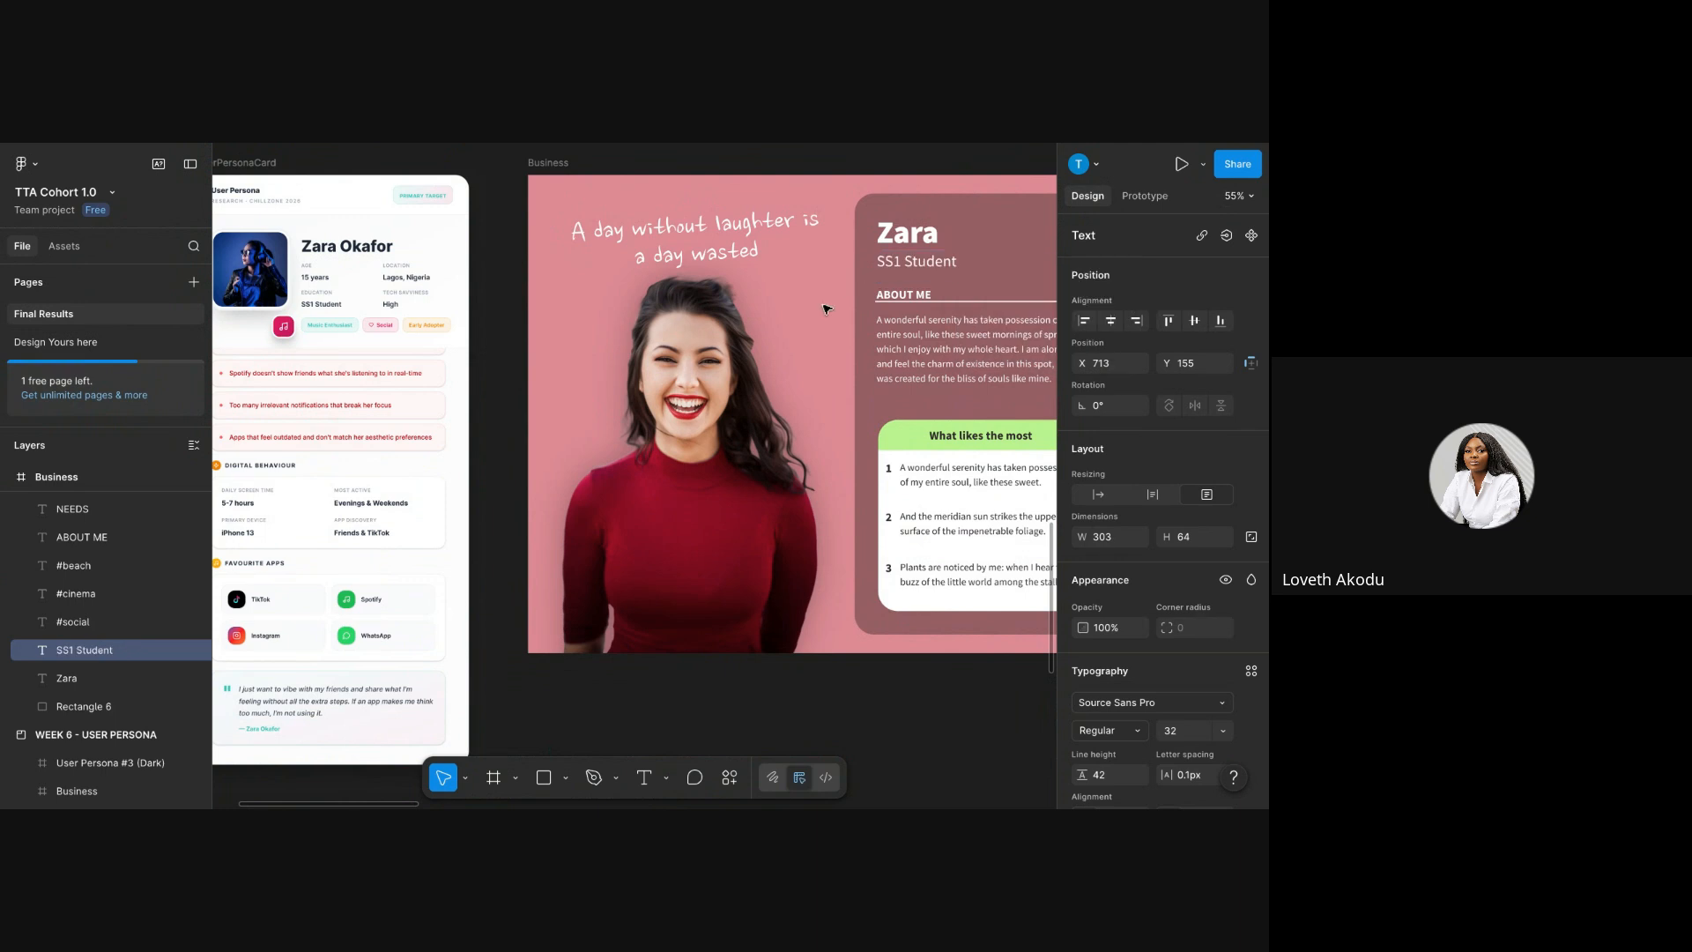
- Change the #social tag to "#Music Enthusiast" using the copied card's tag text, and set its text box to auto width
{"action": "scroll", "coordinate": [826, 309], "scroll_direction": "down", "scroll_amount": 5, "text": "ctrl"}
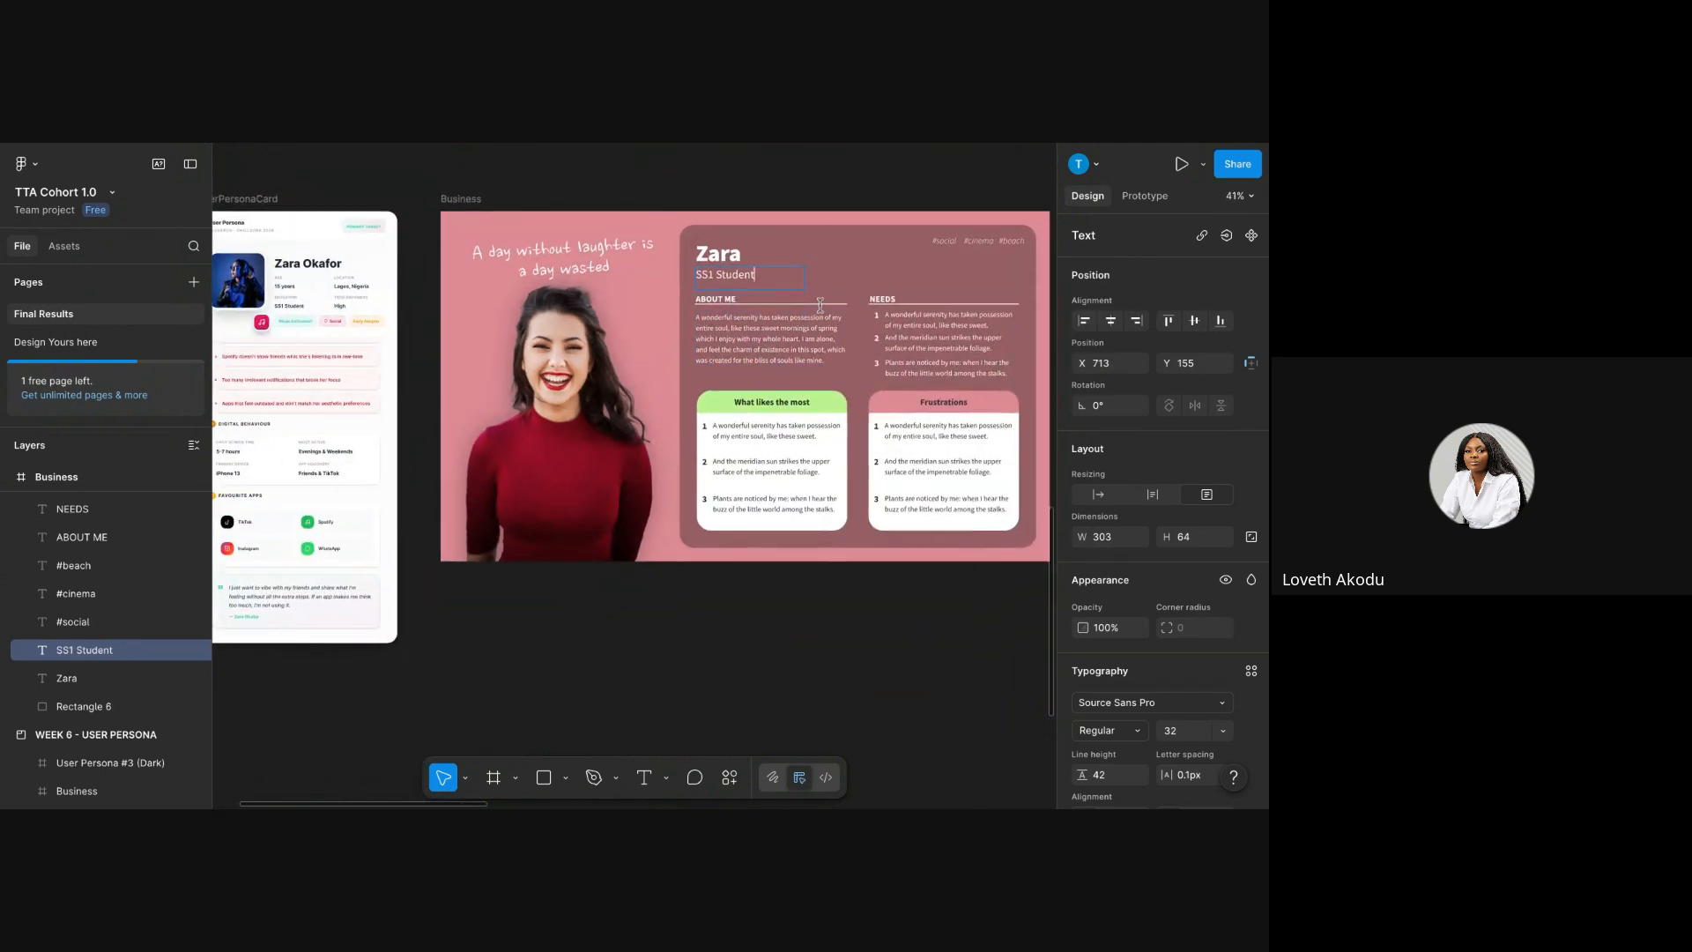
{"action": "scroll", "coordinate": [820, 305], "scroll_direction": "up", "scroll_amount": 1}
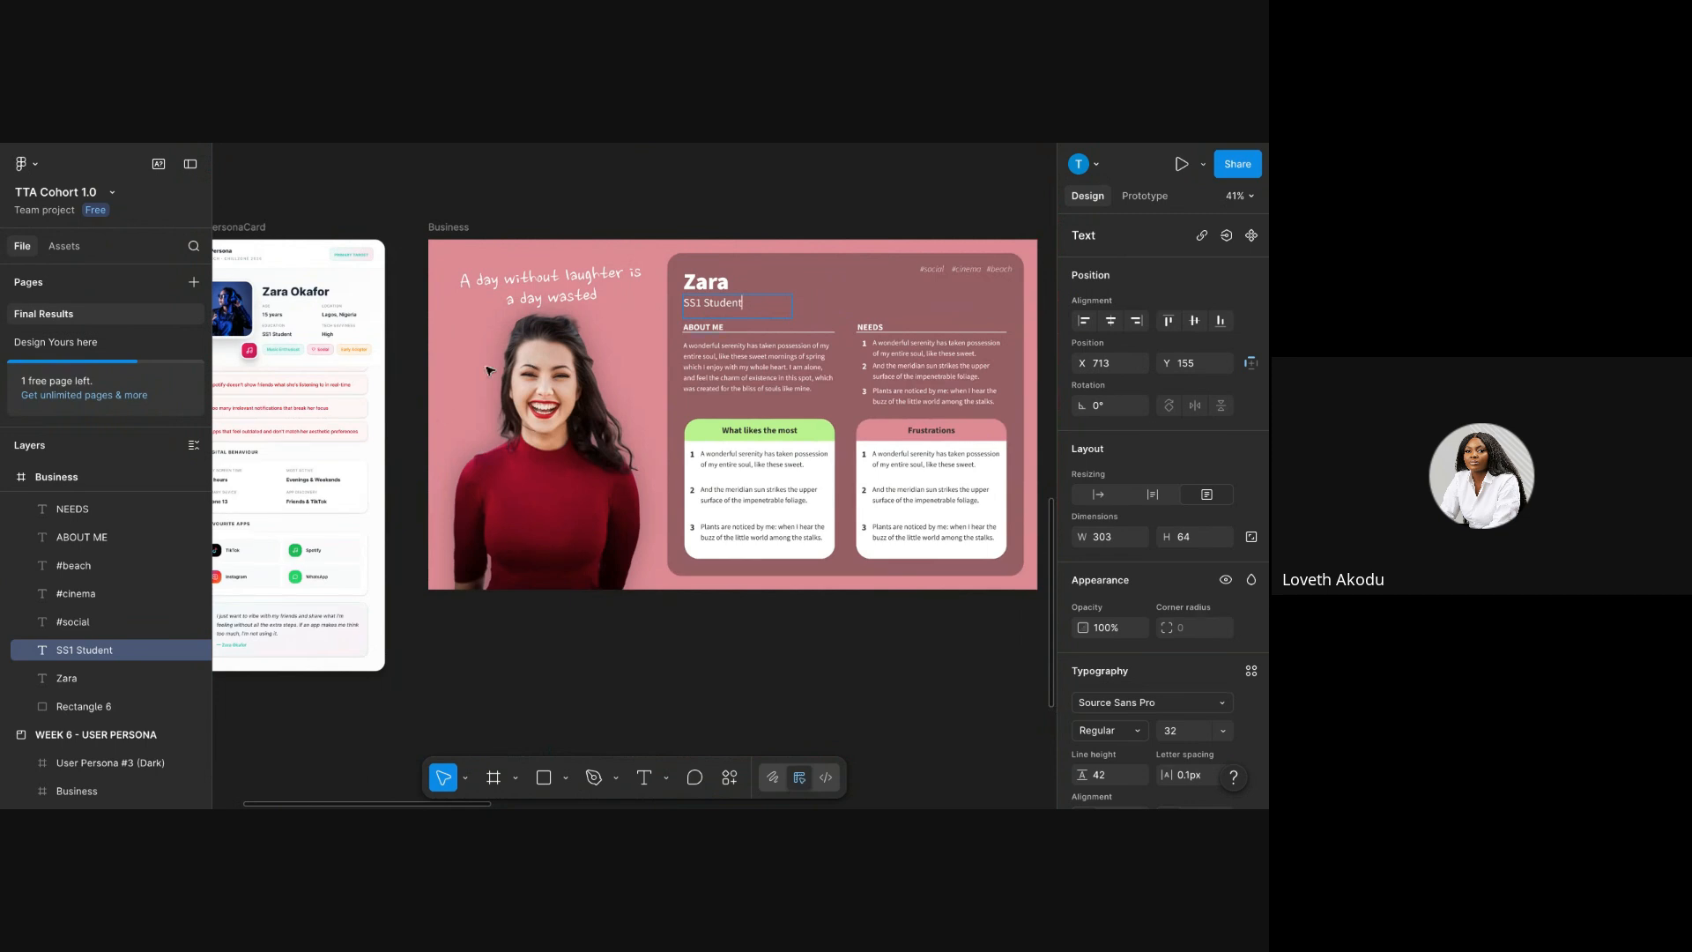
{"action": "left_click", "coordinate": [278, 350]}
{"action": "right_click", "coordinate": [277, 350]}
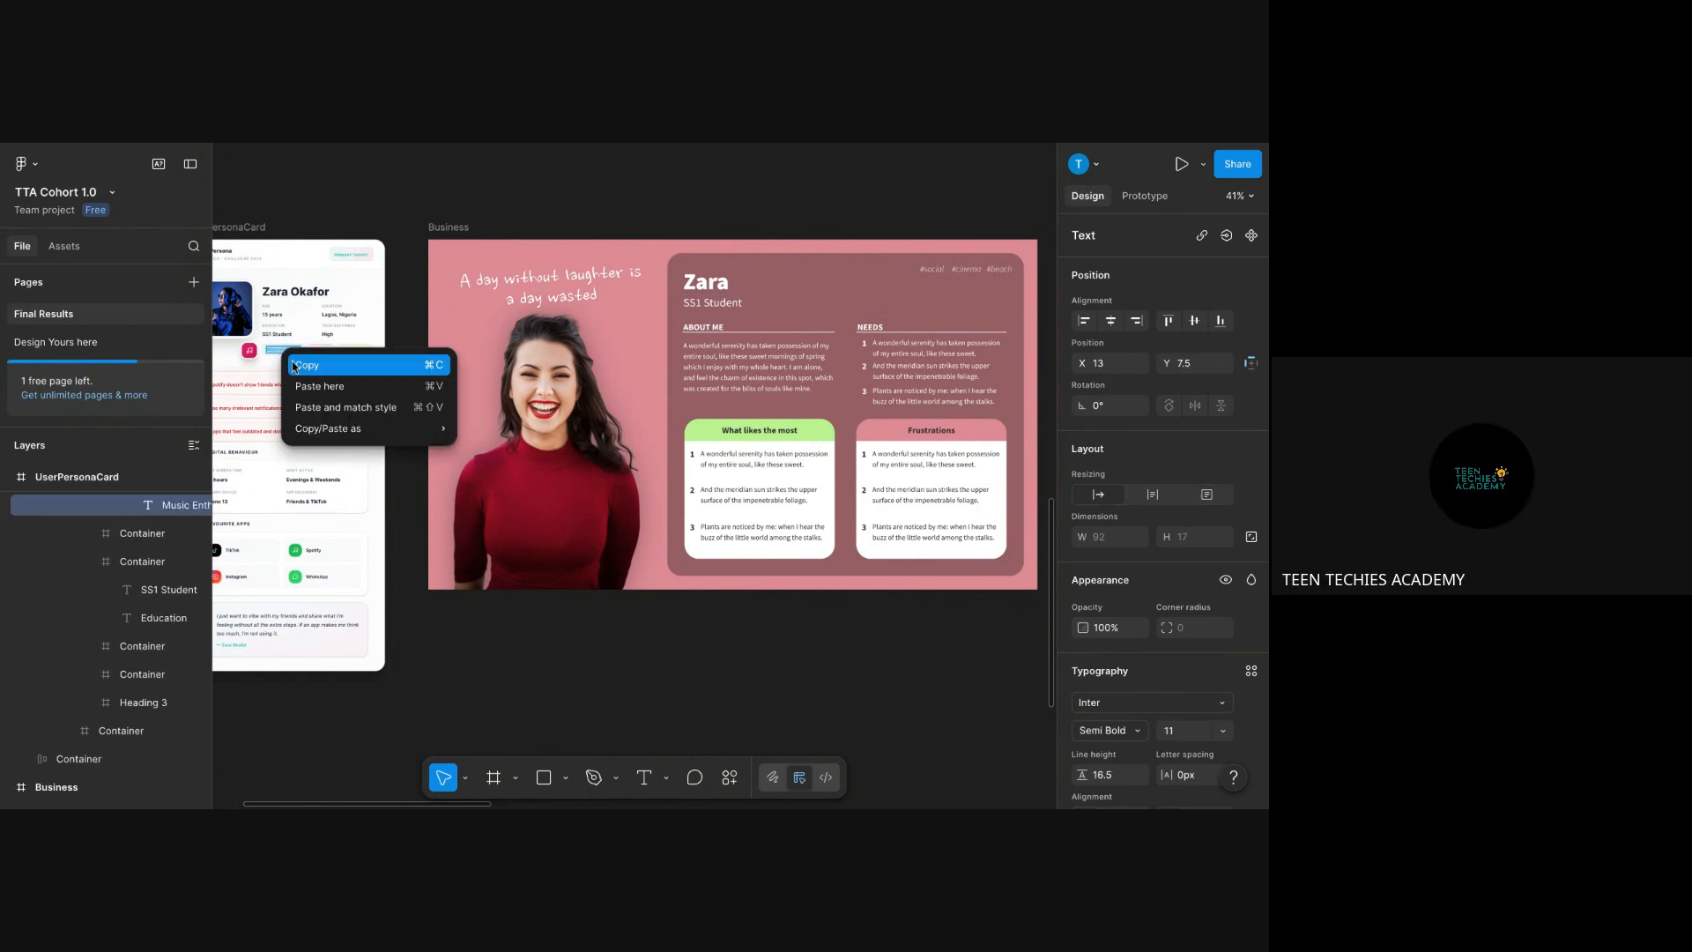
{"action": "left_click", "coordinate": [304, 364]}
{"action": "left_click", "coordinate": [932, 268]}
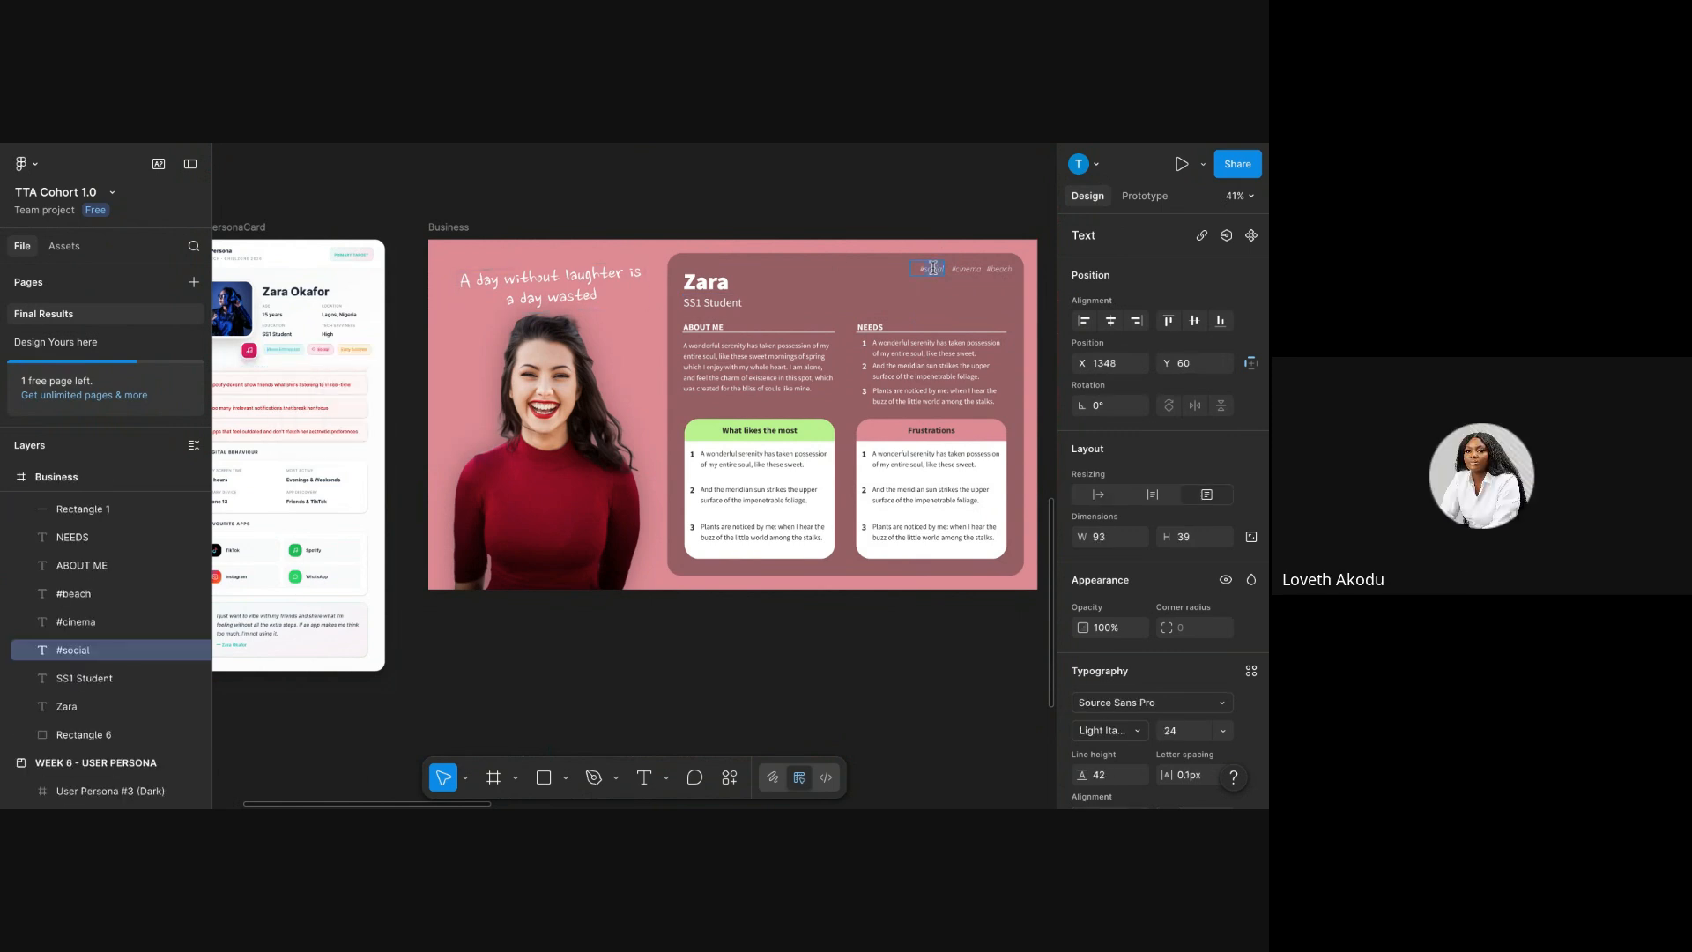
{"action": "right_click", "coordinate": [932, 268]}
{"action": "left_click", "coordinate": [953, 322]}
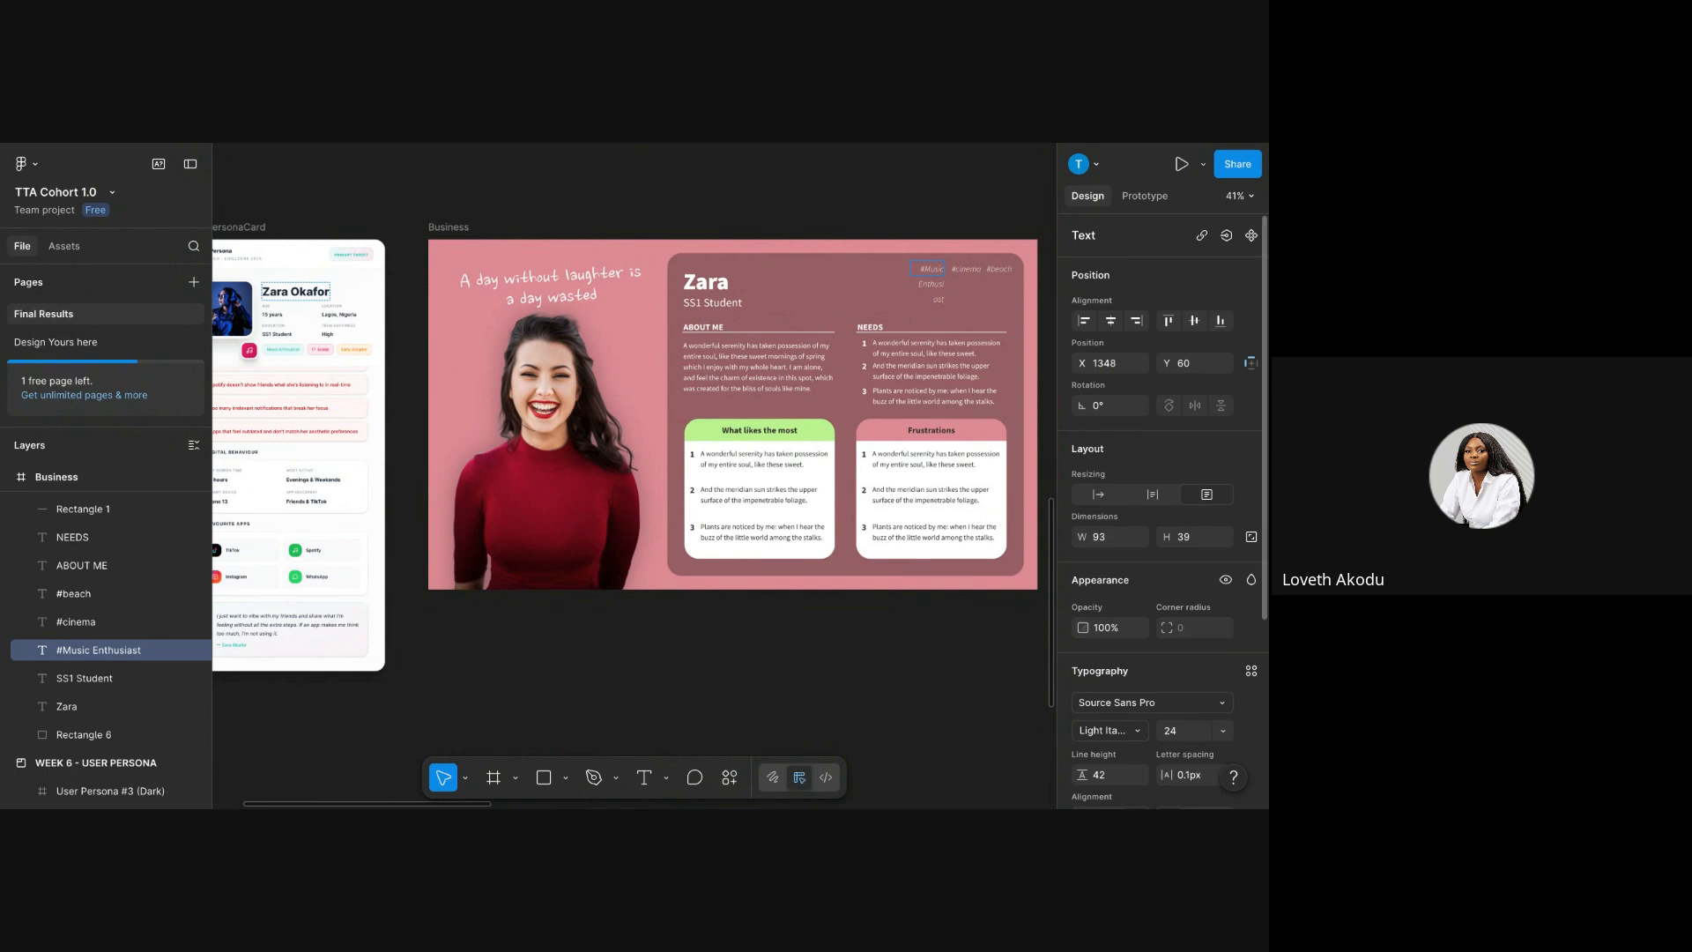
{"action": "left_click", "coordinate": [1098, 494]}
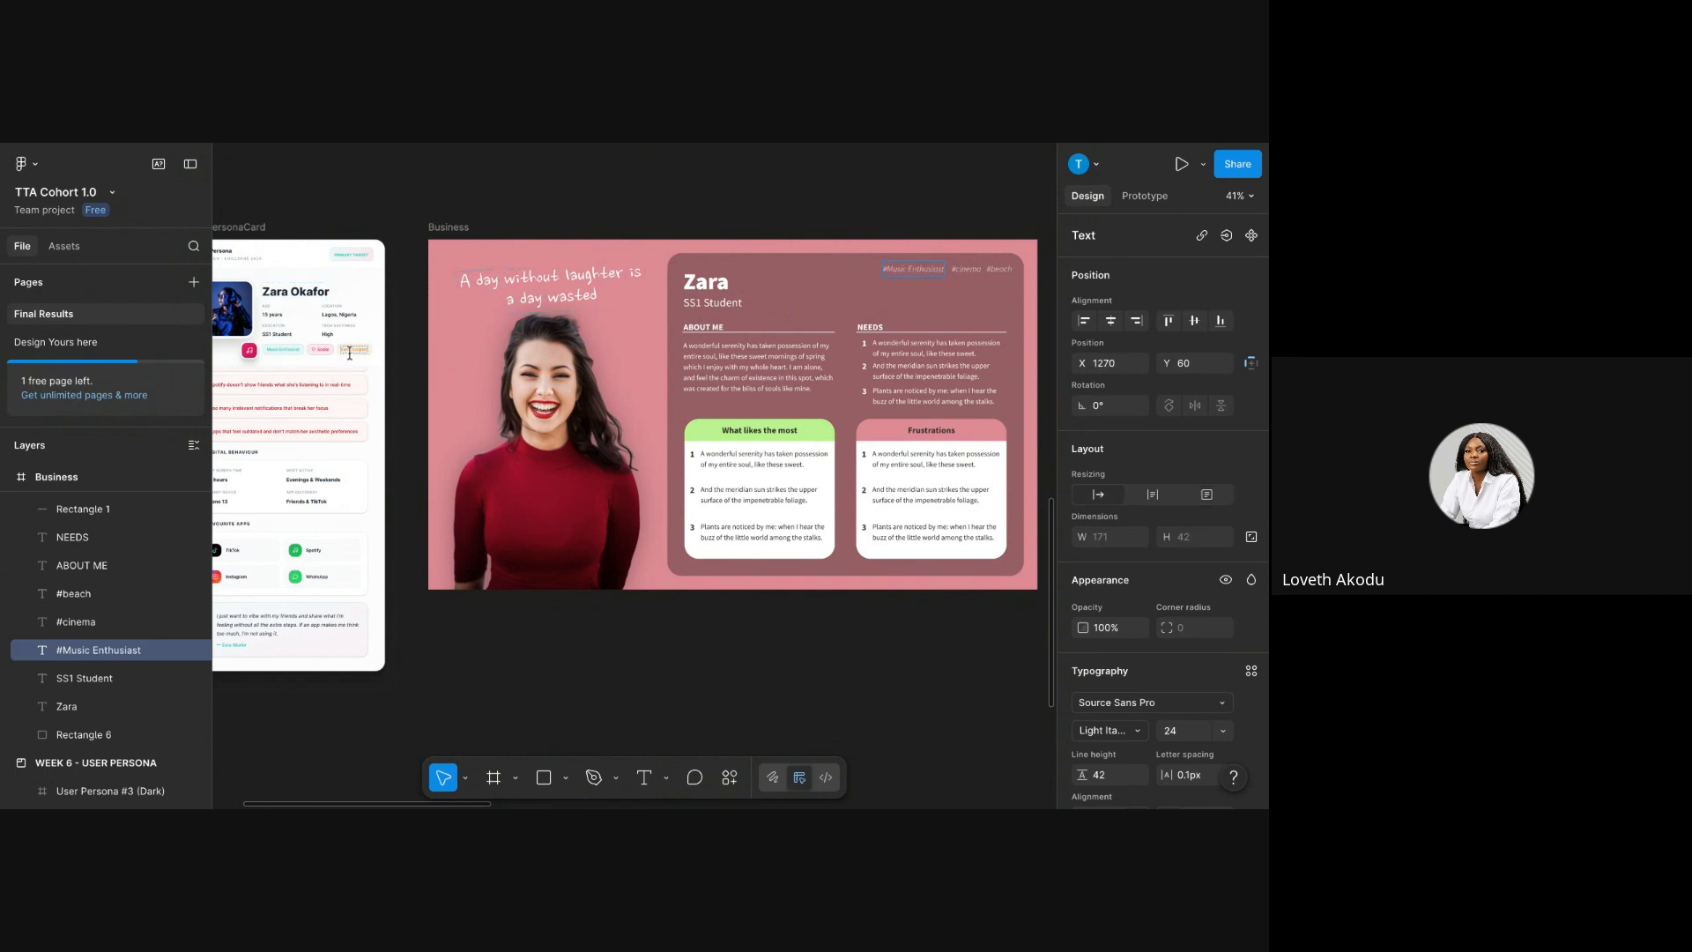
- Replace the #cinema tag's word with "TikTok addict" from the first UserPersonaCard, keeping the hash sign, and set its text box to auto width
{"action": "scroll", "coordinate": [353, 356], "scroll_direction": "left", "scroll_amount": 3}
{"action": "scroll", "coordinate": [353, 358], "scroll_direction": "right", "scroll_amount": 6}
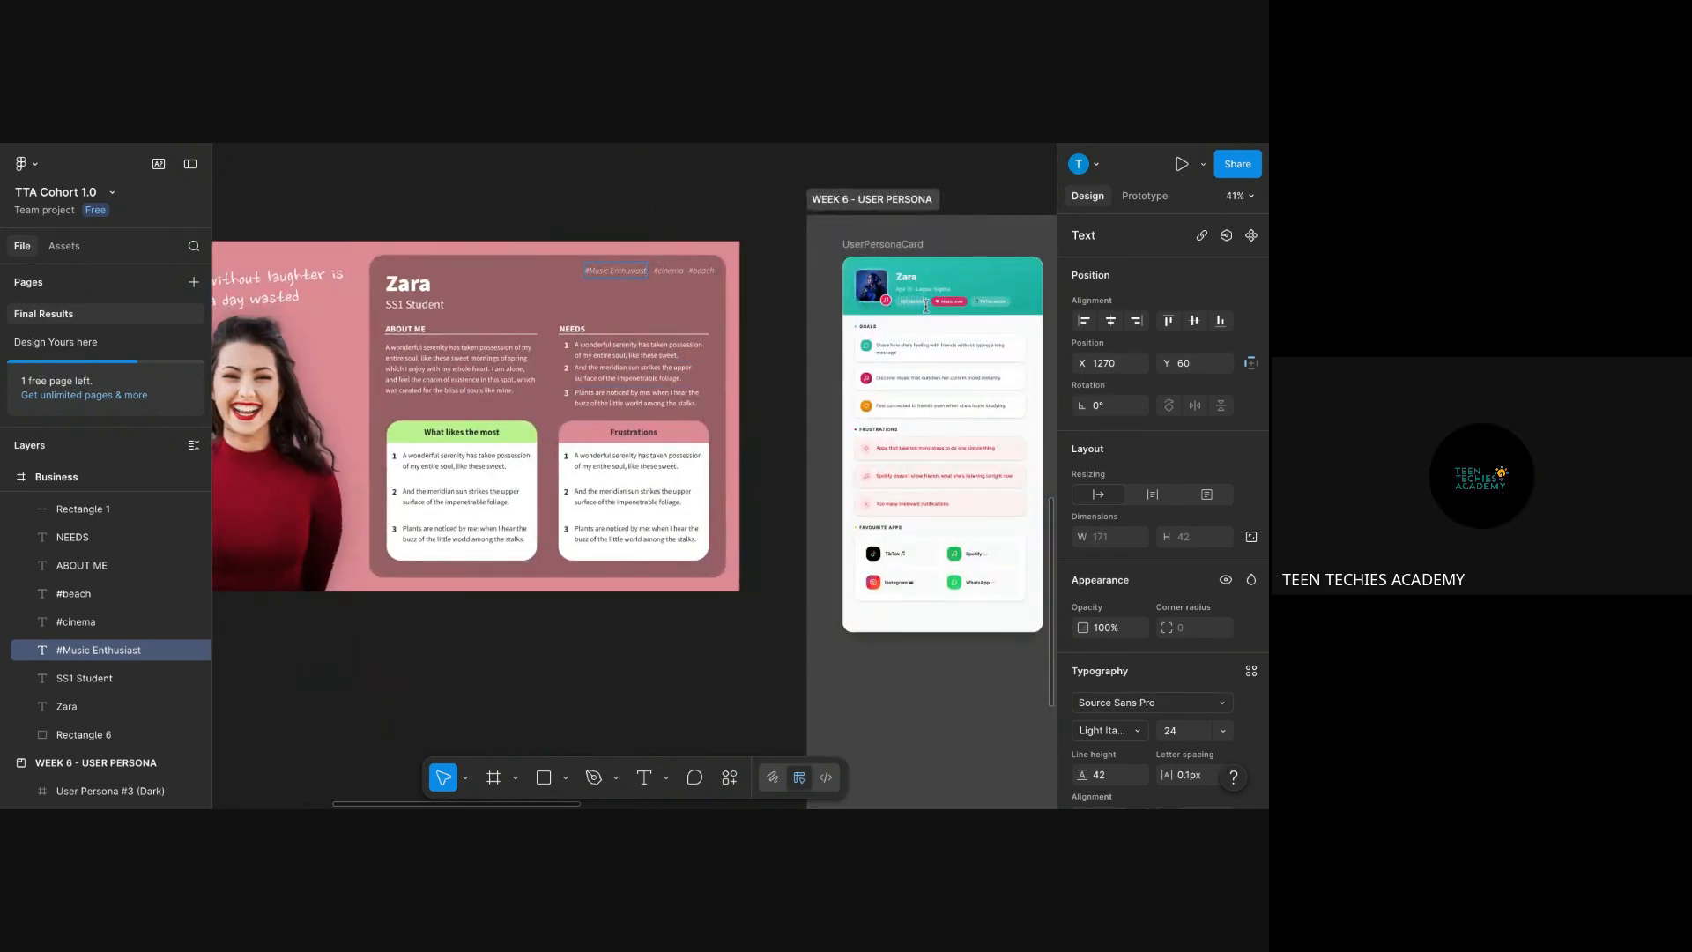
{"action": "left_click", "coordinate": [994, 301]}
{"action": "right_click", "coordinate": [992, 300]}
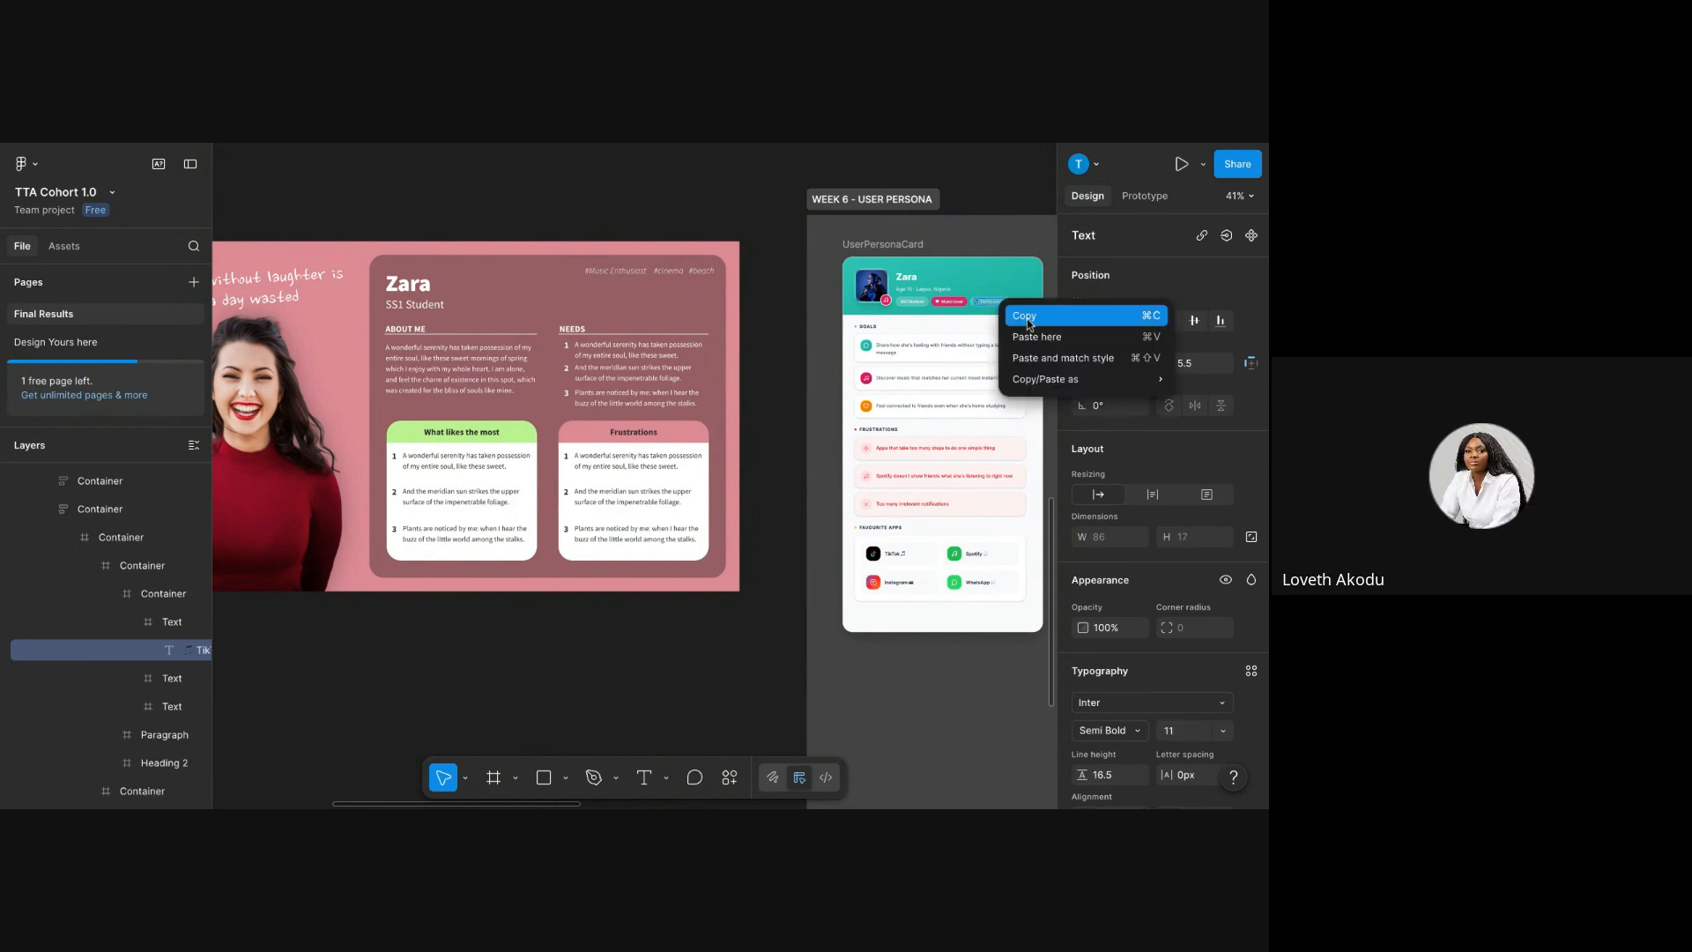
{"action": "left_click", "coordinate": [1028, 325]}
{"action": "left_click", "coordinate": [670, 268]}
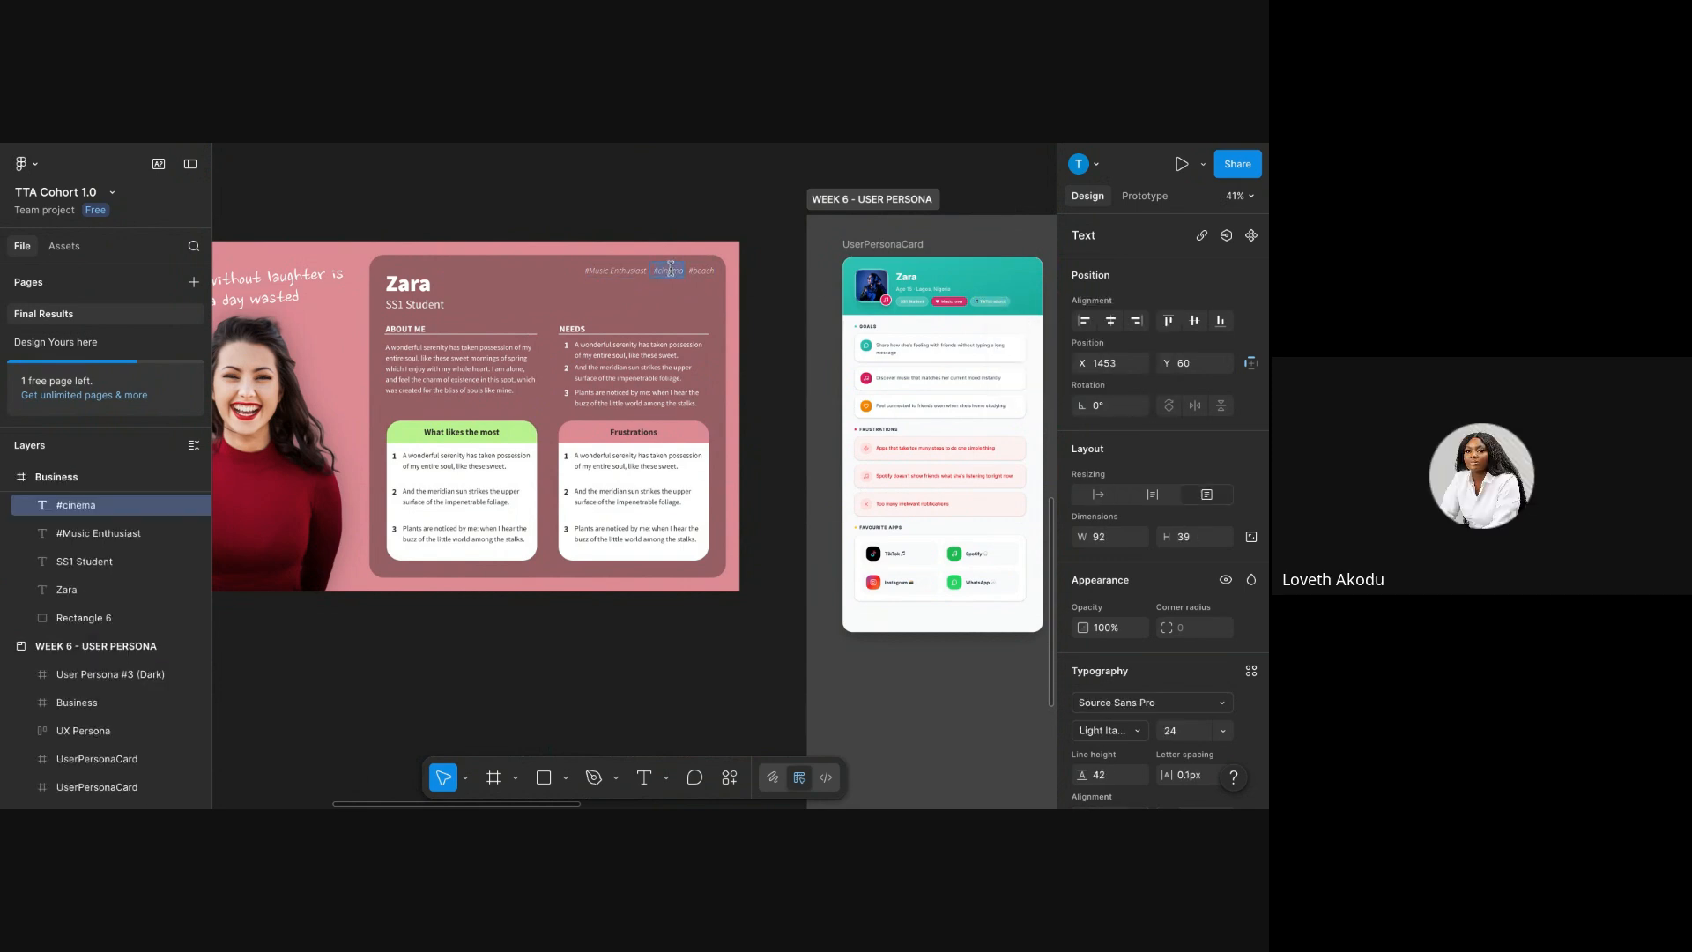
{"action": "right_click", "coordinate": [671, 268]}
{"action": "left_click", "coordinate": [677, 276]}
{"action": "right_click", "coordinate": [672, 273]}
{"action": "left_click", "coordinate": [700, 328]}
{"action": "left_click", "coordinate": [1098, 494]}
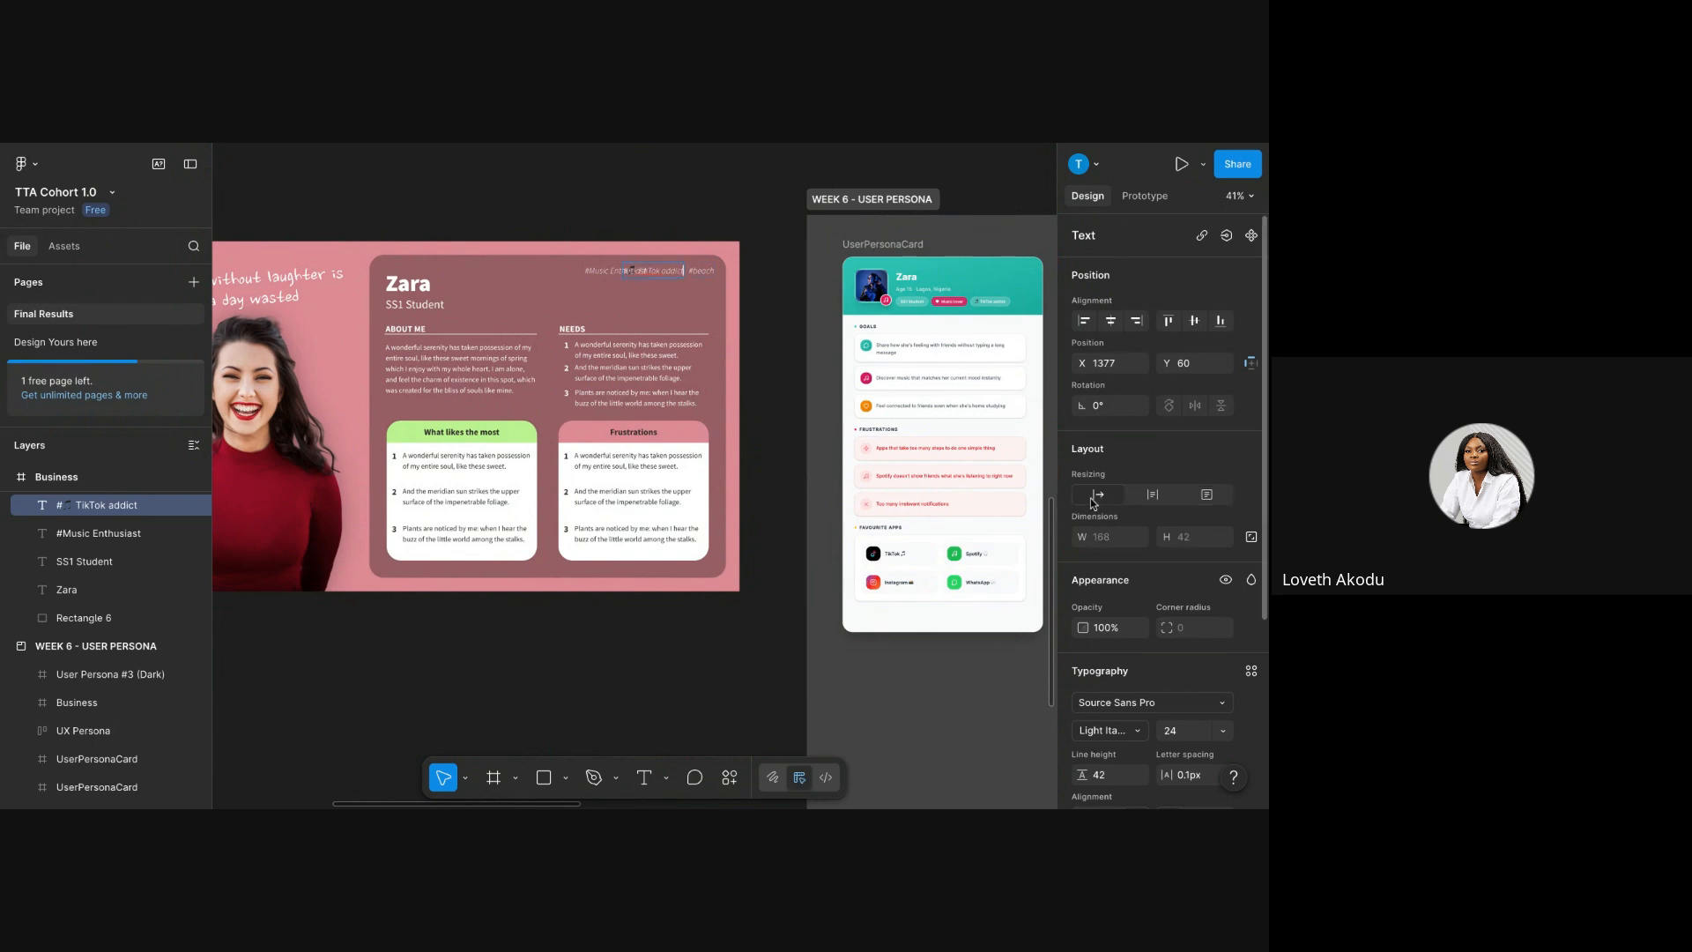
- Narrow the #Music Enthusiast tag's text box to a width of 91
{"action": "left_click", "coordinate": [604, 271]}
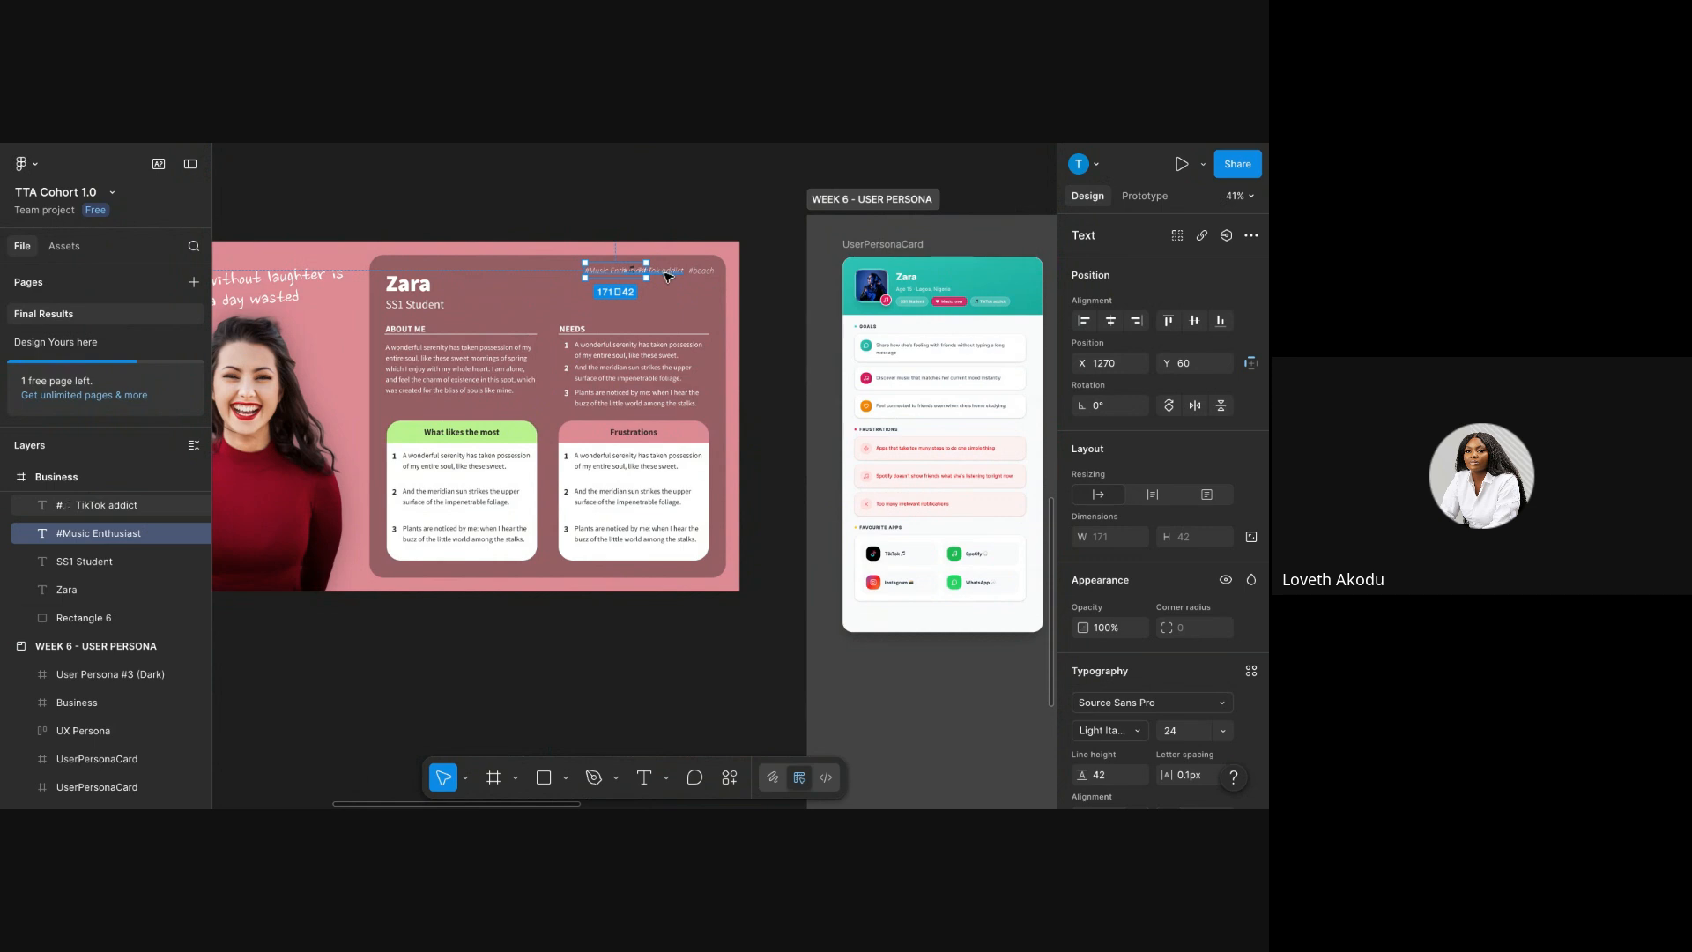
{"action": "left_click", "coordinate": [667, 277]}
{"action": "left_click", "coordinate": [609, 268]}
{"action": "key", "text": "ctrl+shift+Left"}
{"action": "key", "text": "ctrl+shift+Left"}
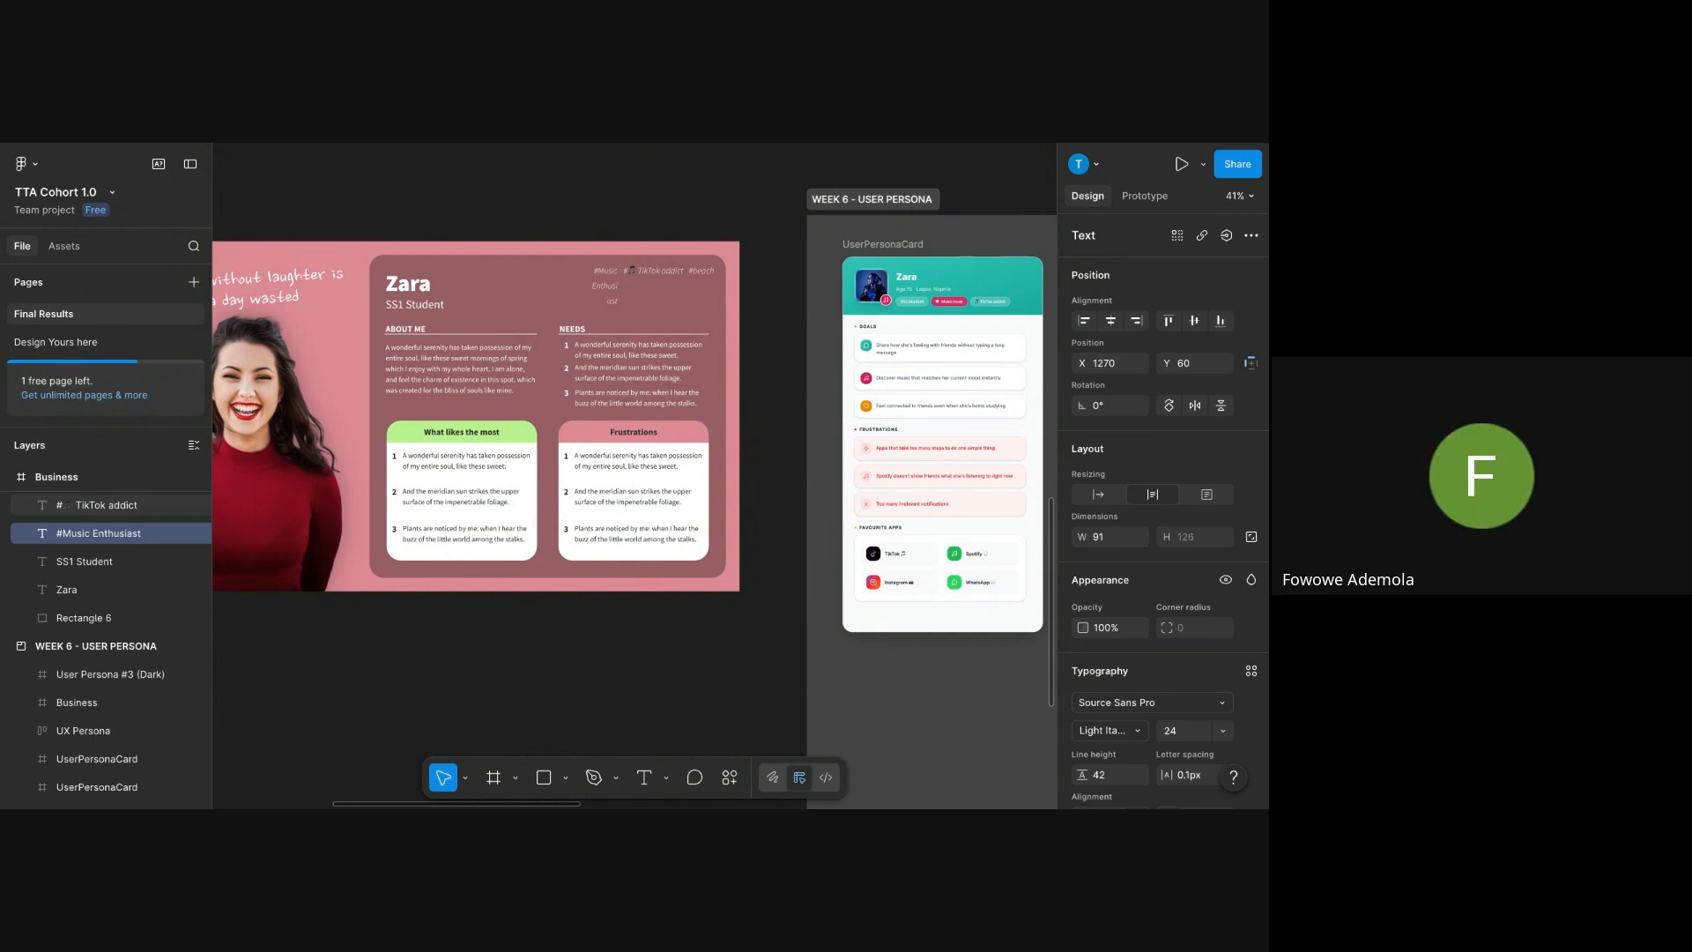
- Narrow the #Music Enthusiast tag's text box to a width of 51
{"action": "key", "text": "ctrl+shift+Left"}
{"action": "key", "text": "ctrl+shift+Left"}
{"action": "key", "text": "ctrl+shift+Left"}
{"action": "key", "text": "ctrl+shift+Left"}
{"action": "key", "text": "ctrl+shift+Left"}
{"action": "key", "text": "ctrl+shift+Left"}
{"action": "key", "text": "ctrl+shift+Left"}
{"action": "key", "text": "ctrl+shift+Left"}
{"action": "key", "text": "ctrl+shift+Left"}
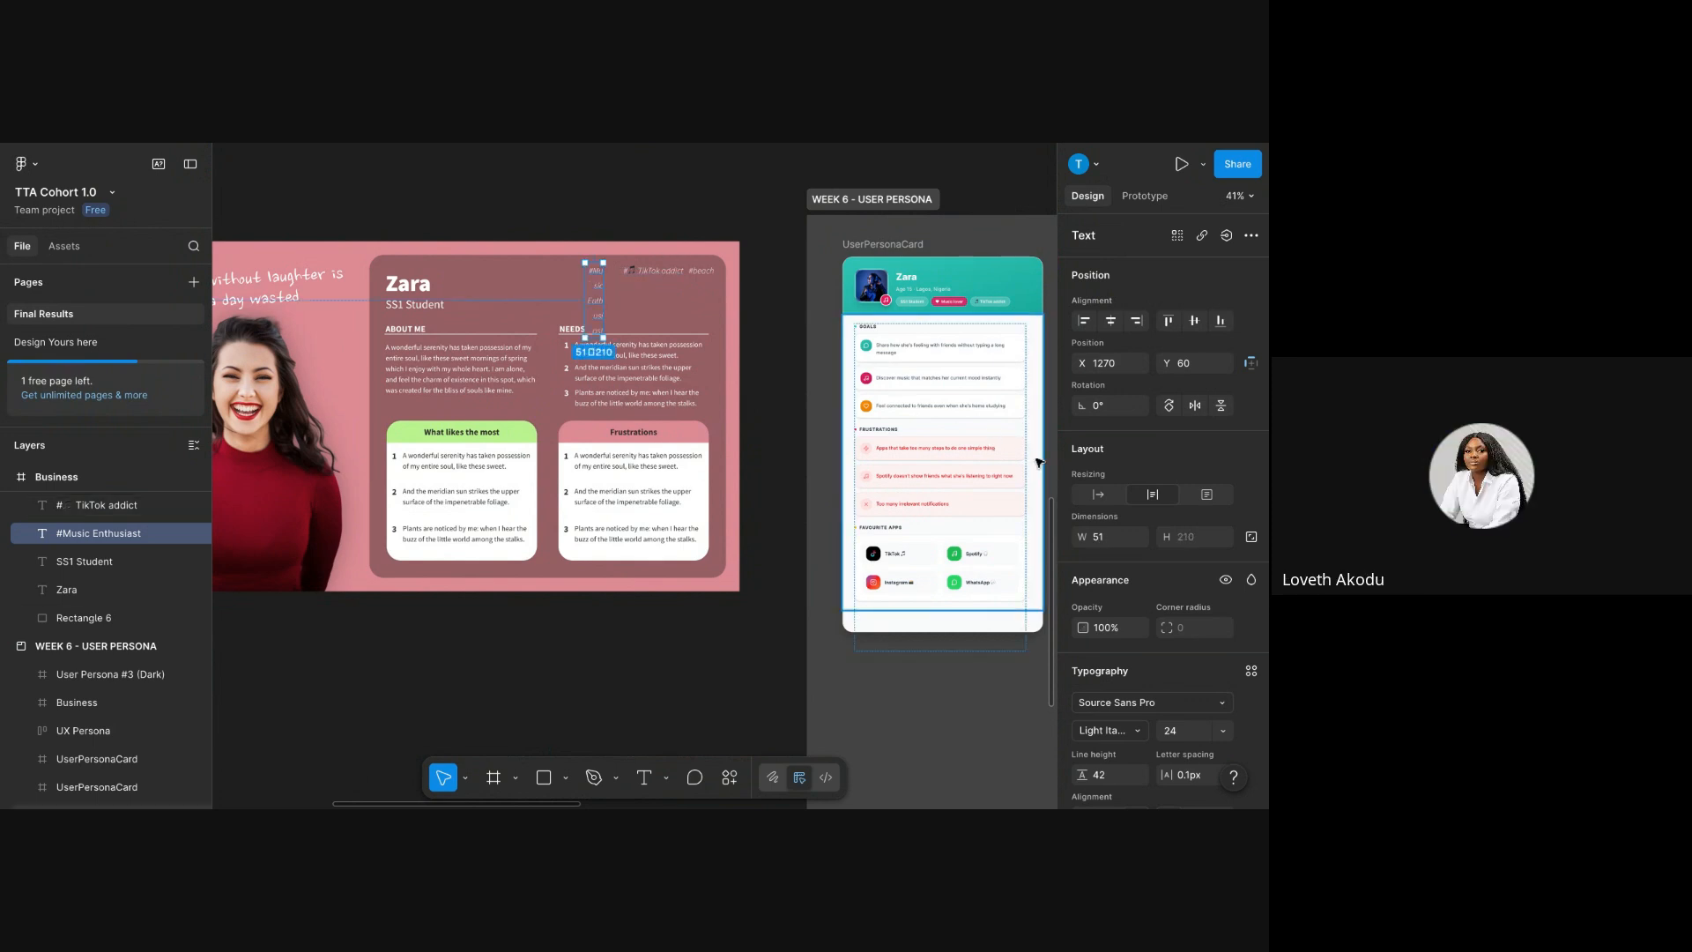
- Set the #Music Enthusiast tag's text box to auto width and move the TikTok addict tag closer to it, at X 1348, Y 61
{"action": "left_click", "coordinate": [1096, 493]}
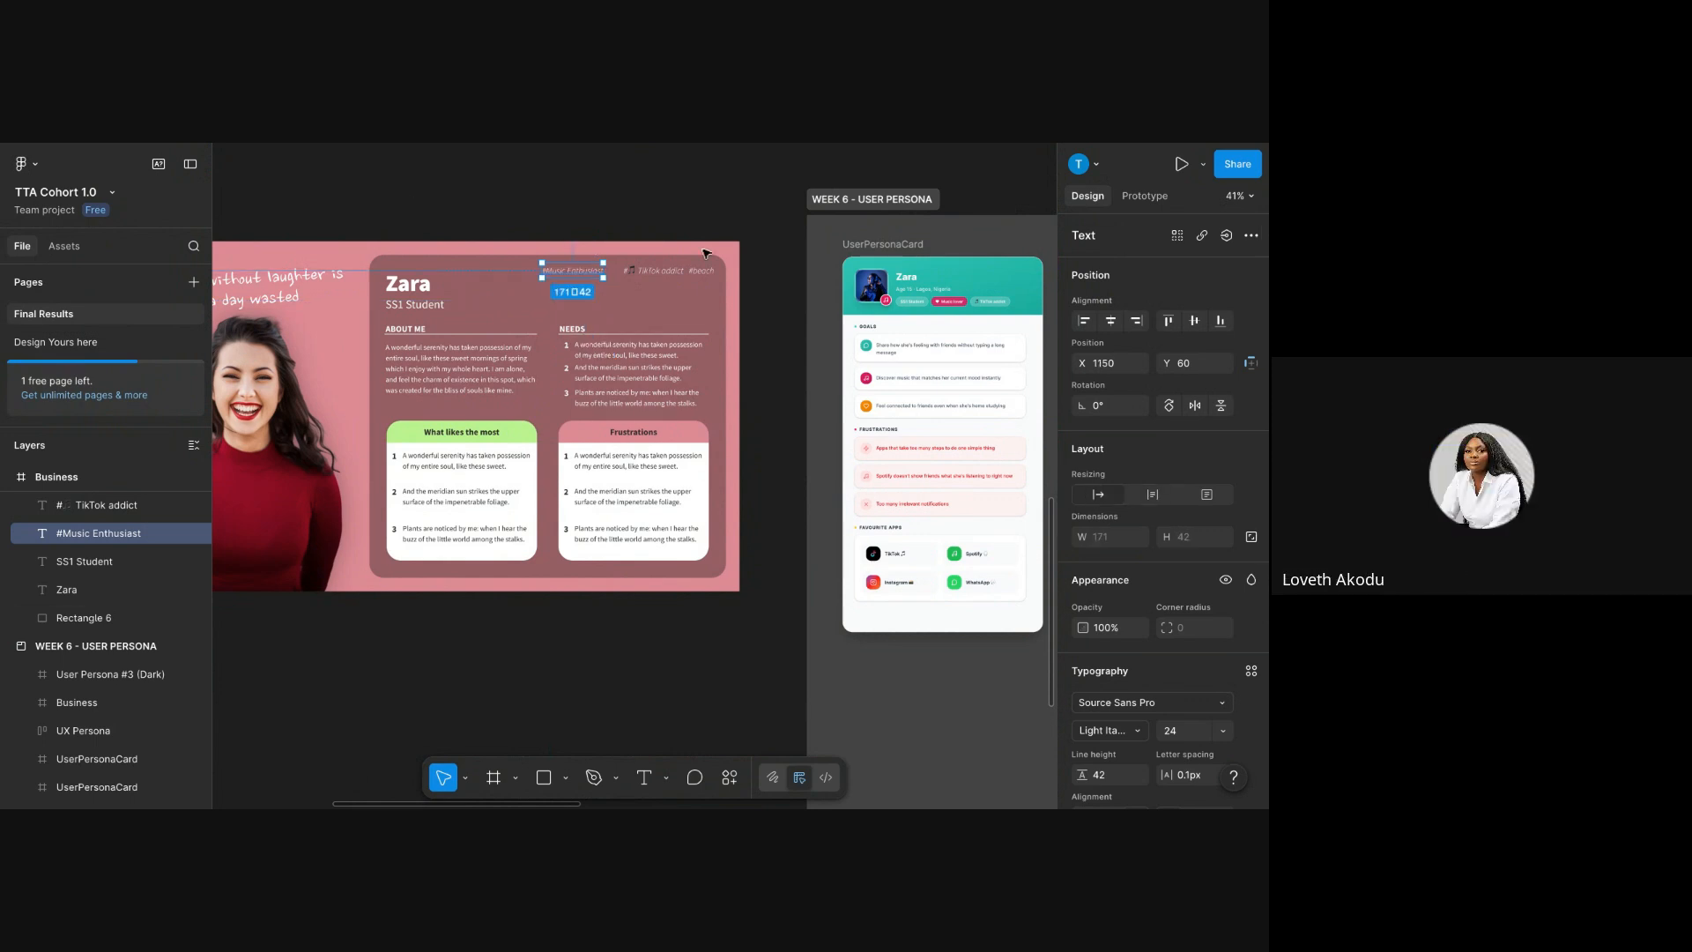
{"action": "left_click", "coordinate": [671, 275]}
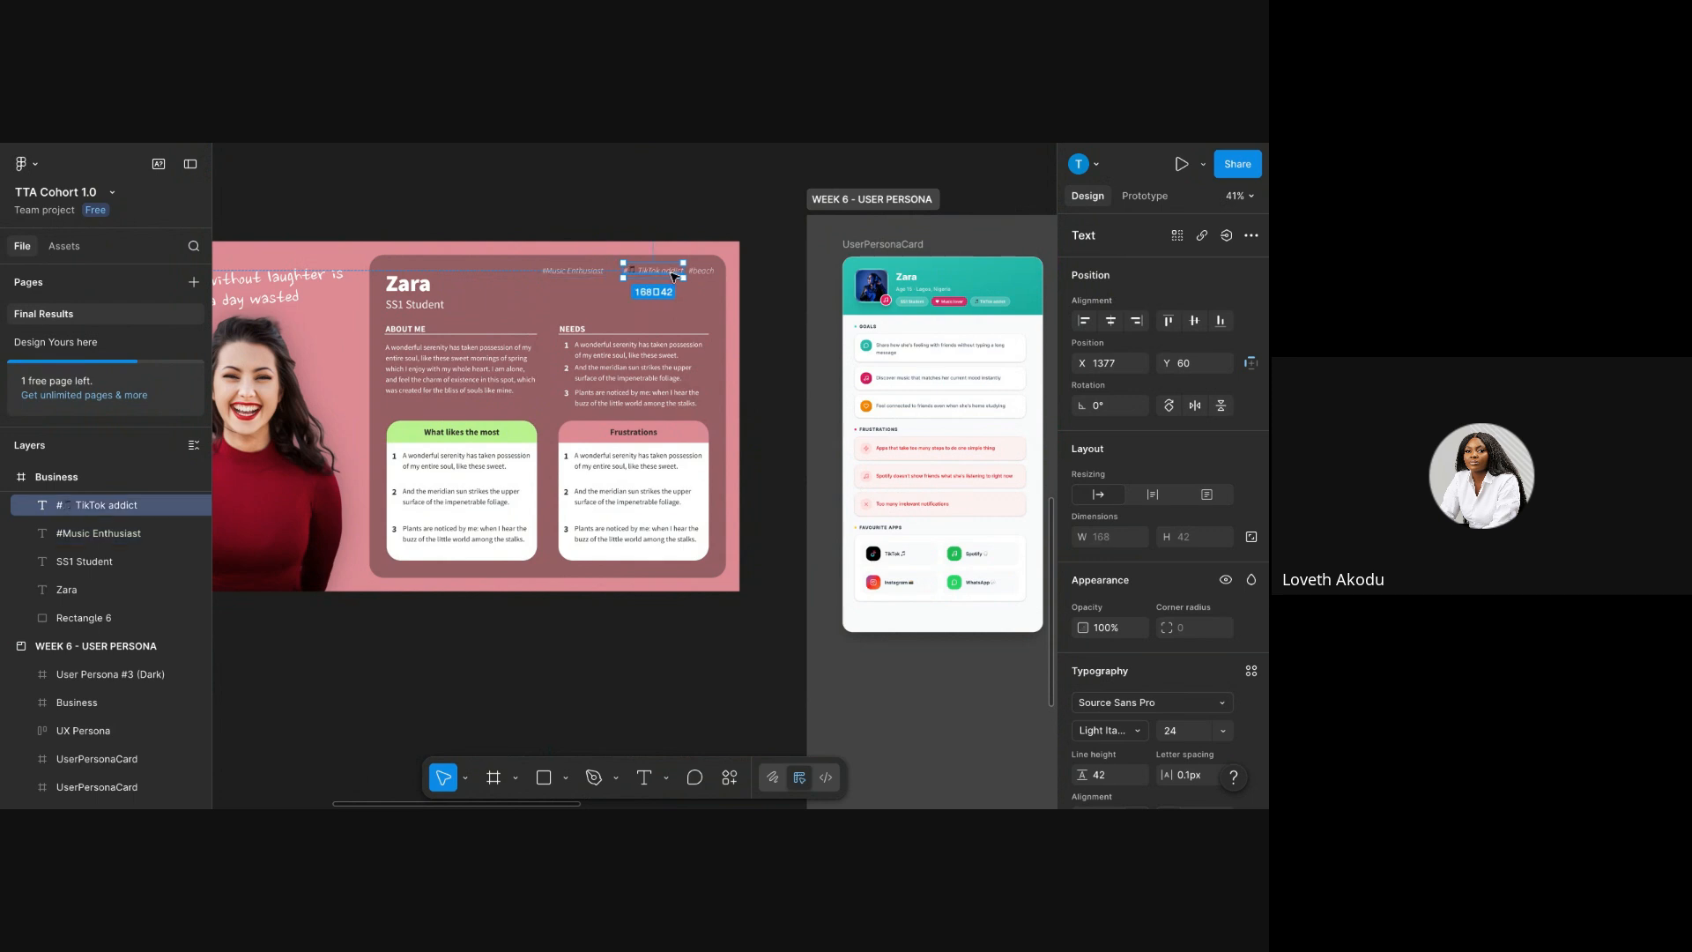
{"action": "left_click_drag", "start_coordinate": [672, 275], "coordinate": [661, 275]}
{"action": "key", "text": "Right"}
{"action": "key", "text": "Right"}
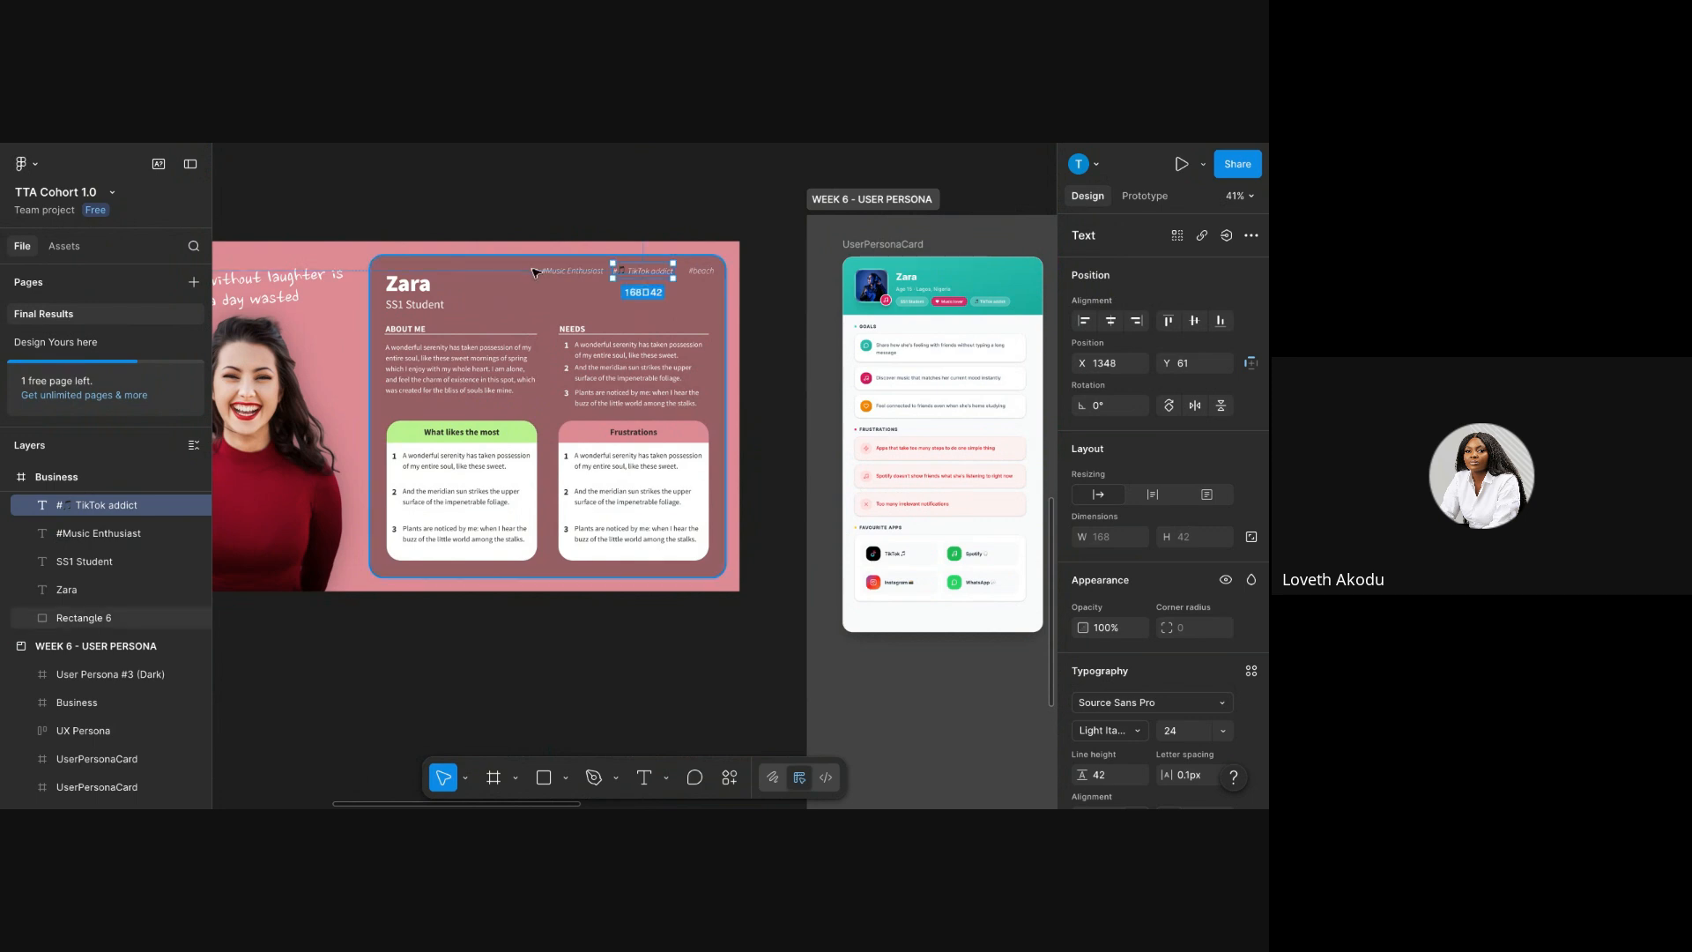
- Delete the extra characters after the hash sign in the TikTok addict tag so it reads "#ikTok addict"
{"action": "double_click", "coordinate": [640, 272]}
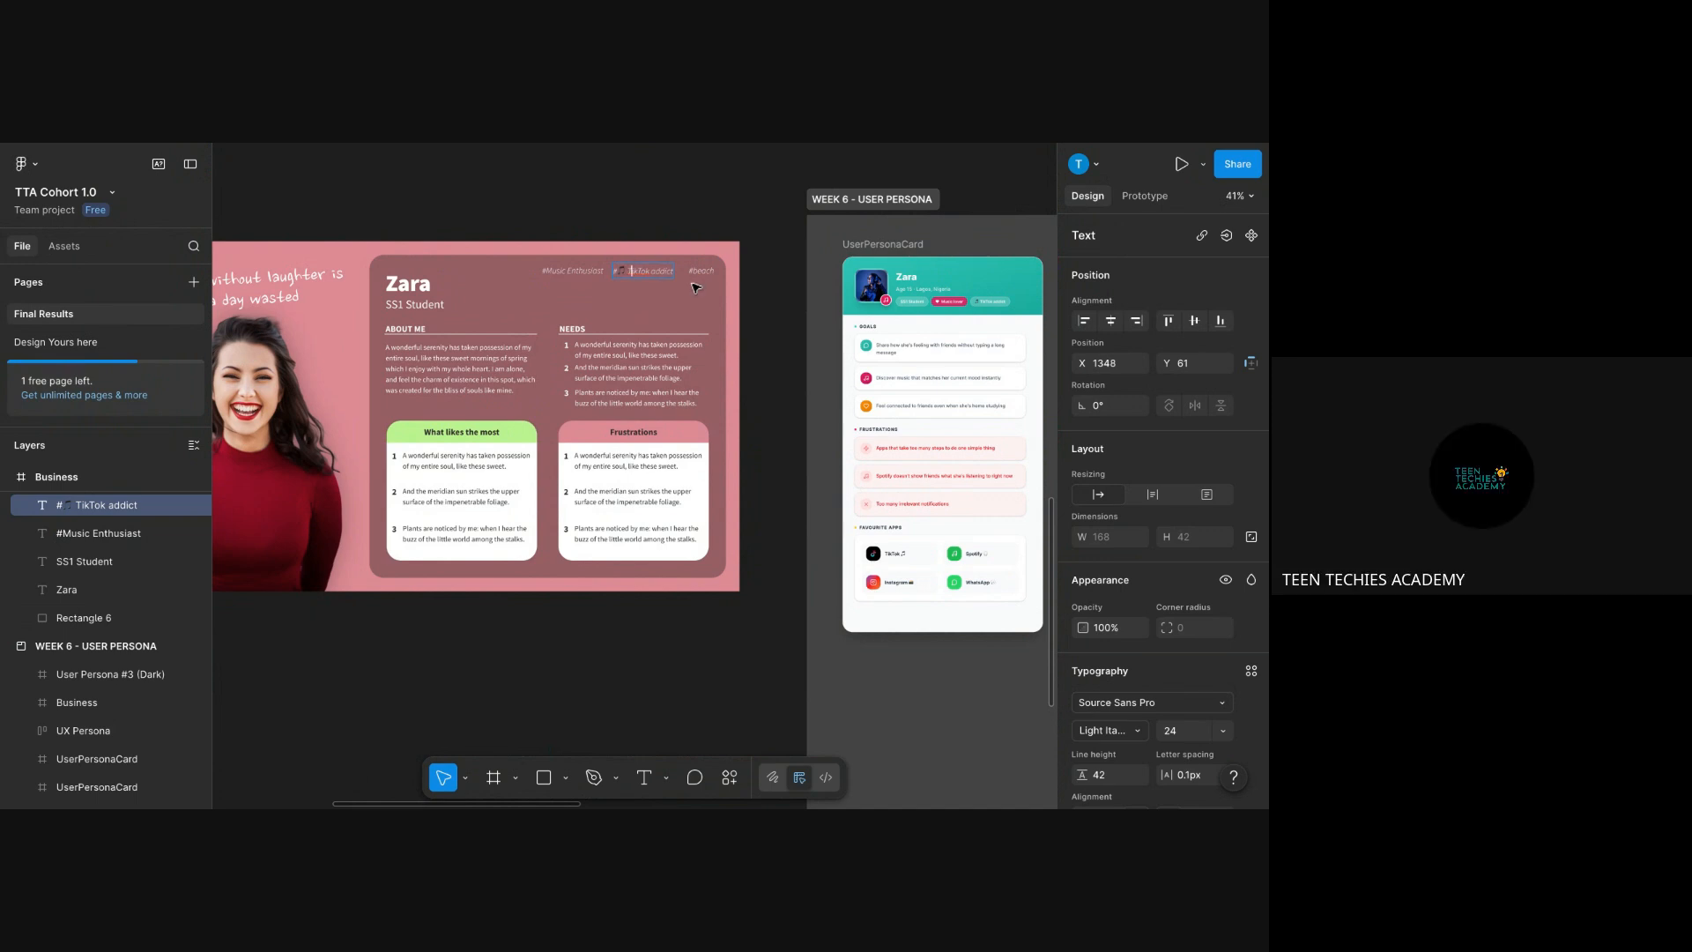
{"action": "key", "text": "Delete"}
{"action": "key", "text": "BackSpace"}
{"action": "key", "text": "BackSpace"}
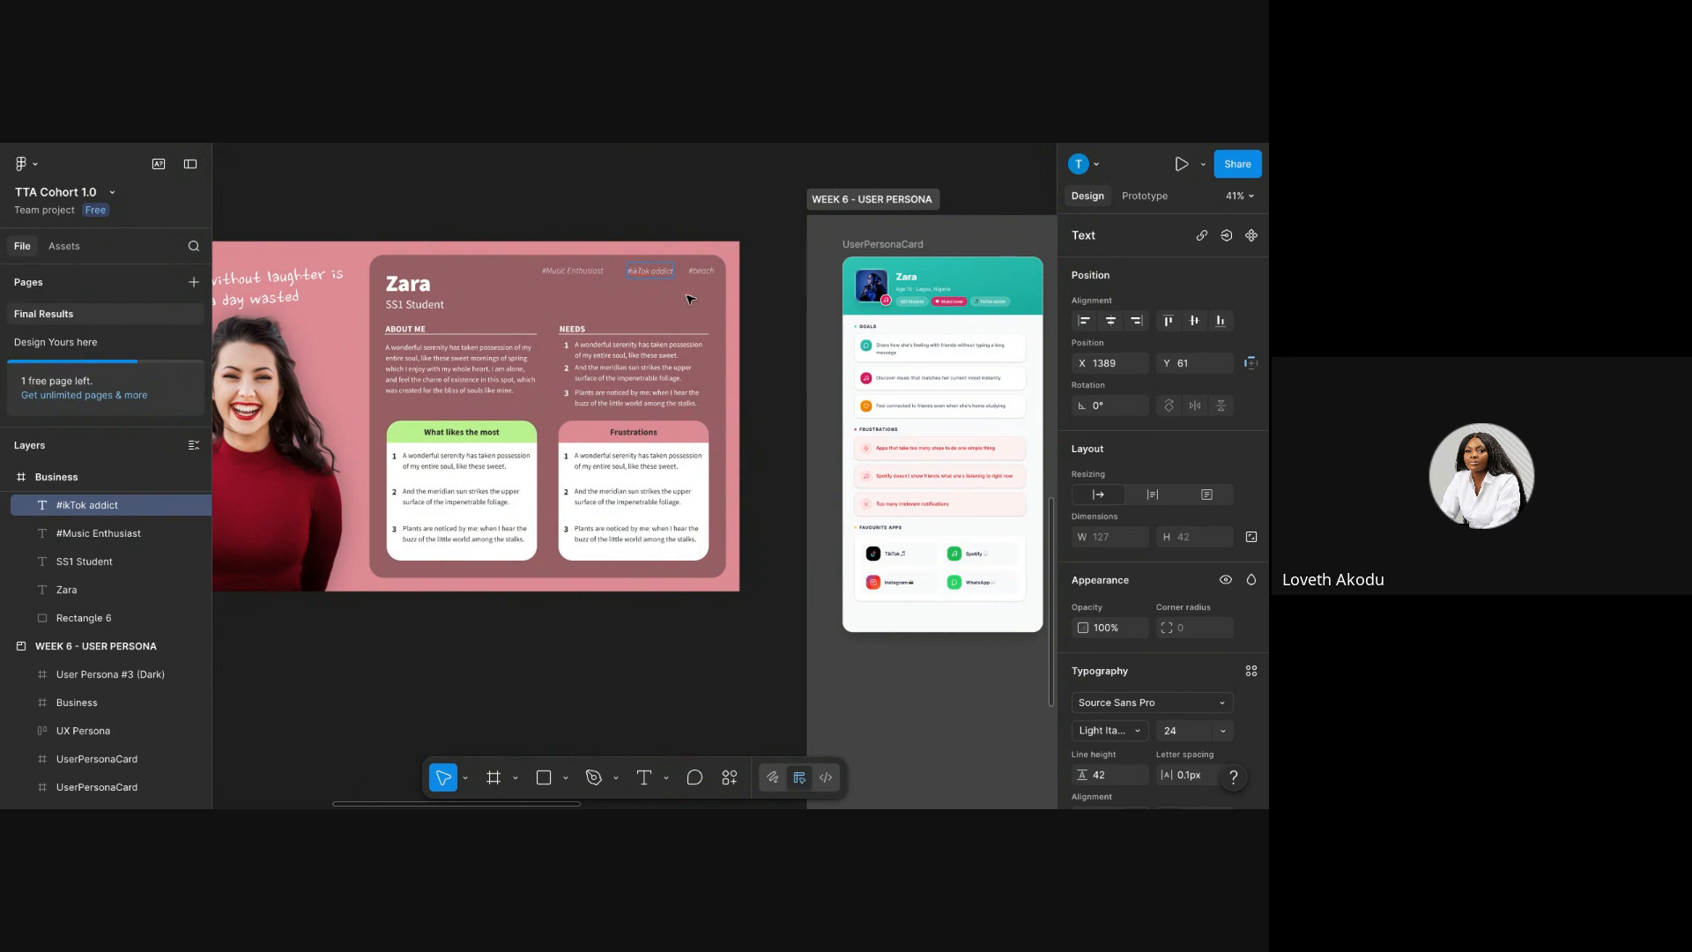
- Replace the #beach tag's word in the Business frame with "Social" from the copied UserPersonaCard, keeping the hash sign and the tag's style
{"action": "scroll", "coordinate": [690, 299], "scroll_direction": "left", "scroll_amount": 5}
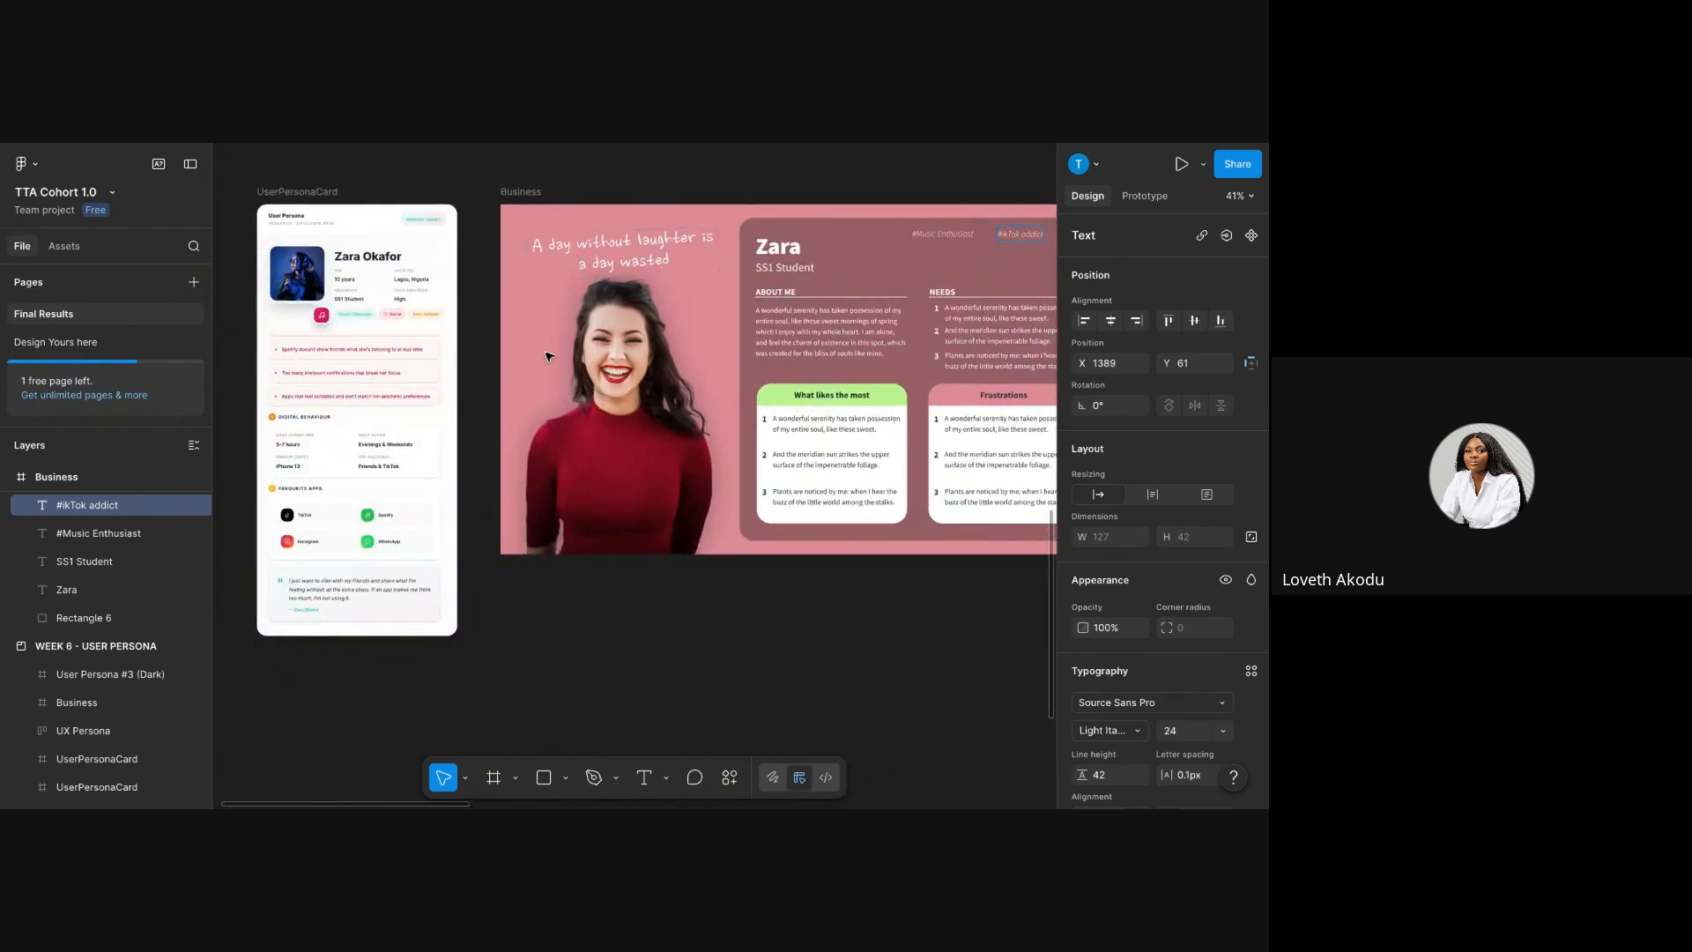
{"action": "left_click", "coordinate": [394, 313]}
{"action": "right_click", "coordinate": [394, 313]}
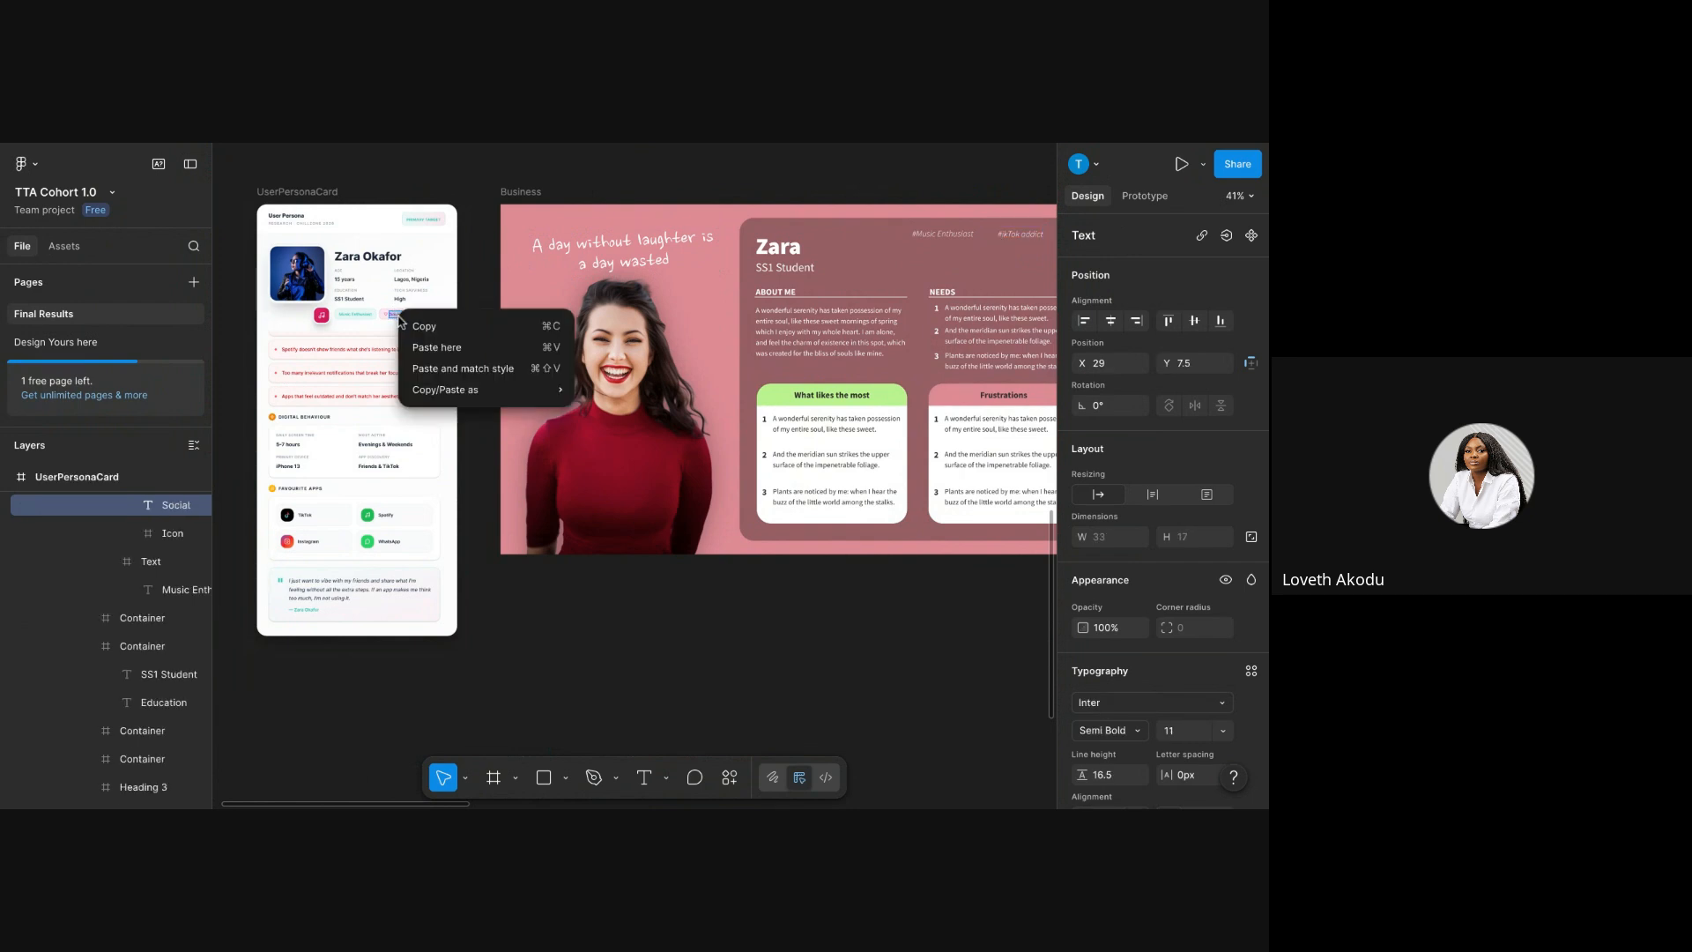
{"action": "left_click", "coordinate": [412, 321]}
{"action": "scroll", "coordinate": [743, 320], "scroll_direction": "right", "scroll_amount": 2}
{"action": "scroll", "coordinate": [742, 320], "scroll_direction": "right", "scroll_amount": 3}
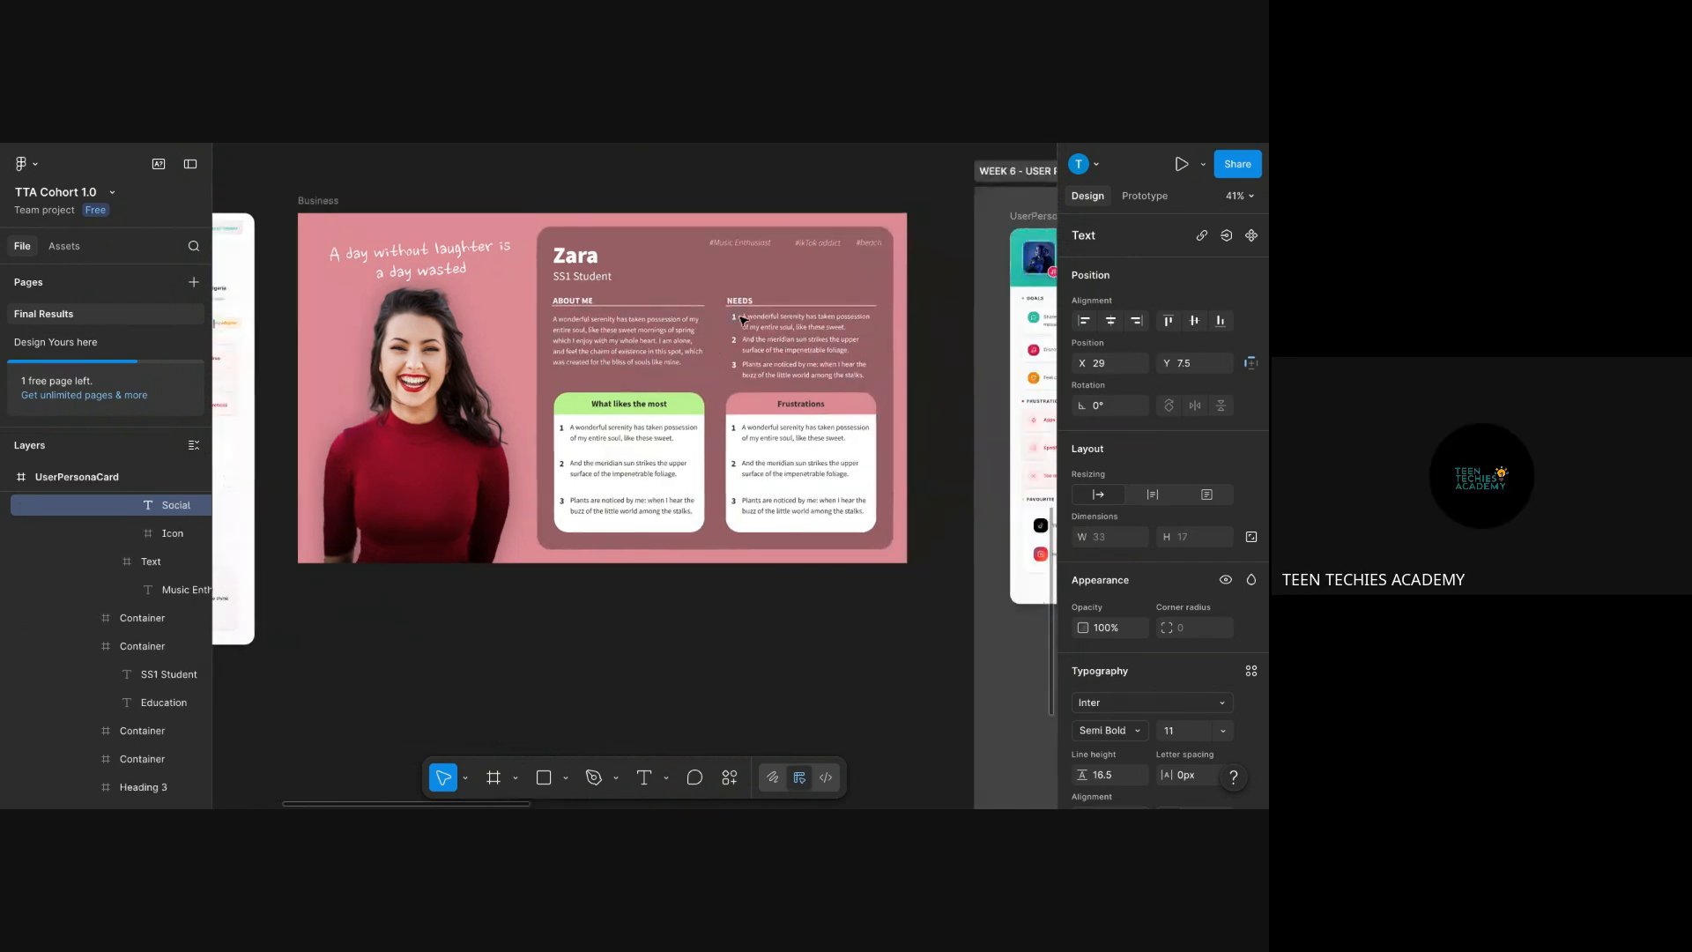
{"action": "left_click", "coordinate": [867, 250]}
{"action": "right_click", "coordinate": [866, 250]}
{"action": "left_click", "coordinate": [950, 304]}
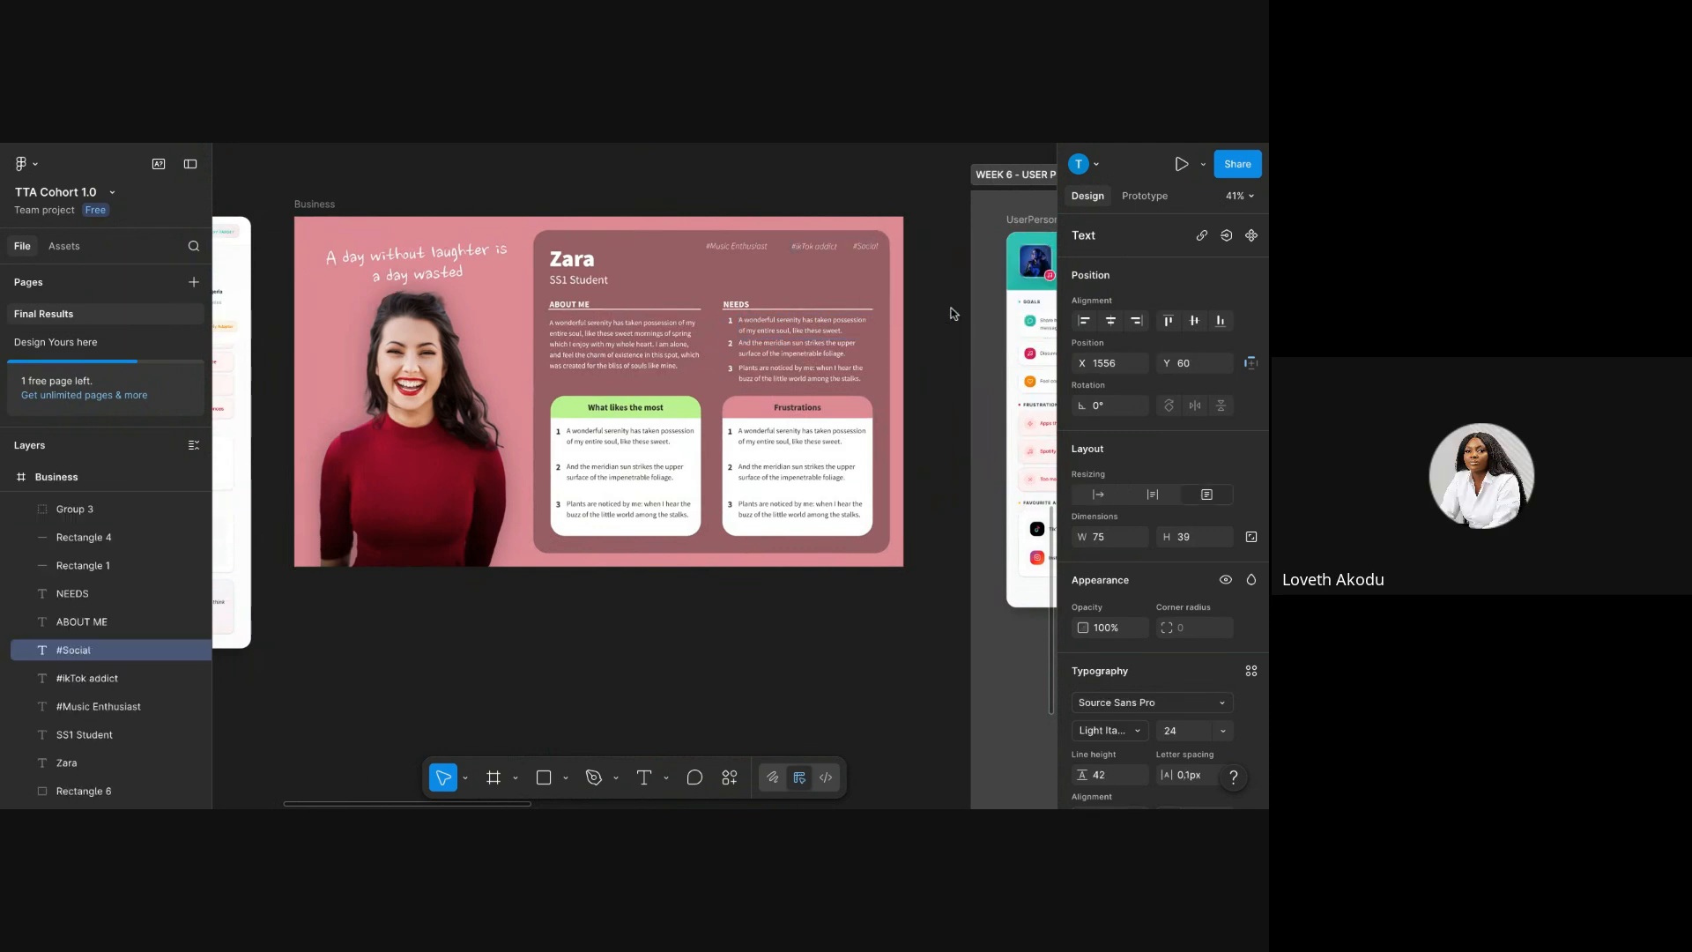
- Examine the copied UserPersonaCard's sections for content suited to the Business frame's ABOUT ME paragraph
{"action": "left_click", "coordinate": [597, 317]}
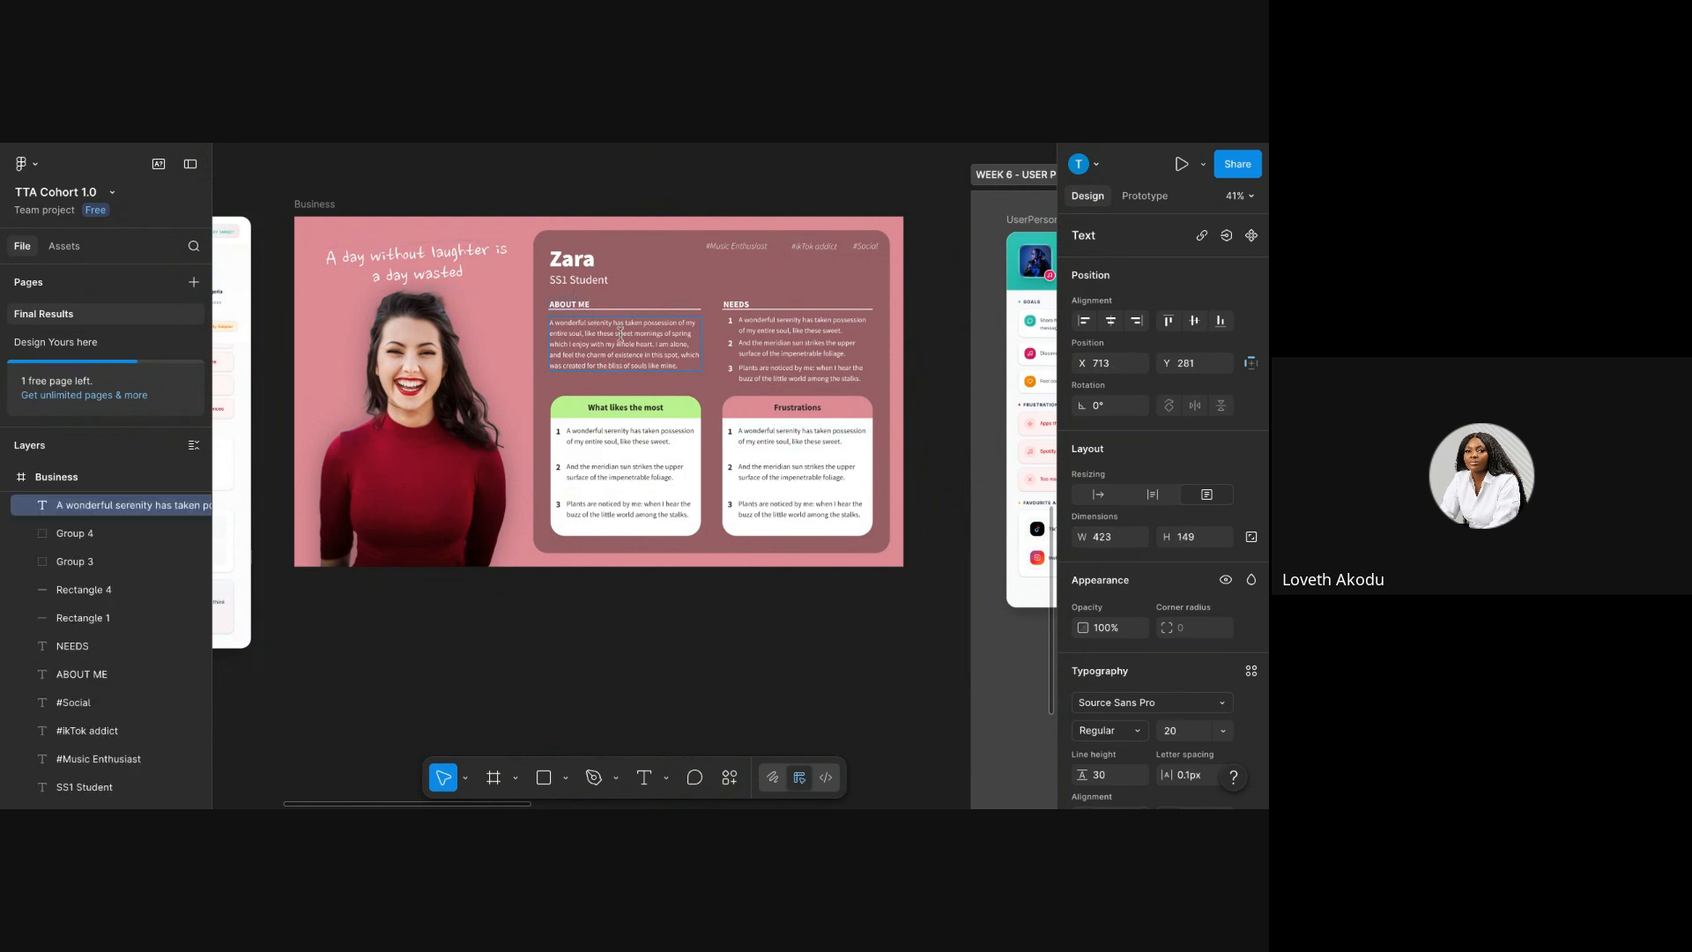
{"action": "scroll", "coordinate": [621, 335], "scroll_direction": "right", "scroll_amount": 5}
{"action": "scroll", "coordinate": [620, 335], "scroll_direction": "left", "scroll_amount": 6}
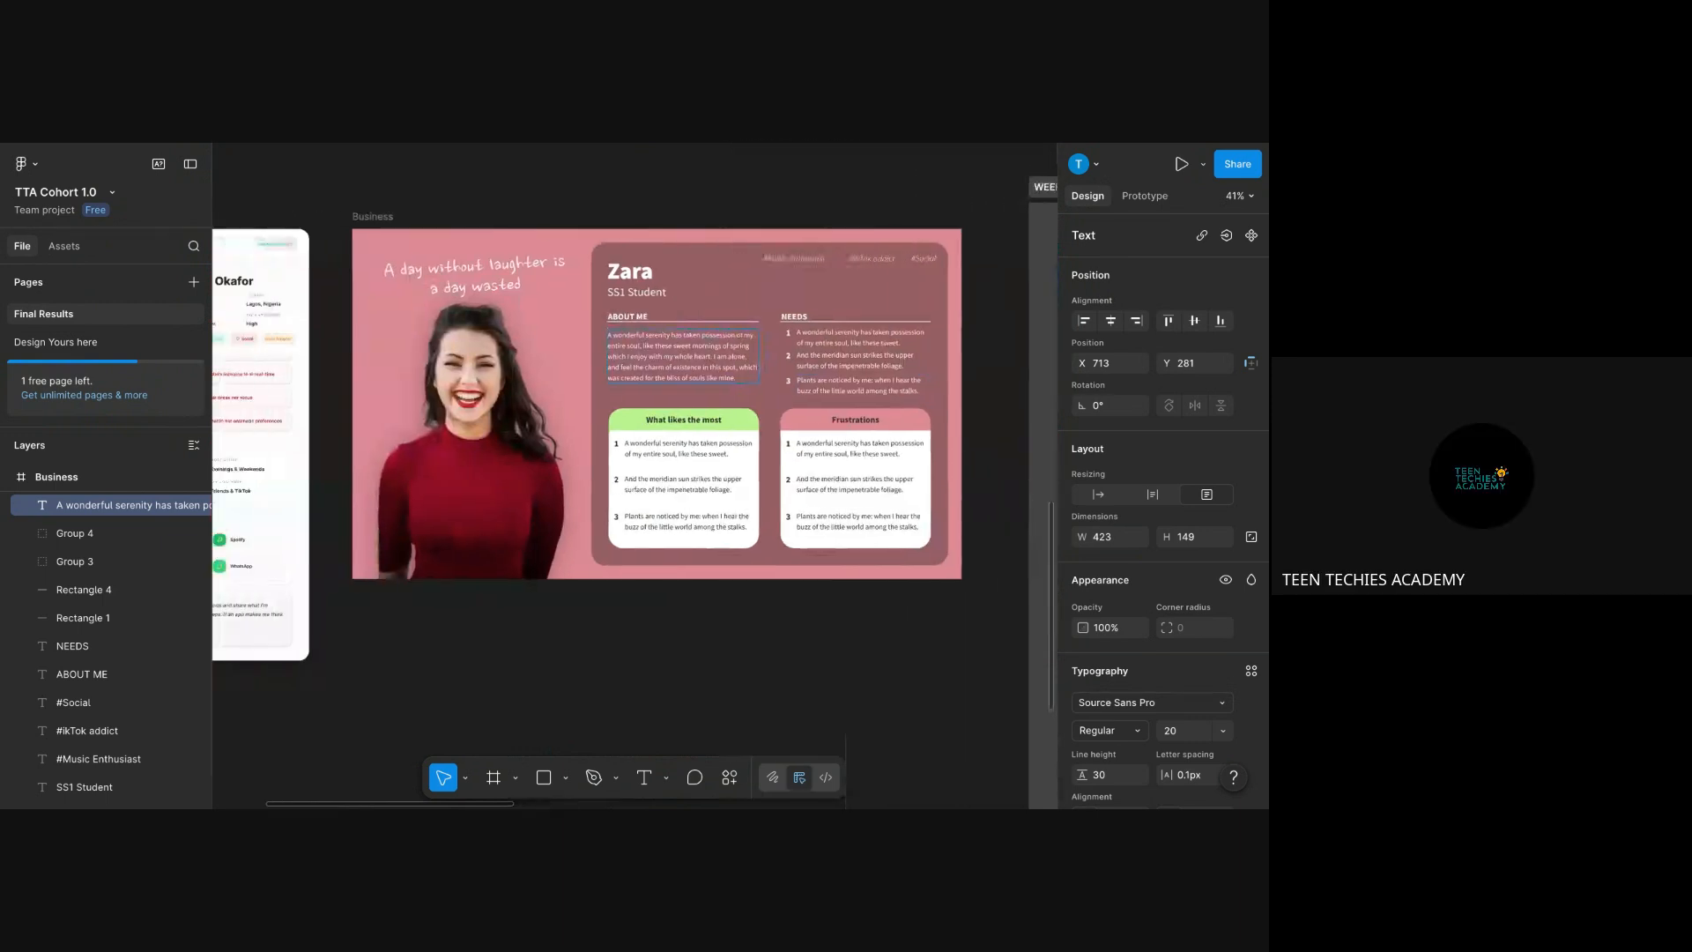
{"action": "scroll", "coordinate": [640, 335], "scroll_direction": "left", "scroll_amount": 5}
{"action": "scroll", "coordinate": [640, 335], "scroll_direction": "down", "scroll_amount": 2}
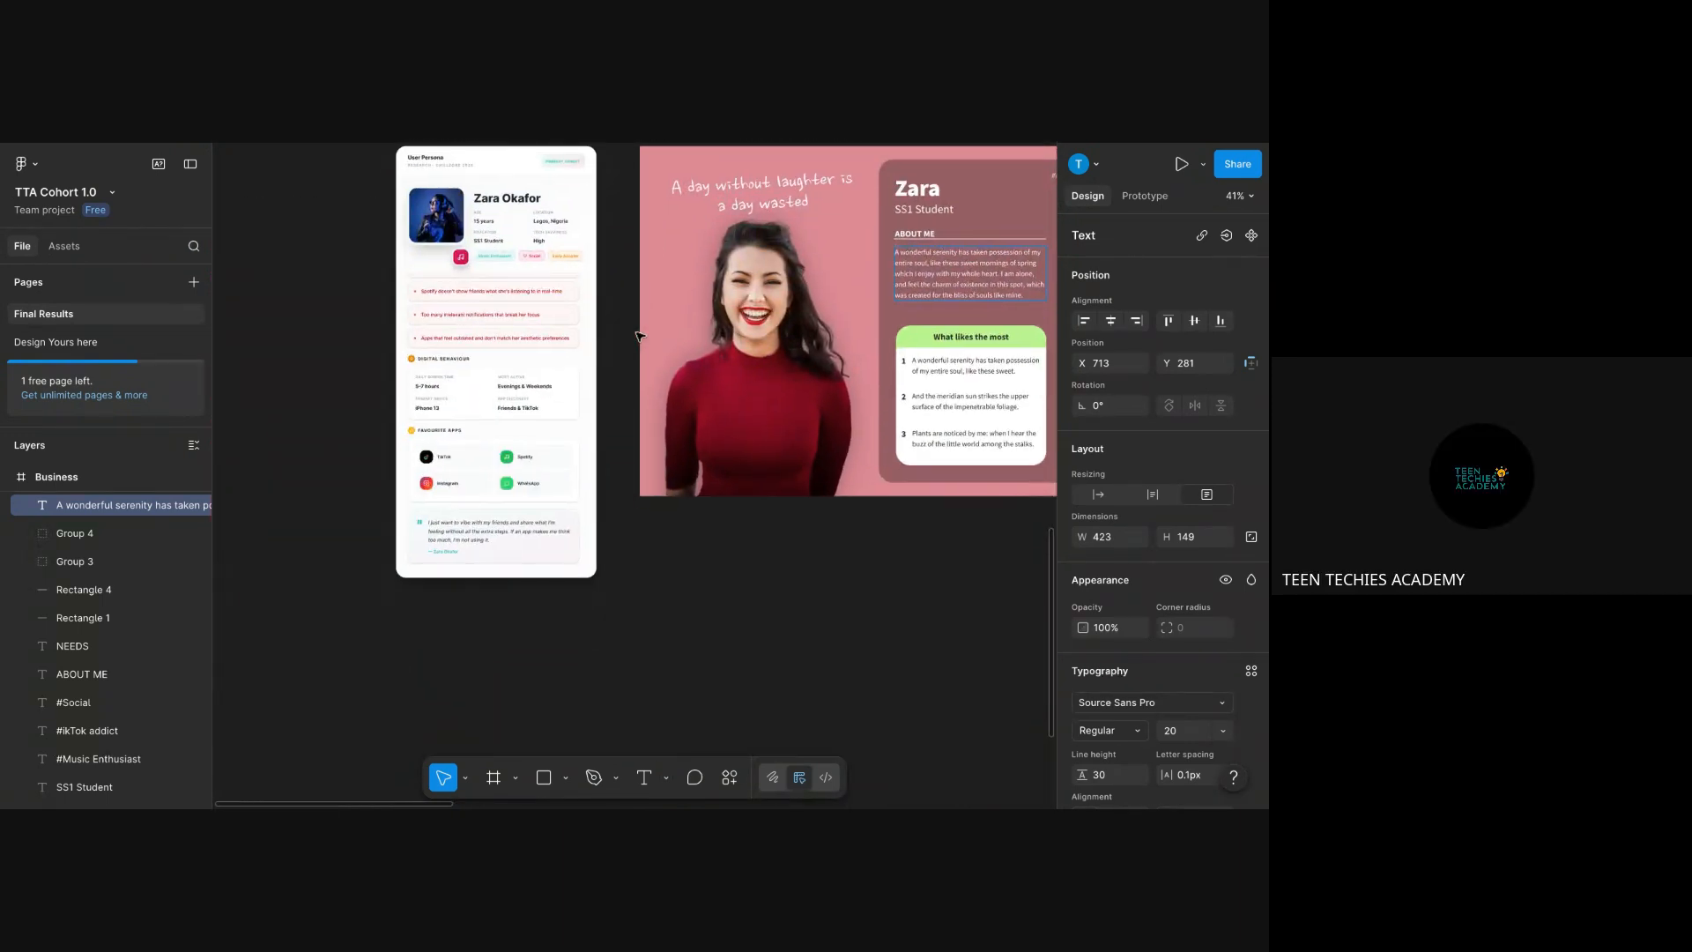
{"action": "scroll", "coordinate": [640, 352], "scroll_direction": "right", "scroll_amount": 6}
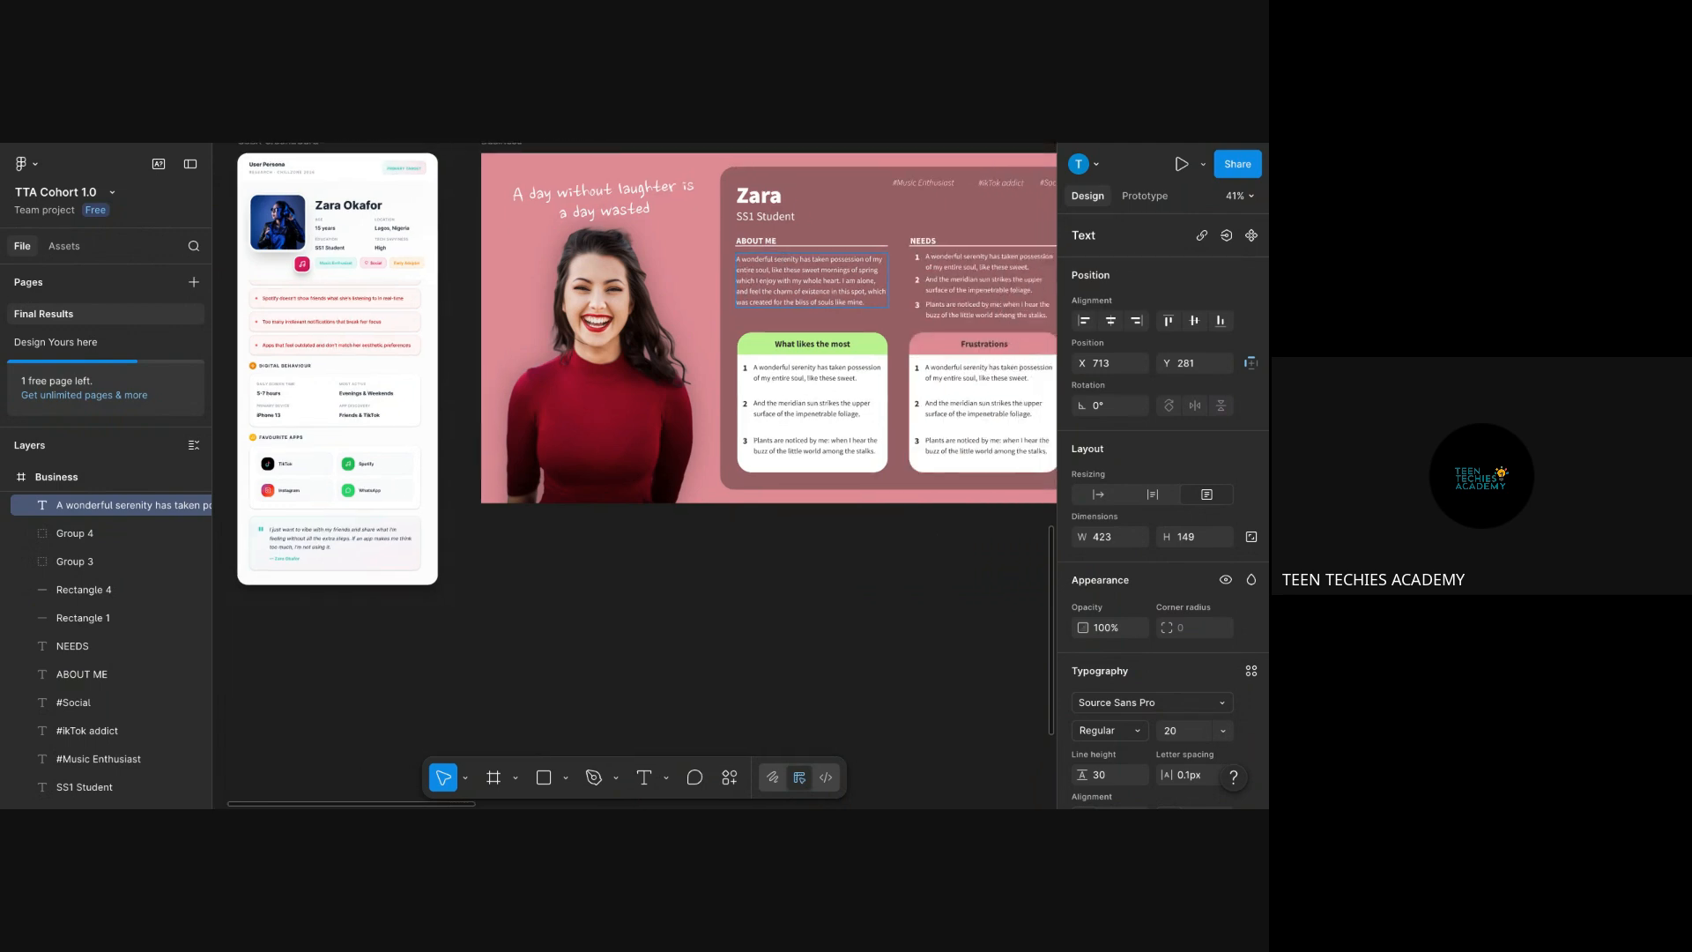
{"action": "scroll", "coordinate": [652, 366], "scroll_direction": "up", "scroll_amount": 2}
{"action": "scroll", "coordinate": [552, 356], "scroll_direction": "up", "scroll_amount": 1}
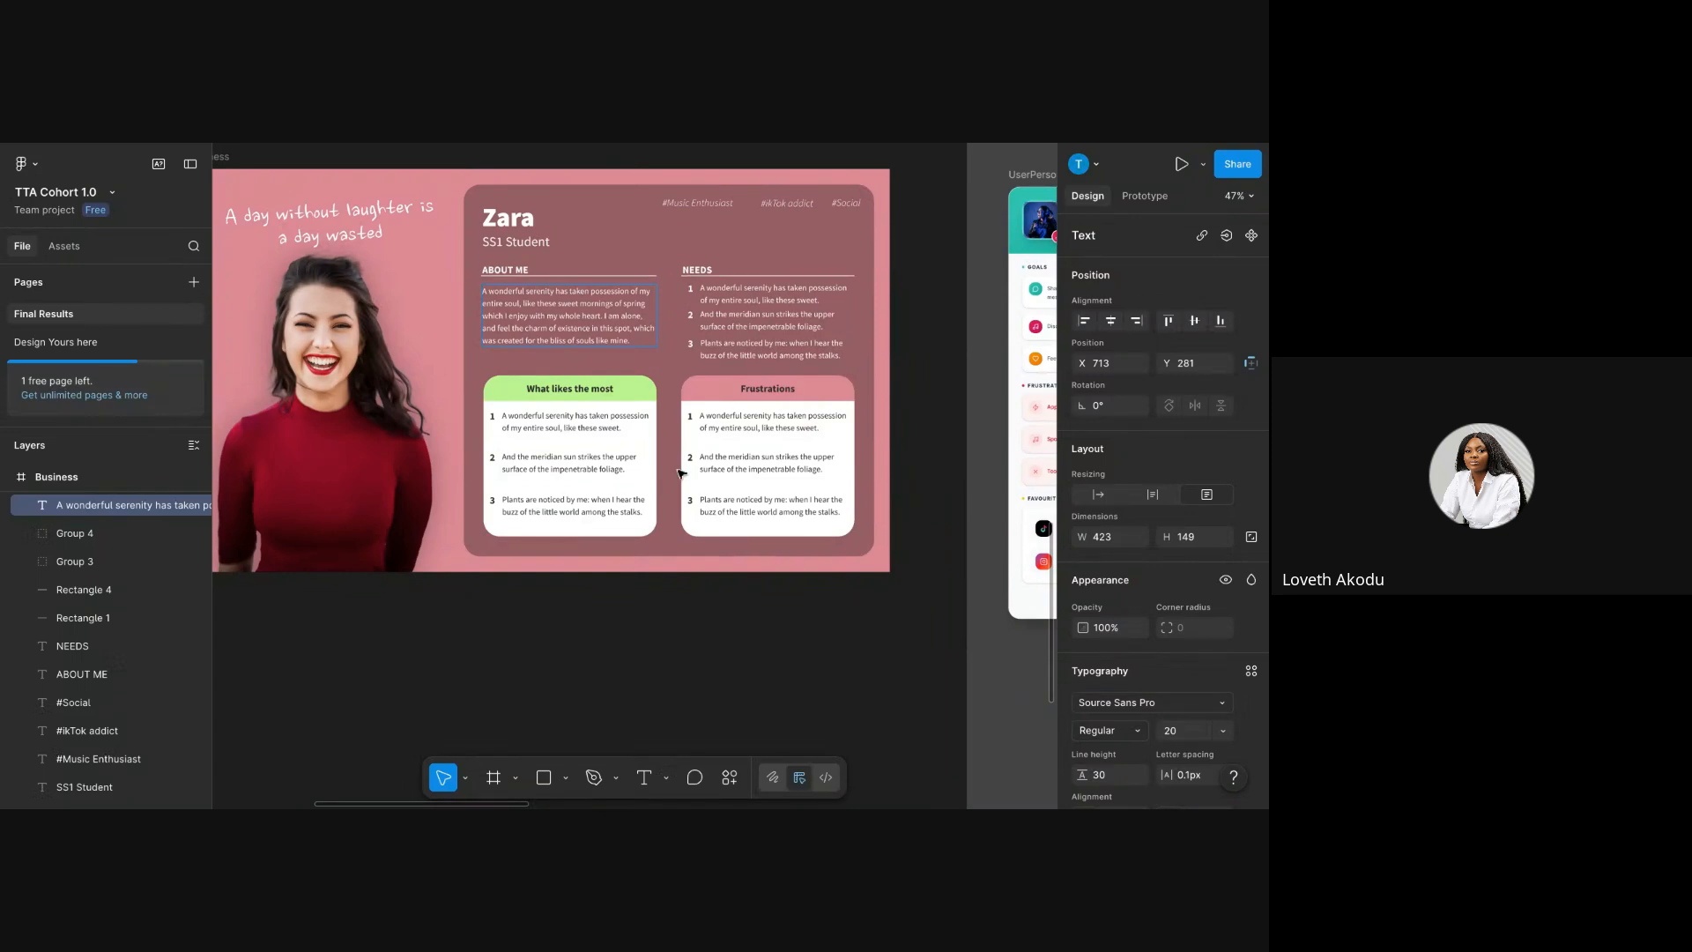
{"action": "scroll", "coordinate": [681, 475], "scroll_direction": "left", "scroll_amount": 9}
{"action": "scroll", "coordinate": [681, 474], "scroll_direction": "down", "scroll_amount": 1}
{"action": "scroll", "coordinate": [681, 474], "scroll_direction": "right", "scroll_amount": 1}
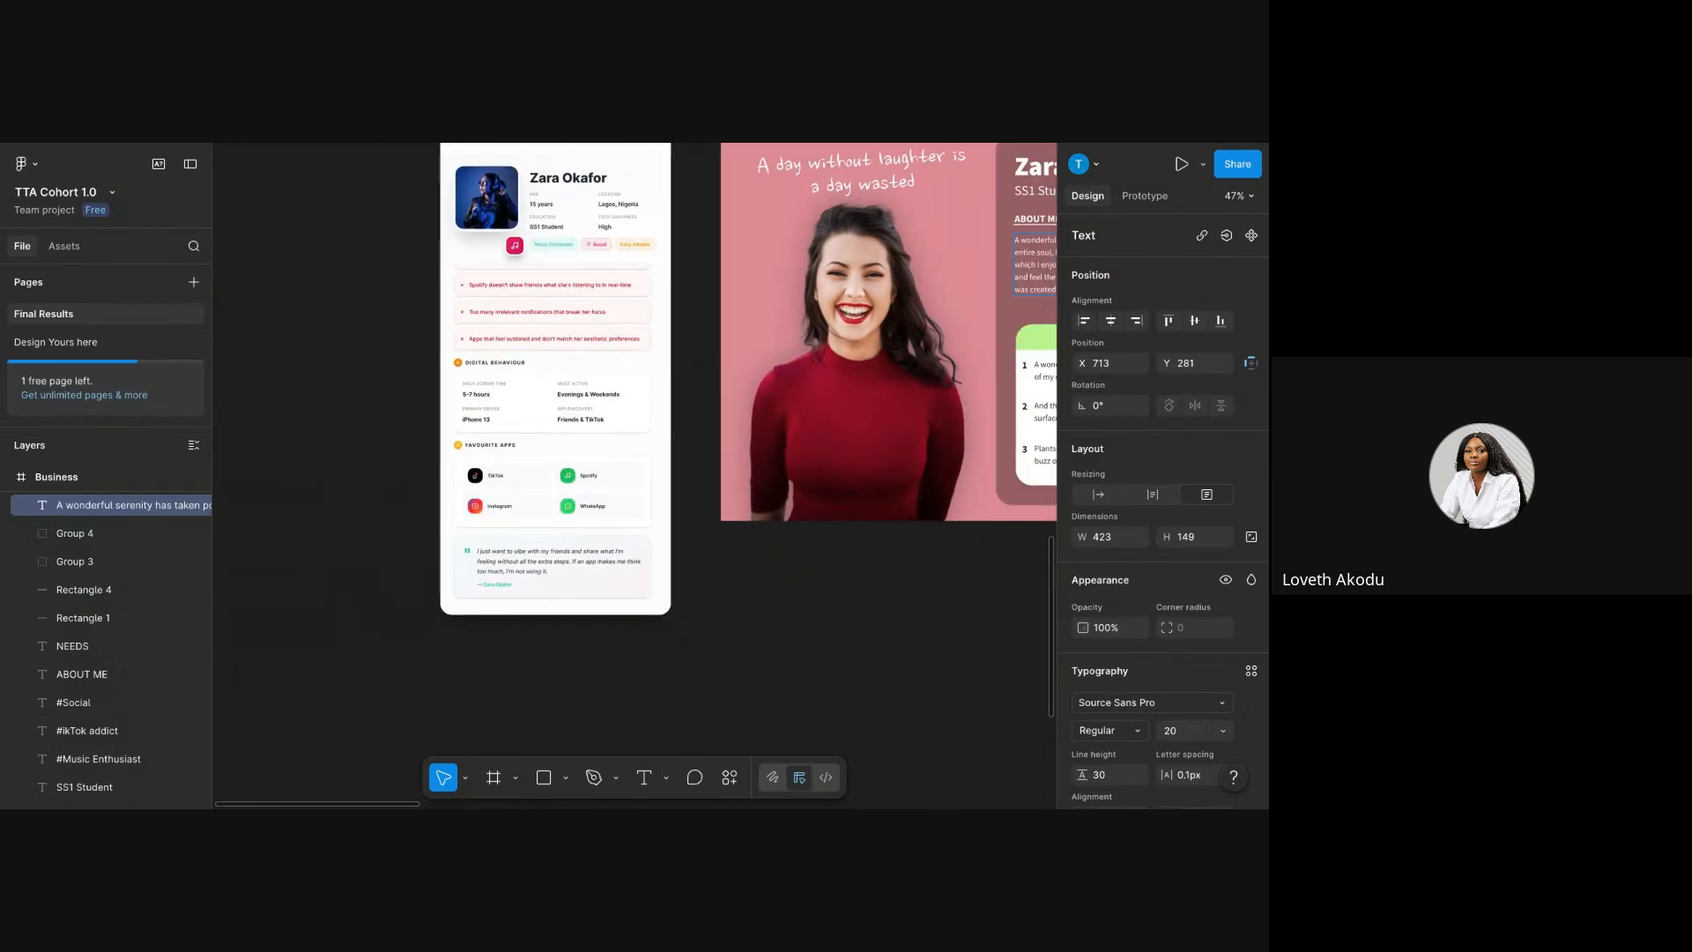
{"action": "scroll", "coordinate": [582, 368], "scroll_direction": "up", "scroll_amount": 4}
{"action": "scroll", "coordinate": [582, 369], "scroll_direction": "down", "scroll_amount": 5}
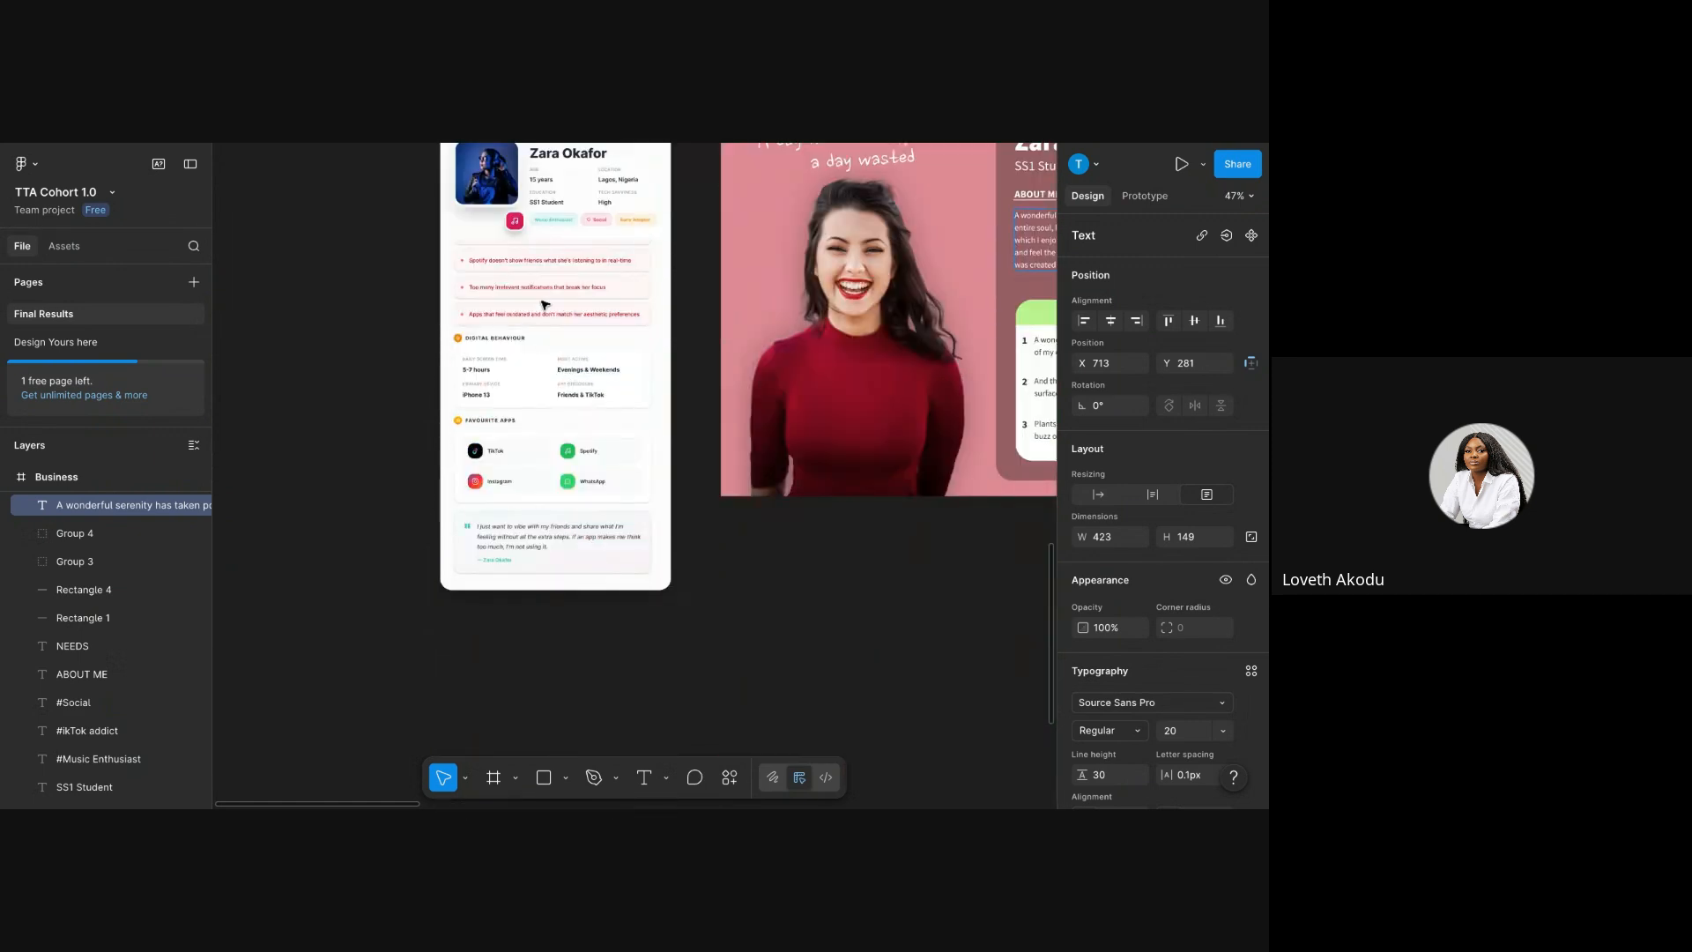
- Extend the copied UserPersonaCard's lower content container to a height of 1051
{"action": "left_click", "coordinate": [531, 256]}
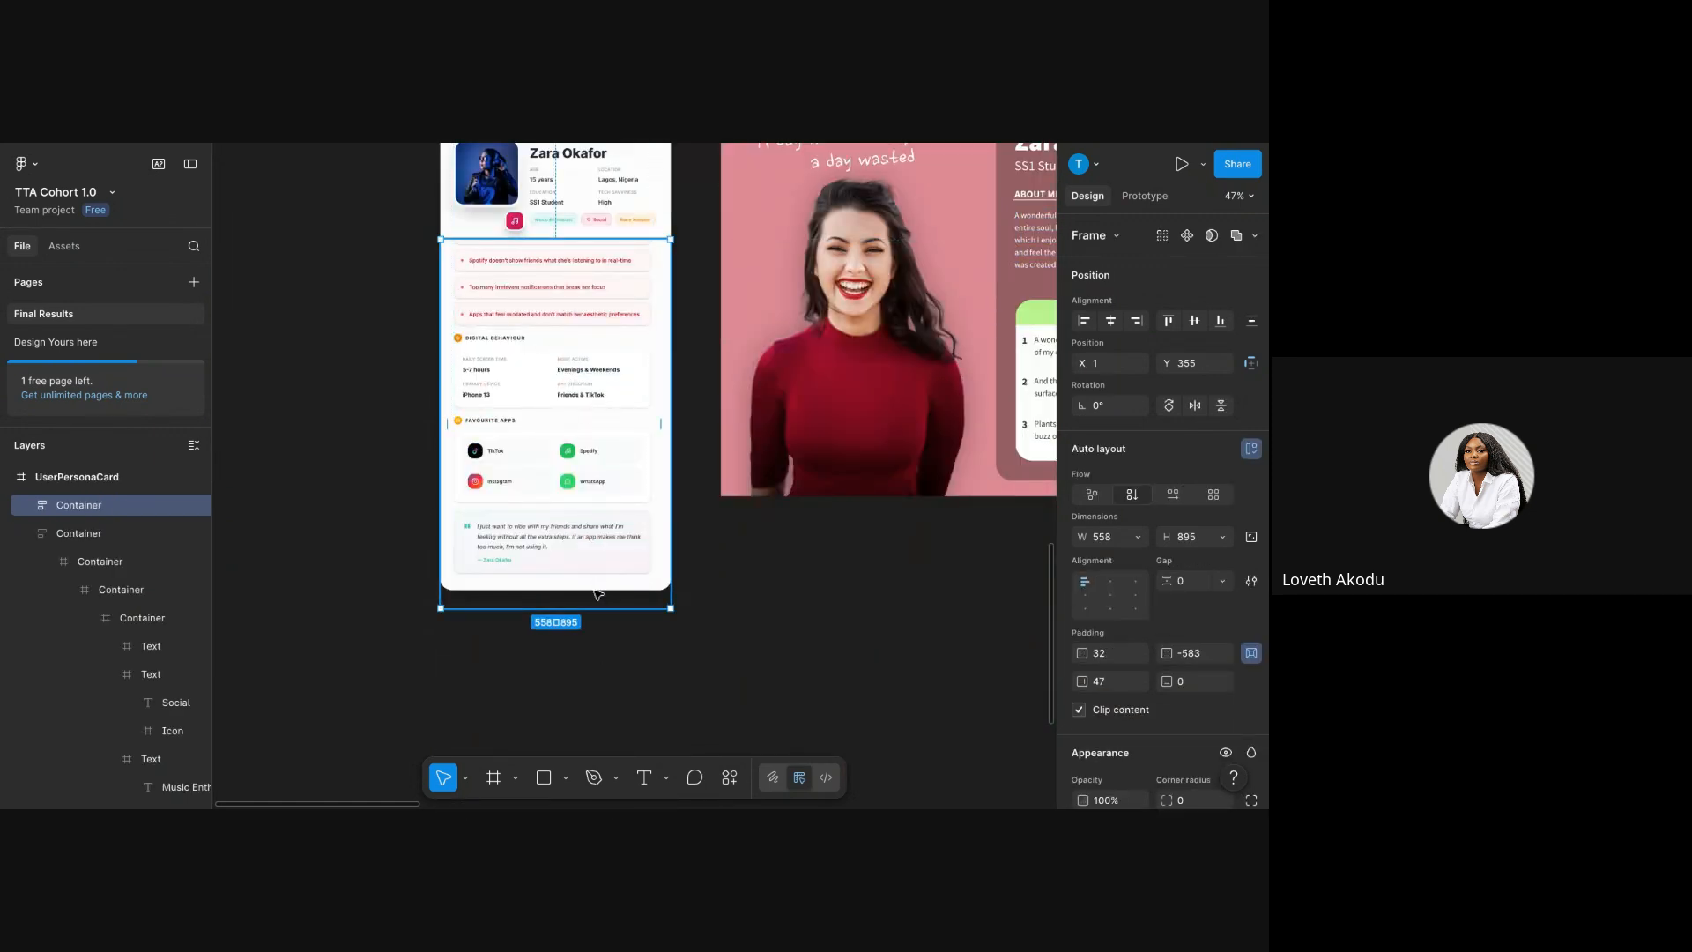
{"action": "left_click_drag", "start_coordinate": [590, 608], "coordinate": [596, 668]}
{"action": "scroll", "coordinate": [533, 552], "scroll_direction": "up", "scroll_amount": 1}
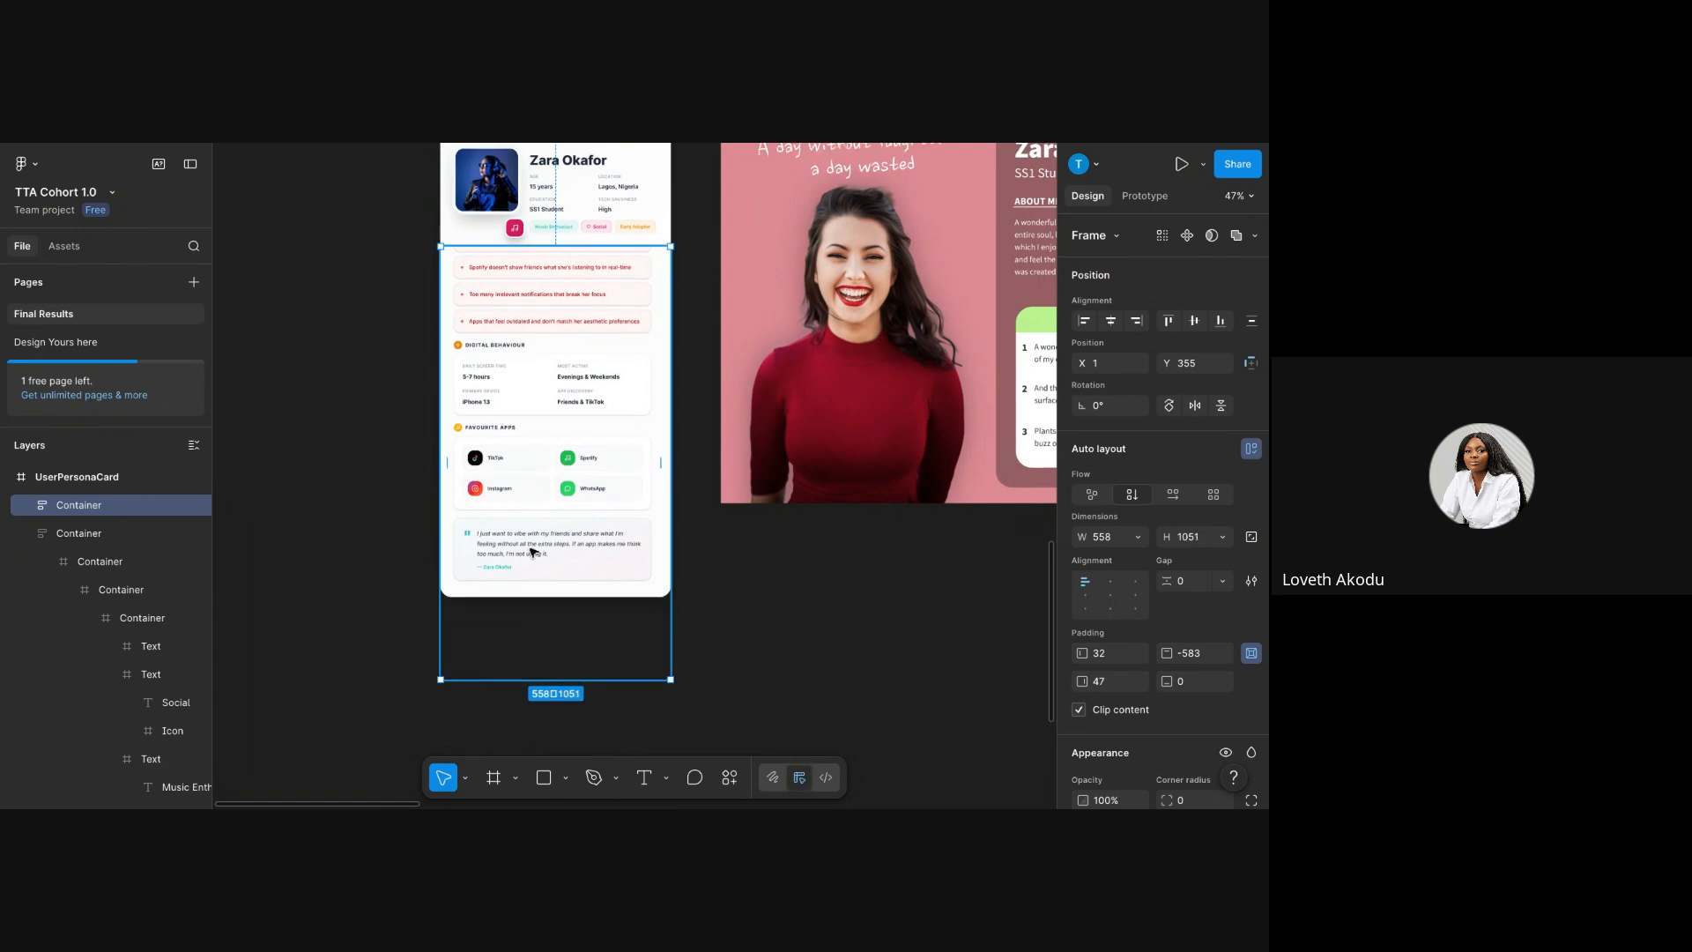
{"action": "scroll", "coordinate": [532, 553], "scroll_direction": "up", "scroll_amount": 3}
{"action": "left_click", "coordinate": [515, 266]}
{"action": "scroll", "coordinate": [513, 227], "scroll_direction": "up", "scroll_amount": 2}
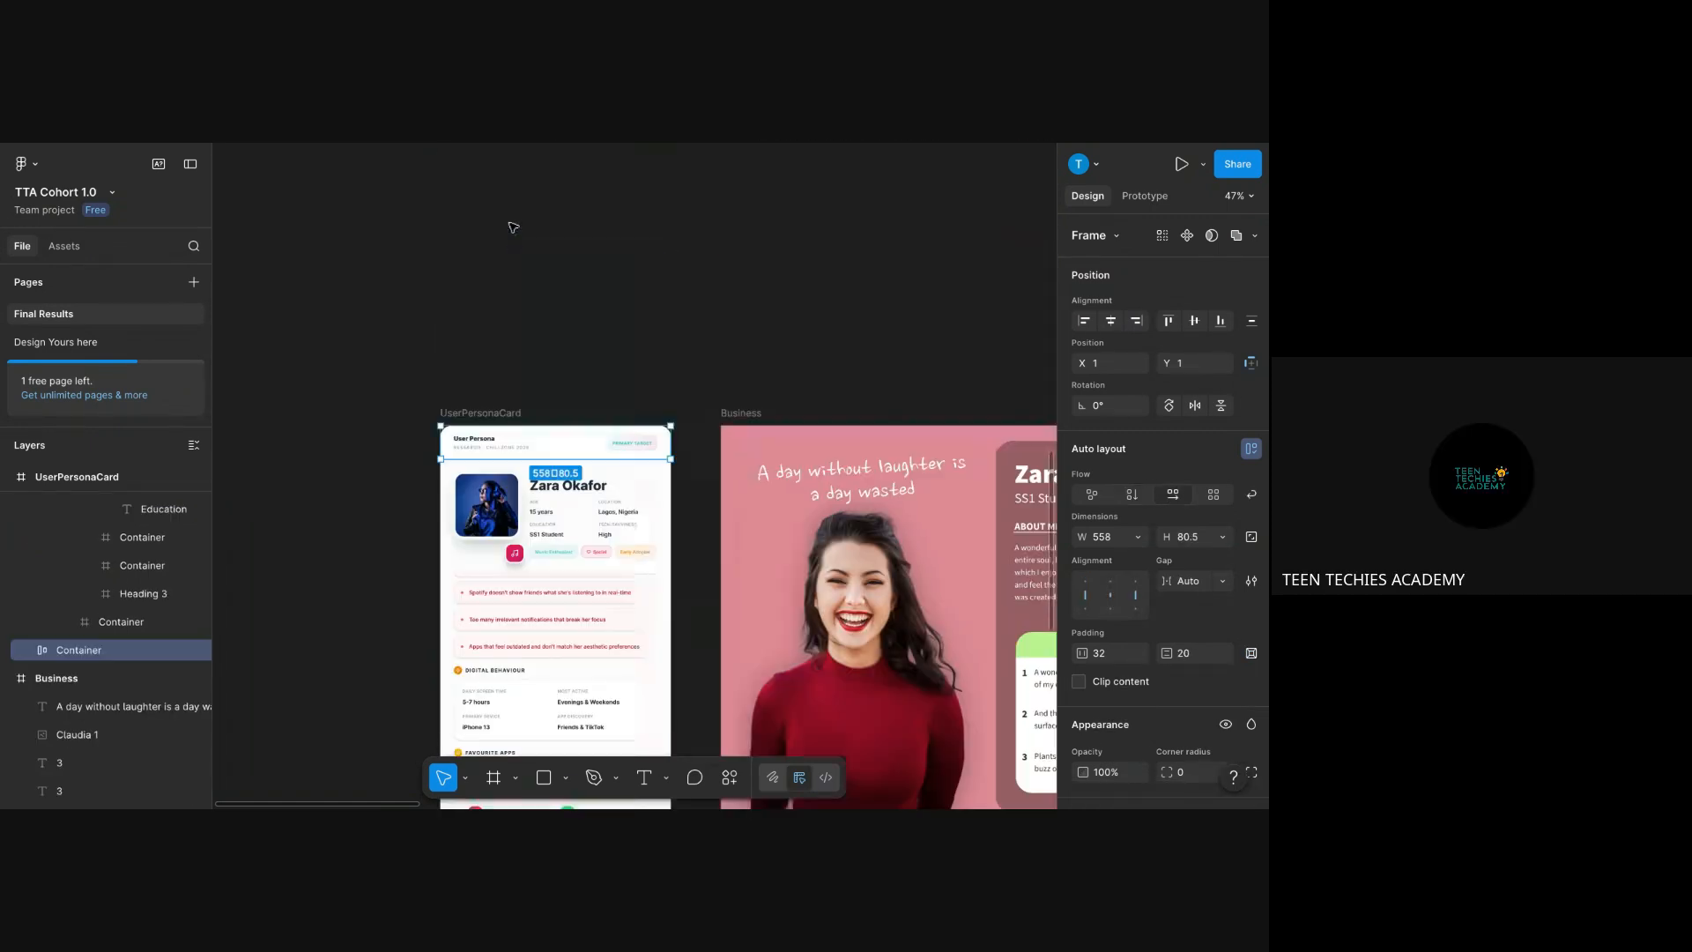
- Lengthen the copied UserPersonaCard frame to a height of 1466
{"action": "left_click", "coordinate": [494, 413]}
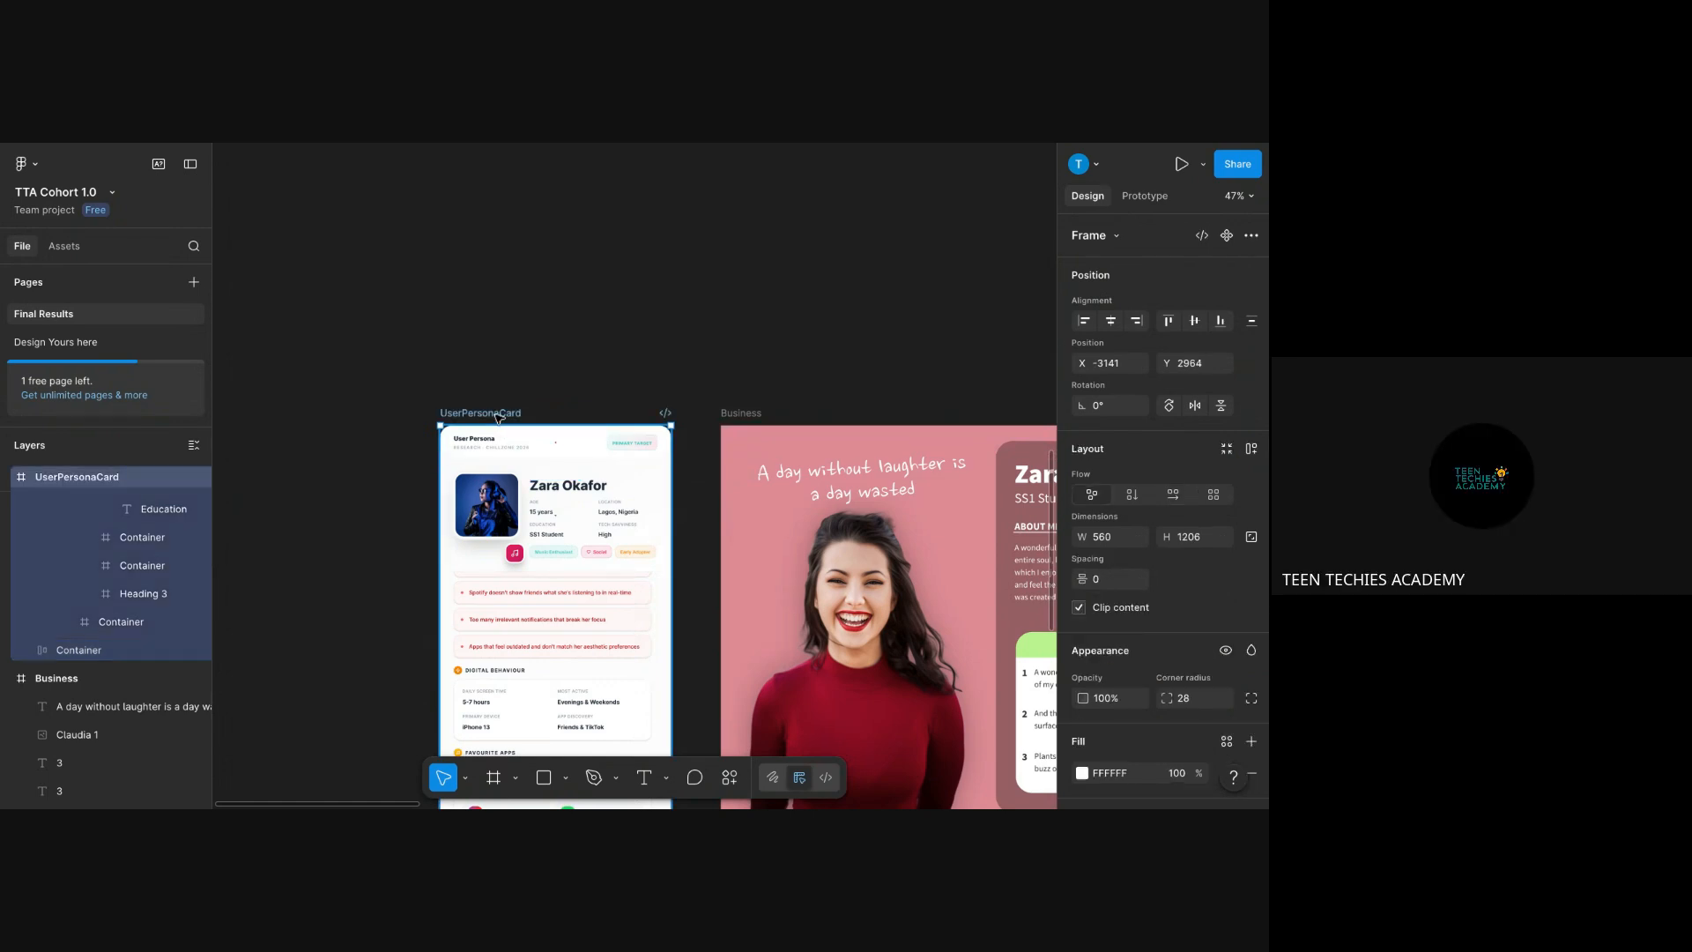
{"action": "scroll", "coordinate": [516, 509], "scroll_direction": "down", "scroll_amount": 4}
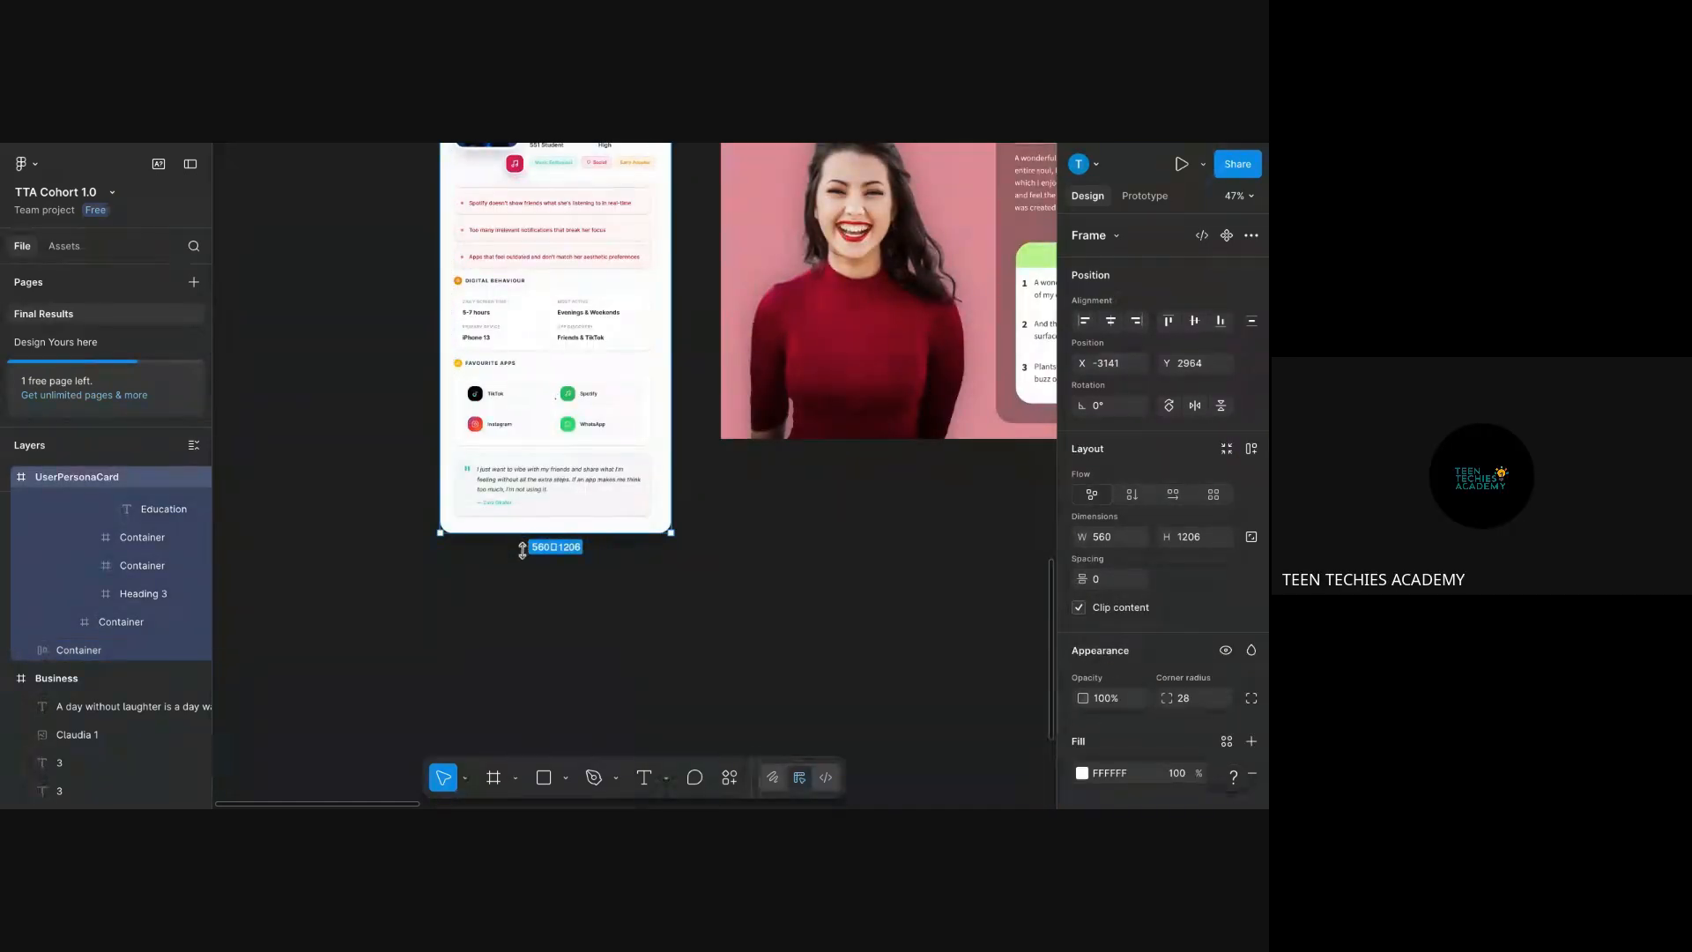
{"action": "left_click_drag", "start_coordinate": [522, 550], "coordinate": [521, 640]}
- Try to move the nested content container downward inside the UserPersonaCard to uncover its clipped sections
{"action": "left_click", "coordinate": [539, 339]}
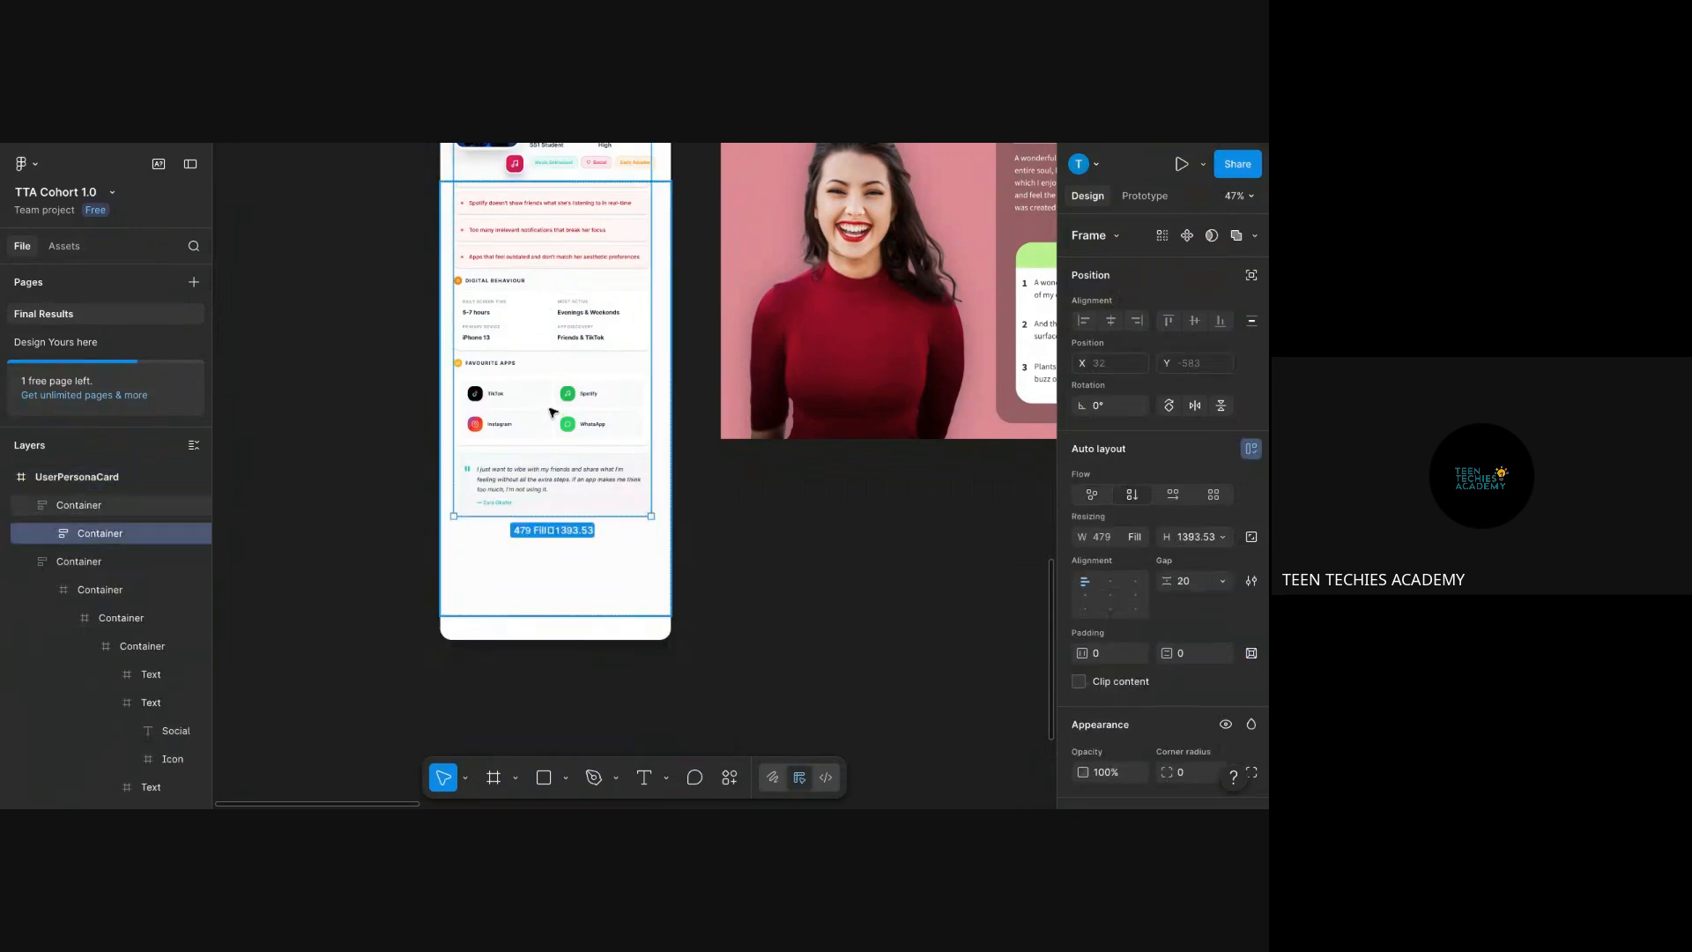
{"action": "scroll", "coordinate": [539, 340], "scroll_direction": "up", "scroll_amount": 1}
{"action": "left_click", "coordinate": [550, 318]}
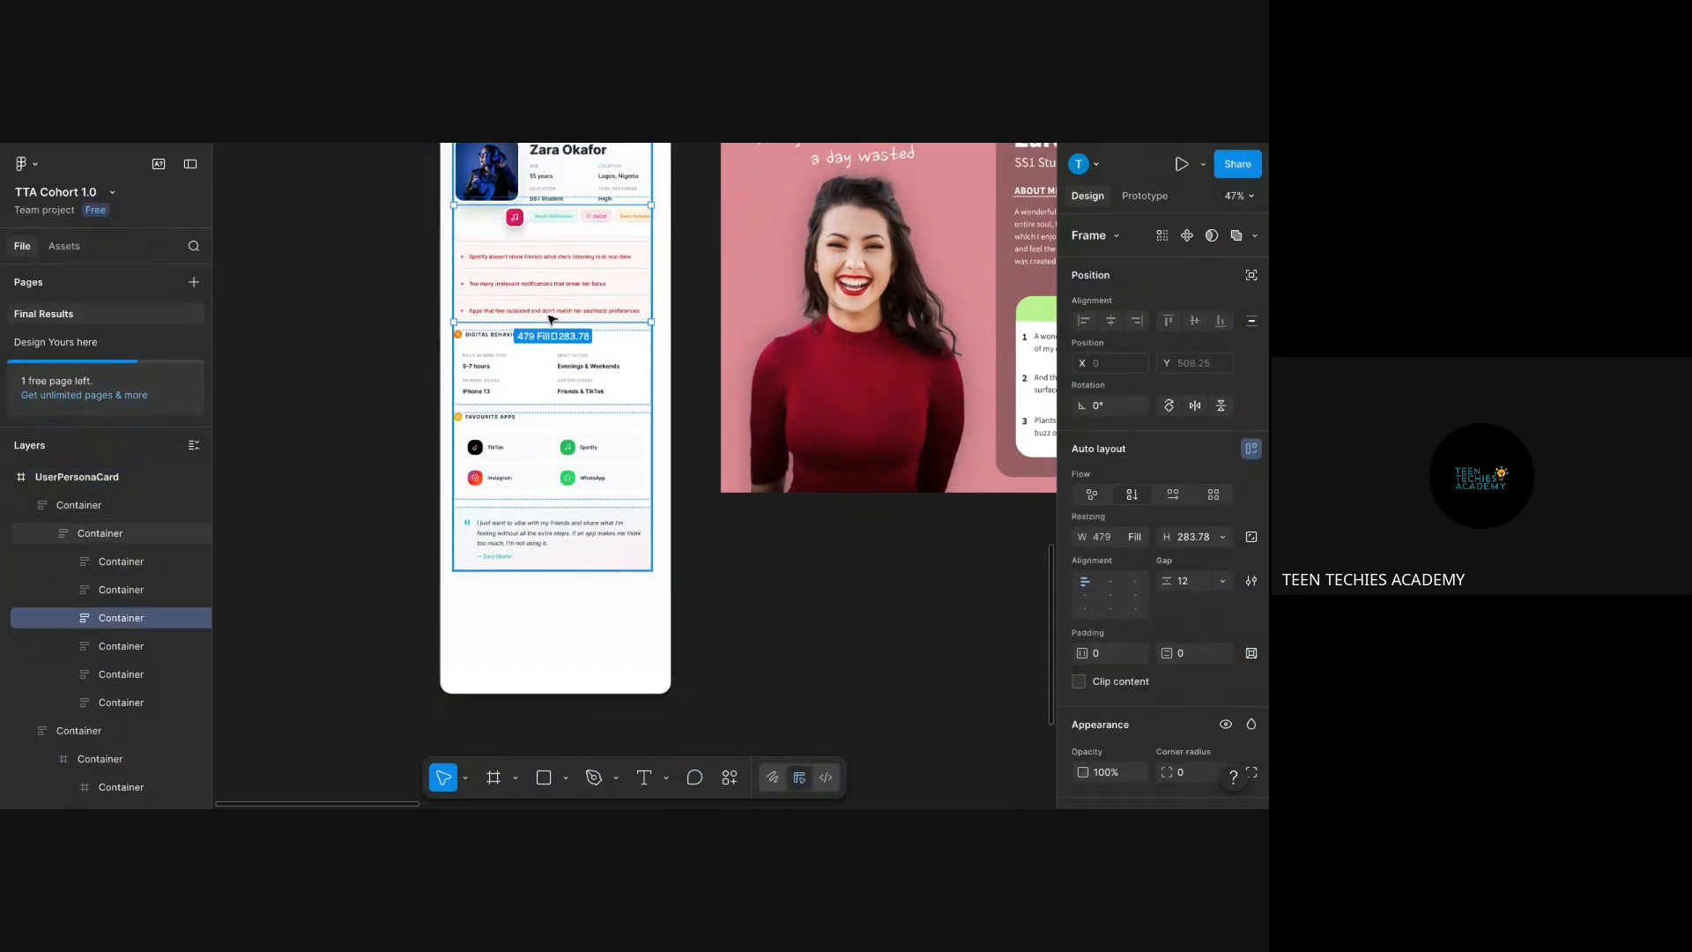
{"action": "left_click", "coordinate": [665, 453]}
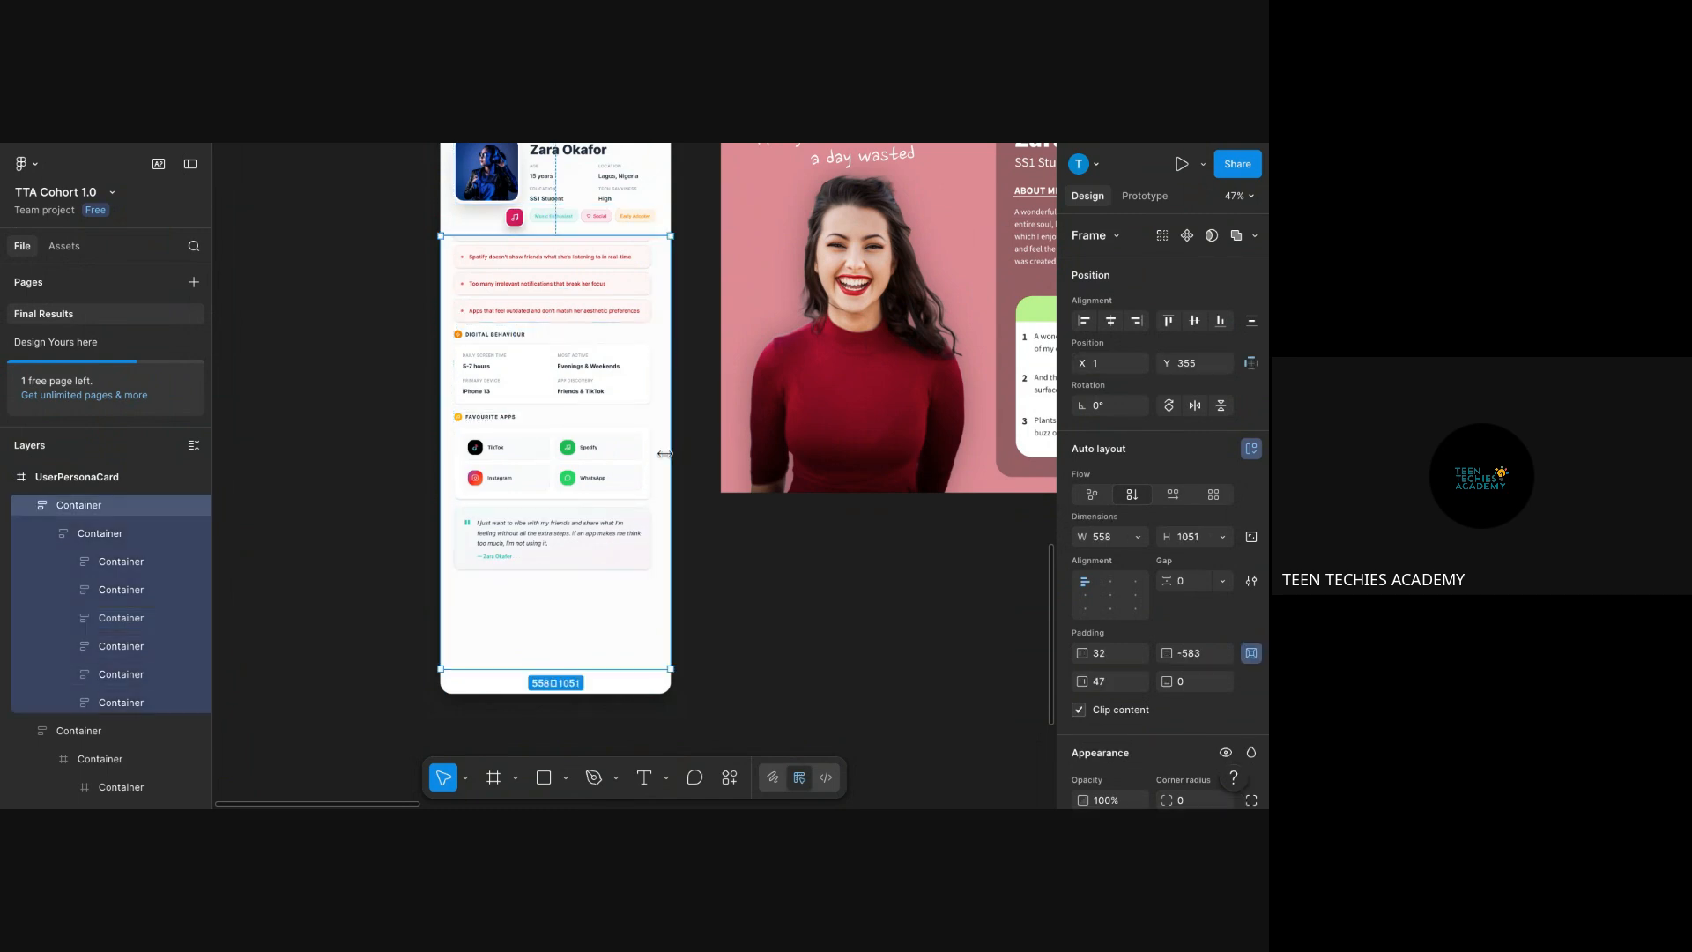
{"action": "left_click", "coordinate": [546, 478]}
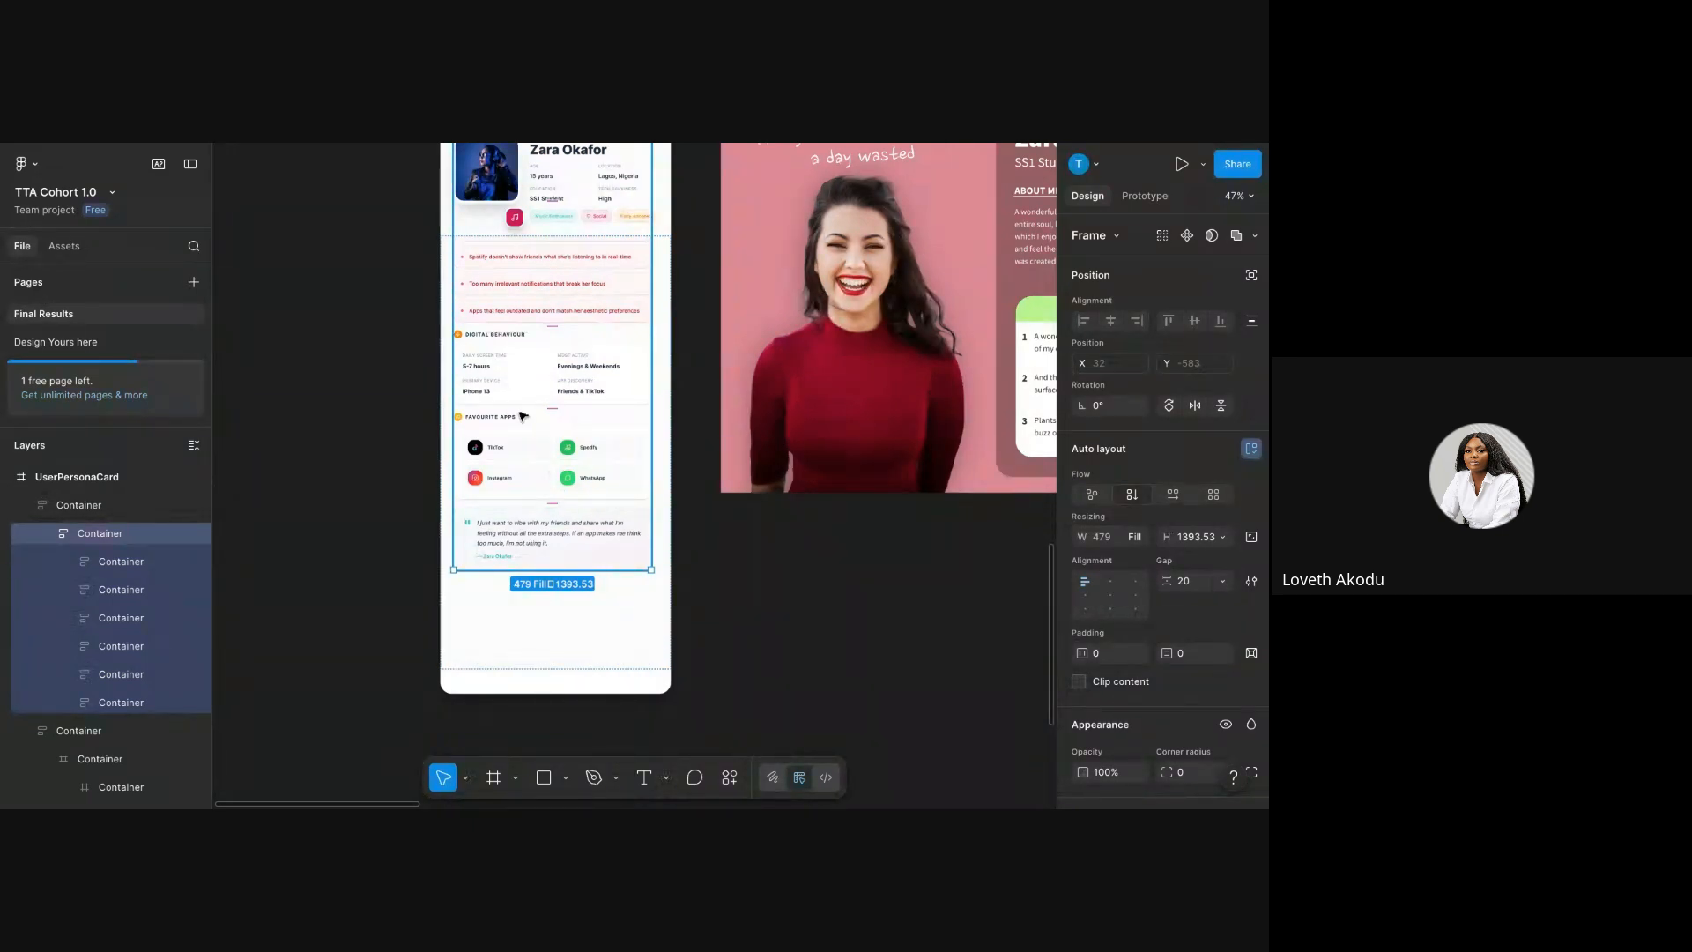
{"action": "left_click_drag", "start_coordinate": [520, 412], "coordinate": [525, 675]}
{"action": "scroll", "coordinate": [511, 335], "scroll_direction": "up", "scroll_amount": 3}
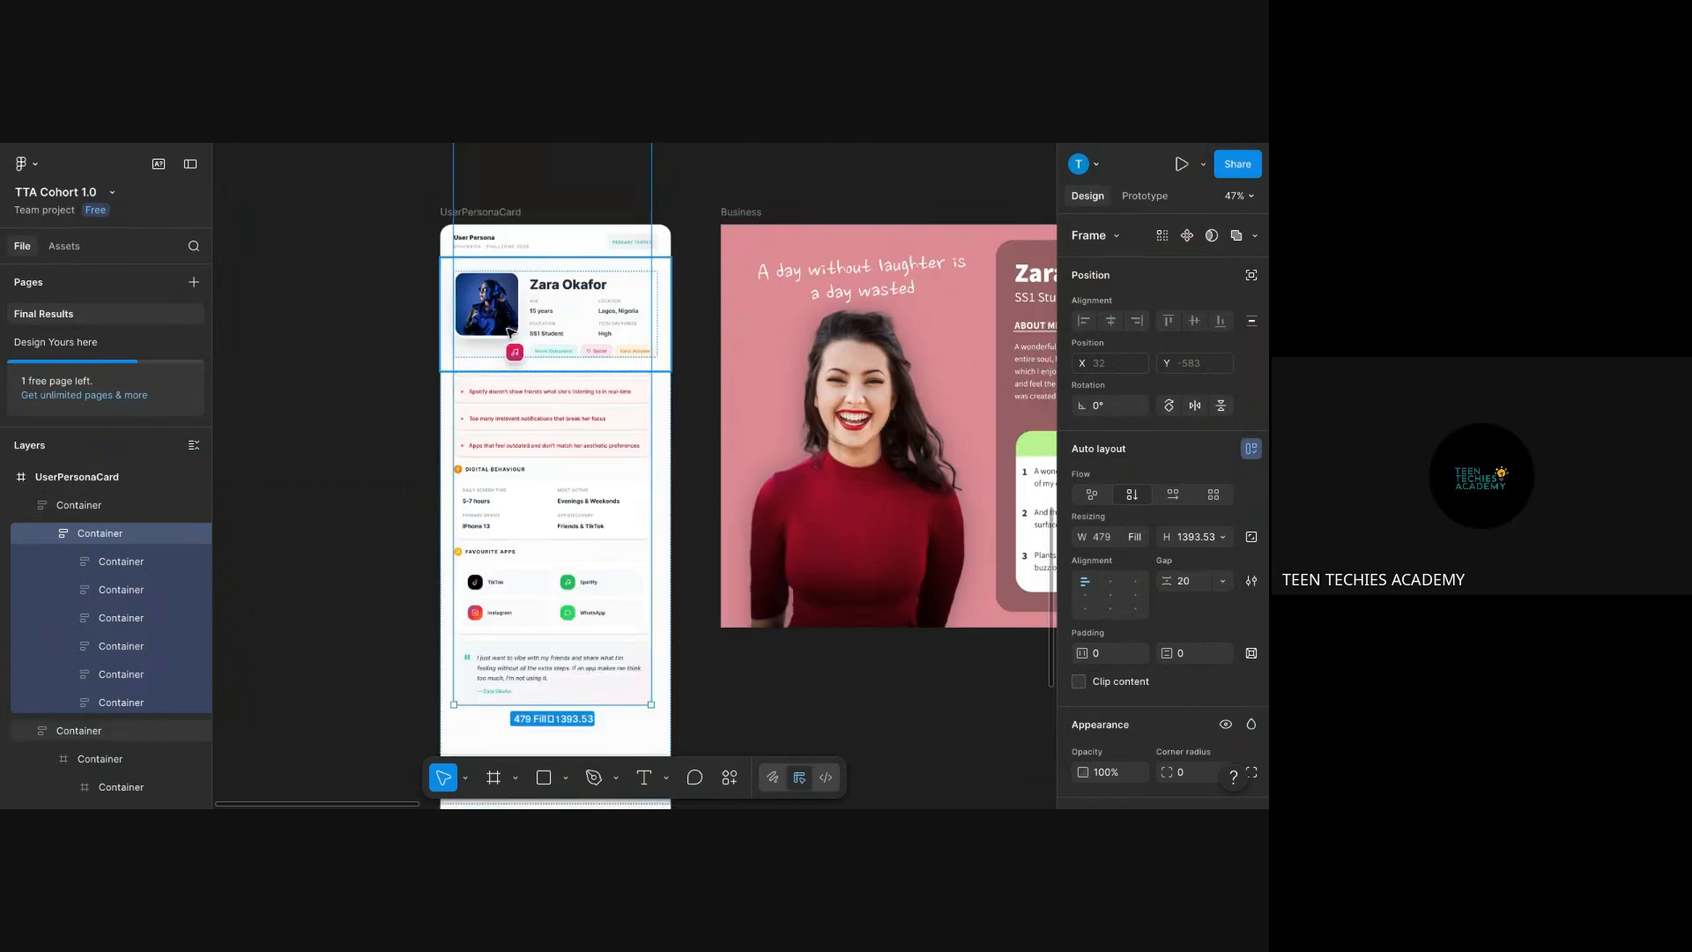
- Set the width of the UserPersonaCard's lower content container to hug contents
{"action": "left_click", "coordinate": [503, 213]}
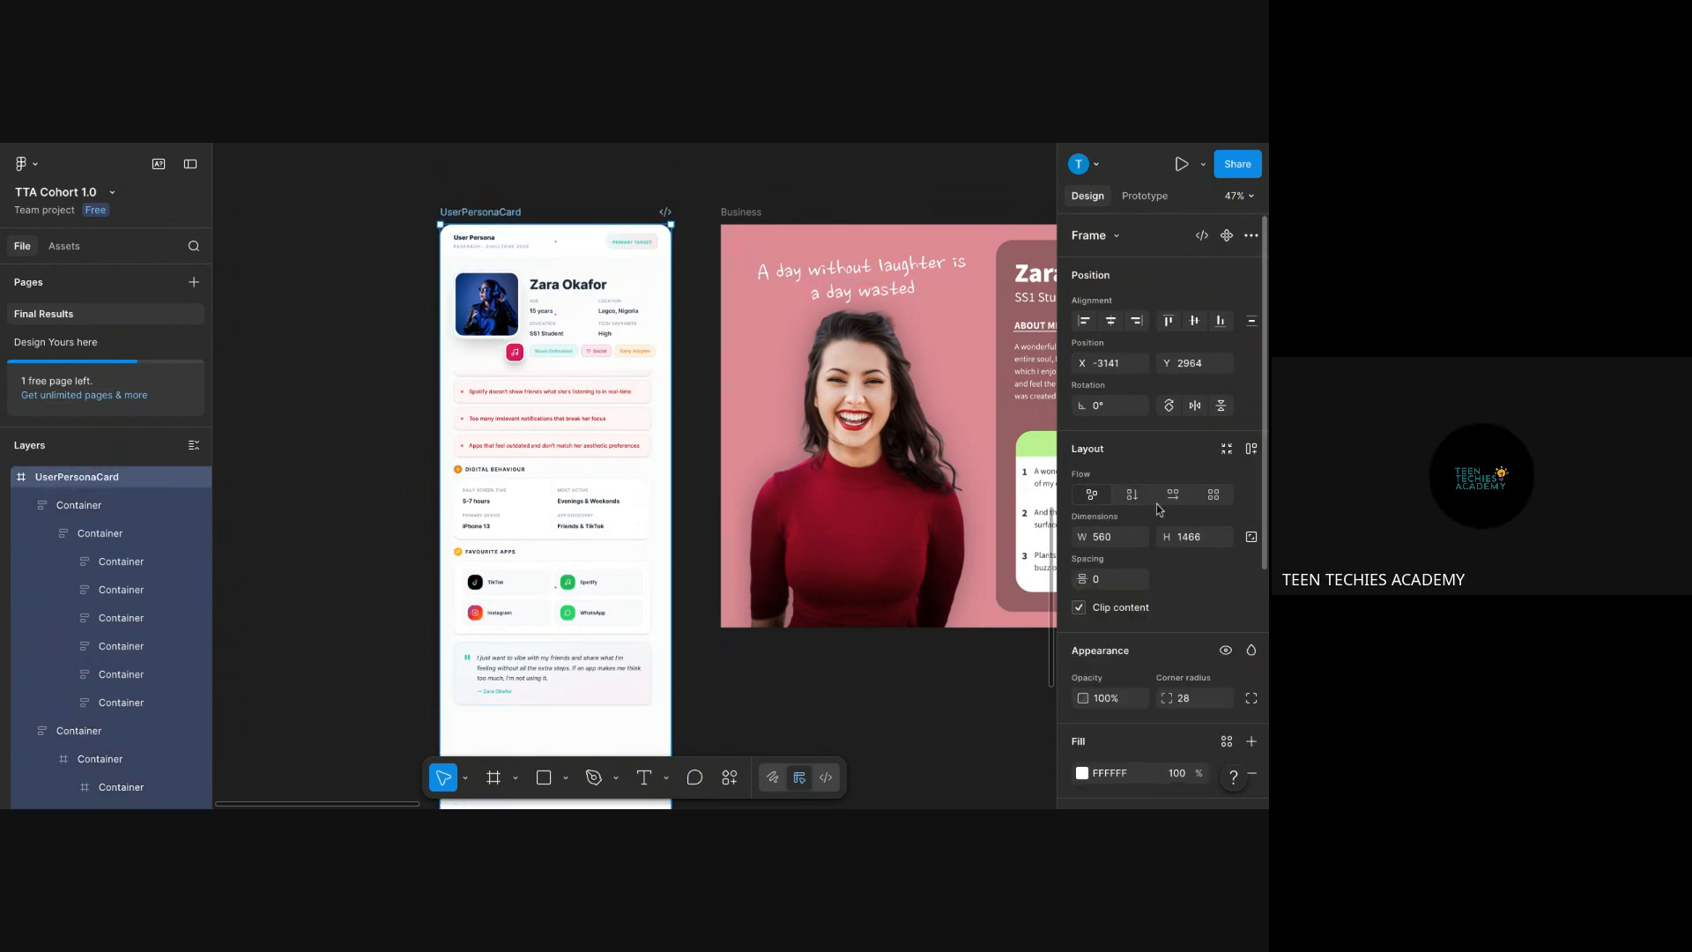
{"action": "left_click", "coordinate": [602, 400]}
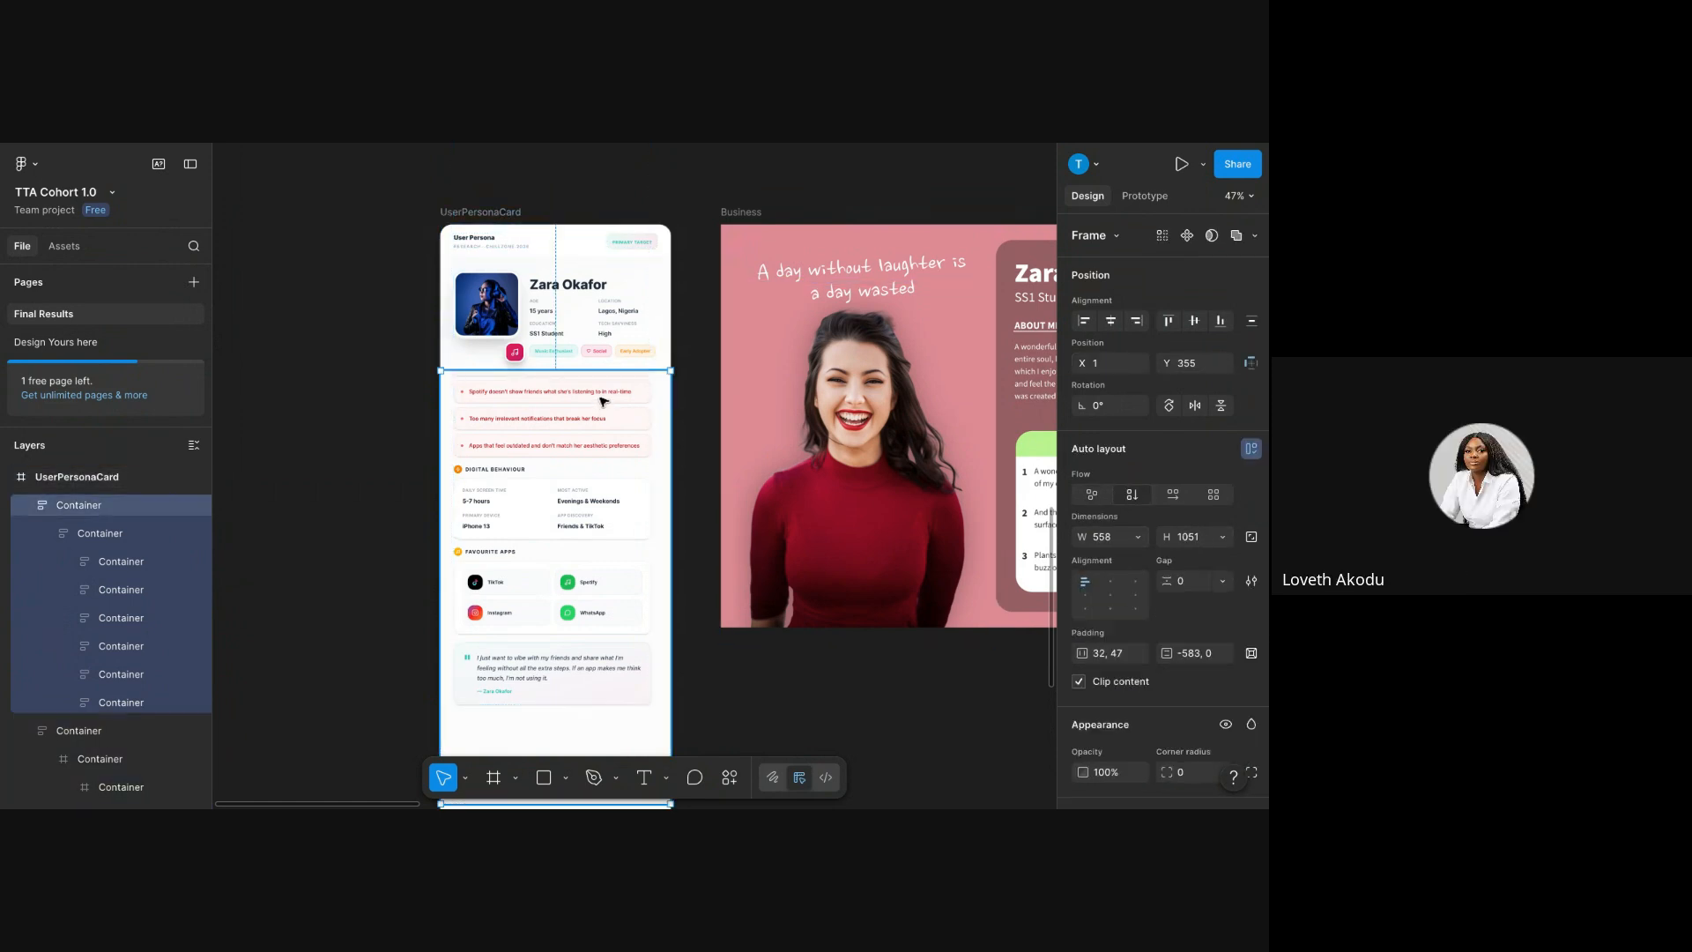
{"action": "left_click", "coordinate": [1134, 540]}
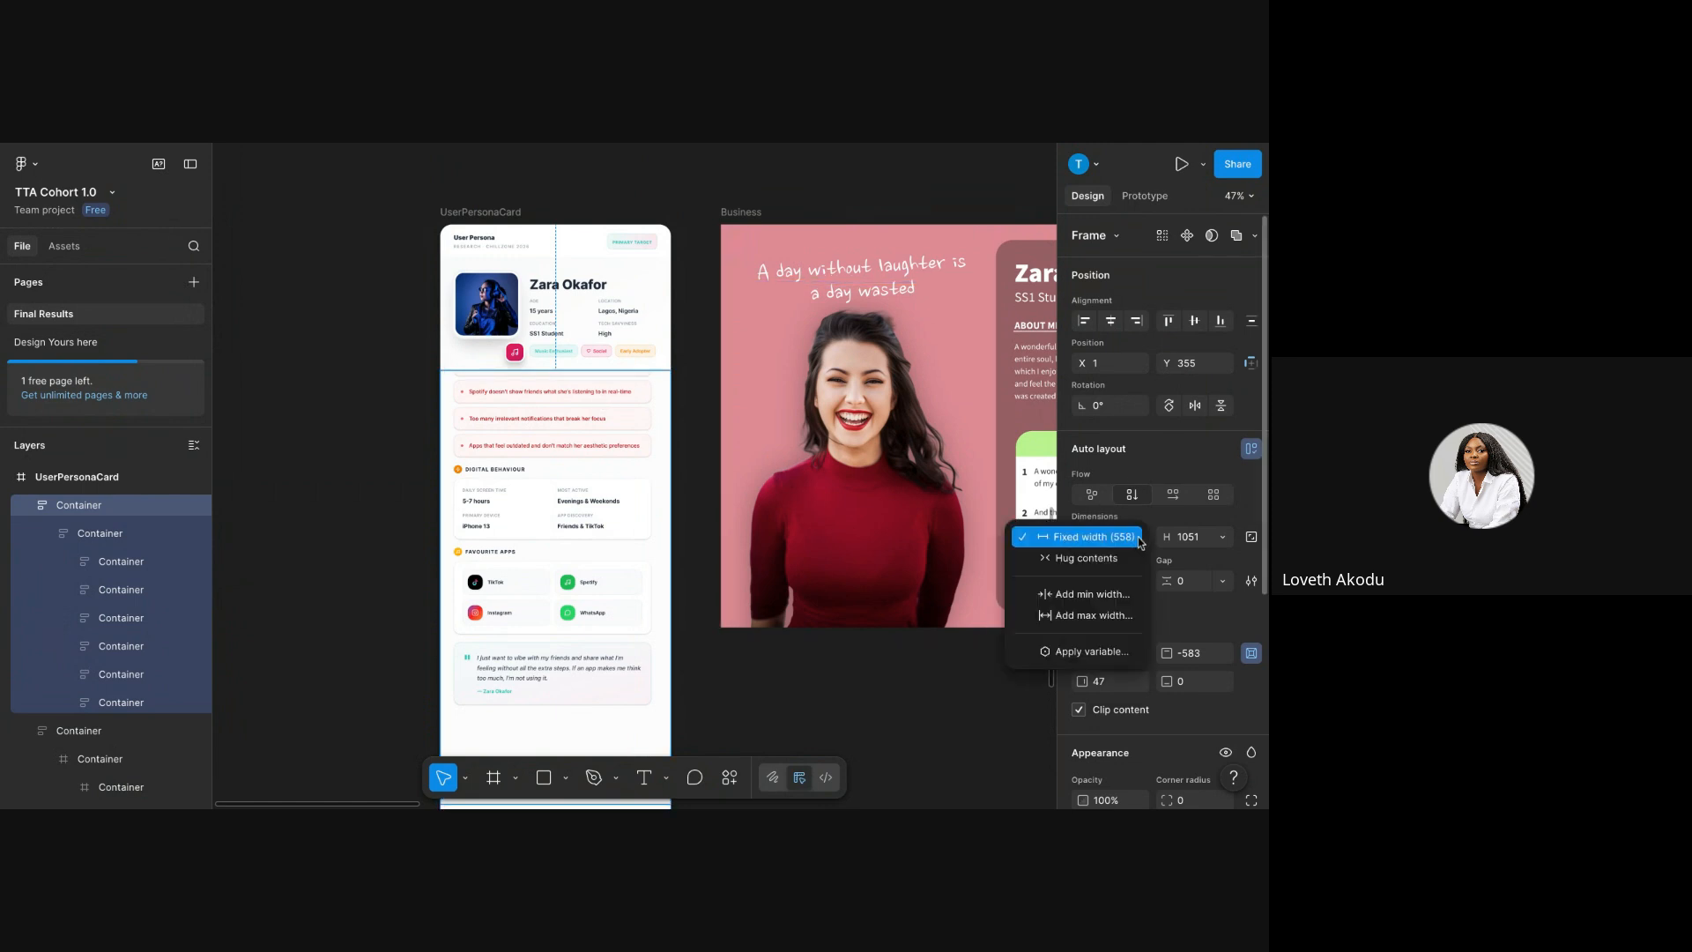
{"action": "left_click", "coordinate": [1066, 533]}
{"action": "scroll", "coordinate": [617, 458], "scroll_direction": "up", "scroll_amount": 5}
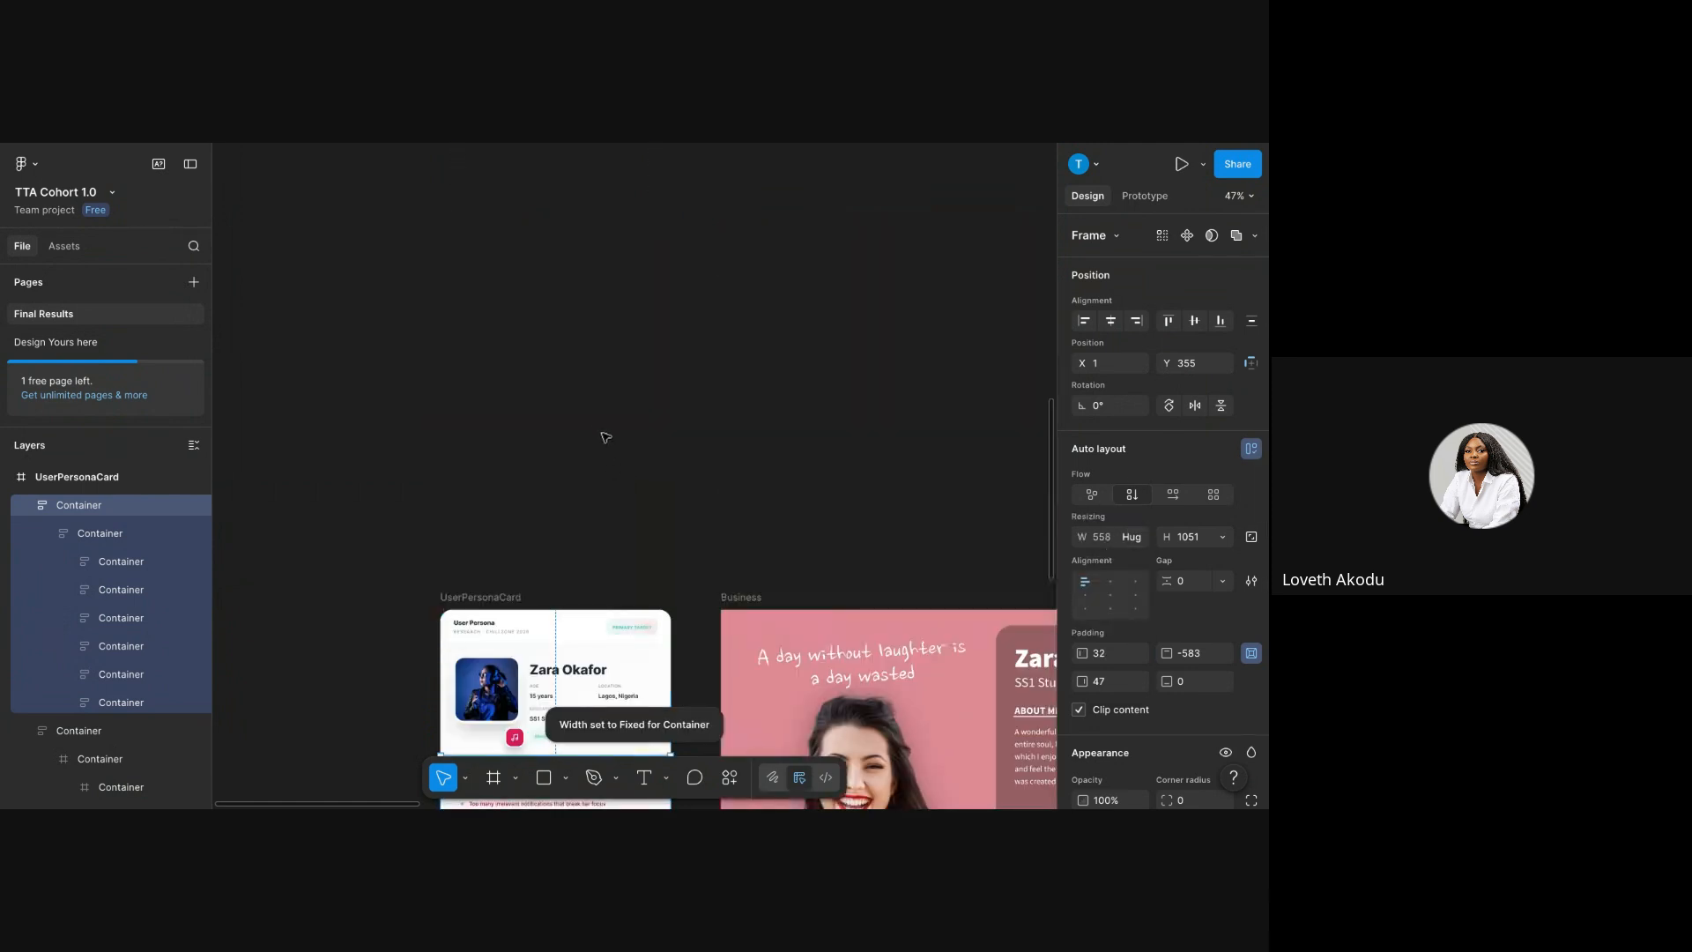
{"action": "scroll", "coordinate": [604, 434], "scroll_direction": "down", "scroll_amount": 6}
- Move the lower content container down the UserPersonaCard to X -5, Y 699, and set its height to hug contents
{"action": "double_click", "coordinate": [569, 414]}
{"action": "left_click_drag", "start_coordinate": [570, 415], "coordinate": [578, 685]}
{"action": "left_click", "coordinate": [526, 568]}
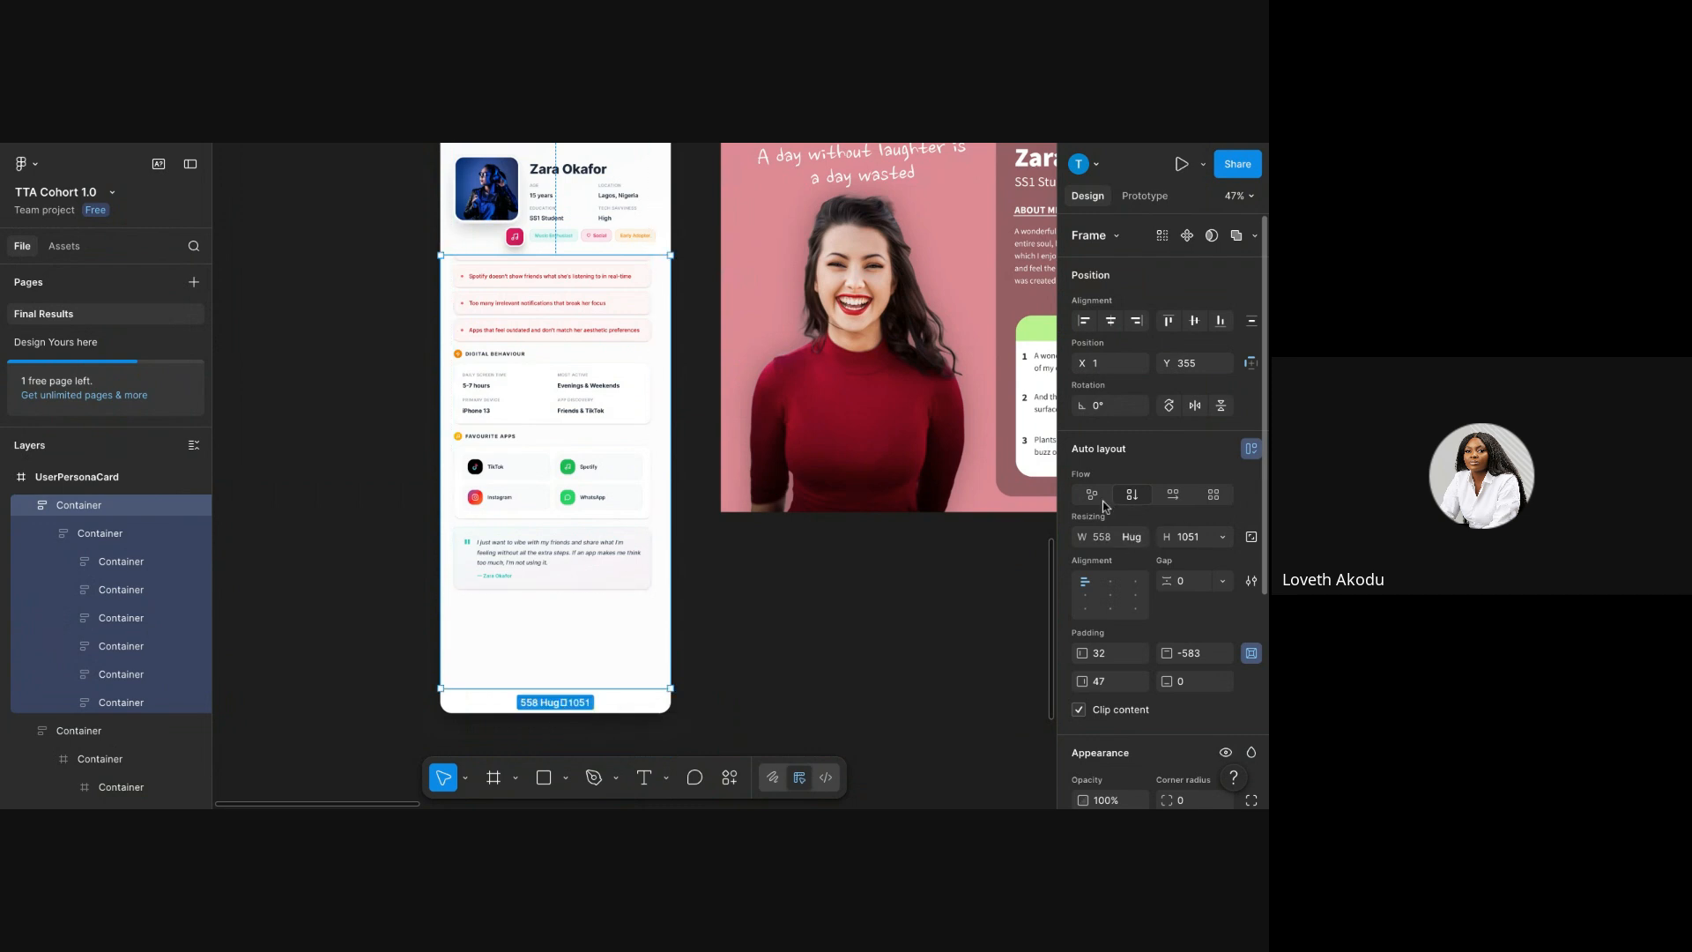
{"action": "left_click_drag", "start_coordinate": [541, 390], "coordinate": [558, 614]}
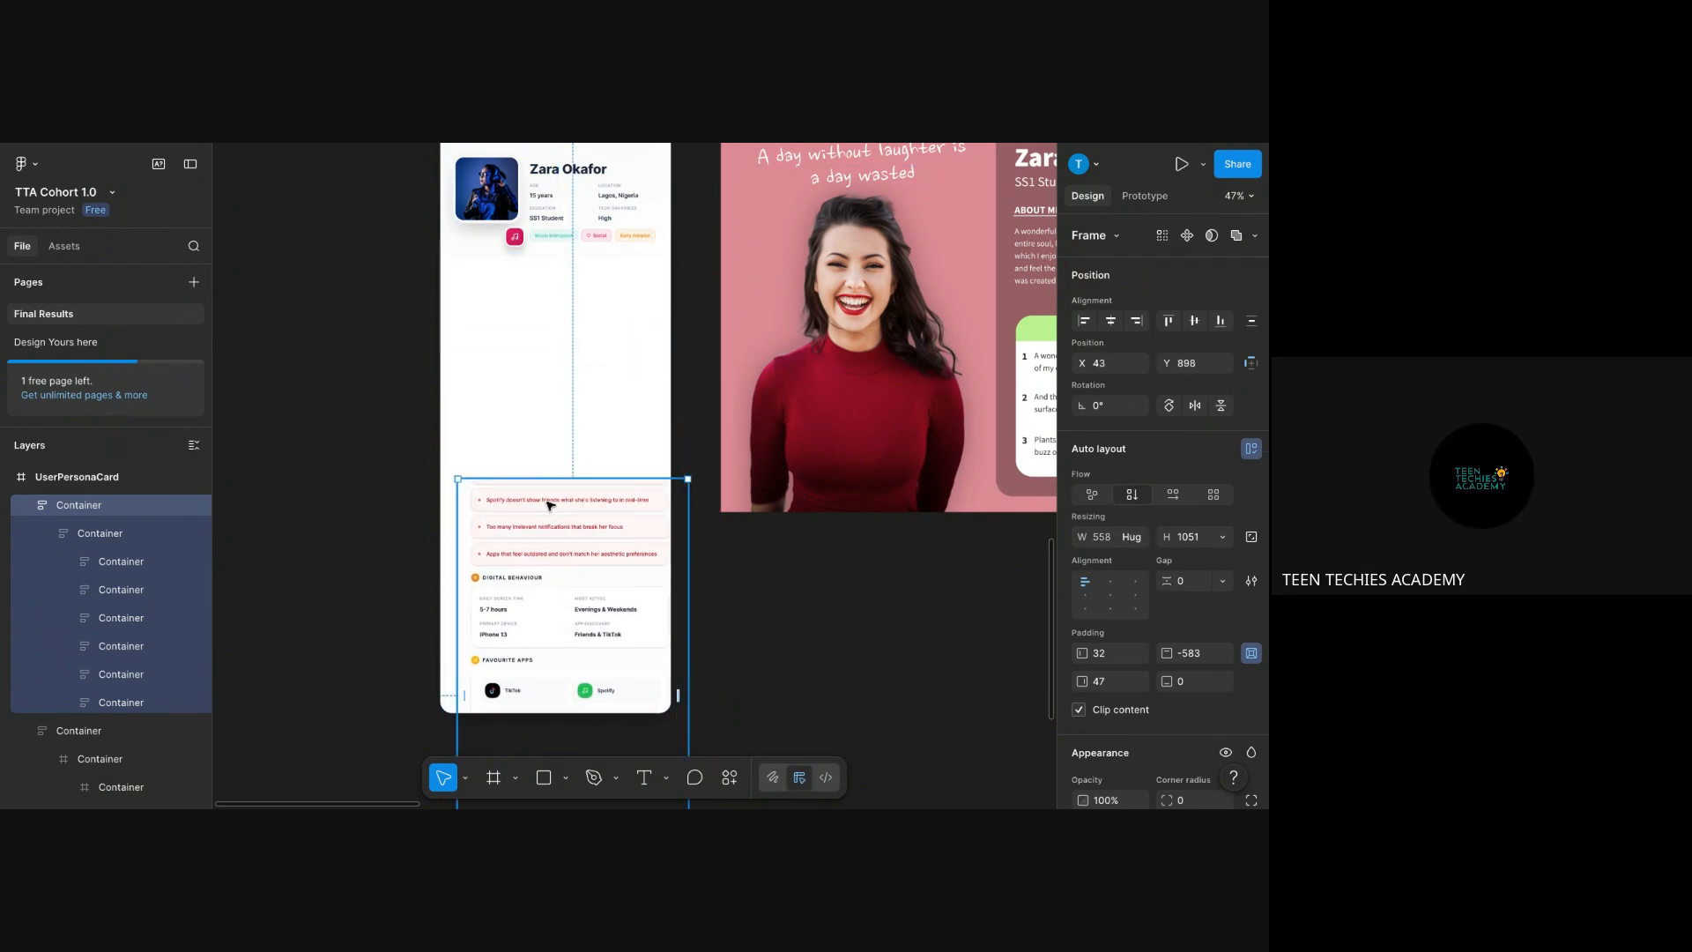
{"action": "left_click_drag", "start_coordinate": [558, 508], "coordinate": [539, 426]}
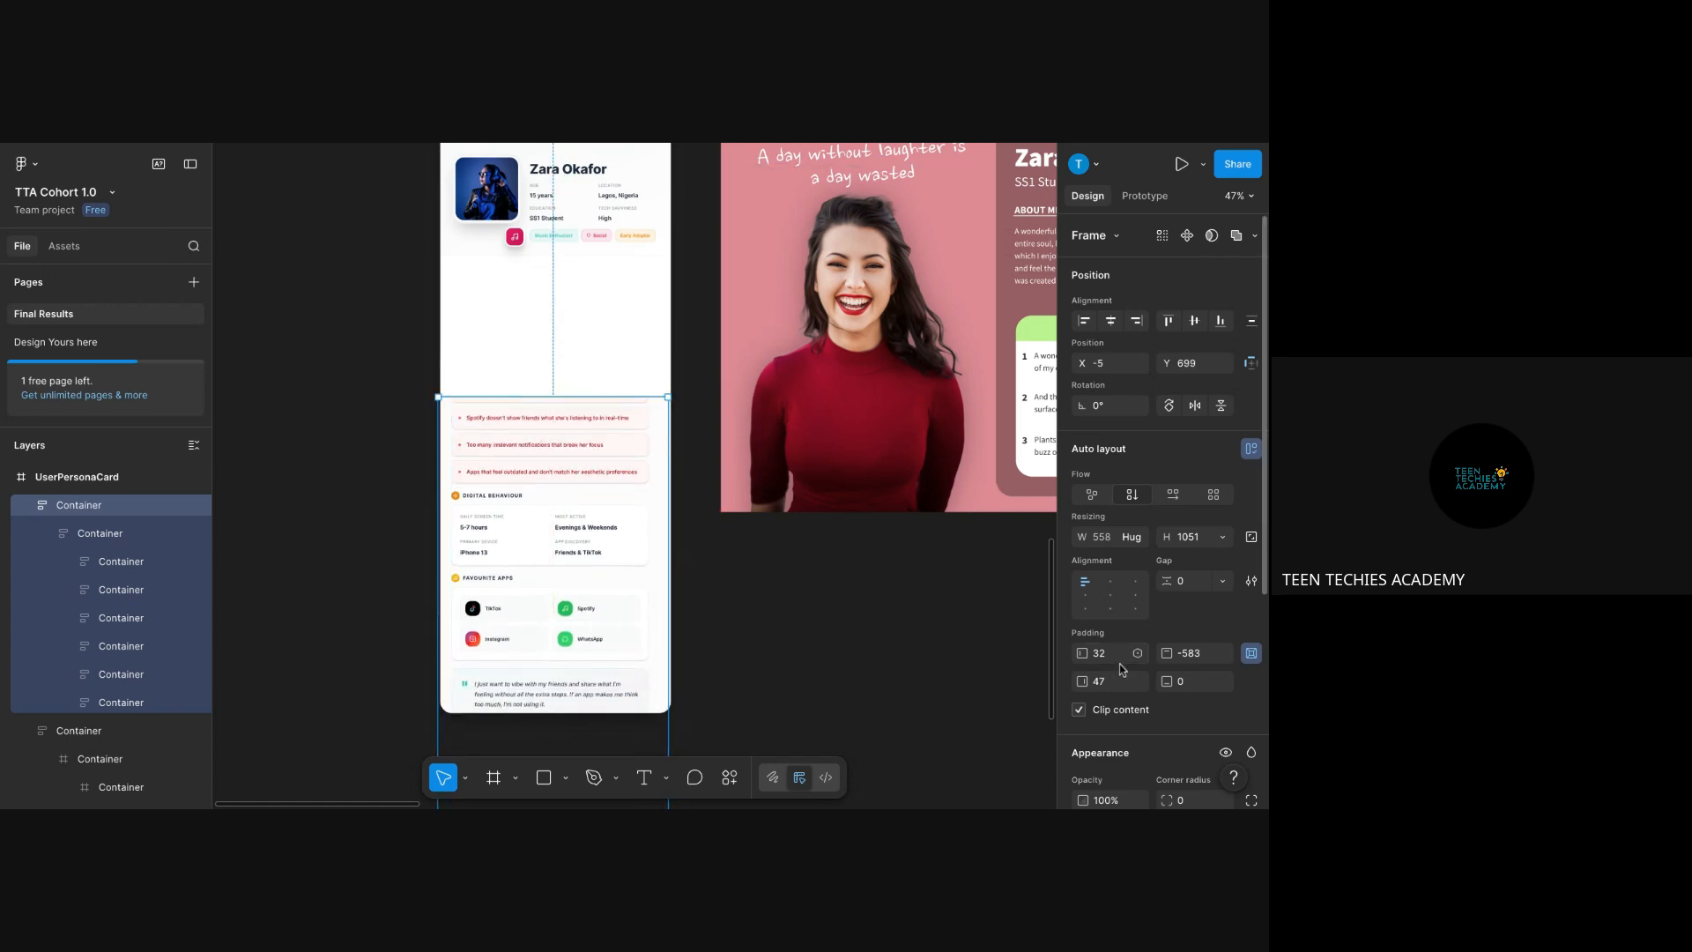
{"action": "left_click", "coordinate": [1226, 539]}
{"action": "left_click", "coordinate": [1146, 556]}
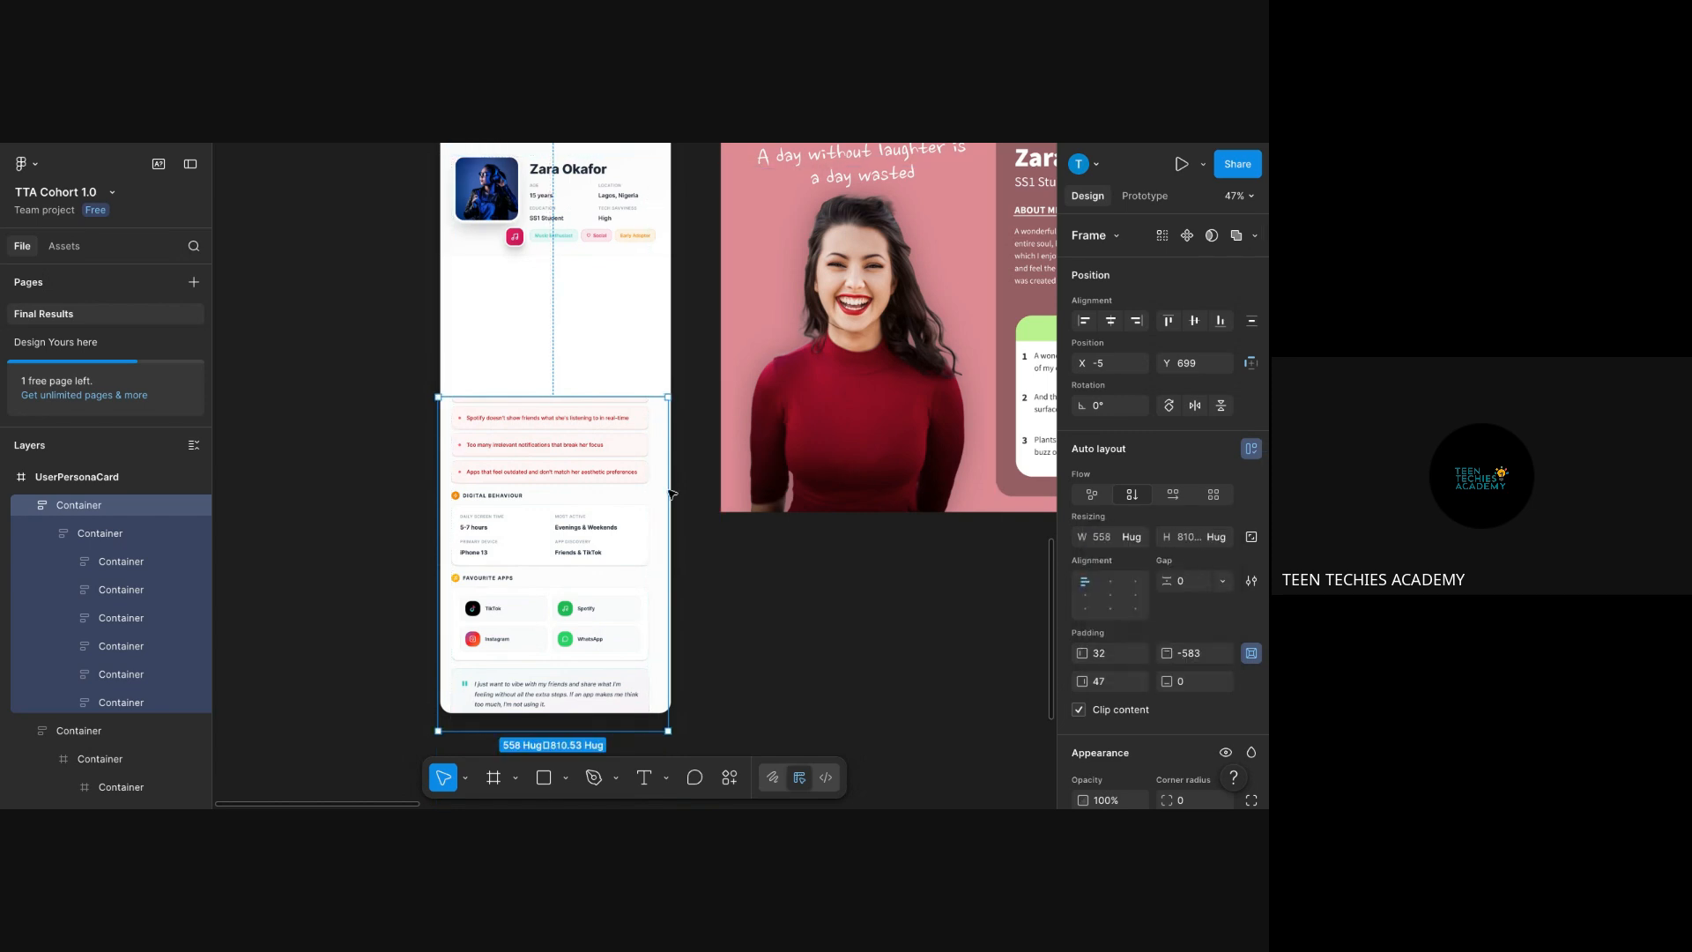
- Stretch the top edge of the UserPersonaCard's lower content container upward to a height of 1061
{"action": "left_click", "coordinate": [529, 392]}
{"action": "left_click", "coordinate": [538, 406]}
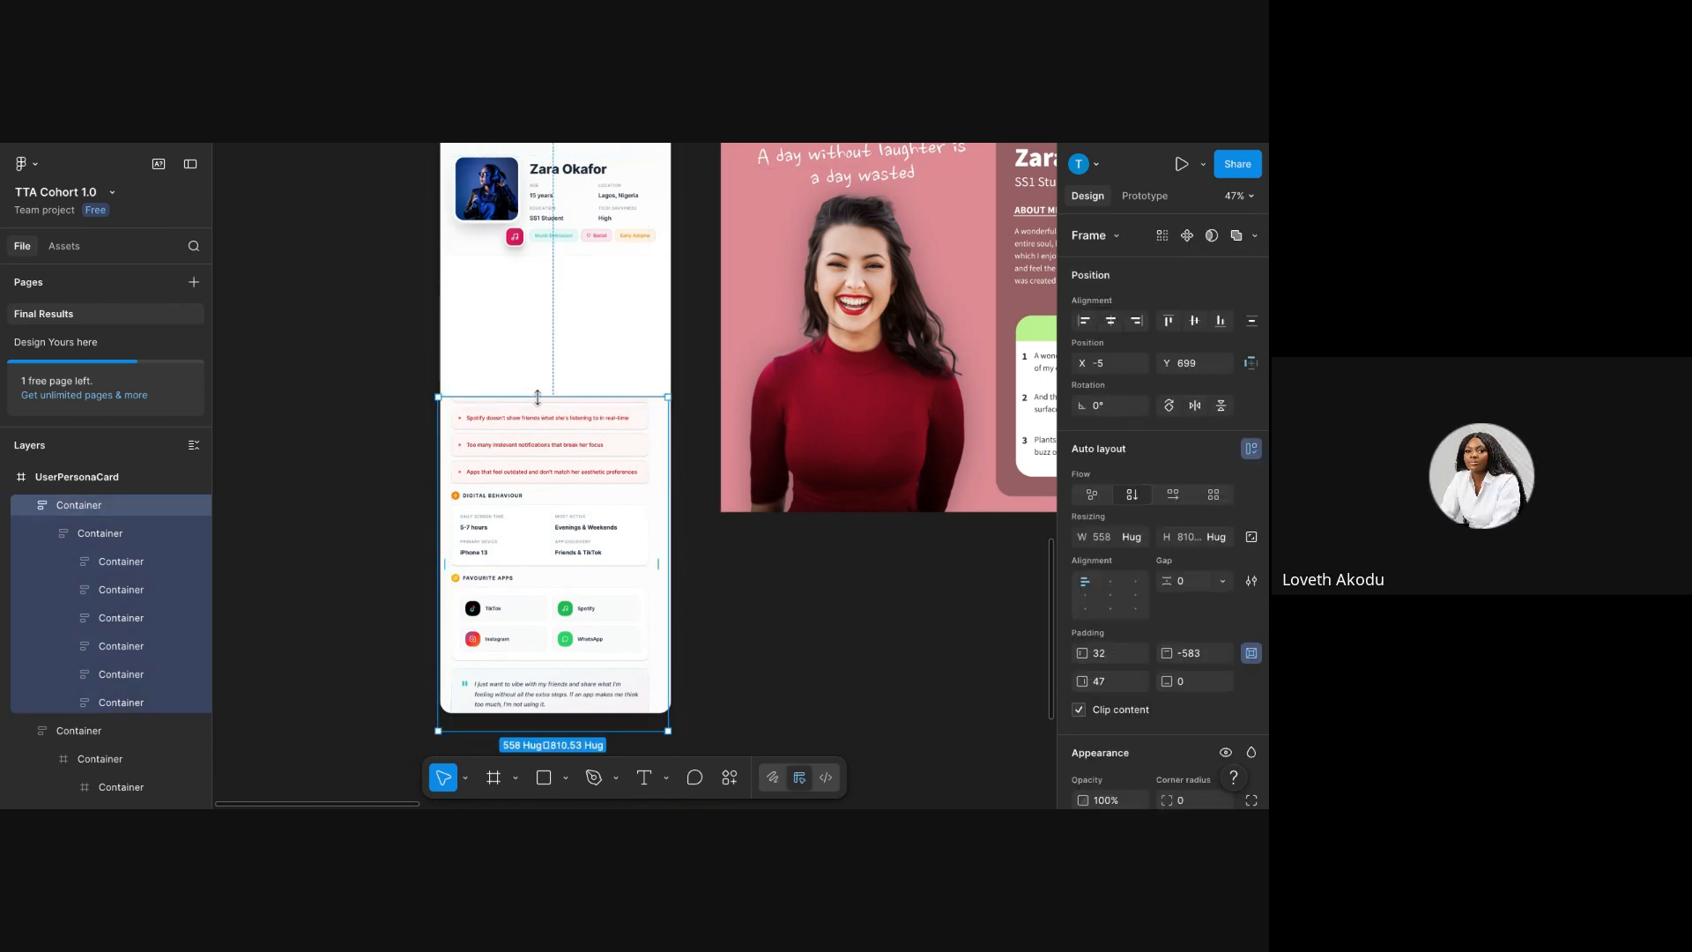
{"action": "left_click_drag", "start_coordinate": [538, 398], "coordinate": [533, 295]}
{"action": "double_click", "coordinate": [560, 378]}
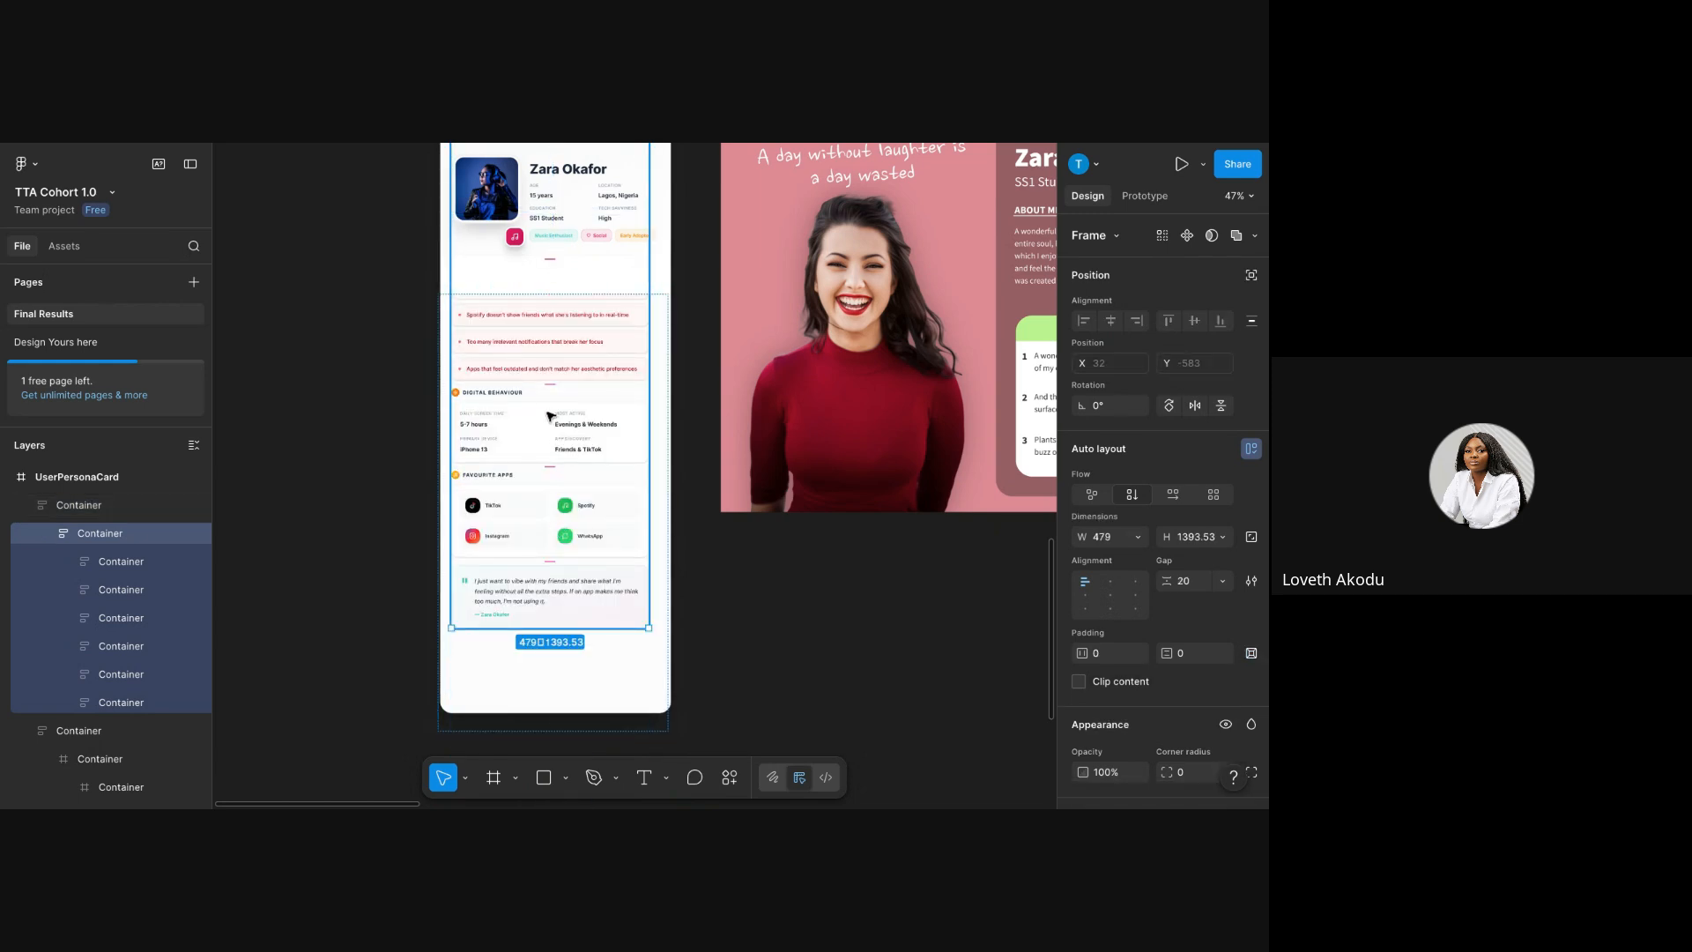
{"action": "left_click", "coordinate": [553, 244]}
{"action": "left_click_drag", "start_coordinate": [551, 247], "coordinate": [580, 321]}
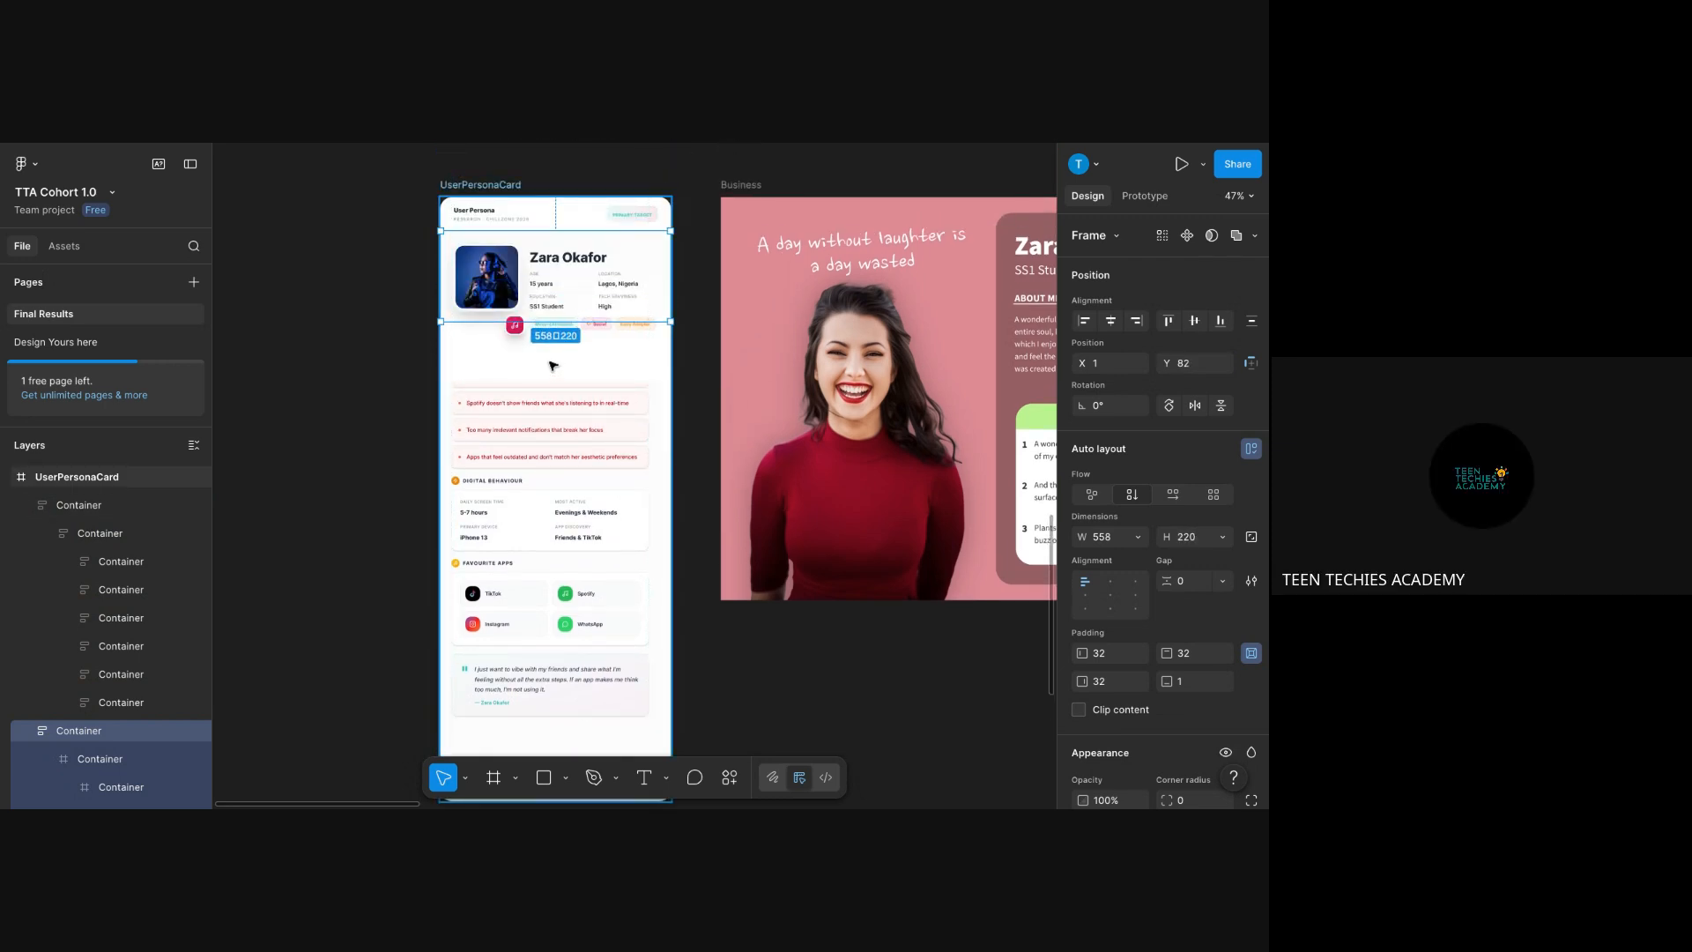
{"action": "left_click", "coordinate": [554, 366]}
{"action": "left_click", "coordinate": [567, 374]}
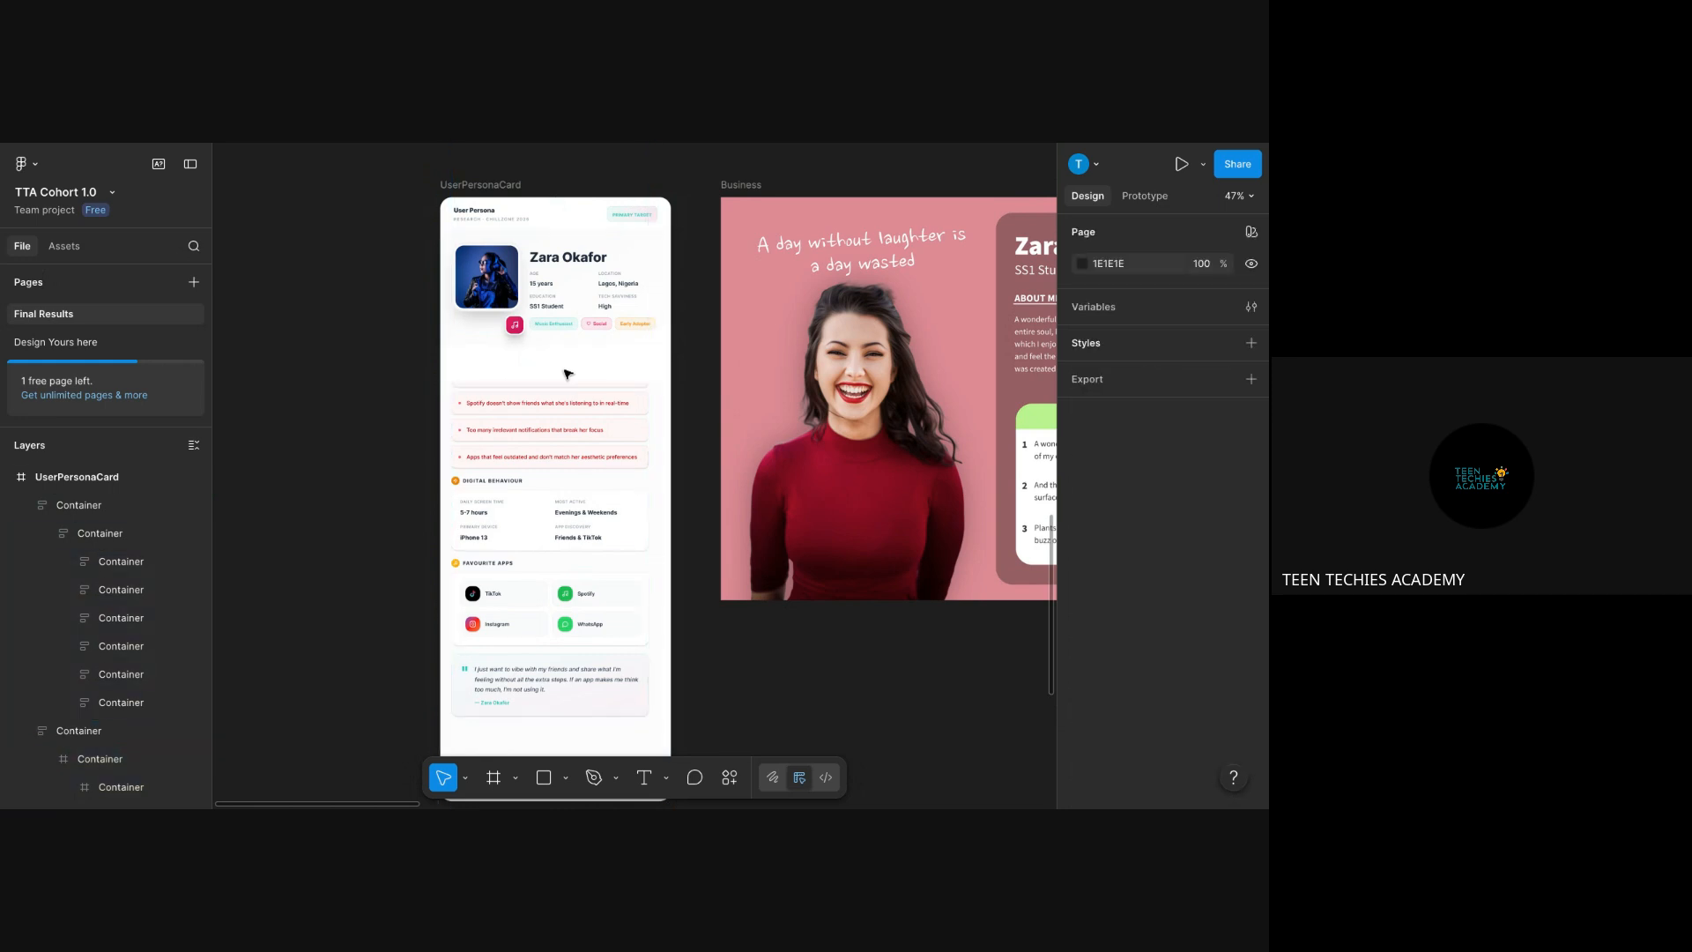
- Reposition the lower content container inside the UserPersonaCard to X 13, Y 486
{"action": "left_click", "coordinate": [621, 468]}
{"action": "left_click_drag", "start_coordinate": [610, 469], "coordinate": [613, 557]}
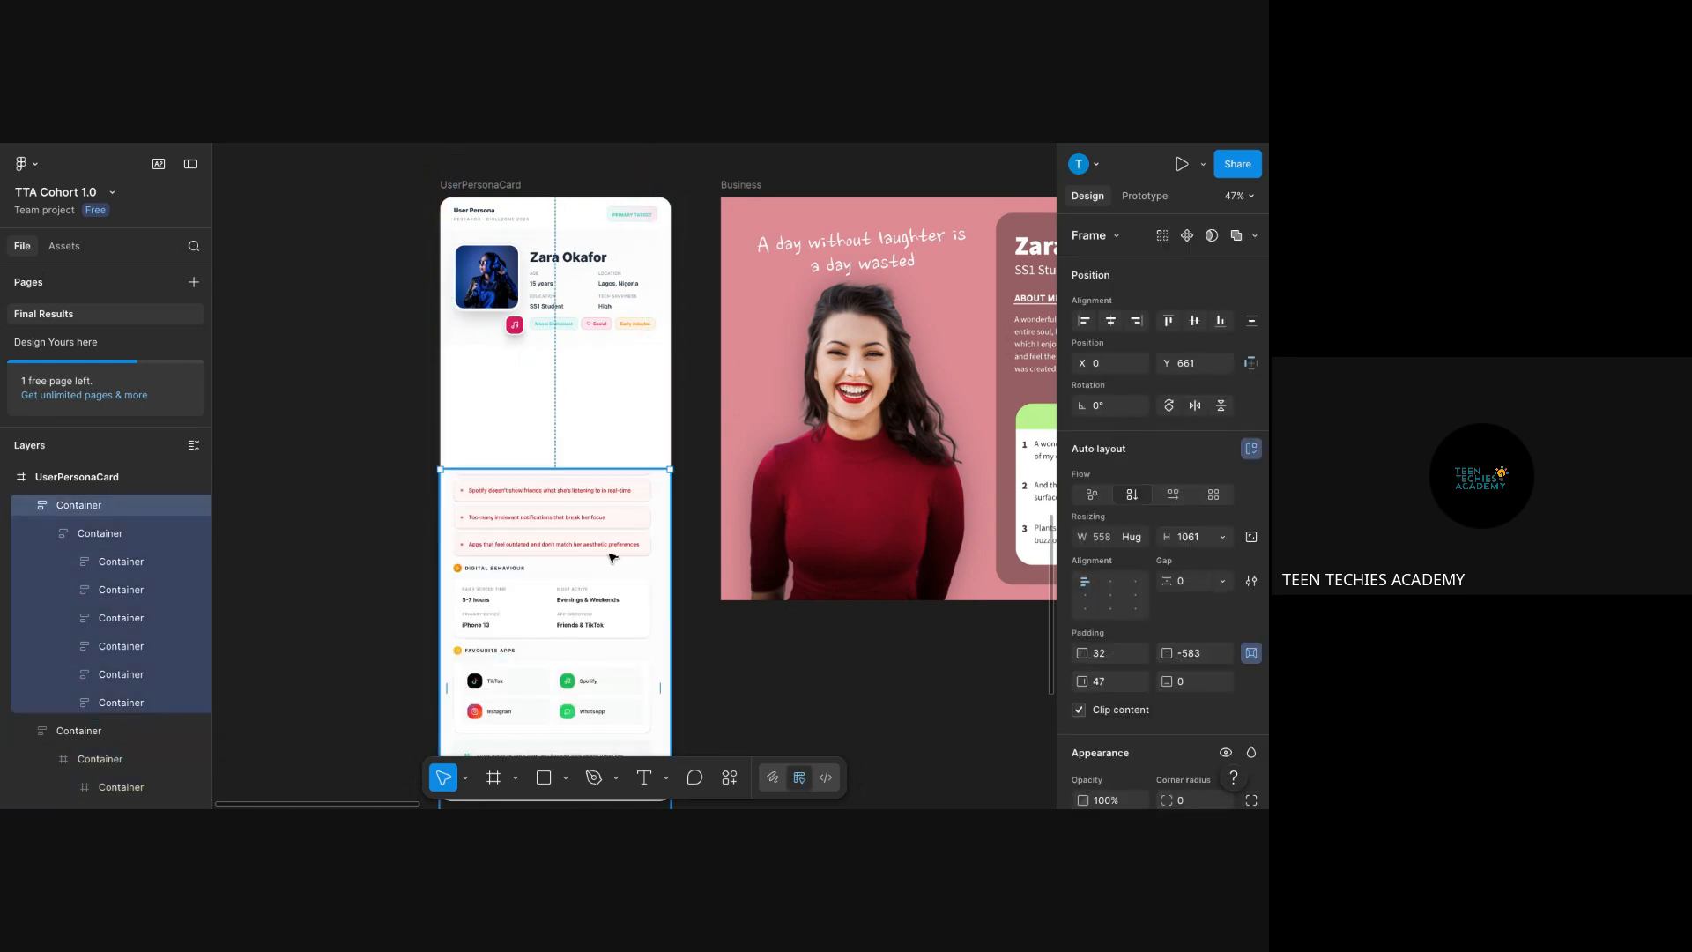
{"action": "scroll", "coordinate": [613, 557], "scroll_direction": "down", "scroll_amount": 3}
{"action": "left_click_drag", "start_coordinate": [582, 338], "coordinate": [562, 259]}
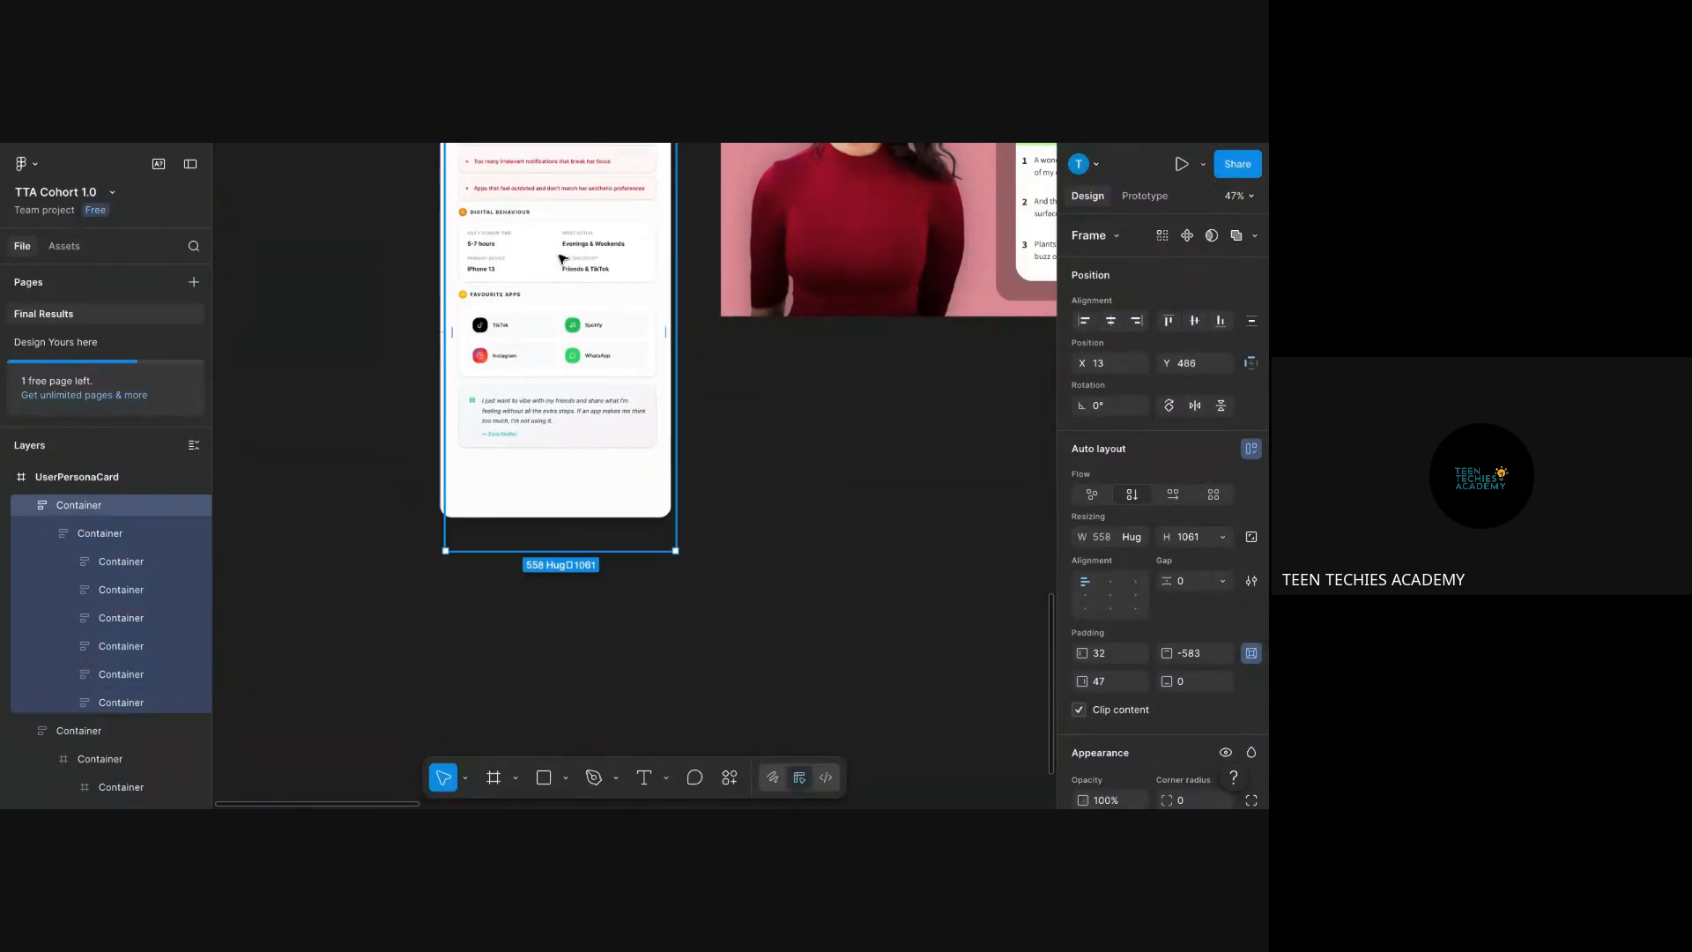
{"action": "scroll", "coordinate": [562, 259], "scroll_direction": "up", "scroll_amount": 3}
{"action": "scroll", "coordinate": [479, 215], "scroll_direction": "up", "scroll_amount": 1}
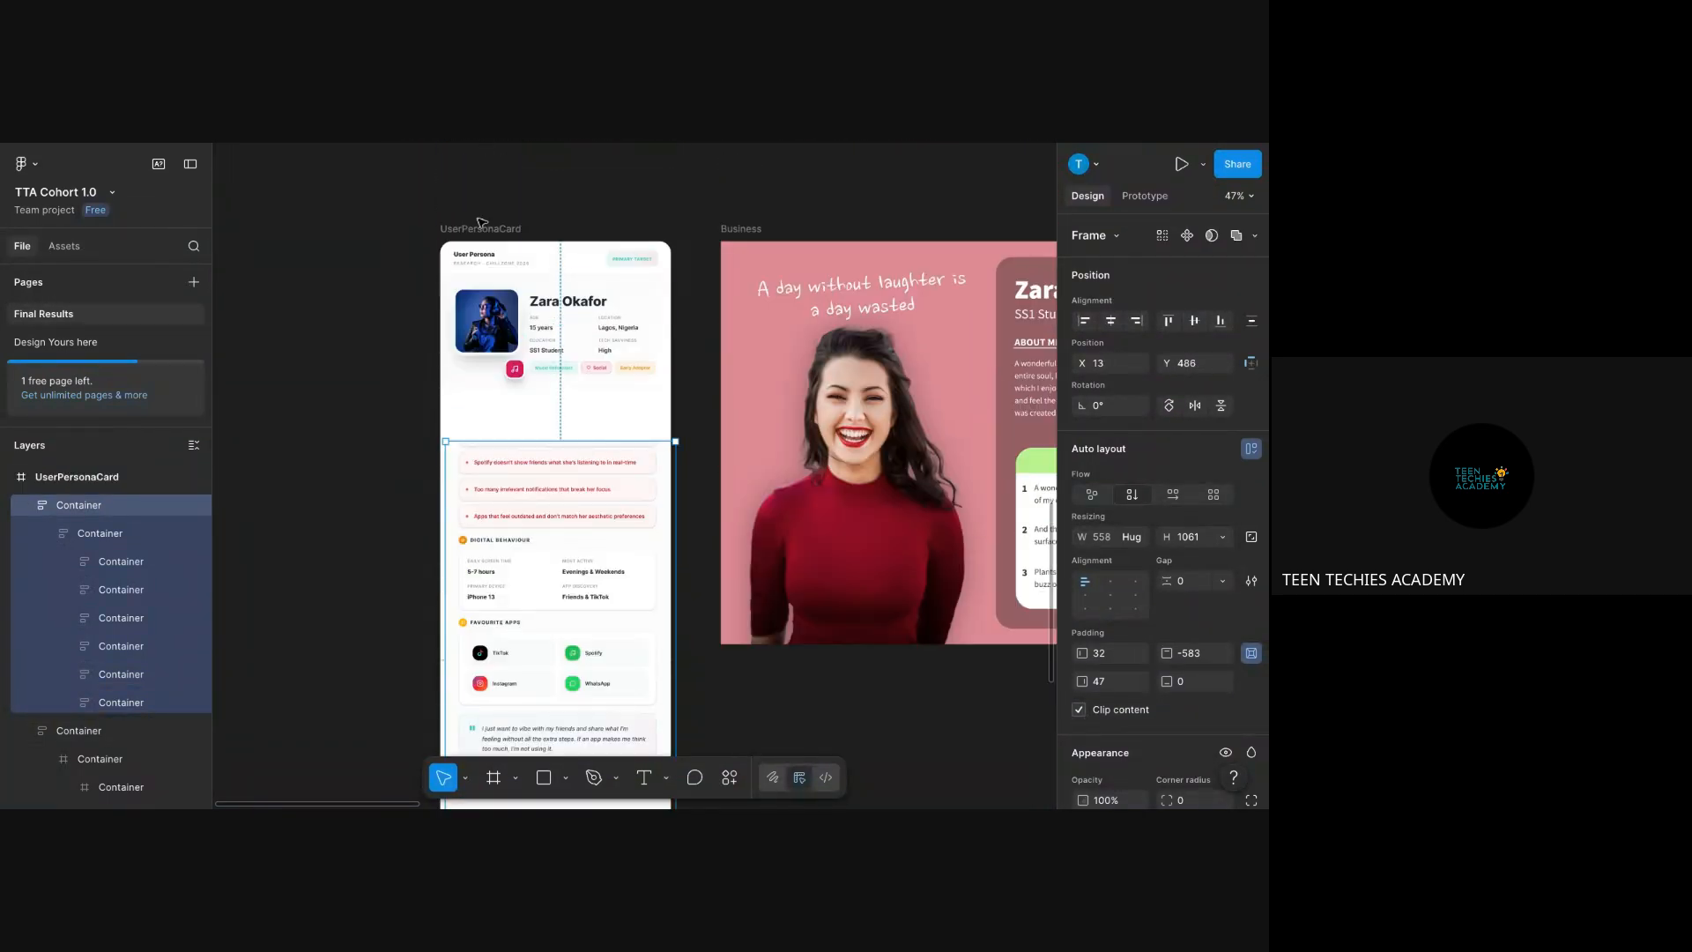
- Lengthen the UserPersonaCard frame to a height of 2266 and move the lower content container down to X 0, Y 1365
{"action": "left_click", "coordinate": [482, 231]}
{"action": "scroll", "coordinate": [530, 391], "scroll_direction": "down", "scroll_amount": 4}
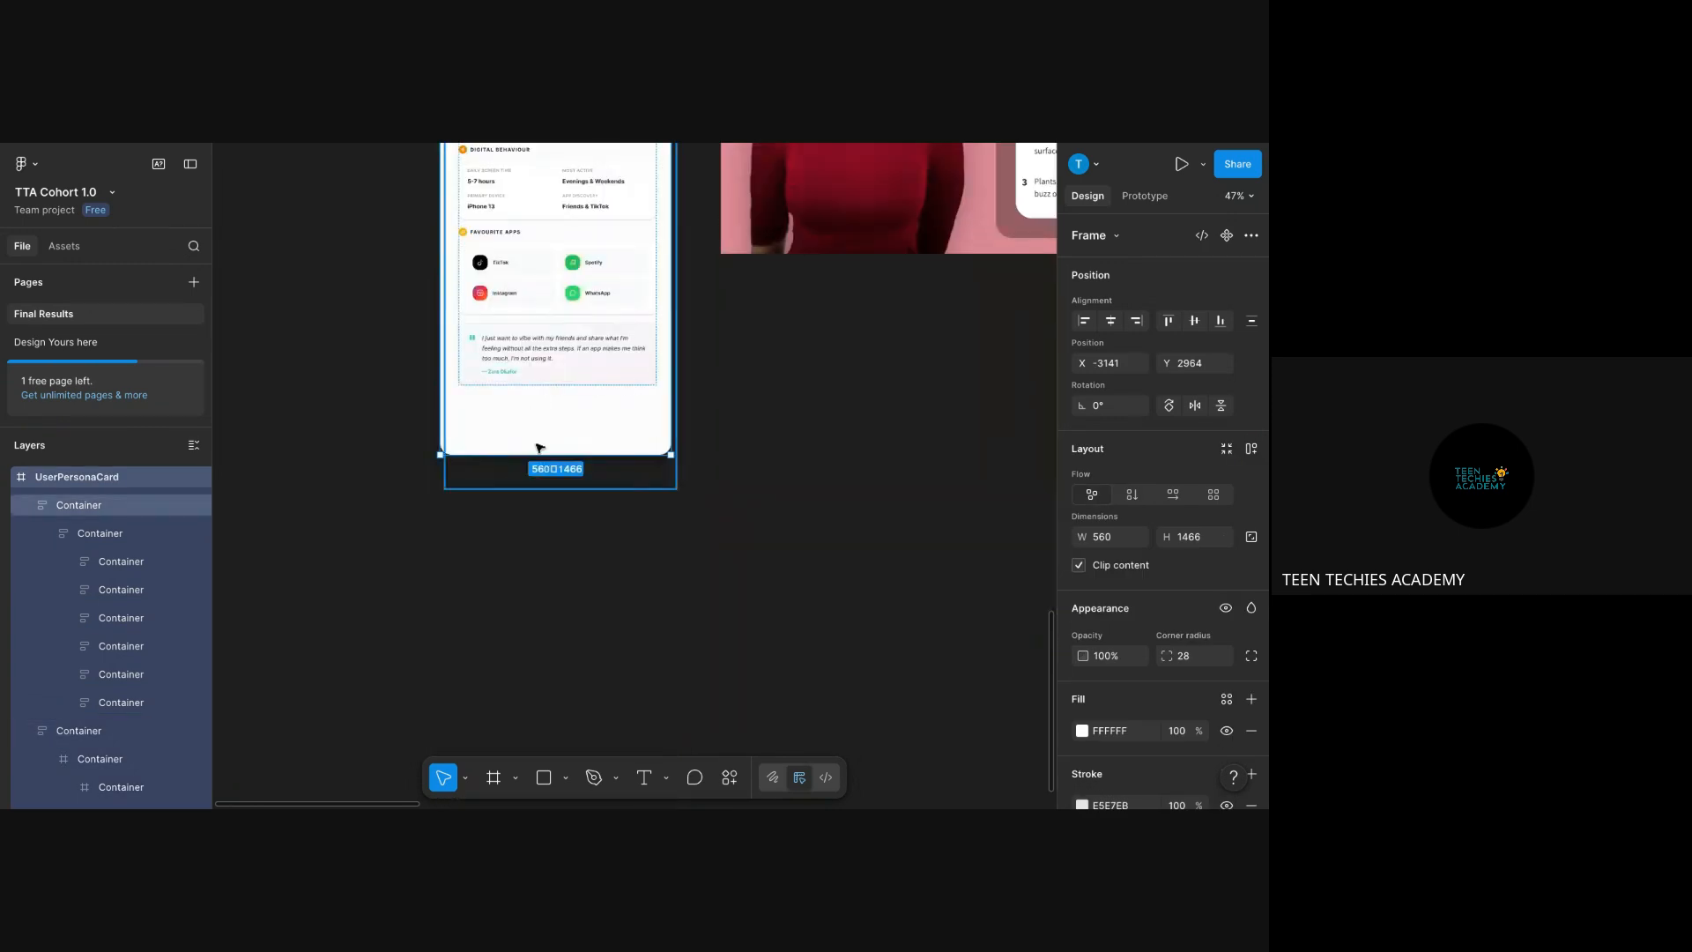
{"action": "left_click_drag", "start_coordinate": [535, 454], "coordinate": [538, 784]}
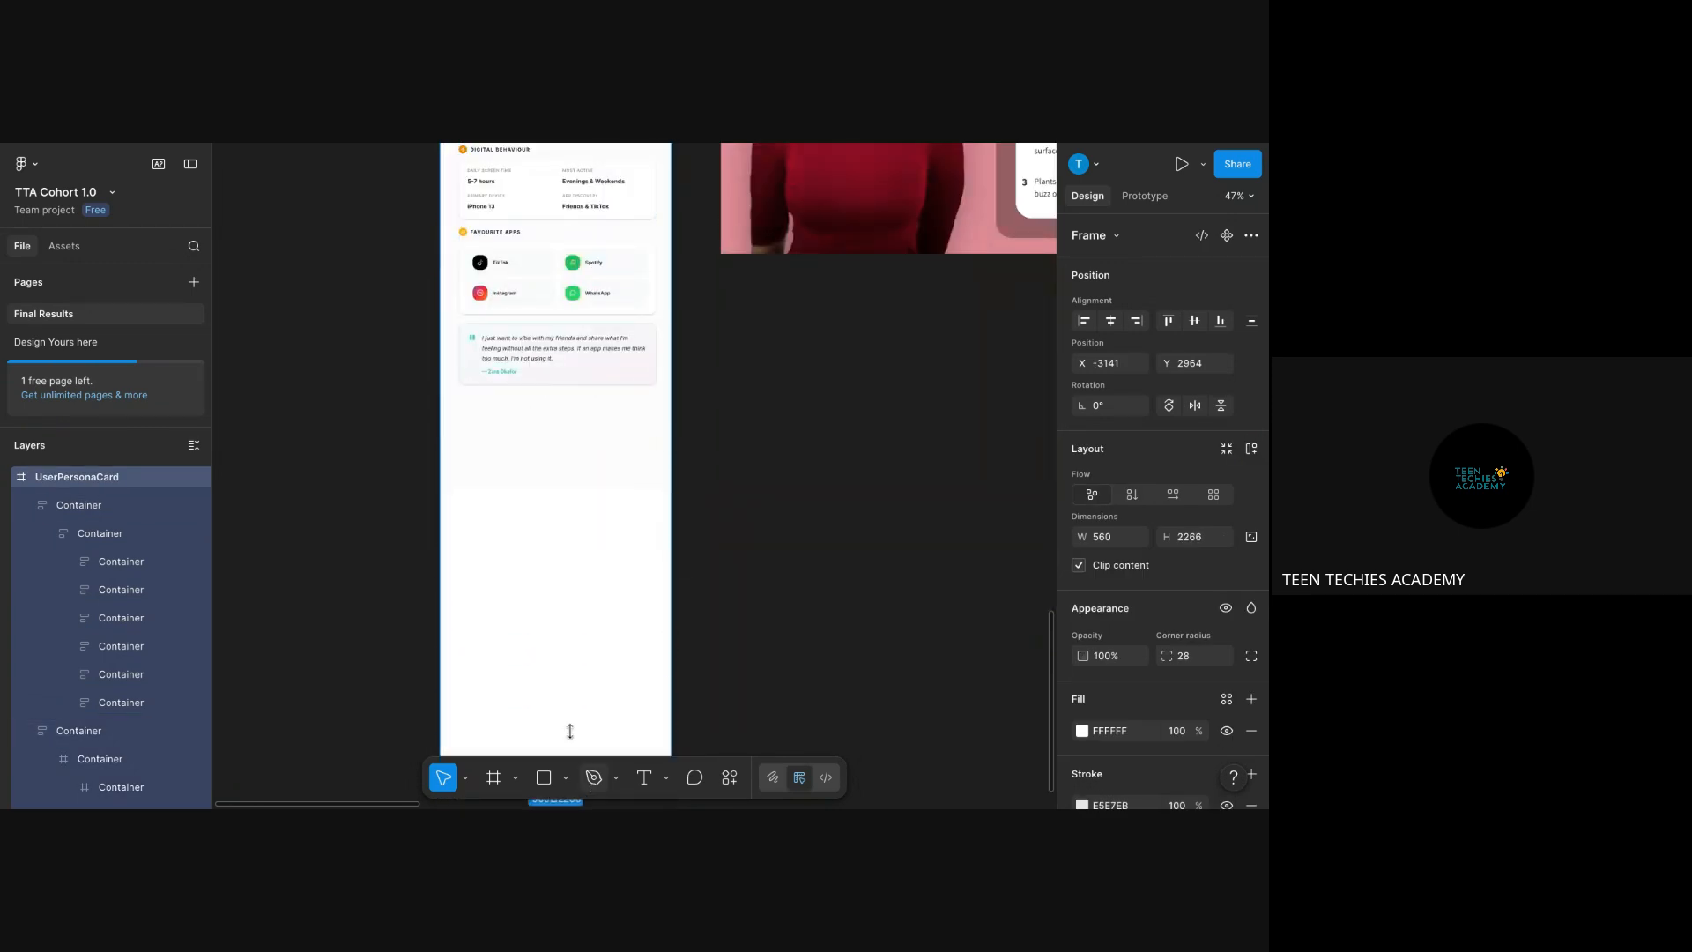
{"action": "scroll", "coordinate": [520, 396], "scroll_direction": "down", "scroll_amount": 1}
{"action": "left_click_drag", "start_coordinate": [505, 292], "coordinate": [573, 449]}
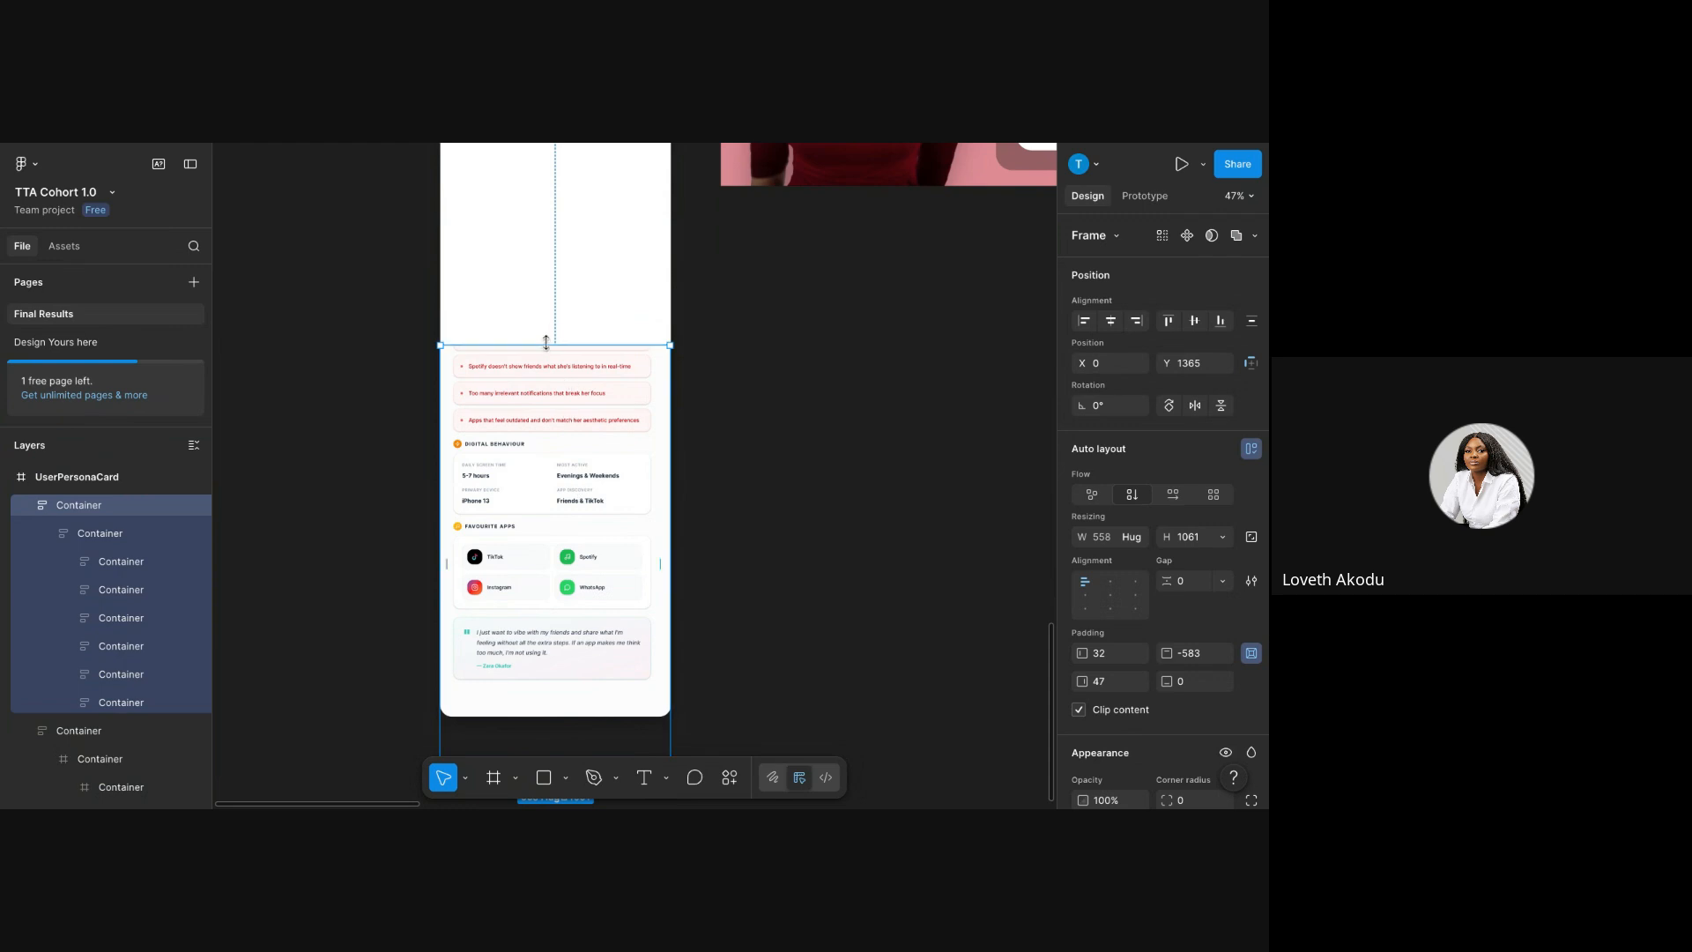
- Stretch the lower content container upward to a height of 1575 and set its auto layout alignment to bottom left
{"action": "left_click_drag", "start_coordinate": [545, 343], "coordinate": [544, 151]}
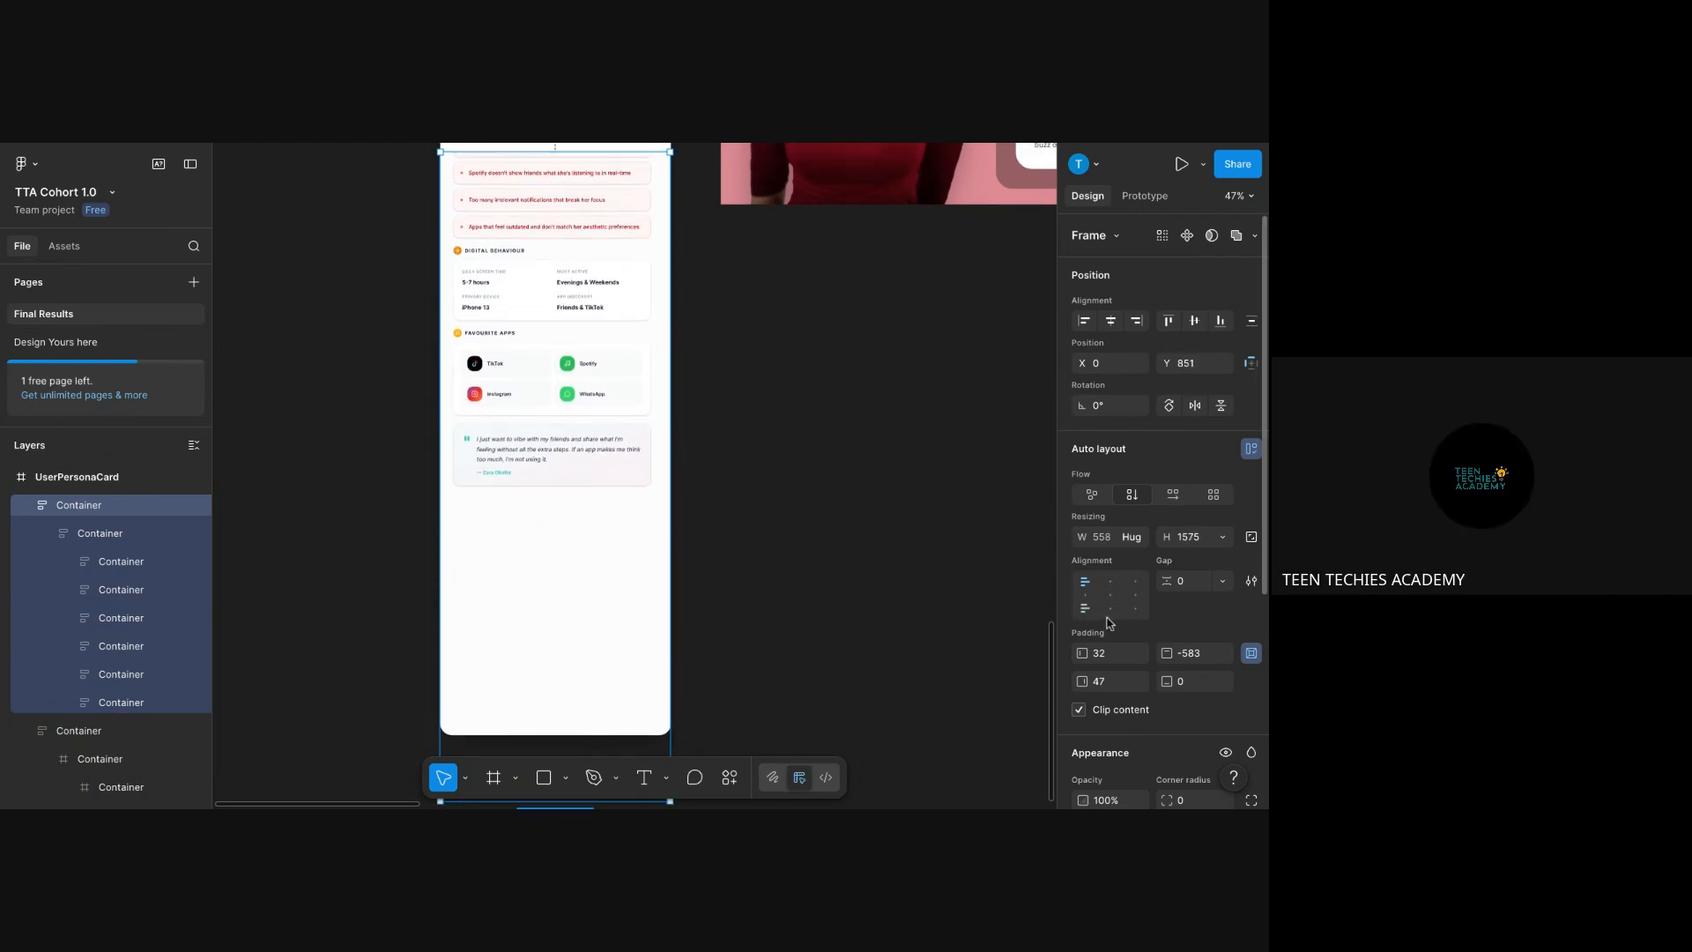
{"action": "left_click", "coordinate": [1084, 608]}
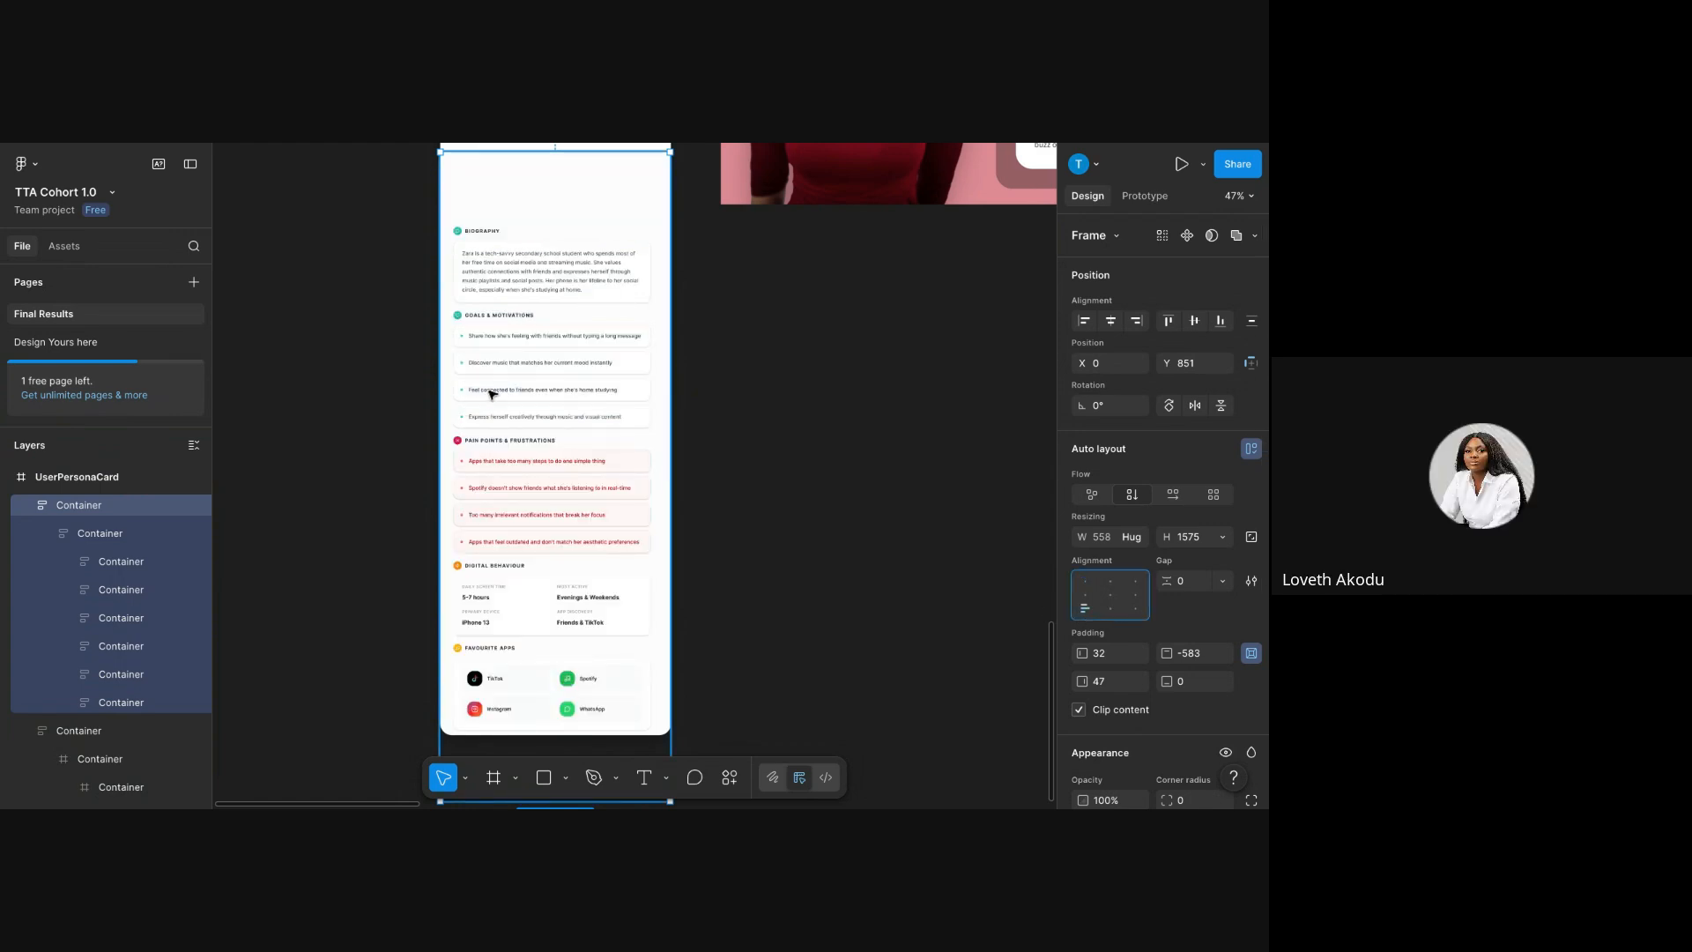
{"action": "scroll", "coordinate": [526, 379], "scroll_direction": "up", "scroll_amount": 3}
{"action": "scroll", "coordinate": [564, 291], "scroll_direction": "up", "scroll_amount": 3}
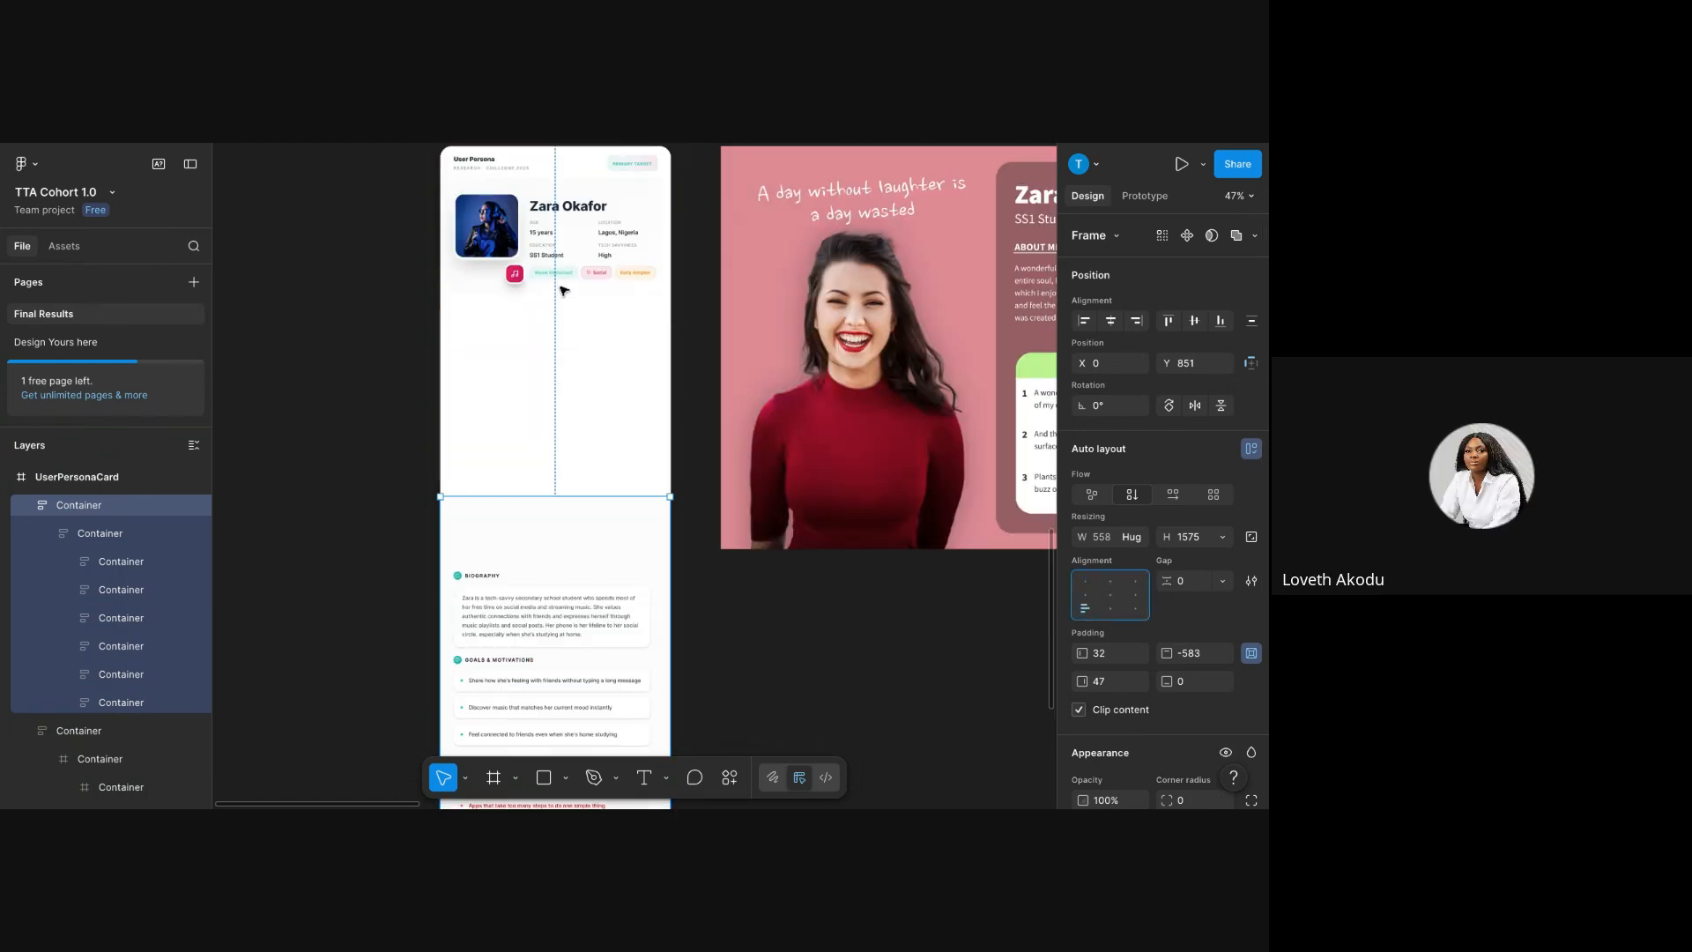
- Shorten the lower content container to a height of 1434 and move it up below the profile header to X 9, Y 355
{"action": "scroll", "coordinate": [559, 291], "scroll_direction": "down", "scroll_amount": 3}
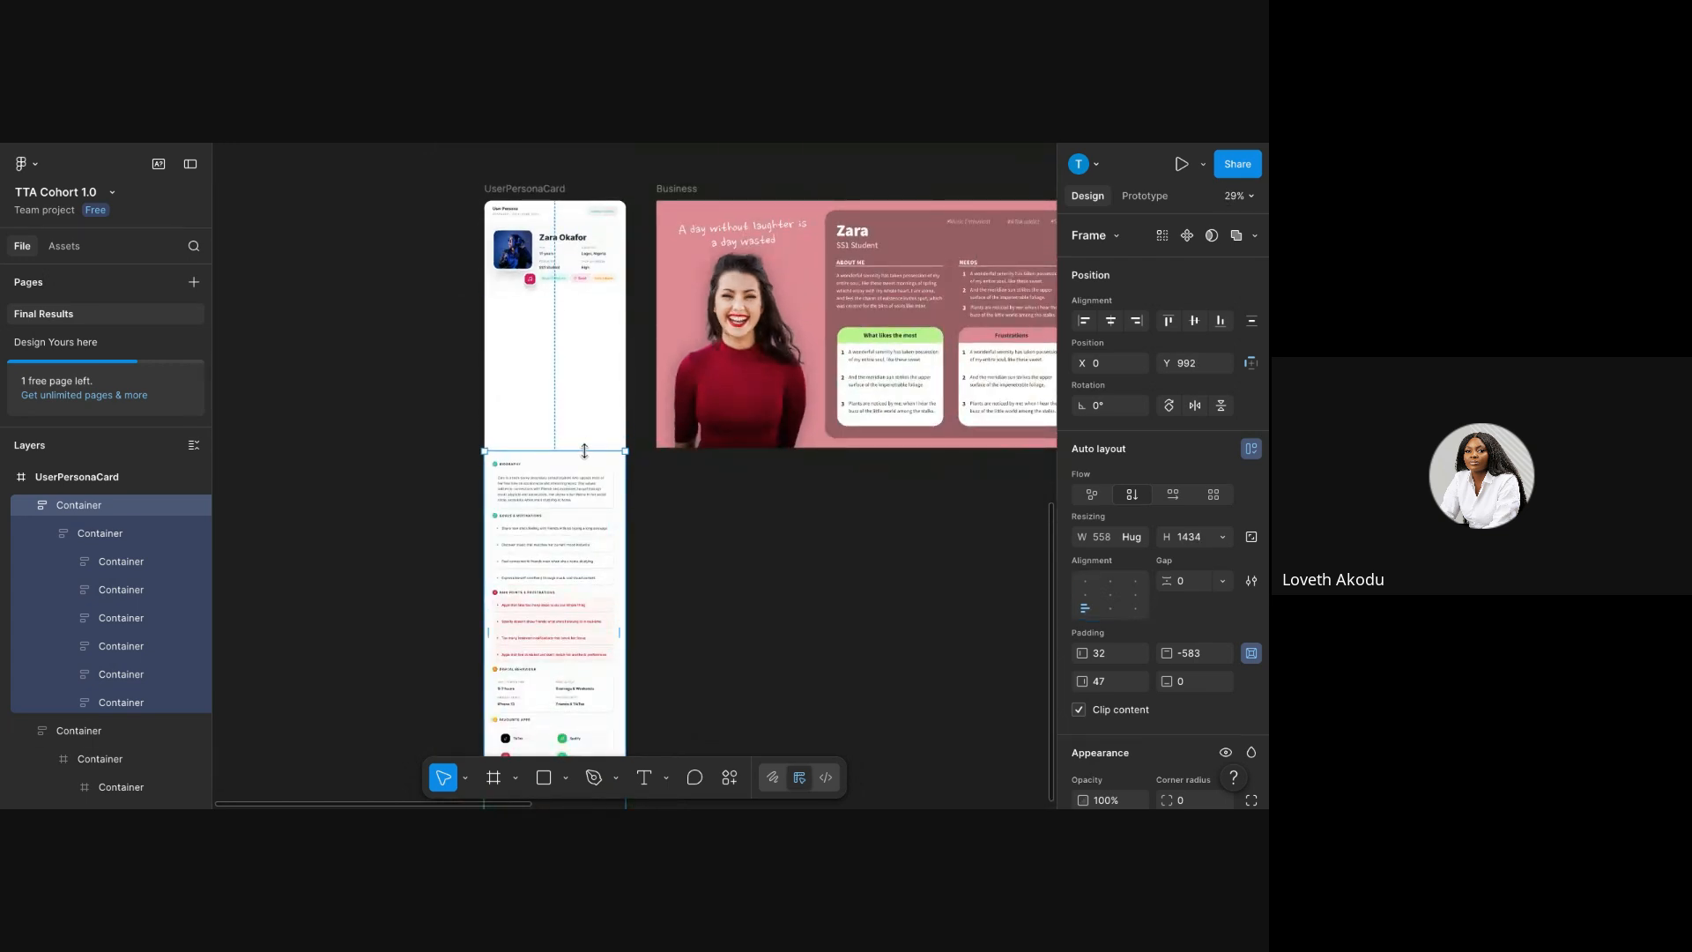
{"action": "left_click_drag", "start_coordinate": [588, 541], "coordinate": [593, 384]}
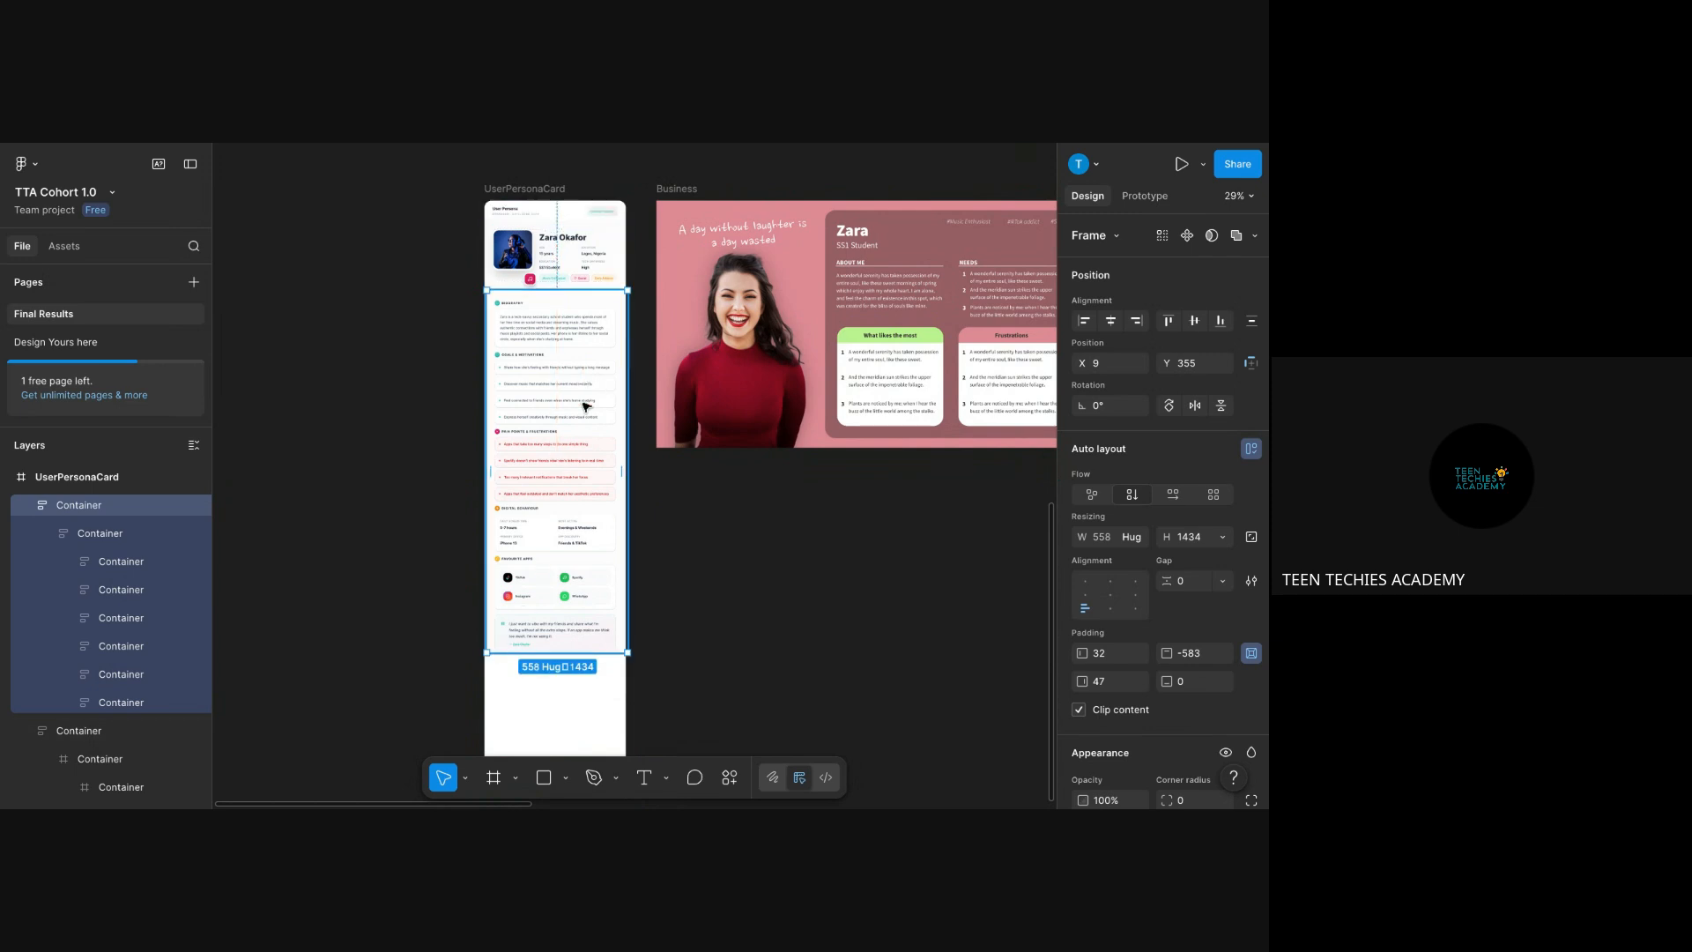
- Shorten the UserPersonaCard frame to a height of 1850 to remove the empty space below the quote
{"action": "left_click", "coordinate": [510, 187]}
{"action": "scroll", "coordinate": [527, 454], "scroll_direction": "down", "scroll_amount": 5}
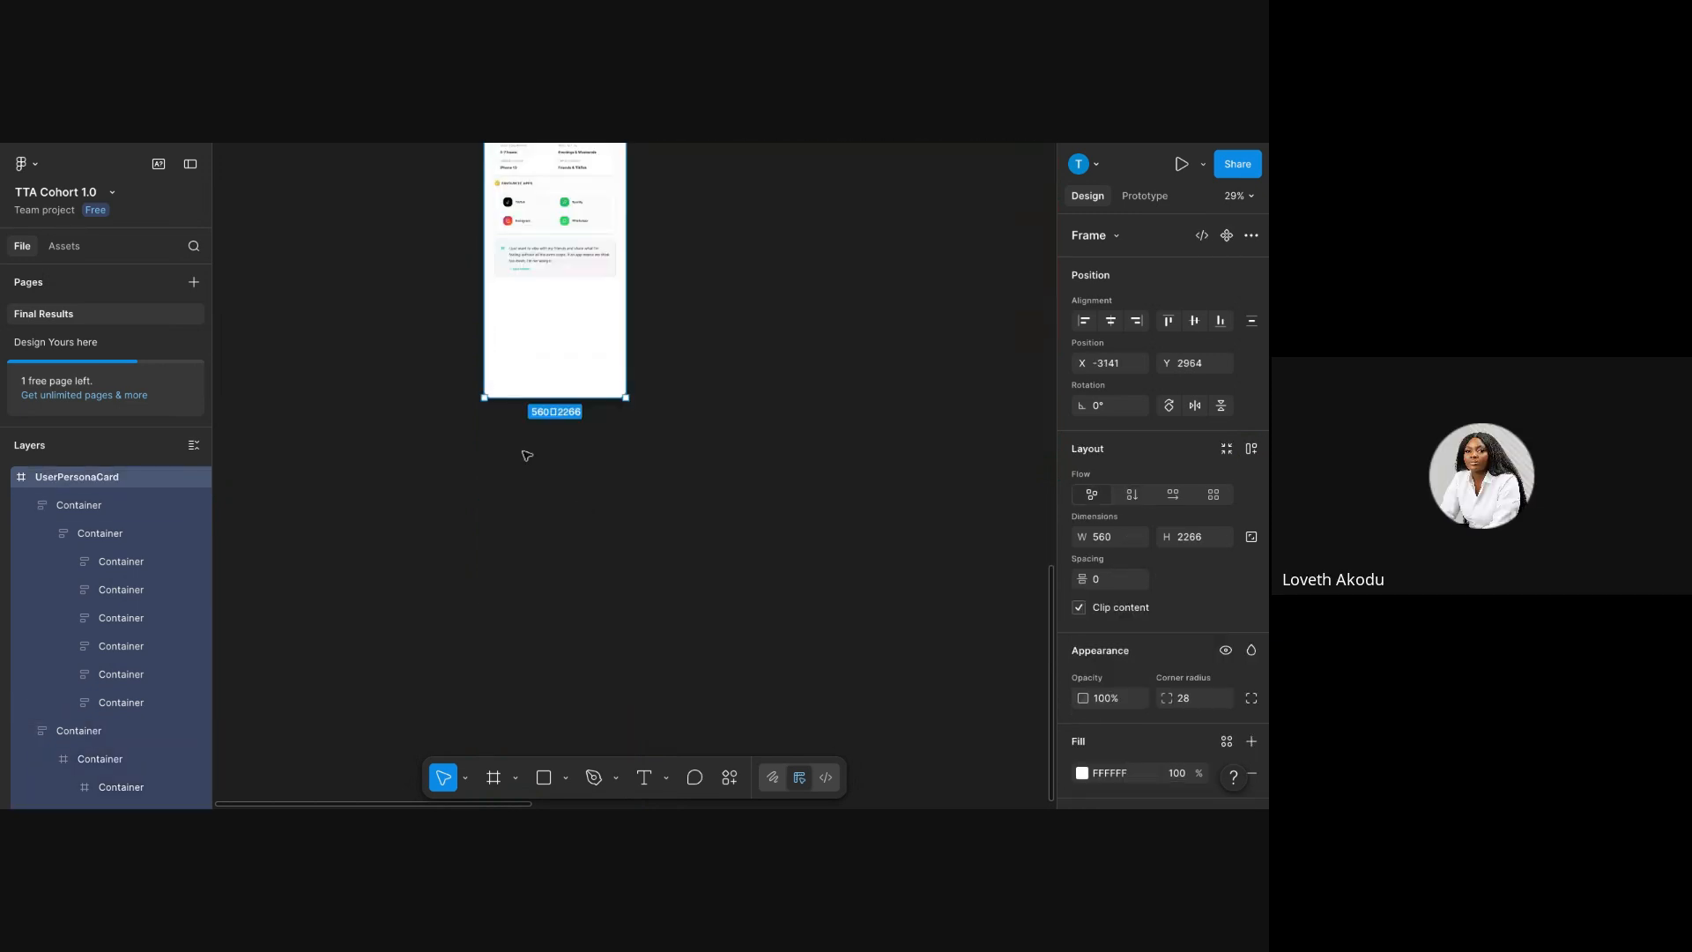
{"action": "left_click", "coordinate": [538, 423]}
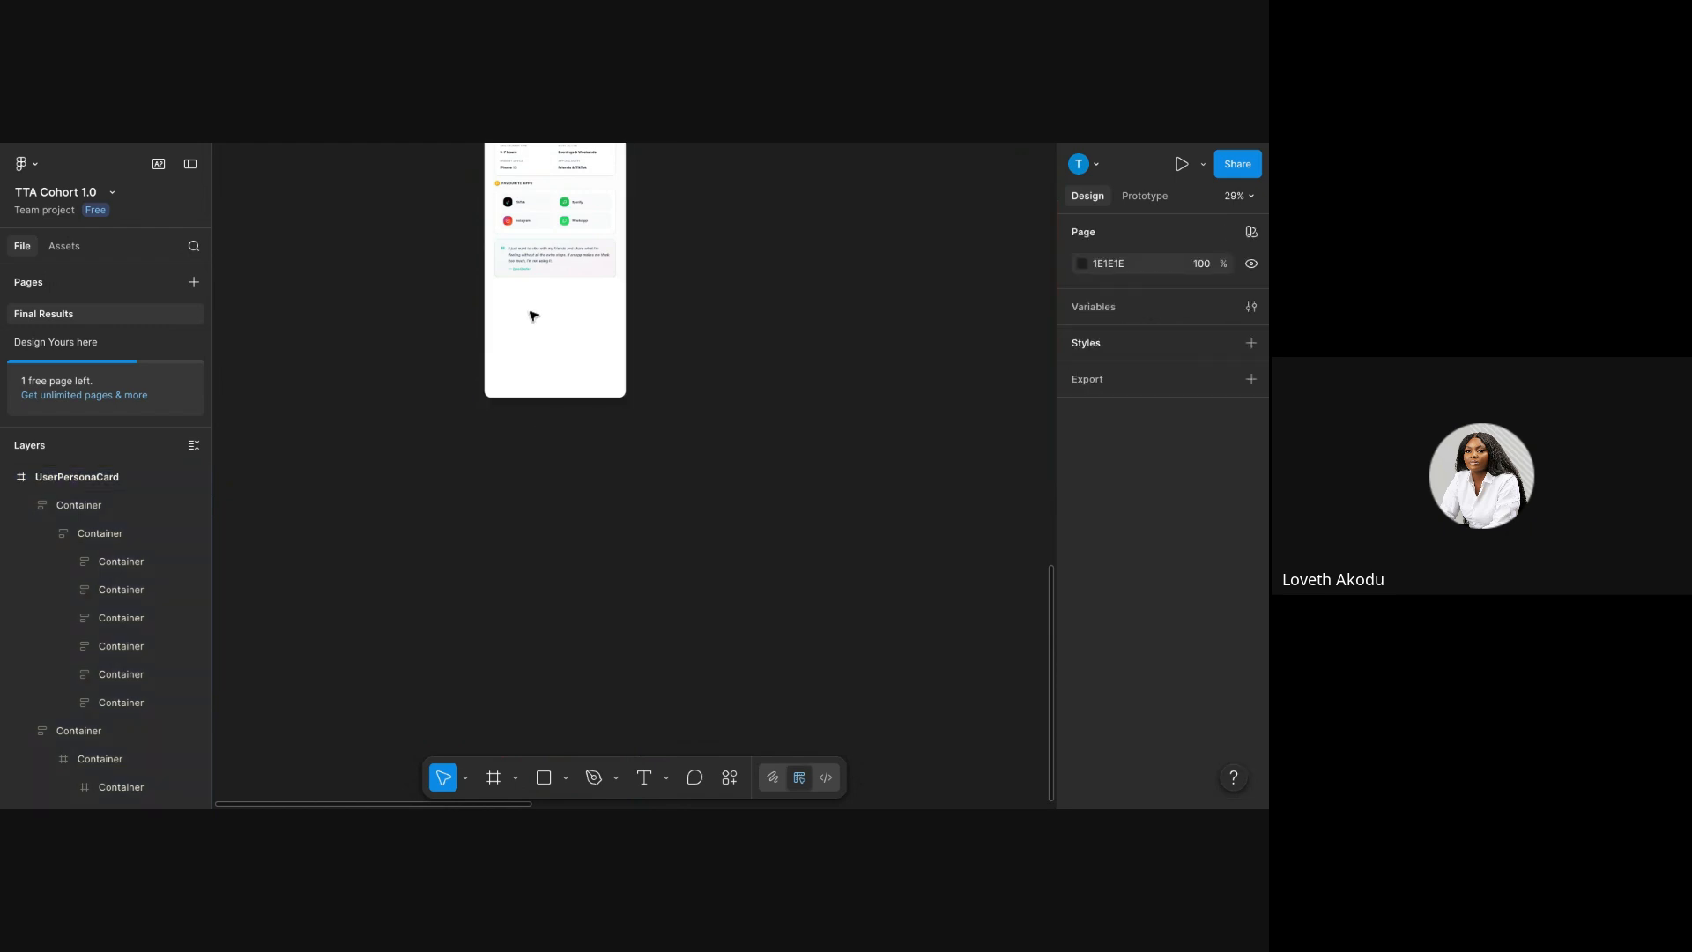
{"action": "scroll", "coordinate": [533, 316], "scroll_direction": "up", "scroll_amount": 6}
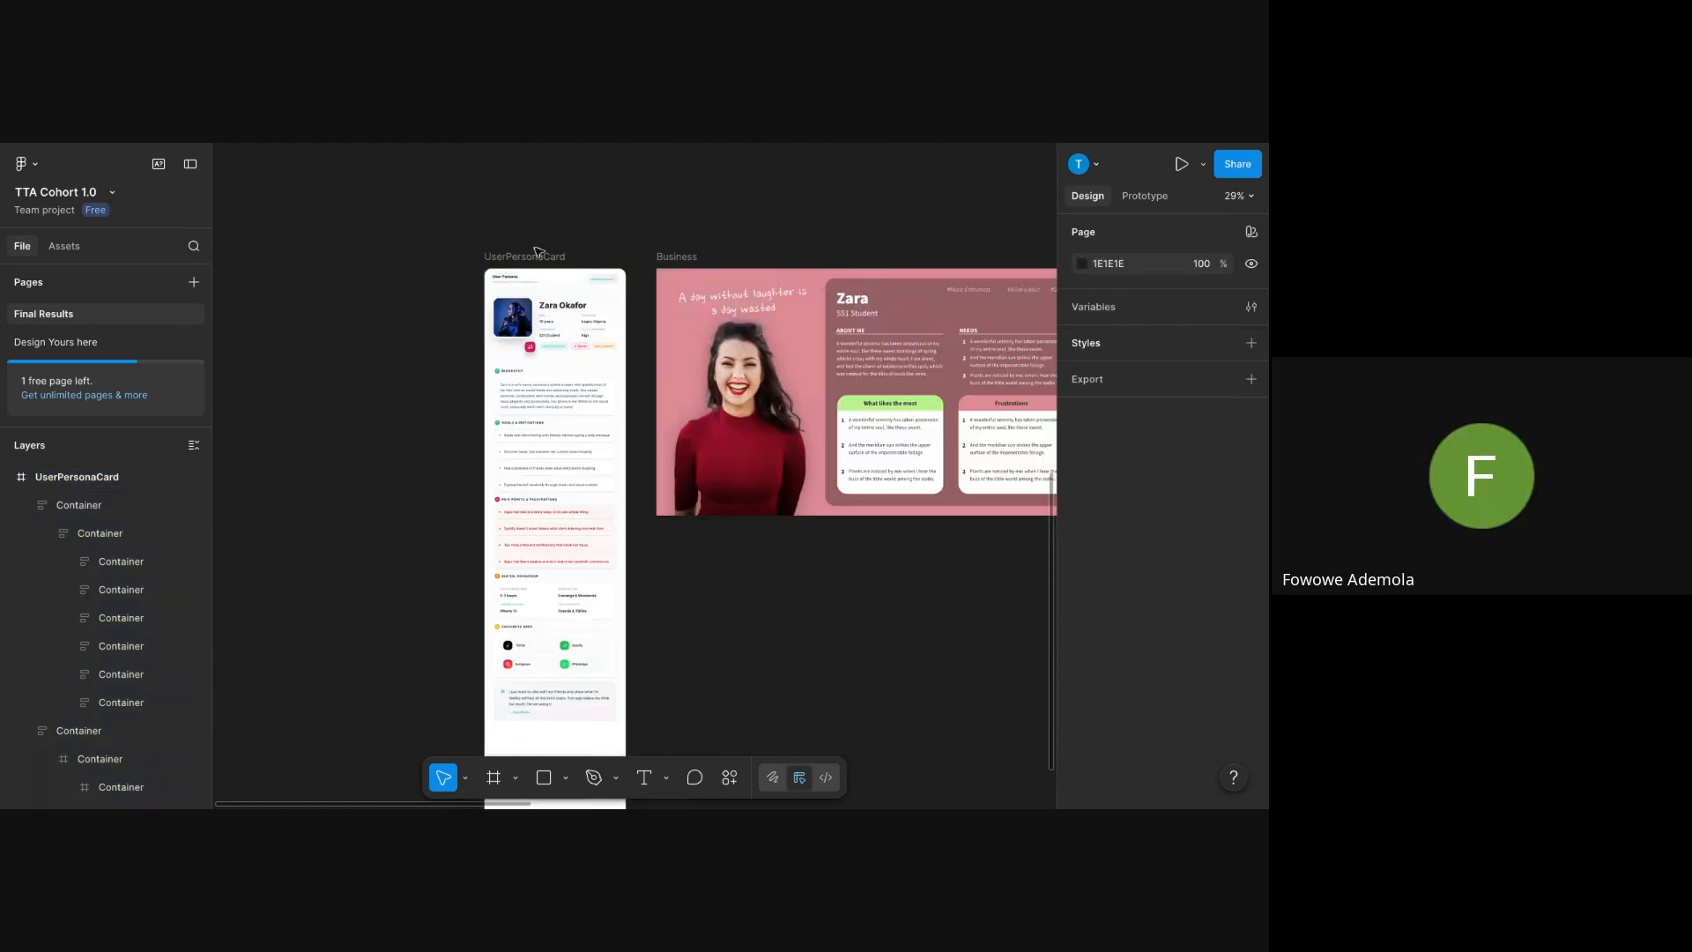
{"action": "left_click", "coordinate": [546, 387]}
{"action": "scroll", "coordinate": [546, 388], "scroll_direction": "down", "scroll_amount": 5}
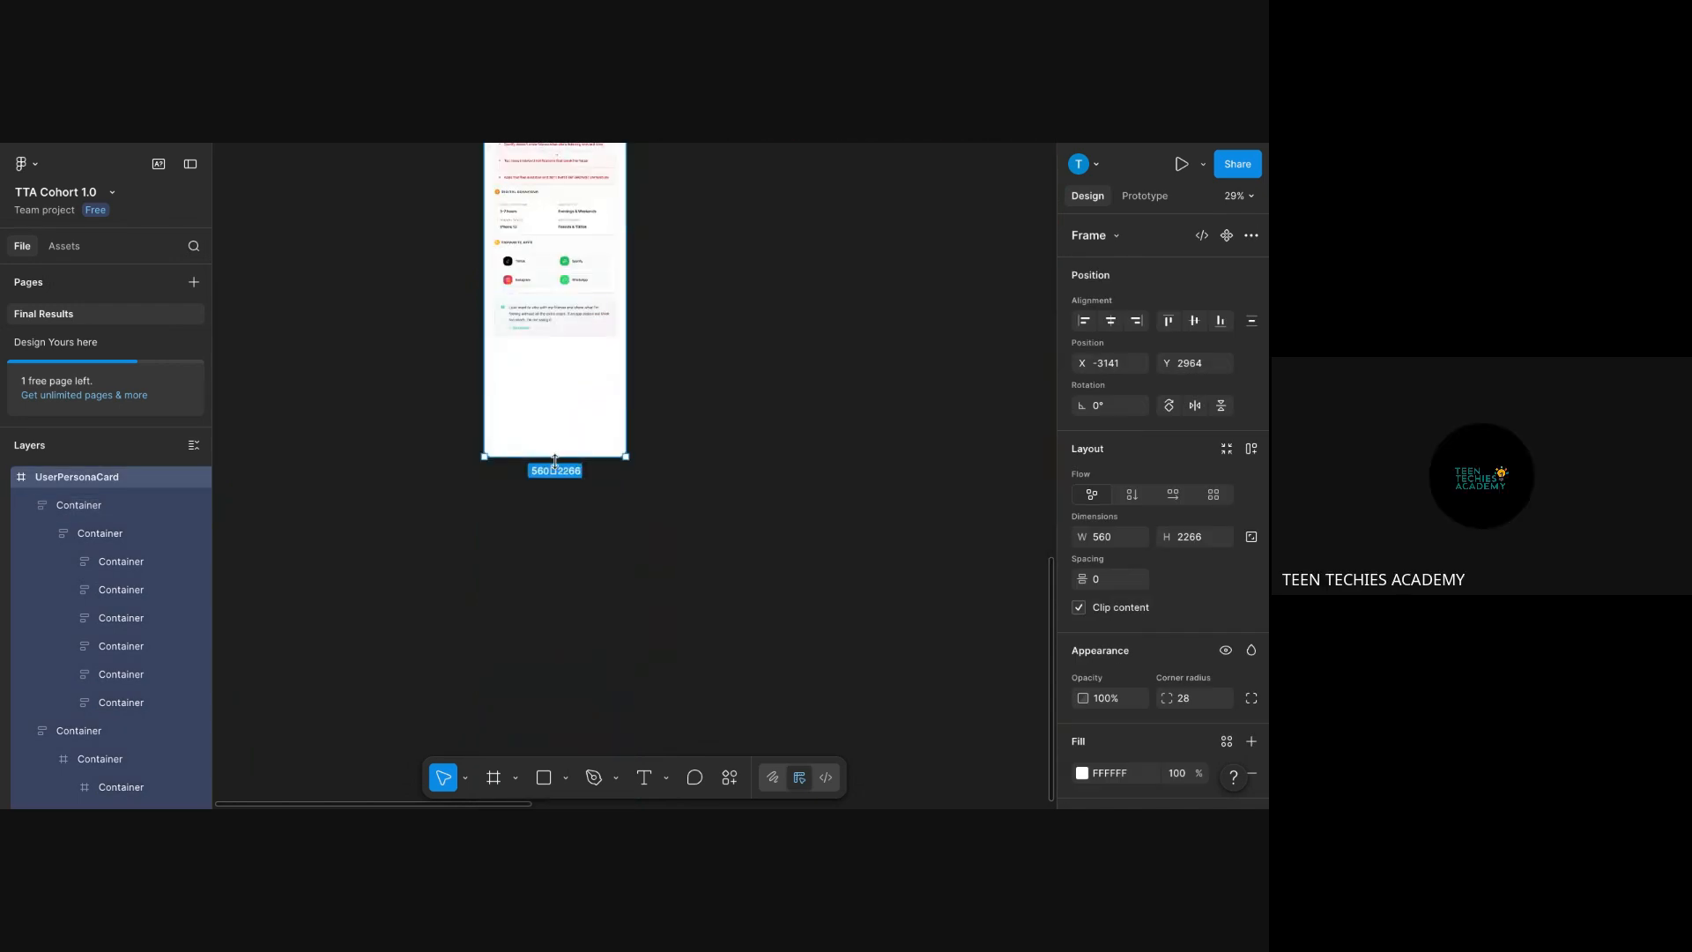
{"action": "left_click_drag", "start_coordinate": [555, 457], "coordinate": [568, 359]}
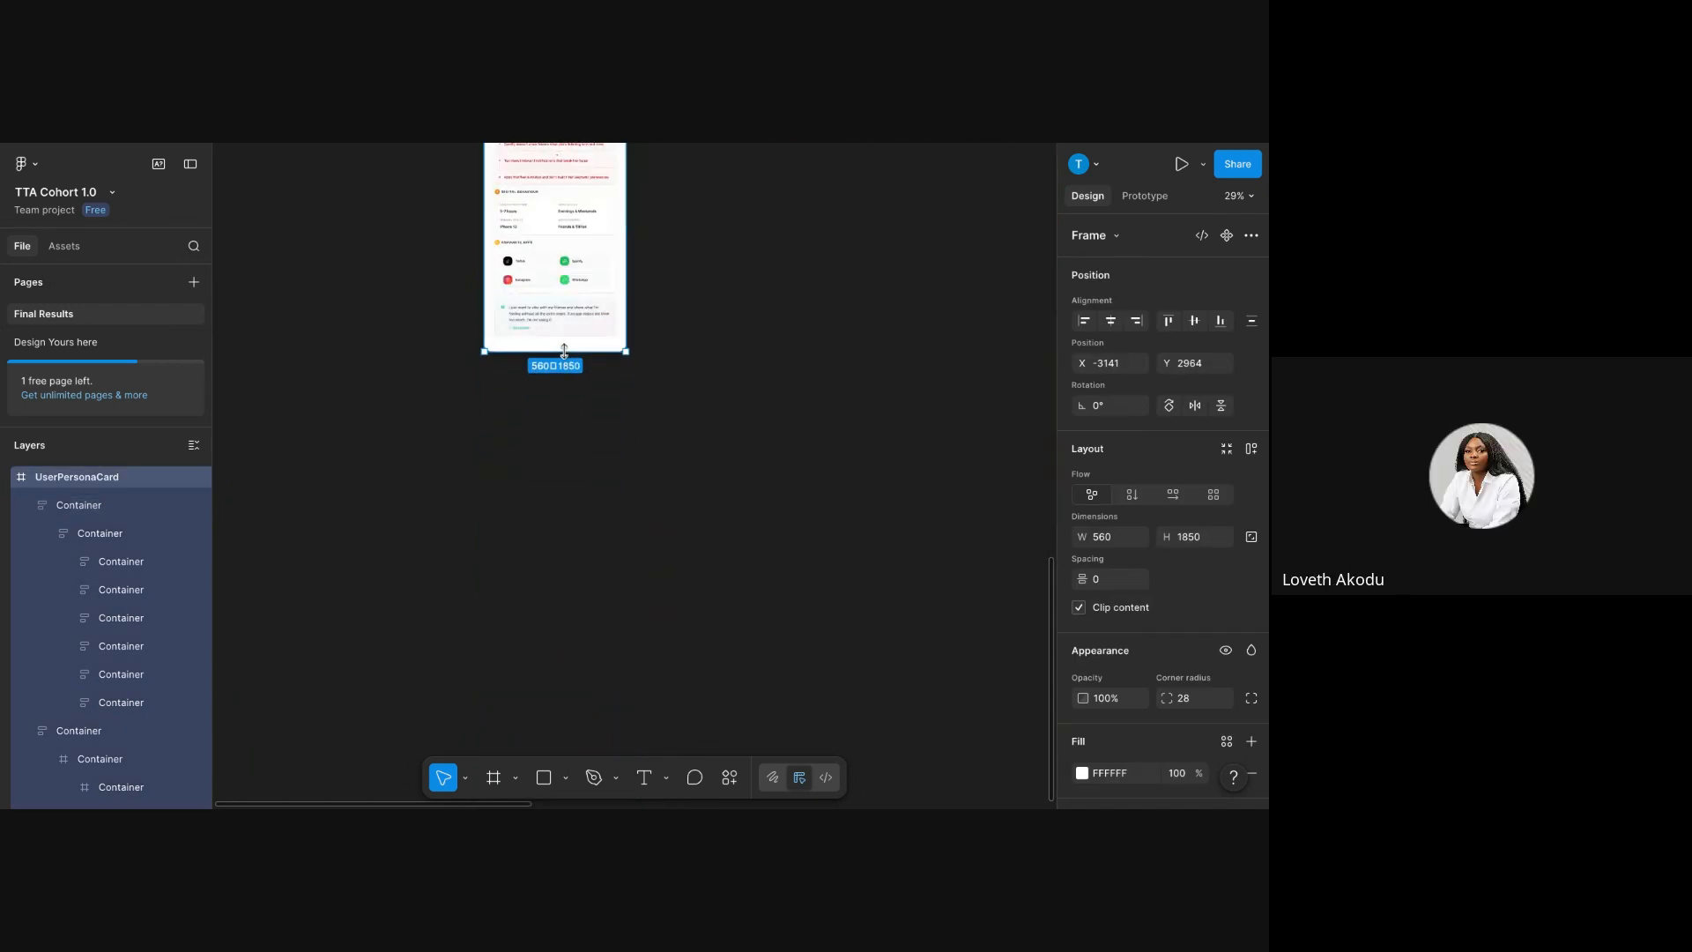
- Copy the full Biography paragraph text from the UserPersonaCard
{"action": "scroll", "coordinate": [595, 368], "scroll_direction": "up", "scroll_amount": 1}
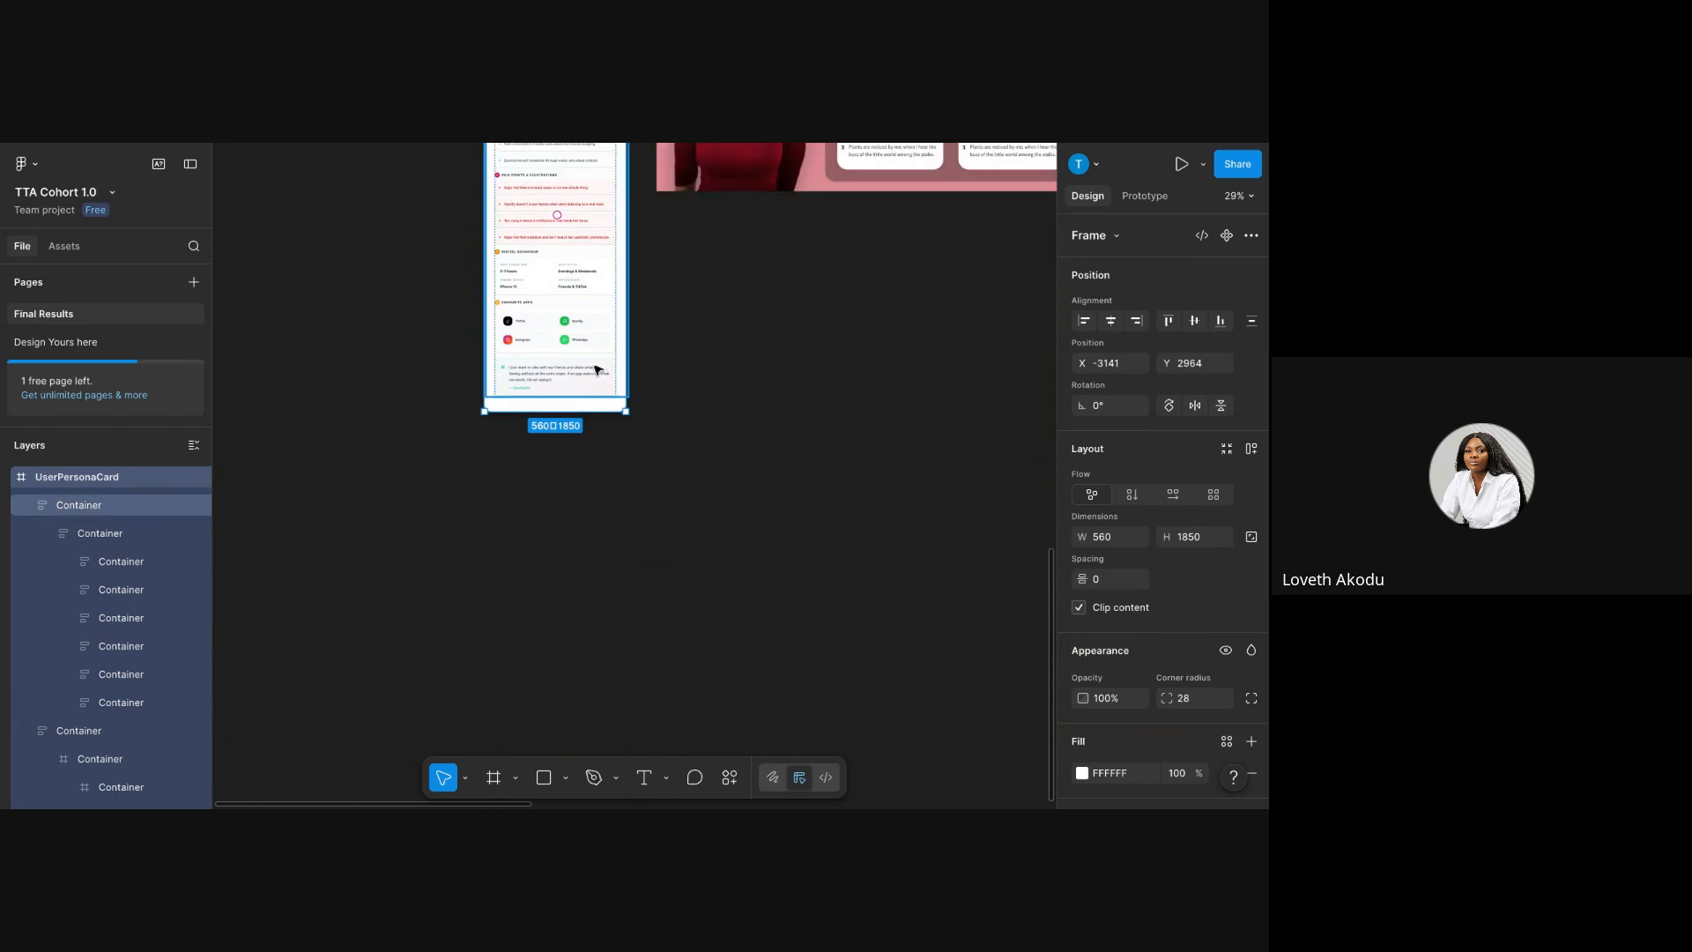
{"action": "scroll", "coordinate": [598, 370], "scroll_direction": "up", "scroll_amount": 3}
{"action": "scroll", "coordinate": [598, 370], "scroll_direction": "right", "scroll_amount": 1}
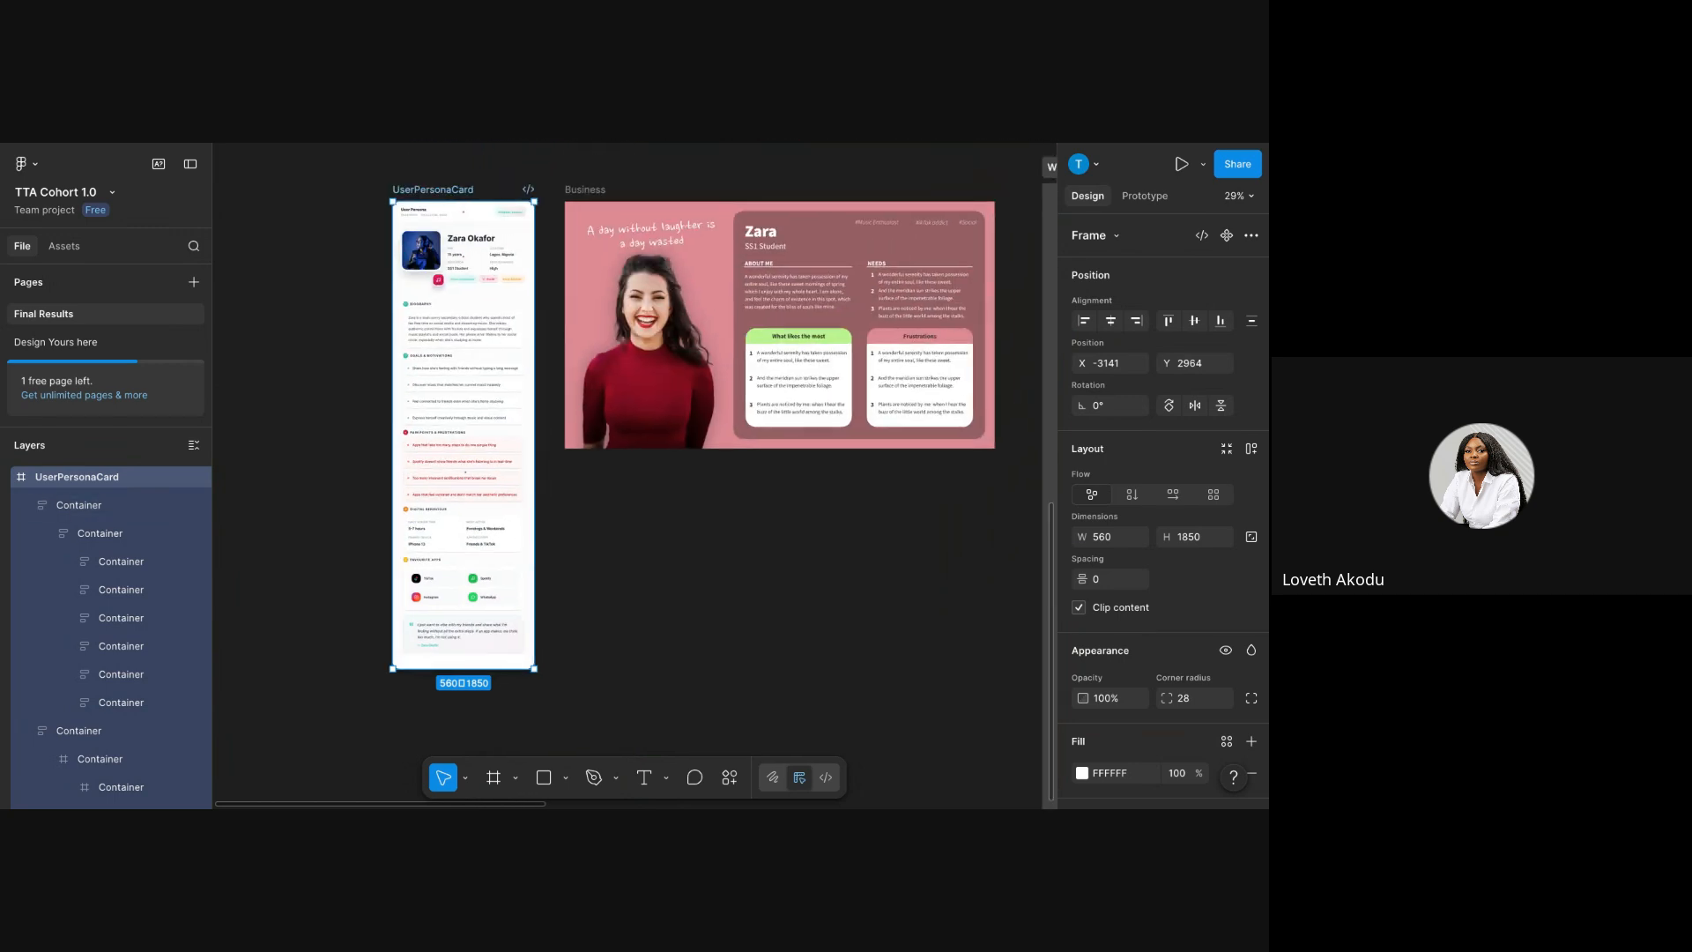
{"action": "scroll", "coordinate": [598, 370], "scroll_direction": "up", "scroll_amount": 4}
{"action": "scroll", "coordinate": [599, 370], "scroll_direction": "down", "scroll_amount": 1}
{"action": "scroll", "coordinate": [598, 370], "scroll_direction": "left", "scroll_amount": 4}
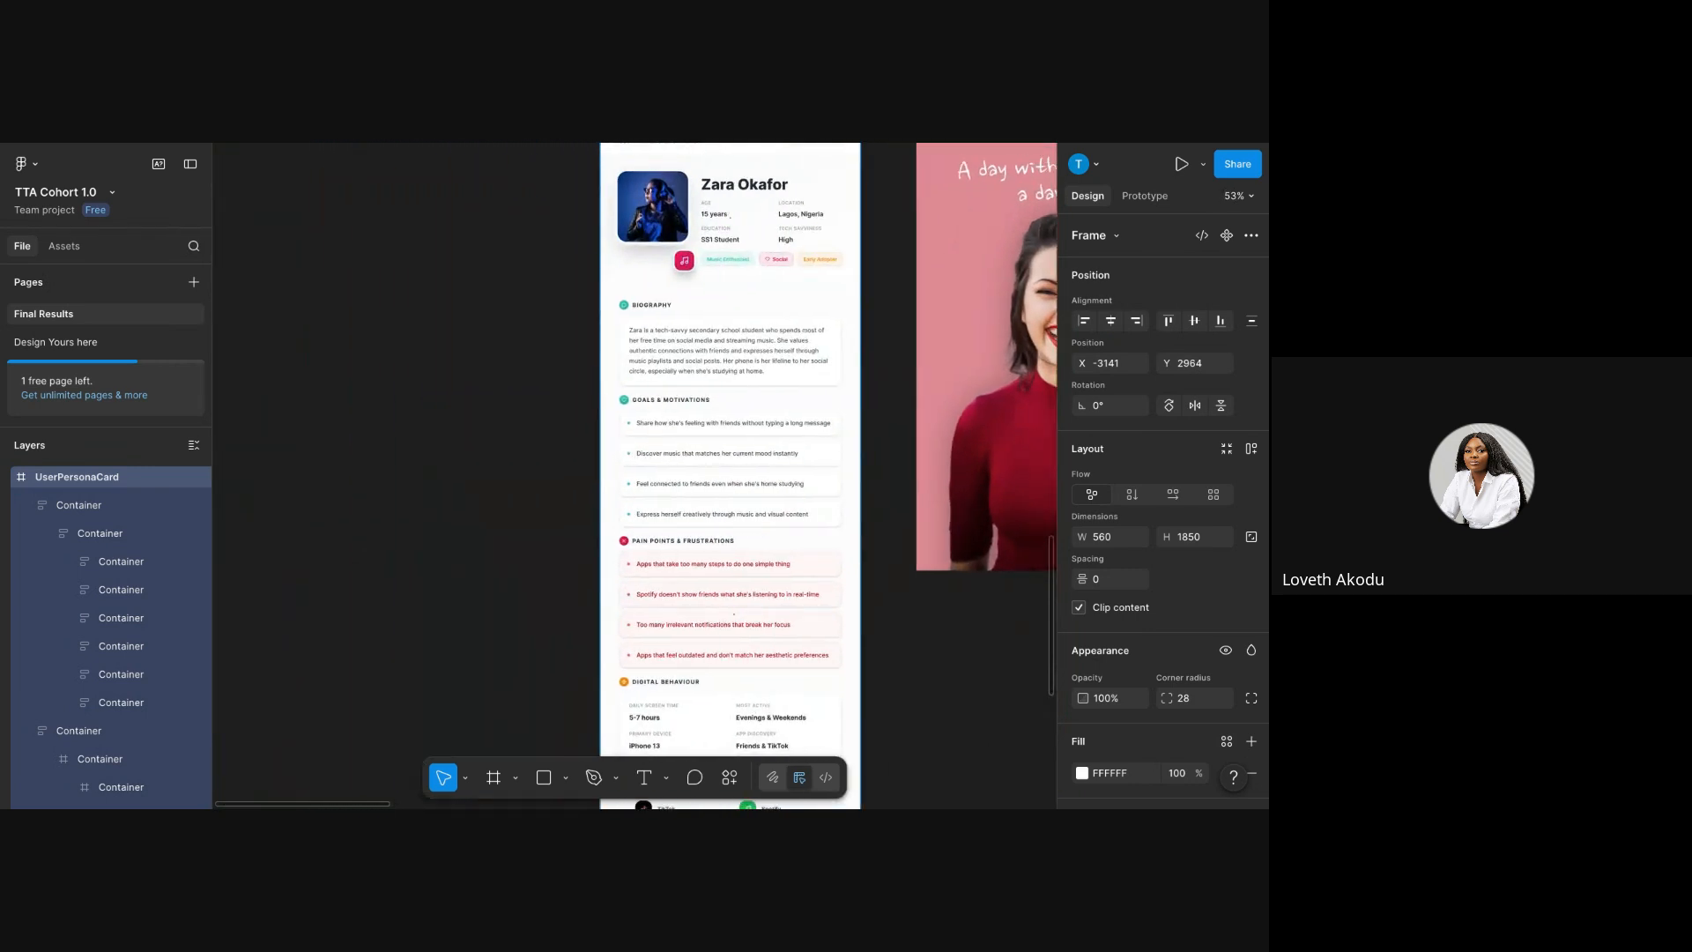
{"action": "scroll", "coordinate": [598, 370], "scroll_direction": "right", "scroll_amount": 2}
{"action": "scroll", "coordinate": [719, 476], "scroll_direction": "right", "scroll_amount": 2}
{"action": "scroll", "coordinate": [719, 476], "scroll_direction": "down", "scroll_amount": 1}
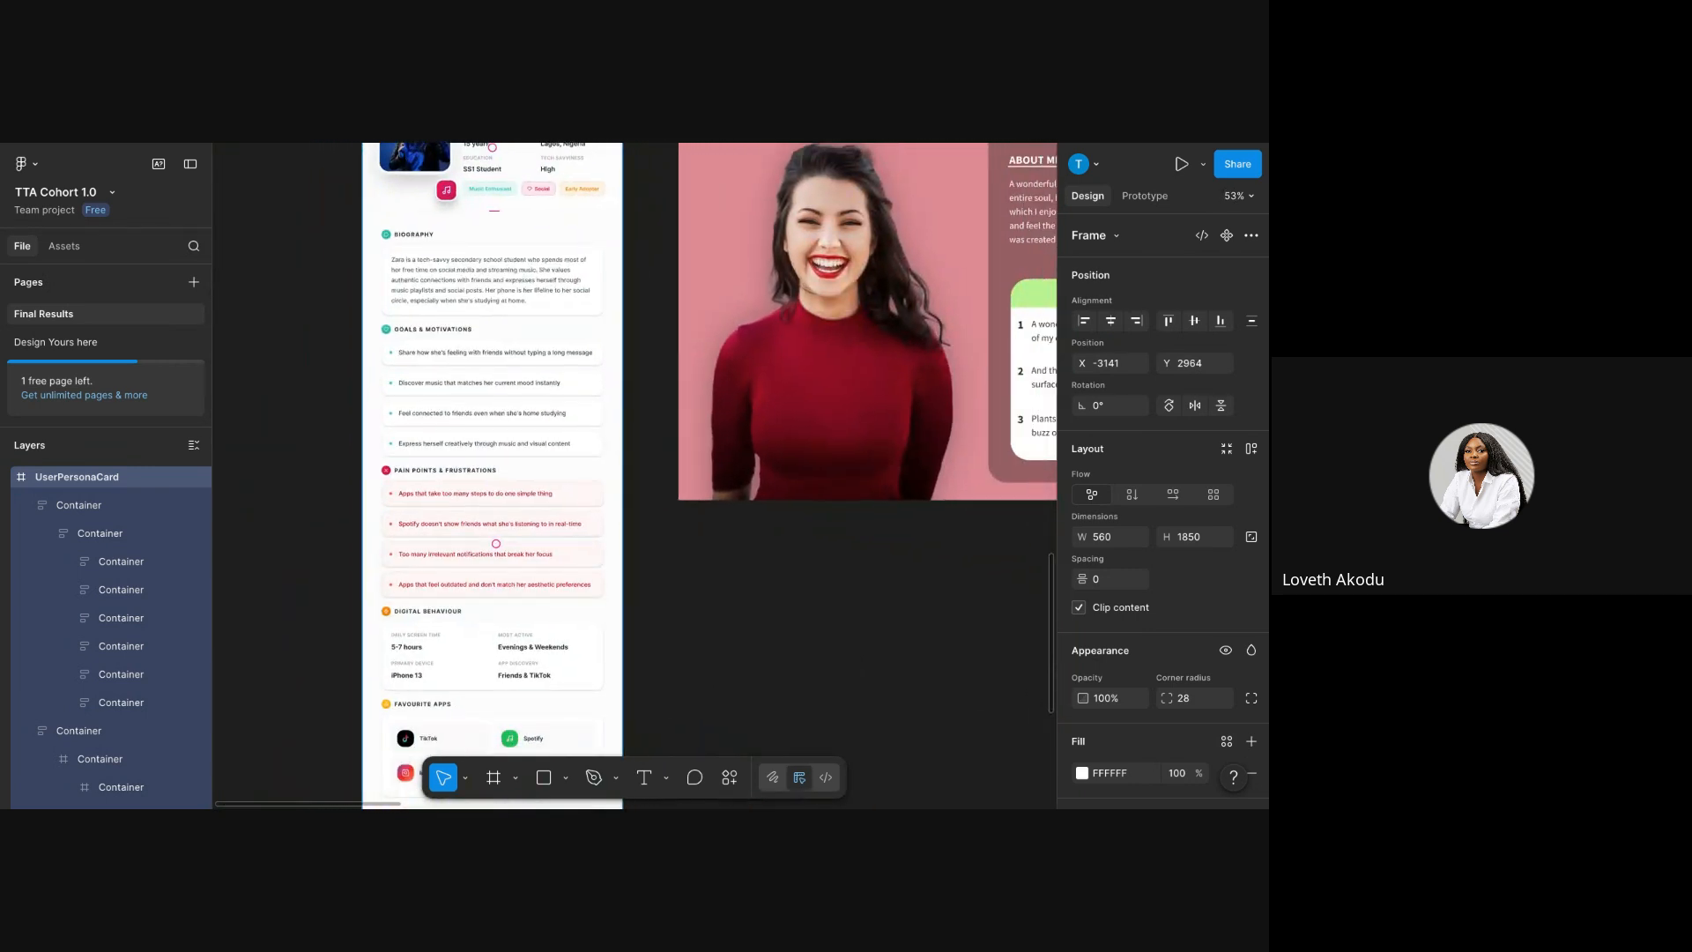
{"action": "double_click", "coordinate": [432, 264]}
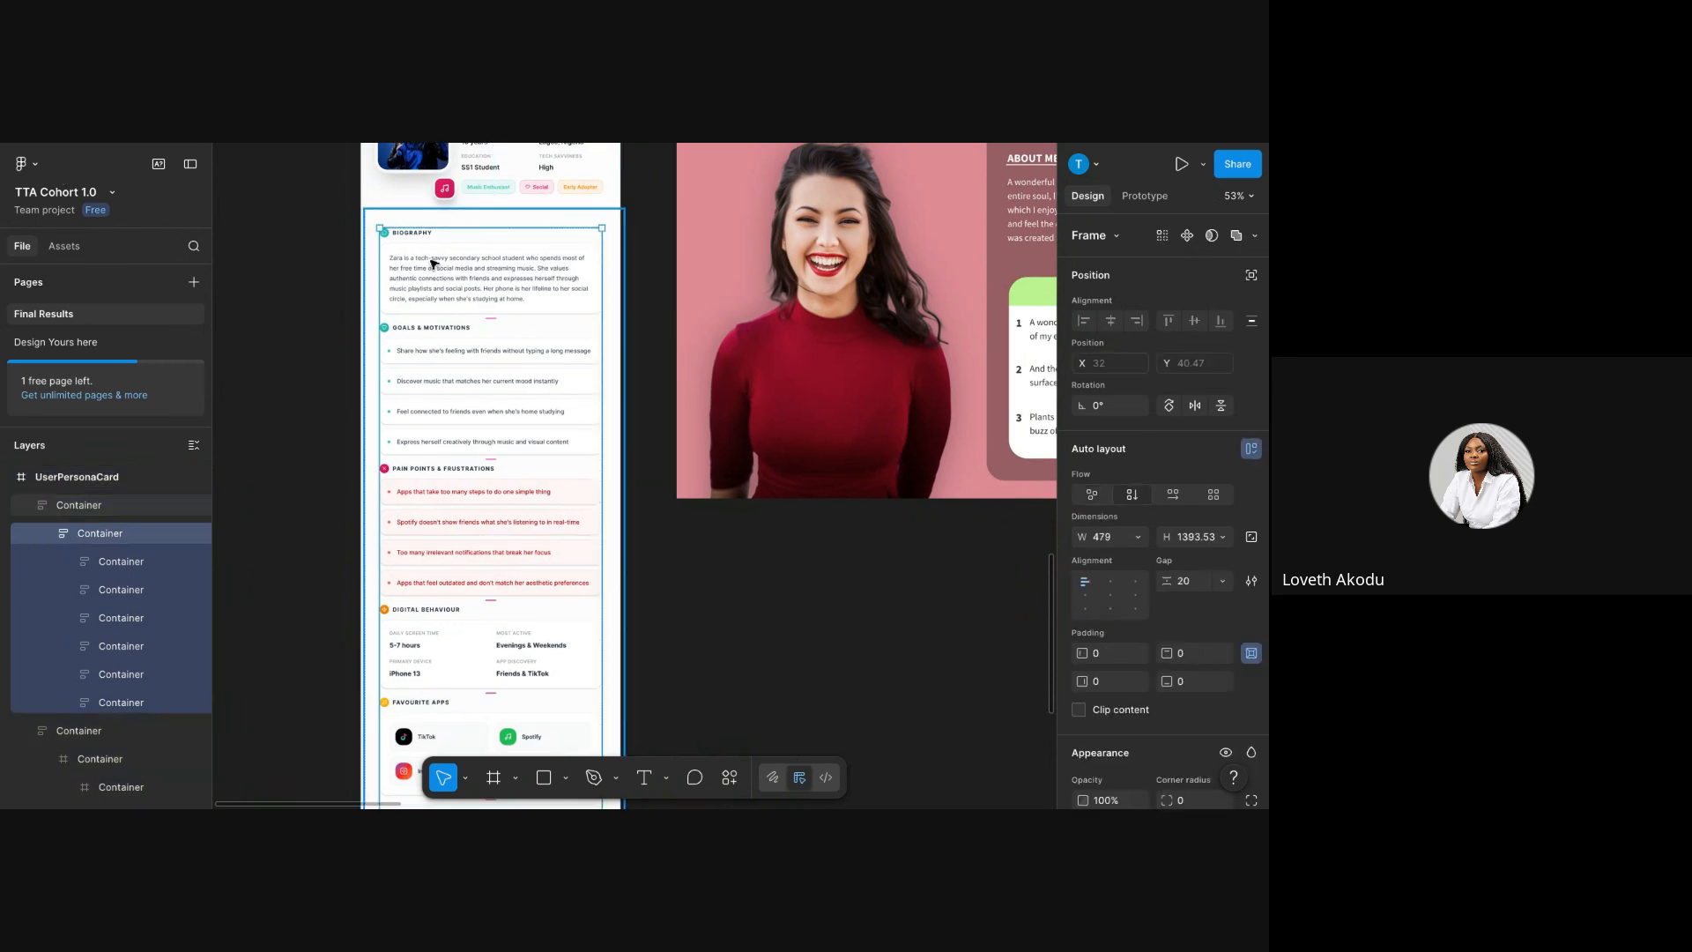
{"action": "double_click", "coordinate": [433, 264]}
{"action": "double_click", "coordinate": [433, 264]}
{"action": "key", "text": "ctrl+c"}
{"action": "right_click", "coordinate": [427, 258]}
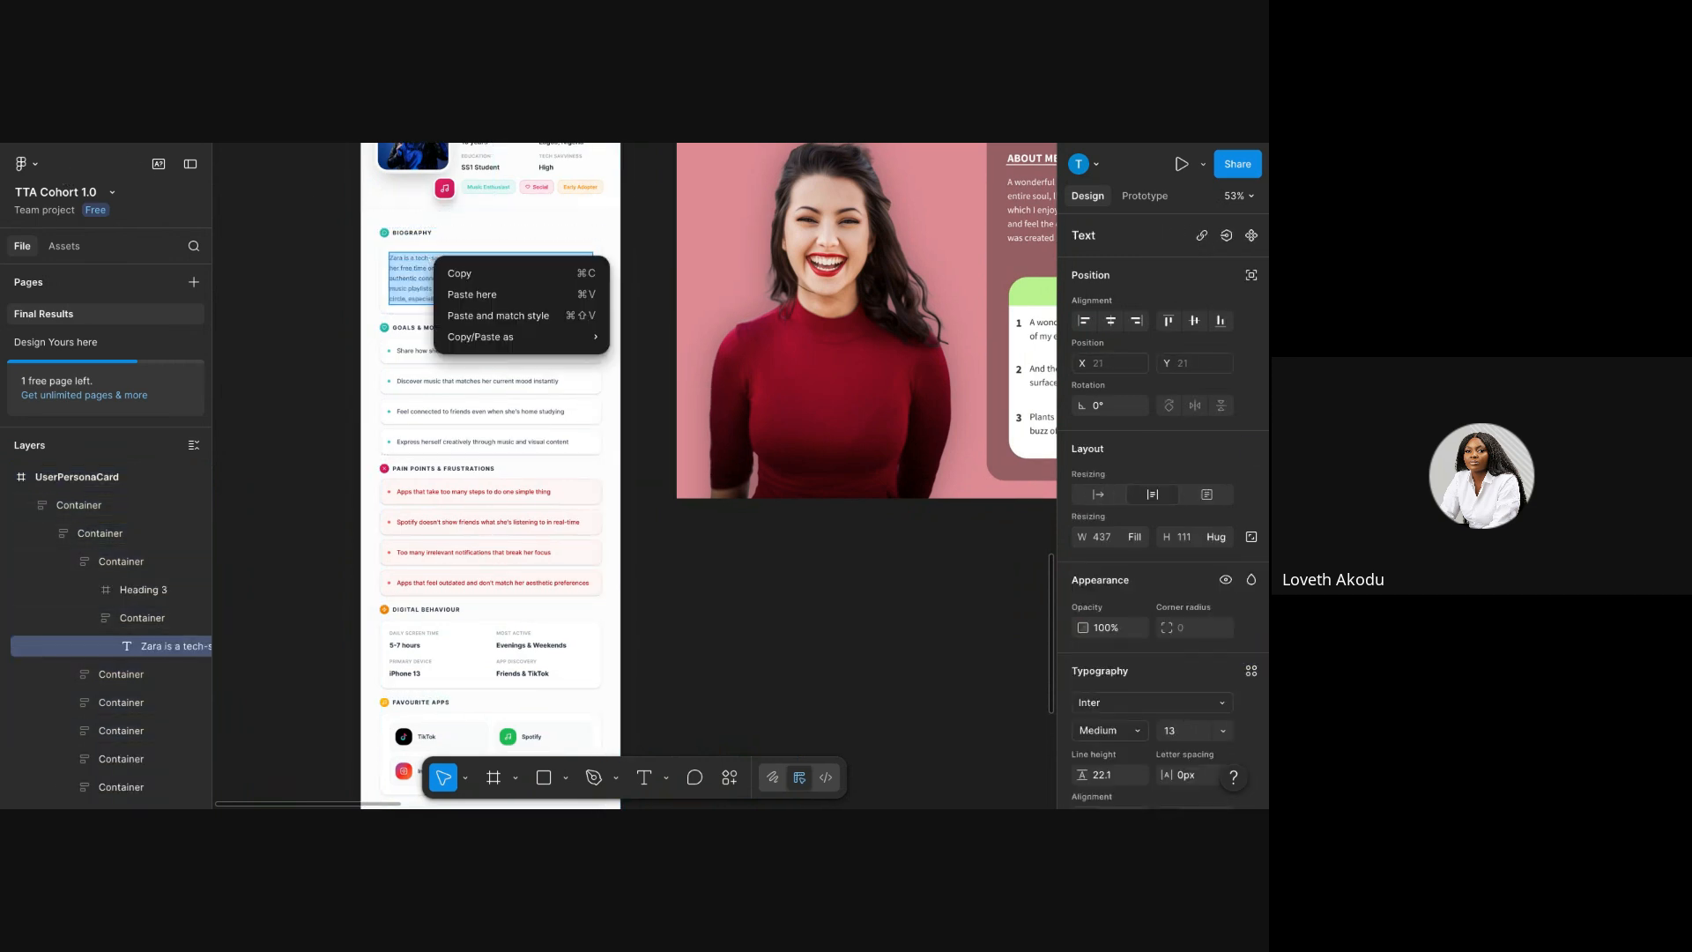
{"action": "left_click", "coordinate": [467, 271]}
- Replace the About Me placeholder in the Business frame with the copied biography, matching its style, and widen the text box to 448
{"action": "scroll", "coordinate": [898, 387], "scroll_direction": "right", "scroll_amount": 3}
{"action": "scroll", "coordinate": [889, 388], "scroll_direction": "up", "scroll_amount": 1}
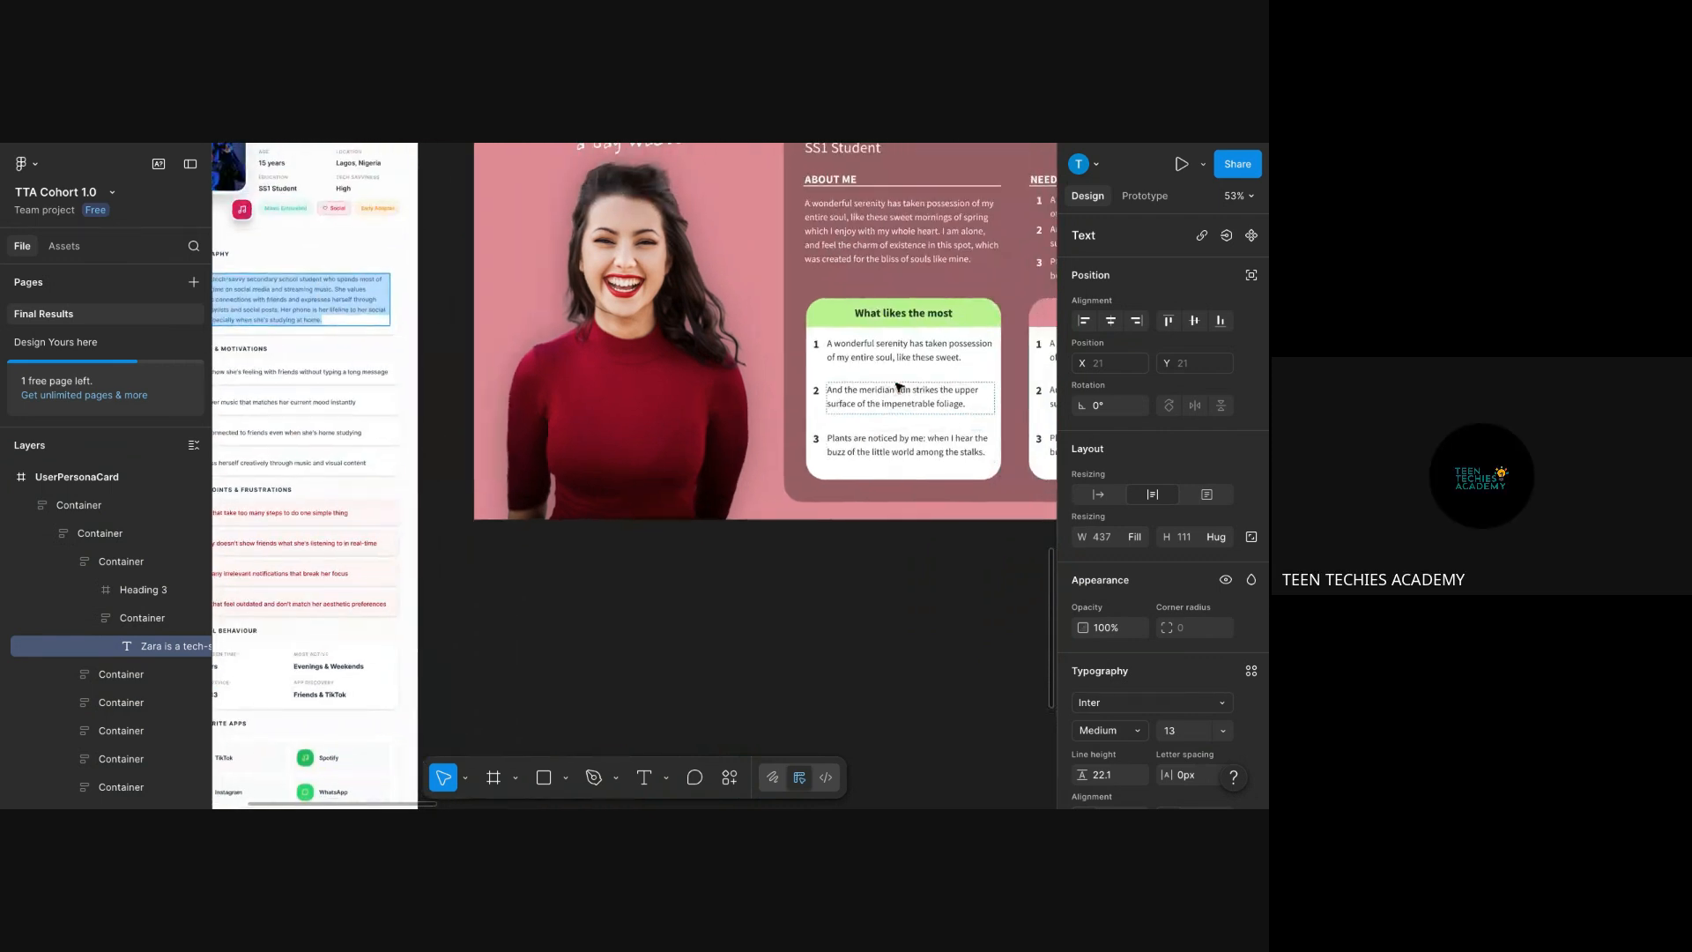
{"action": "scroll", "coordinate": [883, 389], "scroll_direction": "up", "scroll_amount": 3}
{"action": "scroll", "coordinate": [882, 389], "scroll_direction": "right", "scroll_amount": 2}
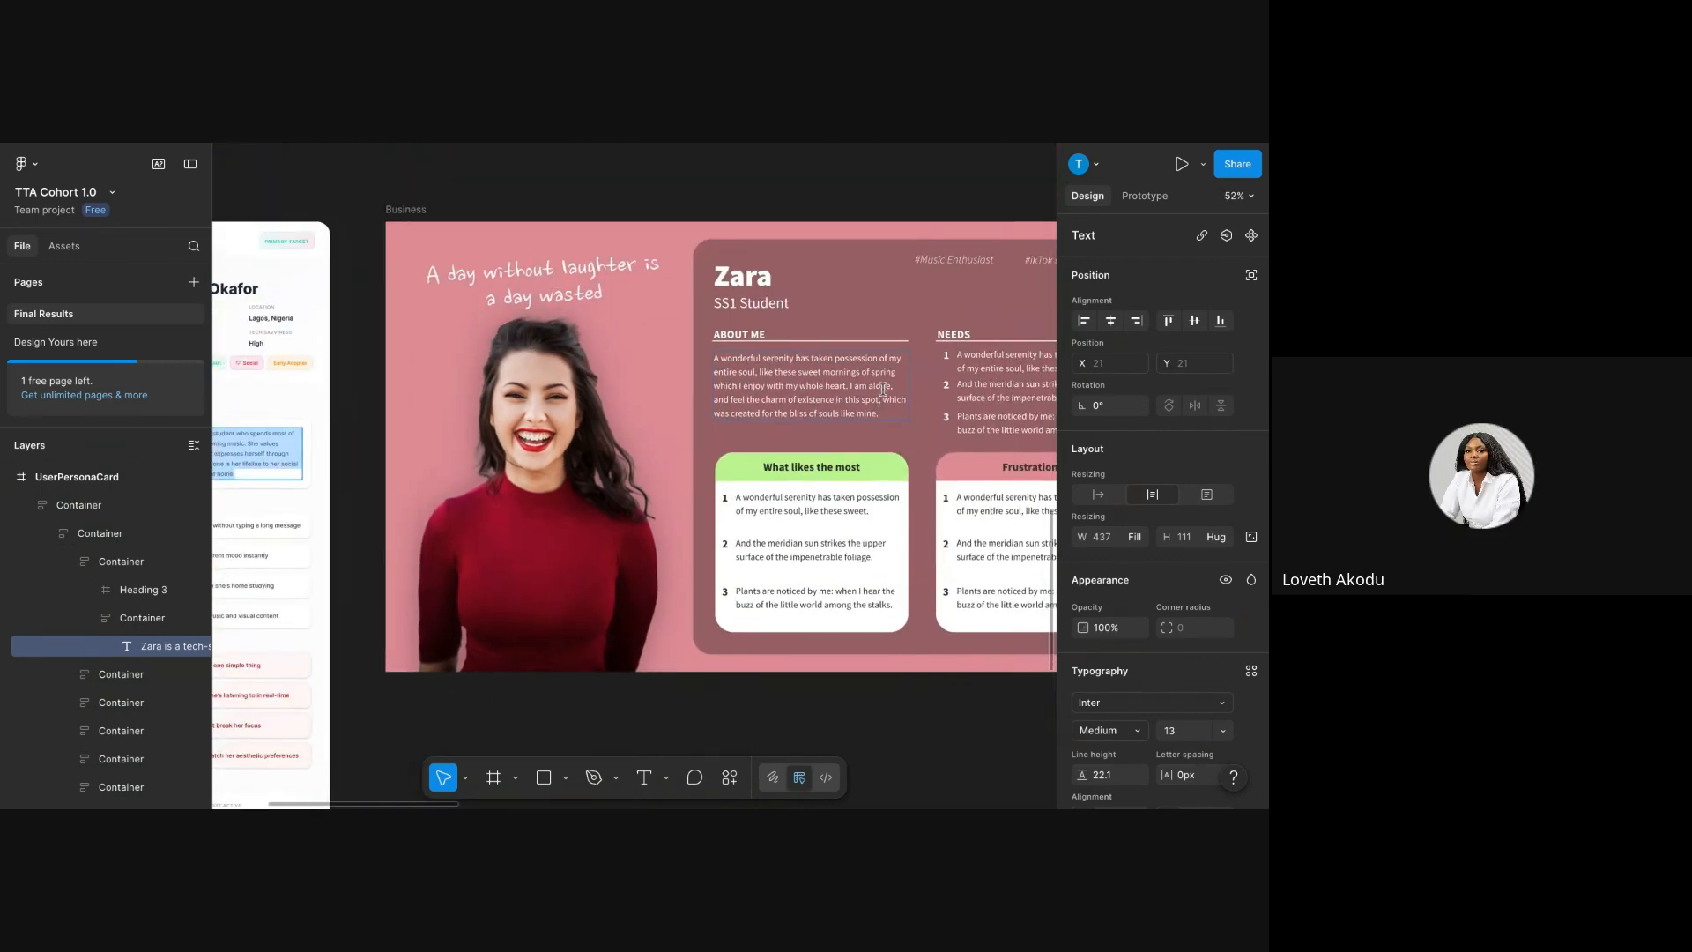
{"action": "double_click", "coordinate": [844, 399]}
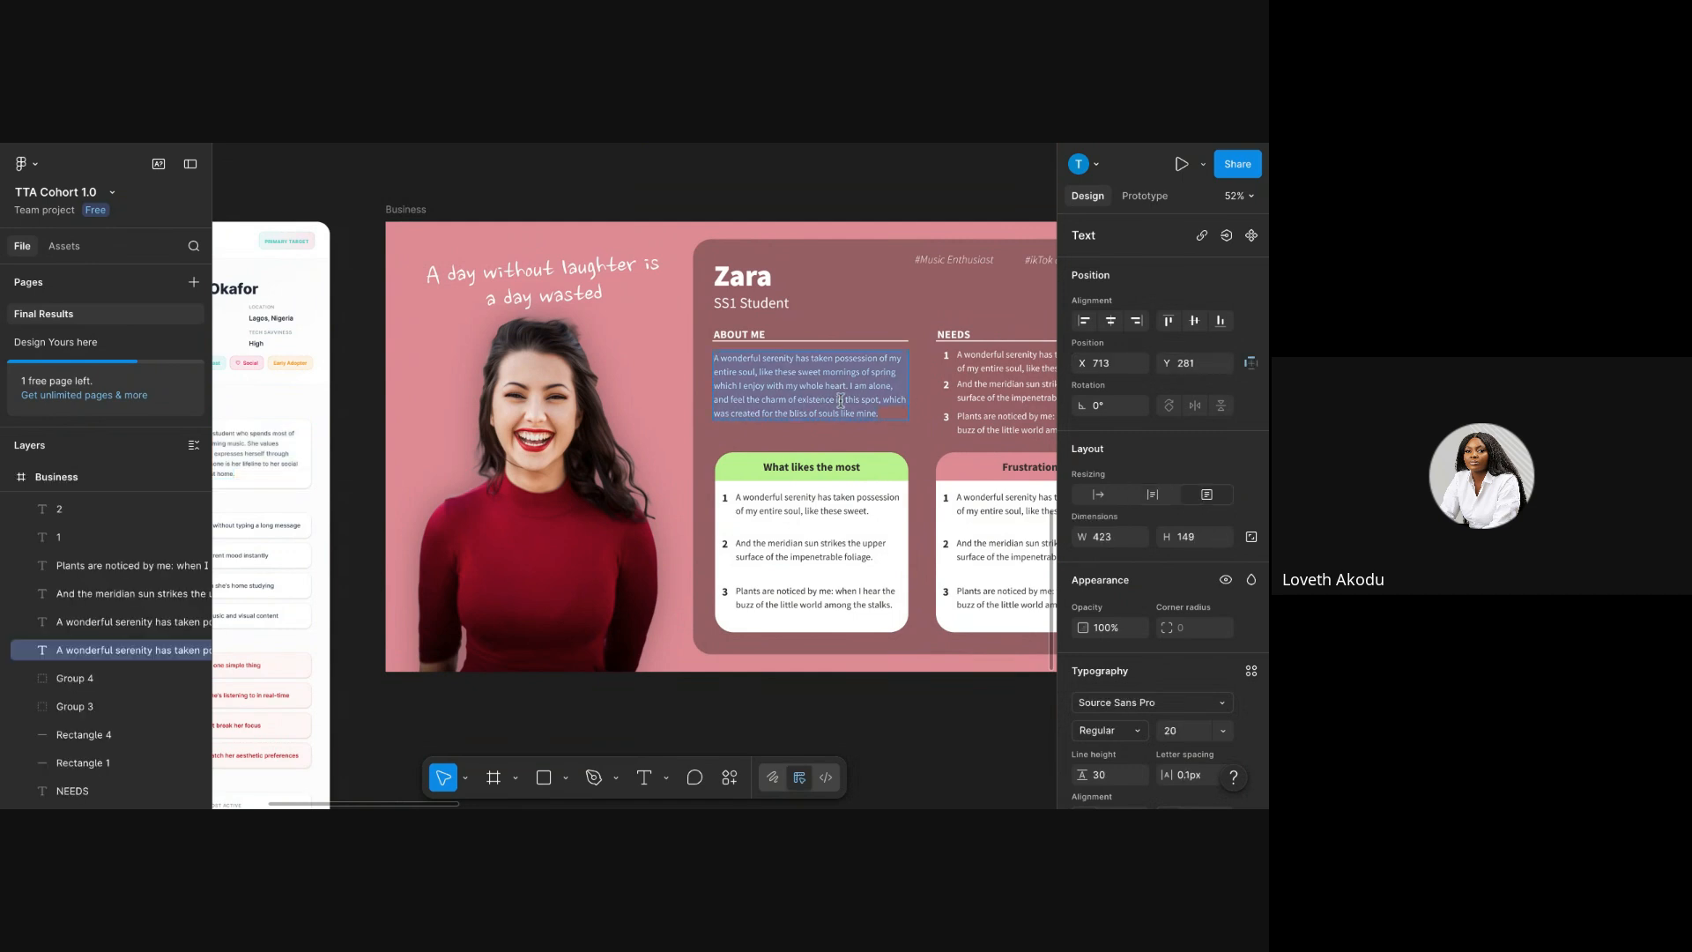
{"action": "right_click", "coordinate": [852, 370]}
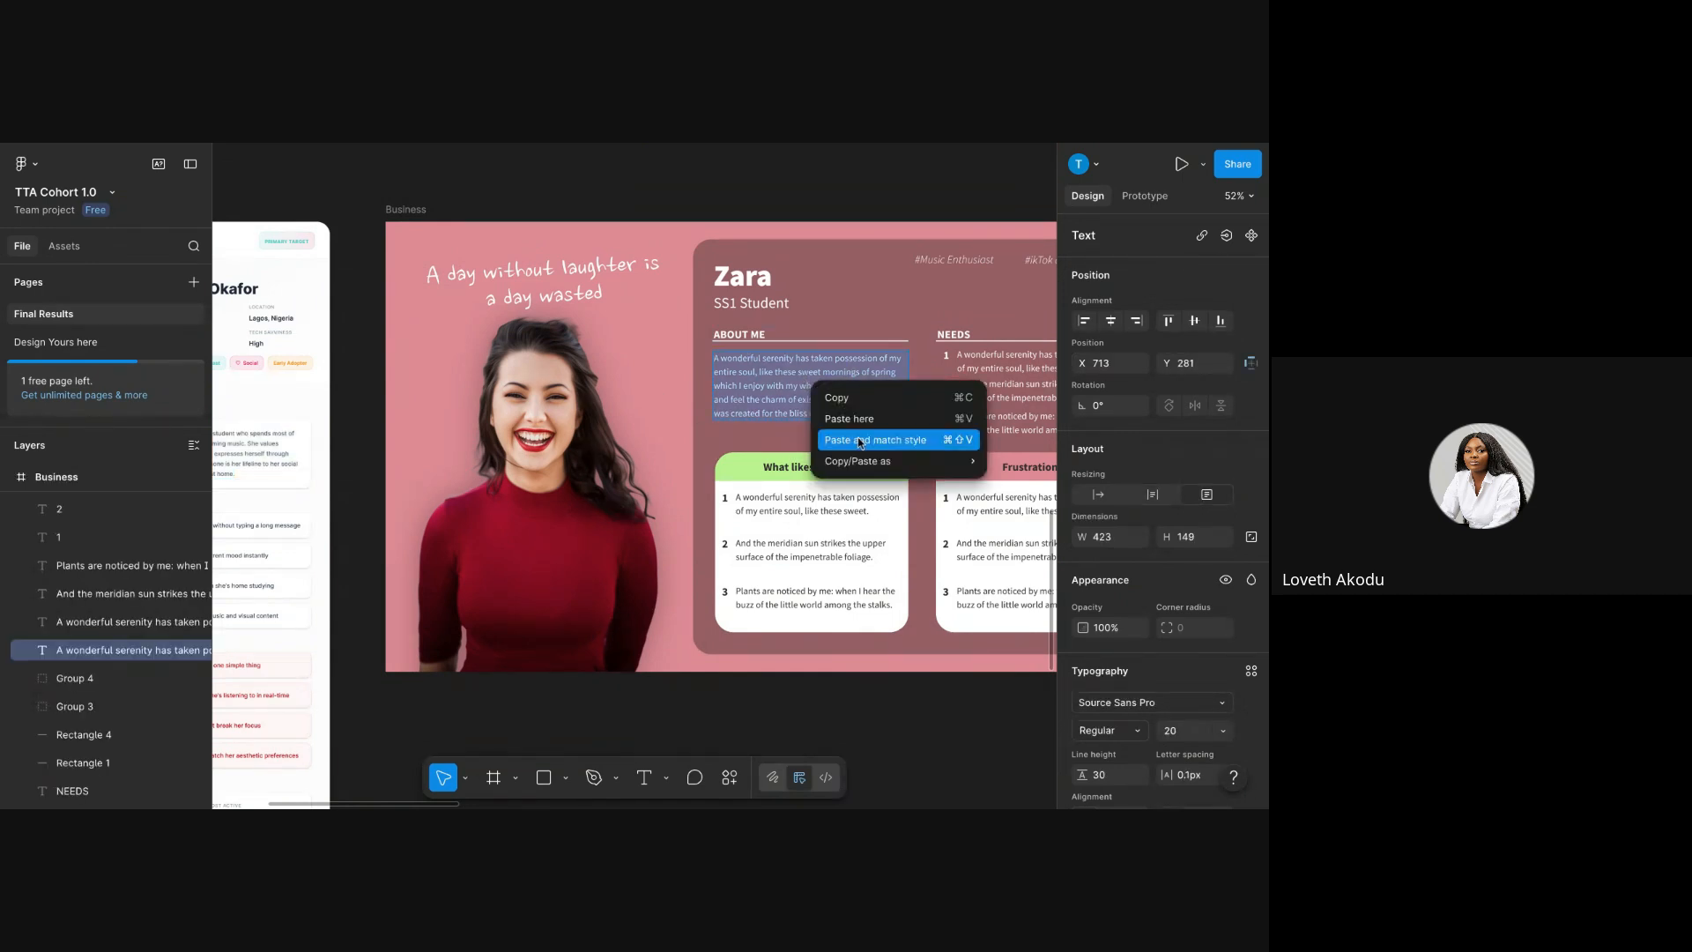
{"action": "left_click", "coordinate": [860, 435]}
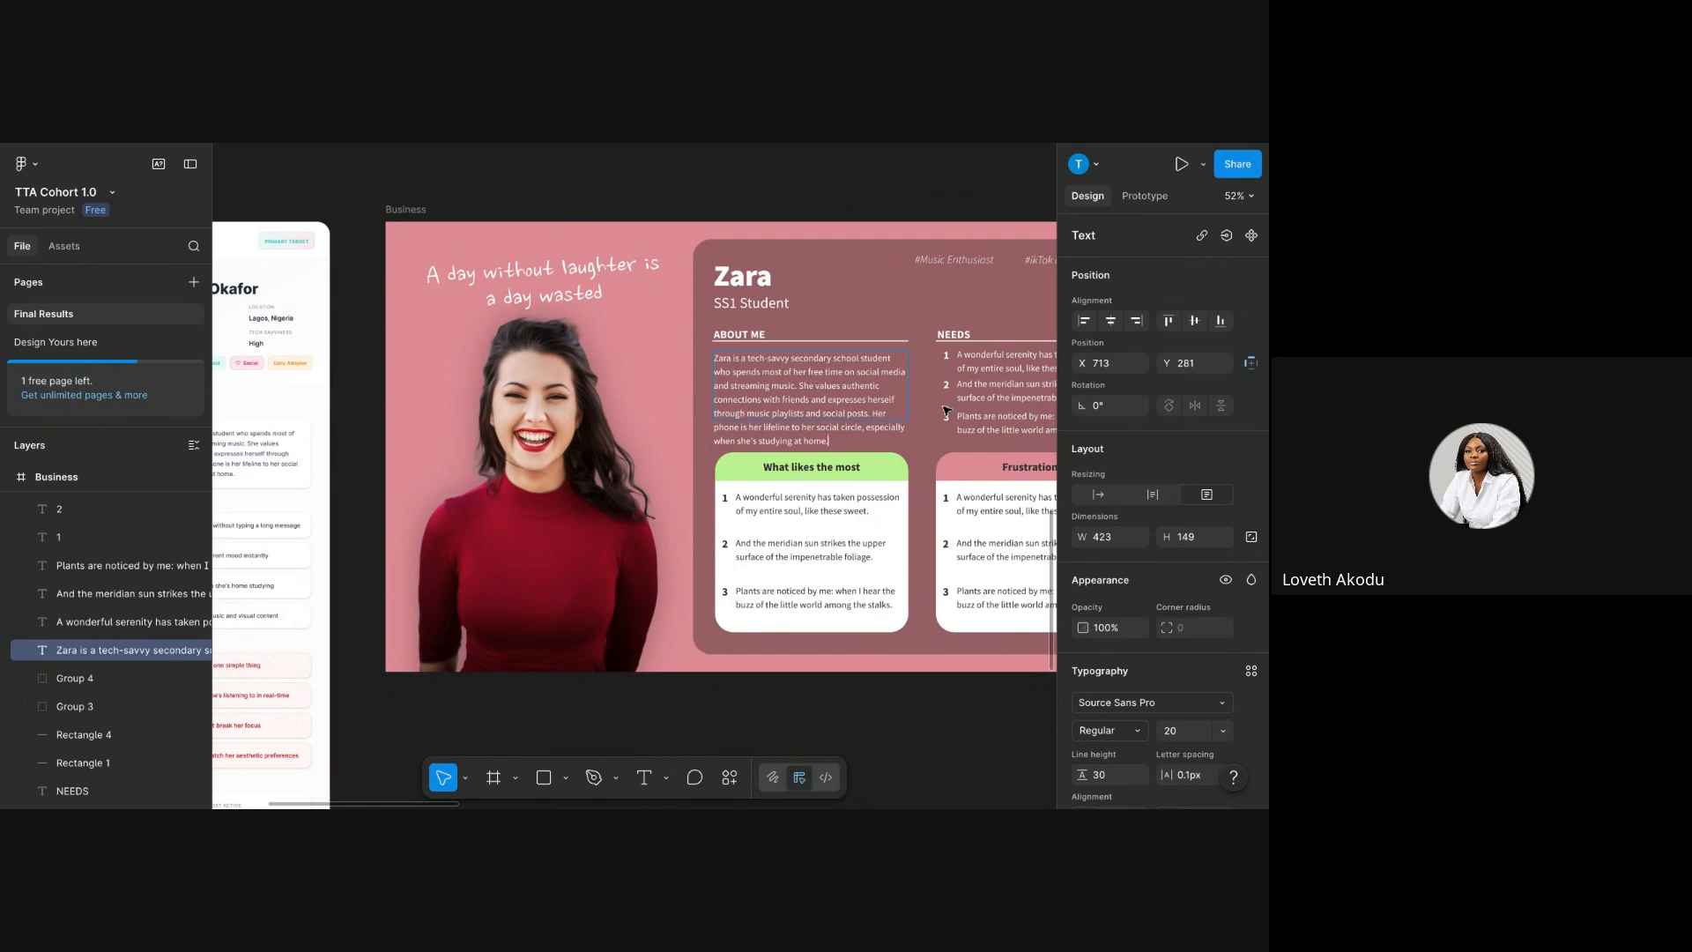
{"action": "left_click_drag", "start_coordinate": [907, 389], "coordinate": [919, 387]}
- Copy the first Goals & Motivations item, "Share how she's feeling with friends without typing a long message", from the UserPersonaCard
{"action": "scroll", "coordinate": [762, 461], "scroll_direction": "down", "scroll_amount": 5}
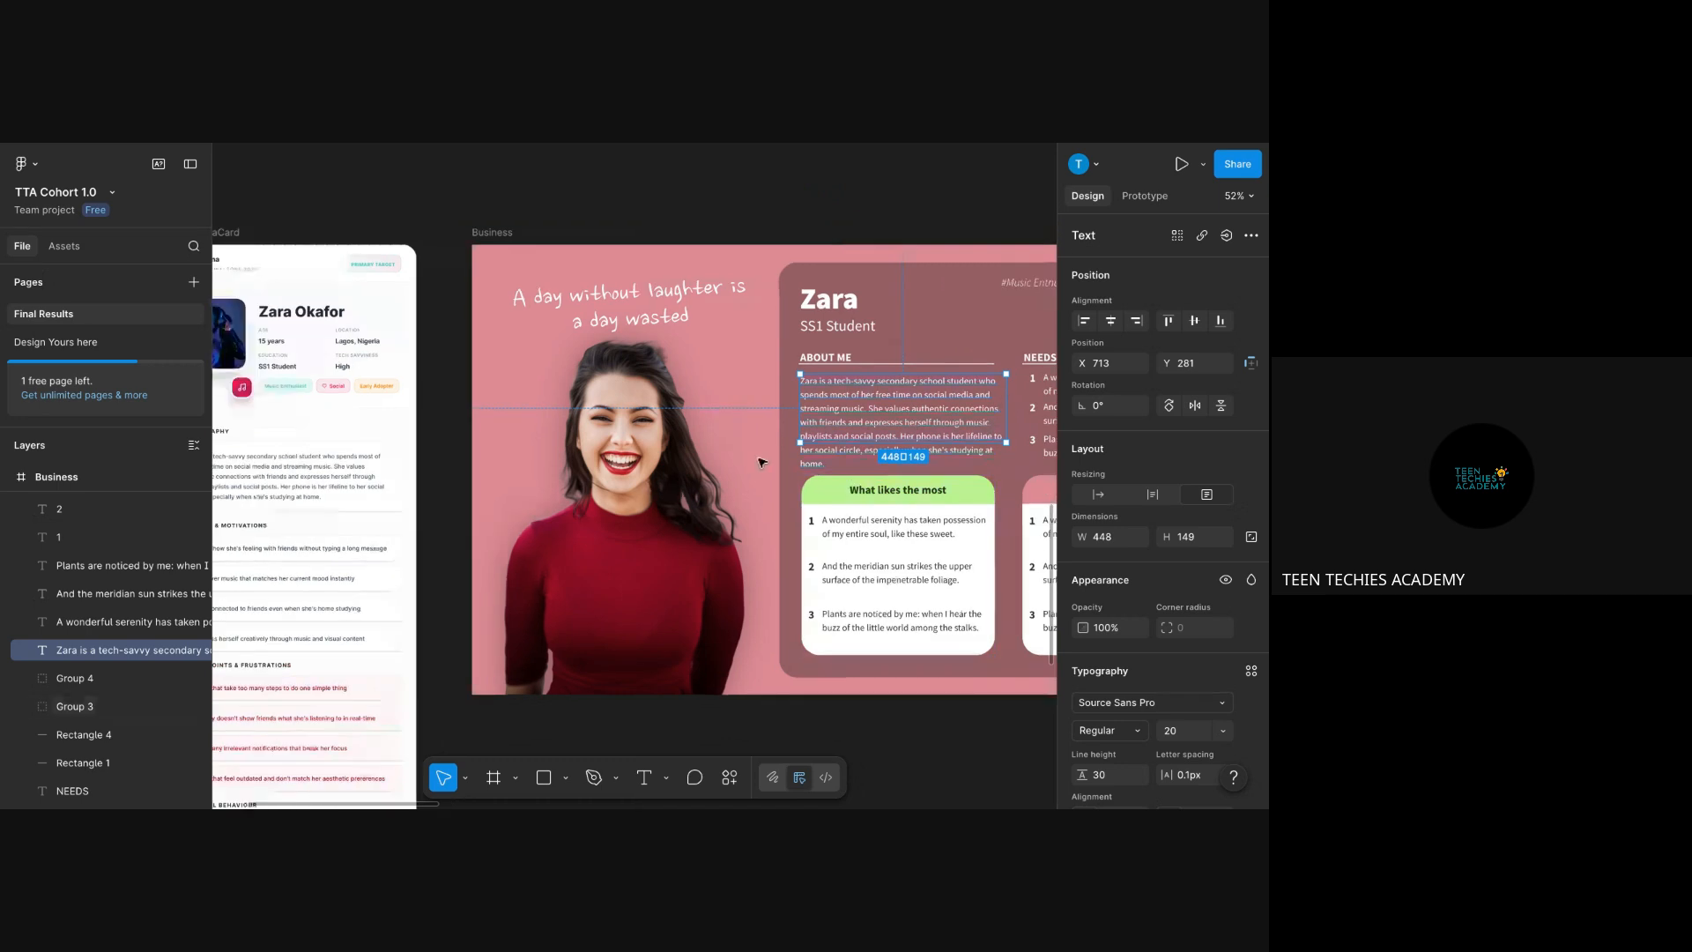
{"action": "scroll", "coordinate": [762, 462], "scroll_direction": "up", "scroll_amount": 3}
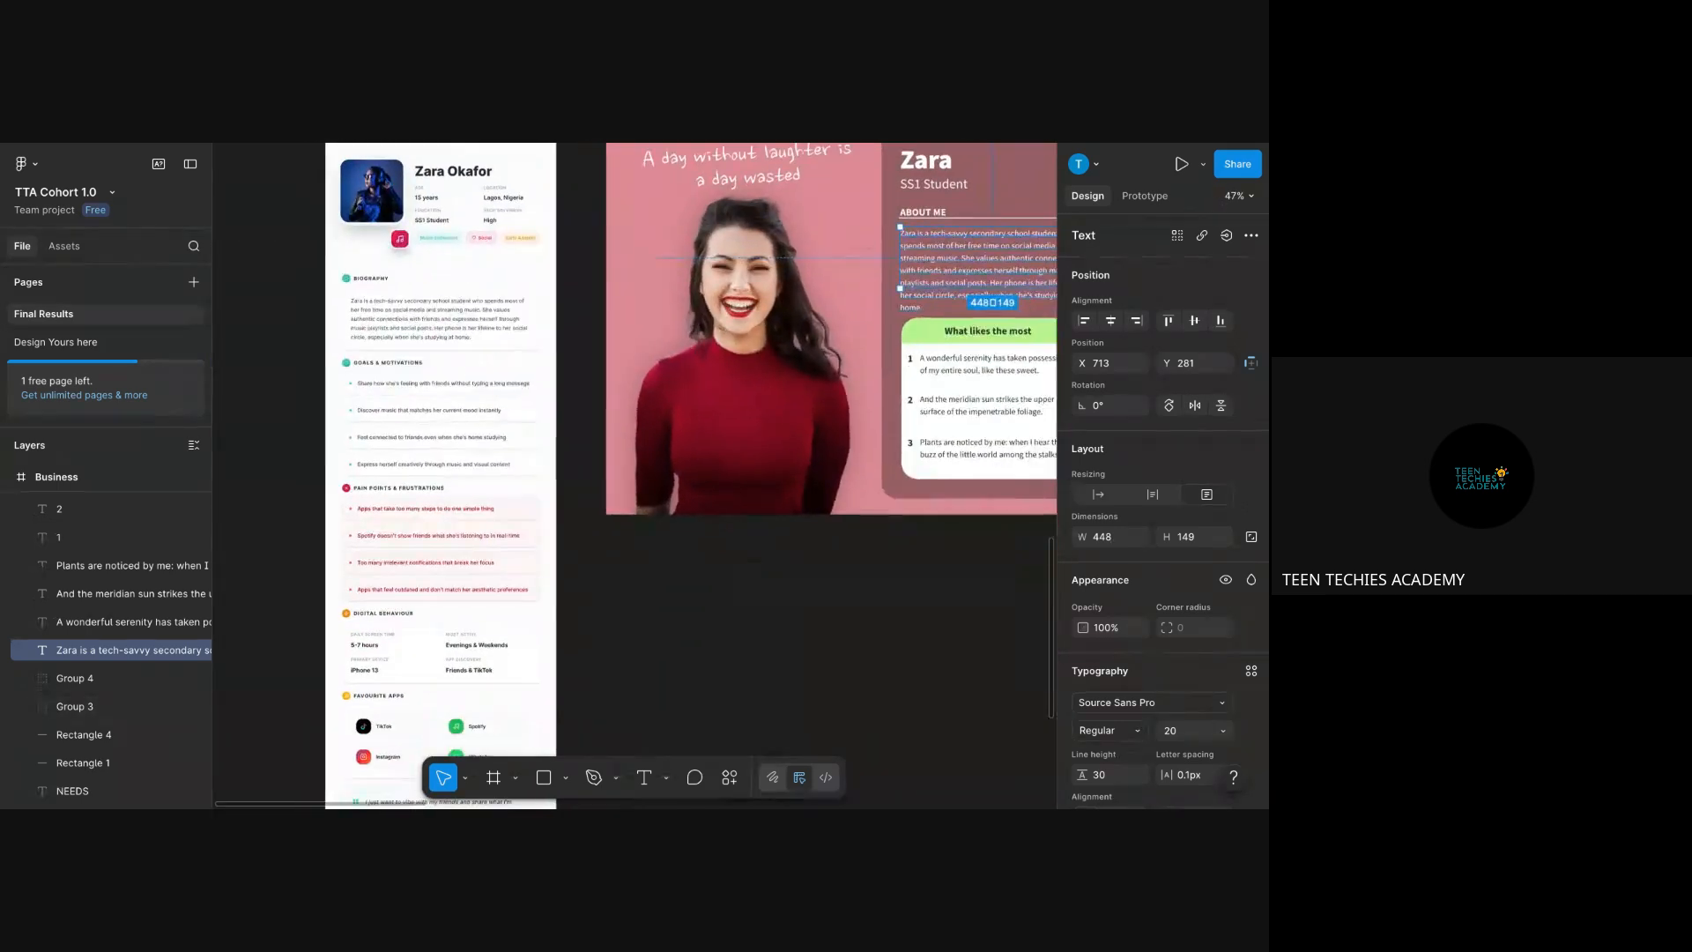
{"action": "scroll", "coordinate": [607, 378], "scroll_direction": "down", "scroll_amount": 1}
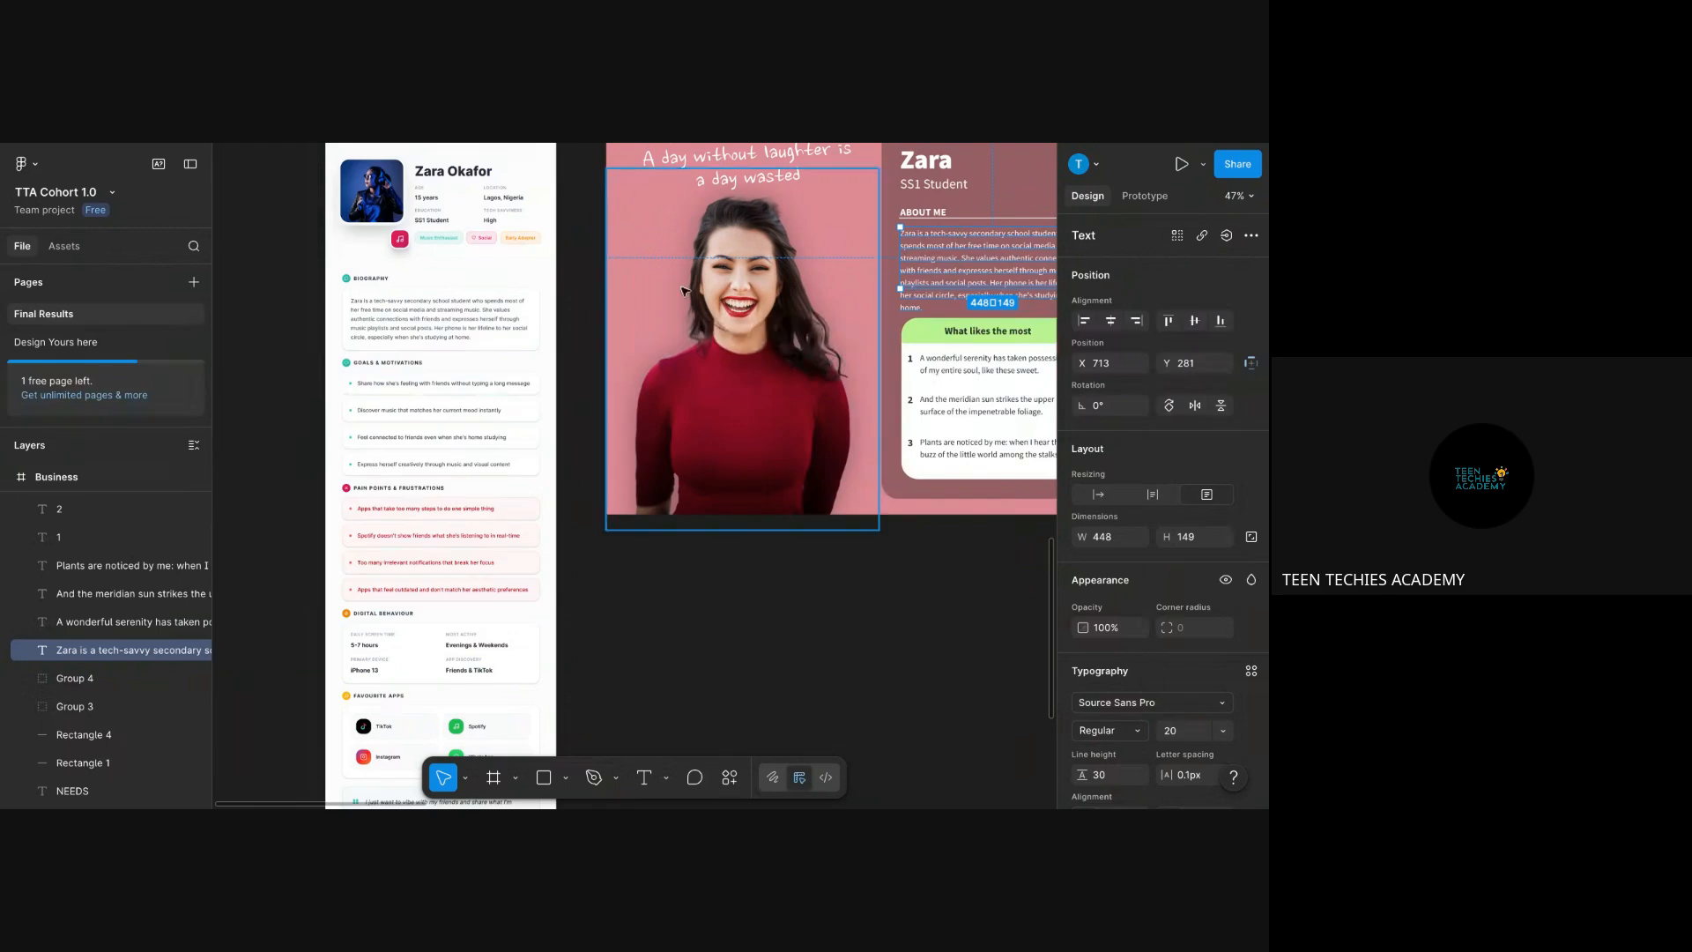
{"action": "left_click", "coordinate": [414, 389]}
{"action": "double_click", "coordinate": [414, 388]}
{"action": "double_click", "coordinate": [414, 388]}
{"action": "double_click", "coordinate": [414, 387]}
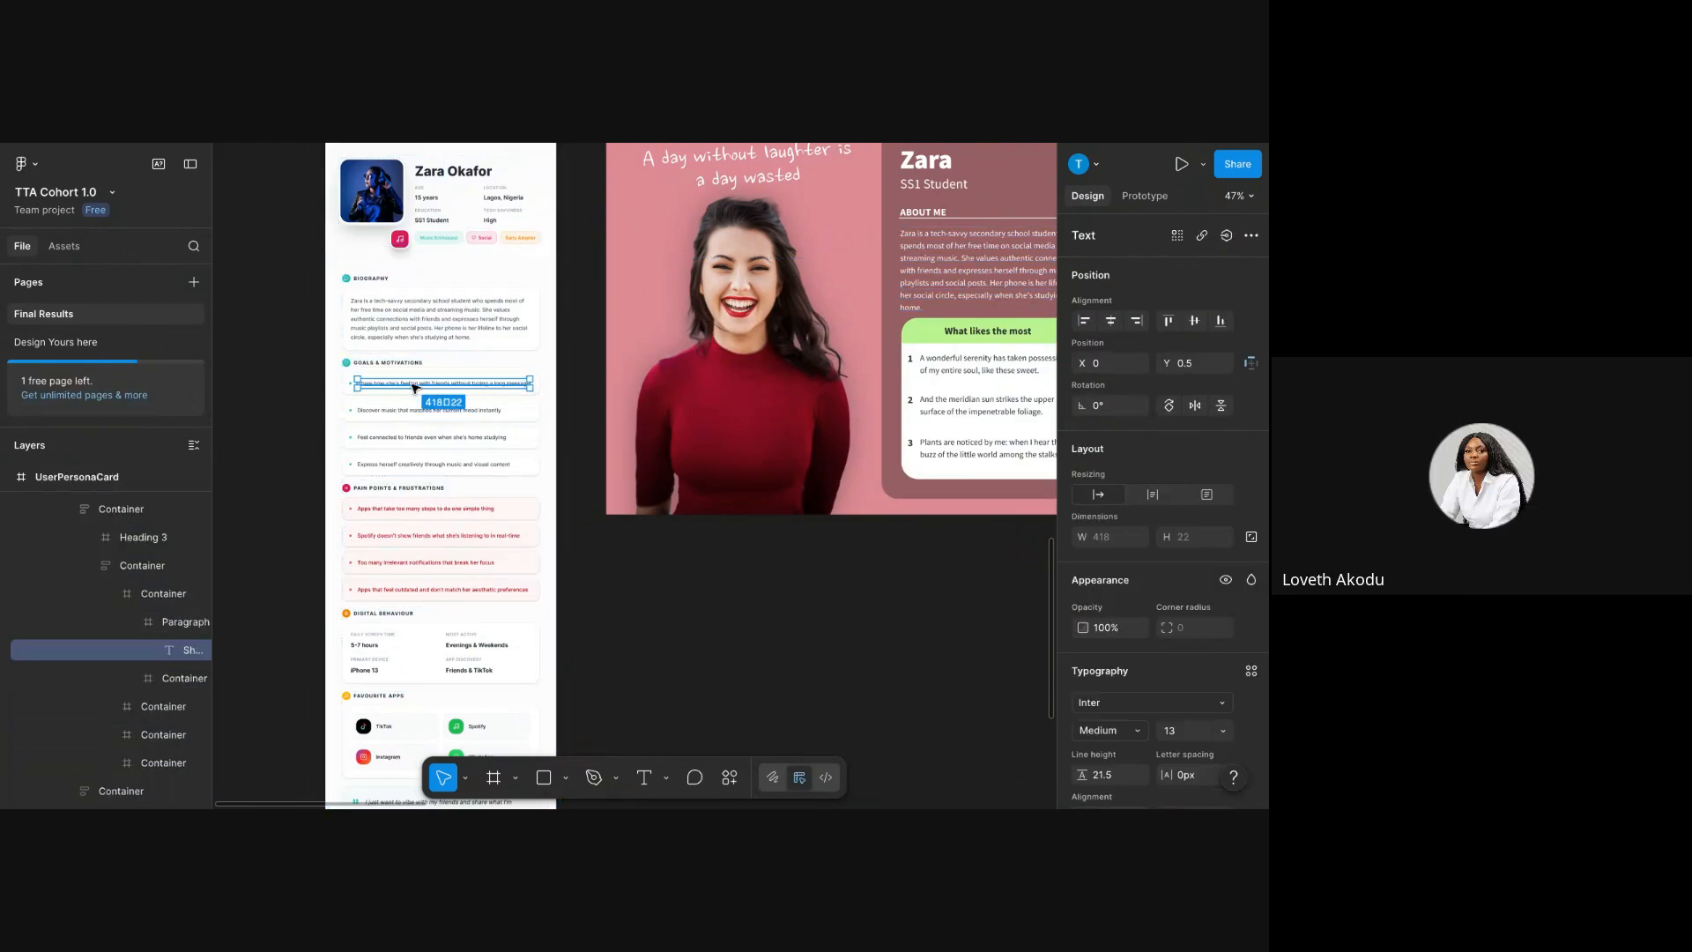
{"action": "double_click", "coordinate": [414, 387]}
{"action": "right_click", "coordinate": [416, 386]}
{"action": "left_click", "coordinate": [437, 398]}
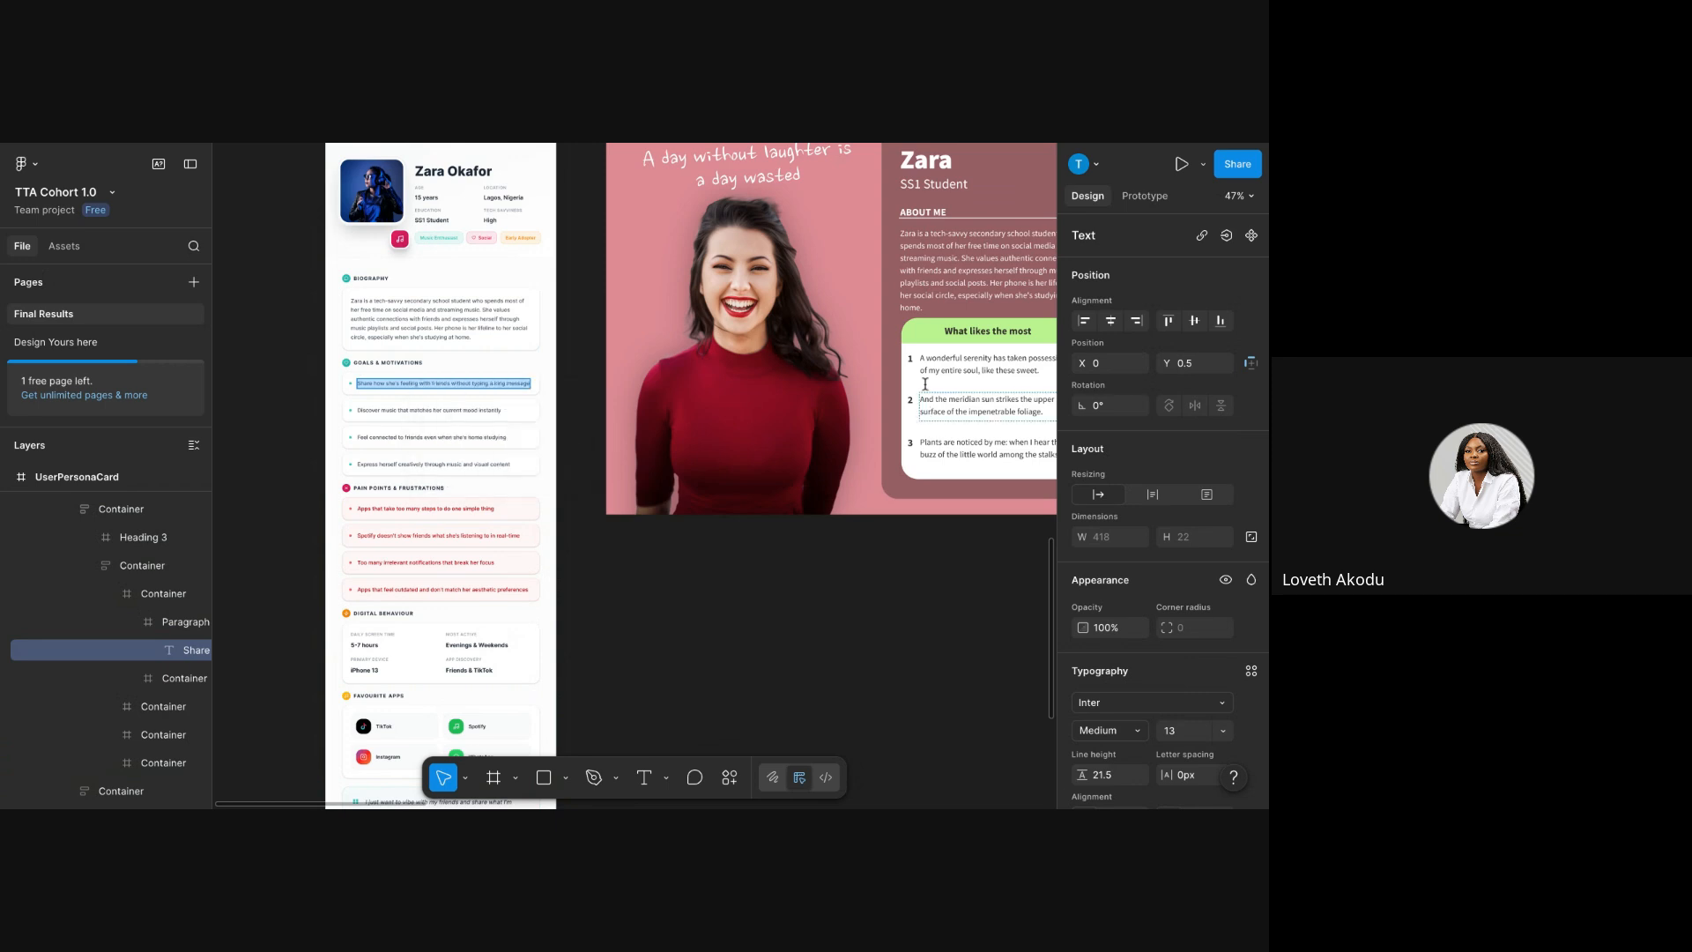
- Move the UserPersonaCard frame below the Business frame, to X -1402, Y 4076
{"action": "scroll", "coordinate": [949, 342], "scroll_direction": "down", "scroll_amount": 5}
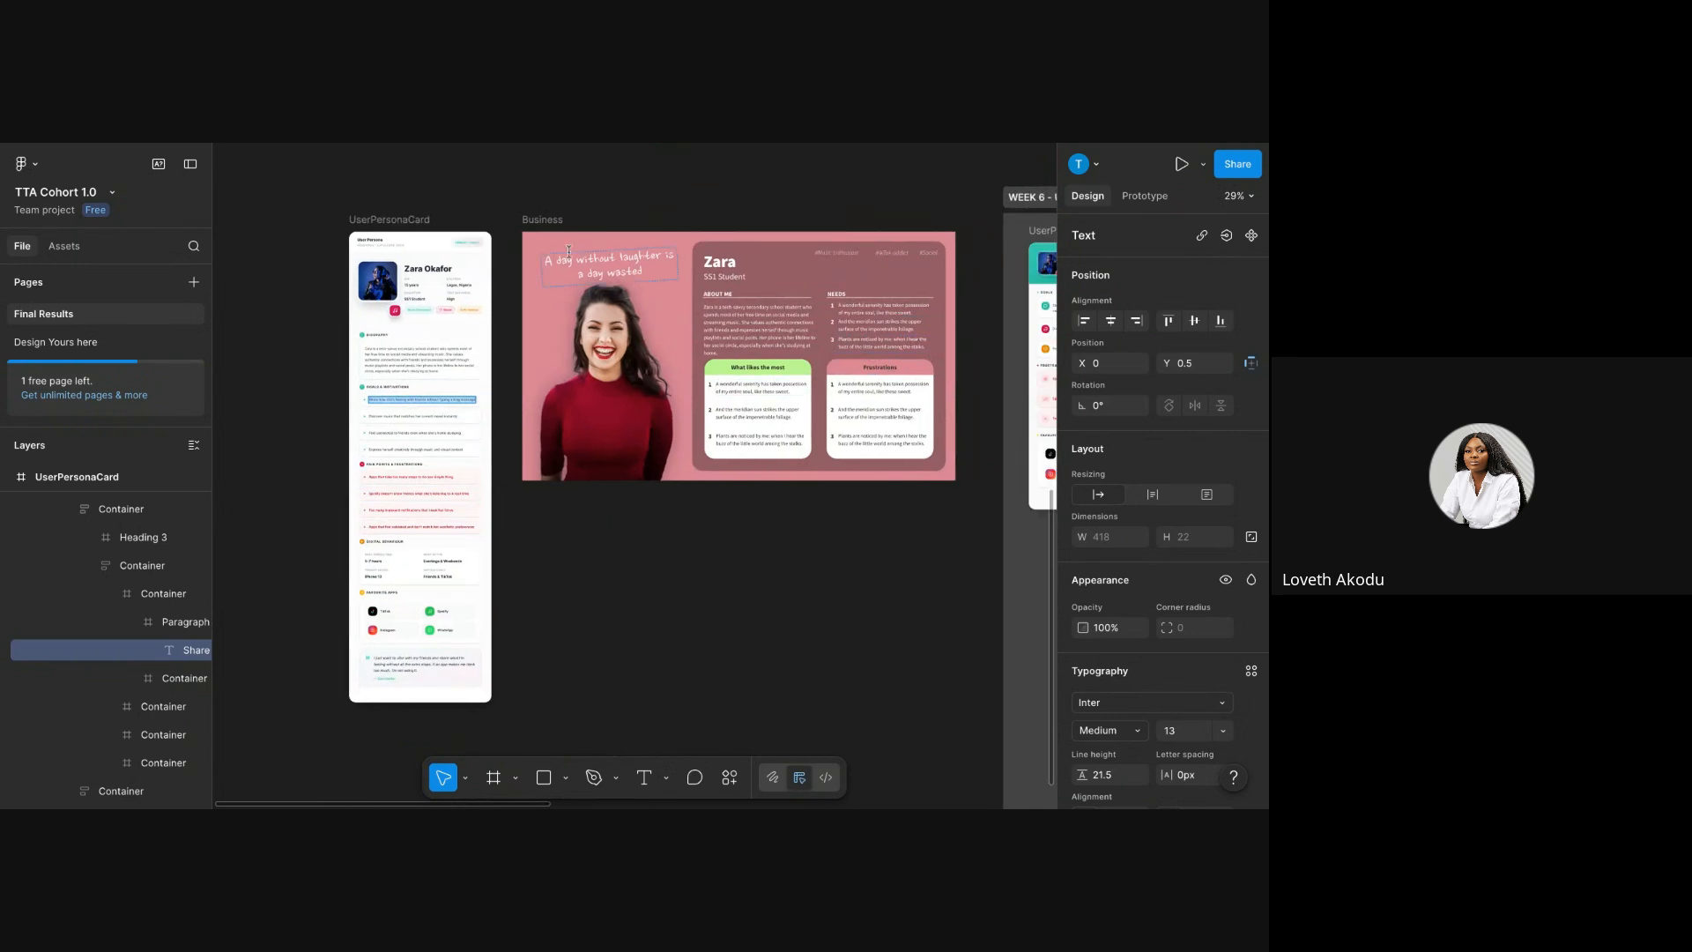
{"action": "left_click", "coordinate": [396, 215]}
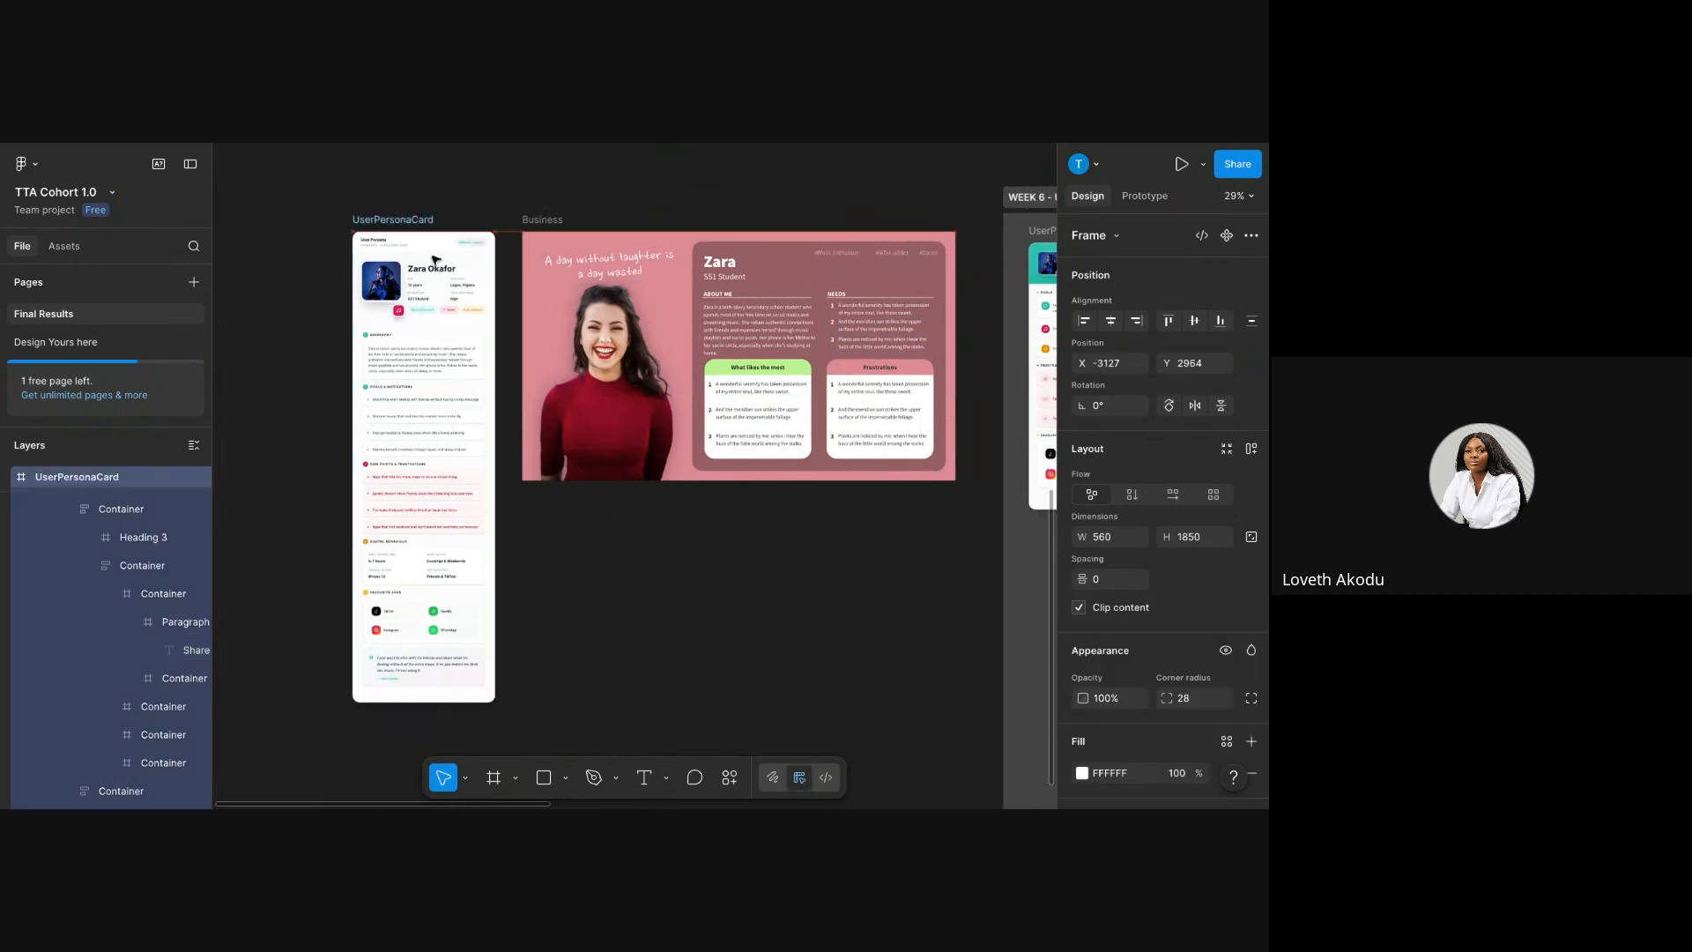
{"action": "left_click_drag", "start_coordinate": [396, 215], "coordinate": [840, 508]}
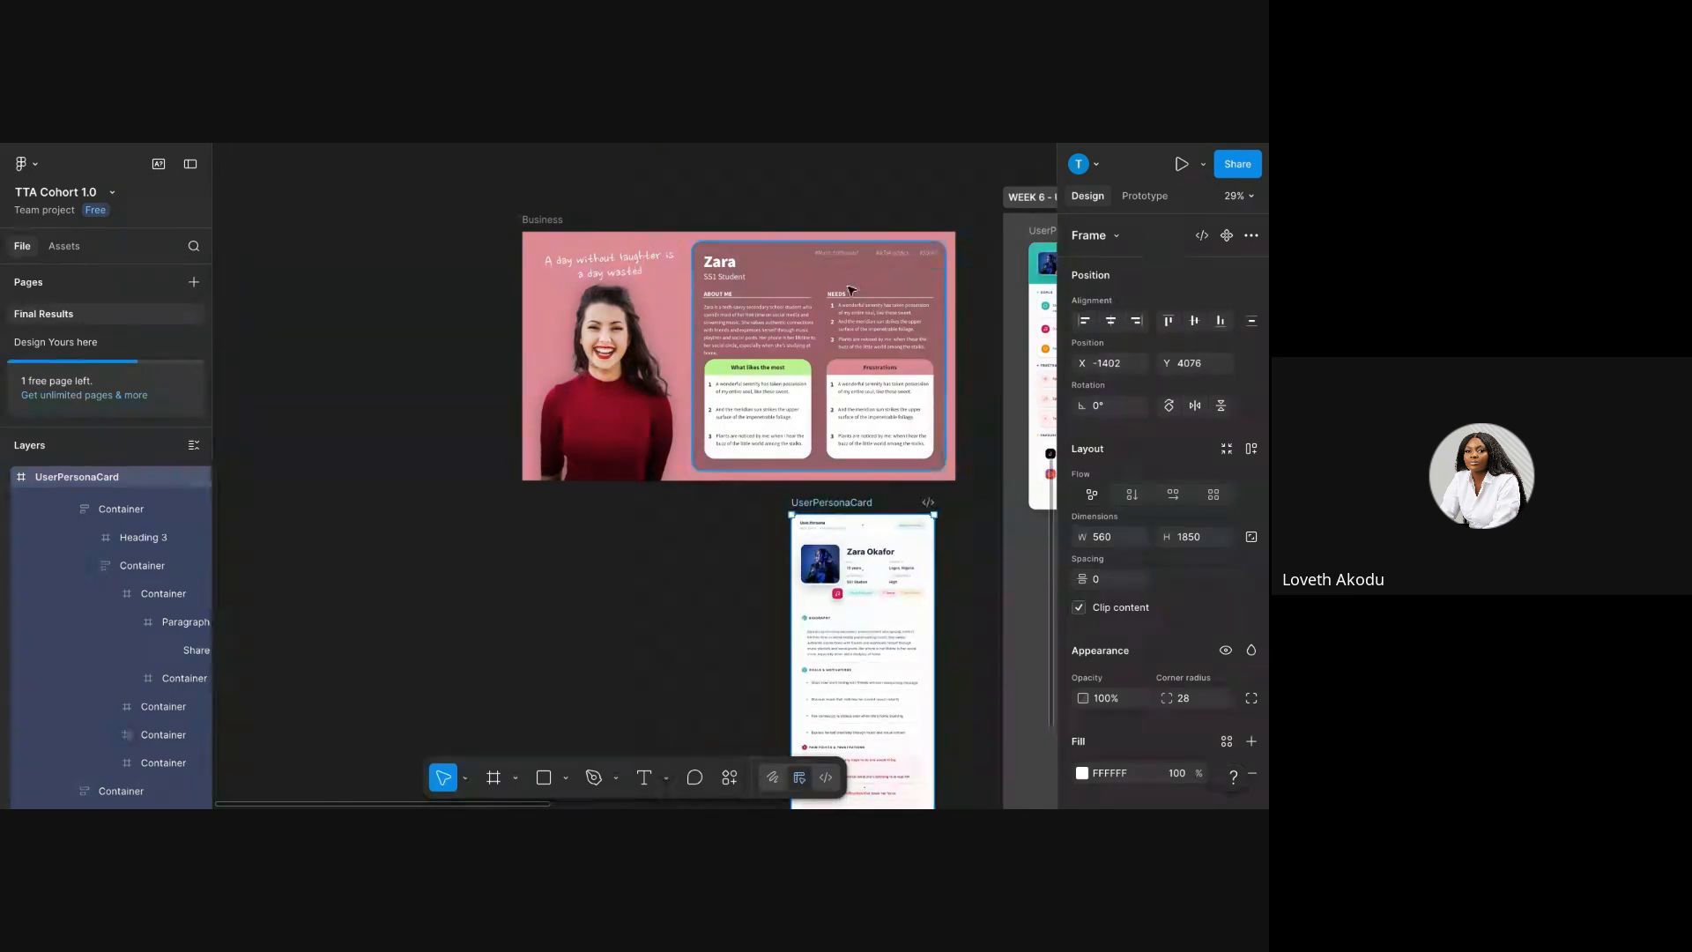
- Replace the first Needs placeholder in the Business frame with the copied goal text, matching its style
{"action": "left_click", "coordinate": [864, 306]}
{"action": "right_click", "coordinate": [865, 304]}
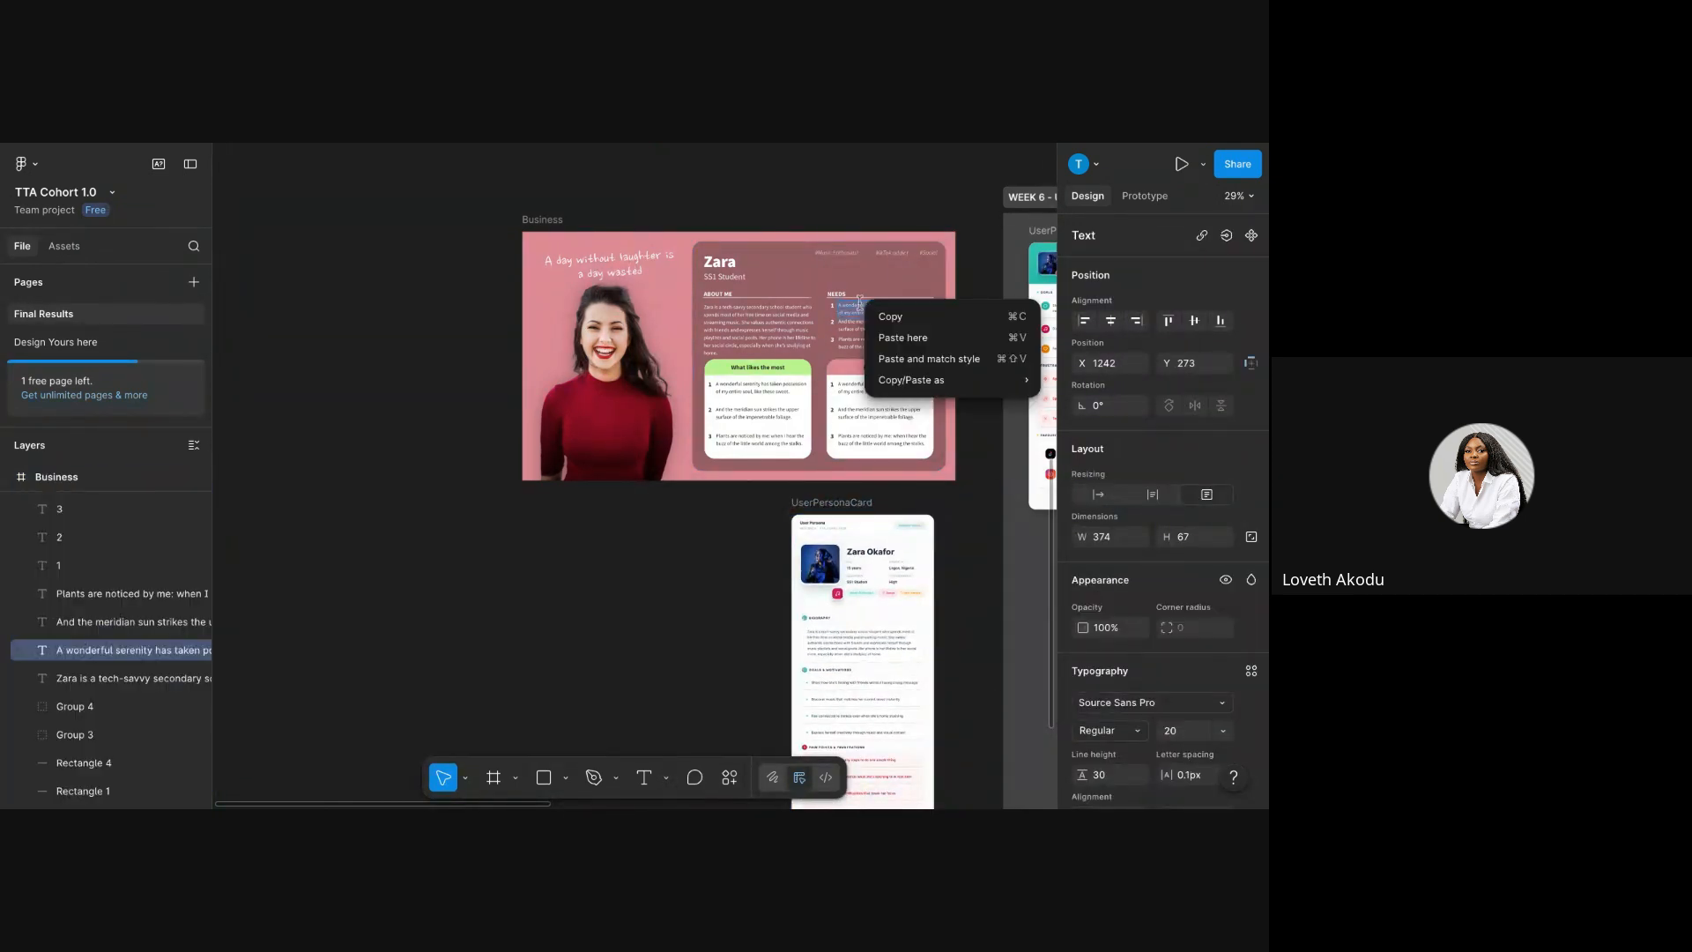
{"action": "left_click", "coordinate": [898, 363]}
- Replace the second Needs placeholder with the card's second goal, "Discover music that matches her current mood instantly", matching its style
{"action": "scroll", "coordinate": [862, 787], "scroll_direction": "down", "scroll_amount": 2}
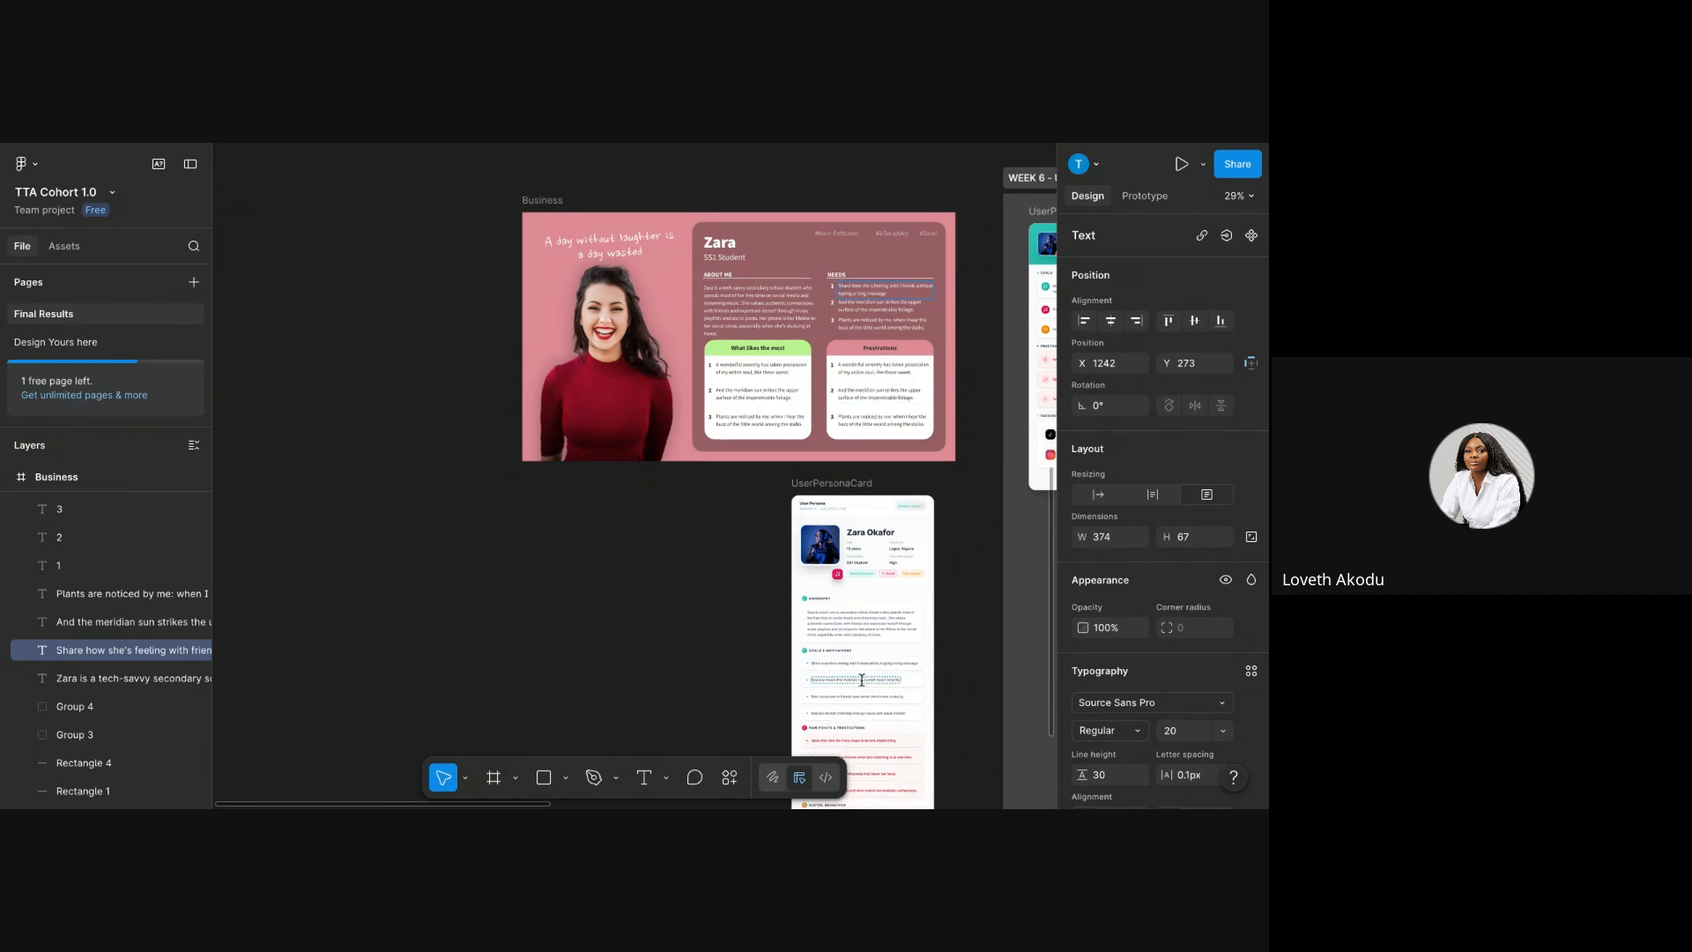
{"action": "left_click", "coordinate": [867, 638]}
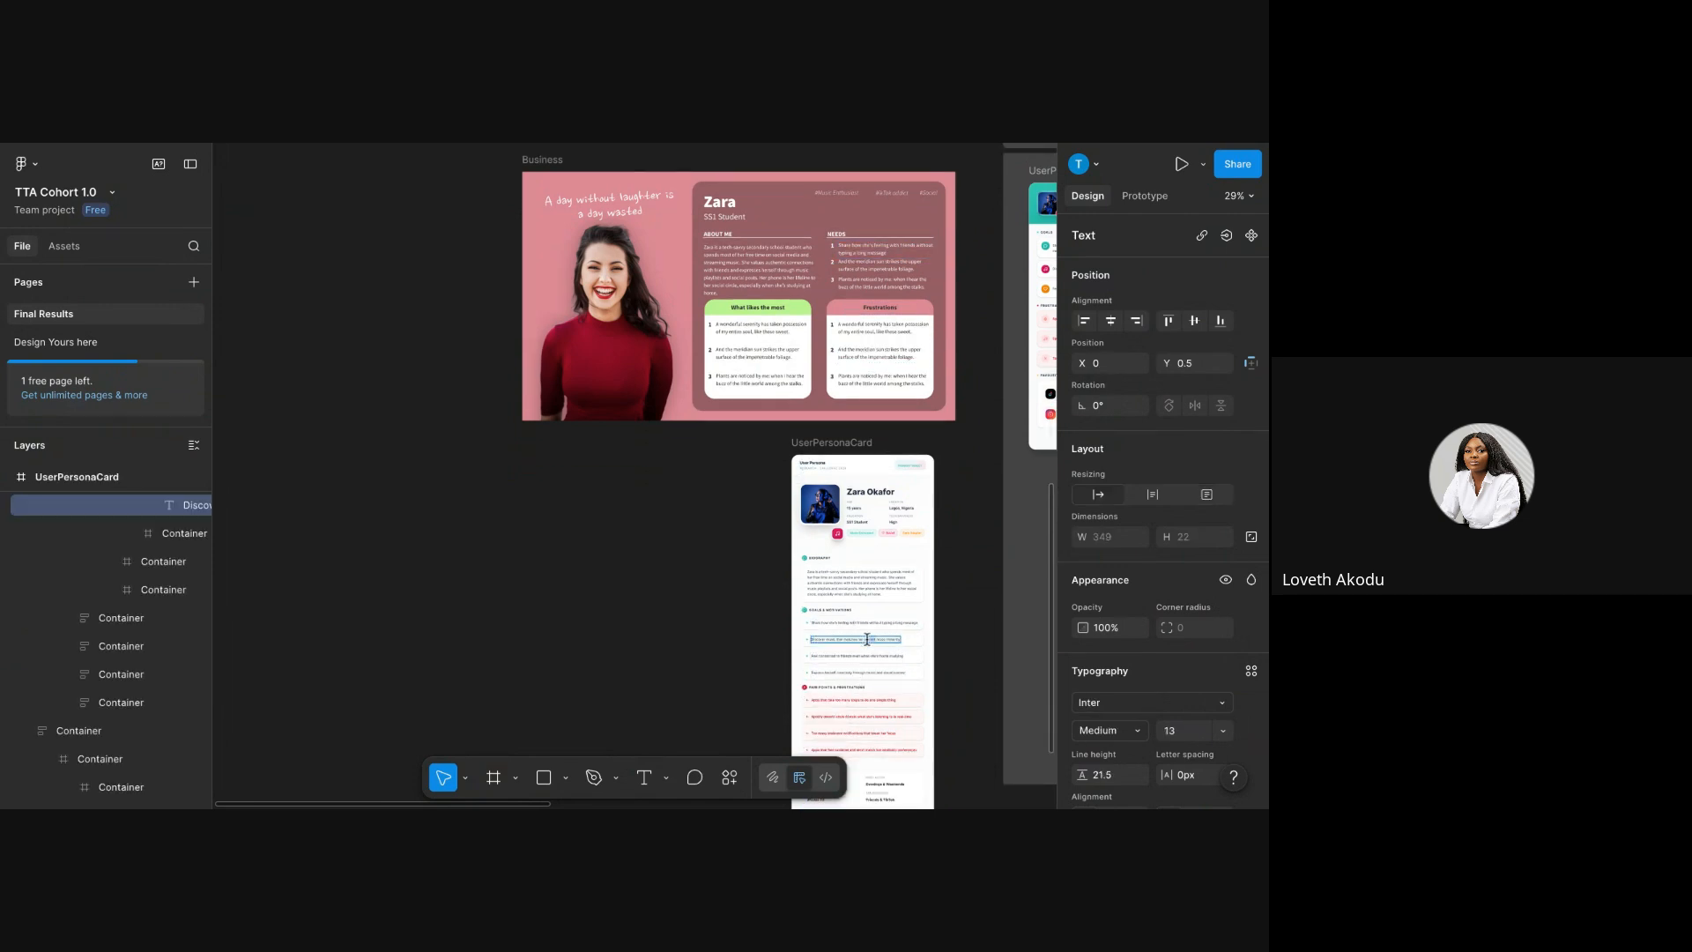
{"action": "double_click", "coordinate": [867, 638]}
{"action": "right_click", "coordinate": [867, 638]}
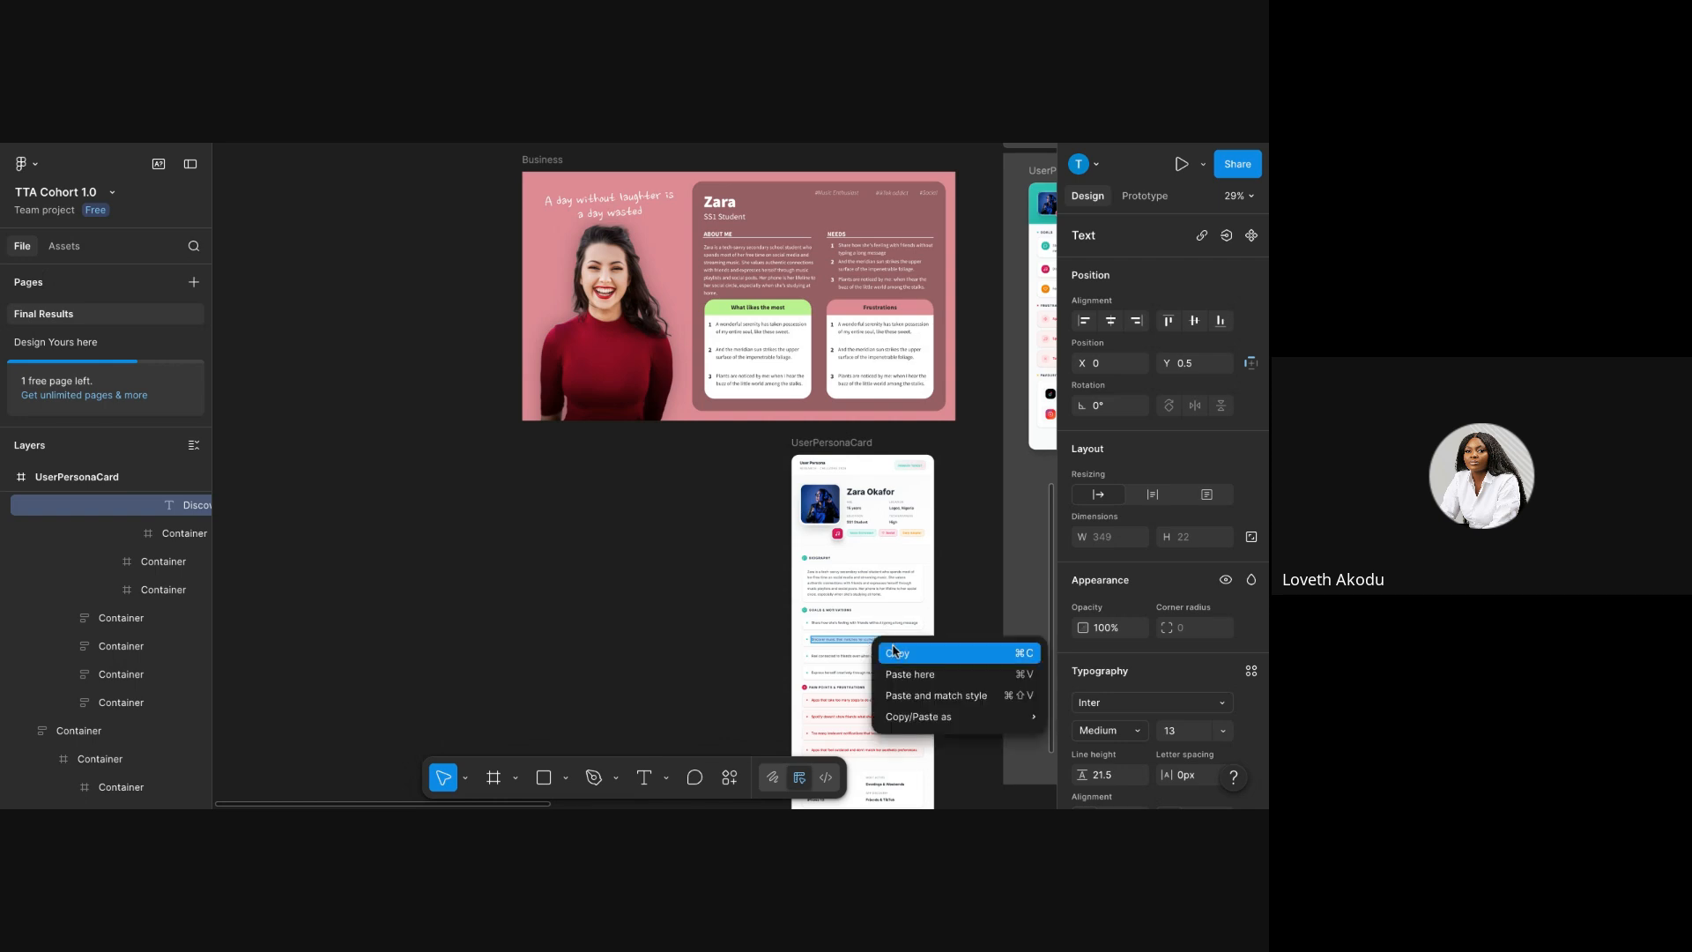
{"action": "left_click", "coordinate": [896, 652]}
{"action": "double_click", "coordinate": [894, 256]}
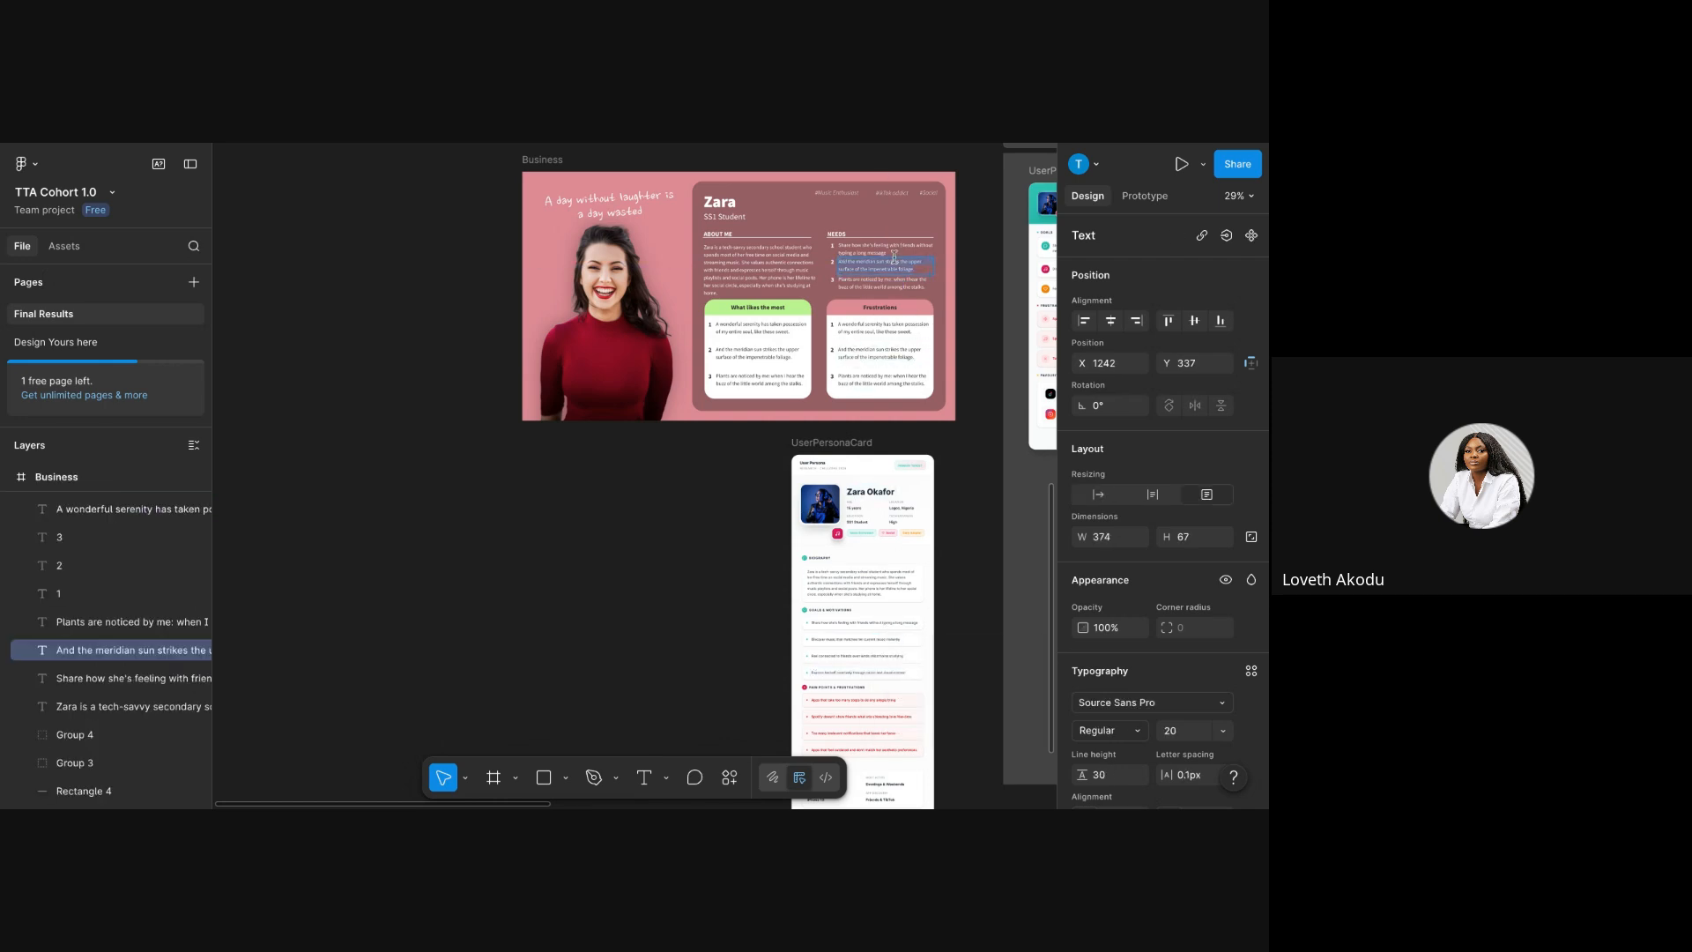
{"action": "right_click", "coordinate": [890, 275]}
{"action": "left_click", "coordinate": [956, 322]}
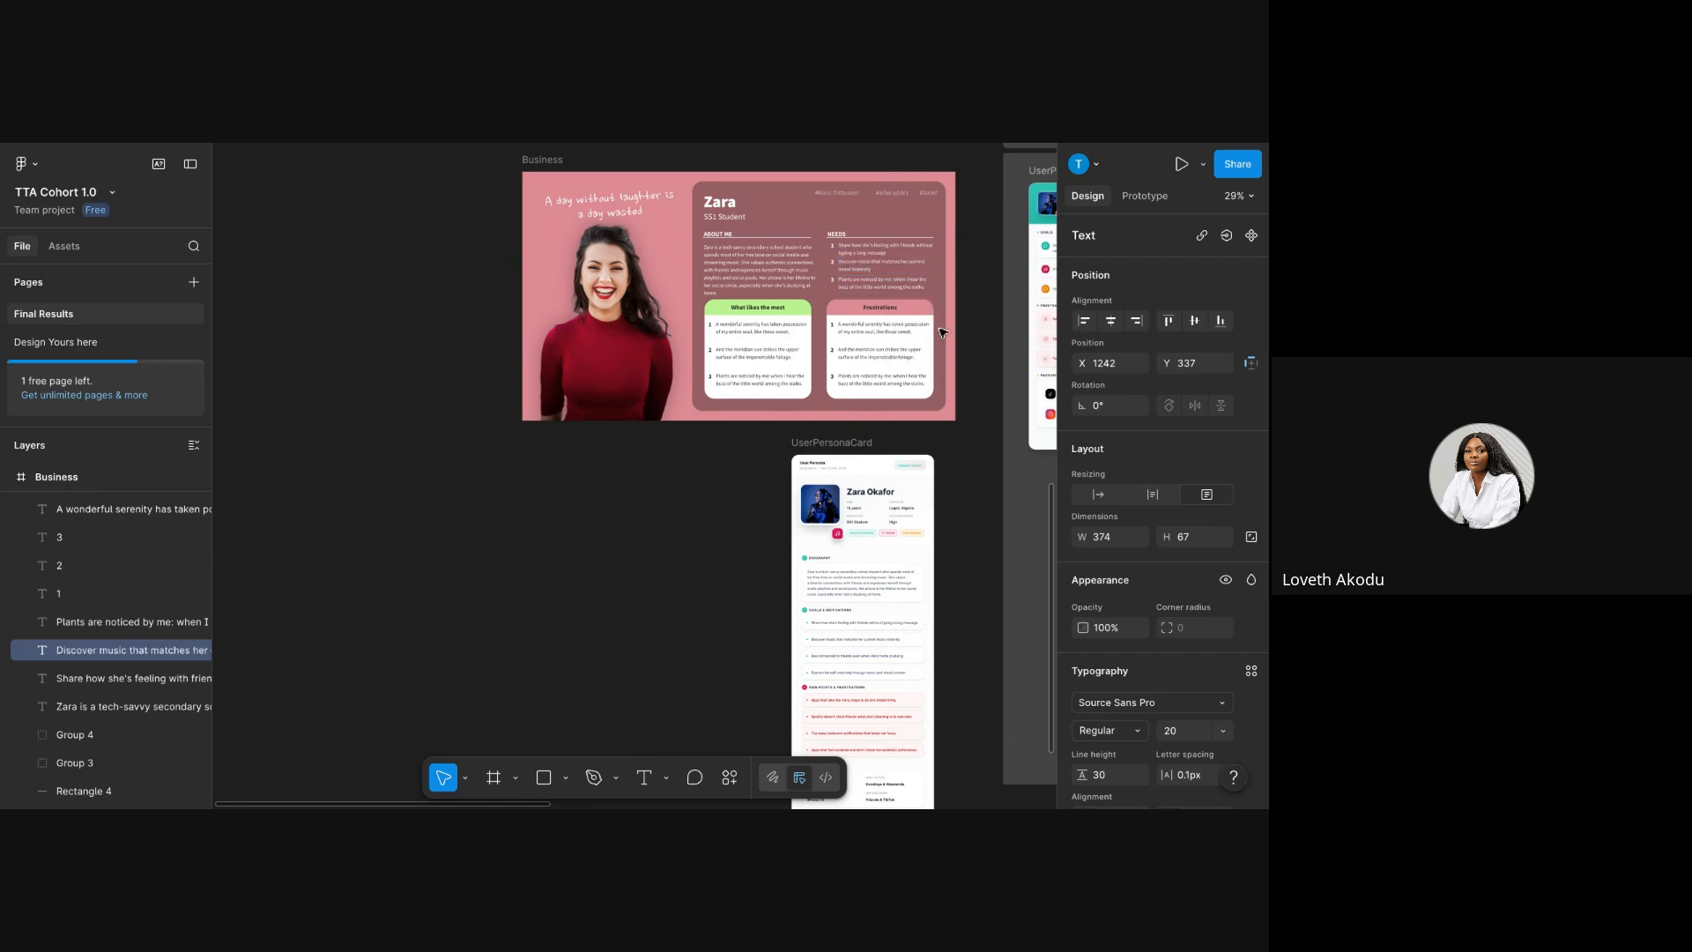
- Replace the third Needs placeholder with the card's third goal, "Feel connected to friends even when she's home studying", matching its style
{"action": "double_click", "coordinate": [846, 656]}
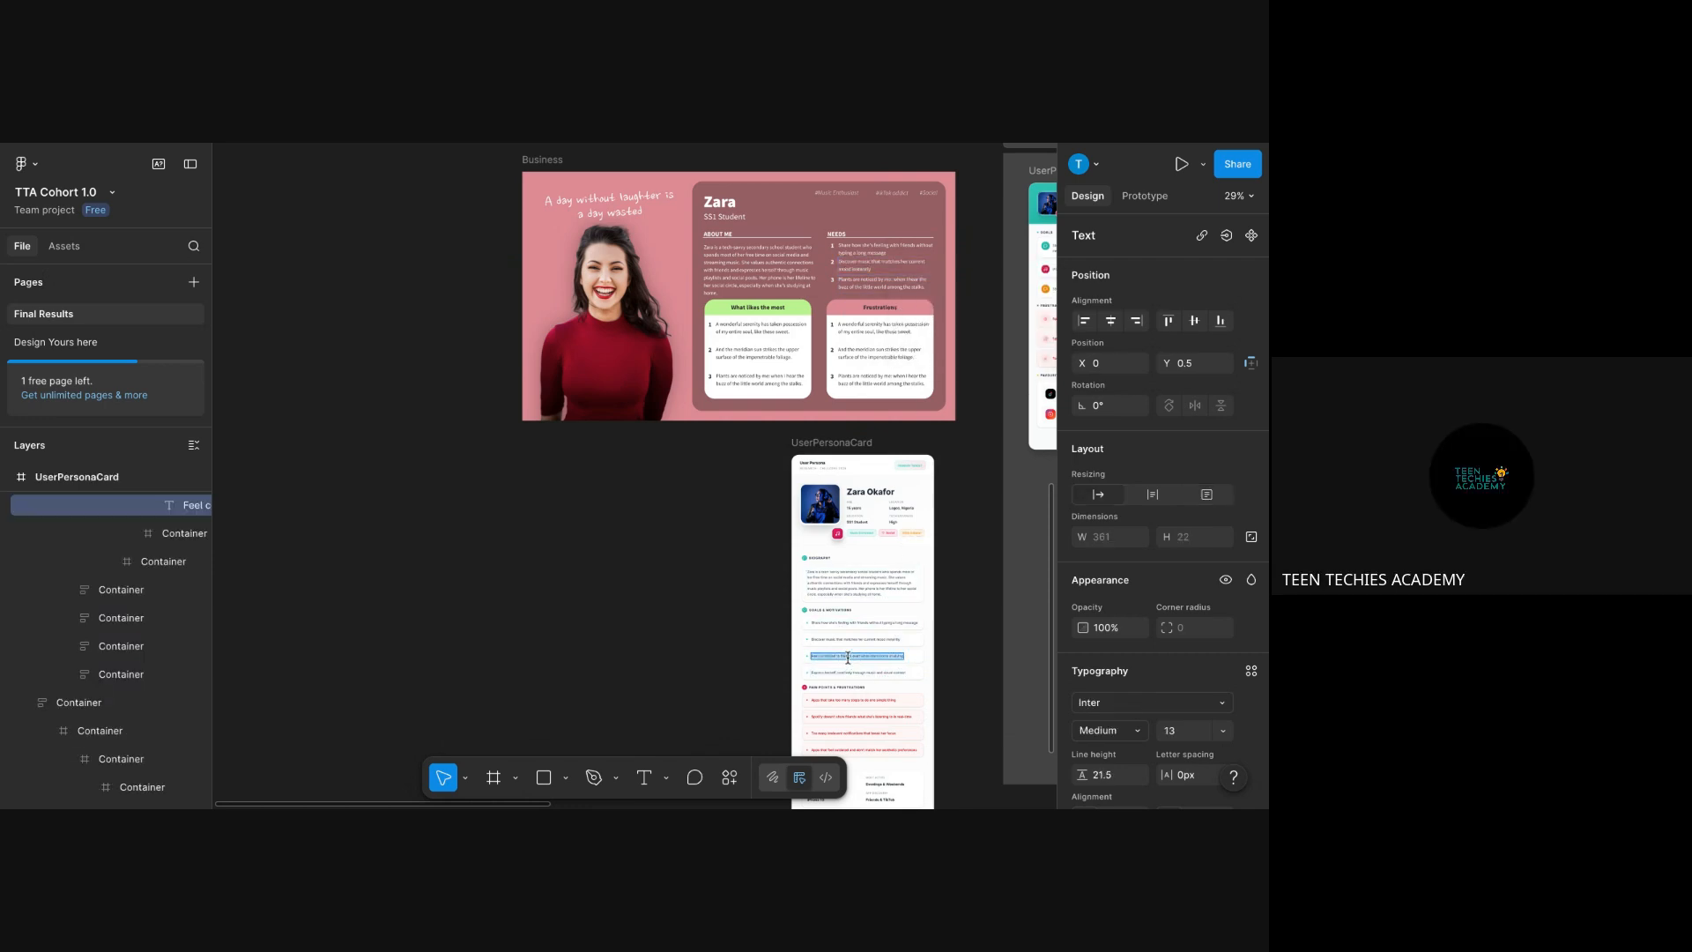
{"action": "right_click", "coordinate": [851, 656]}
{"action": "left_click", "coordinate": [881, 669]}
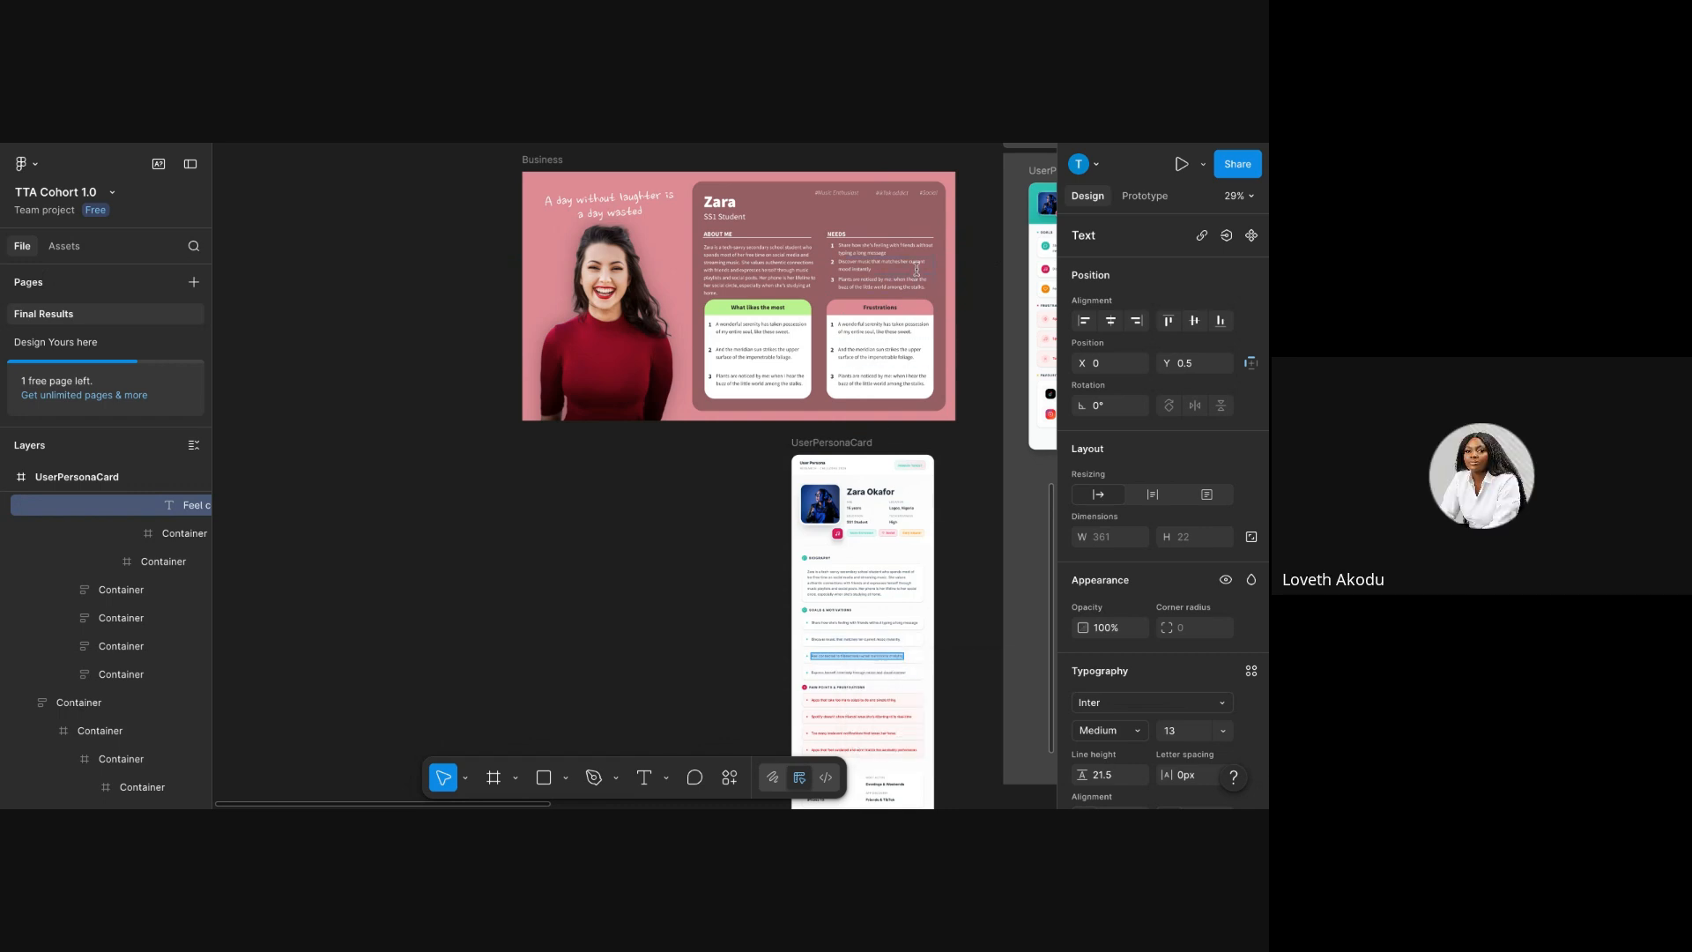
{"action": "double_click", "coordinate": [892, 289]}
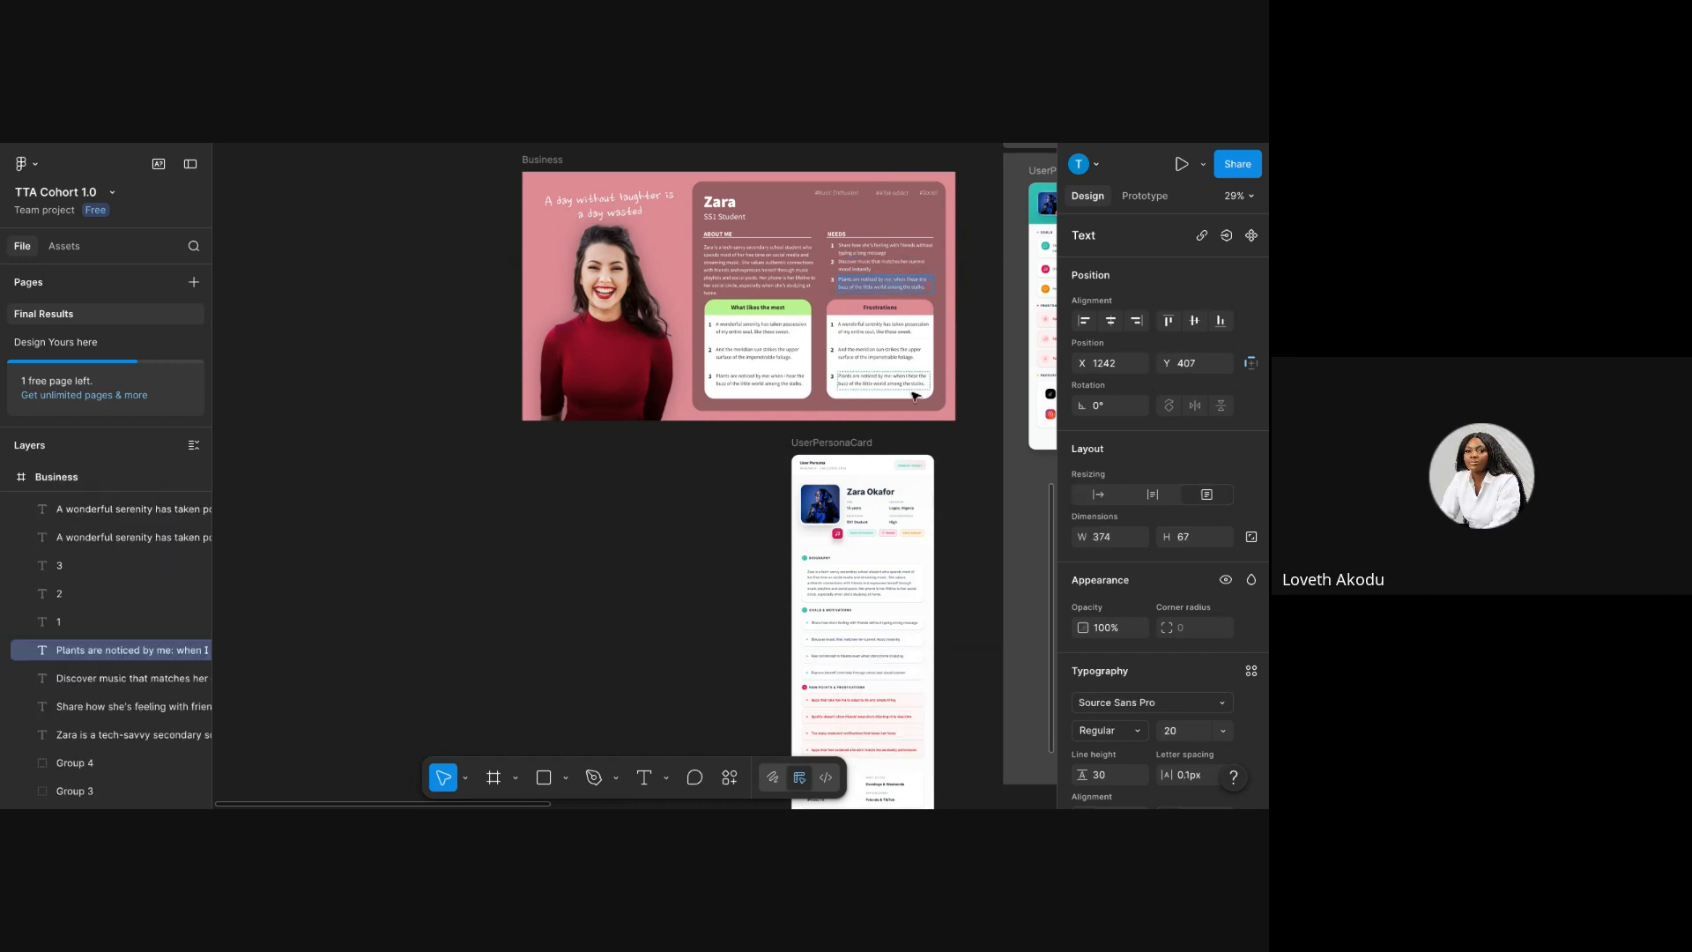
{"action": "right_click", "coordinate": [869, 289]}
{"action": "left_click", "coordinate": [920, 329]}
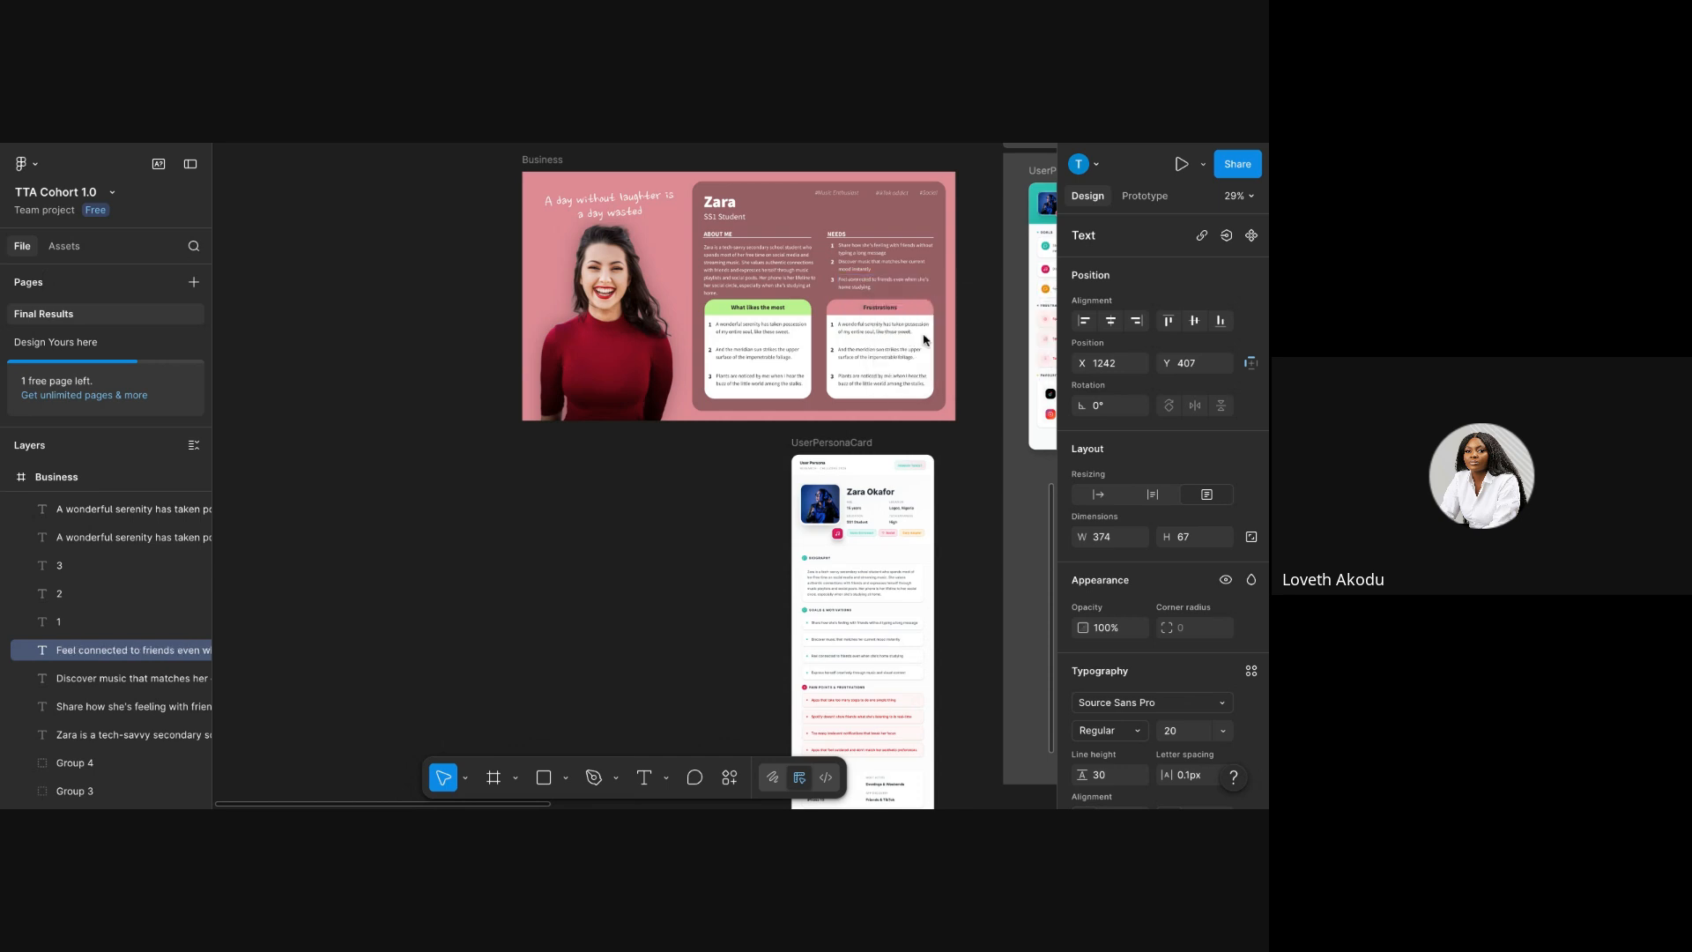
- Examine the Frustrations box in the Business frame and the UserPersonaCard sections for matching content
{"action": "scroll", "coordinate": [832, 627], "scroll_direction": "down", "scroll_amount": 3}
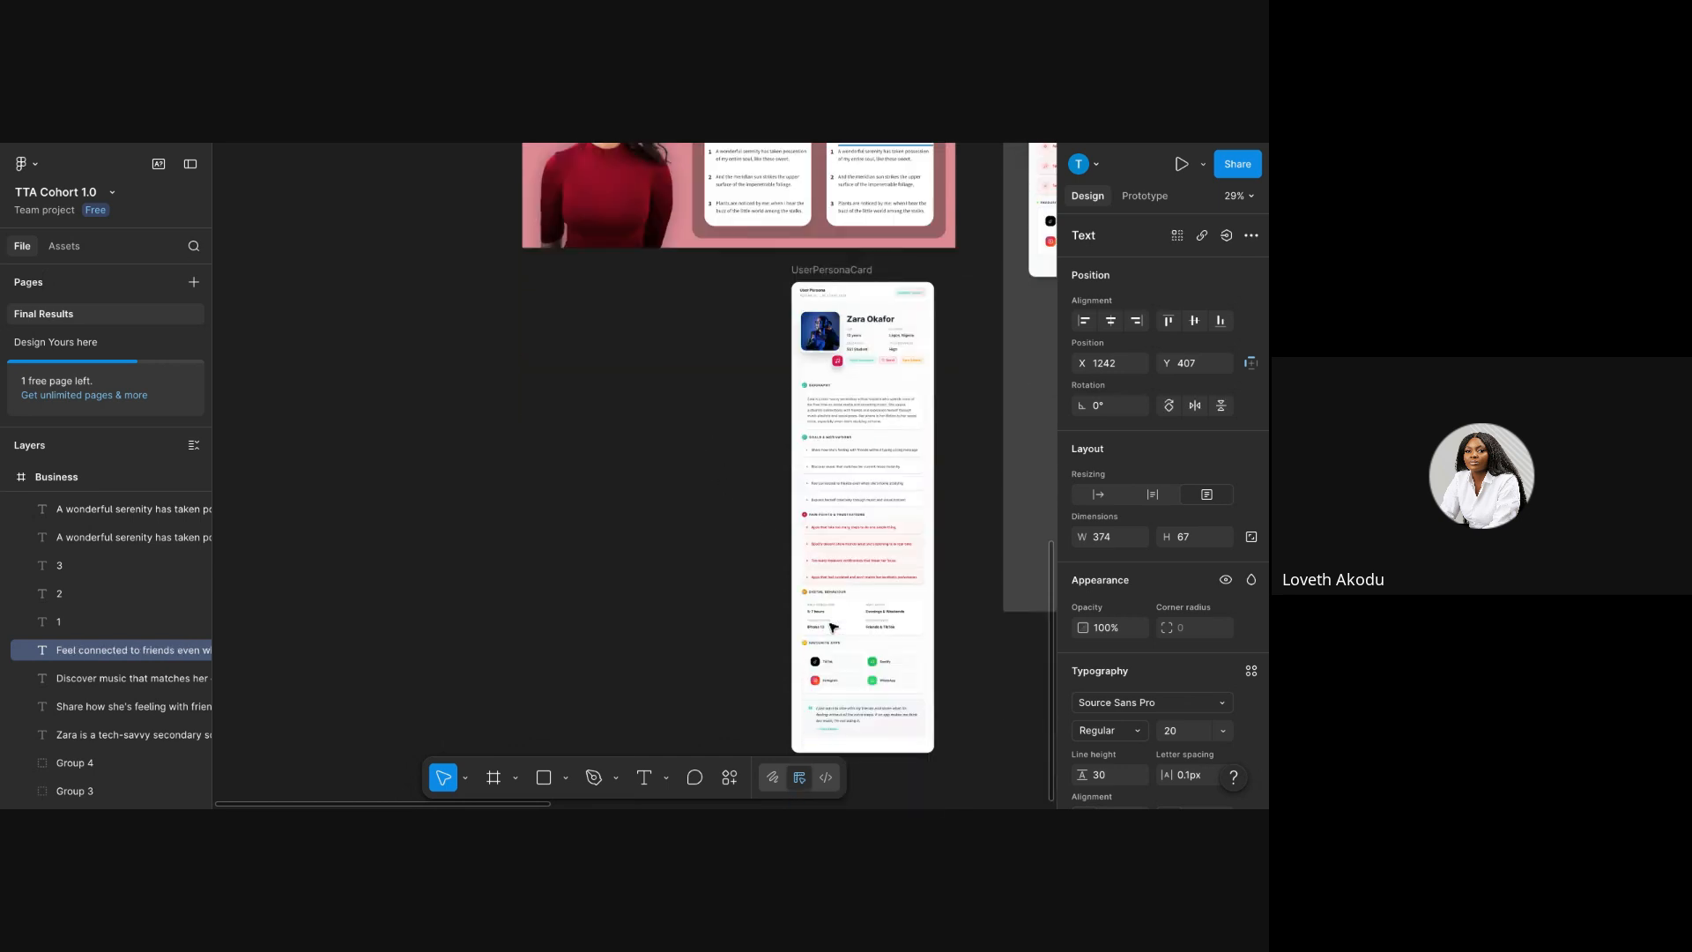
{"action": "scroll", "coordinate": [841, 361], "scroll_direction": "up", "scroll_amount": 5}
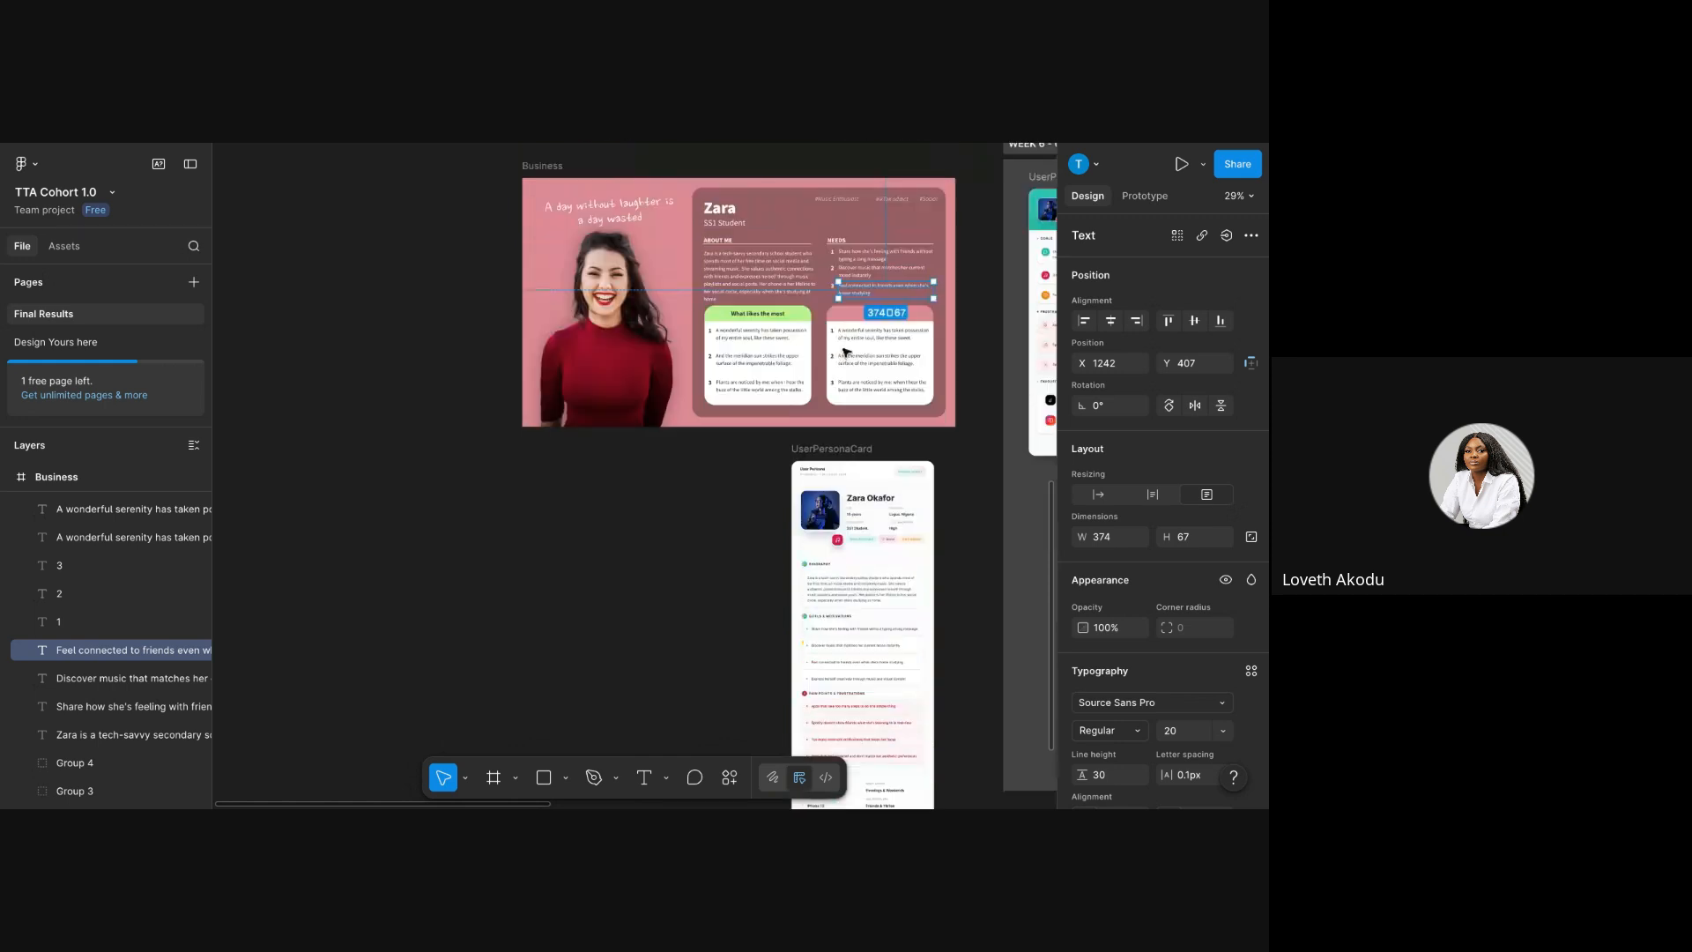
{"action": "scroll", "coordinate": [892, 324], "scroll_direction": "up", "scroll_amount": 10}
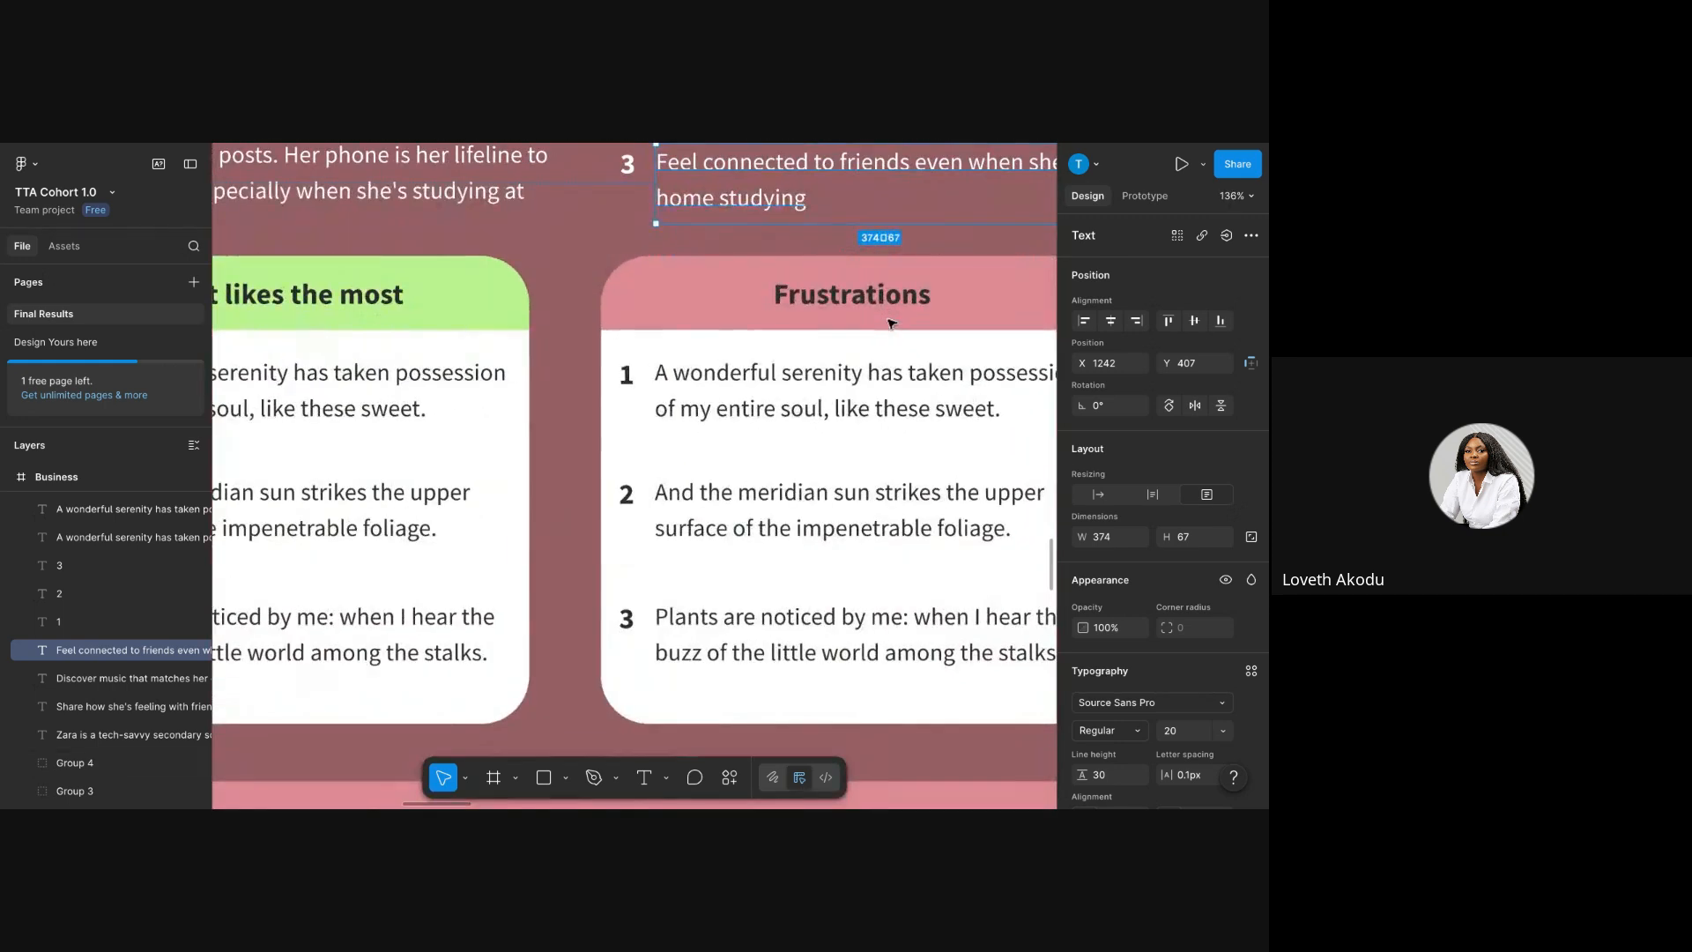
{"action": "scroll", "coordinate": [891, 323], "scroll_direction": "down", "scroll_amount": 1}
{"action": "scroll", "coordinate": [892, 323], "scroll_direction": "right", "scroll_amount": 1}
{"action": "scroll", "coordinate": [899, 322], "scroll_direction": "down", "scroll_amount": 5}
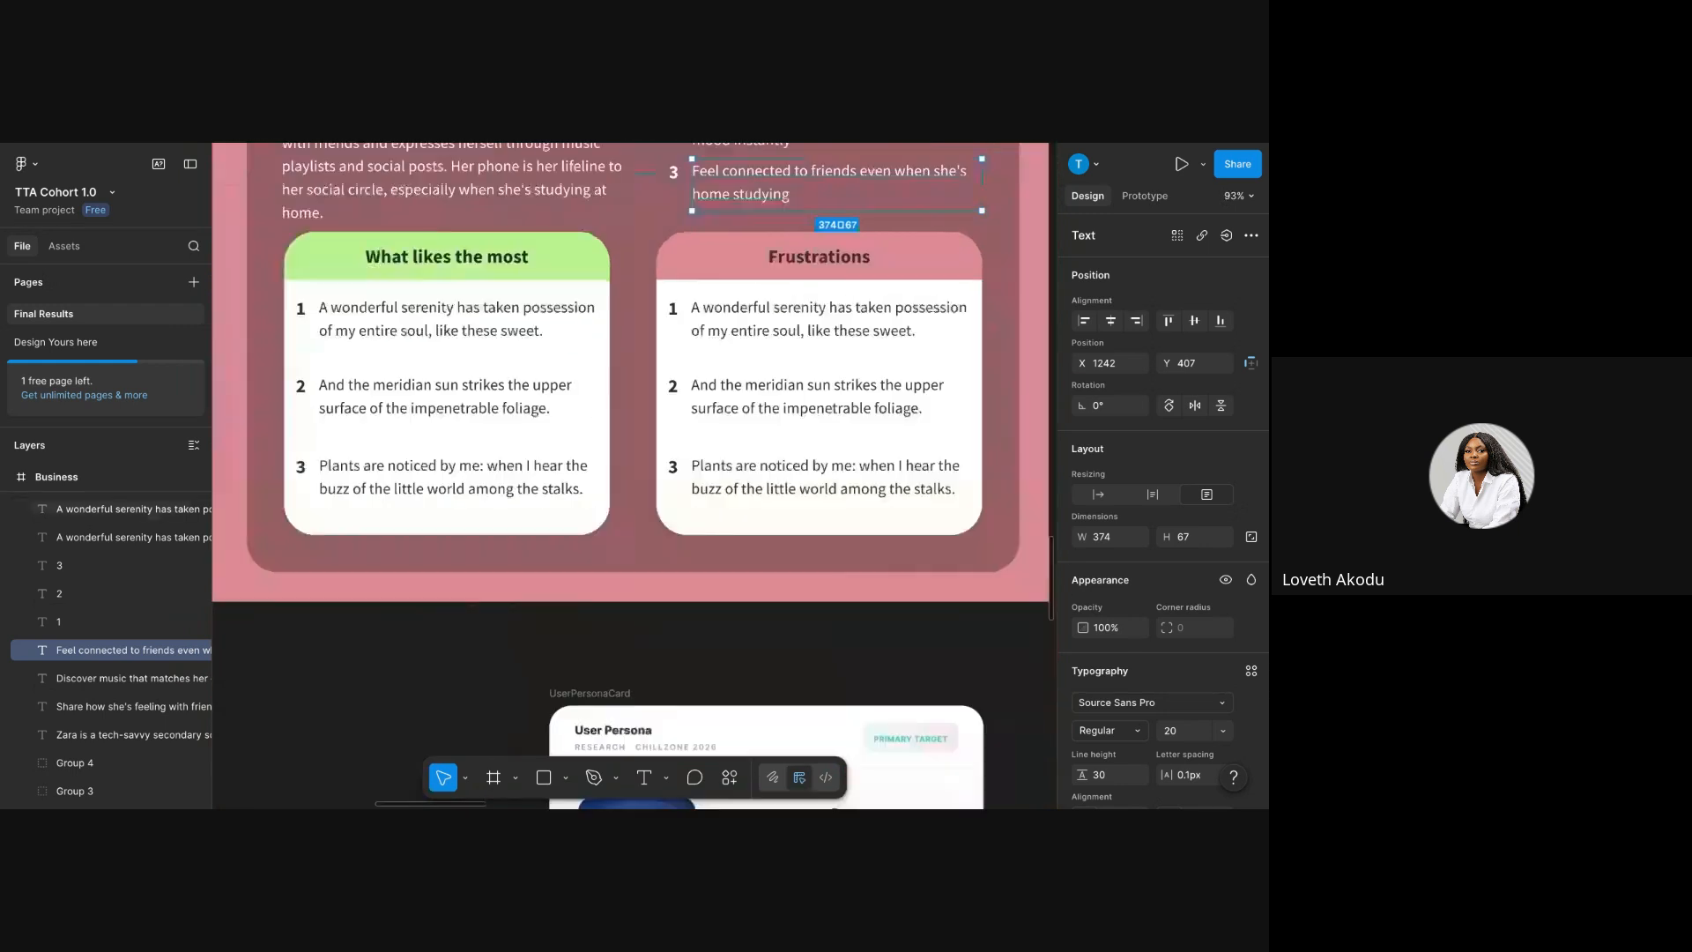
{"action": "scroll", "coordinate": [899, 323], "scroll_direction": "down", "scroll_amount": 2}
{"action": "scroll", "coordinate": [934, 322], "scroll_direction": "down", "scroll_amount": 4}
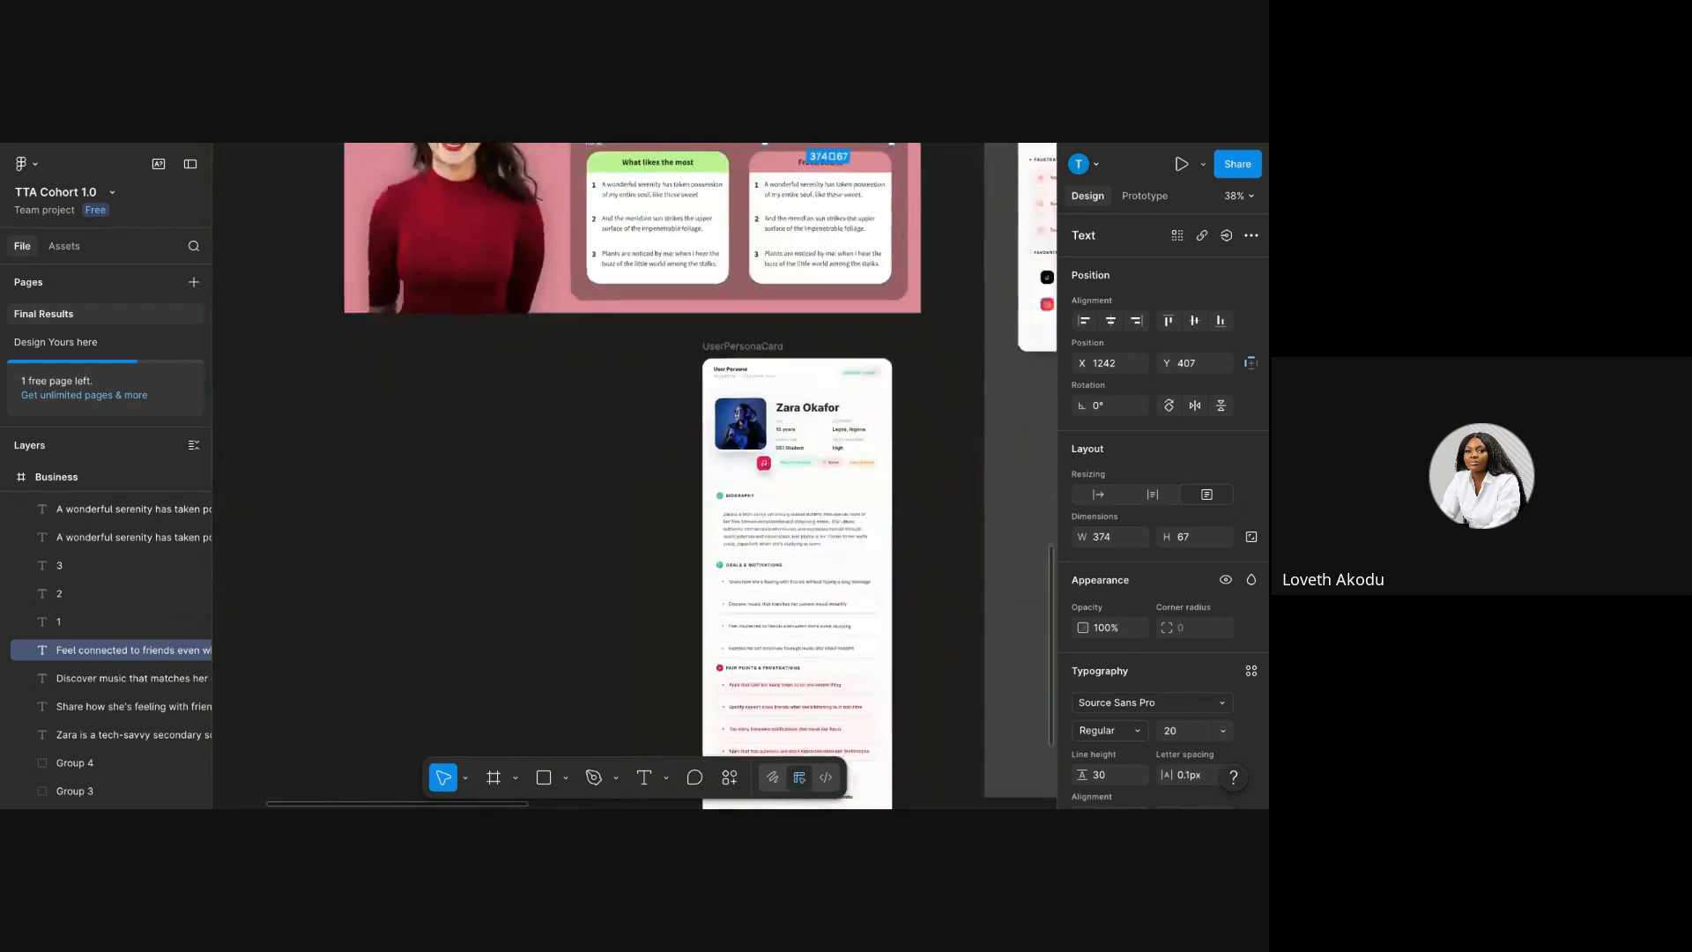
{"action": "scroll", "coordinate": [934, 322], "scroll_direction": "down", "scroll_amount": 3}
{"action": "scroll", "coordinate": [934, 323], "scroll_direction": "right", "scroll_amount": 2}
{"action": "scroll", "coordinate": [885, 323], "scroll_direction": "up", "scroll_amount": 6}
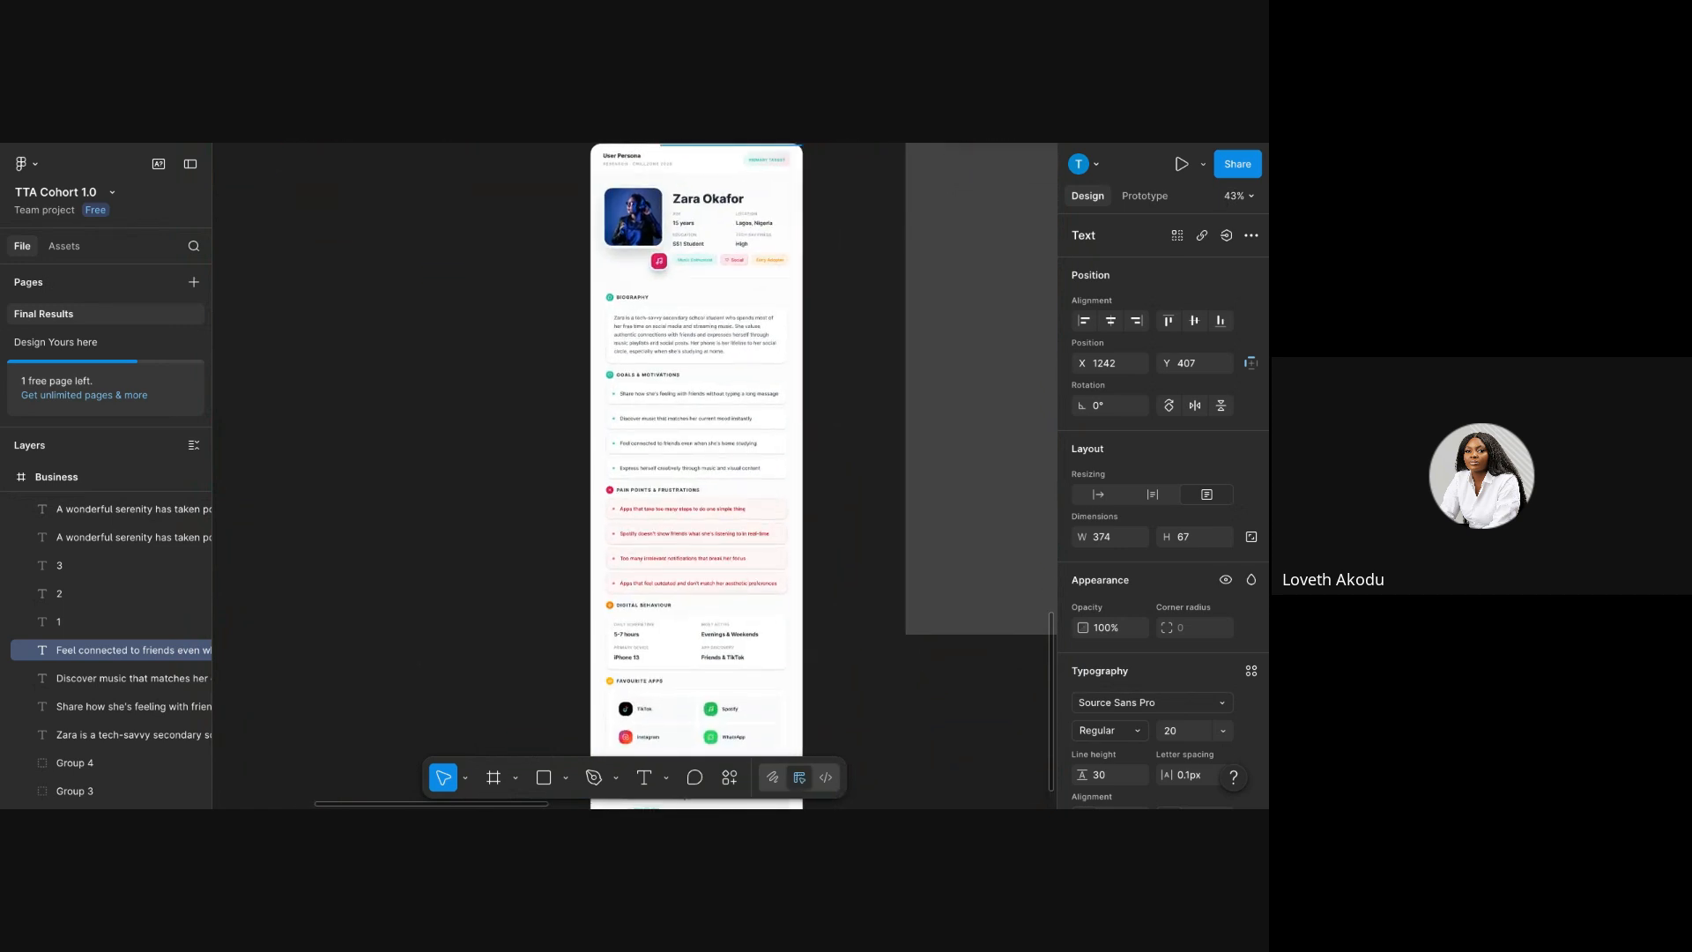
{"action": "scroll", "coordinate": [885, 323], "scroll_direction": "down", "scroll_amount": 5}
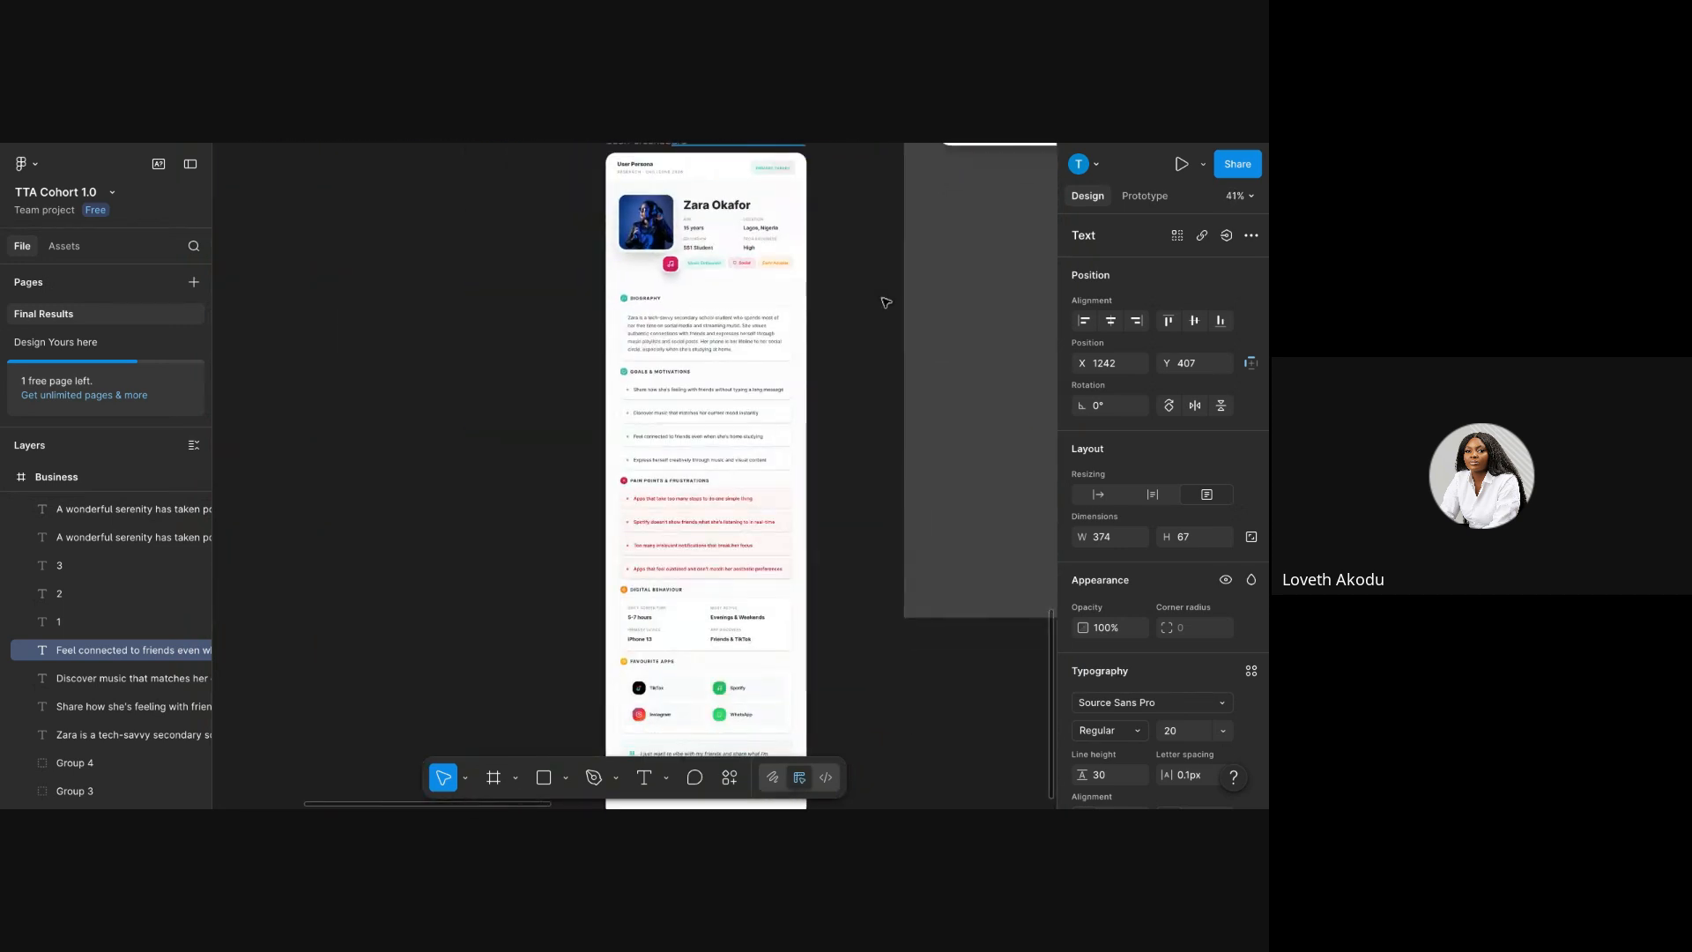
- Copy the first Pain Points & Frustrations item, "Apps that take too many steps to do one simple thing", from the UserPersonaCard
{"action": "left_click", "coordinate": [667, 504]}
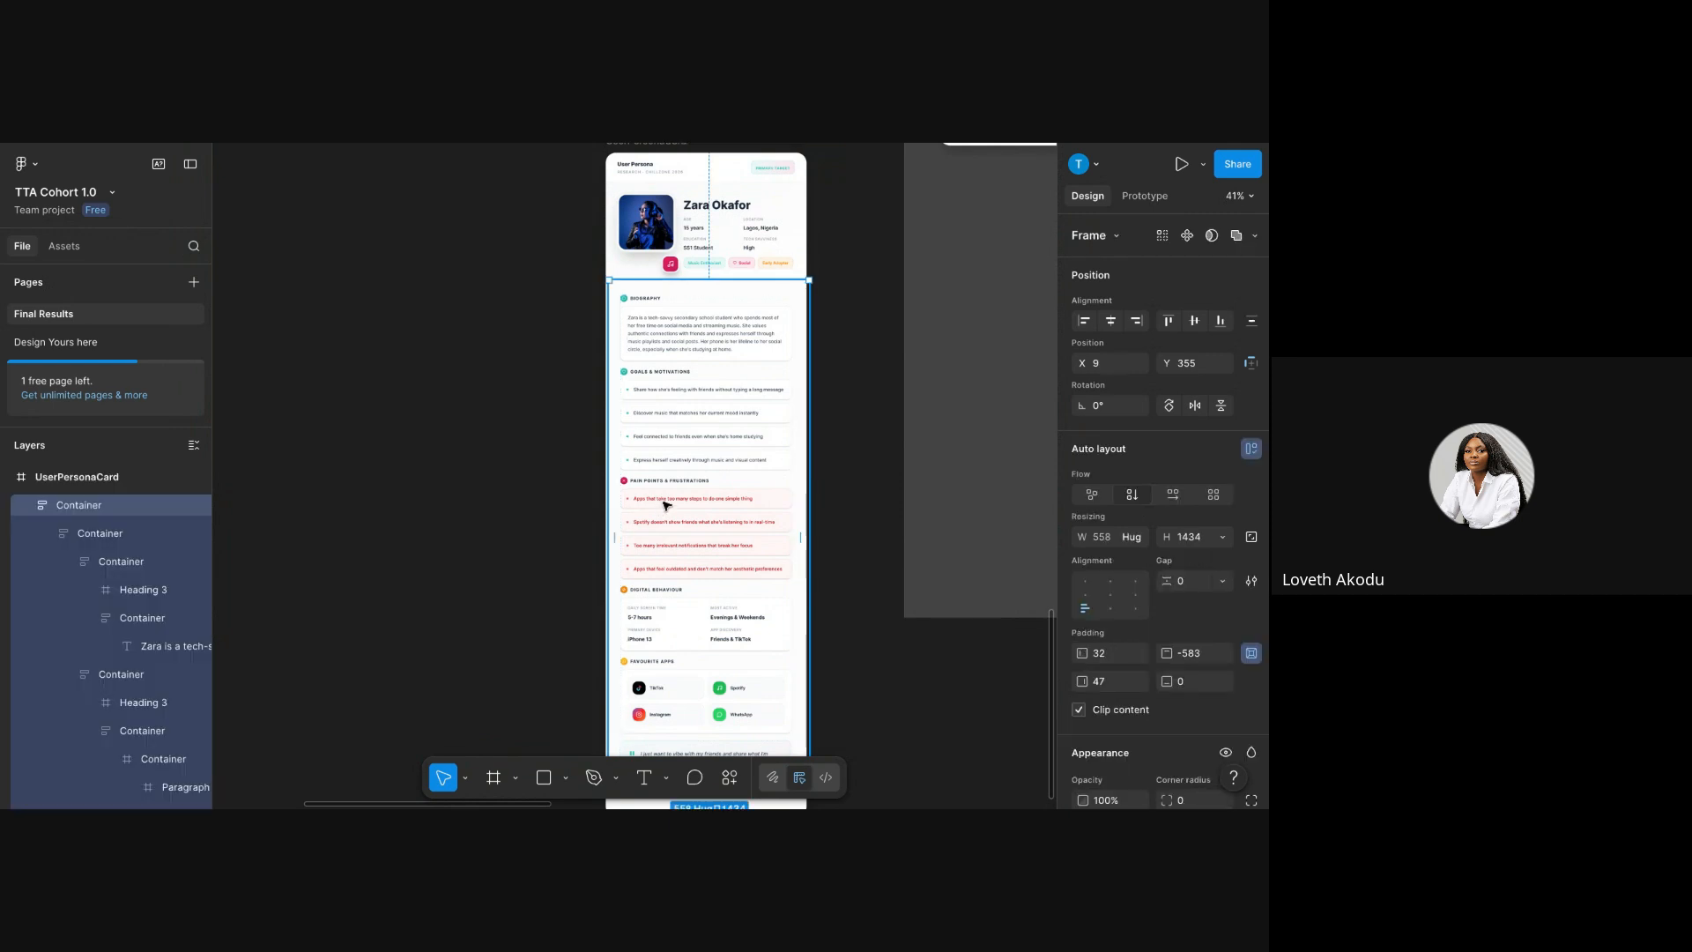
{"action": "double_click", "coordinate": [667, 505]}
{"action": "double_click", "coordinate": [667, 503]}
{"action": "double_click", "coordinate": [667, 502]}
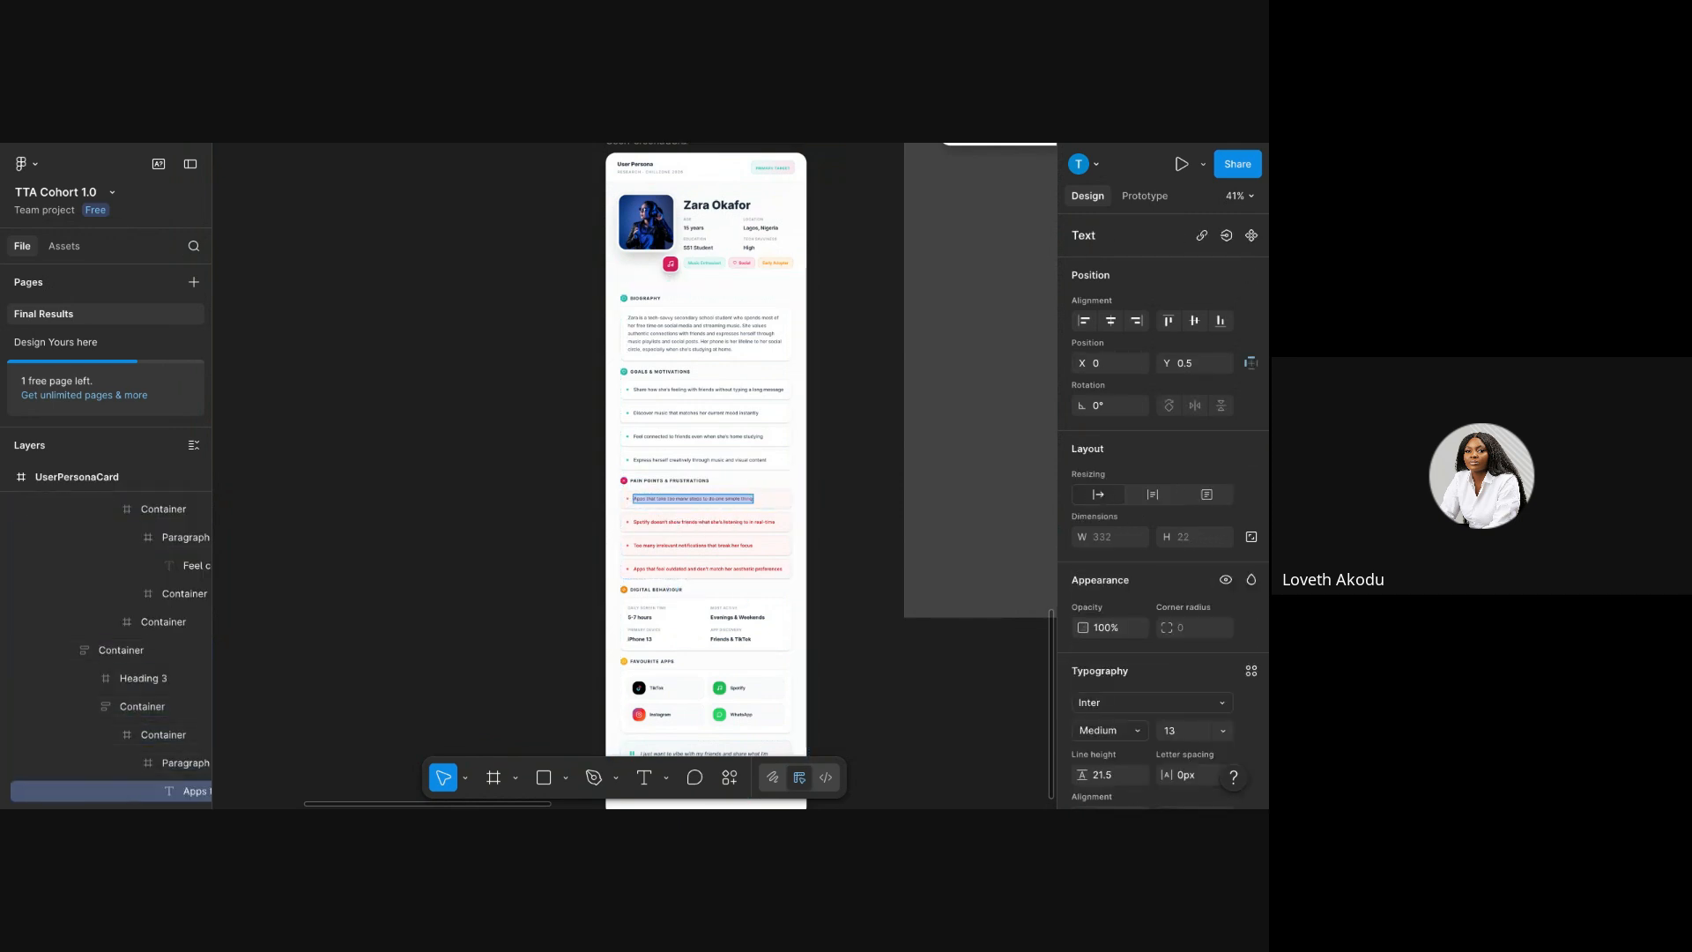
{"action": "right_click", "coordinate": [667, 502]}
{"action": "left_click", "coordinate": [683, 515]}
- Replace the first Frustrations placeholder in the Business frame with the copied pain point, matching its style
{"action": "scroll", "coordinate": [721, 377], "scroll_direction": "up", "scroll_amount": 5}
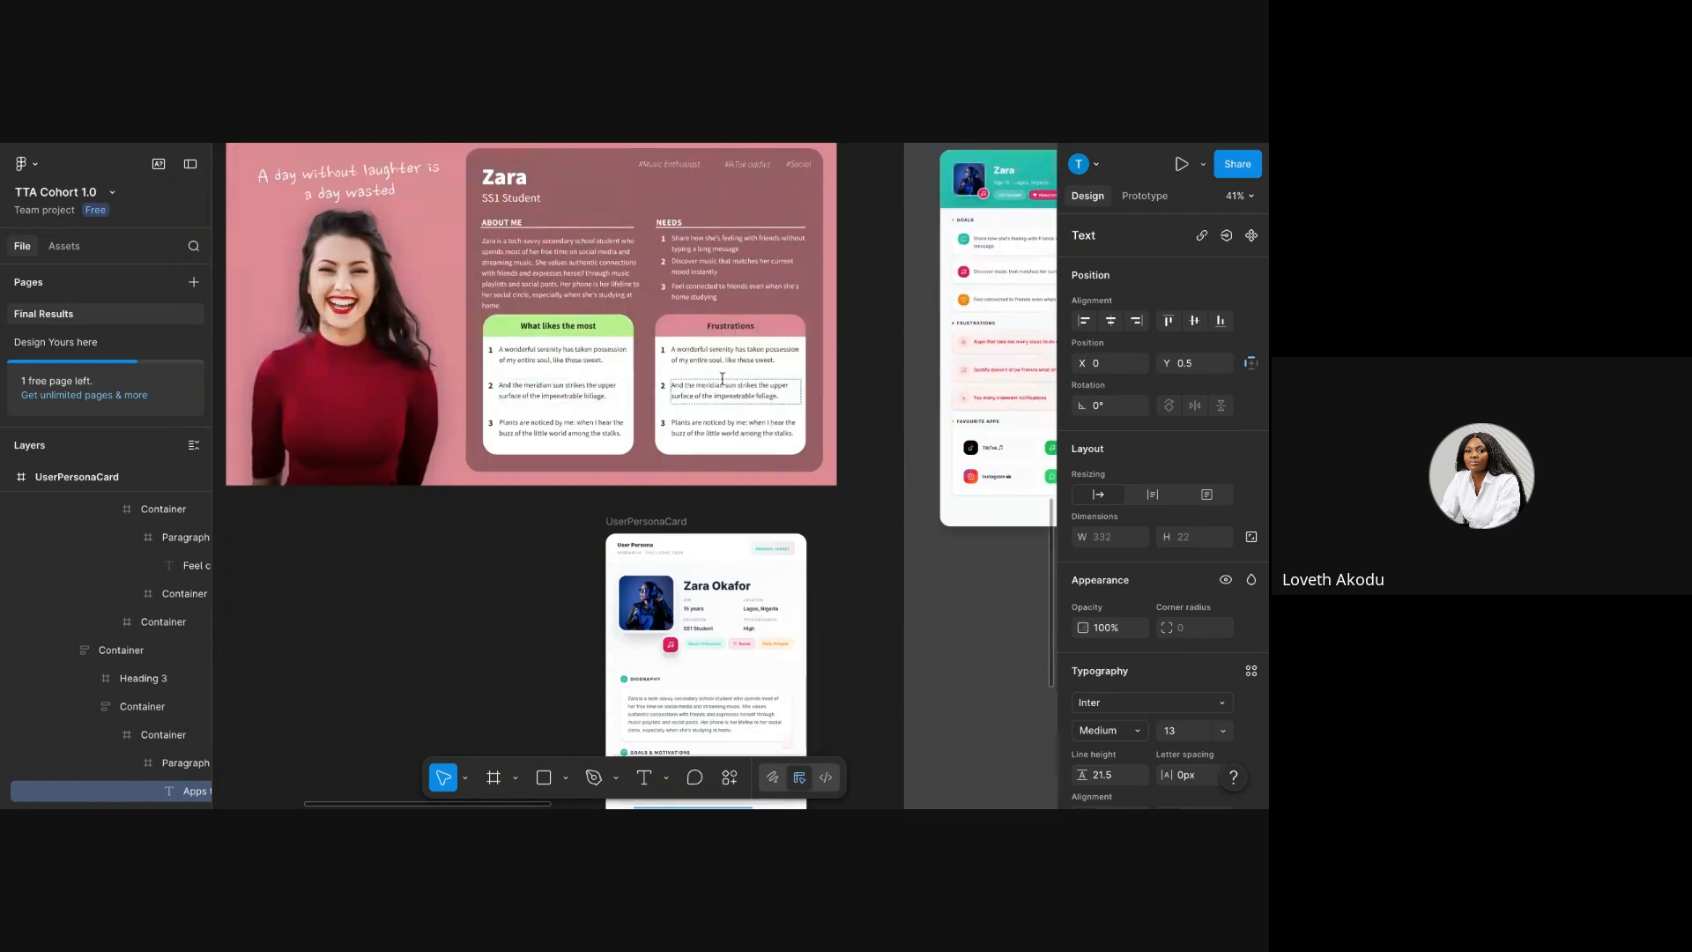
{"action": "left_click", "coordinate": [710, 352]}
{"action": "double_click", "coordinate": [709, 353]}
{"action": "right_click", "coordinate": [709, 354]}
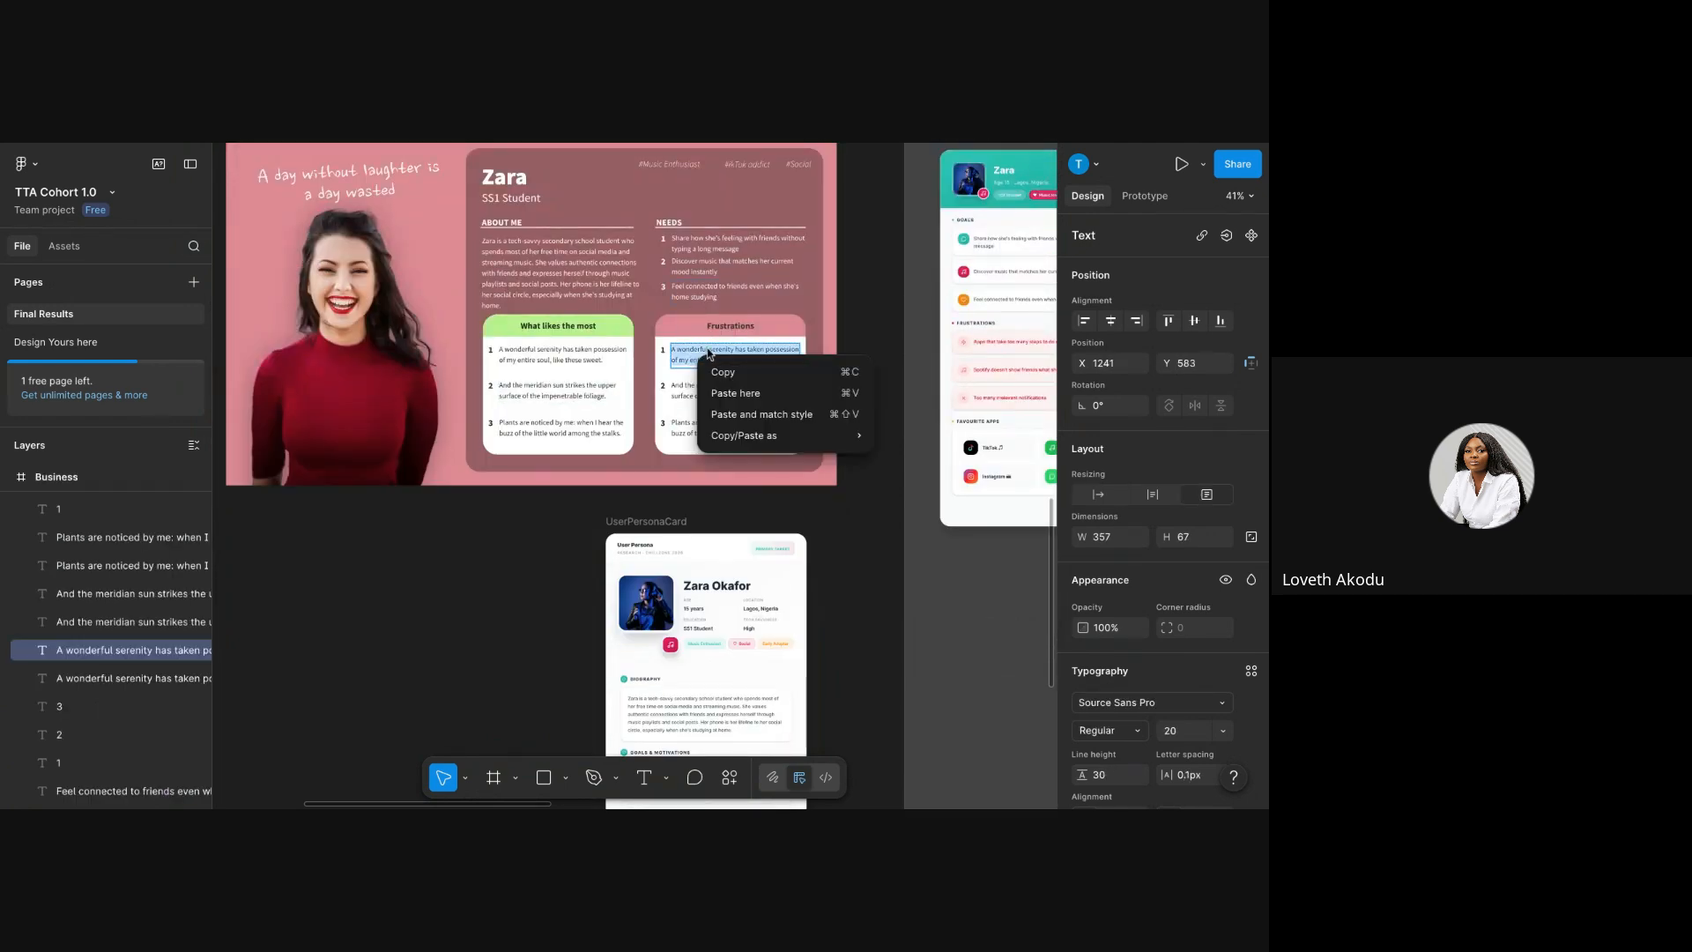
{"action": "left_click", "coordinate": [766, 413]}
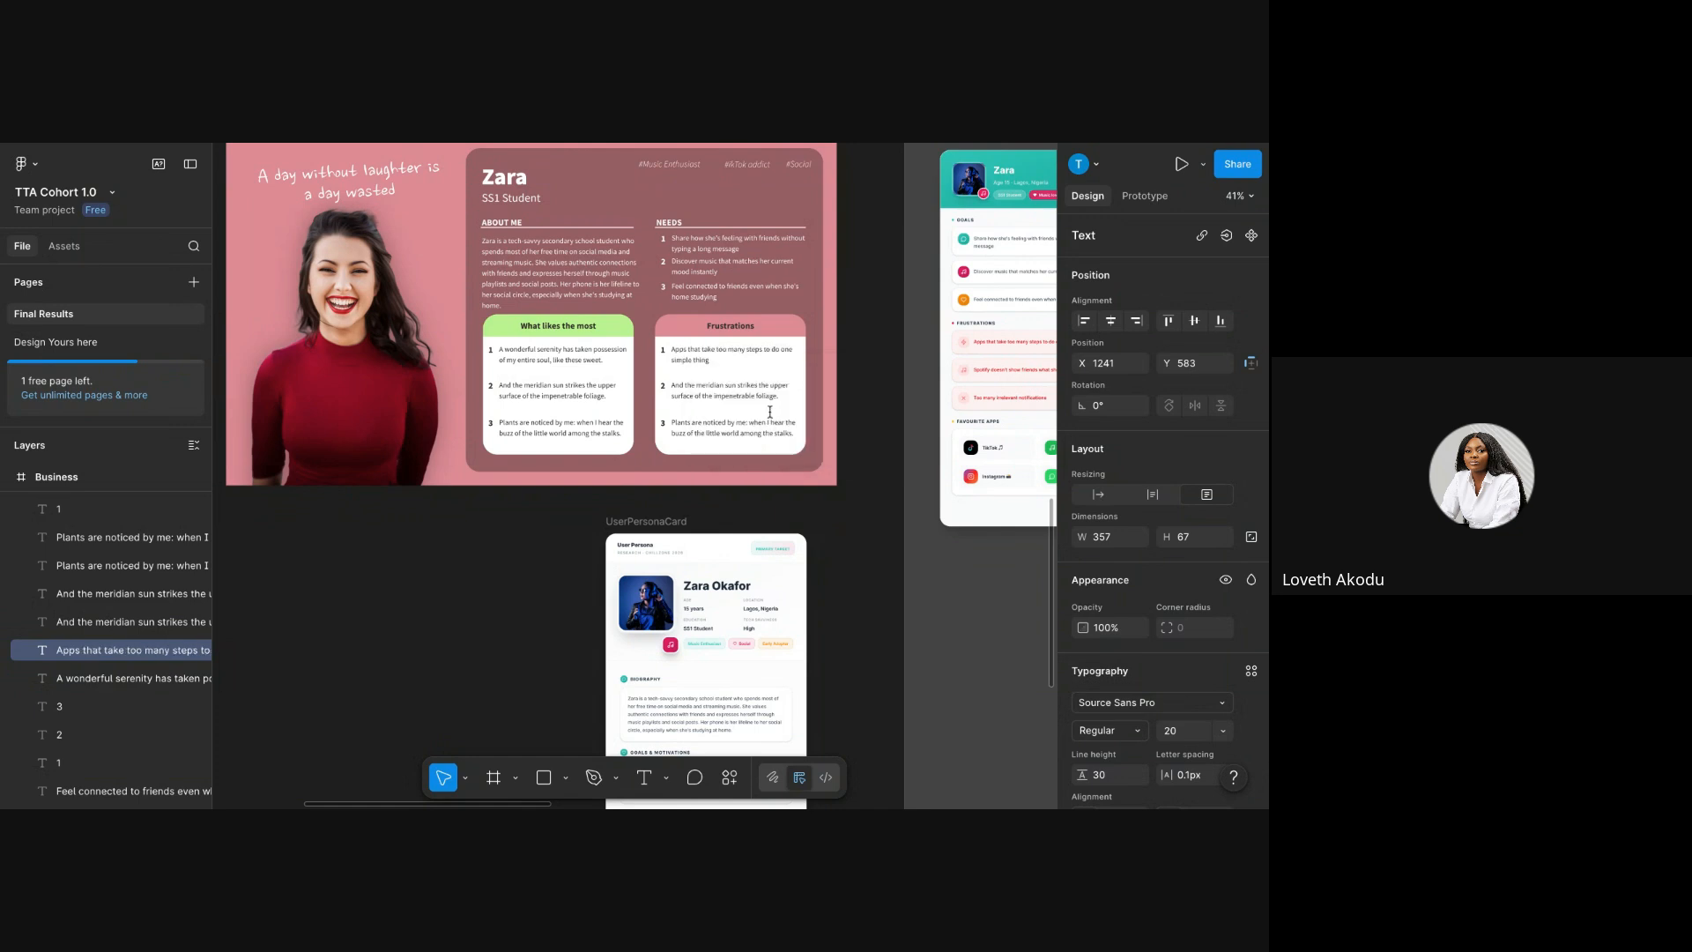
{"action": "key", "text": "Escape"}
- Replace the second Frustrations placeholder with the Spotify frustration copied from the teal-headed persona card, matching the placeholder's style
{"action": "scroll", "coordinate": [997, 375], "scroll_direction": "right", "scroll_amount": 3}
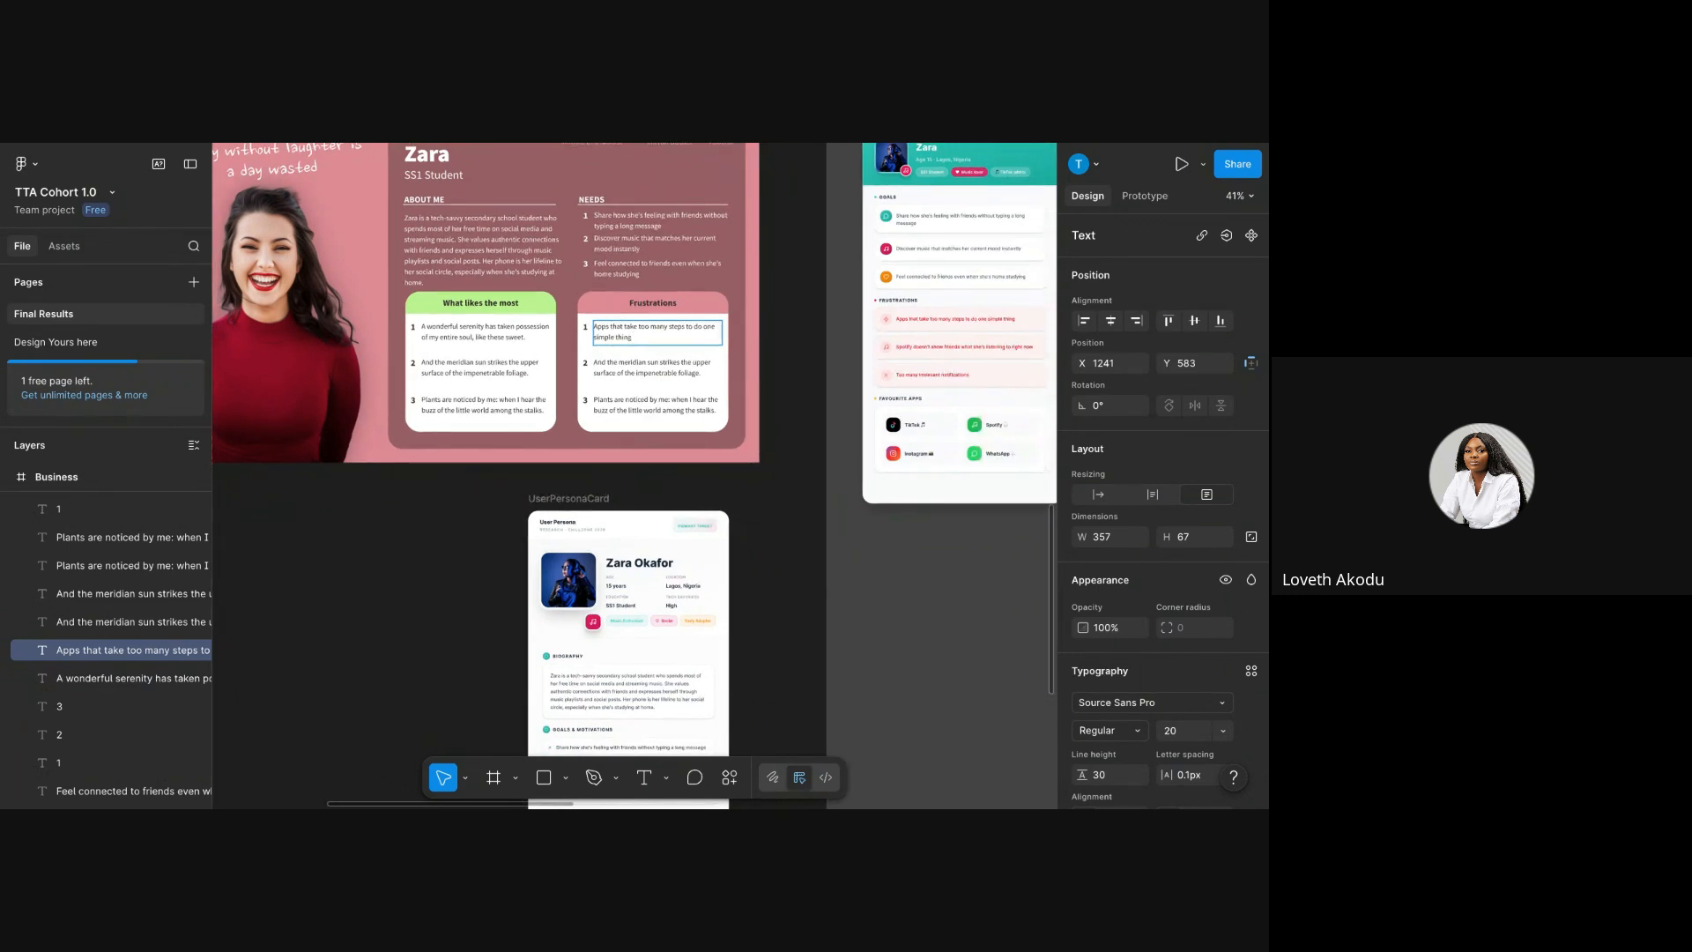
{"action": "double_click", "coordinate": [1000, 347]}
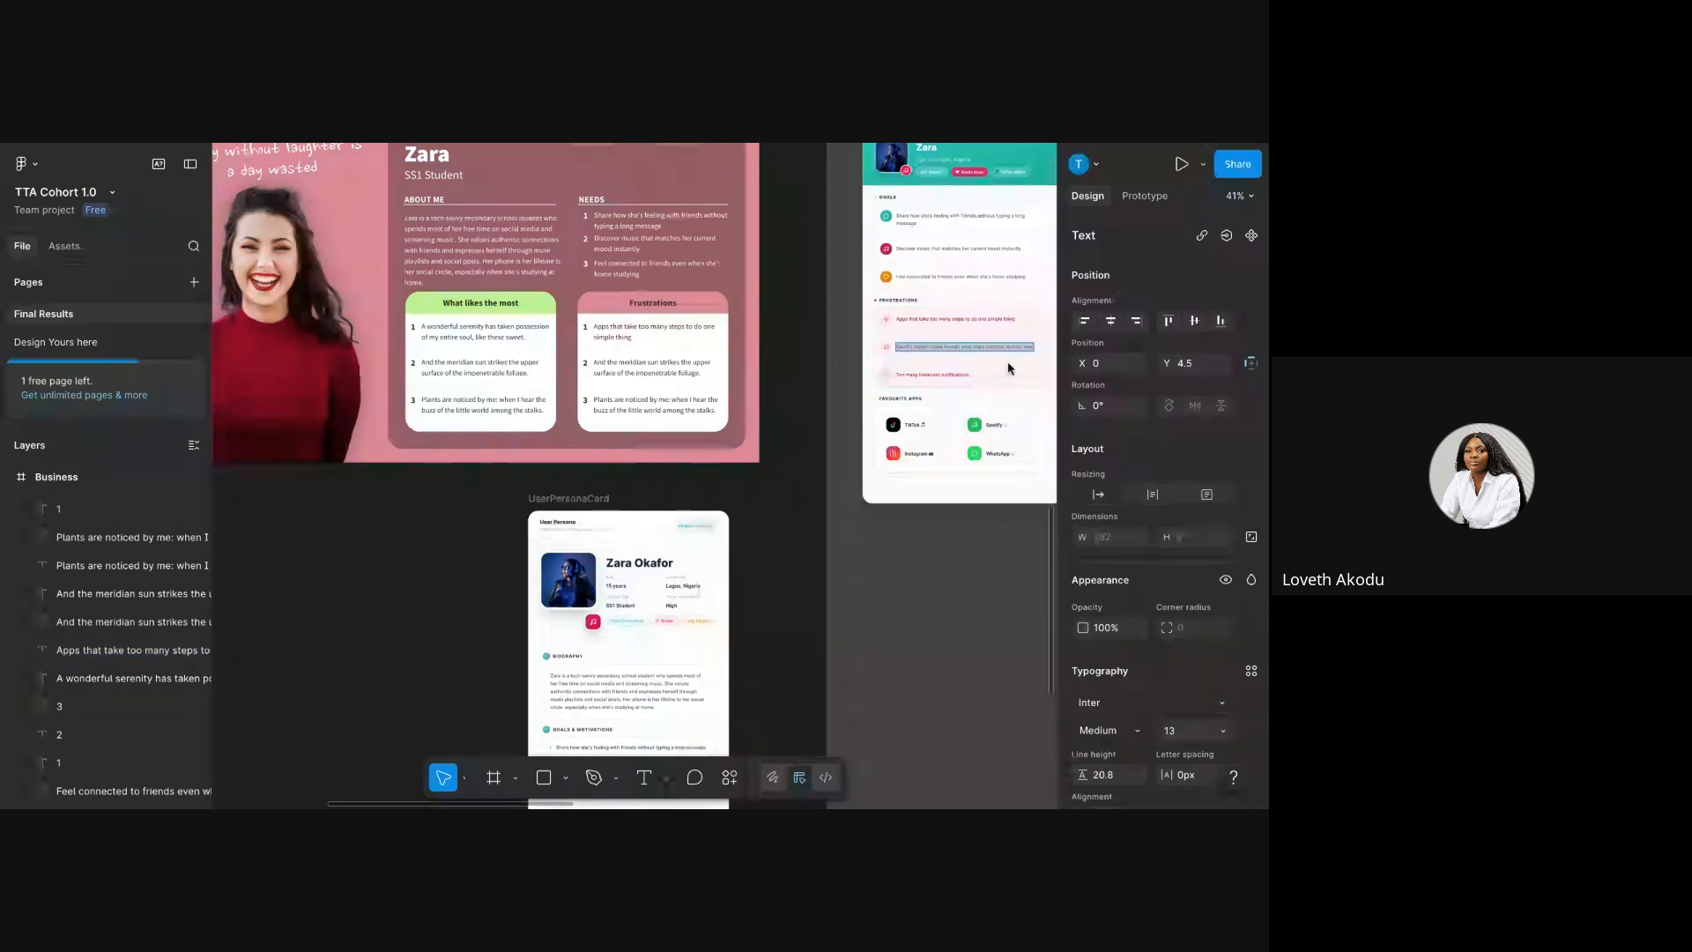
{"action": "double_click", "coordinate": [623, 366]}
{"action": "right_click", "coordinate": [624, 368]}
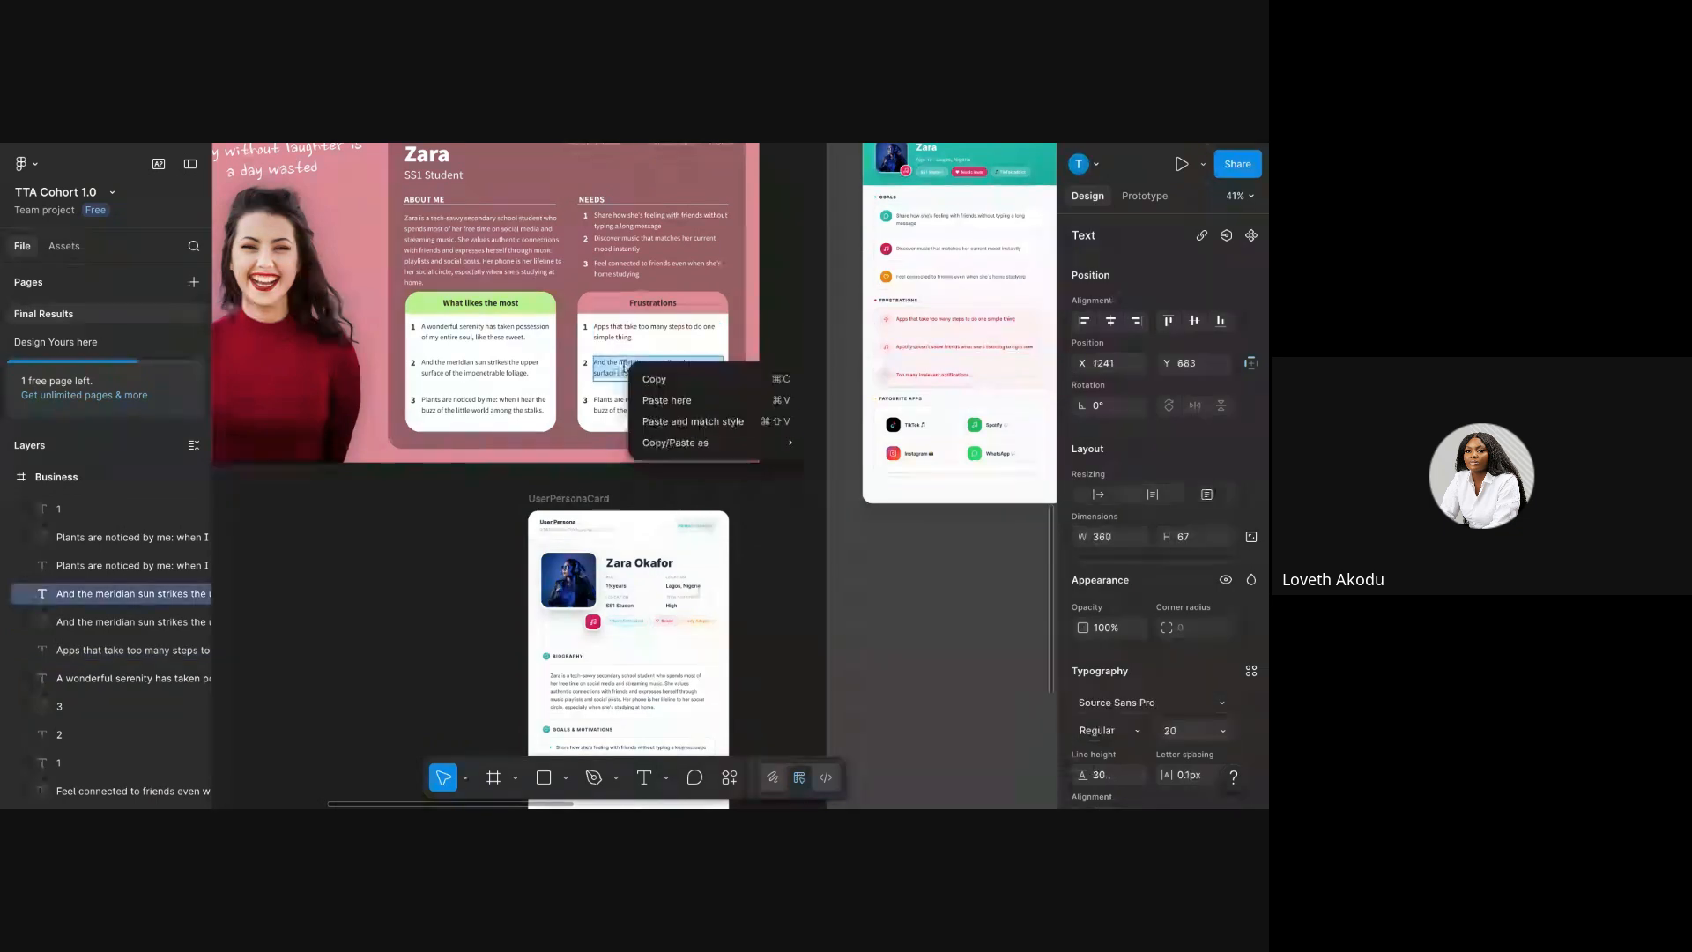
{"action": "left_click", "coordinate": [693, 421]}
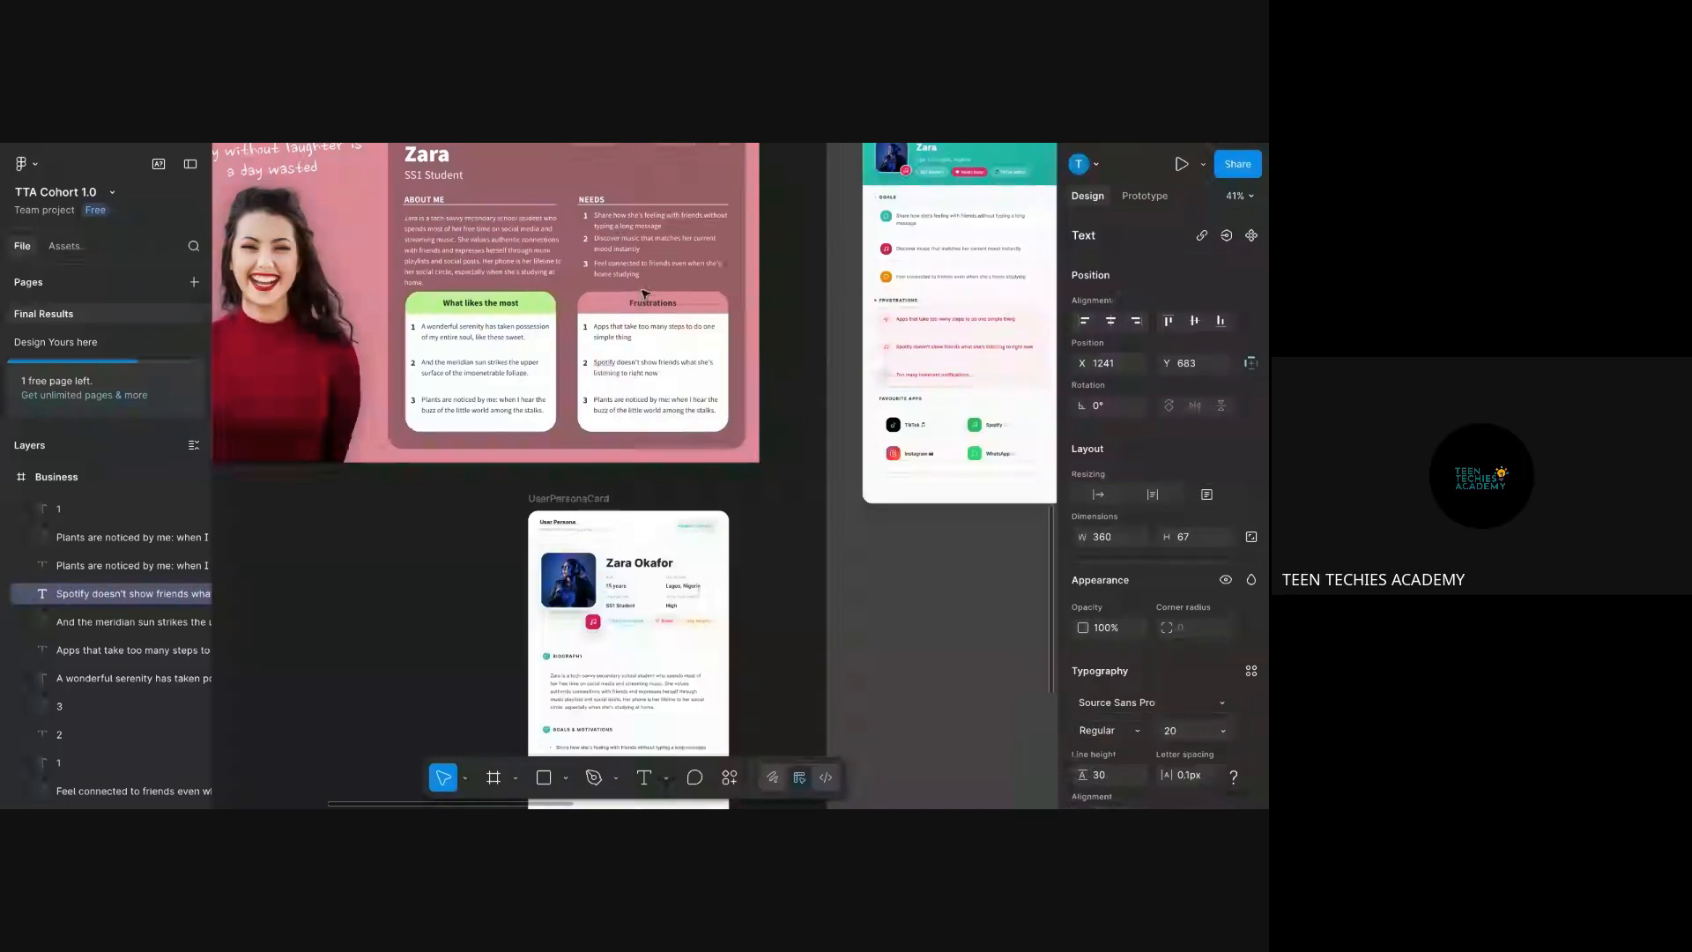
- Replace the third Frustrations placeholder with "Too many irrelevant notifications" copied from the teal-headed persona card, matching the placeholder's style
{"action": "double_click", "coordinate": [913, 374]}
{"action": "key", "text": "ctrl+c"}
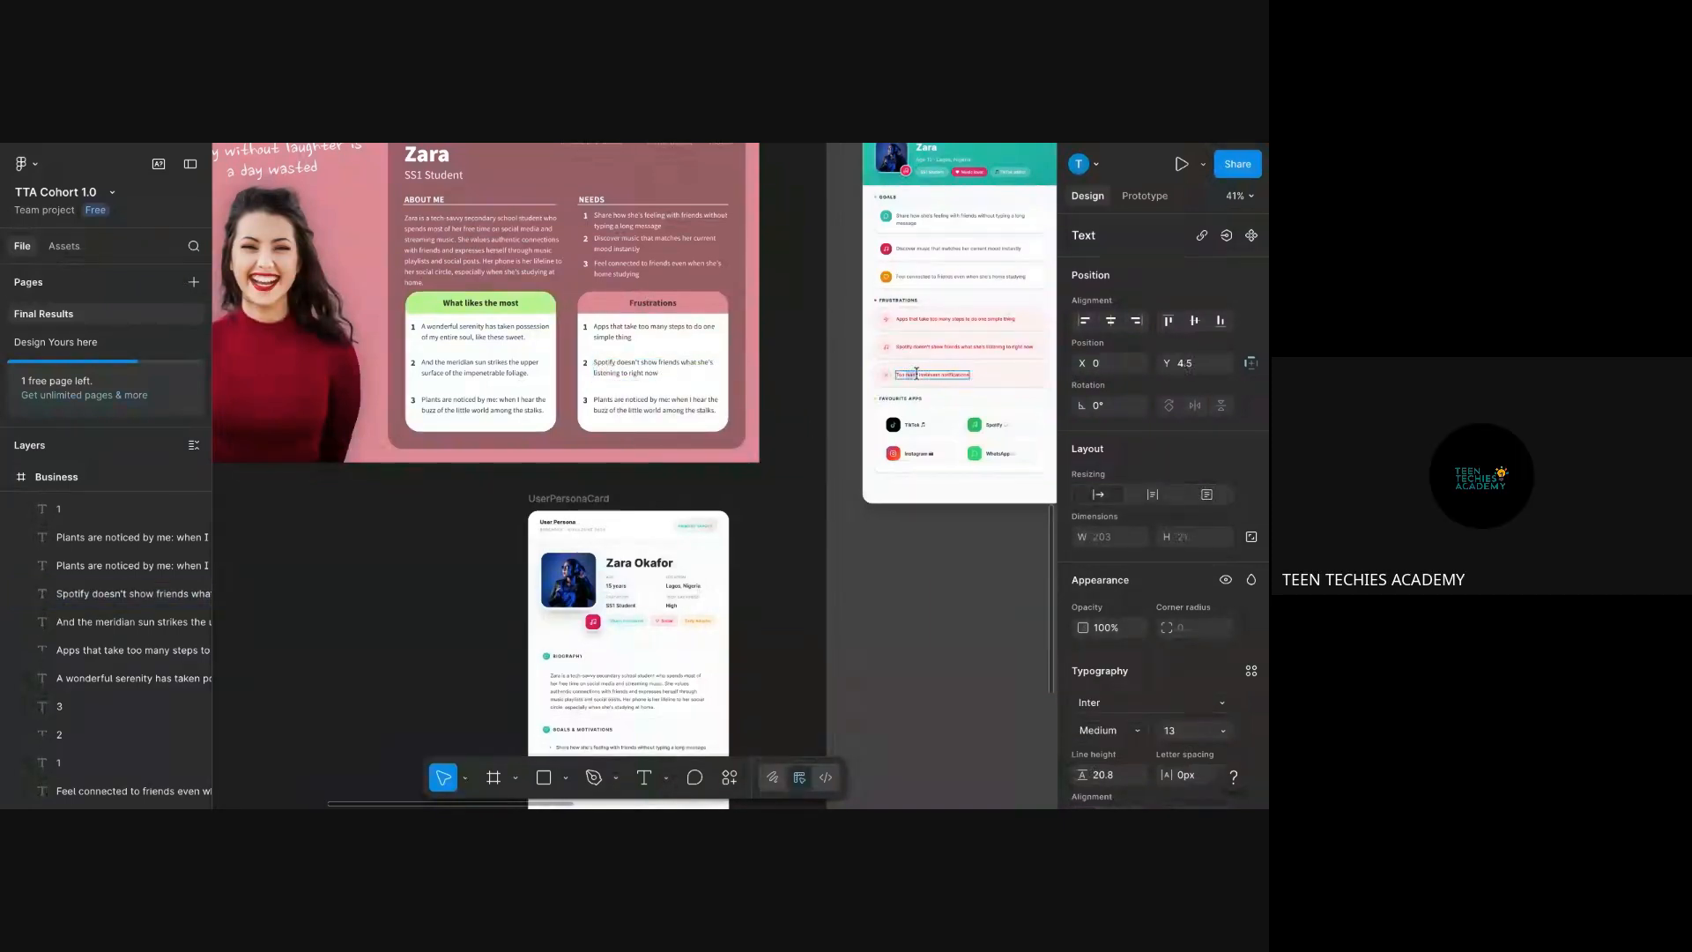
{"action": "right_click", "coordinate": [917, 371]}
{"action": "left_click", "coordinate": [945, 385]}
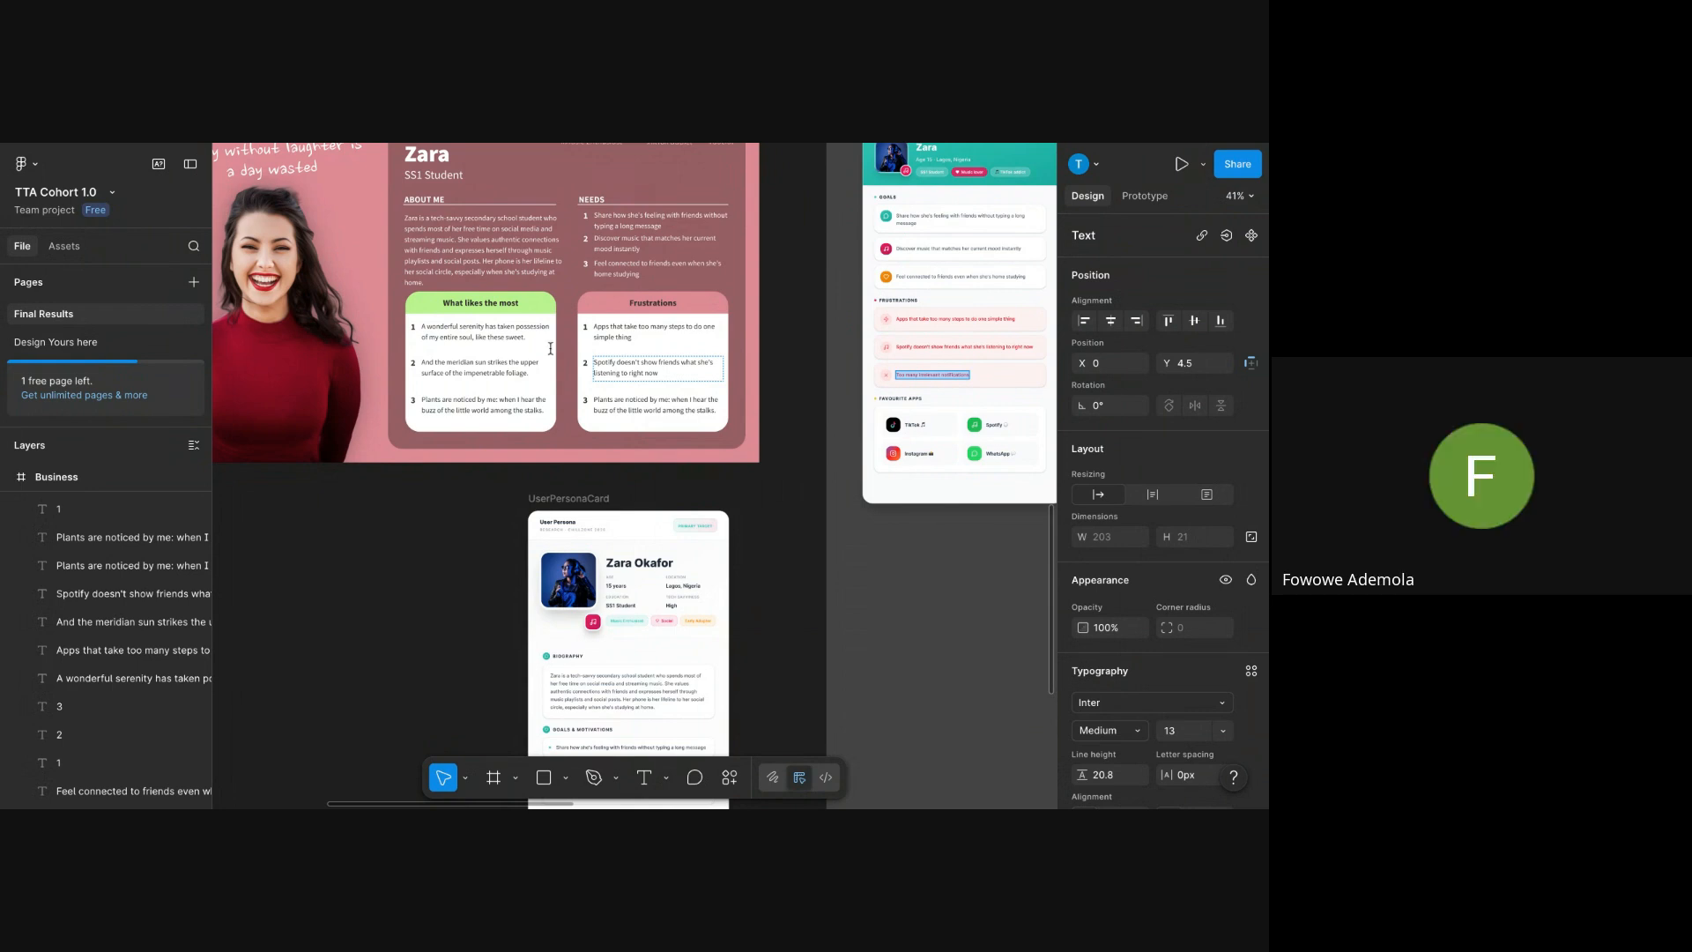
{"action": "triple_click", "coordinate": [653, 410]}
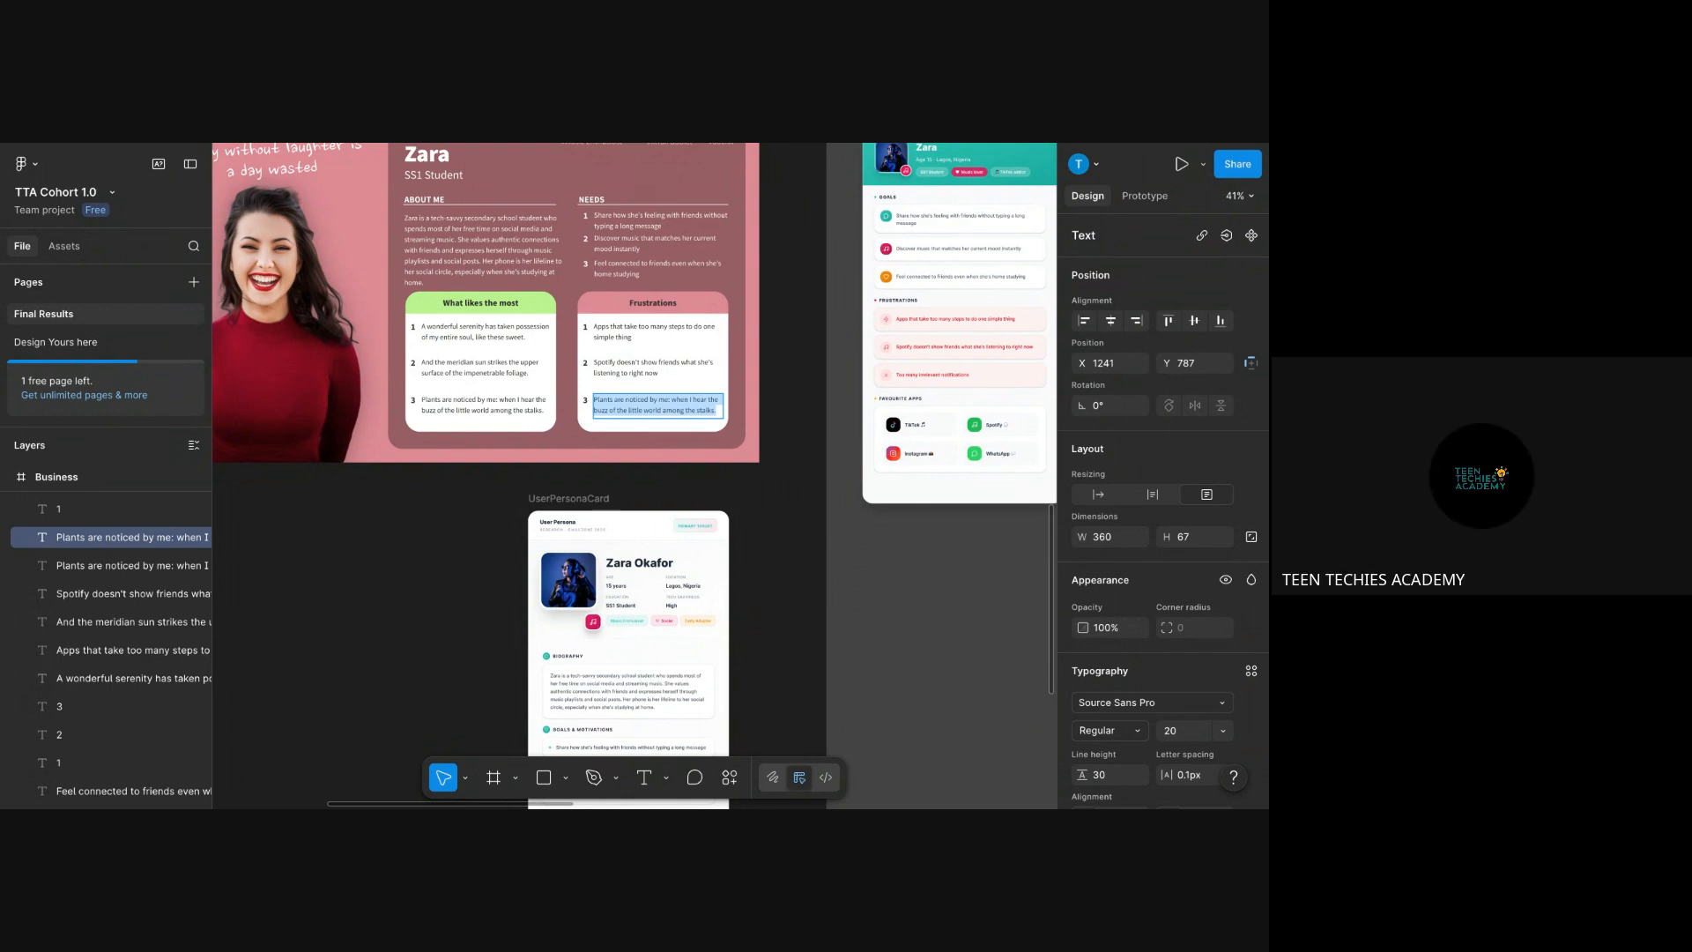
{"action": "right_click", "coordinate": [664, 407]}
{"action": "left_click", "coordinate": [774, 461]}
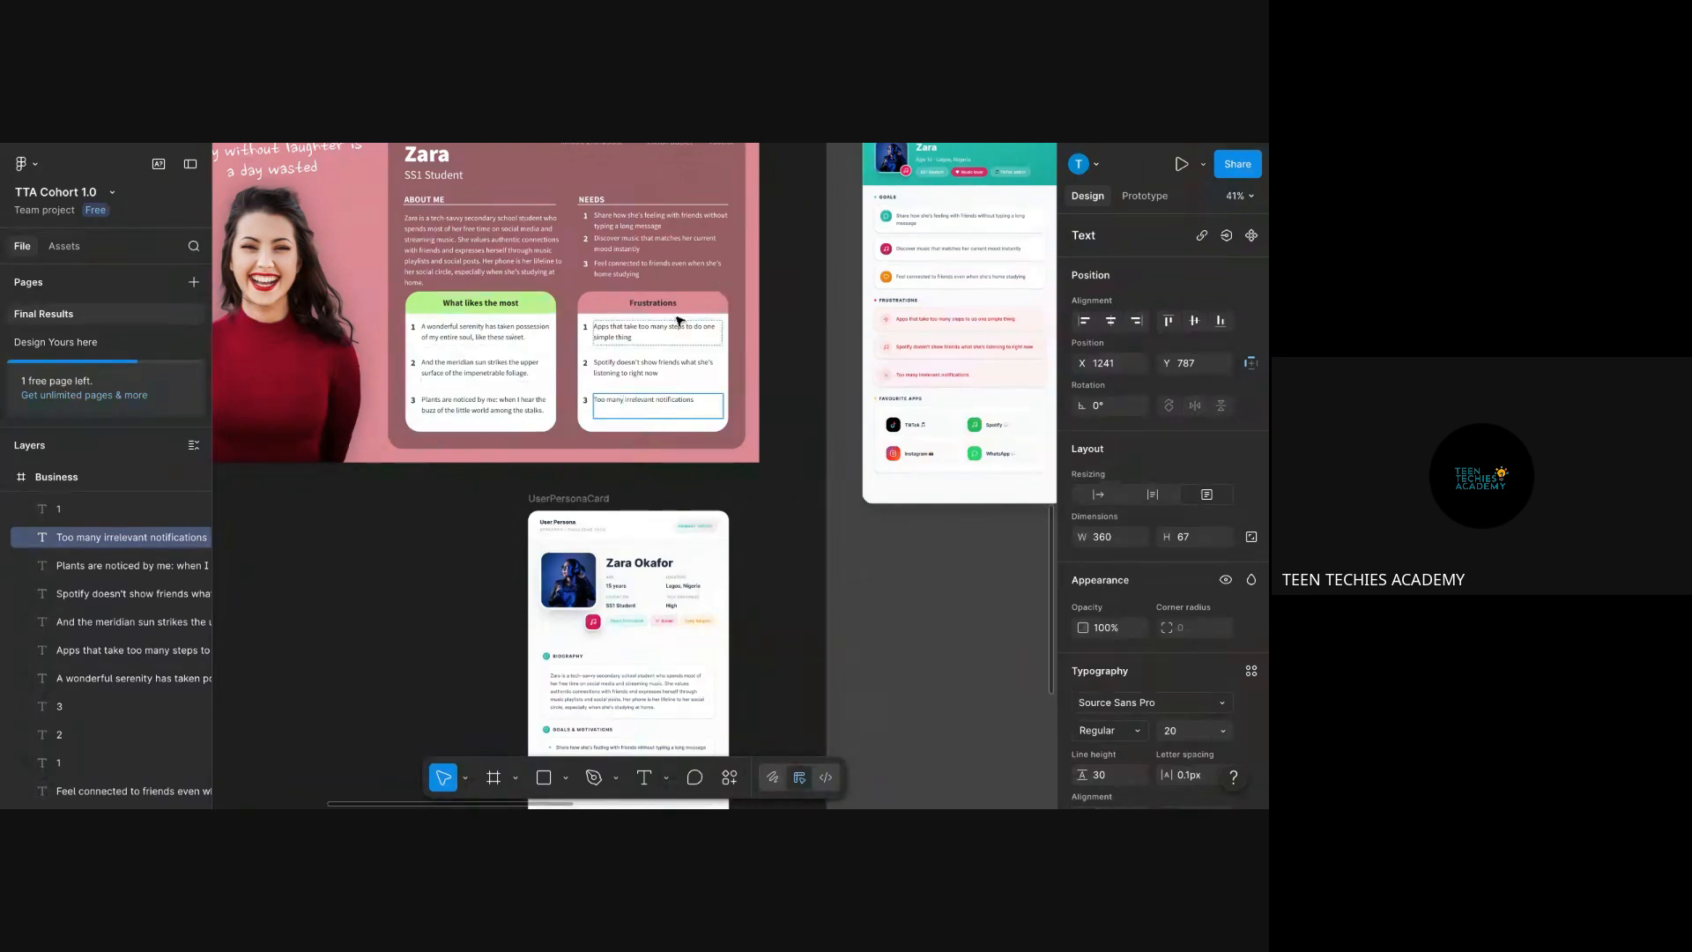
- Copy the first Goals & Motivations item, about sharing how she's feeling with friends, from the UserPersonaCard below the Business frame
{"action": "scroll", "coordinate": [564, 440], "scroll_direction": "down", "scroll_amount": 3}
{"action": "scroll", "coordinate": [493, 494], "scroll_direction": "up", "scroll_amount": 5}
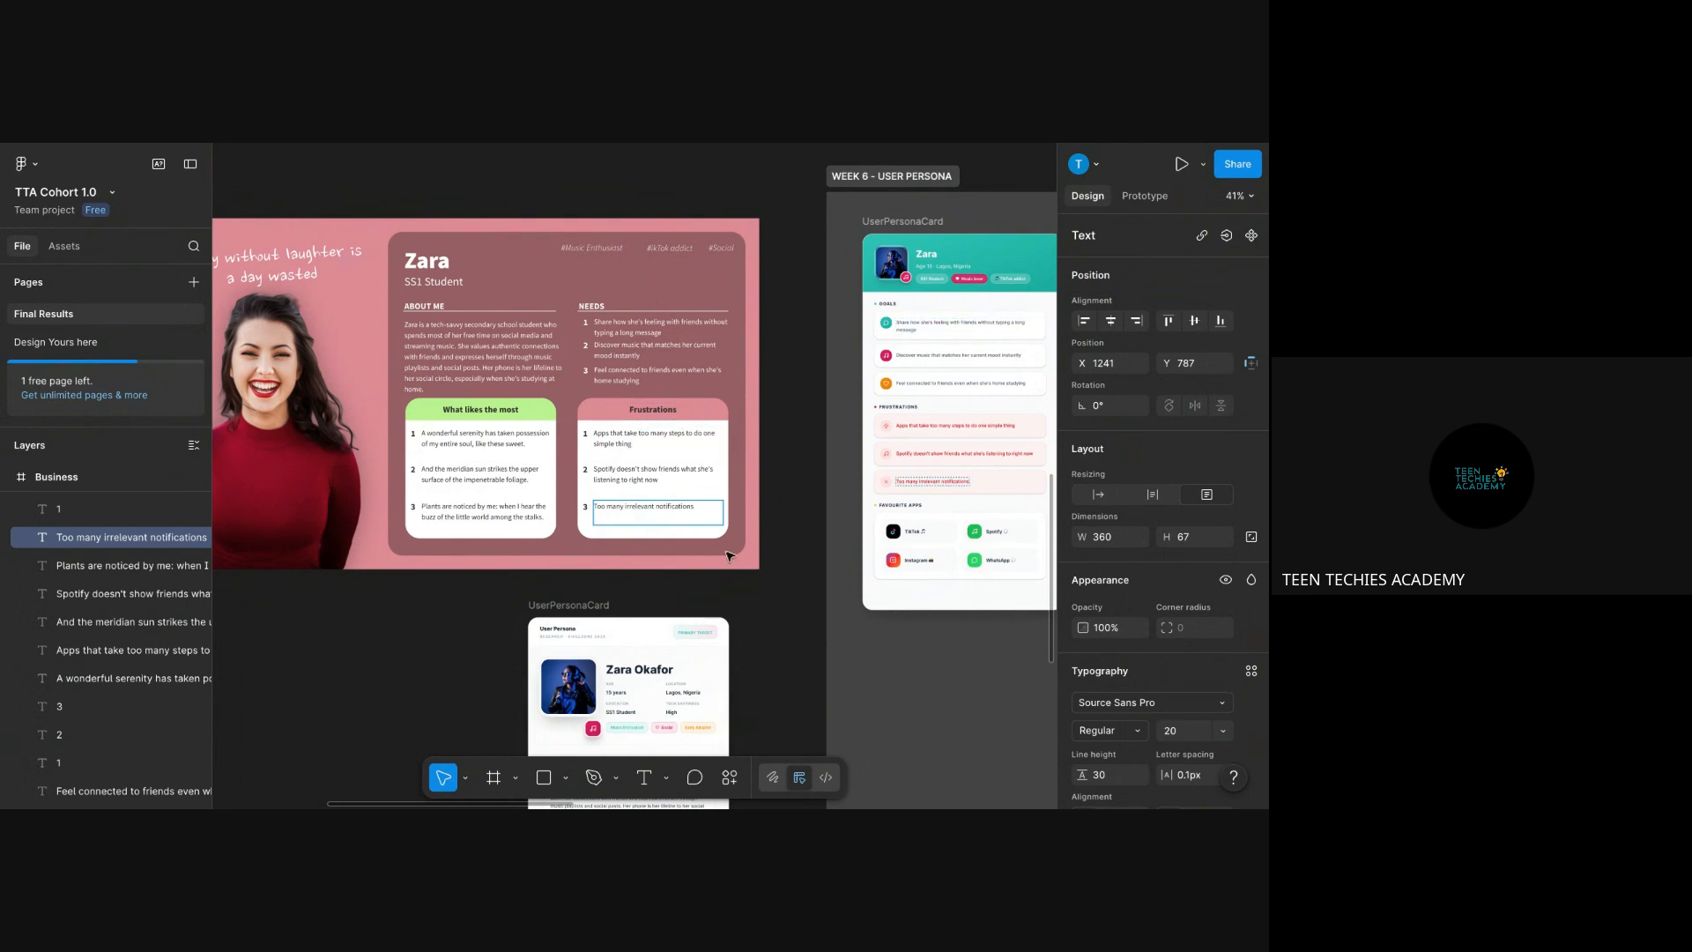
{"action": "scroll", "coordinate": [669, 670], "scroll_direction": "down", "scroll_amount": 5}
{"action": "scroll", "coordinate": [667, 682], "scroll_direction": "down", "scroll_amount": 3}
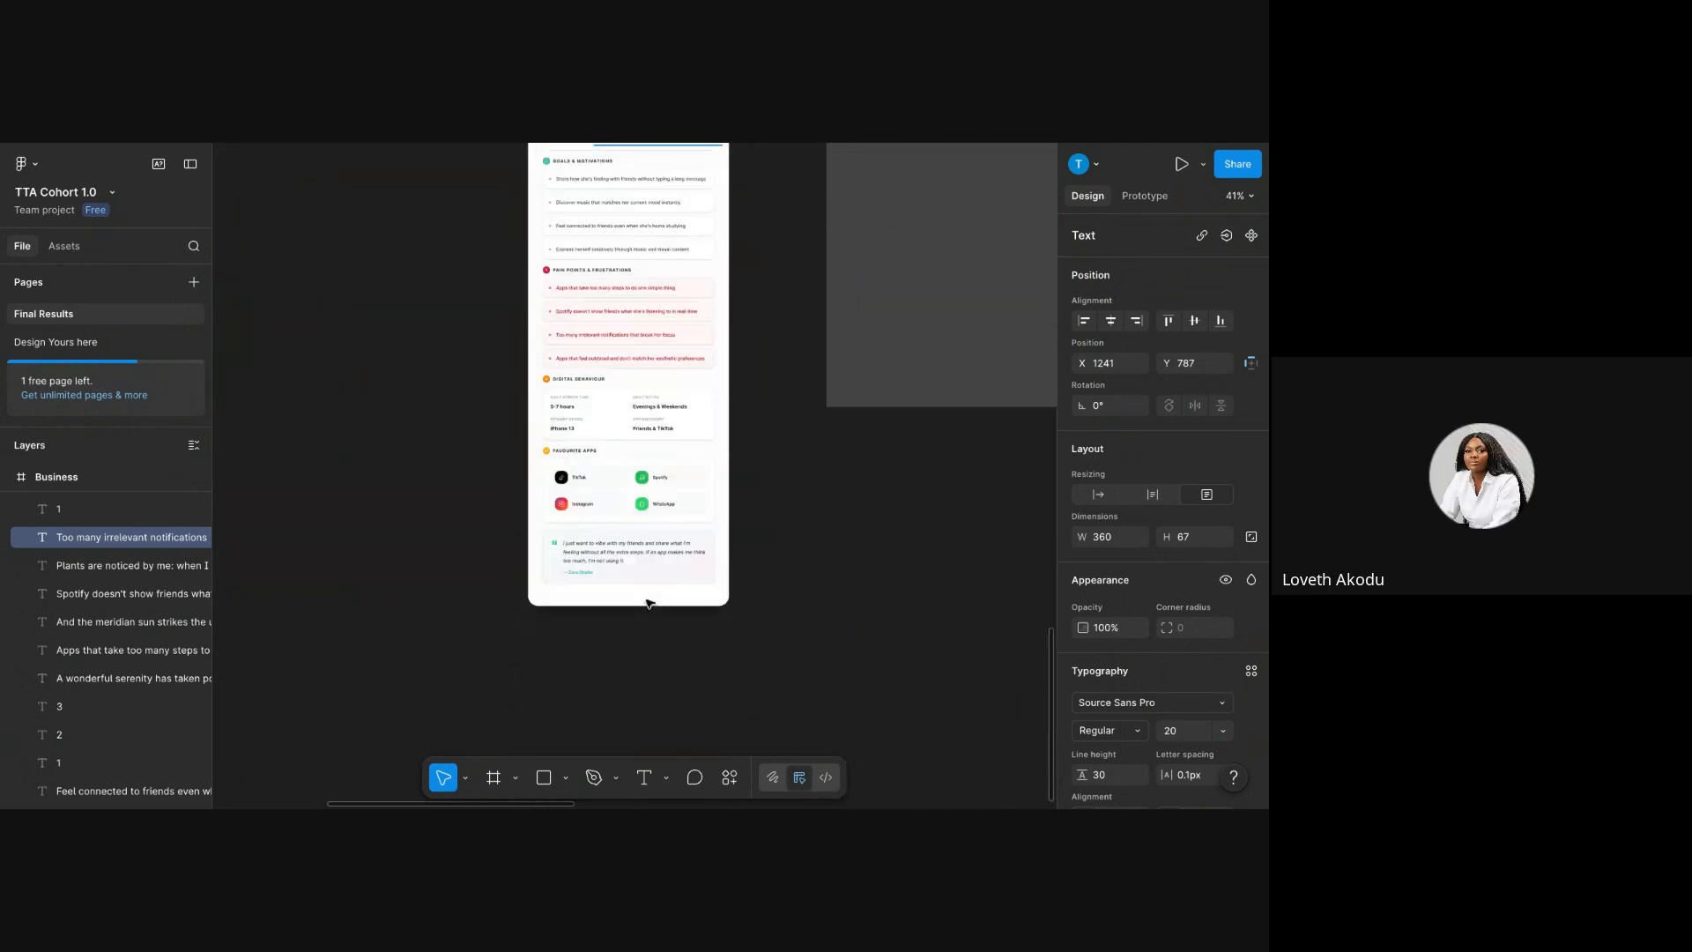
{"action": "scroll", "coordinate": [586, 486], "scroll_direction": "up", "scroll_amount": 2}
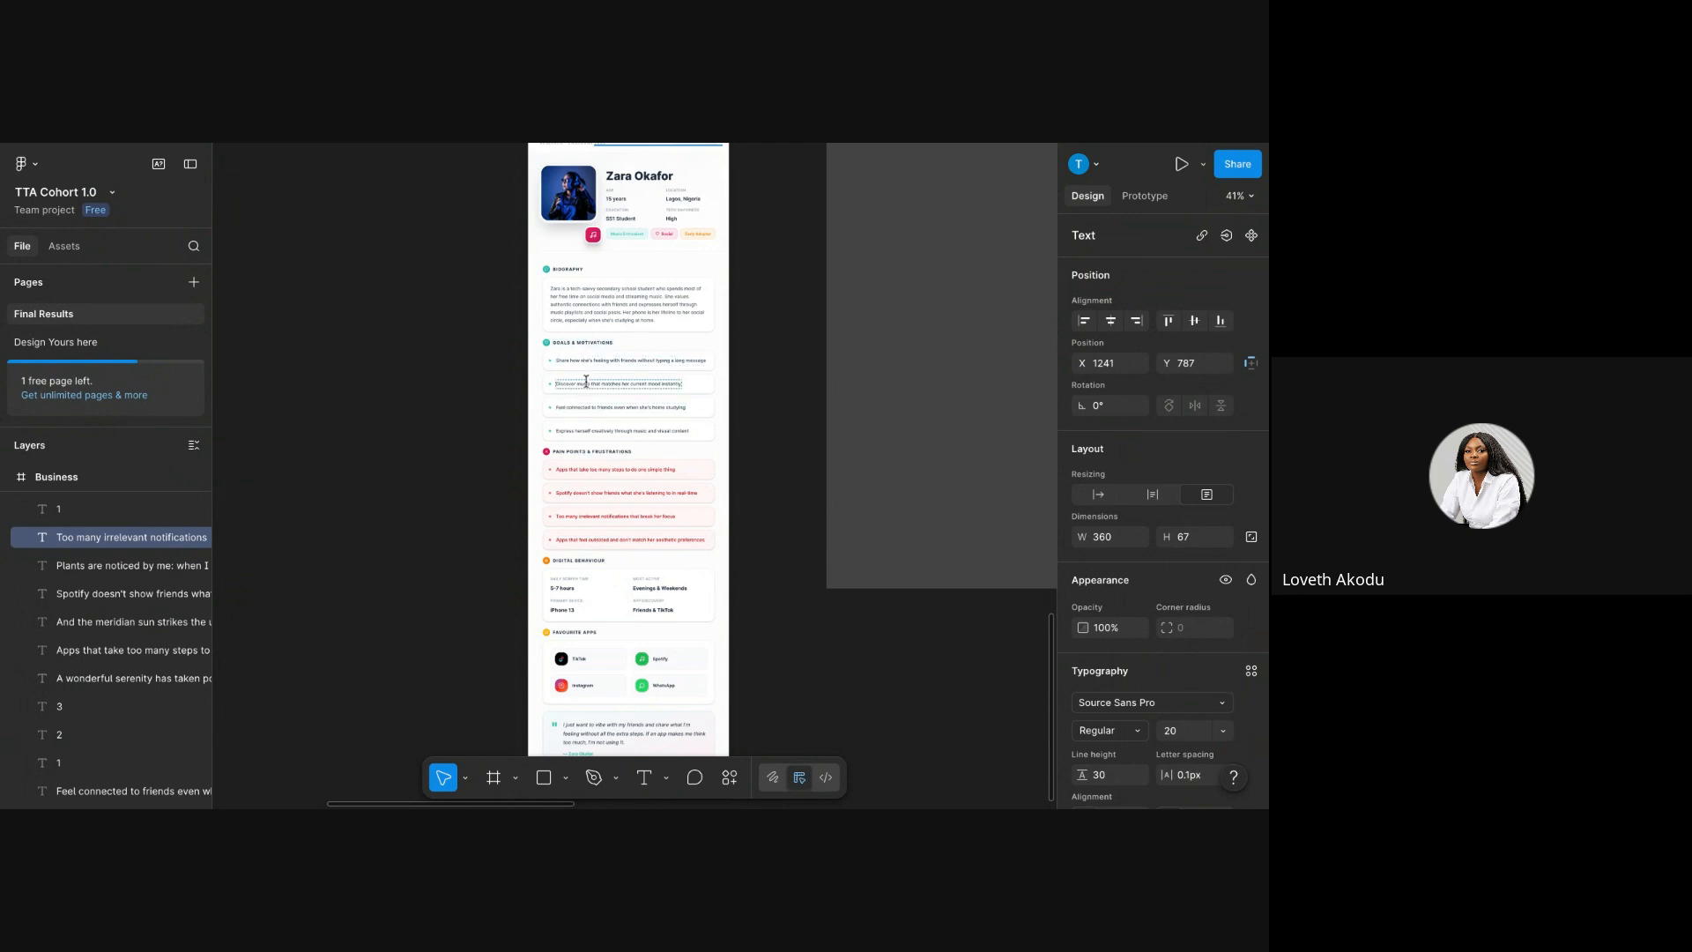
{"action": "scroll", "coordinate": [664, 424], "scroll_direction": "down", "scroll_amount": 1}
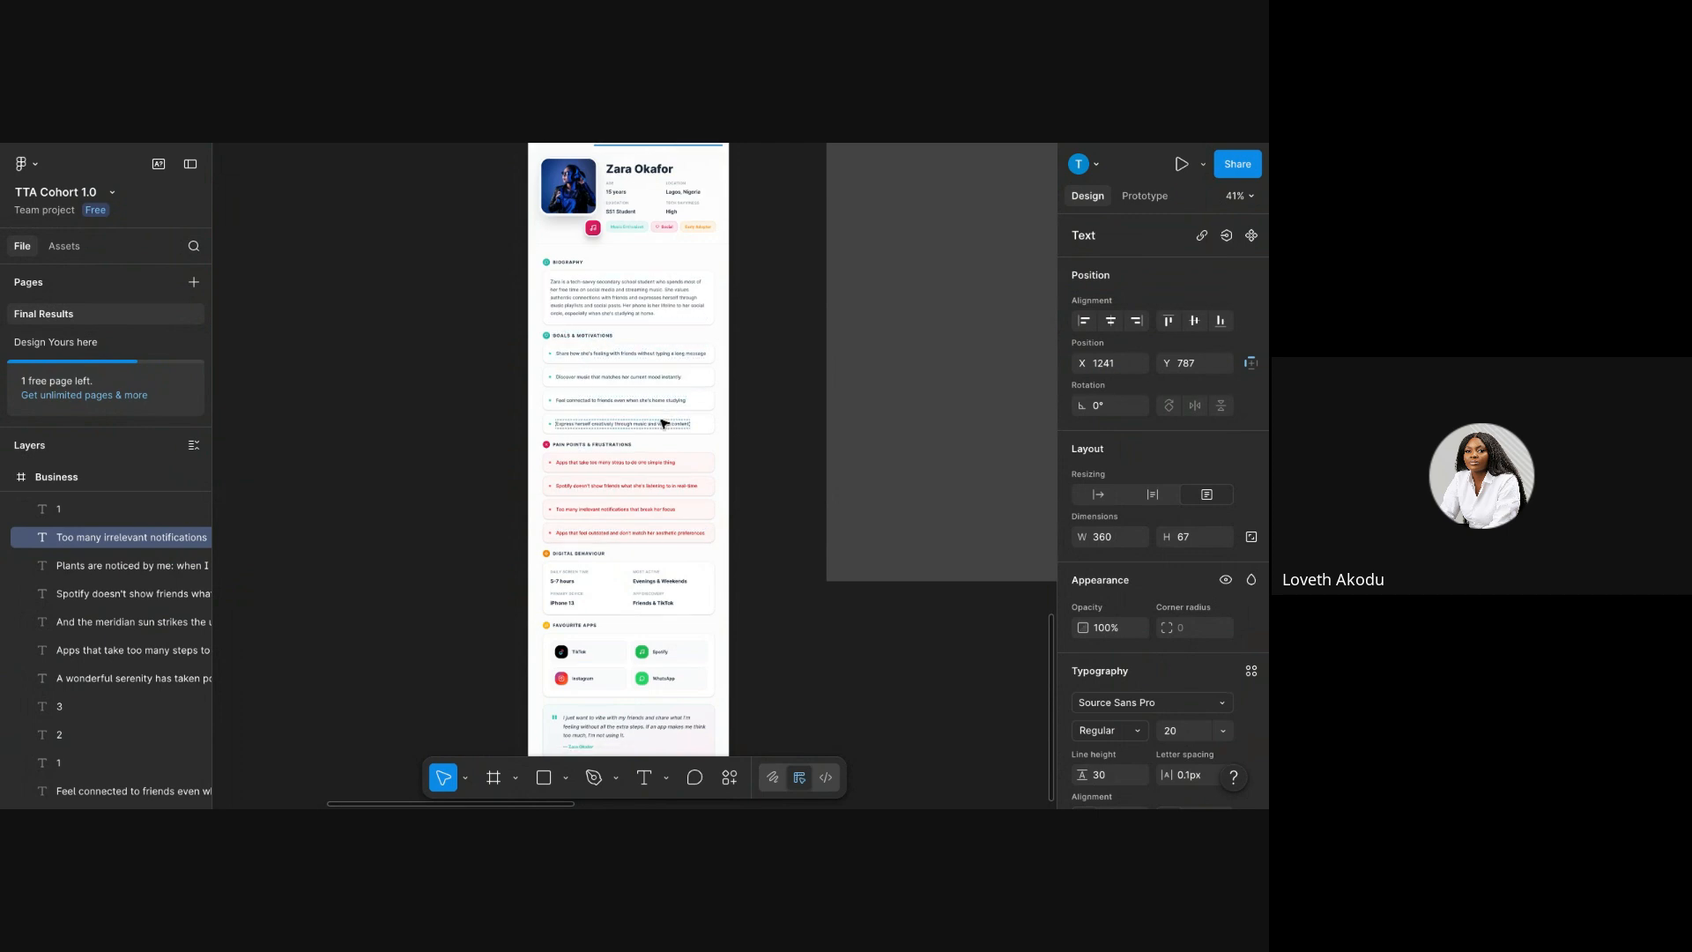
{"action": "double_click", "coordinate": [599, 356]}
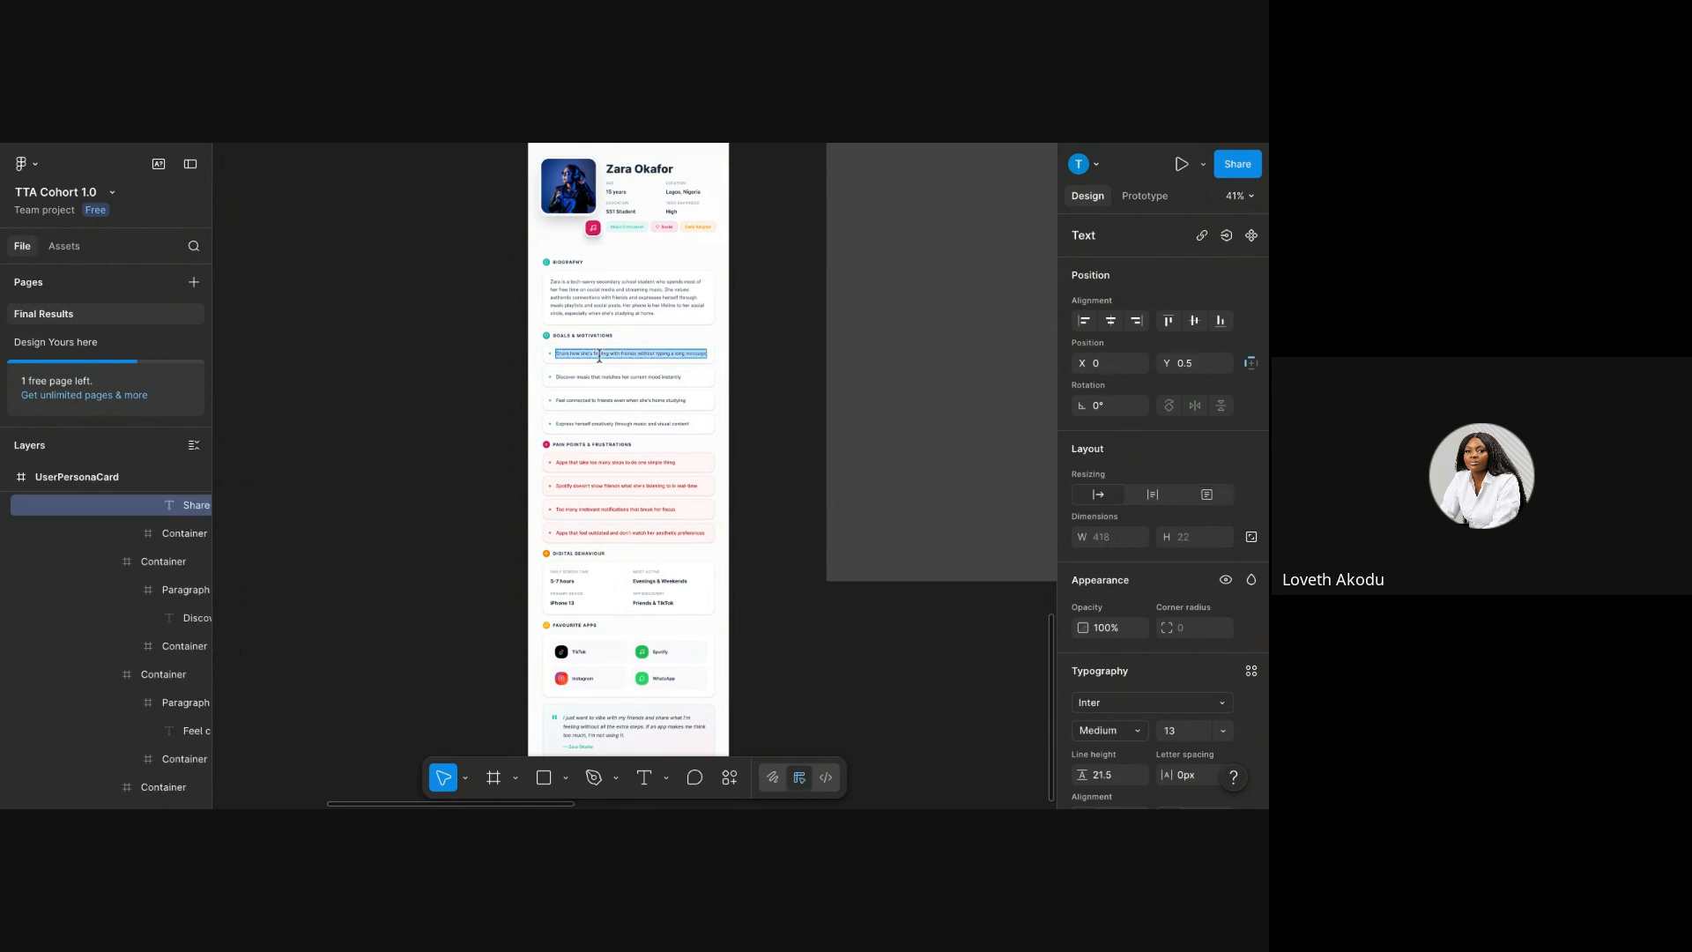
{"action": "right_click", "coordinate": [602, 356]}
{"action": "left_click", "coordinate": [621, 370]}
- Replace the first "What likes the most" placeholder in the Business frame with the copied goal, matching its style
{"action": "scroll", "coordinate": [480, 379], "scroll_direction": "up", "scroll_amount": 5}
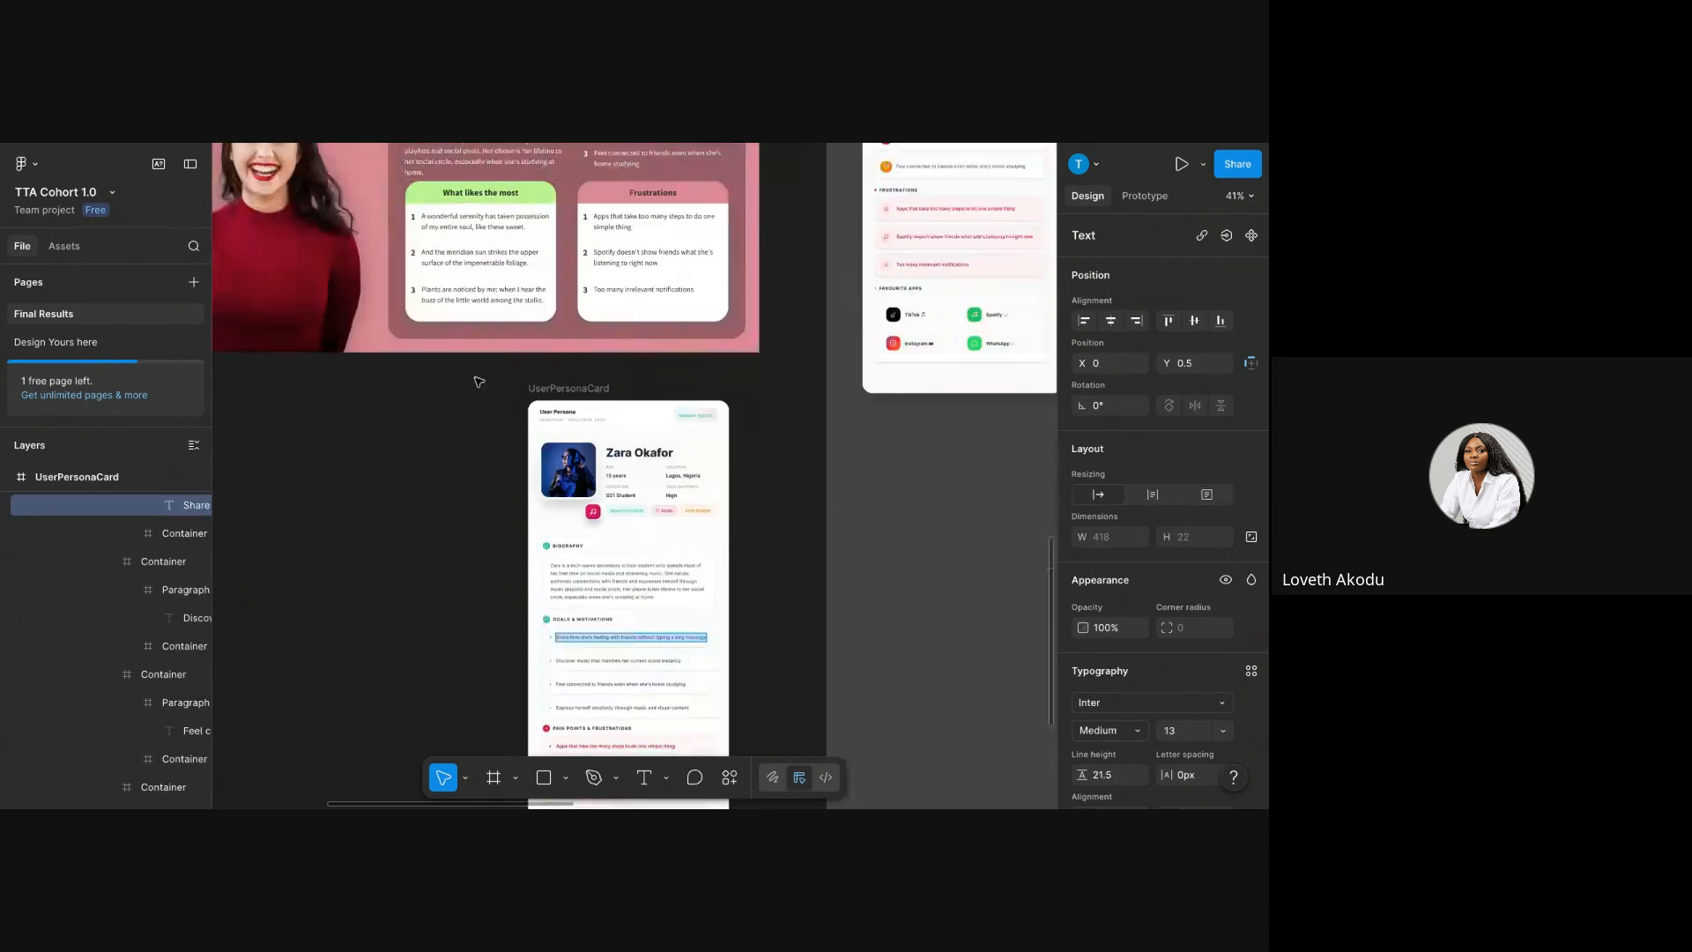
{"action": "double_click", "coordinate": [462, 219]}
{"action": "right_click", "coordinate": [465, 220]}
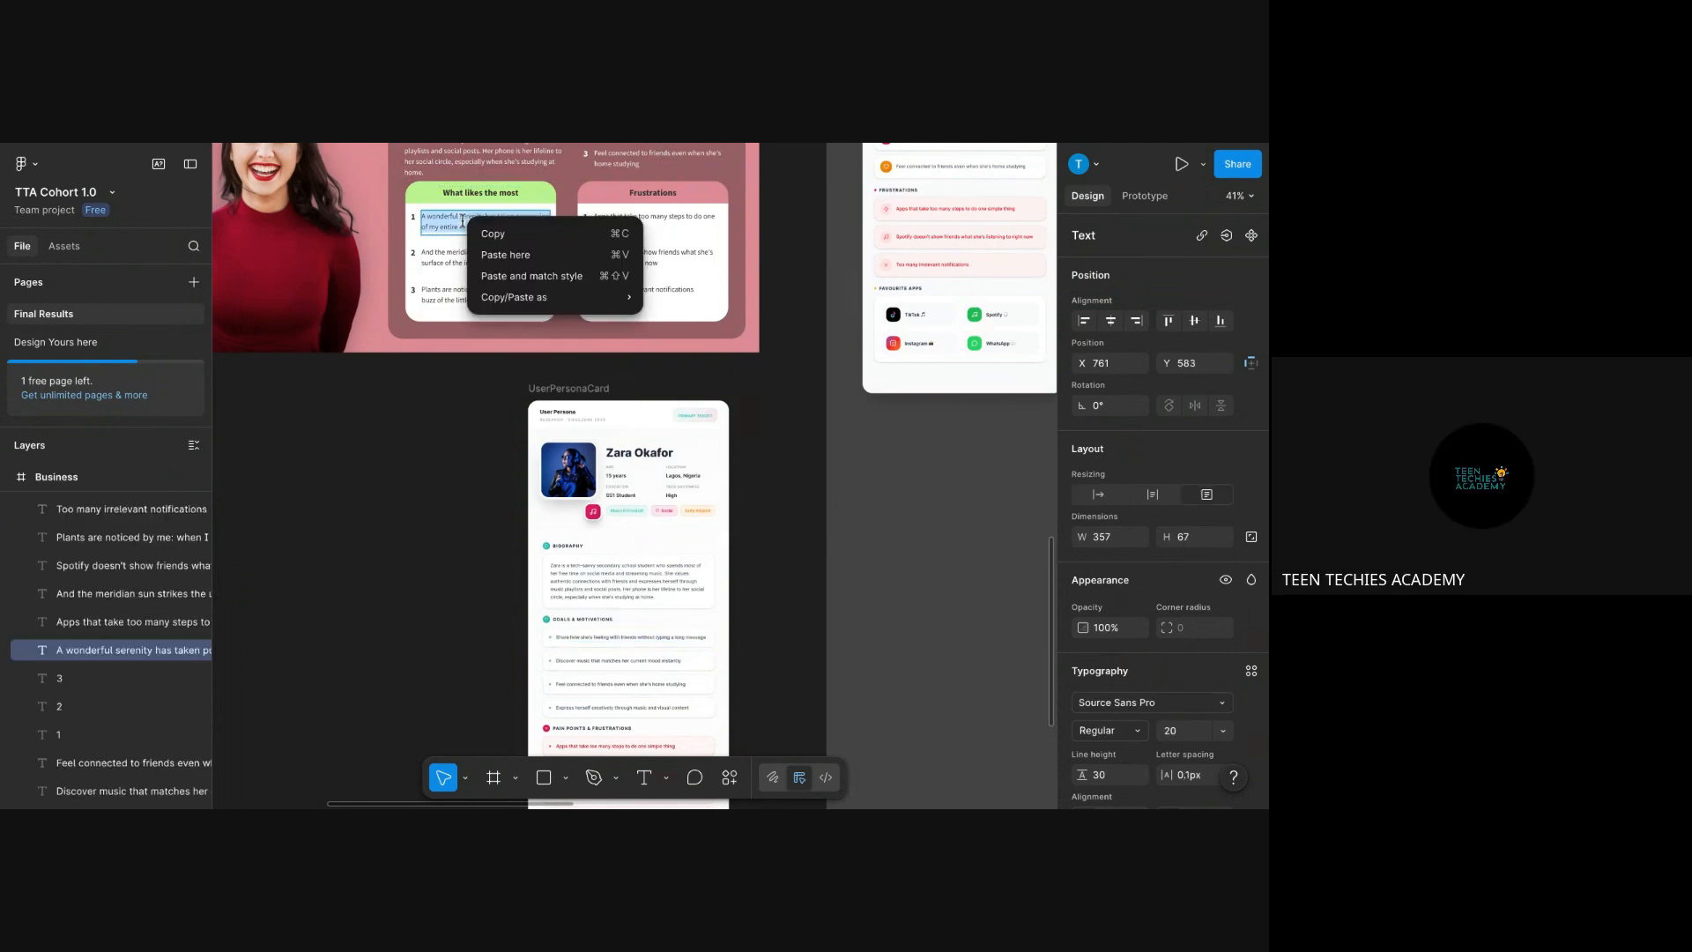
{"action": "left_click", "coordinate": [582, 276]}
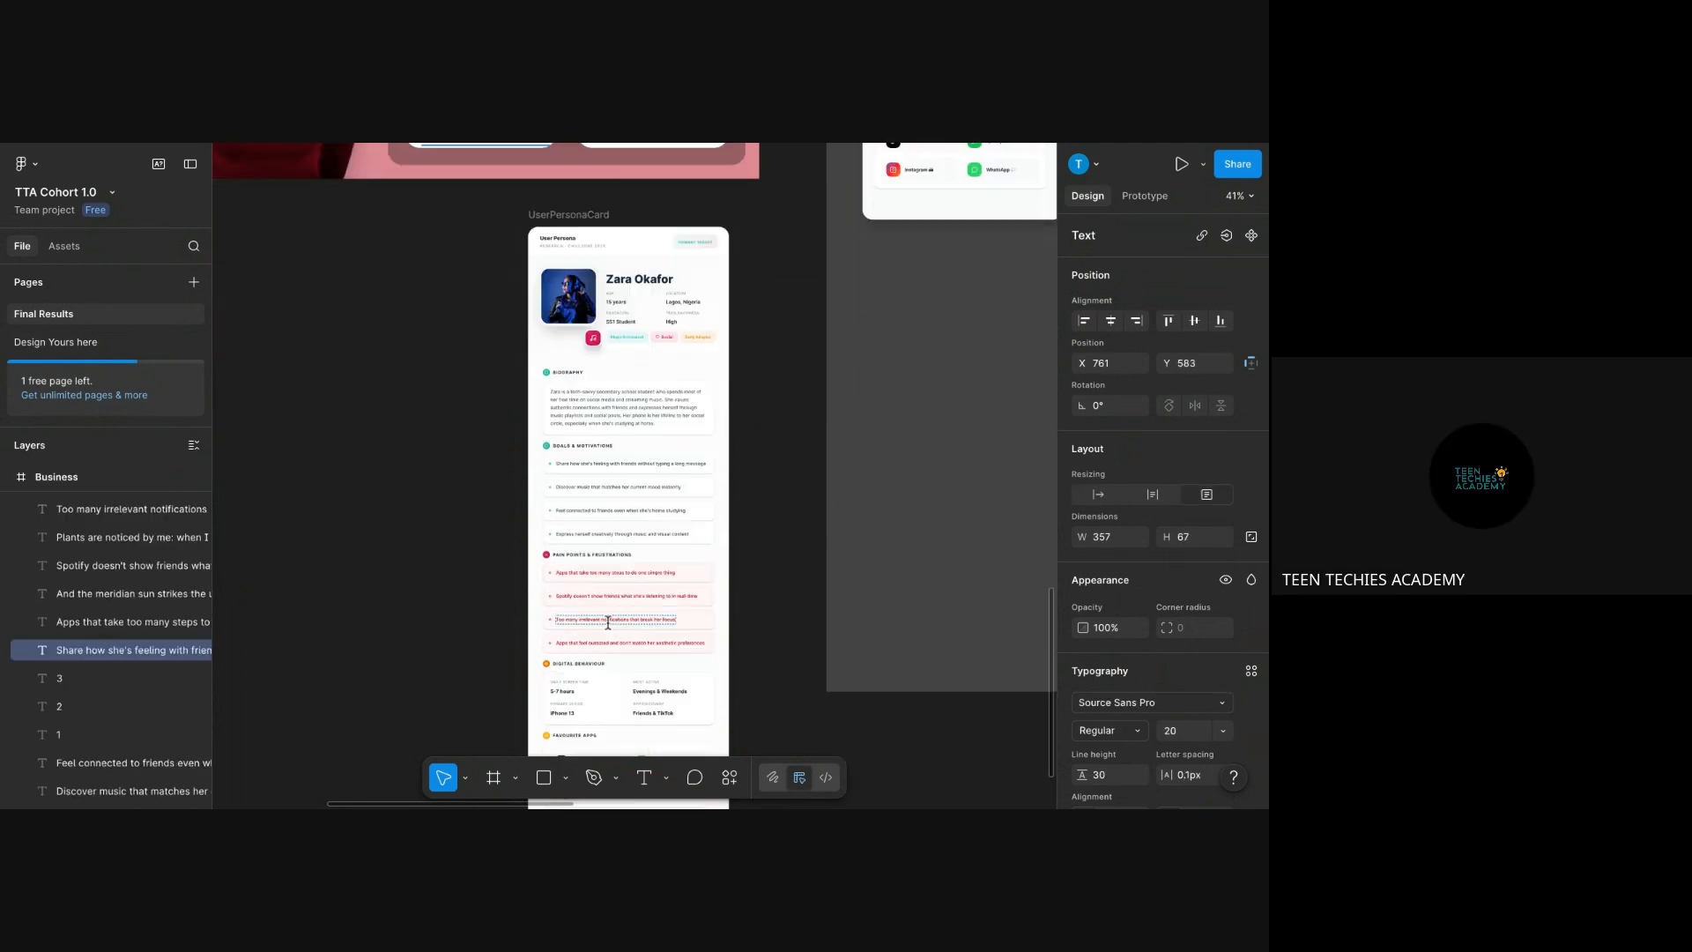
- Replace the second "What likes the most" placeholder with the music discovery goal copied from the UserPersonaCard, matching the placeholder's style
{"action": "scroll", "coordinate": [577, 482], "scroll_direction": "down", "scroll_amount": 4}
{"action": "double_click", "coordinate": [577, 488]}
{"action": "right_click", "coordinate": [578, 488]}
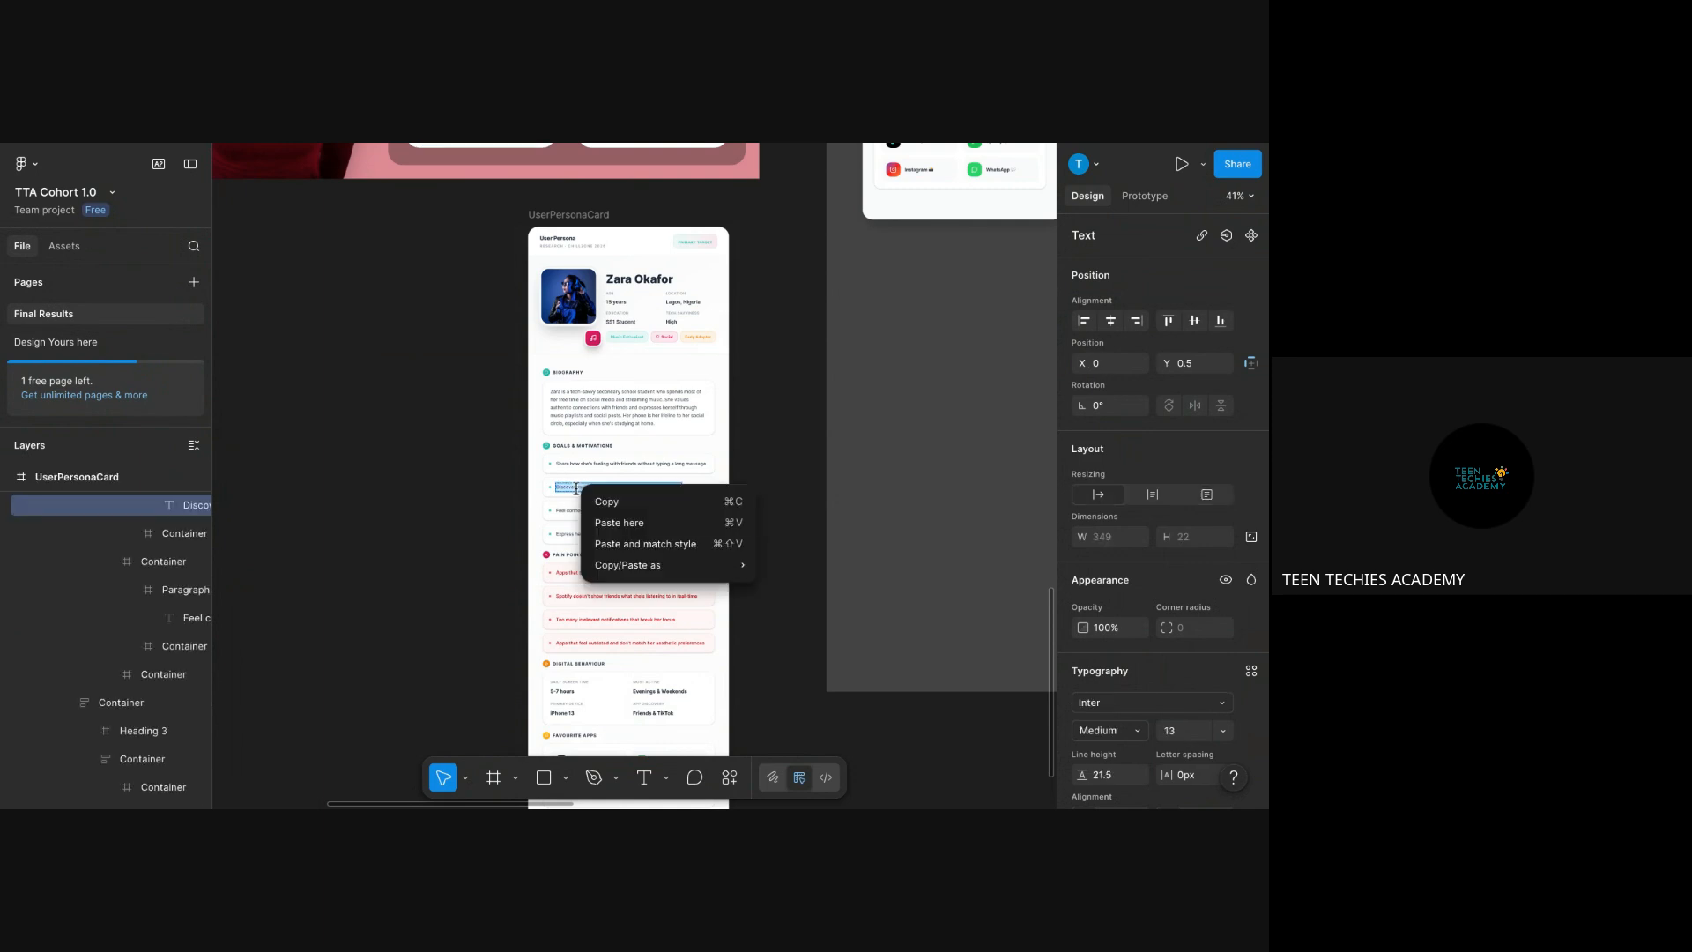
{"action": "left_click", "coordinate": [597, 515]}
{"action": "scroll", "coordinate": [598, 516], "scroll_direction": "up", "scroll_amount": 2}
{"action": "scroll", "coordinate": [597, 515], "scroll_direction": "up", "scroll_amount": 2}
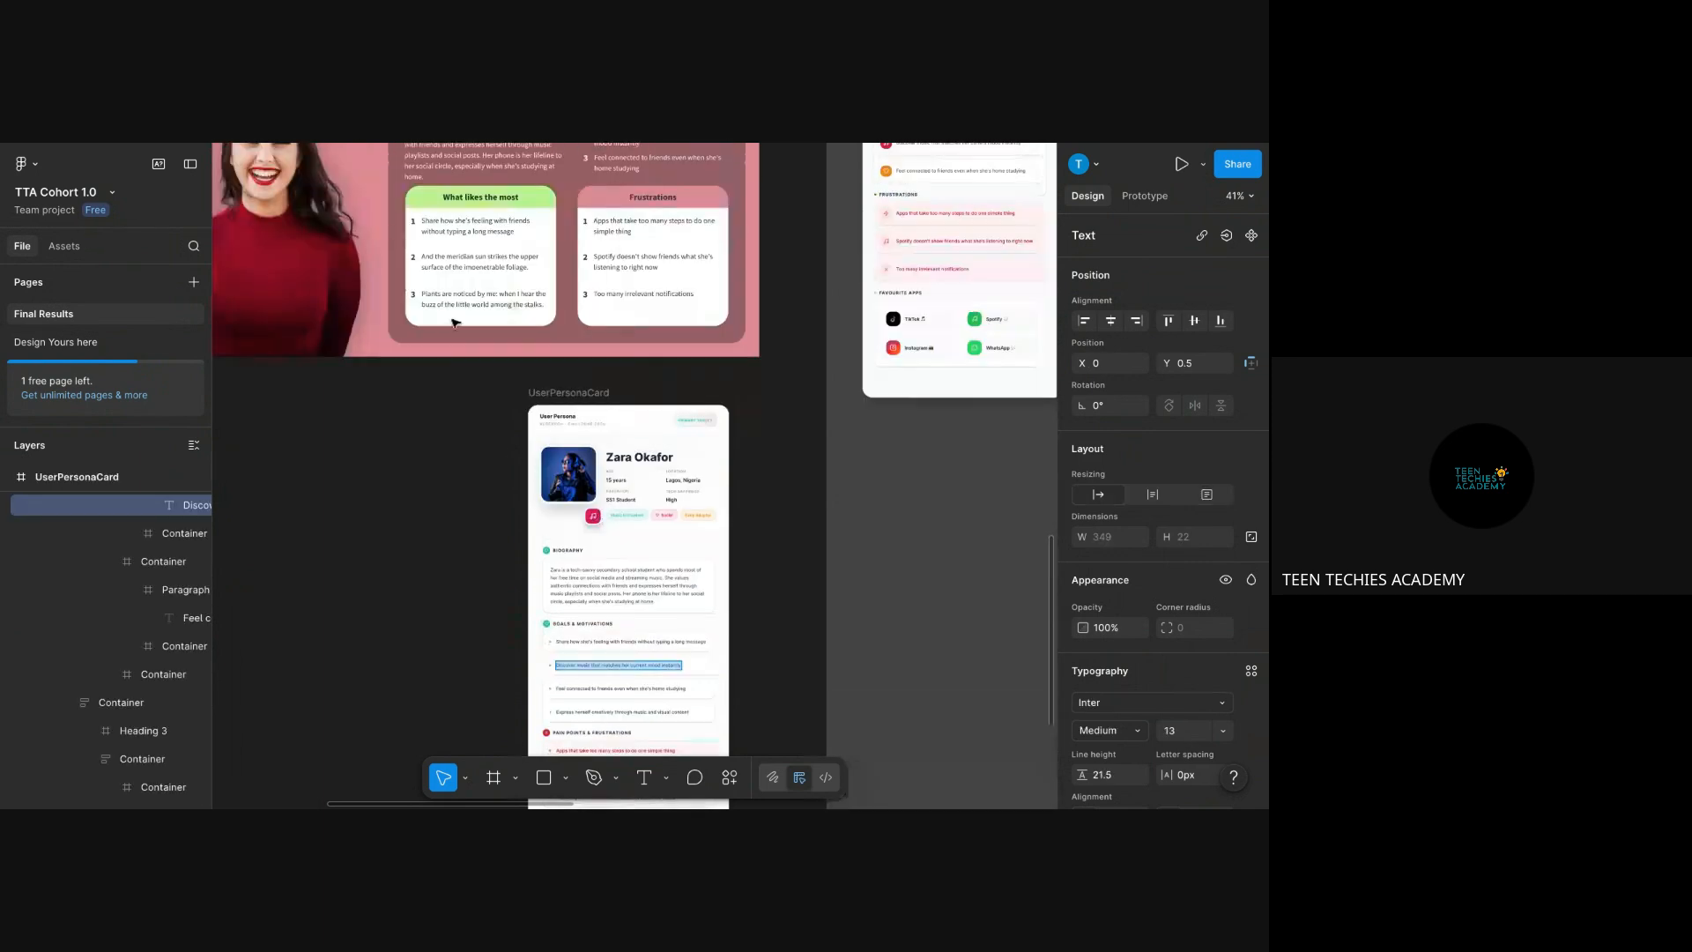
{"action": "double_click", "coordinate": [477, 258]}
{"action": "right_click", "coordinate": [478, 257]}
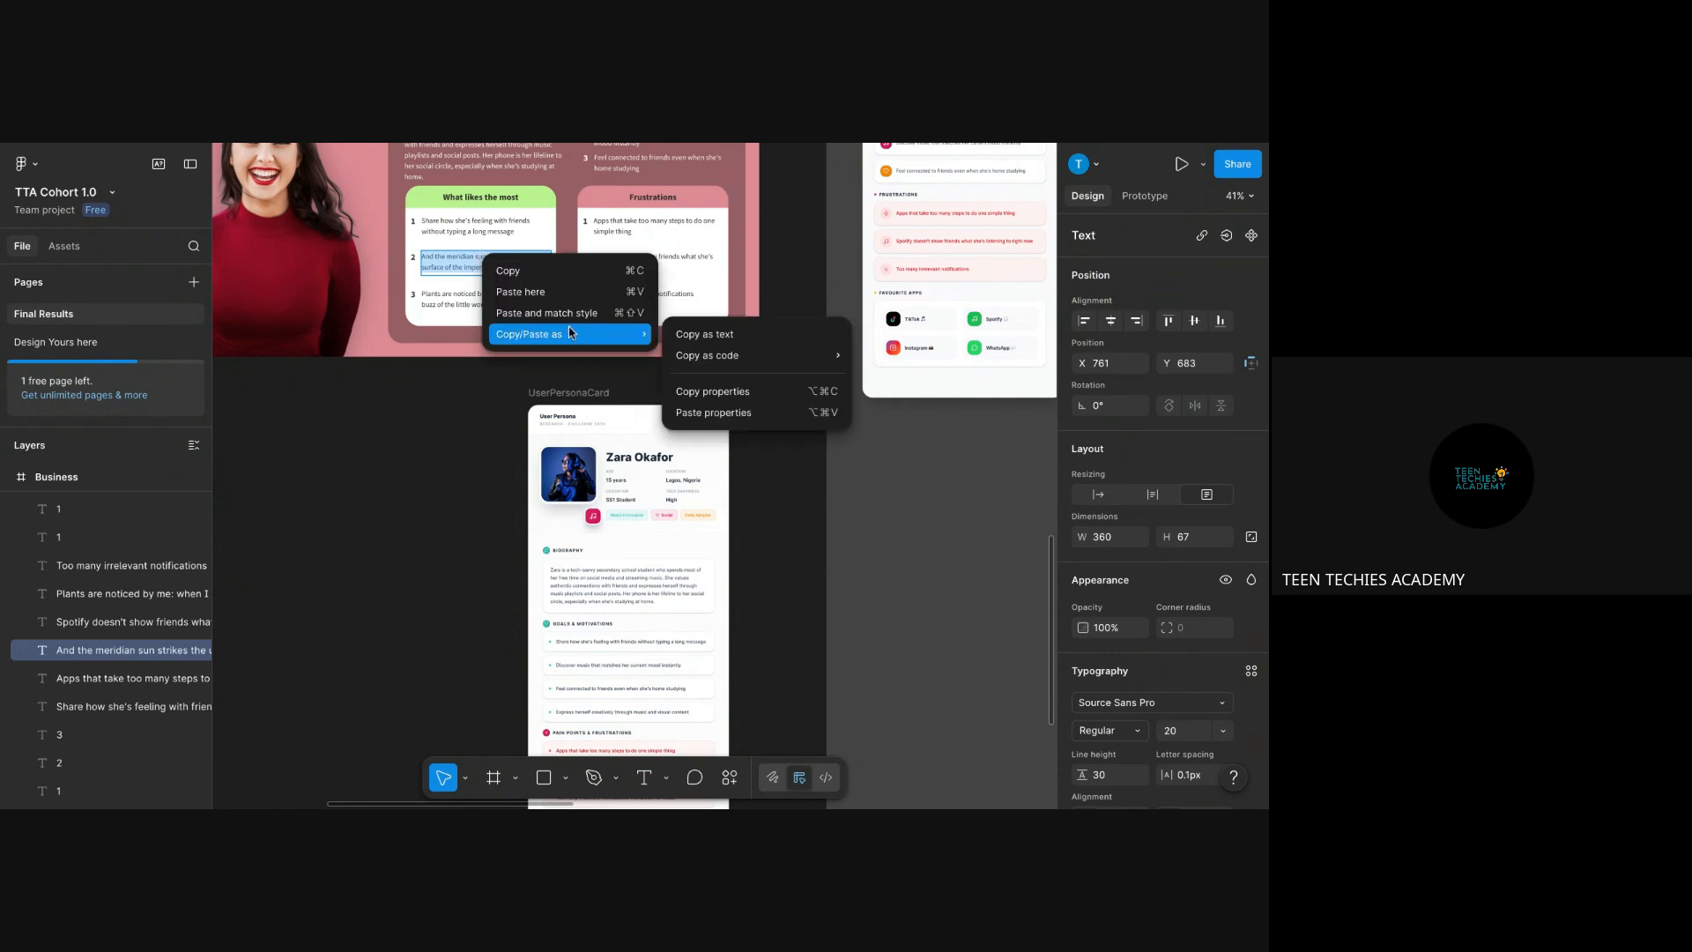
{"action": "left_click", "coordinate": [568, 314]}
- Replace the third "What likes the most" placeholder with the "Feel connected to friends" goal copied from the UserPersonaCard, matching the placeholder's style
{"action": "scroll", "coordinate": [617, 484], "scroll_direction": "down", "scroll_amount": 2}
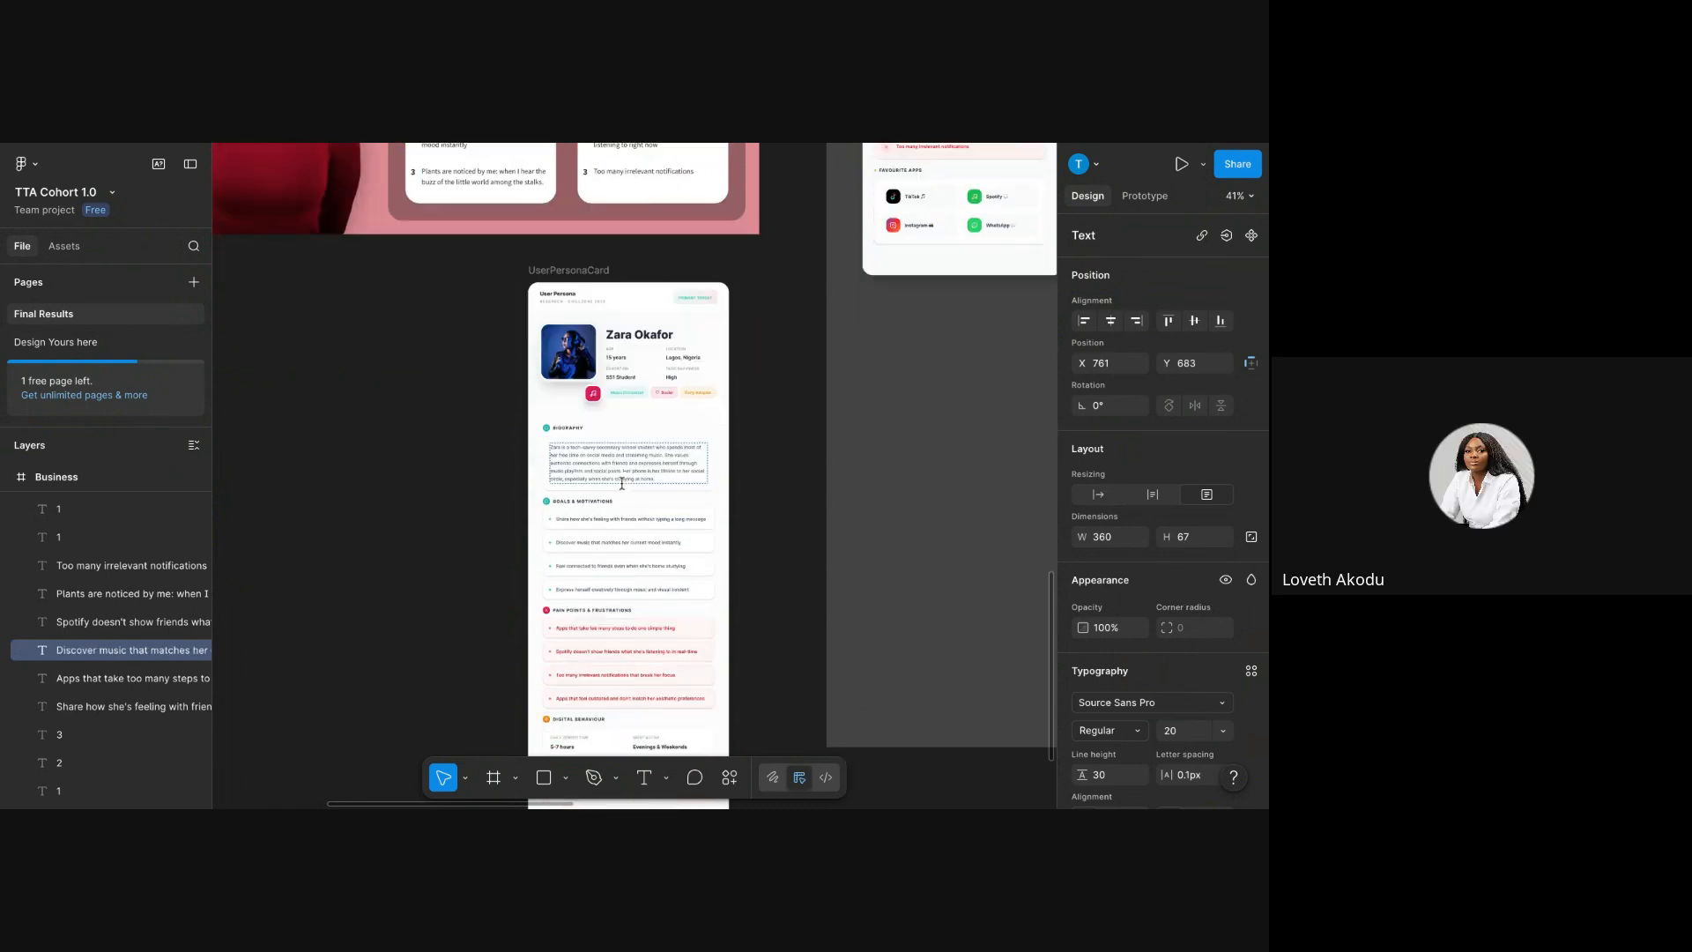
{"action": "double_click", "coordinate": [607, 565]}
{"action": "right_click", "coordinate": [607, 565]}
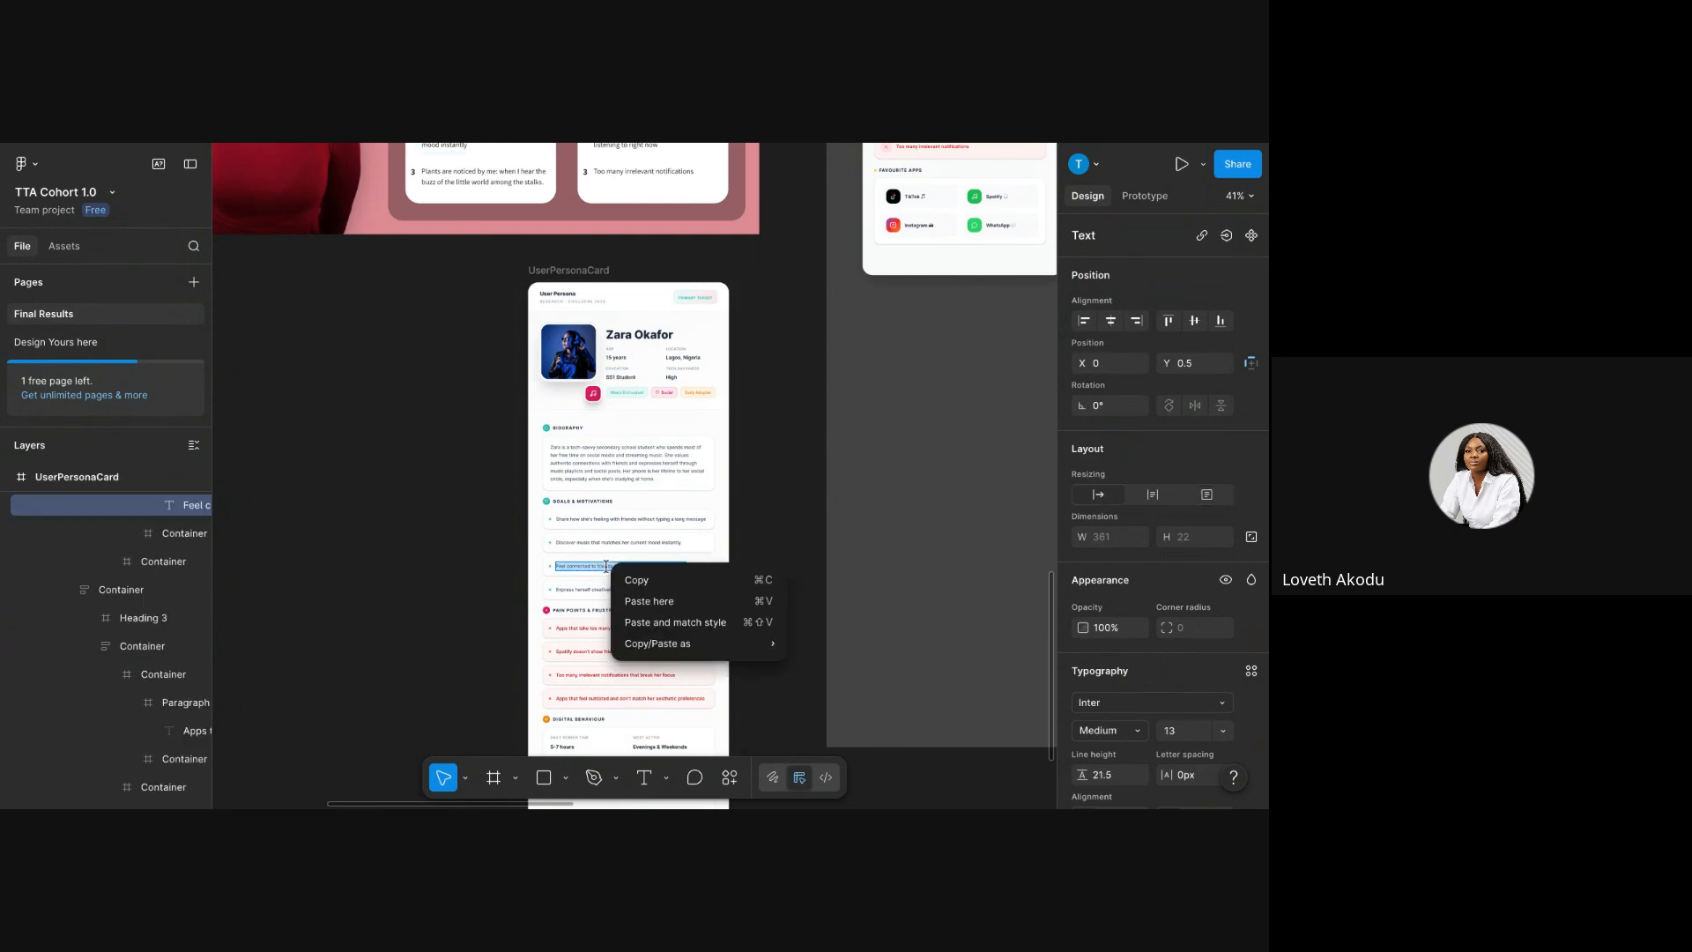
{"action": "left_click", "coordinate": [652, 573]}
{"action": "scroll", "coordinate": [480, 349], "scroll_direction": "up", "scroll_amount": 2}
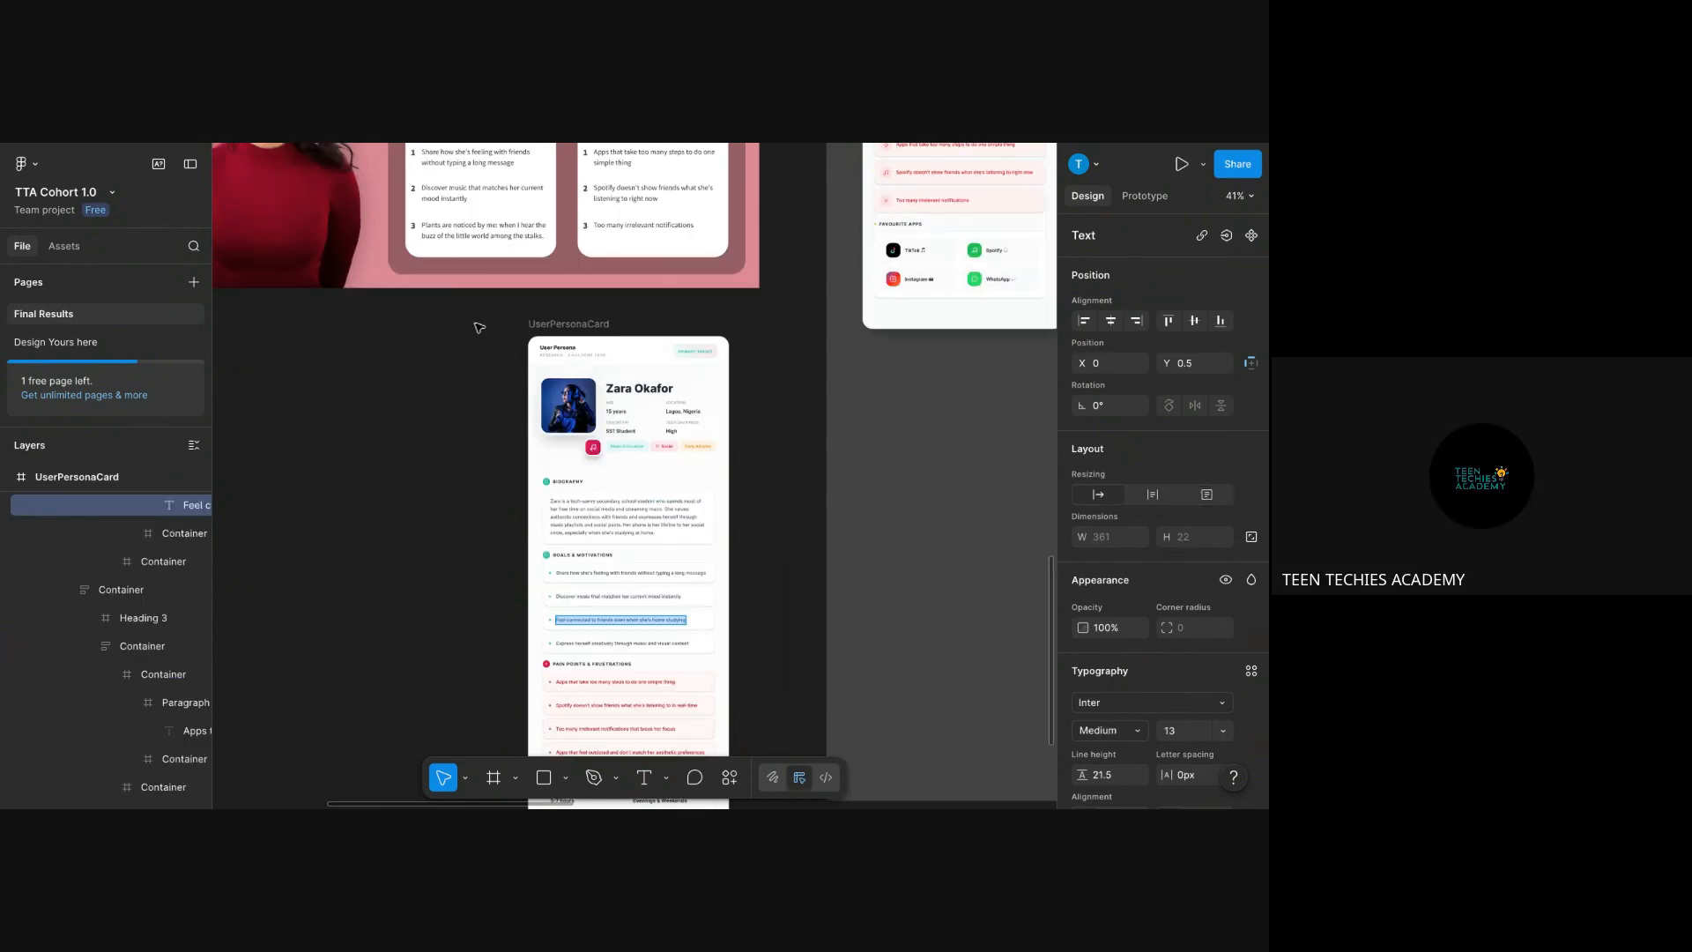
{"action": "double_click", "coordinate": [473, 233]}
{"action": "right_click", "coordinate": [473, 233]}
{"action": "left_click", "coordinate": [517, 288]}
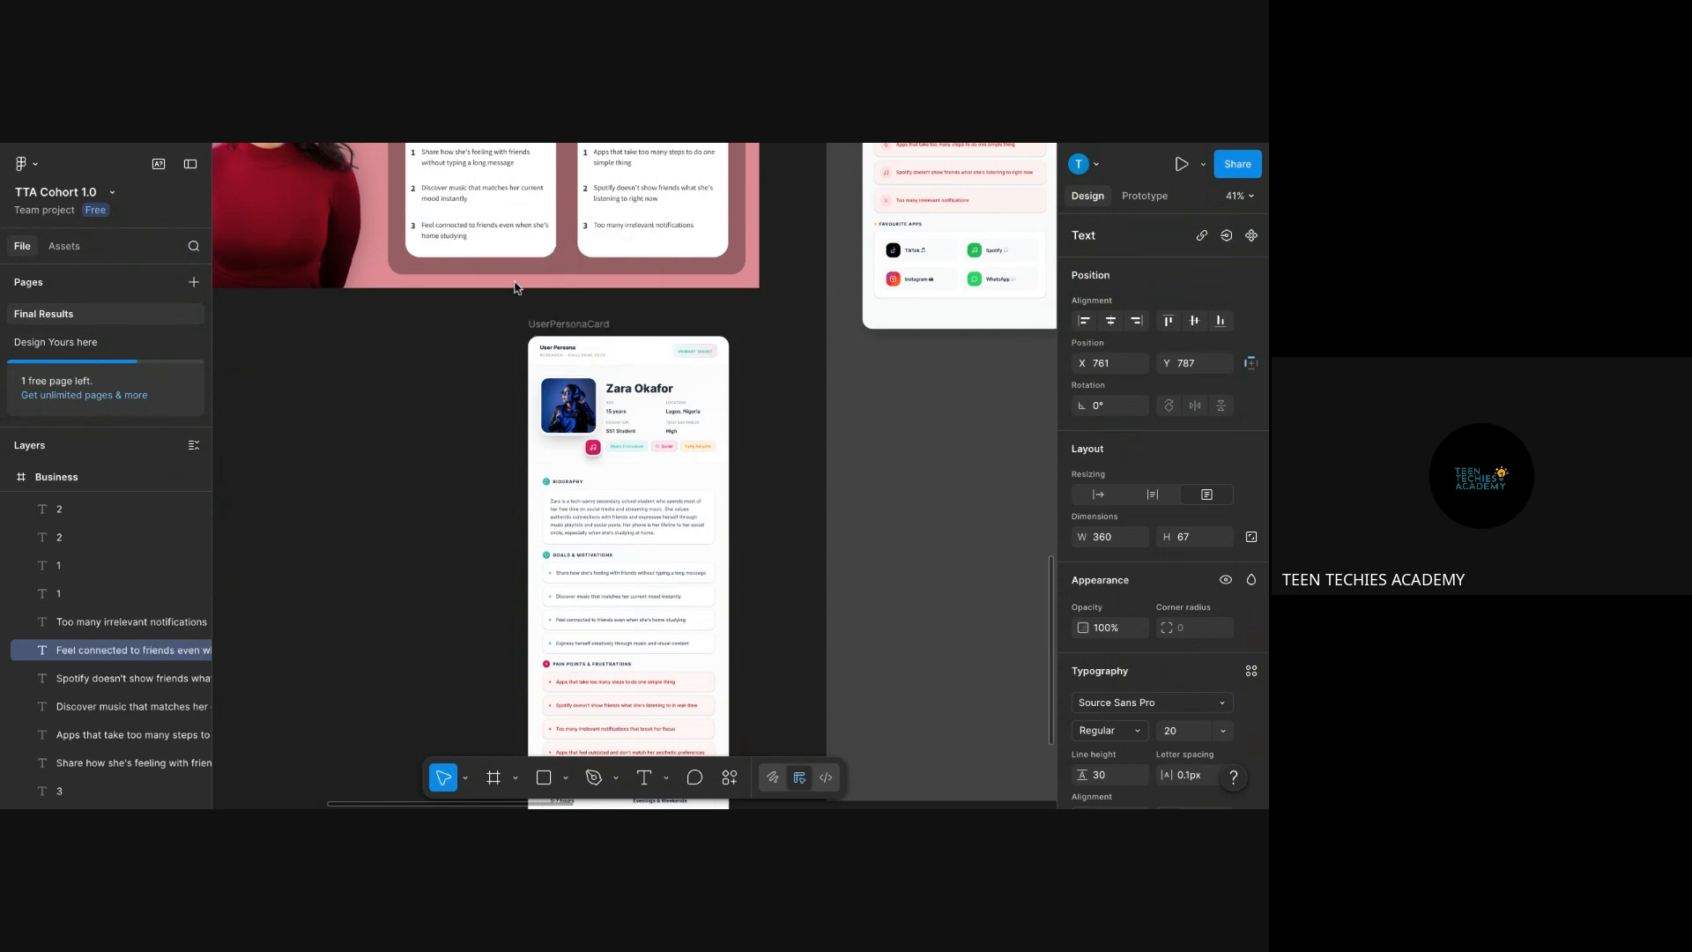
- Try pasting the copied goal with its original formatting over the third "What likes the most" item, and undo the paste
{"action": "scroll", "coordinate": [665, 505], "scroll_direction": "down", "scroll_amount": 5}
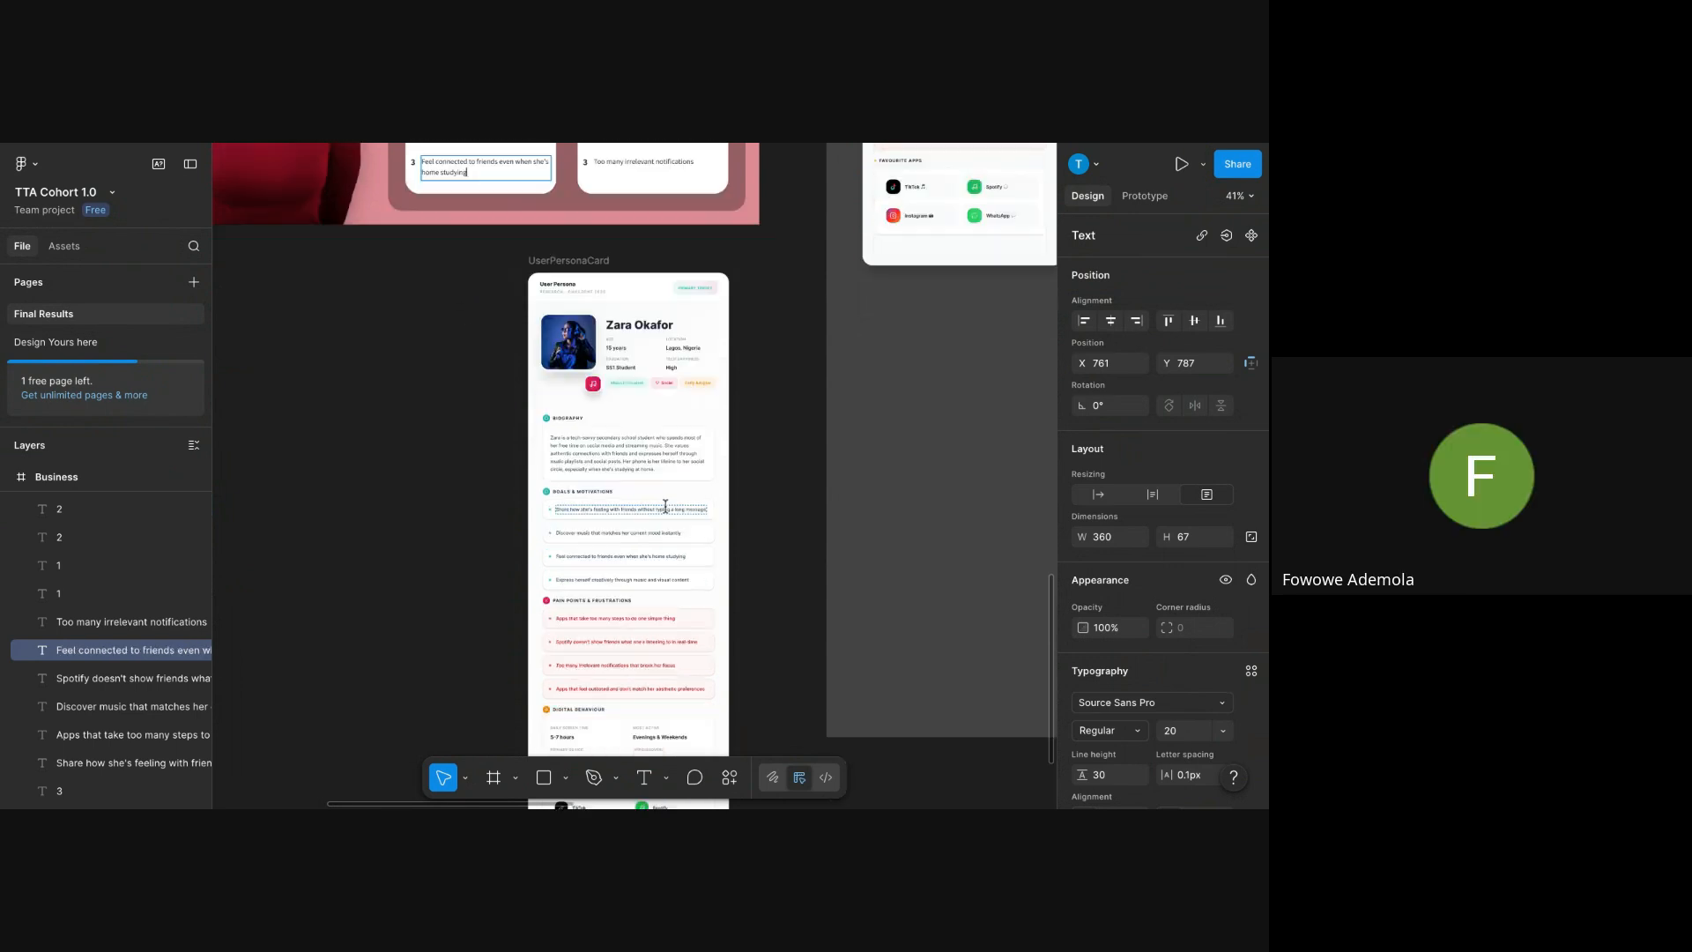
{"action": "scroll", "coordinate": [665, 506], "scroll_direction": "up", "scroll_amount": 10}
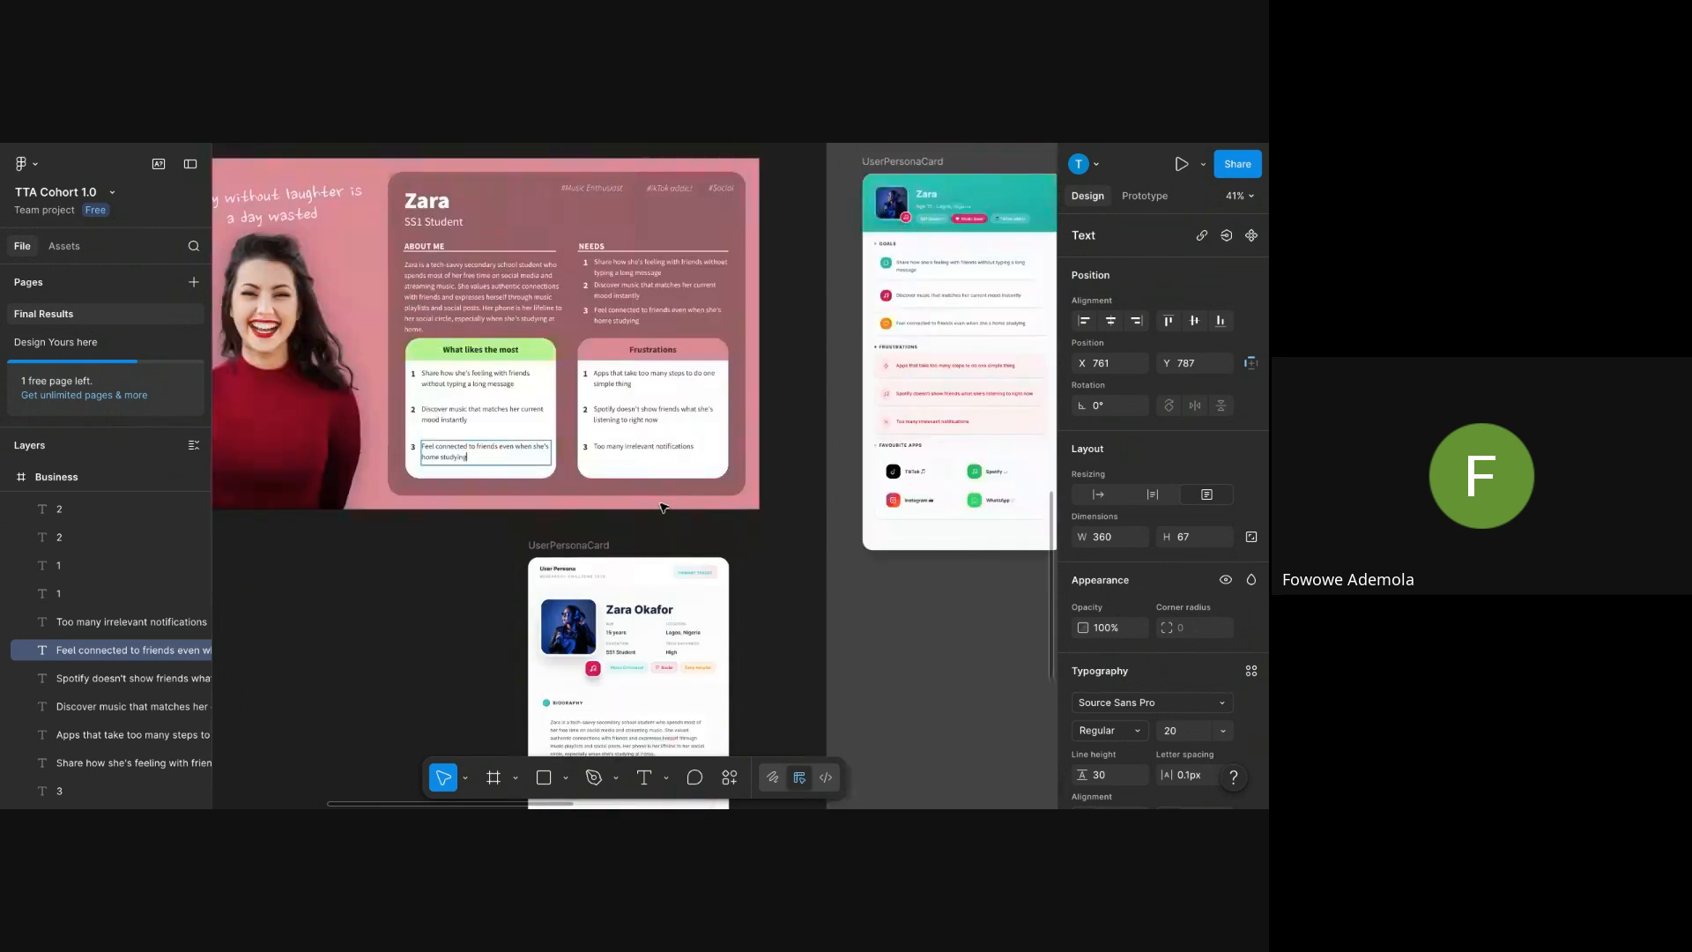
{"action": "scroll", "coordinate": [589, 553], "scroll_direction": "down", "scroll_amount": 4}
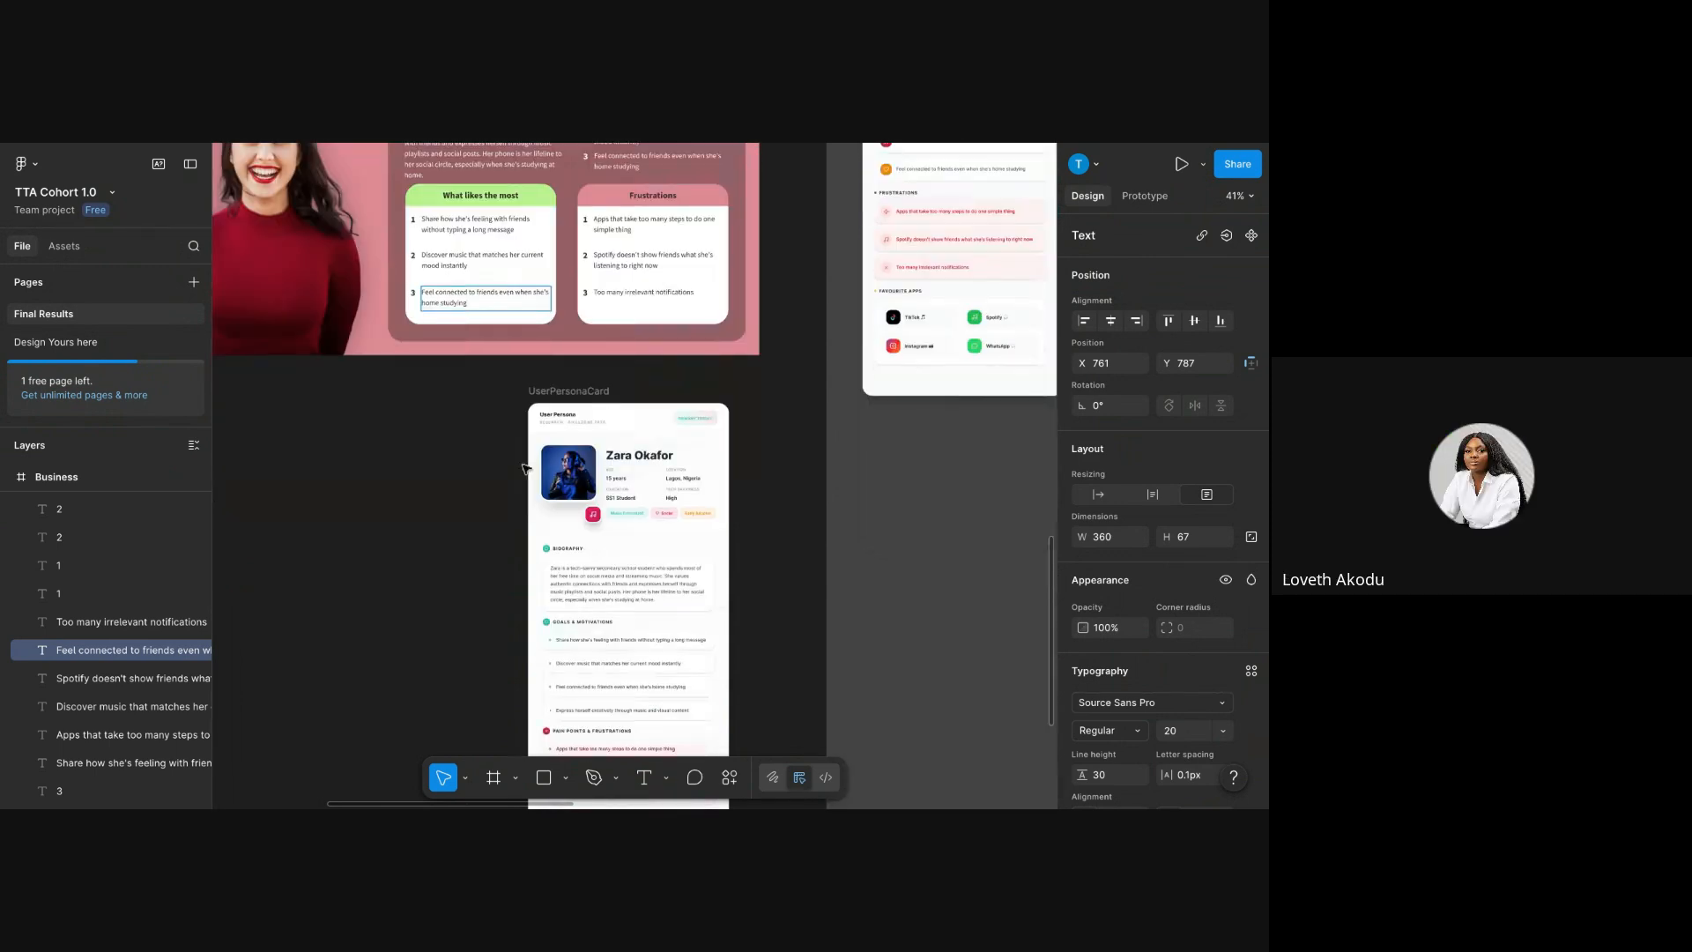
{"action": "triple_click", "coordinate": [455, 291]}
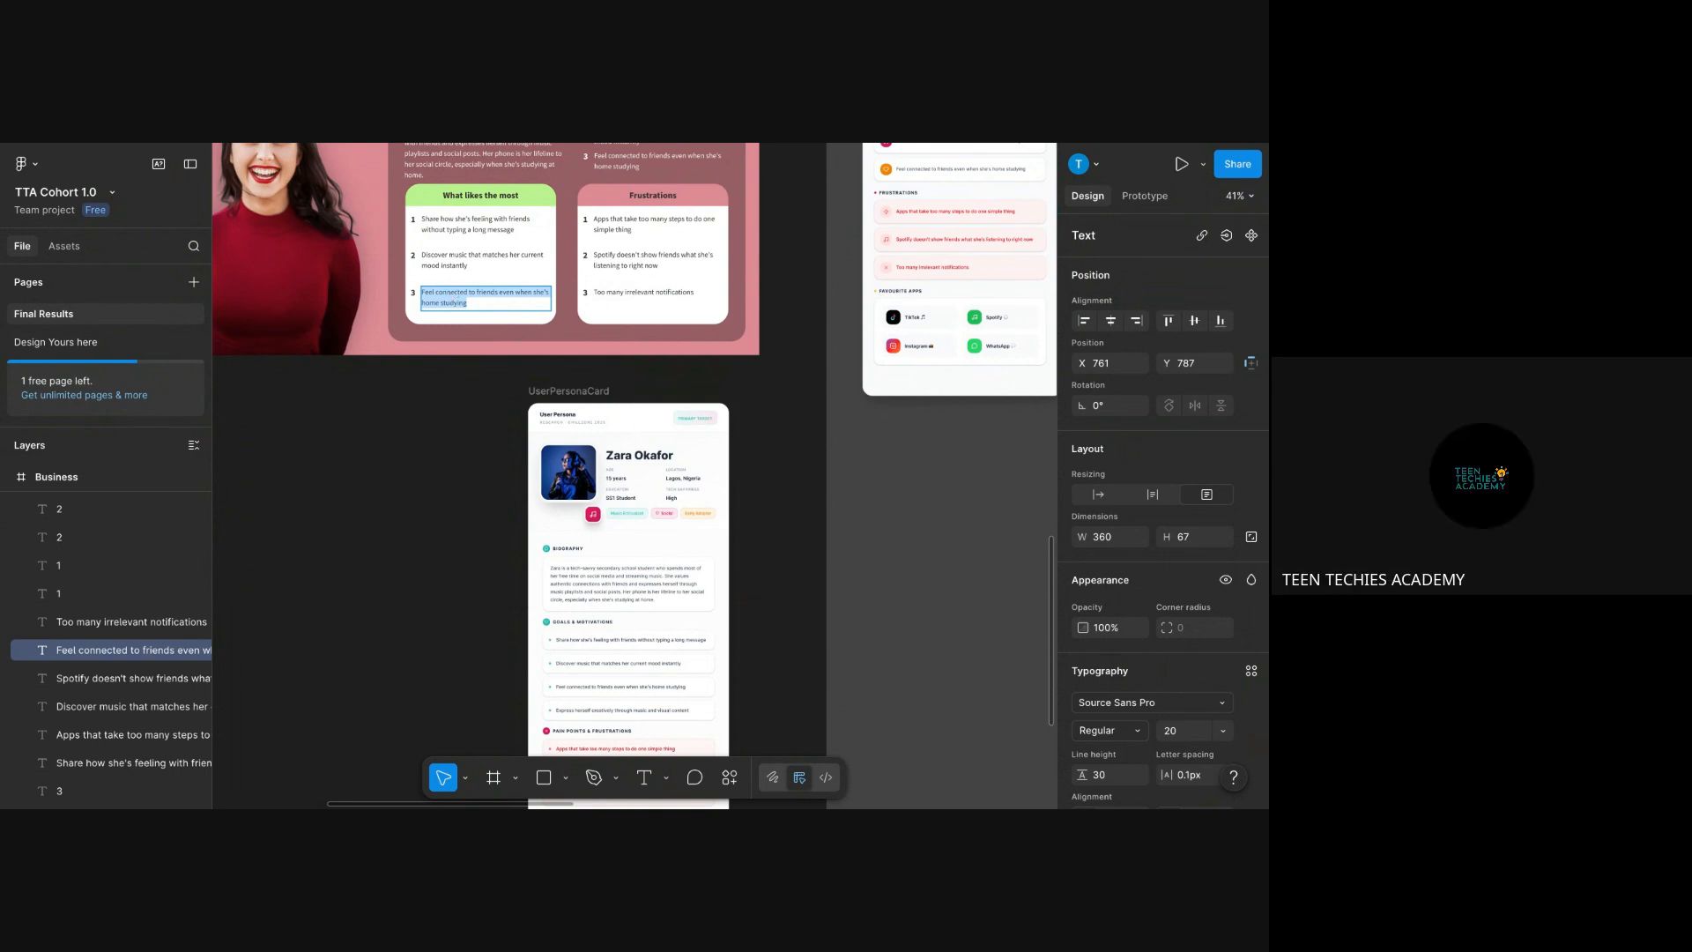
{"action": "key", "text": "ctrl+v"}
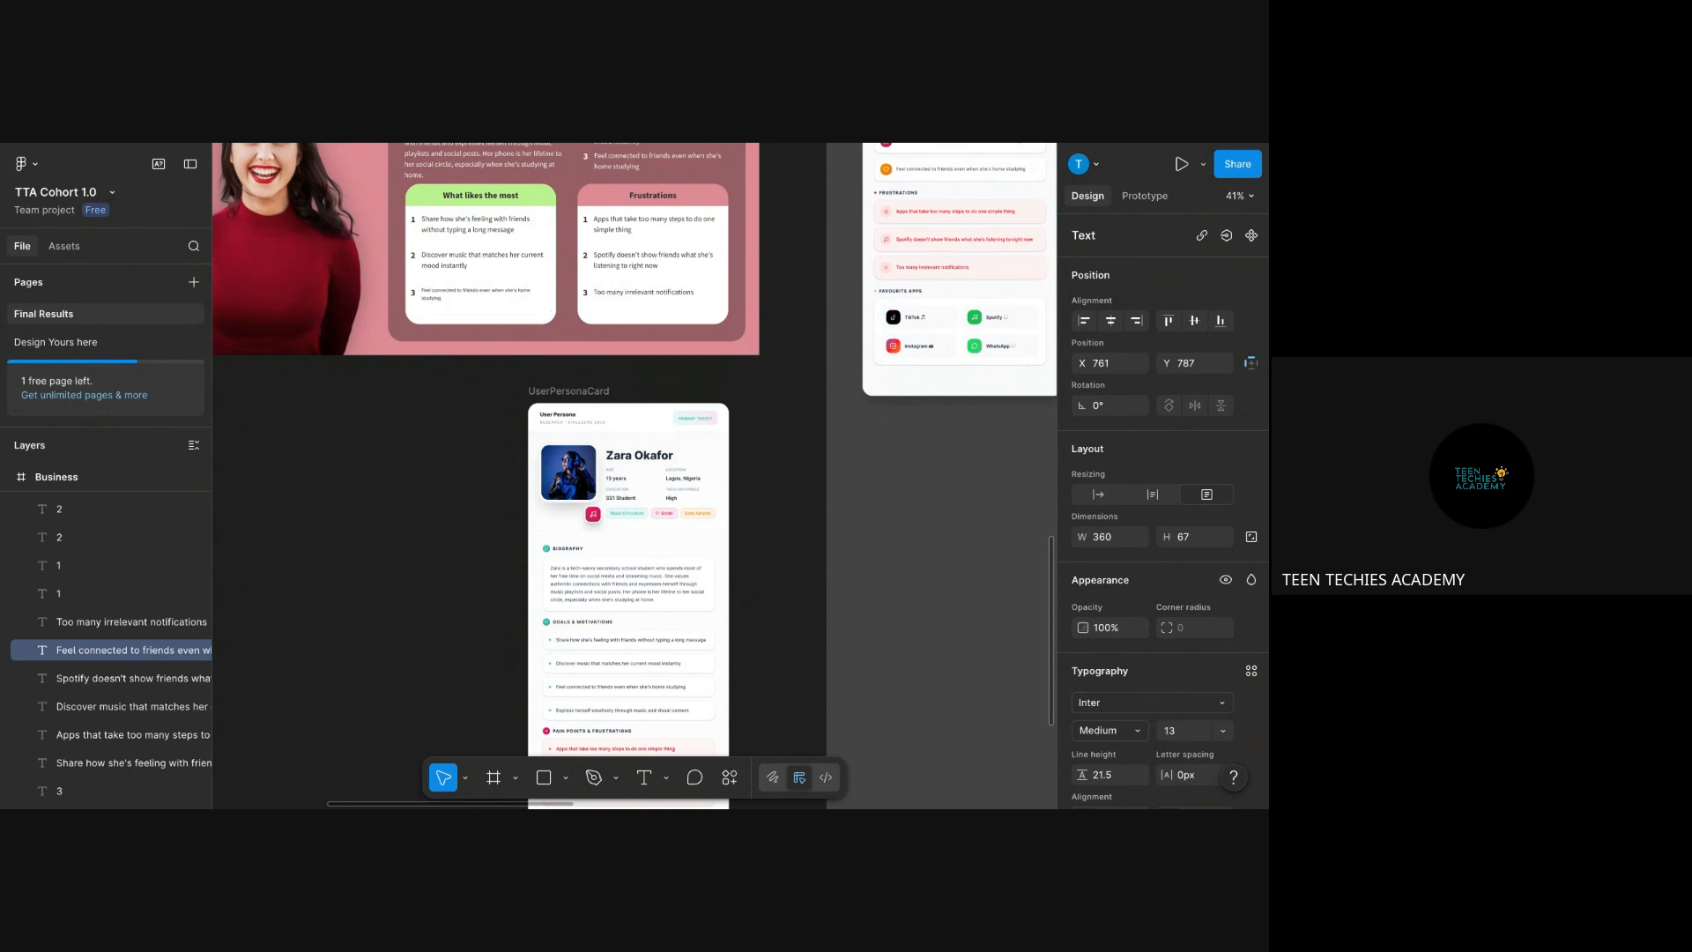
{"action": "key", "text": "ctrl+z"}
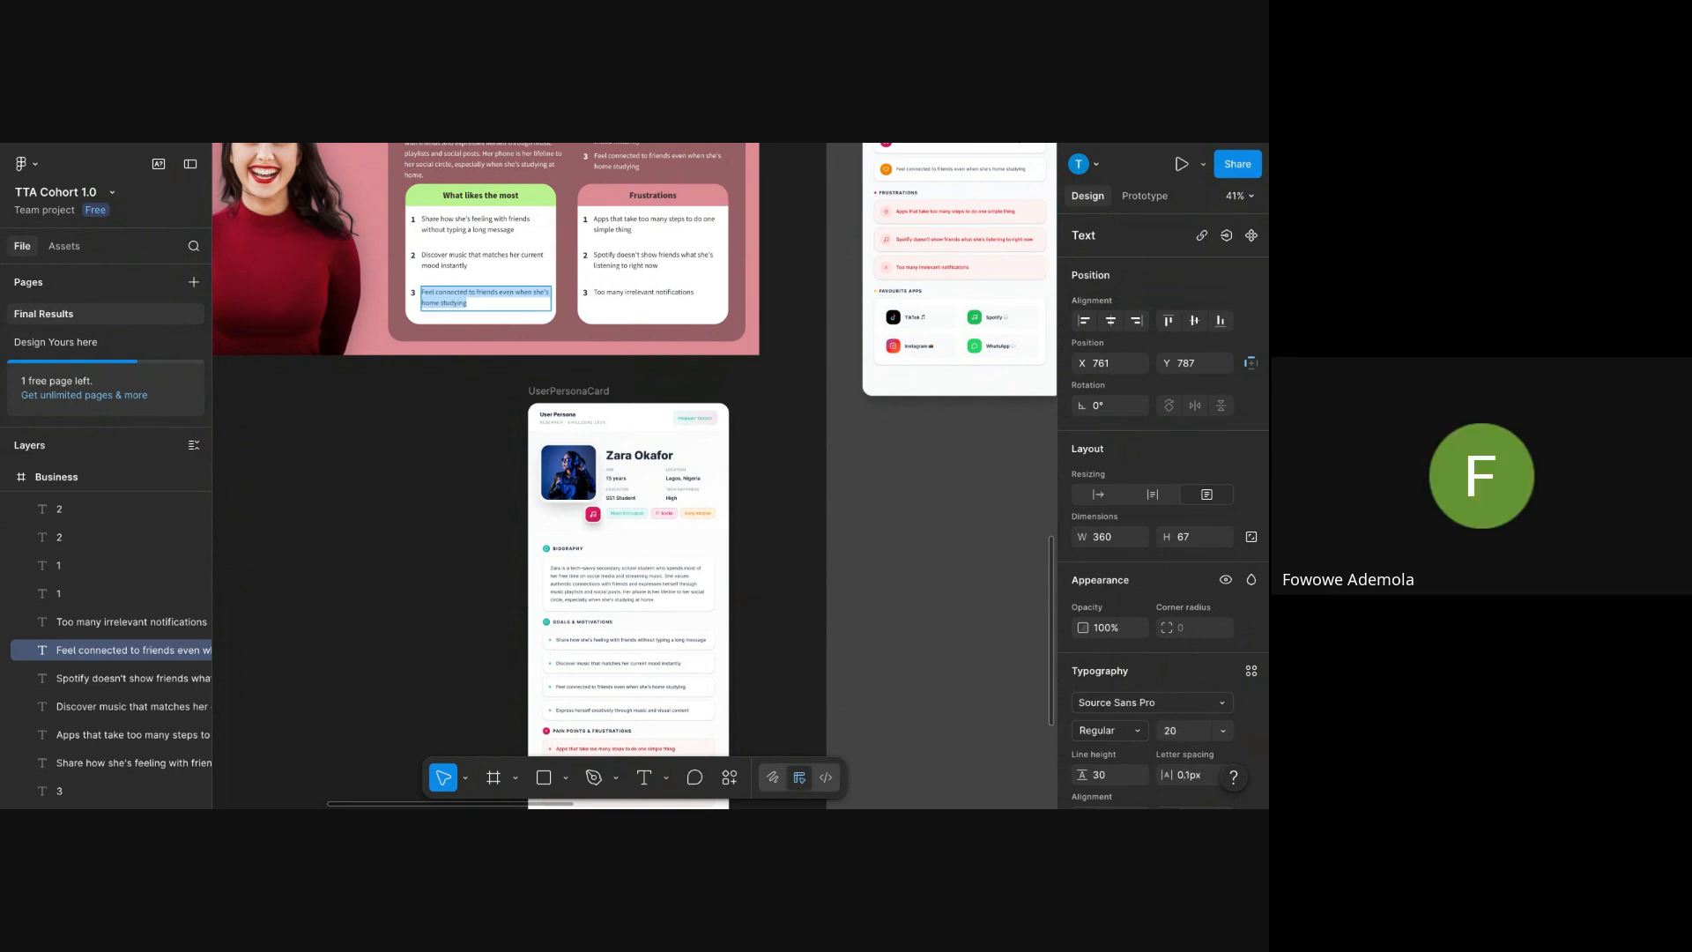
{"action": "key", "text": "Escape"}
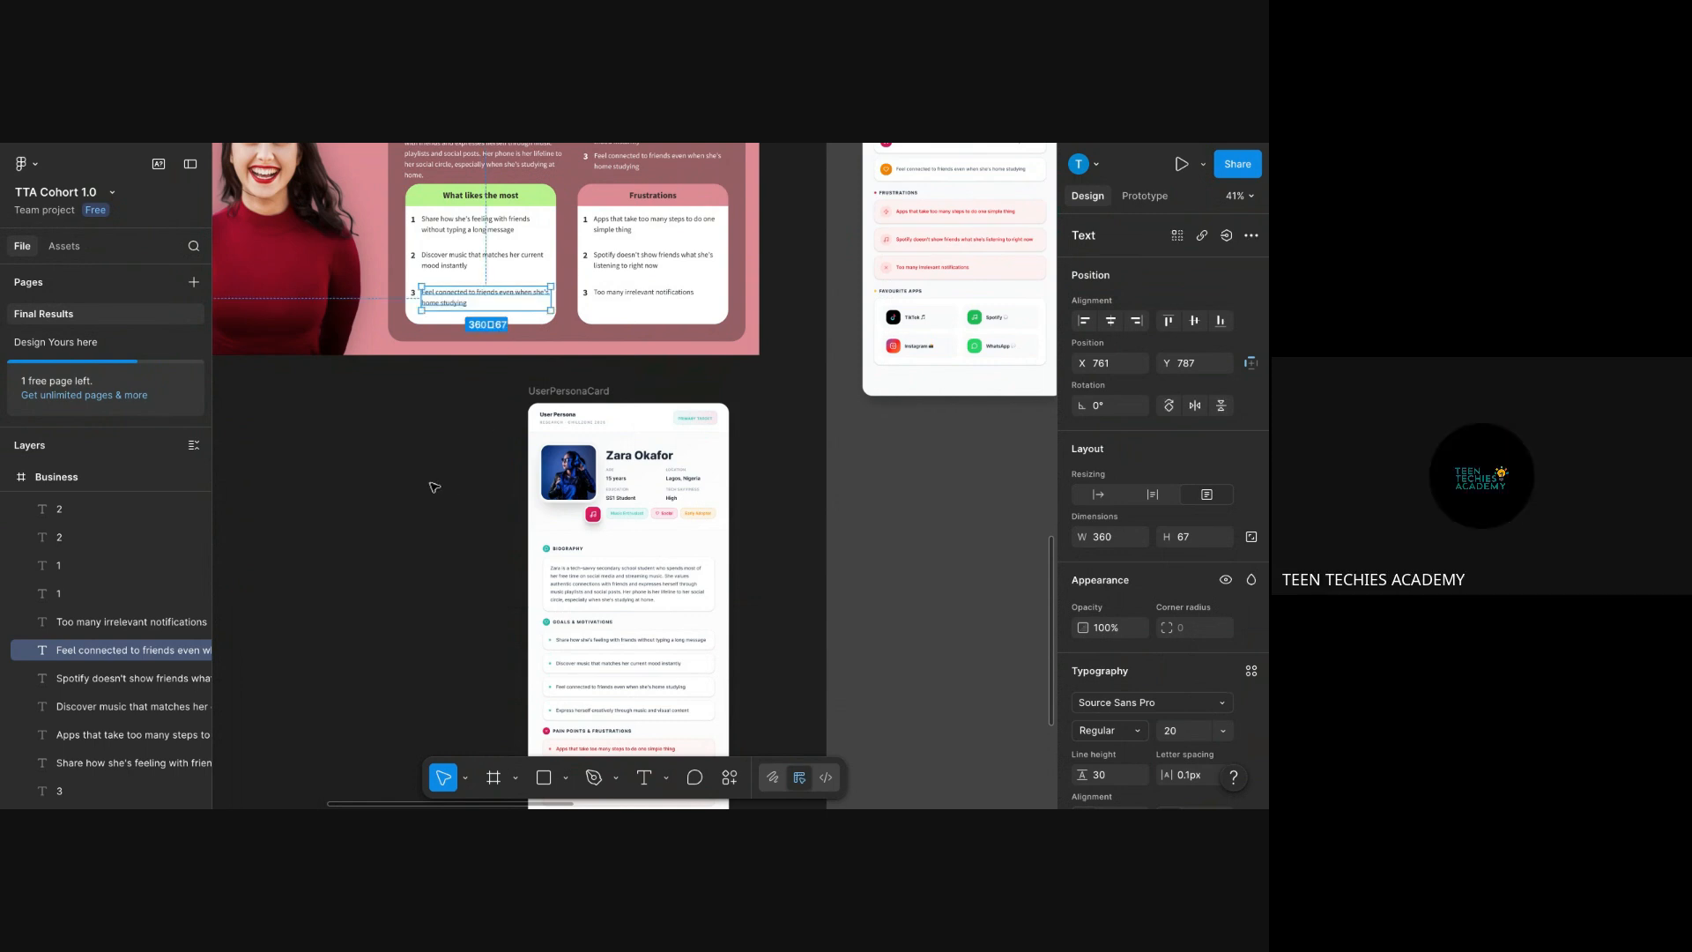
{"action": "scroll", "coordinate": [592, 641], "scroll_direction": "down", "scroll_amount": 3}
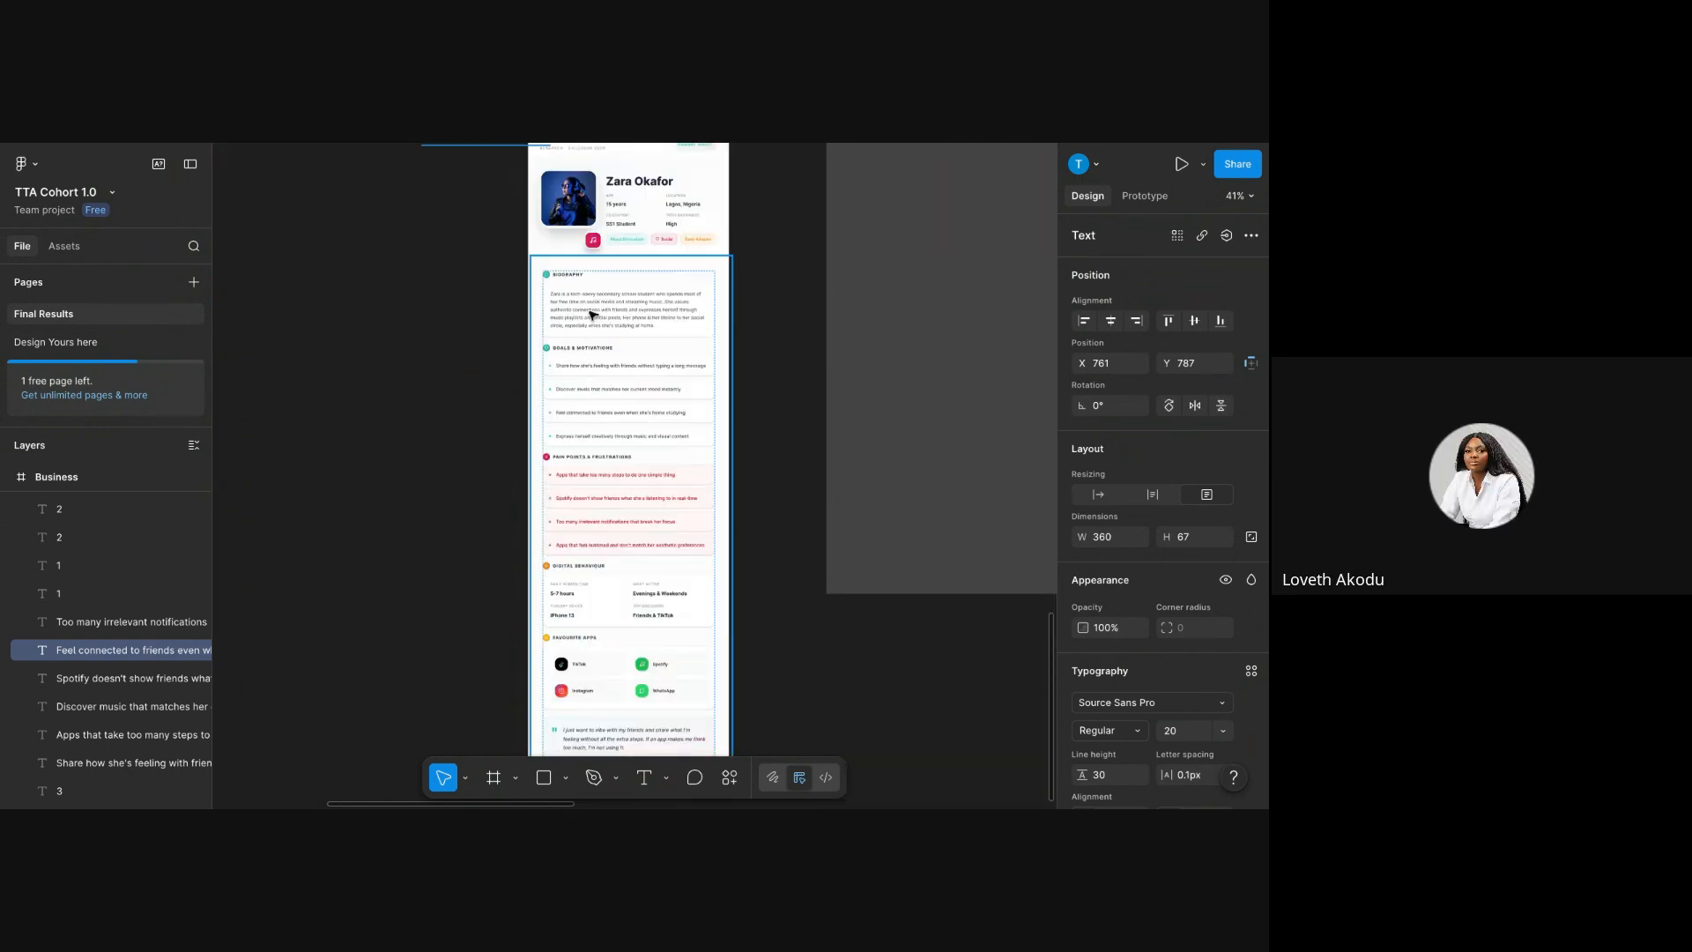
{"action": "left_click", "coordinate": [597, 373]}
{"action": "double_click", "coordinate": [597, 373]}
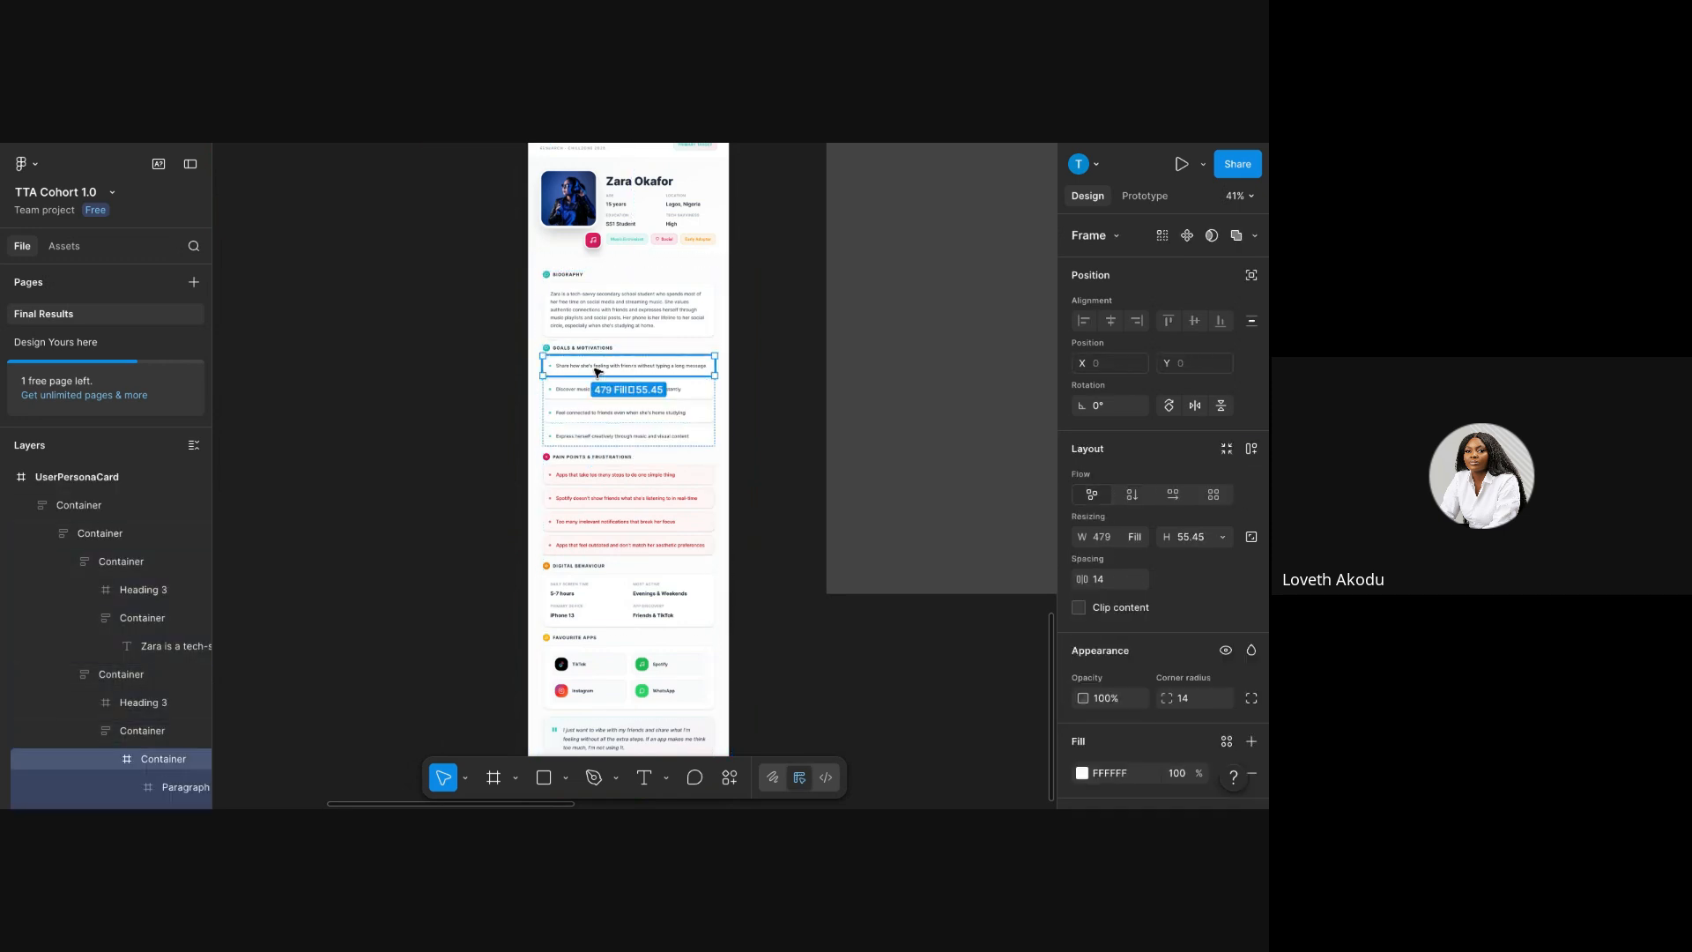
{"action": "double_click", "coordinate": [590, 369]}
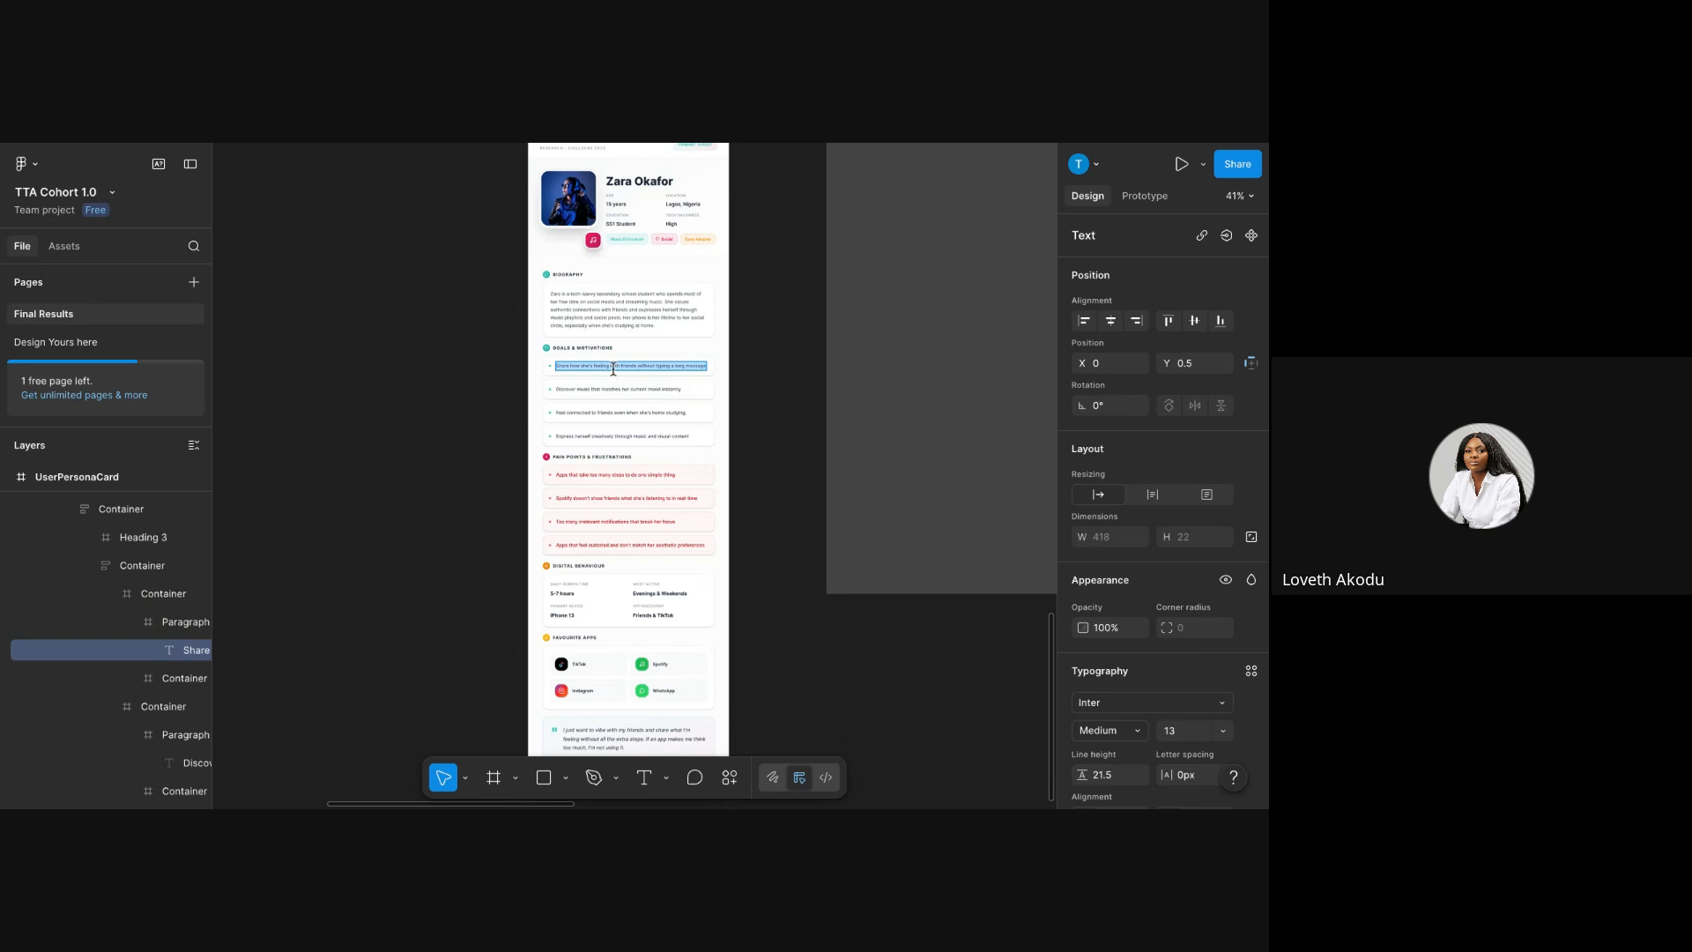
{"action": "right_click", "coordinate": [613, 369]}
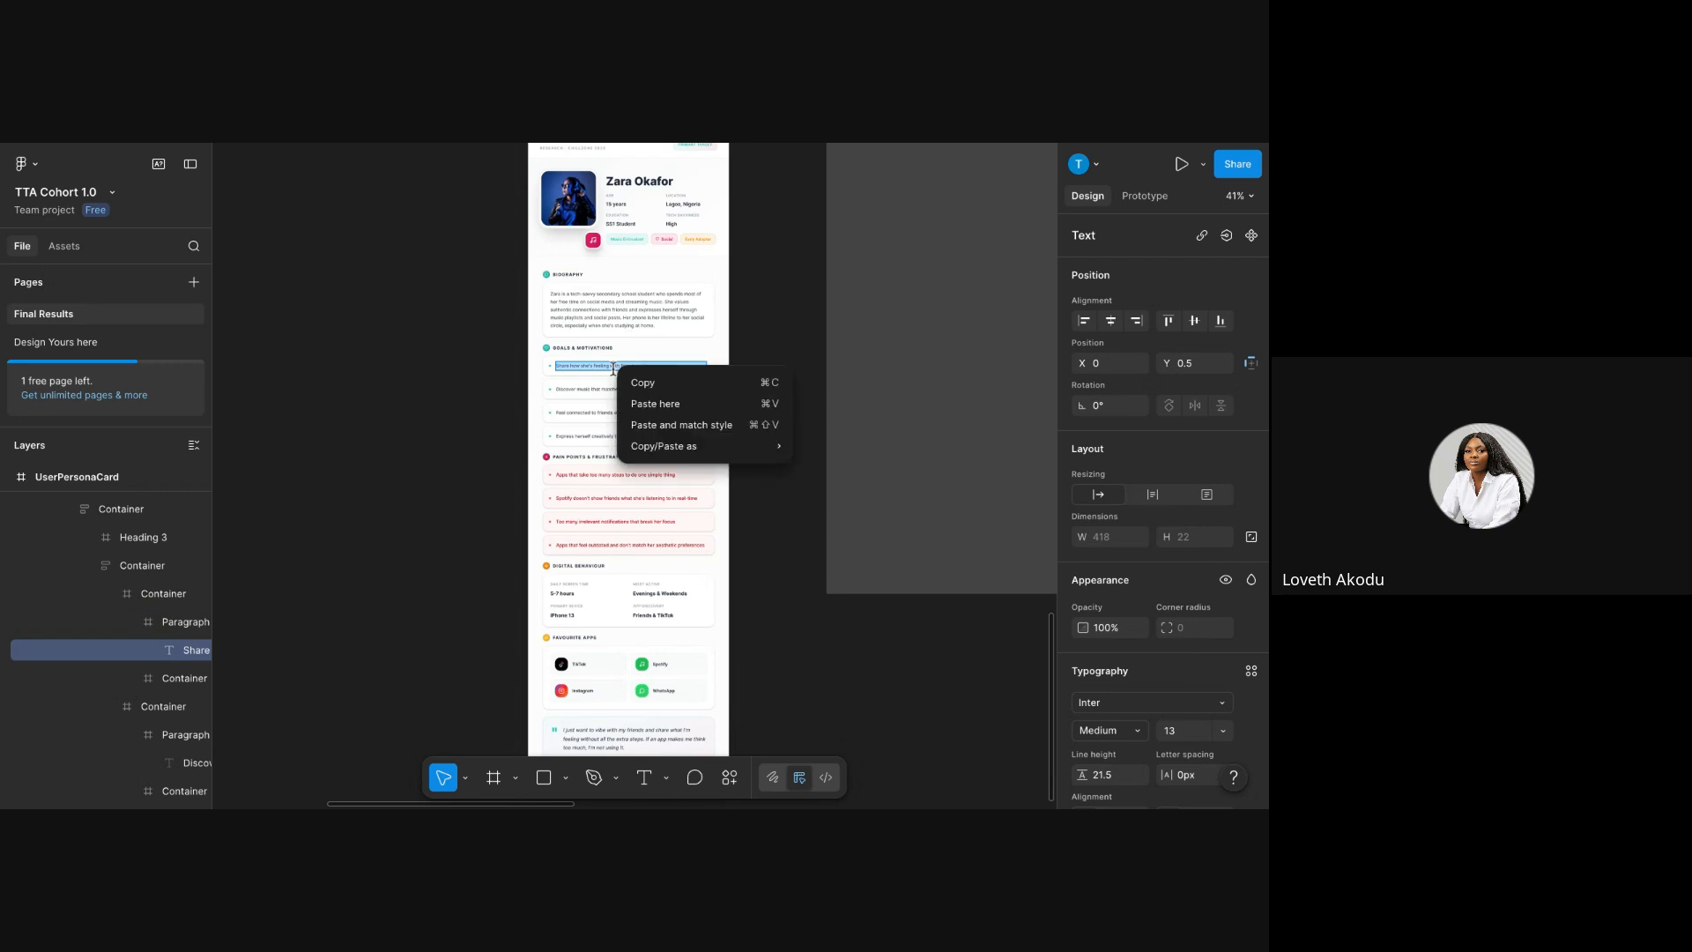
{"action": "left_click", "coordinate": [657, 382]}
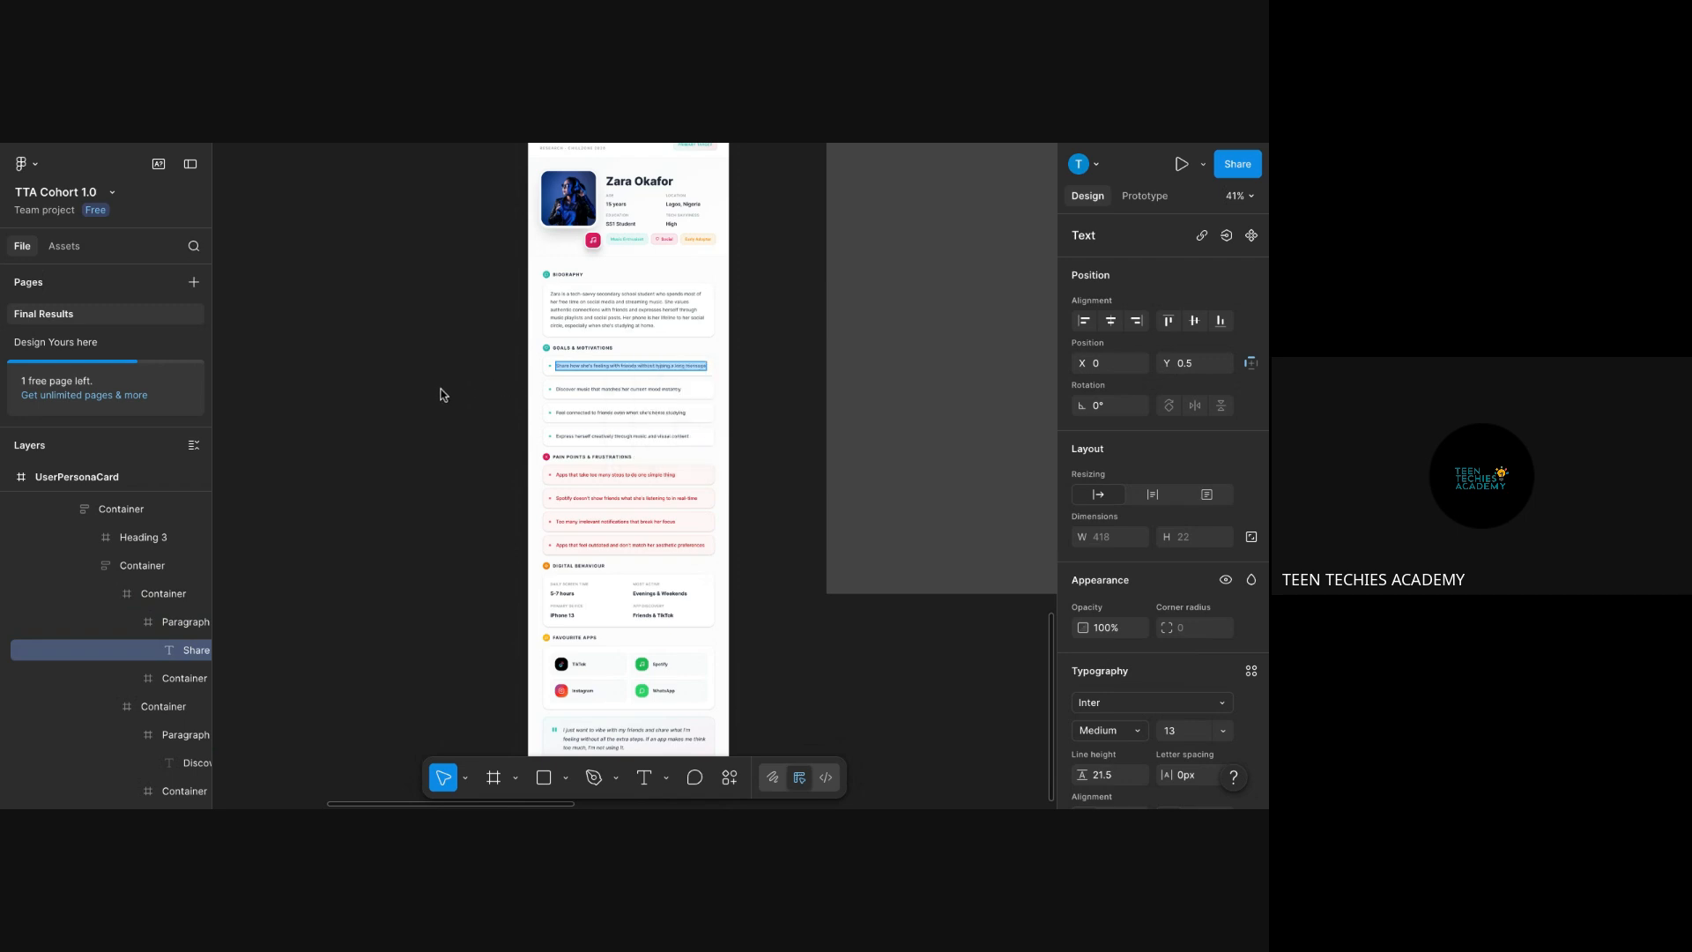
{"action": "scroll", "coordinate": [445, 392], "scroll_direction": "up", "scroll_amount": 5}
{"action": "double_click", "coordinate": [448, 368]}
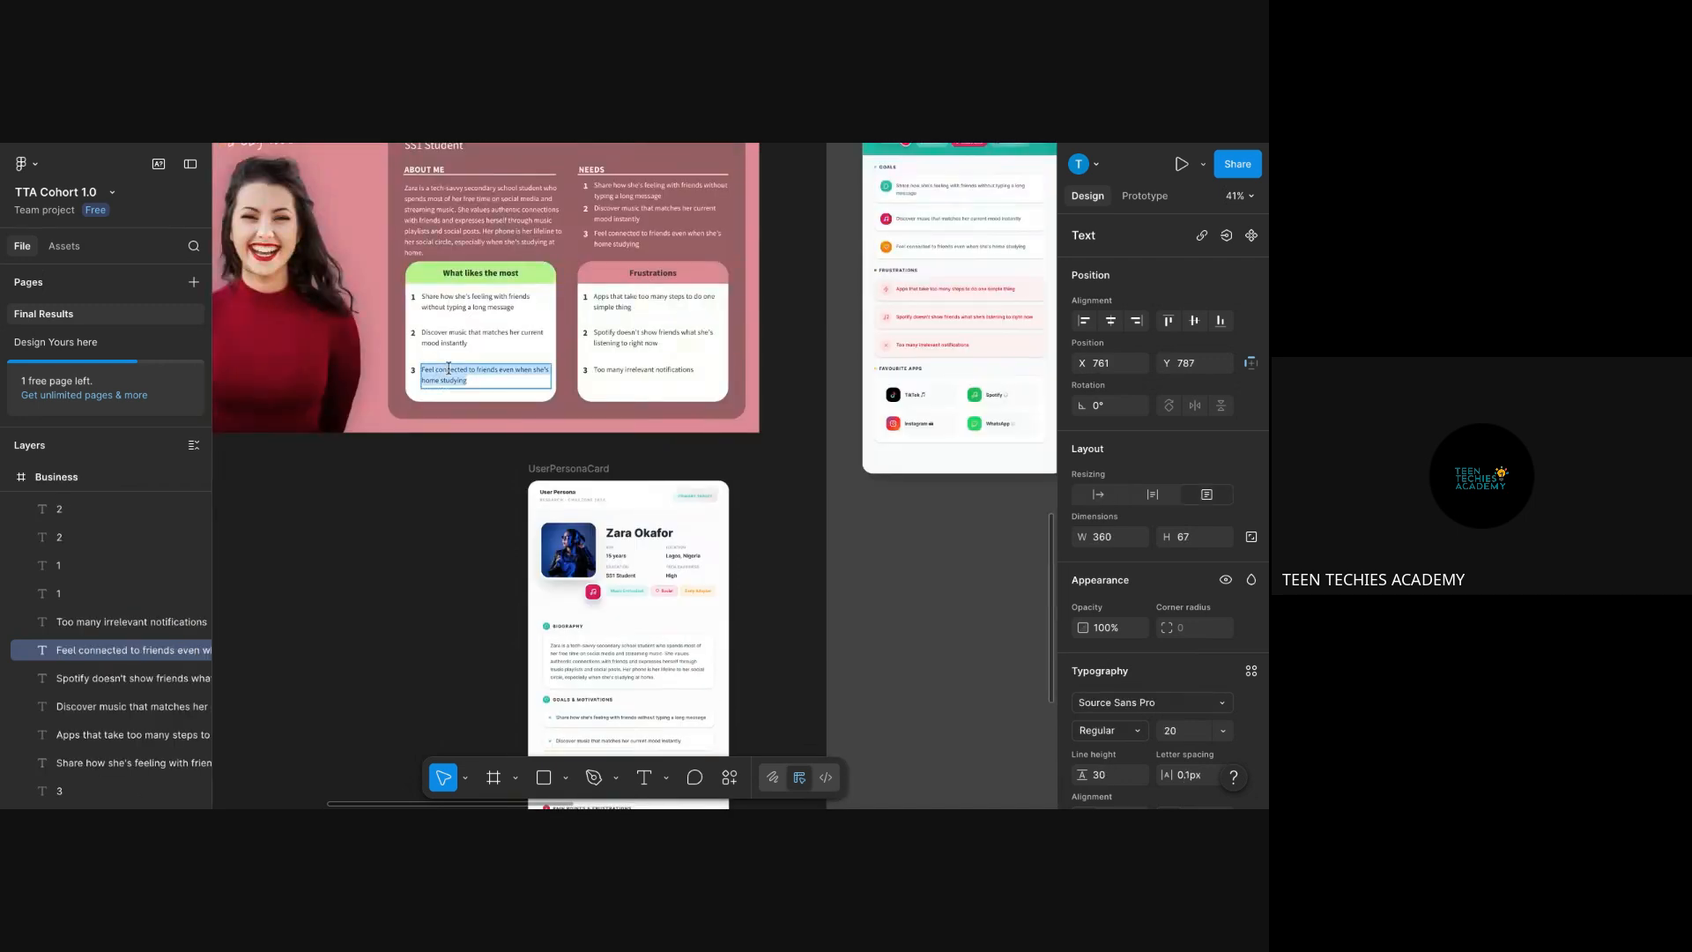
{"action": "right_click", "coordinate": [449, 369]}
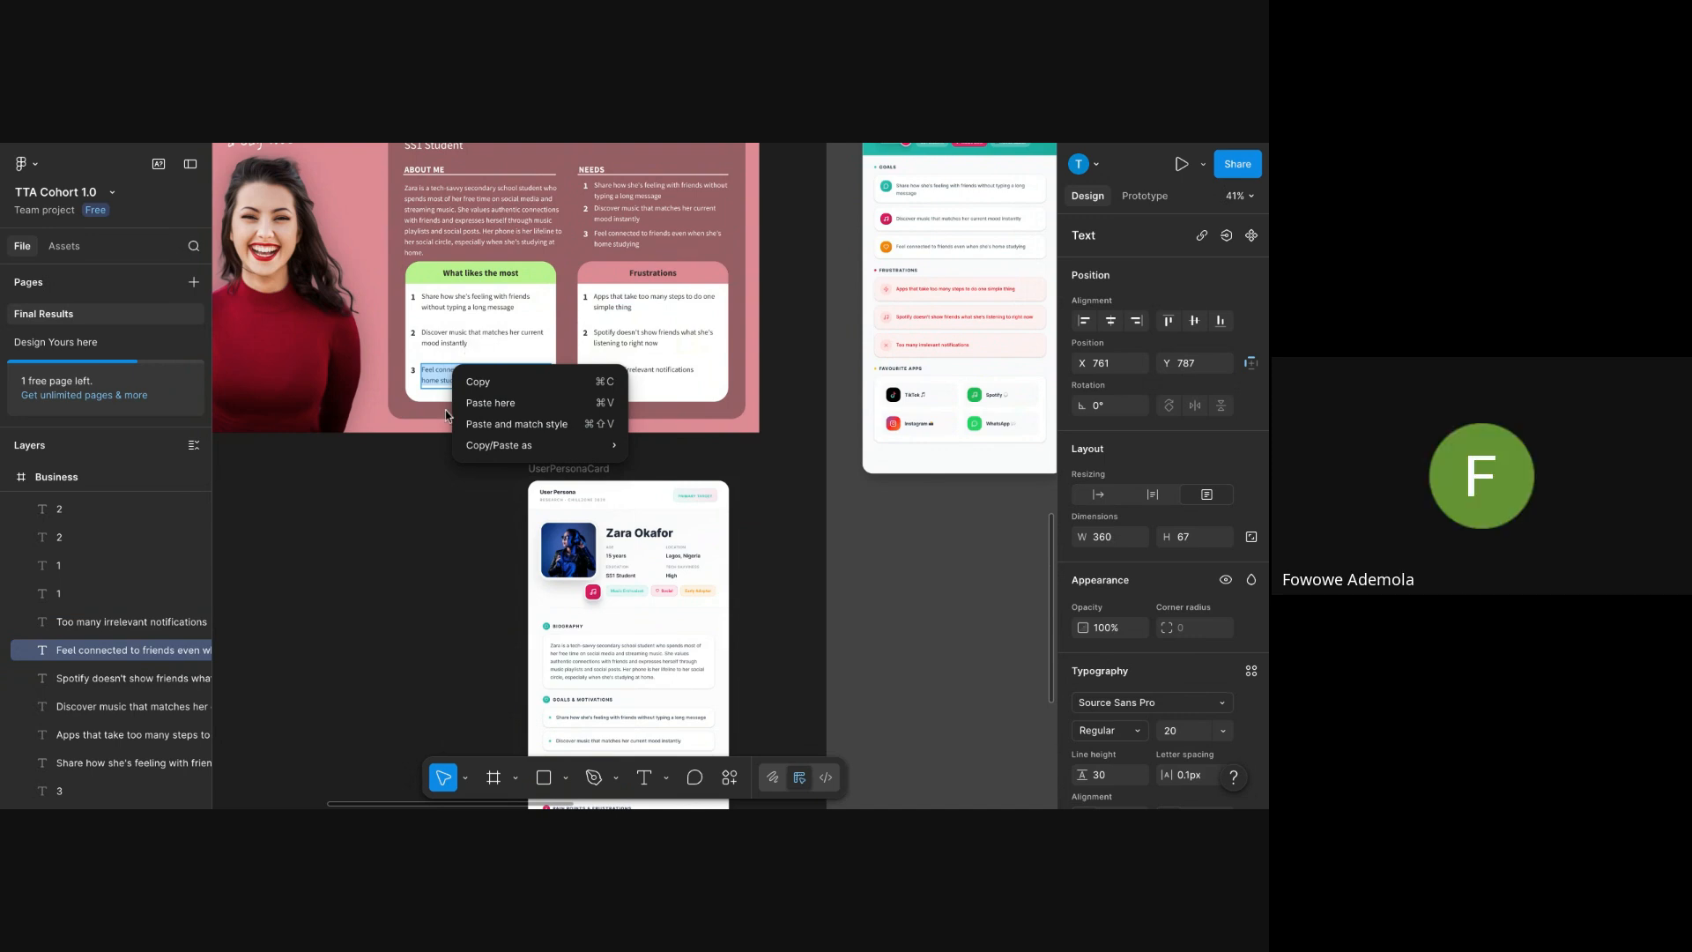
{"action": "left_click", "coordinate": [472, 579]}
{"action": "left_click", "coordinate": [473, 581]}
{"action": "scroll", "coordinate": [591, 471], "scroll_direction": "down", "scroll_amount": 2}
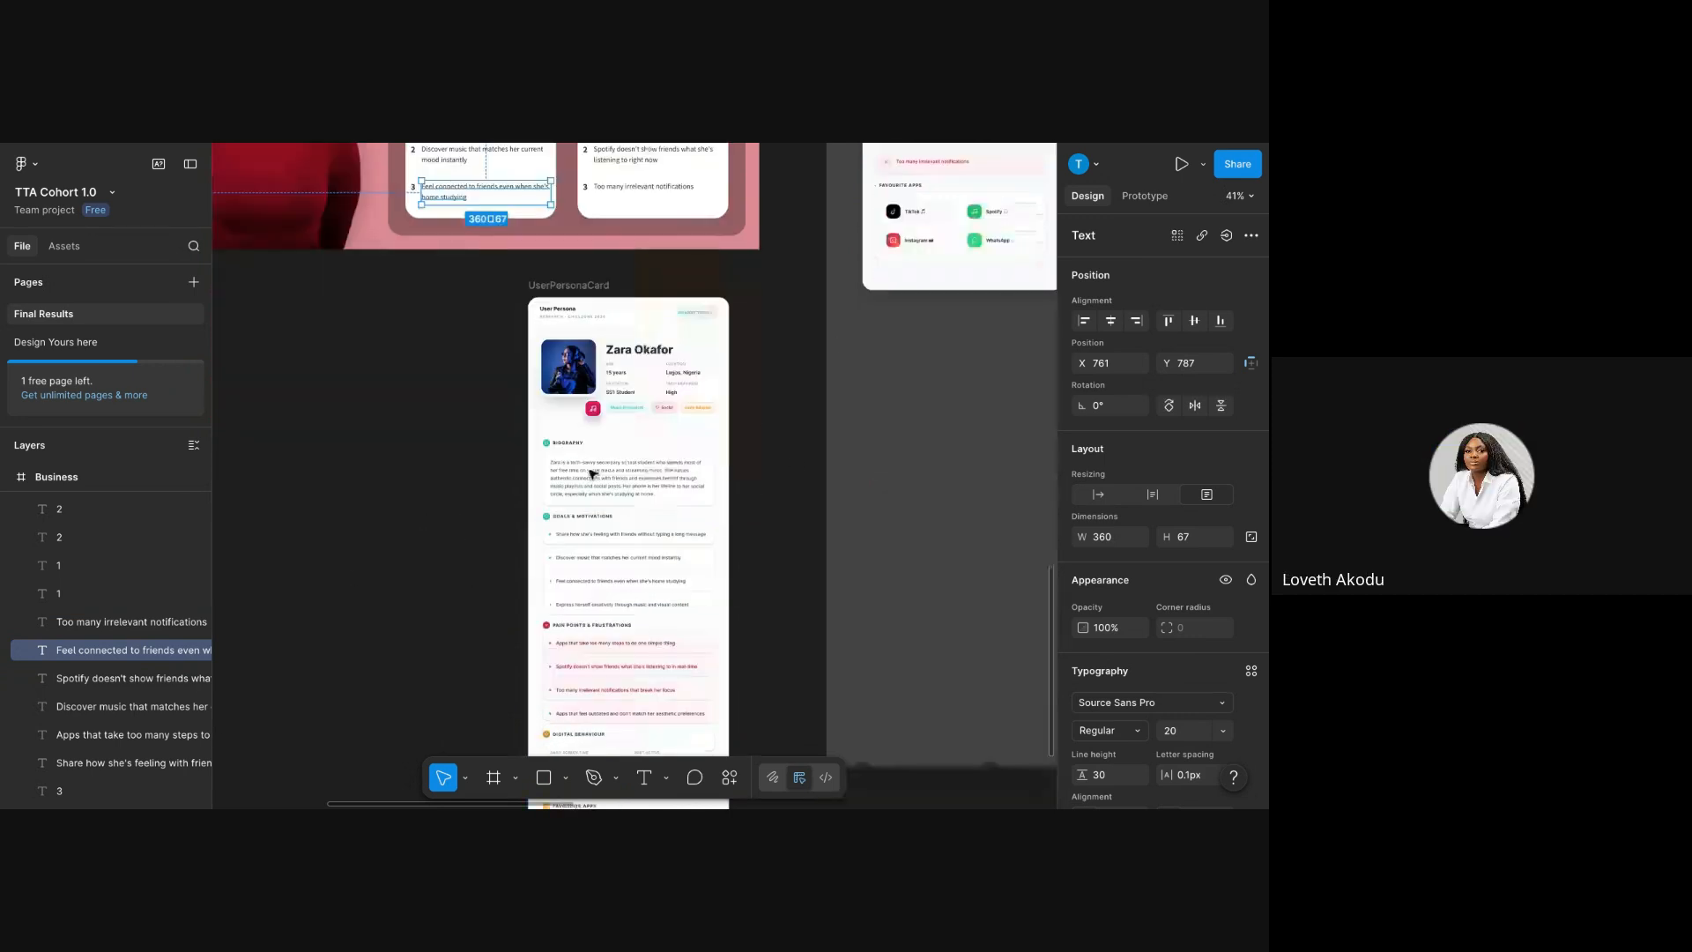
{"action": "scroll", "coordinate": [589, 475], "scroll_direction": "down", "scroll_amount": 2}
{"action": "scroll", "coordinate": [528, 476], "scroll_direction": "up", "scroll_amount": 3}
{"action": "left_click", "coordinate": [510, 476]}
{"action": "scroll", "coordinate": [512, 479], "scroll_direction": "up", "scroll_amount": 4}
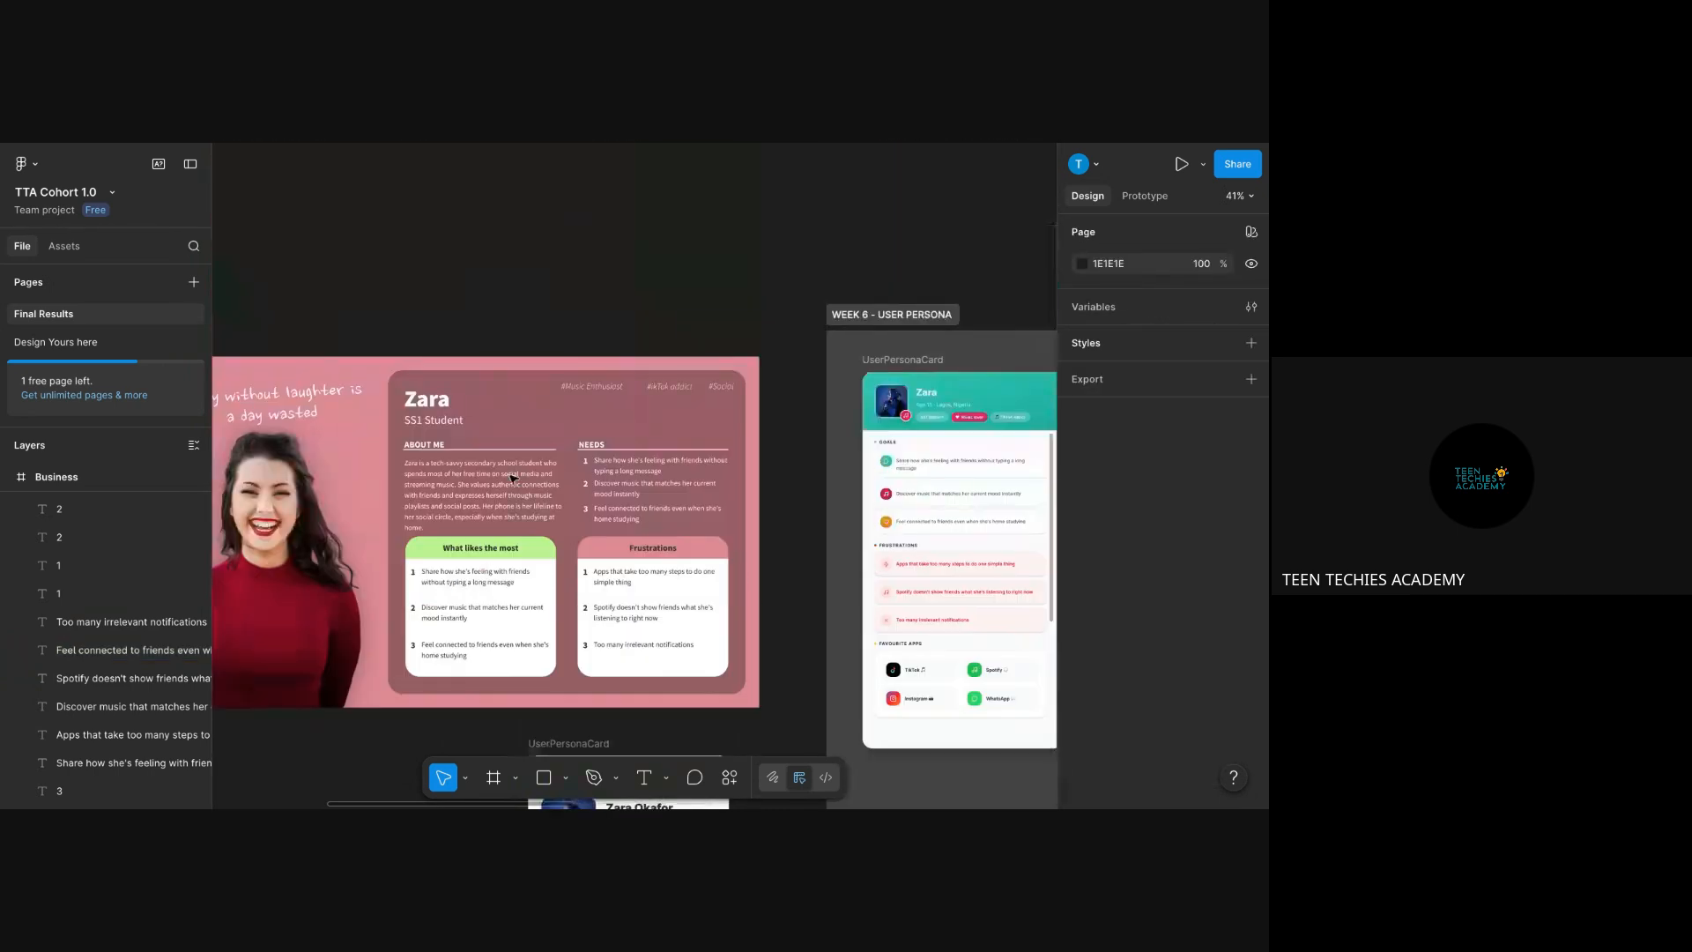
- Duplicate the "#Music Enthusiast" tag just below the original in the Business frame and change the copy's text to "Tiktok"
{"action": "scroll", "coordinate": [512, 478], "scroll_direction": "down", "scroll_amount": 3}
{"action": "scroll", "coordinate": [518, 493], "scroll_direction": "up", "scroll_amount": 1}
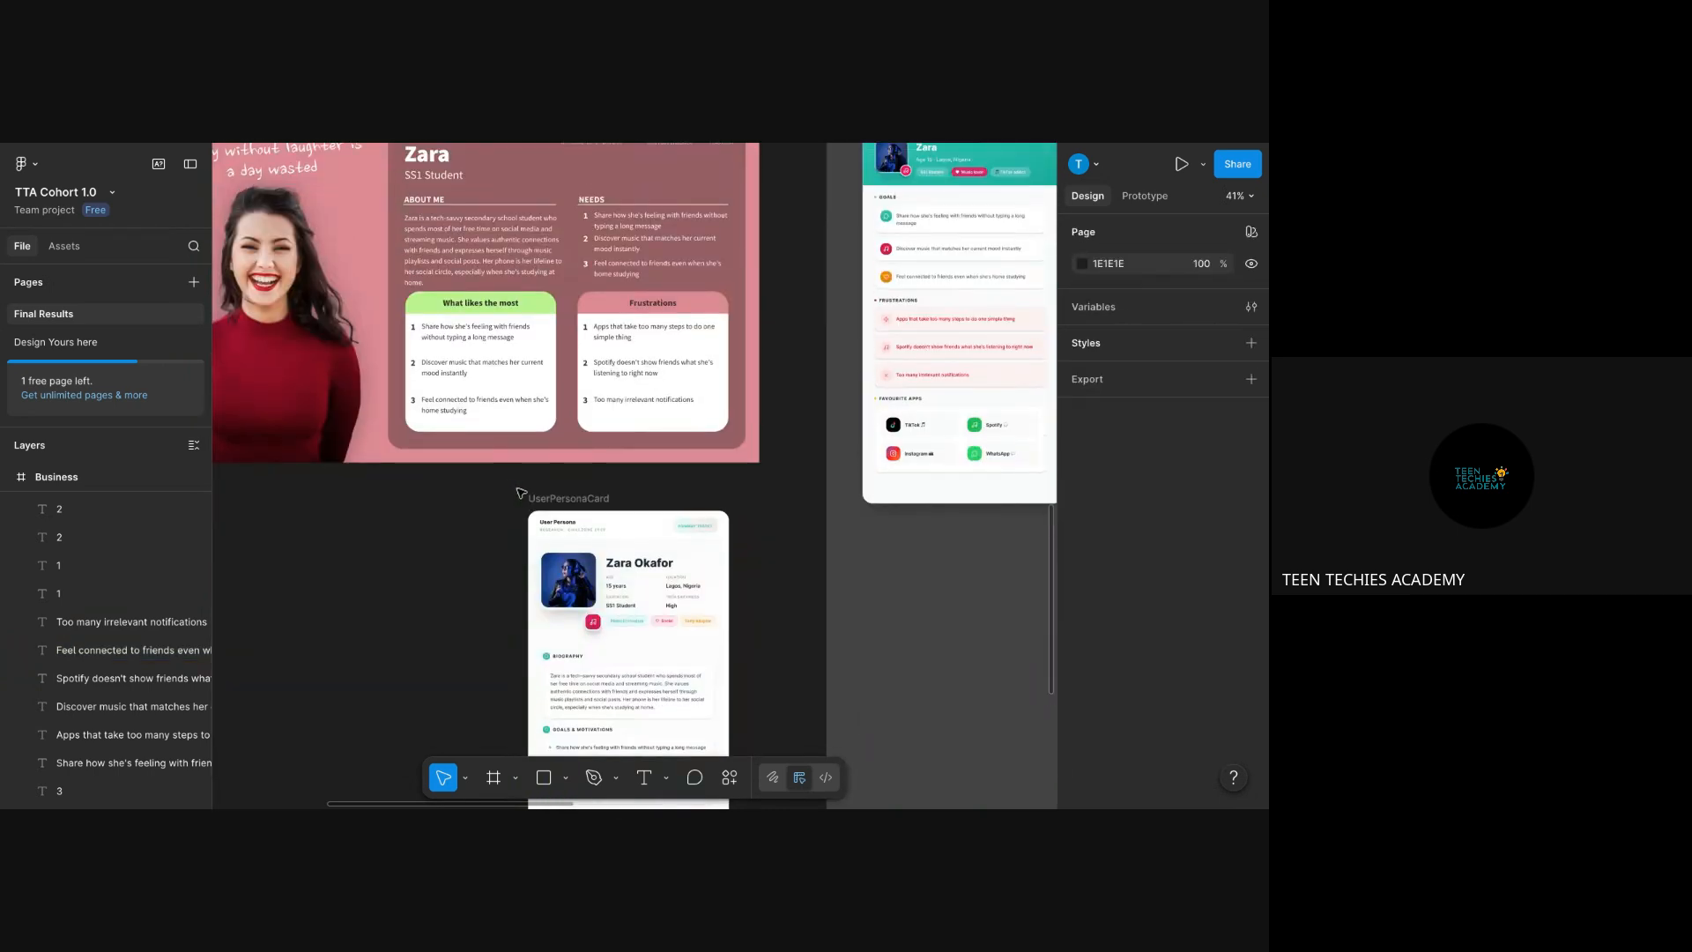
{"action": "scroll", "coordinate": [521, 493], "scroll_direction": "up", "scroll_amount": 2}
{"action": "scroll", "coordinate": [564, 529], "scroll_direction": "down", "scroll_amount": 7}
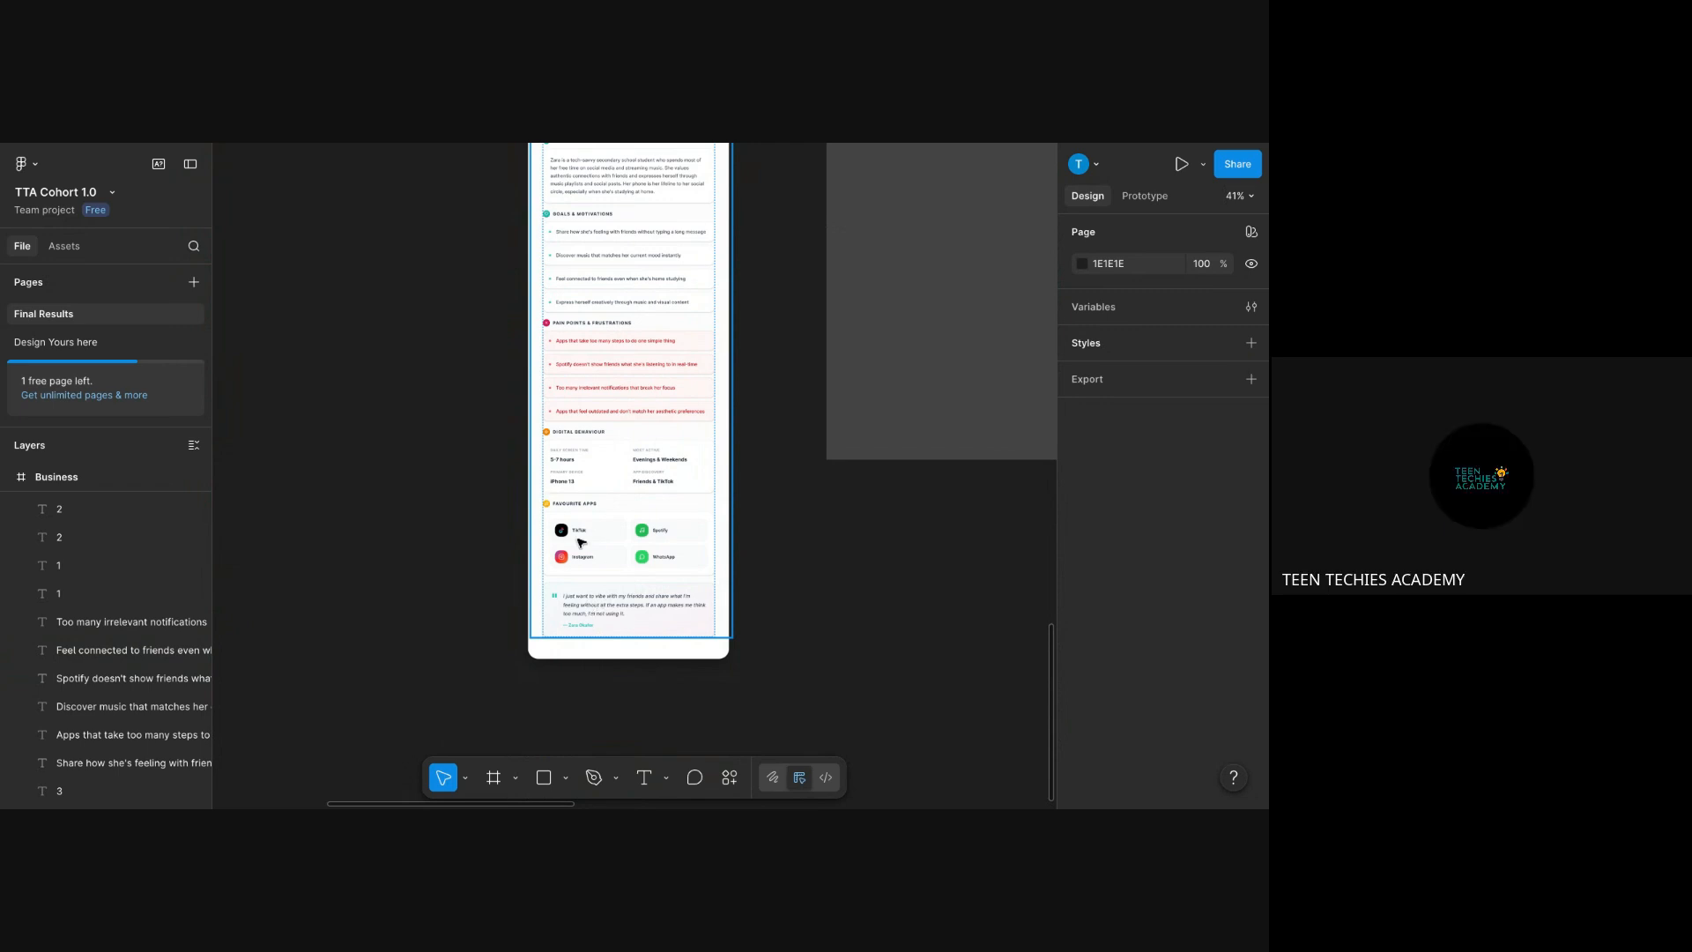
{"action": "scroll", "coordinate": [598, 564], "scroll_direction": "up", "scroll_amount": 10}
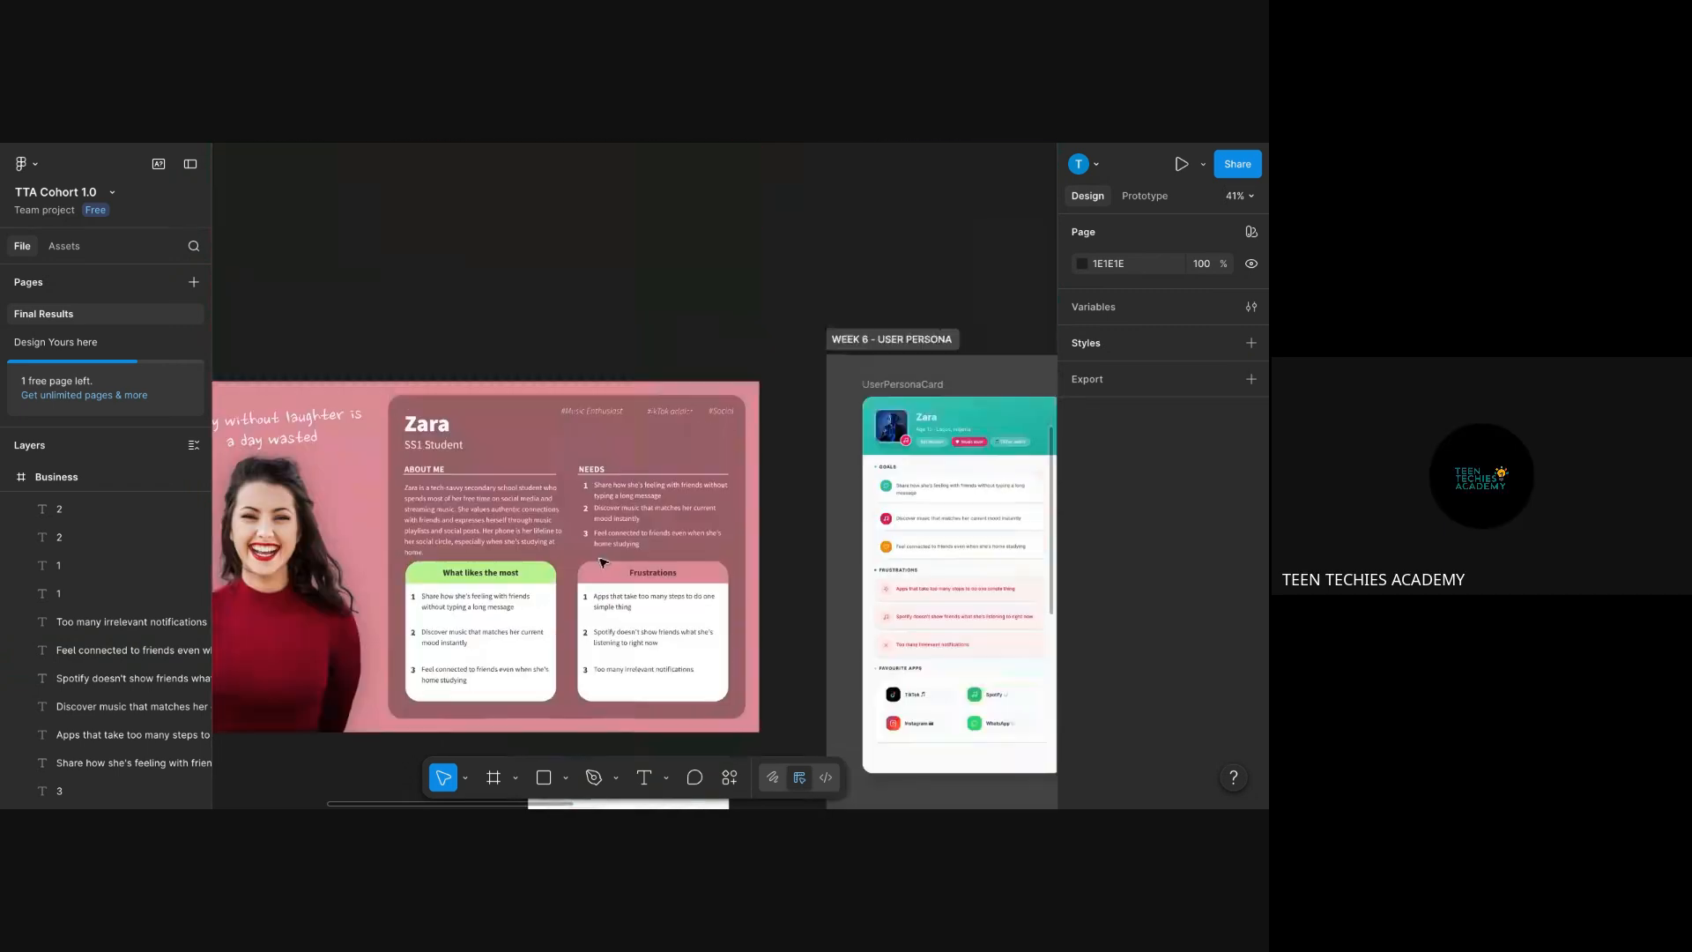
{"action": "left_click", "coordinate": [591, 412]}
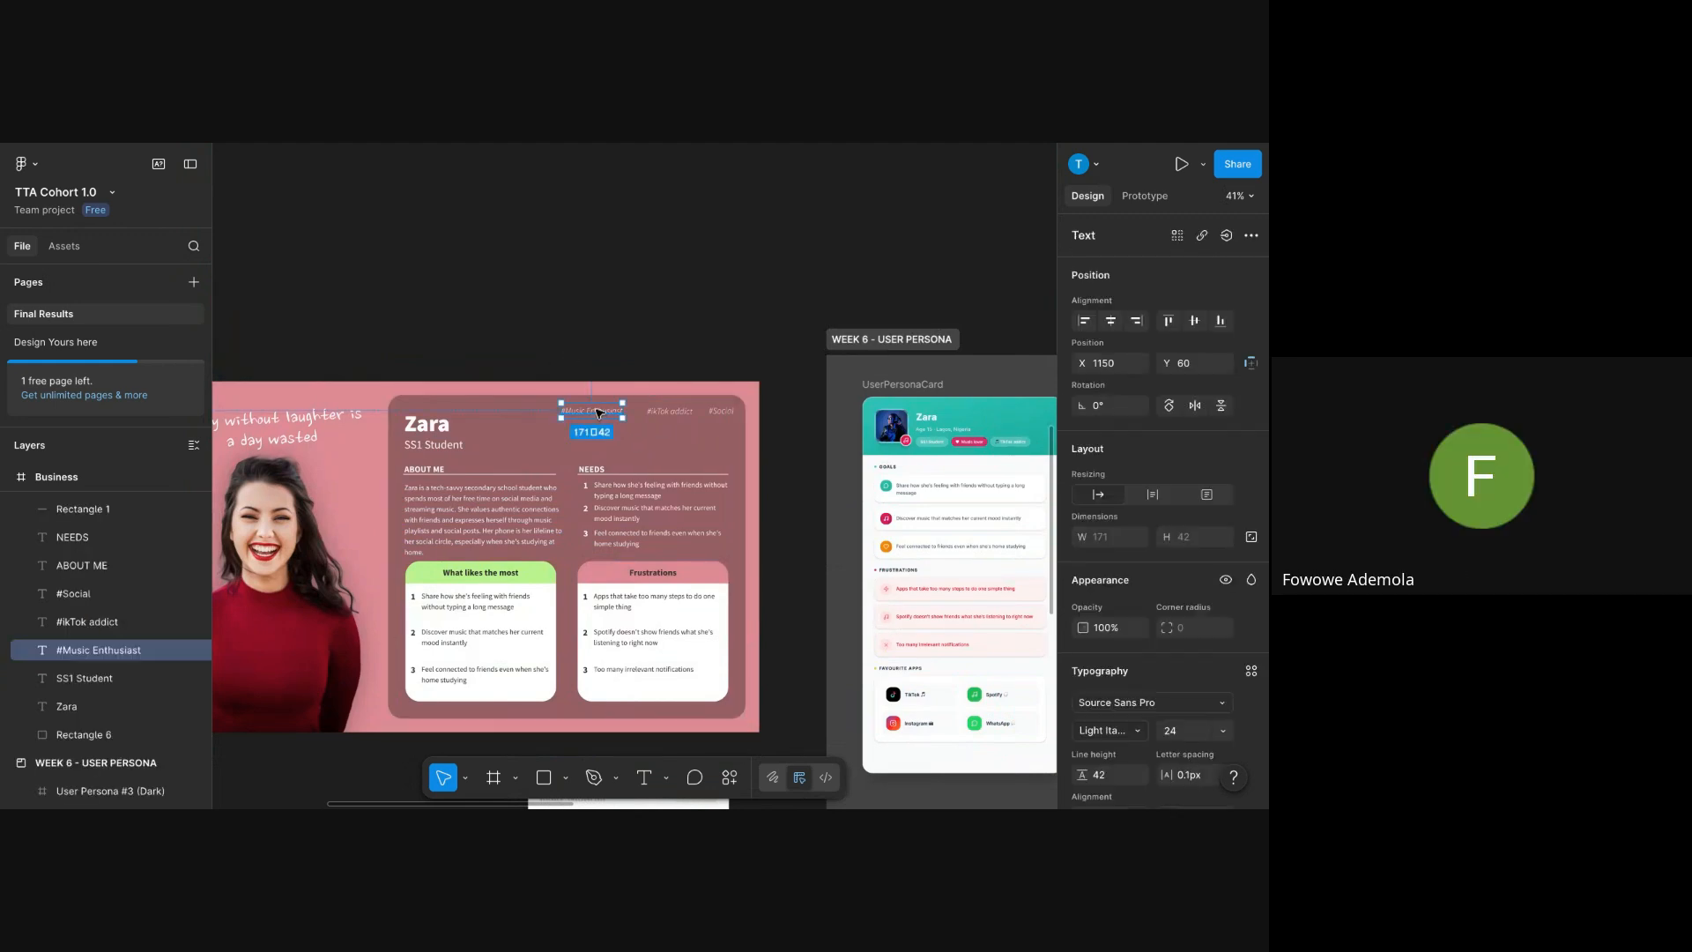
{"action": "left_click_drag", "start_coordinate": [598, 412], "coordinate": [599, 432]}
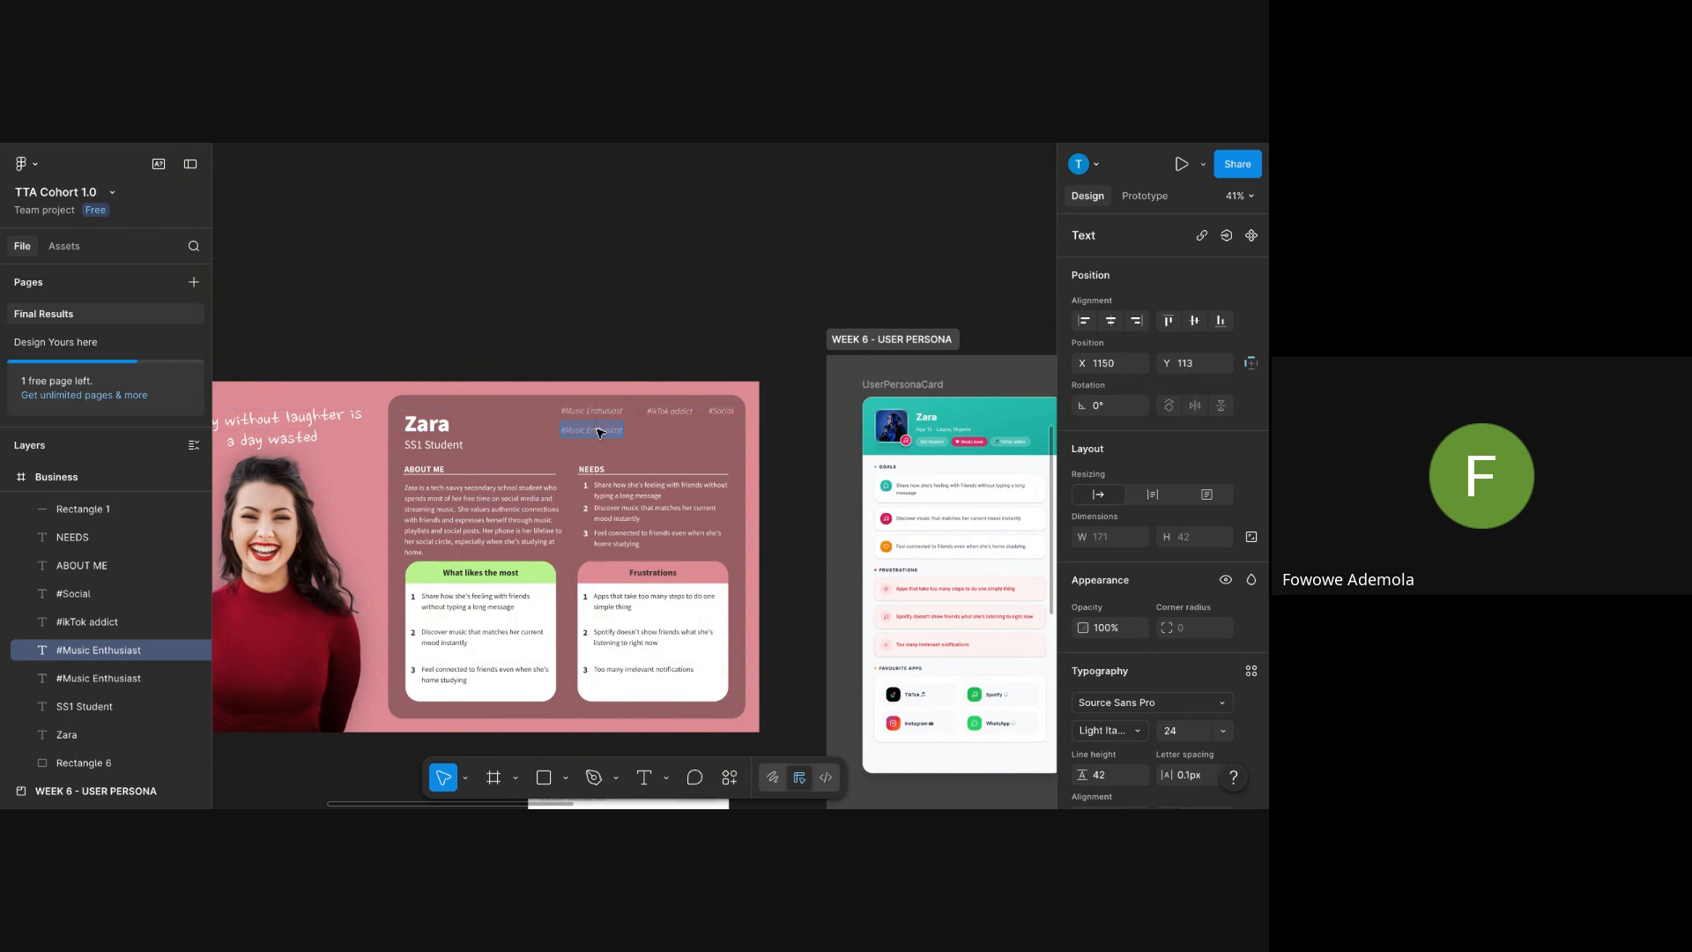
{"action": "key", "text": "Return"}
{"action": "type", "text": "Tiktok"}
{"action": "key", "text": "Escape"}
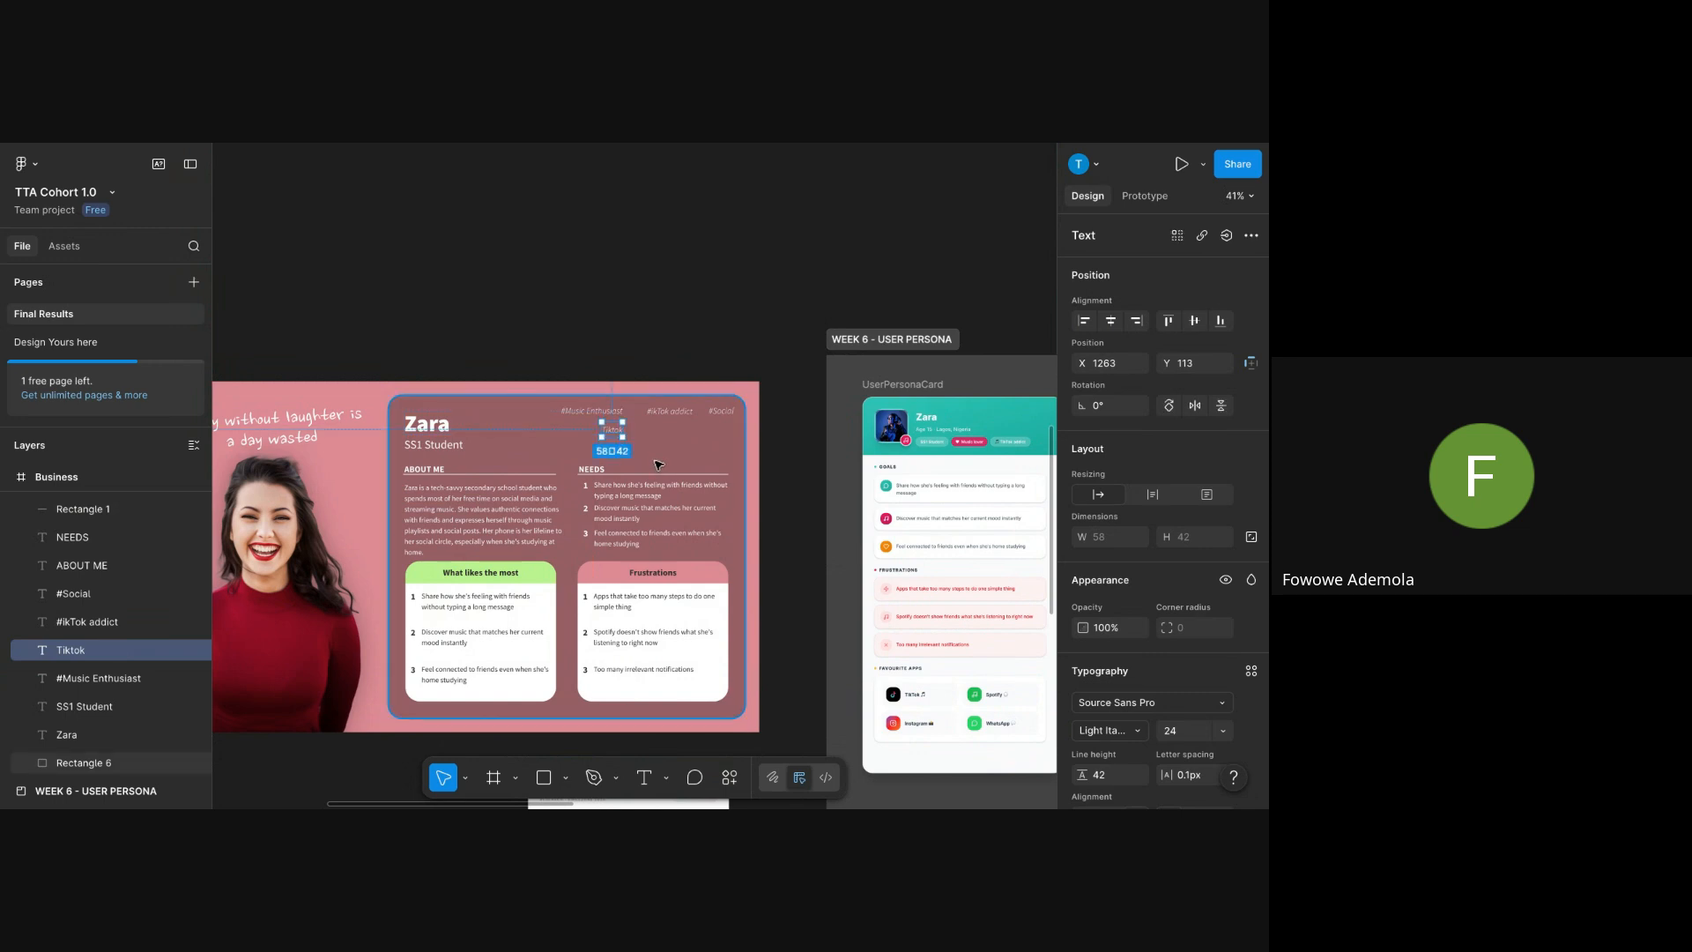
- Move the "Tiktok" tag left until it lines up with the start of the "#Music Enthusiast" tag above it
{"action": "key", "text": "shift+Left"}
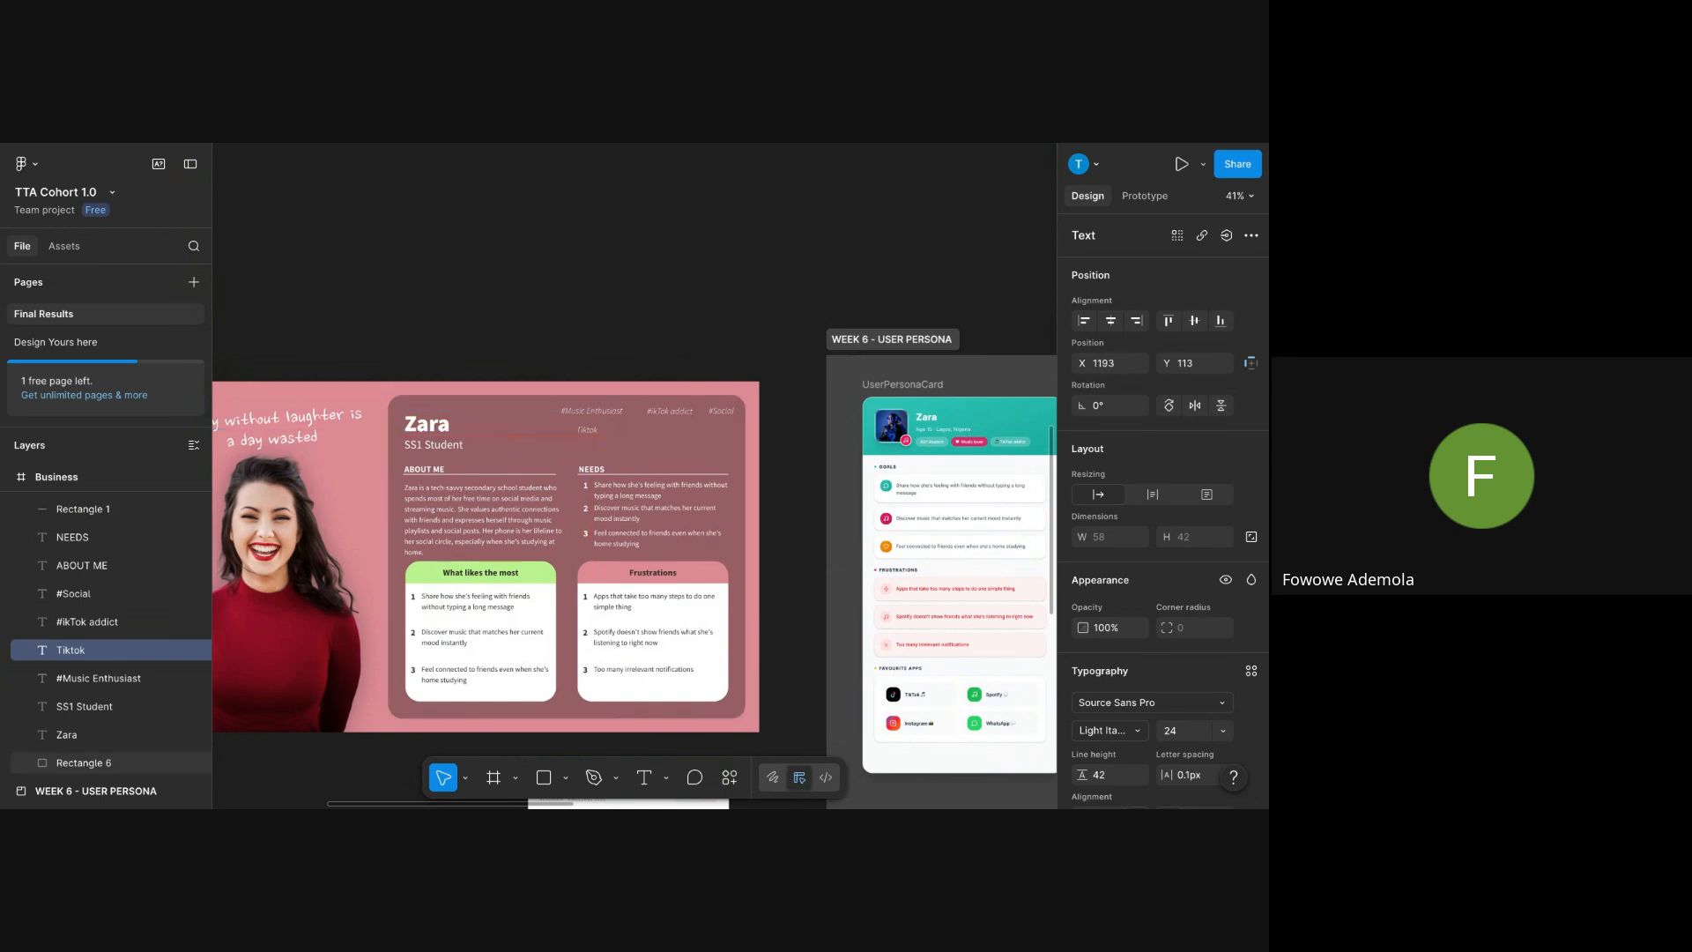
{"action": "key", "text": "shift+Left"}
{"action": "key", "text": "shift+Left"}
{"action": "key", "text": "shift+Left"}
- Duplicate the "Tiktok" tag, shift the copy right along the same row, and change its text to "Whatsapp"
{"action": "key", "text": "ctrl+d"}
{"action": "key", "text": "shift+Right"}
{"action": "key", "text": "shift+Right"}
{"action": "key", "text": "shift+Right"}
{"action": "key", "text": "shift+Right"}
{"action": "key", "text": "shift+Right"}
{"action": "key", "text": "shift+Right"}
{"action": "key", "text": "shift+Right"}
{"action": "key", "text": "shift+Right"}
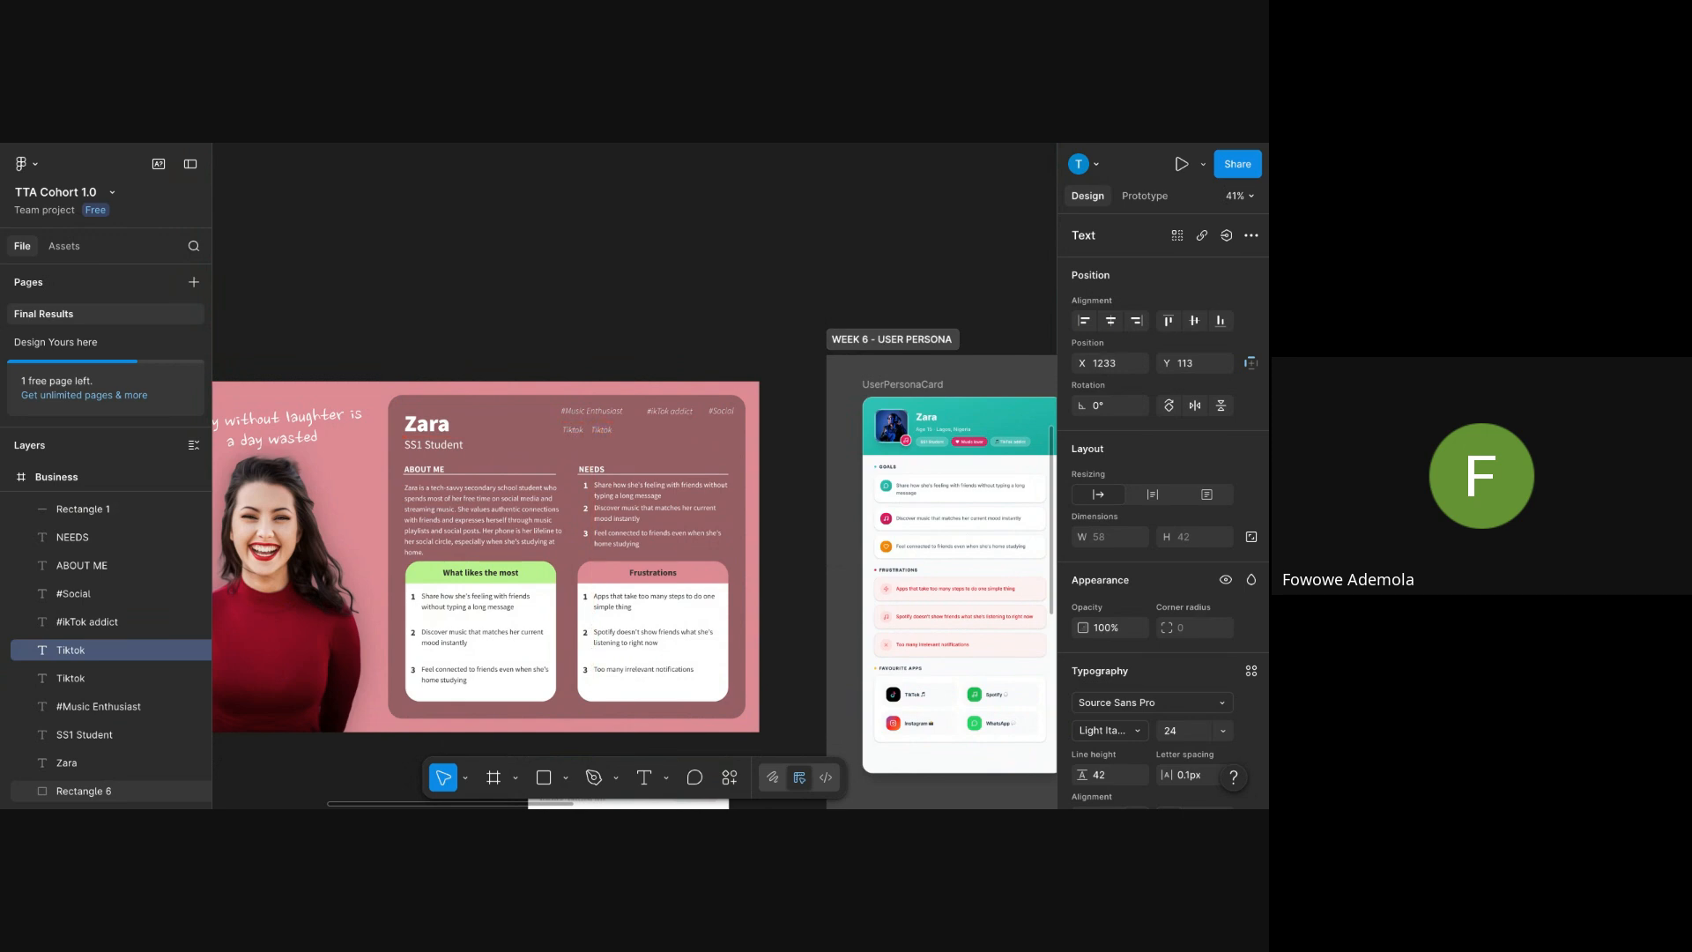
{"action": "key", "text": "shift+Right"}
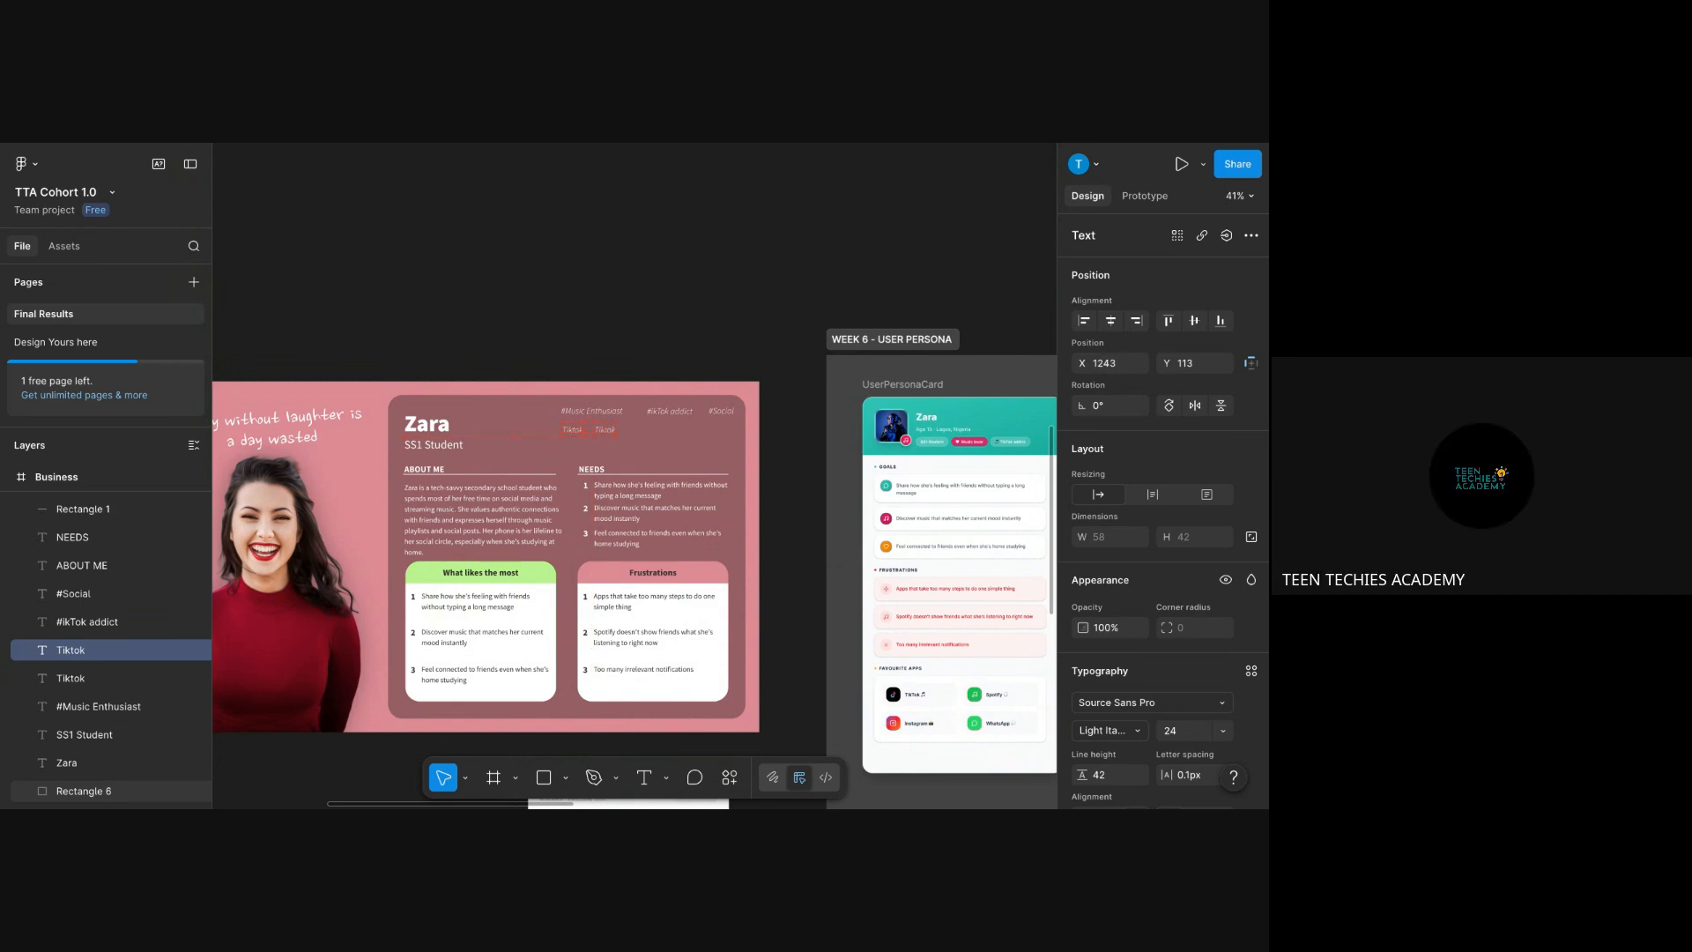
{"action": "double_click", "coordinate": [605, 432]}
{"action": "type", "text": "Whatsapp"}
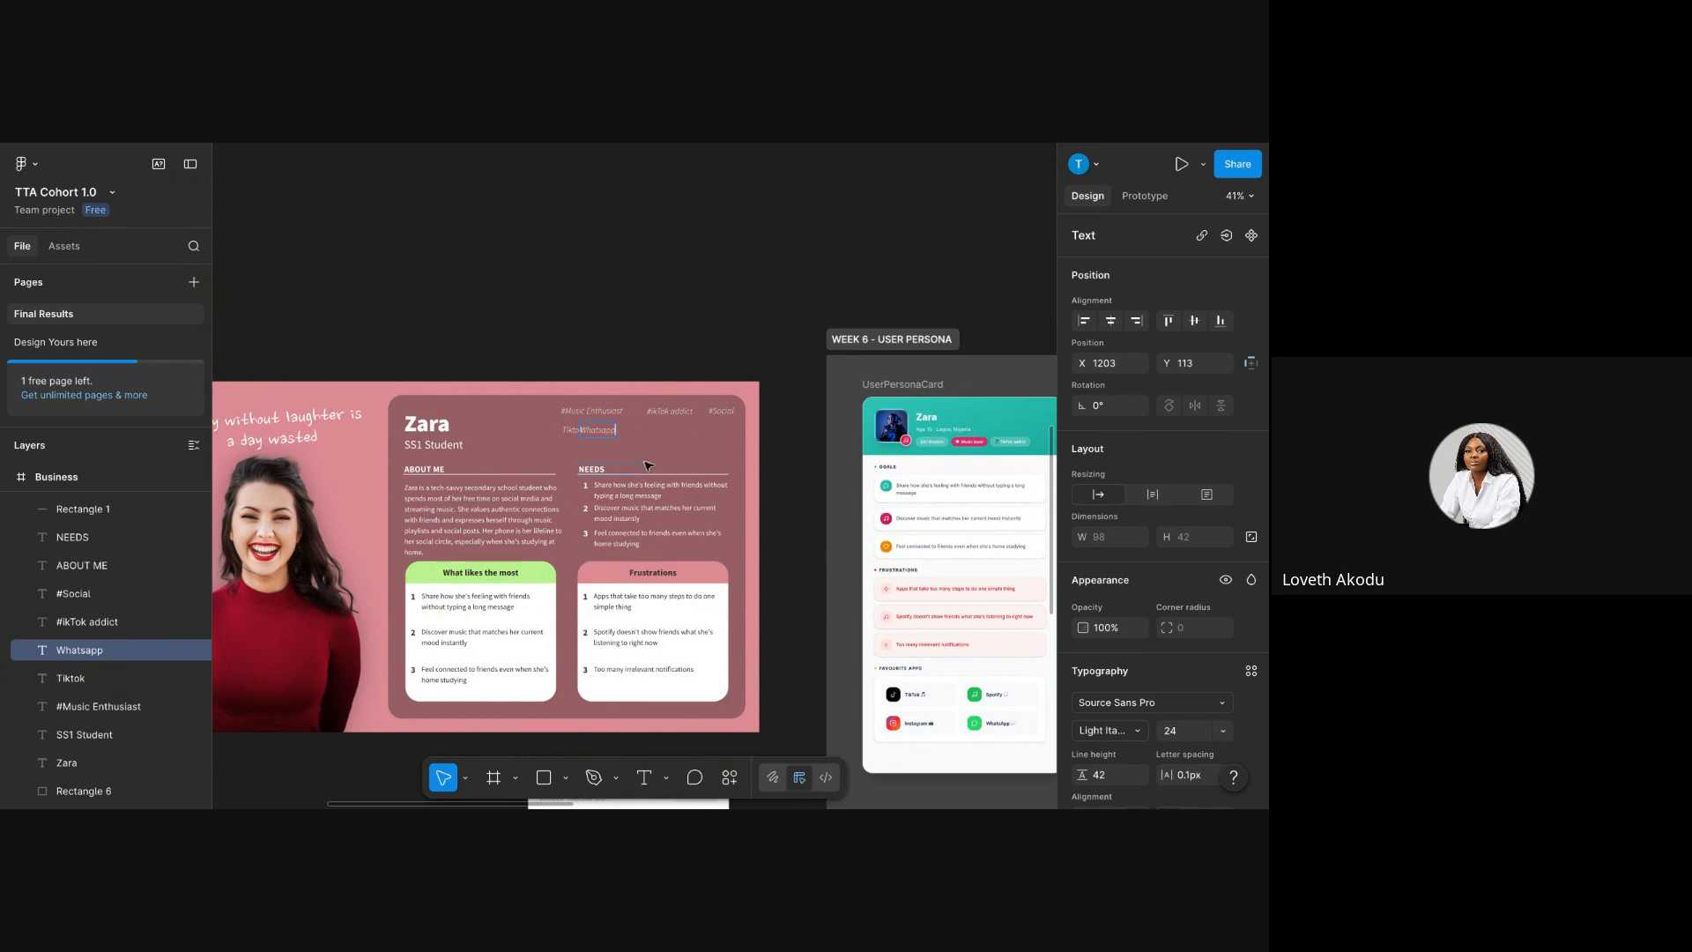
{"action": "left_click", "coordinate": [644, 462]}
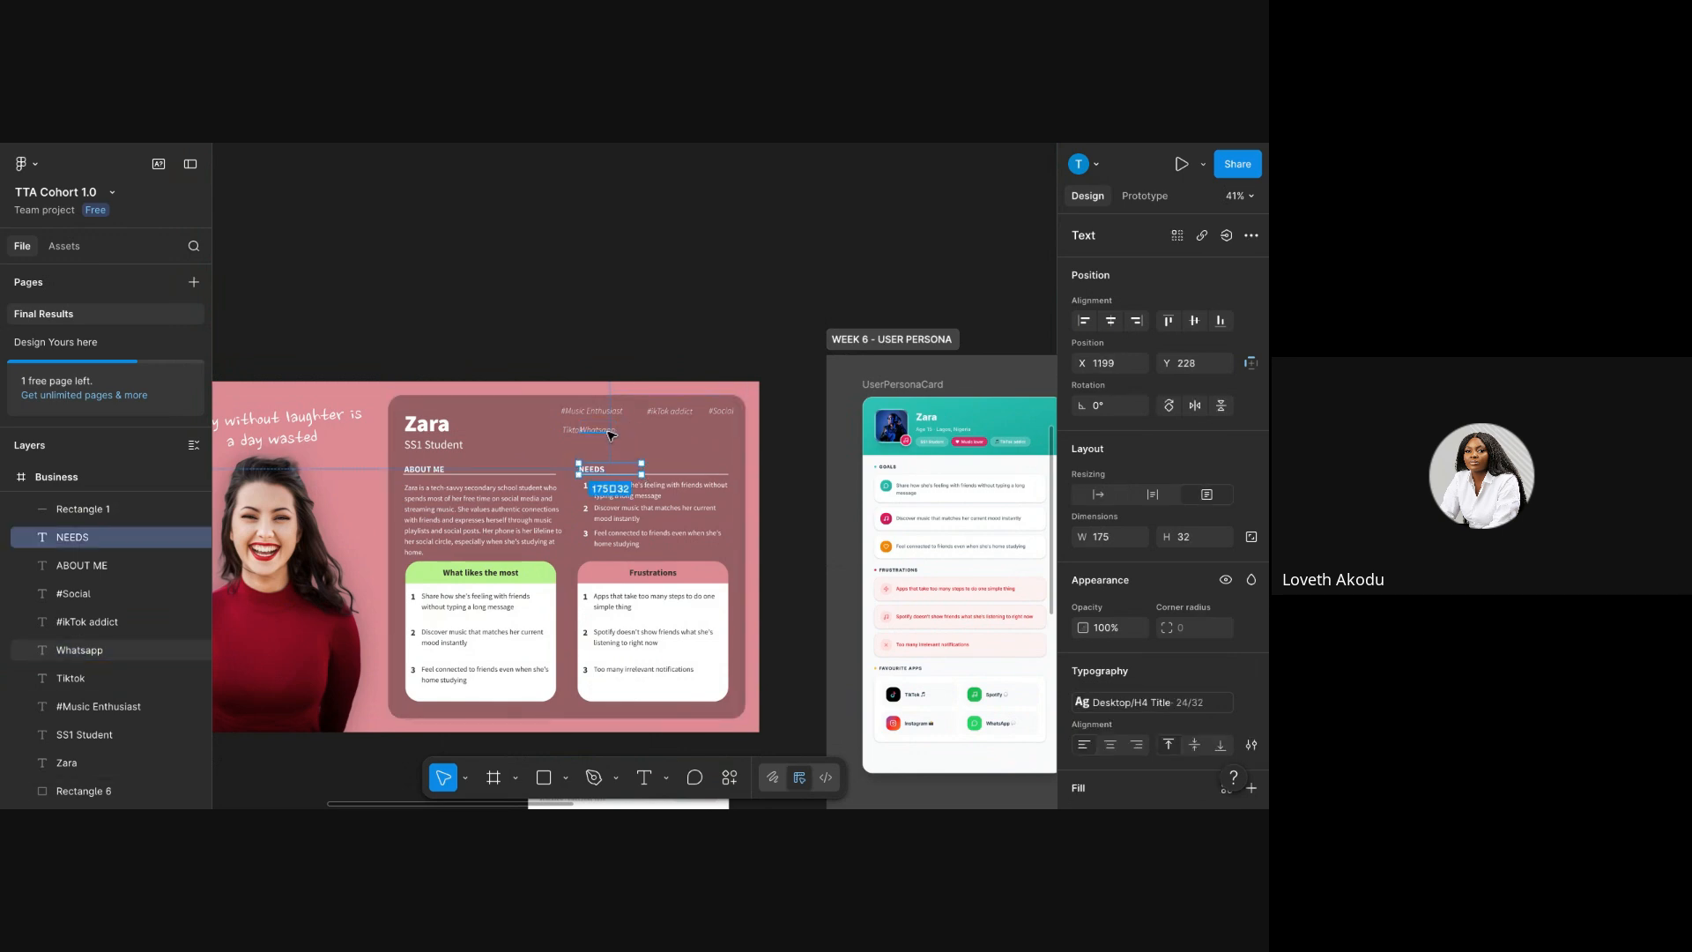
- Space the "Whatsapp" tag away from "Tiktok", duplicate it to its right and change the copy's text to "Instagram"
{"action": "left_click", "coordinate": [610, 433]}
{"action": "left_click_drag", "start_coordinate": [609, 435], "coordinate": [684, 433]}
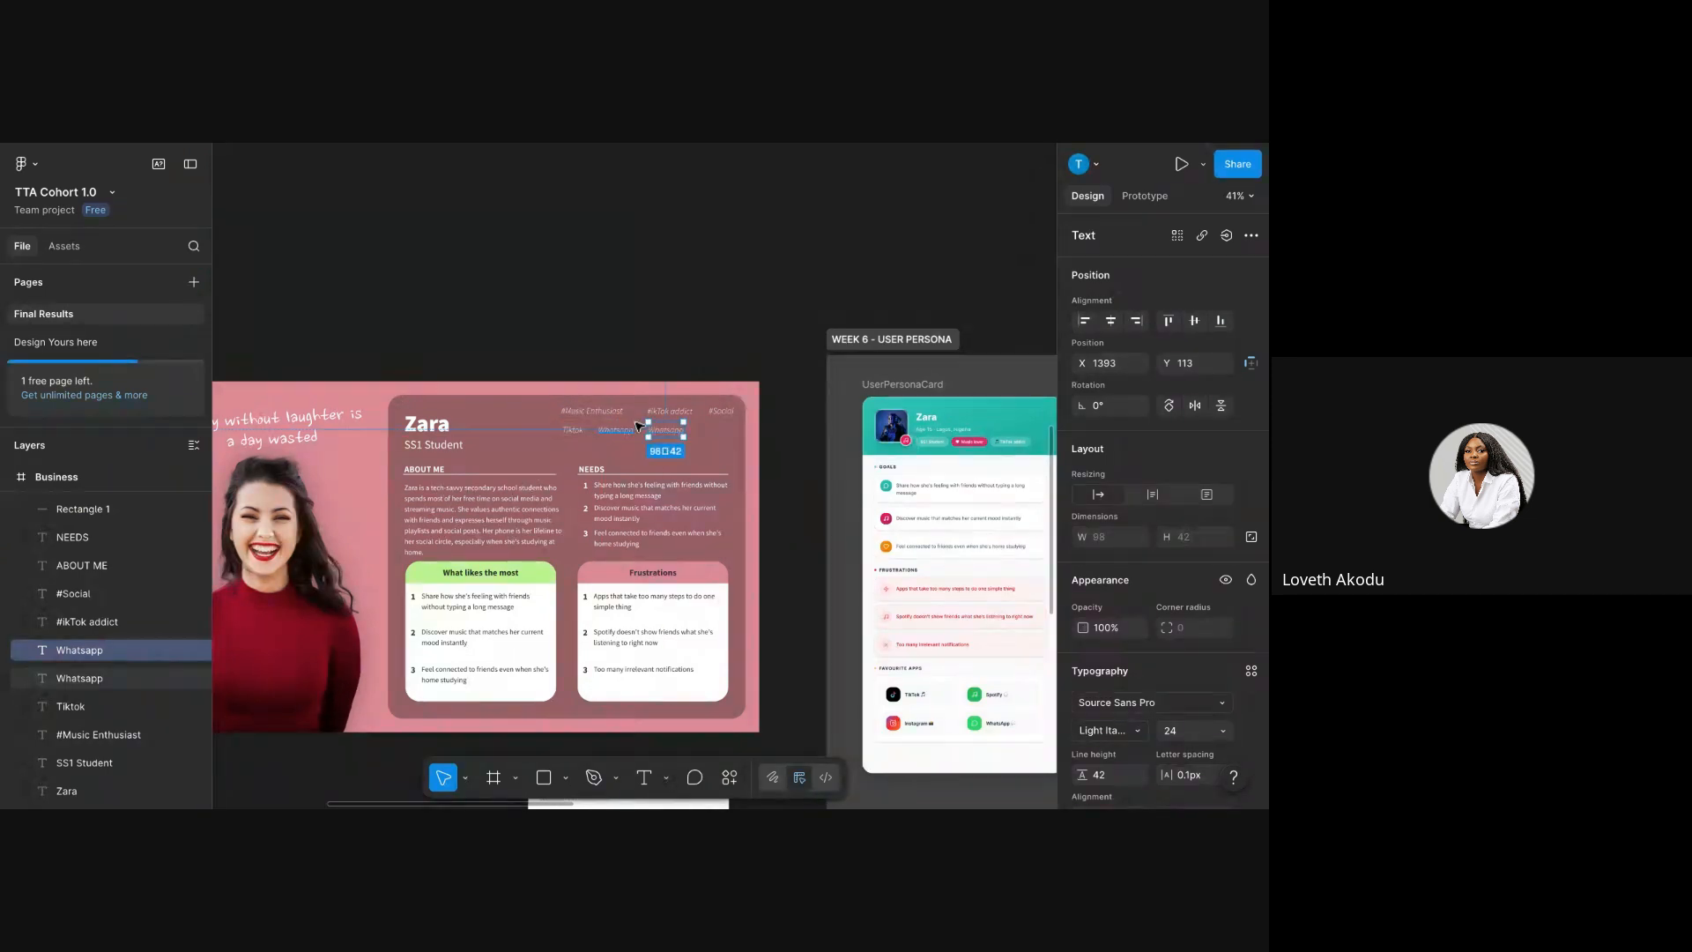
{"action": "double_click", "coordinate": [672, 432]}
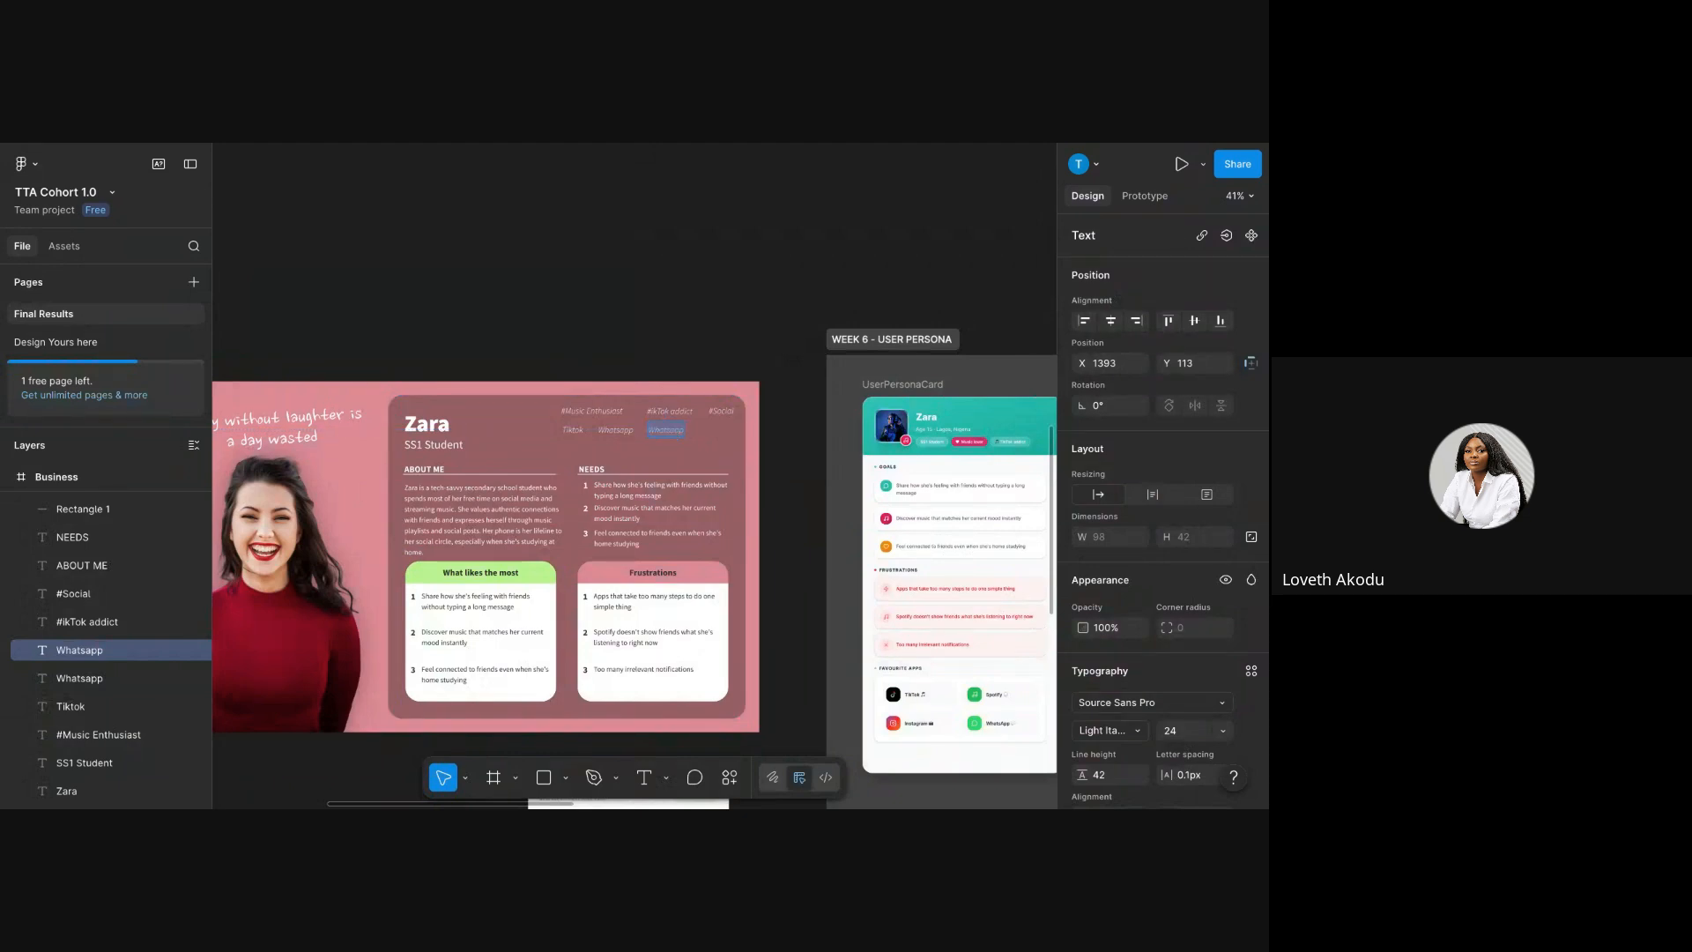
{"action": "type", "text": "Instagram"}
{"action": "left_click", "coordinate": [564, 357]}
- Copy the first sentence of the quote below the favourite apps in the UserPersonaCard, from "I just want to vibe" to "extra steps"
{"action": "scroll", "coordinate": [510, 502], "scroll_direction": "down", "scroll_amount": 10}
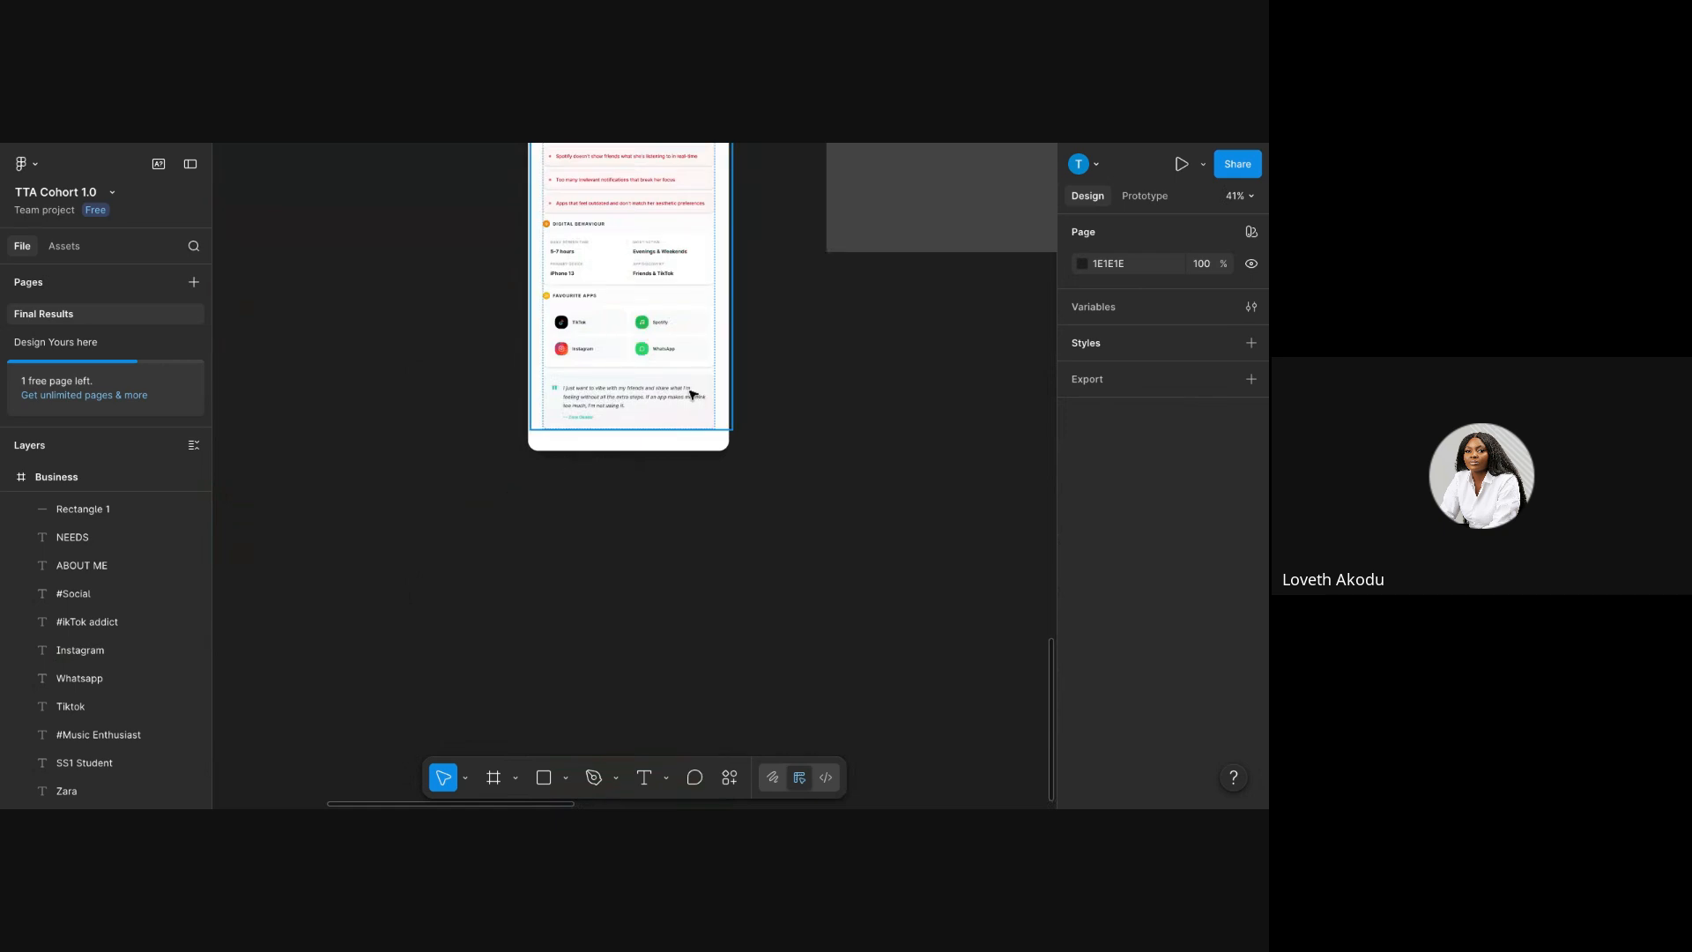
{"action": "scroll", "coordinate": [692, 394], "scroll_direction": "up", "scroll_amount": 5}
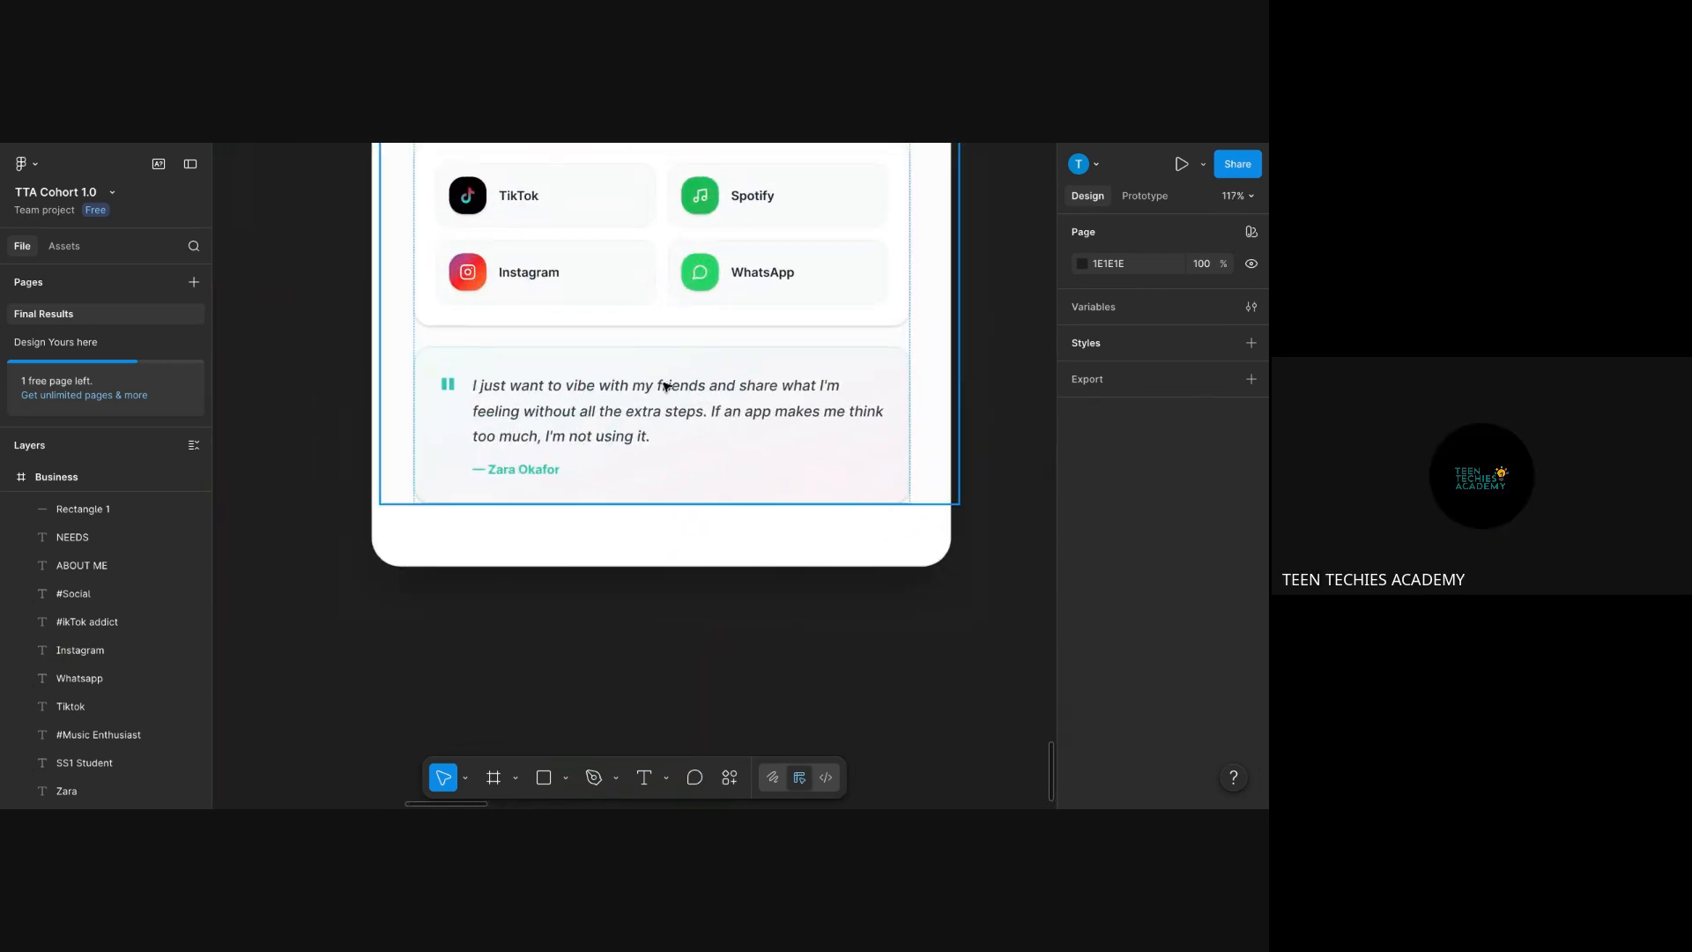
{"action": "double_click", "coordinate": [713, 415]}
{"action": "double_click", "coordinate": [712, 414]}
{"action": "double_click", "coordinate": [712, 414]}
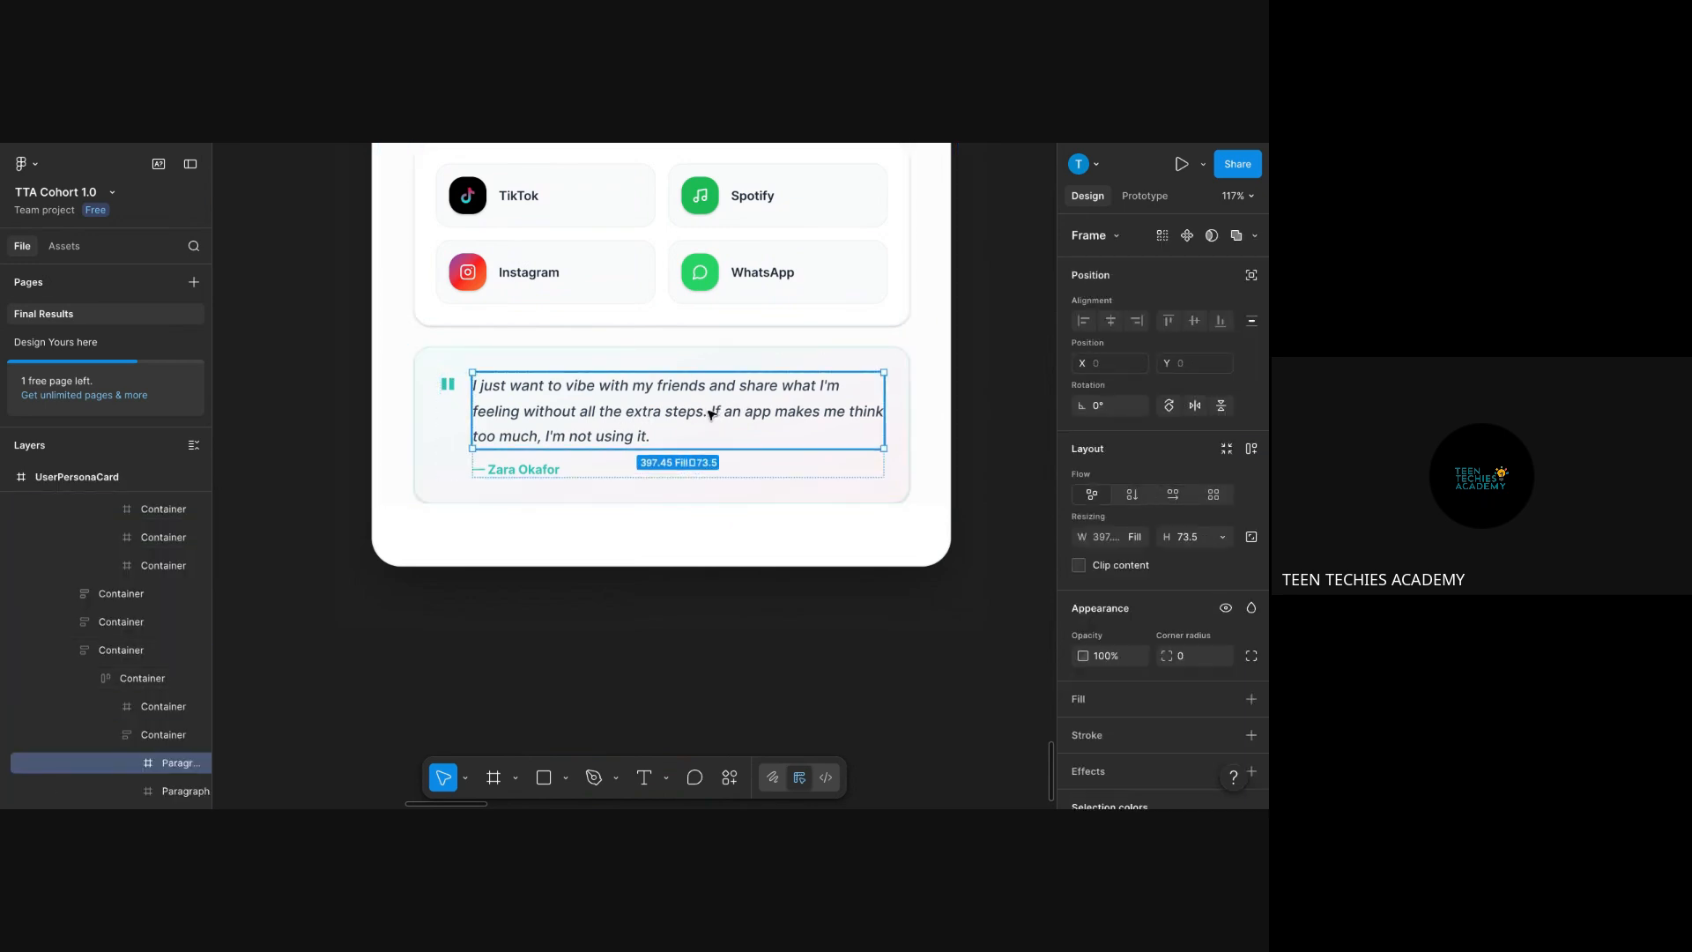
{"action": "double_click", "coordinate": [712, 414]}
{"action": "double_click", "coordinate": [712, 414]}
{"action": "left_click", "coordinate": [706, 412]}
{"action": "left_click_drag", "start_coordinate": [704, 412], "coordinate": [473, 386]}
{"action": "right_click", "coordinate": [492, 394]}
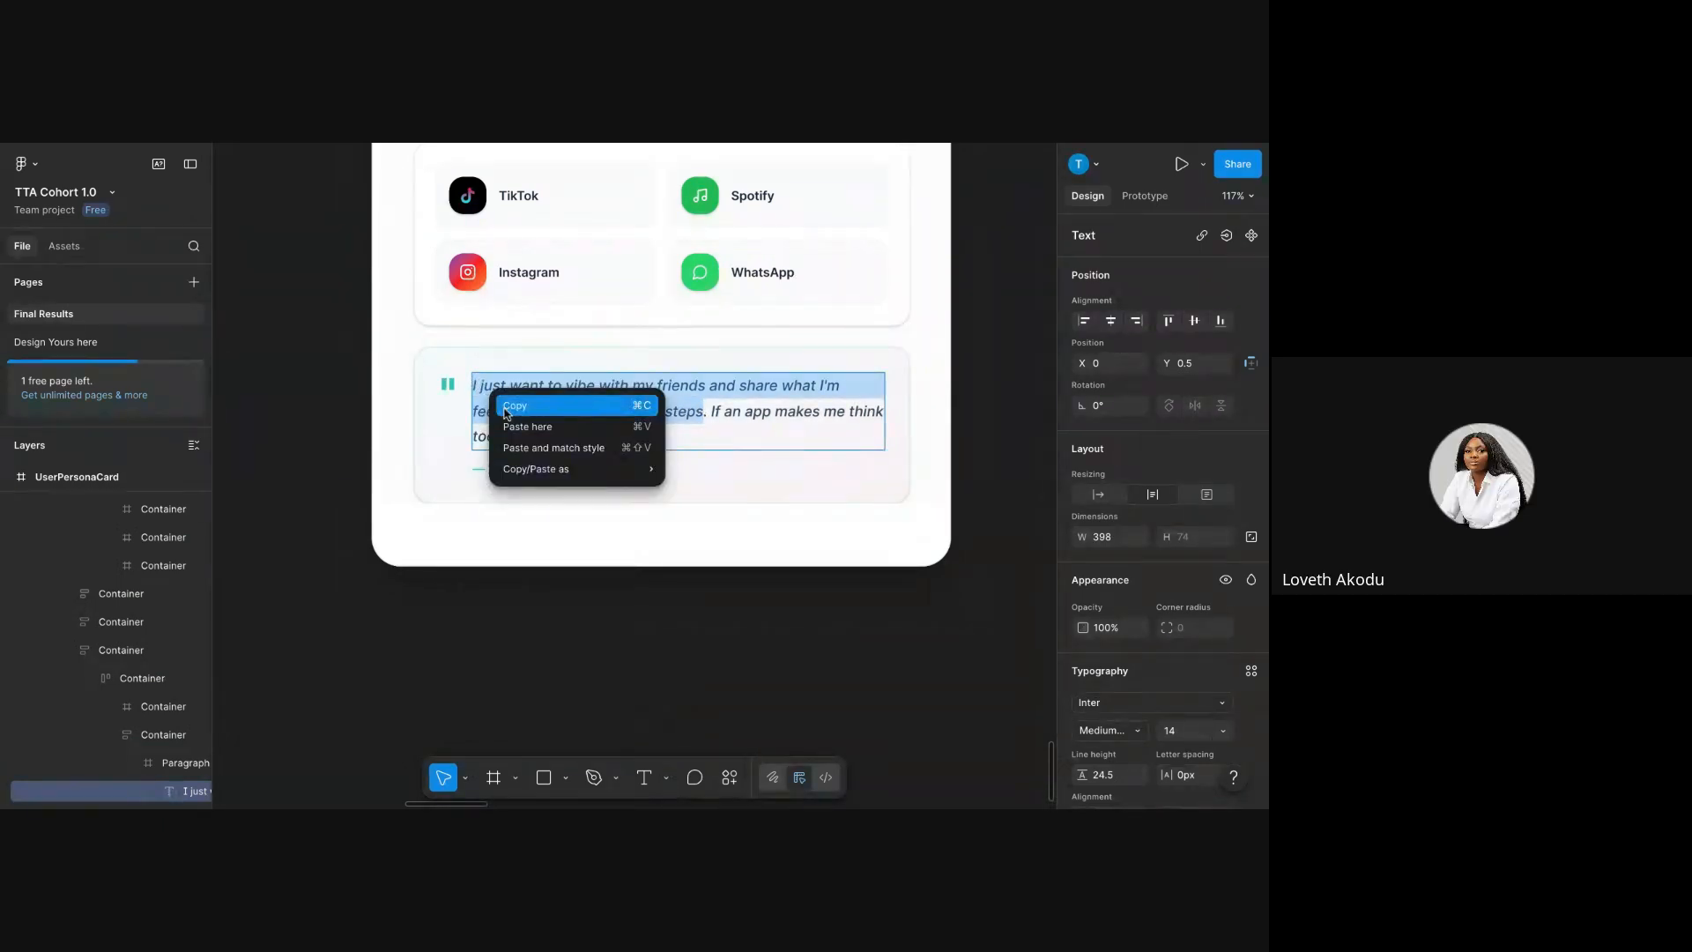
{"action": "left_click", "coordinate": [516, 407]}
{"action": "left_click", "coordinate": [580, 624]}
- Replace the handwritten "A day without laughter is a day wasted" text in the Business frame with the copied quote, matching its style
{"action": "scroll", "coordinate": [580, 624], "scroll_direction": "down", "scroll_amount": 3}
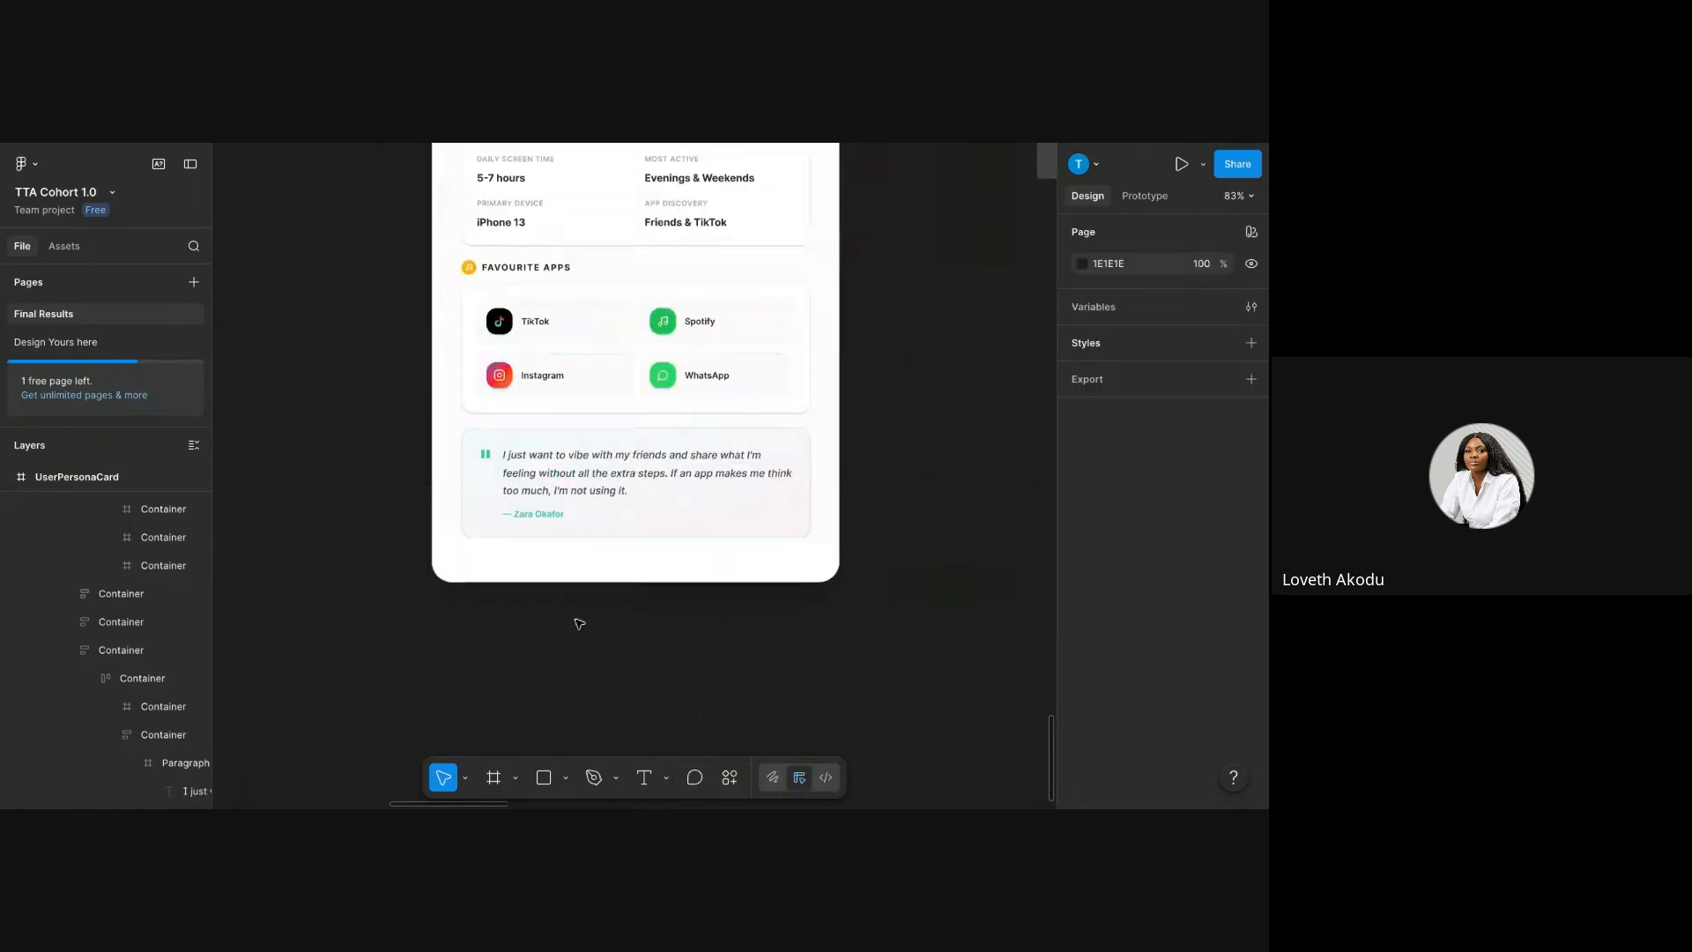
{"action": "scroll", "coordinate": [568, 650], "scroll_direction": "up", "scroll_amount": 10}
{"action": "scroll", "coordinate": [563, 650], "scroll_direction": "down", "scroll_amount": 5}
{"action": "scroll", "coordinate": [558, 653], "scroll_direction": "left", "scroll_amount": 5}
{"action": "scroll", "coordinate": [557, 653], "scroll_direction": "up", "scroll_amount": 1}
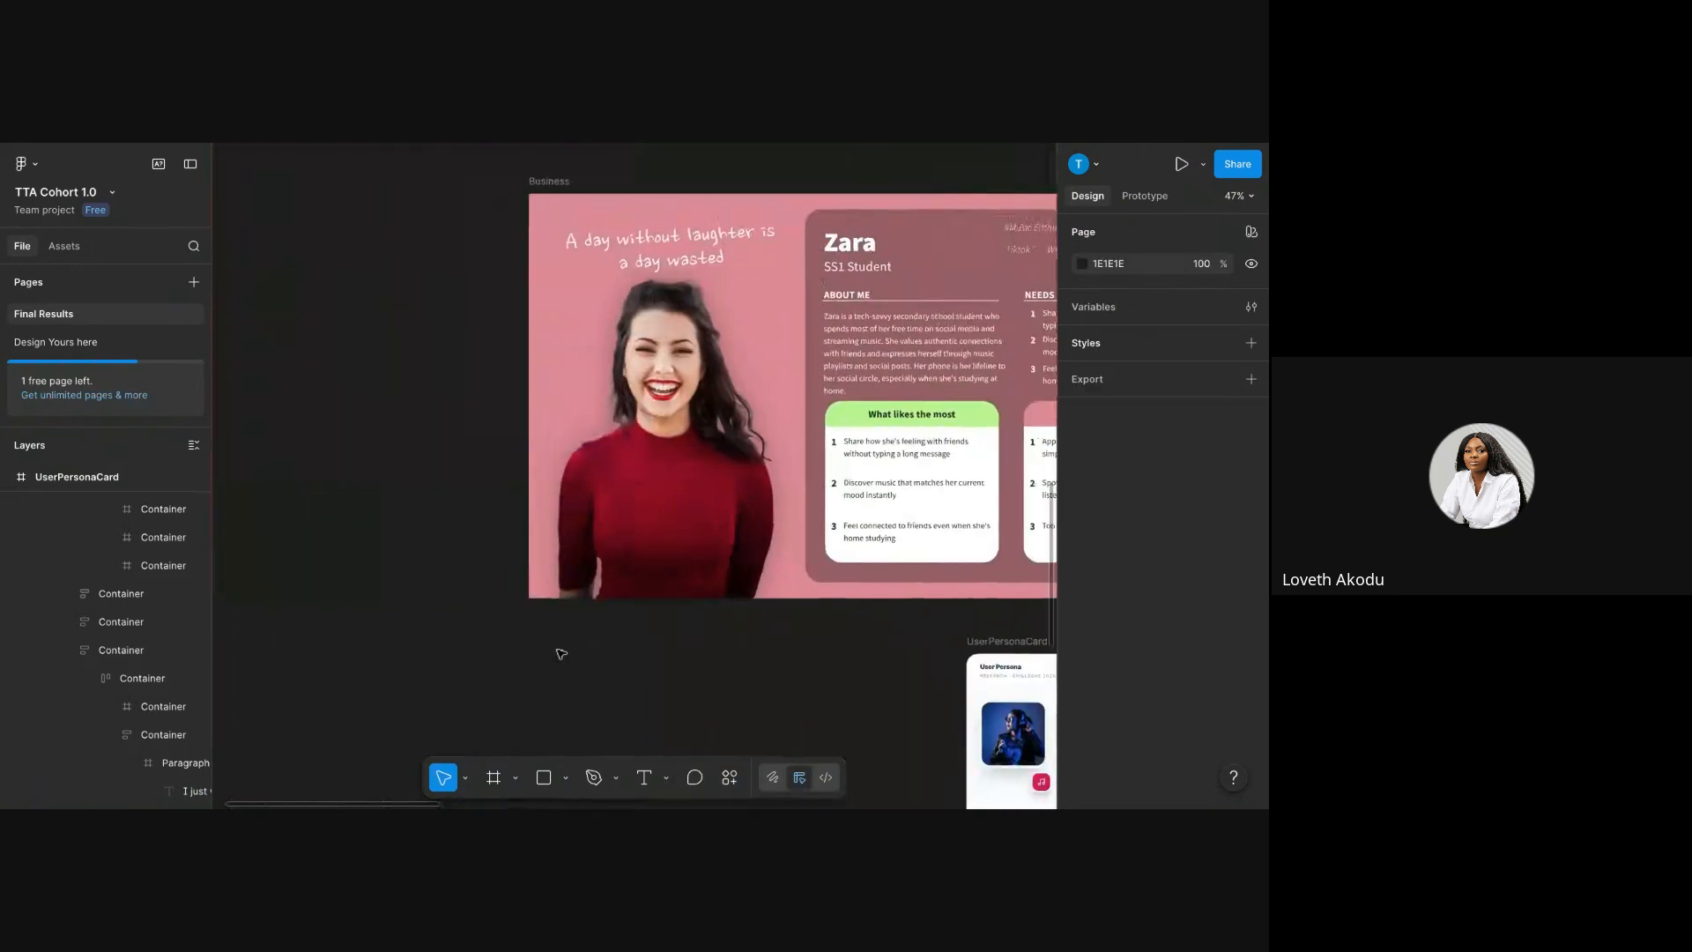
{"action": "left_click", "coordinate": [647, 265]}
{"action": "right_click", "coordinate": [649, 262]}
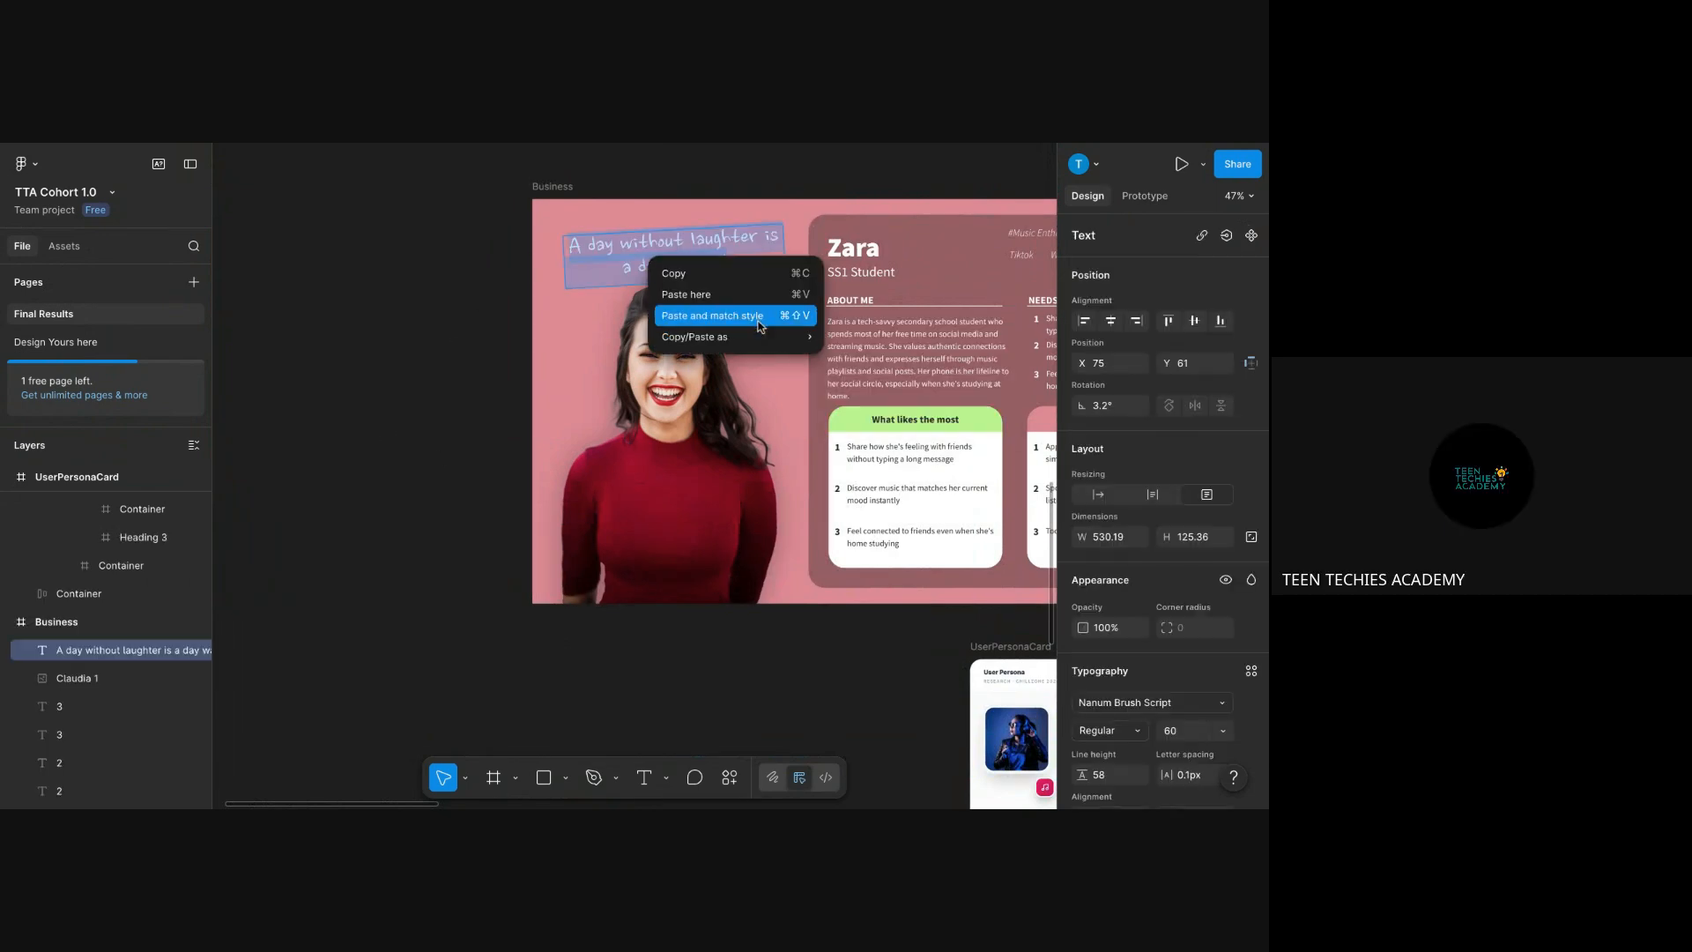
{"action": "left_click", "coordinate": [758, 316]}
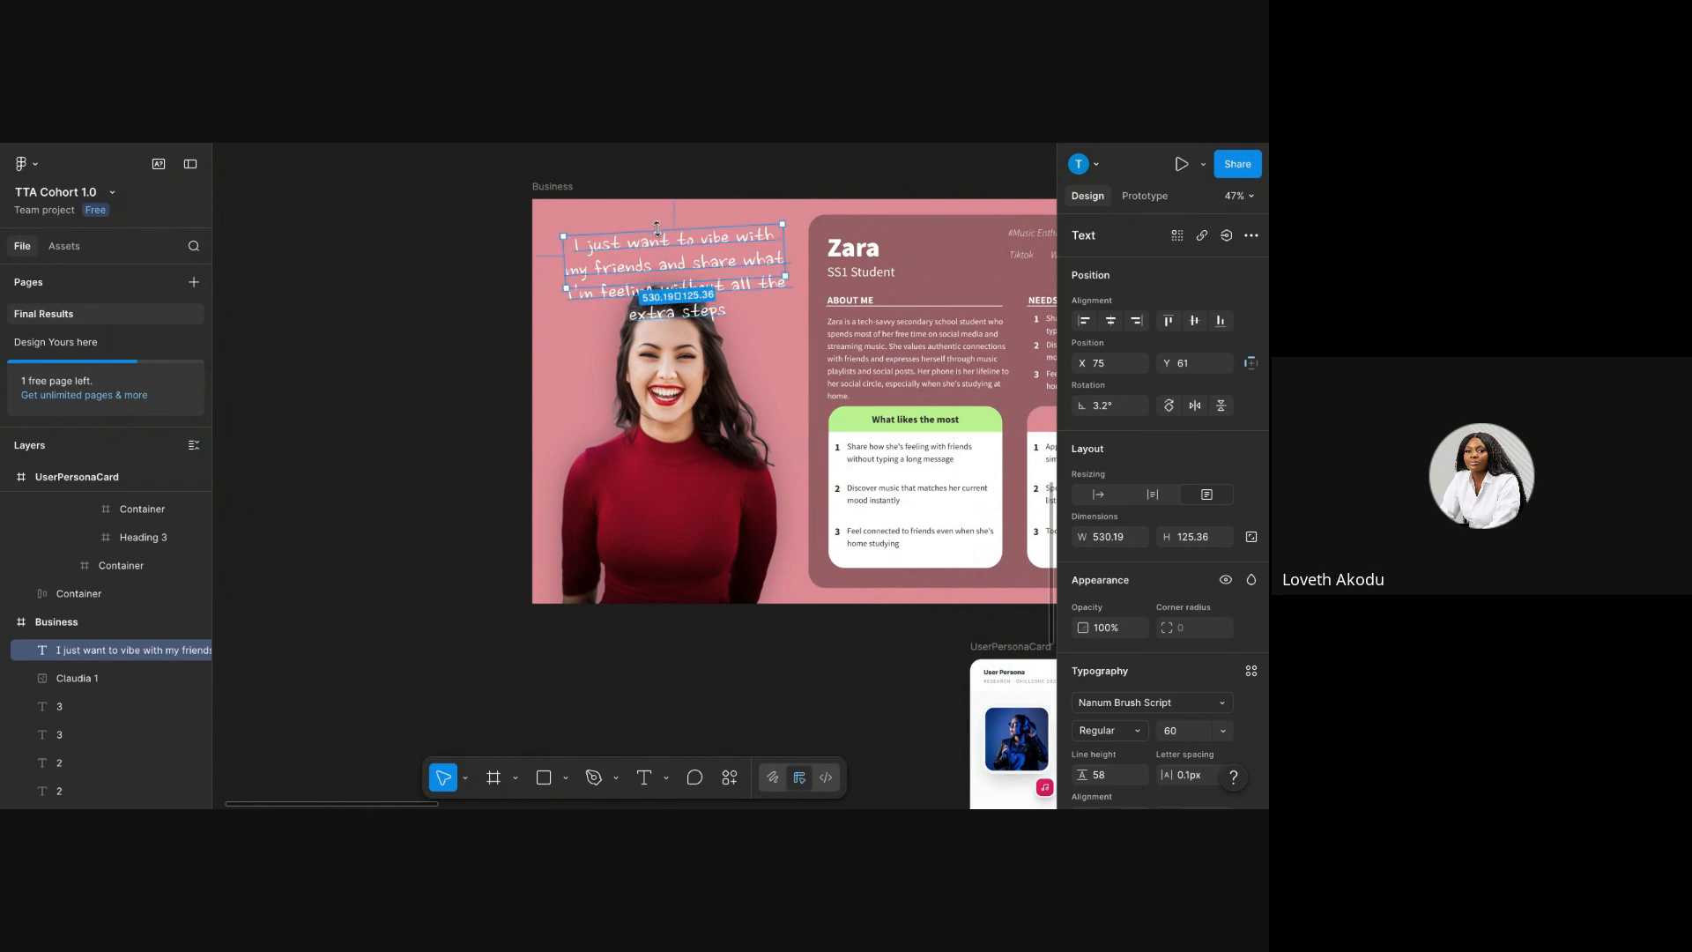
- Move the handwritten quote up towards the frame's upper left corner and lower the woman's photo to Y 253
{"action": "left_click_drag", "start_coordinate": [662, 250], "coordinate": [652, 232]}
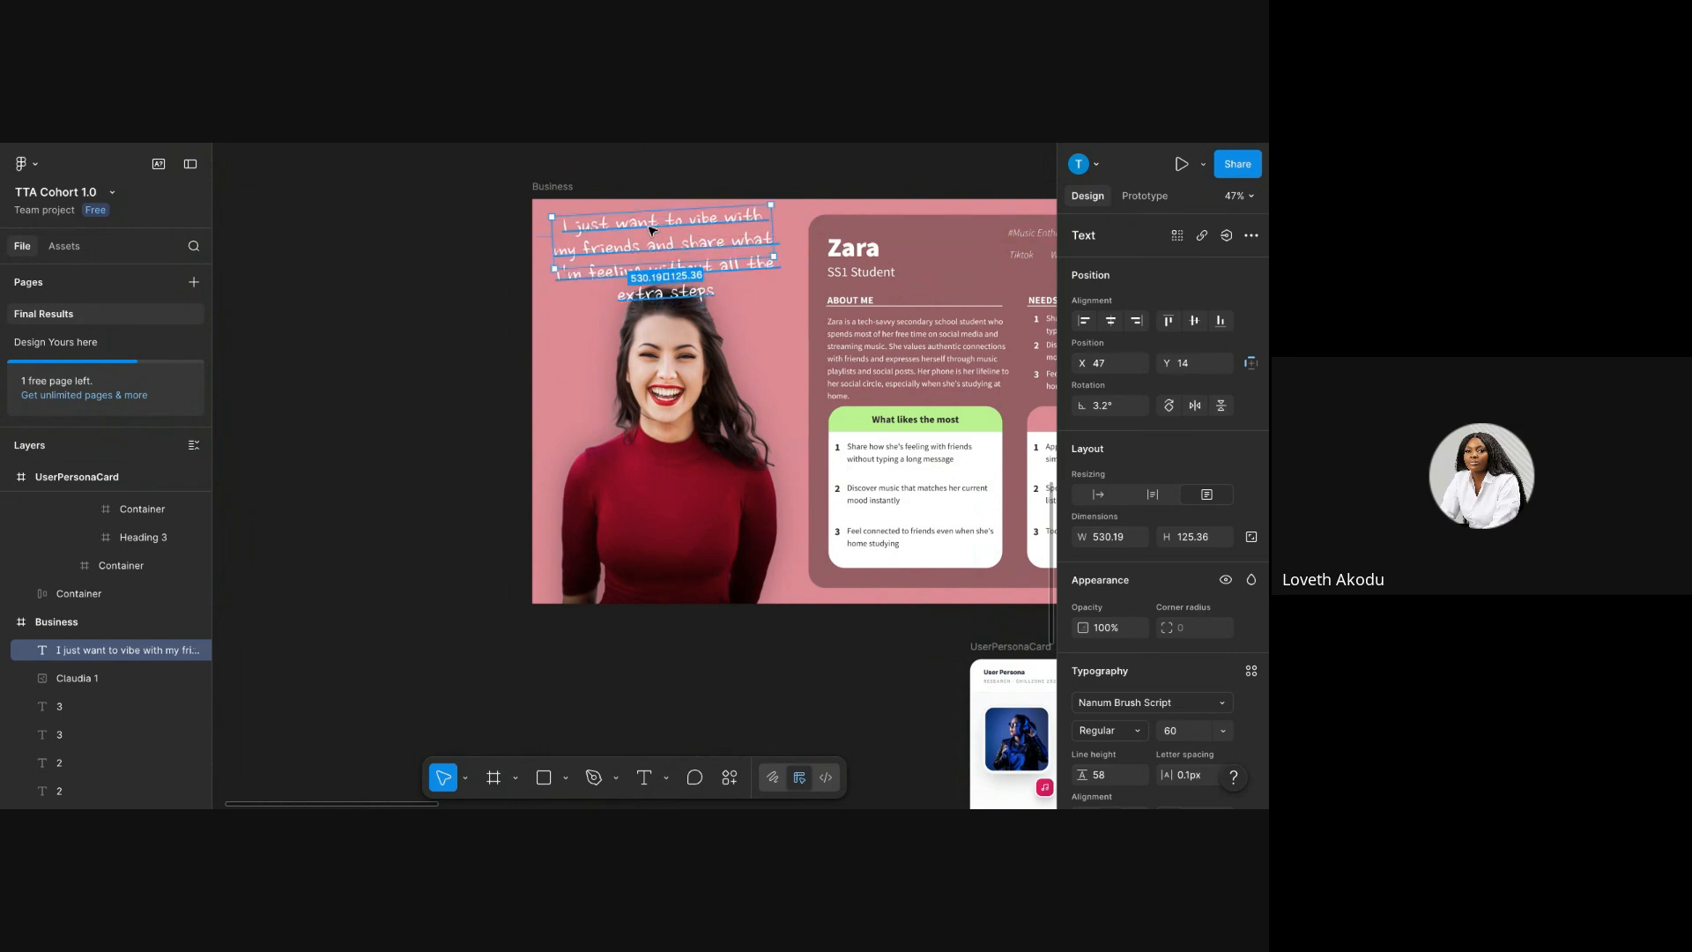
{"action": "left_click", "coordinate": [661, 389]}
{"action": "left_click_drag", "start_coordinate": [661, 390], "coordinate": [661, 437]}
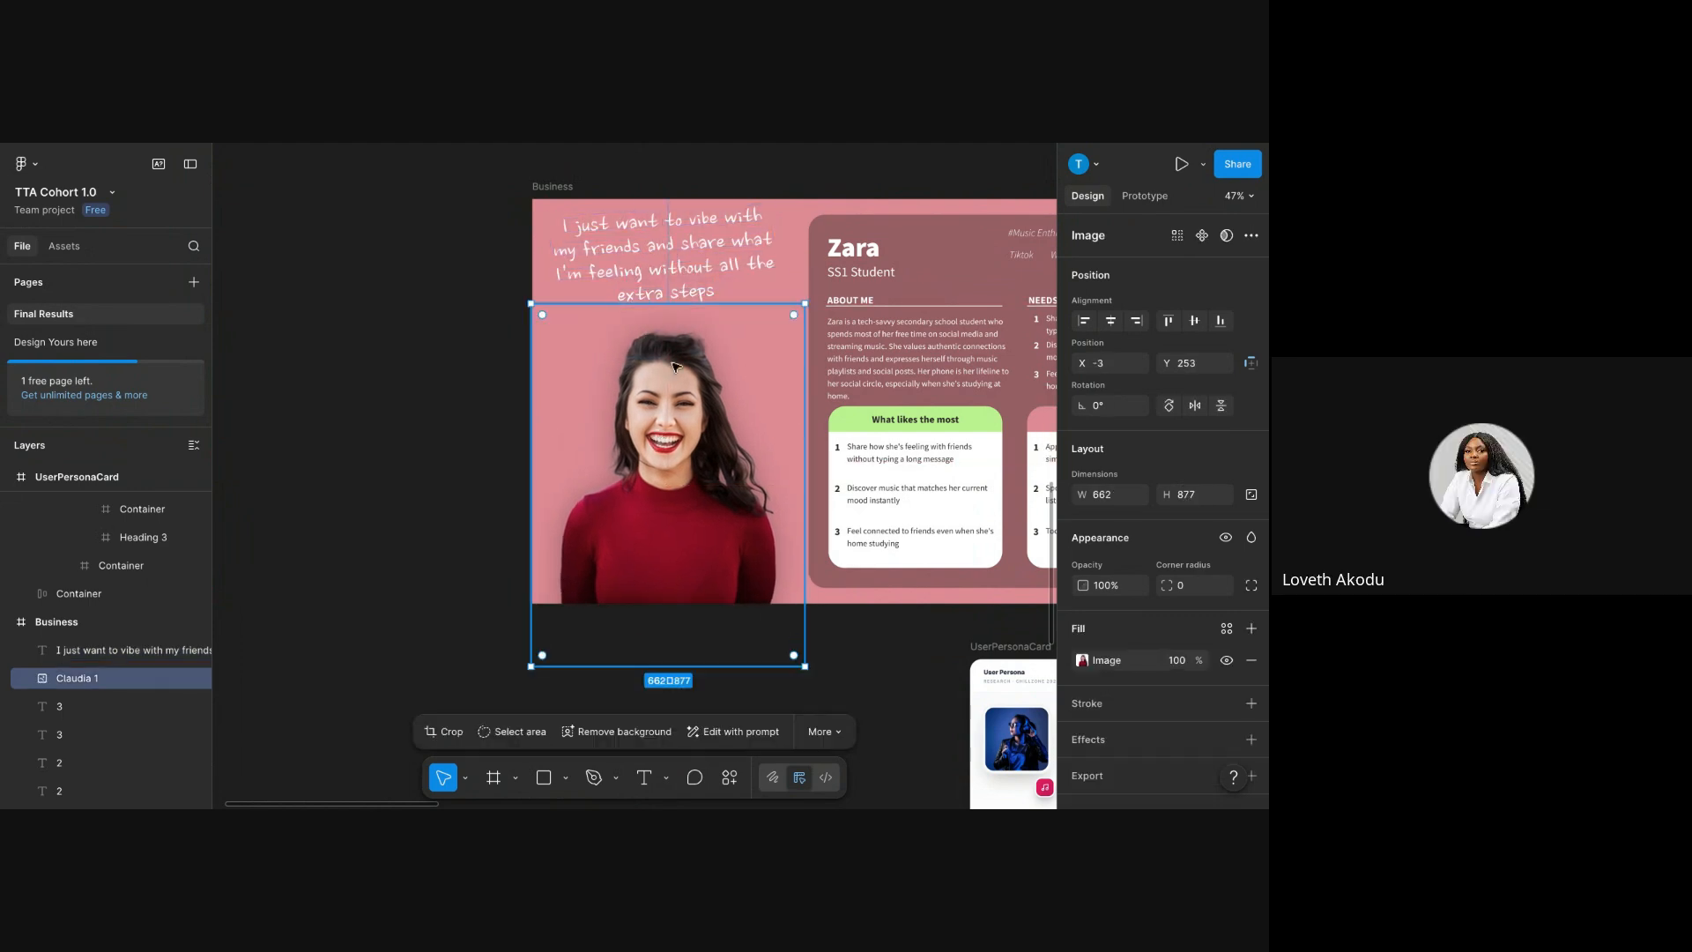
- Shift the handwritten quote slightly down and left so it sits between the frame's upper edge and the photo
{"action": "left_click", "coordinate": [681, 269]}
{"action": "left_click", "coordinate": [803, 252]}
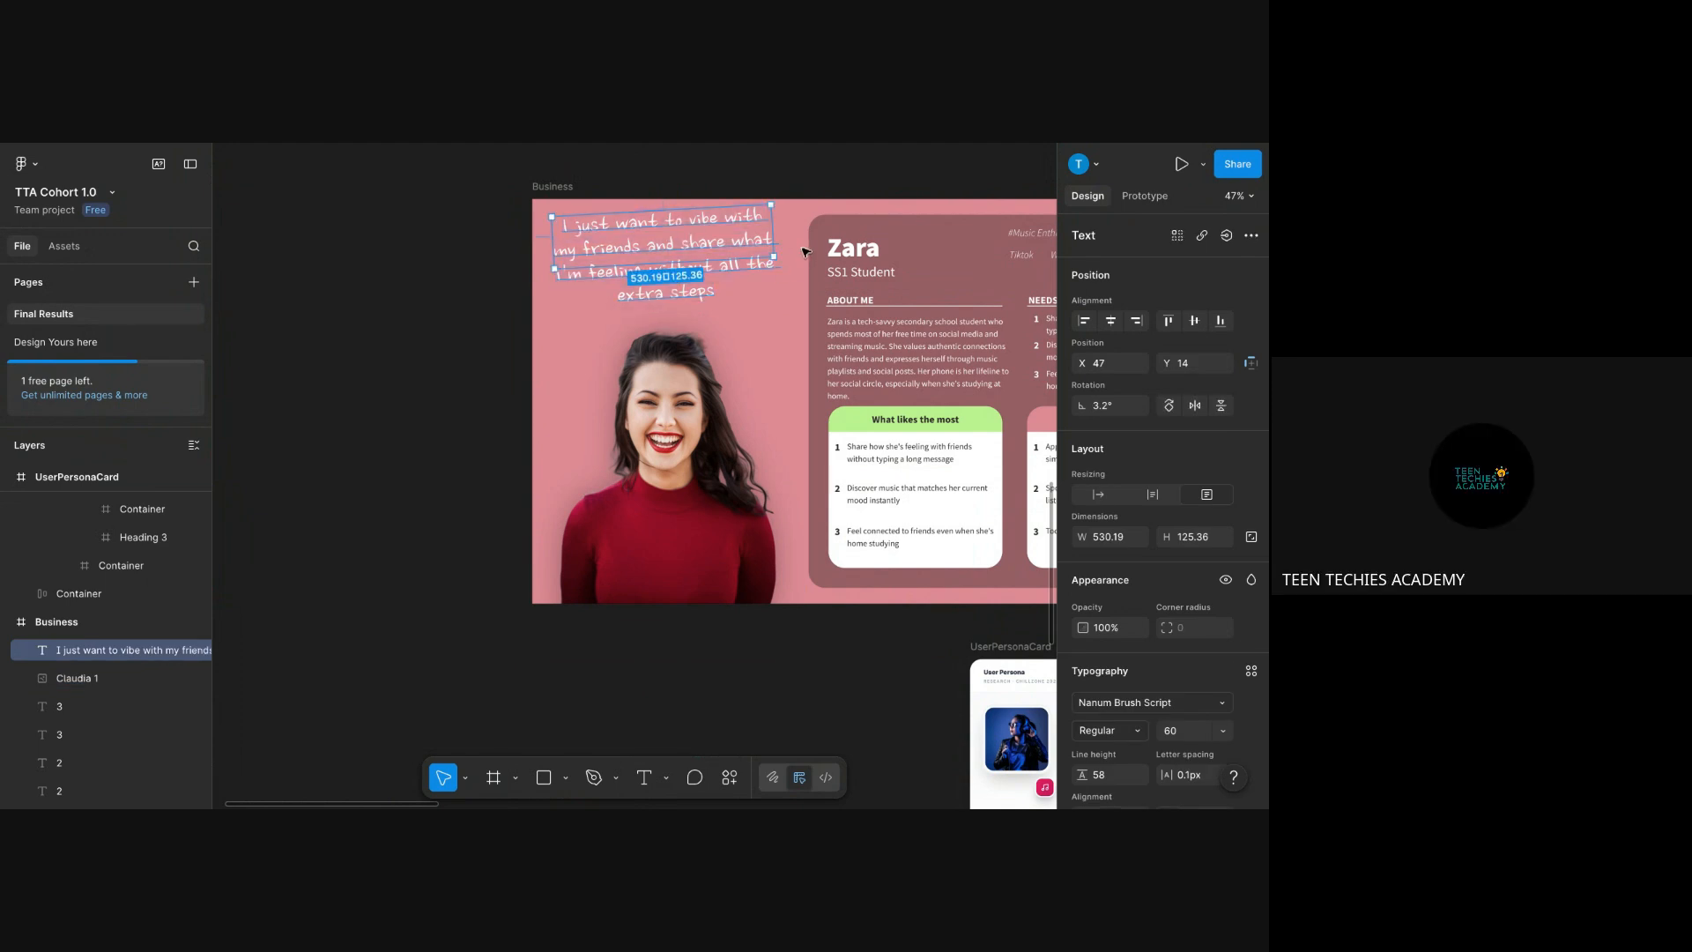
{"action": "left_click", "coordinate": [802, 252]}
{"action": "double_click", "coordinate": [688, 250]}
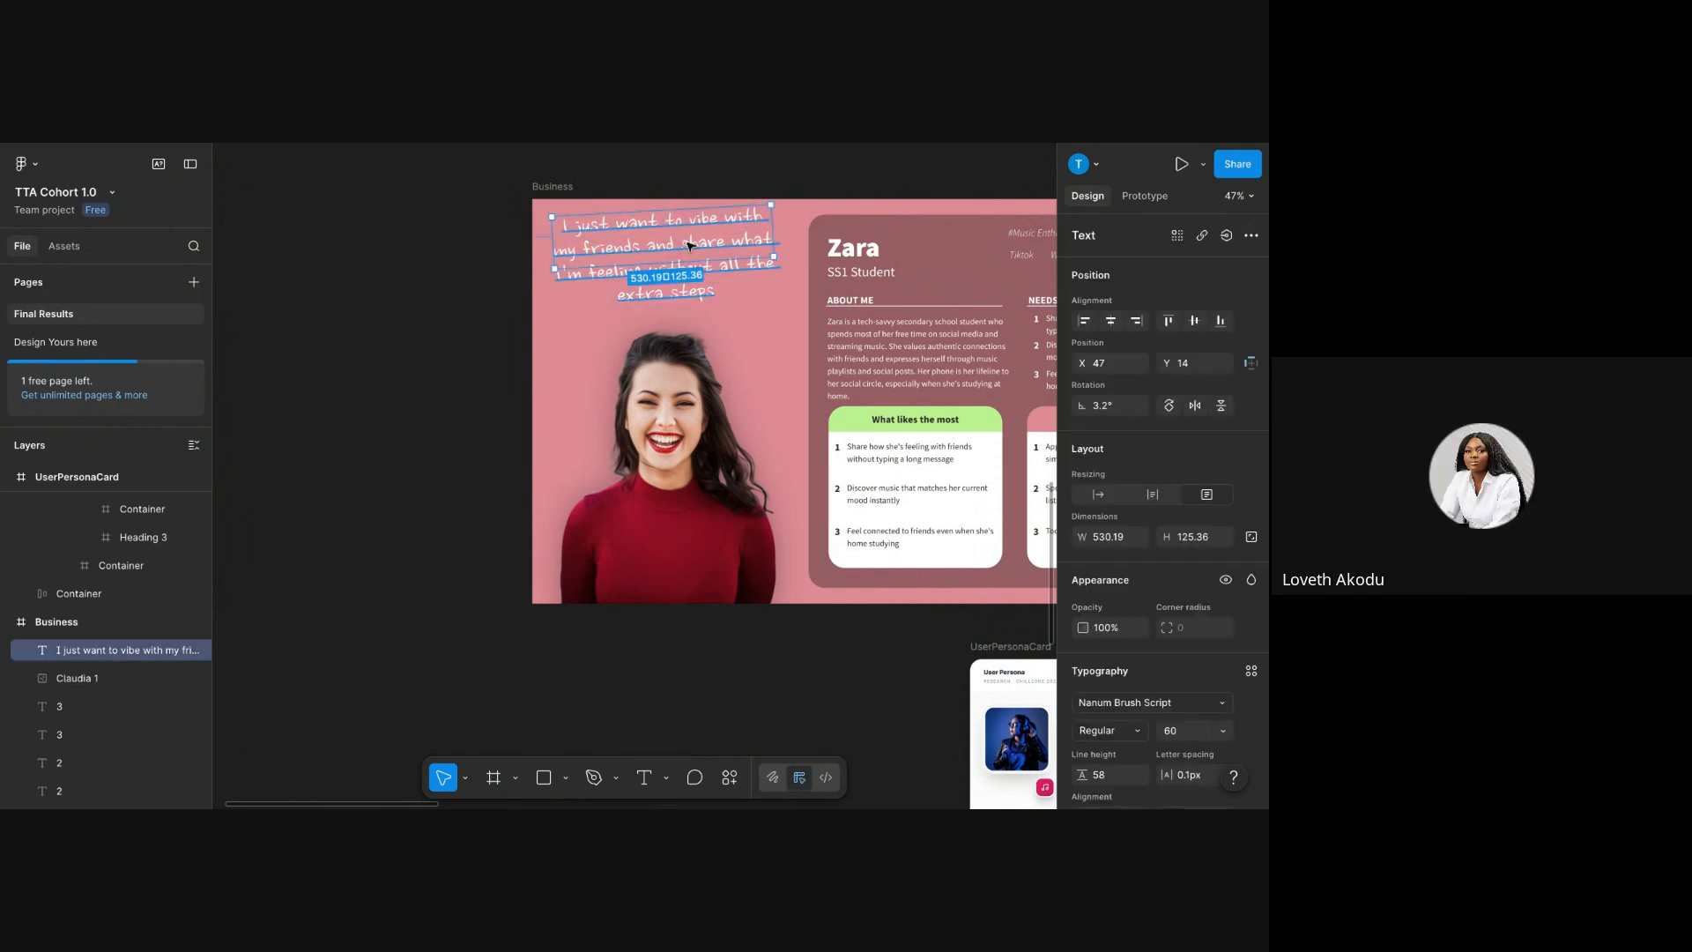
{"action": "key", "text": "Escape"}
{"action": "left_click", "coordinate": [787, 225]}
{"action": "left_click_drag", "start_coordinate": [717, 237], "coordinate": [713, 249]}
{"action": "left_click", "coordinate": [502, 180]}
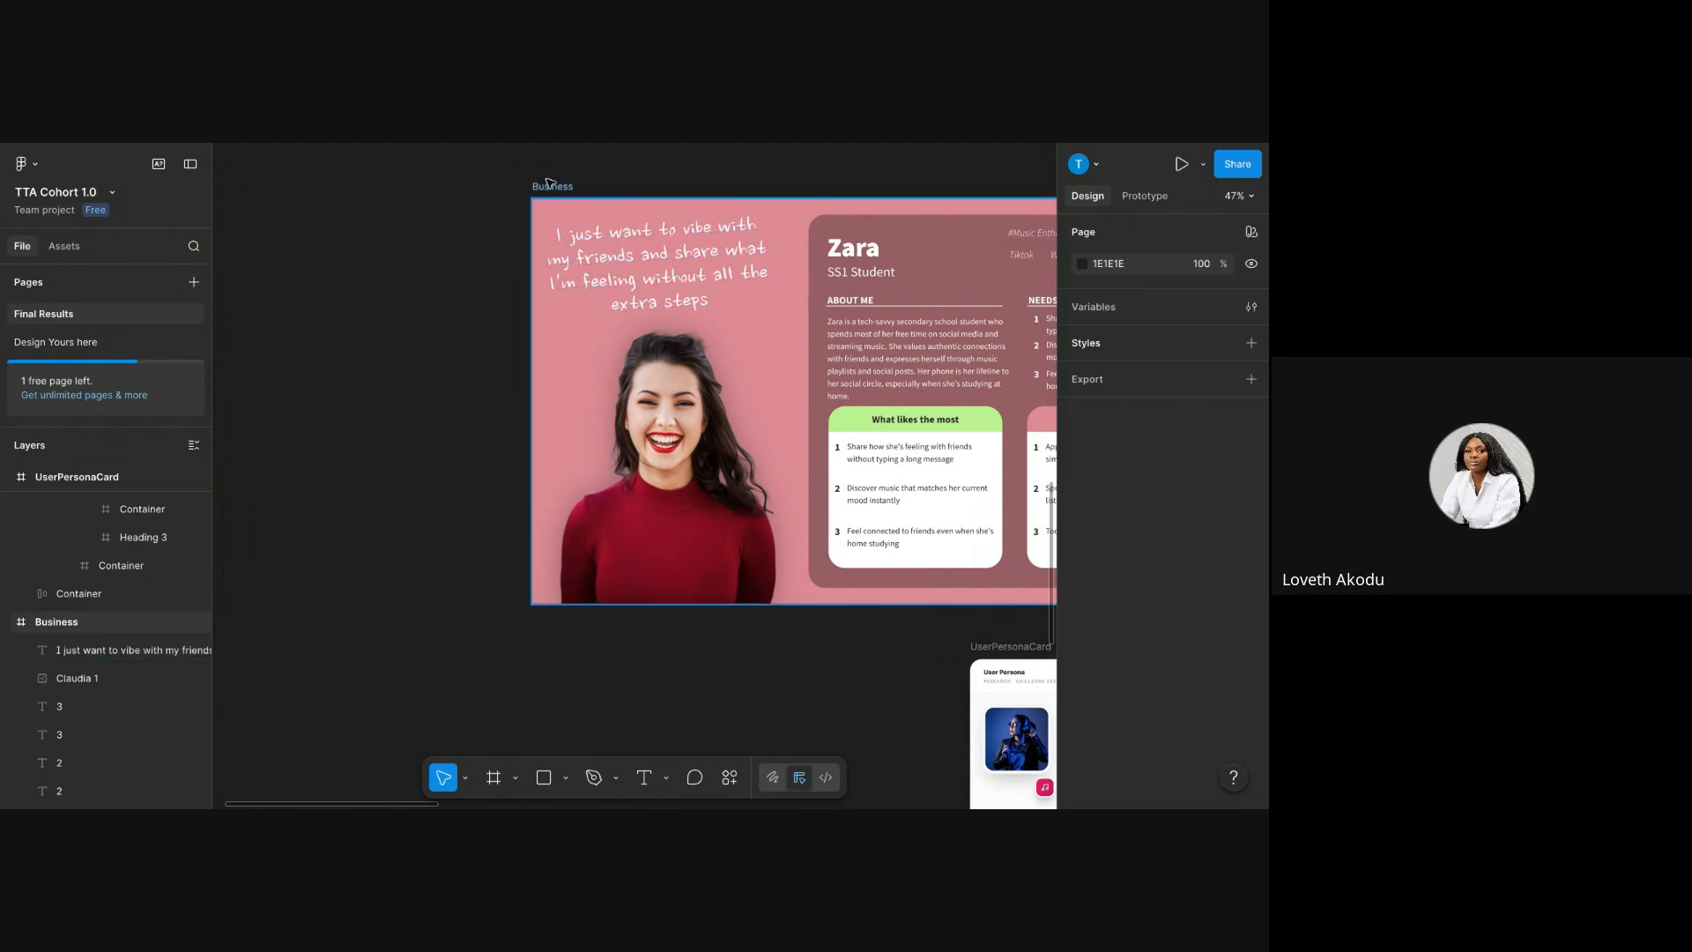
- Change the Business frame's background fill to coral orange
{"action": "left_click", "coordinate": [552, 186]}
{"action": "scroll", "coordinate": [793, 476], "scroll_direction": "down", "scroll_amount": 1}
{"action": "scroll", "coordinate": [1163, 529], "scroll_direction": "down", "scroll_amount": 3}
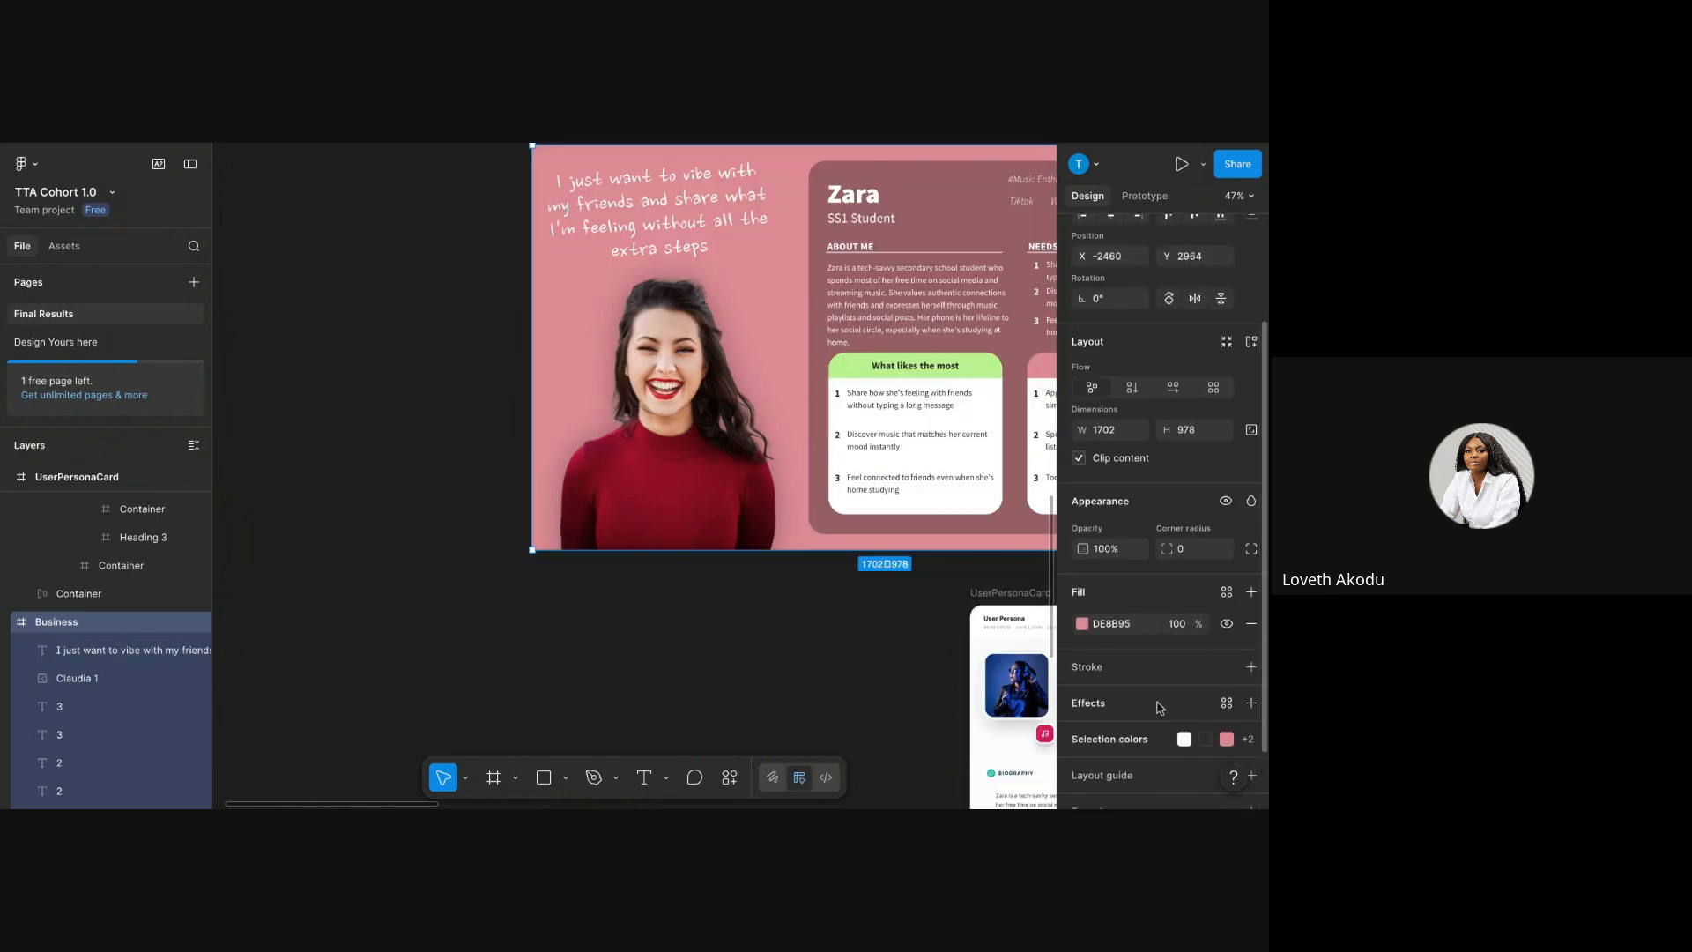
{"action": "left_click", "coordinate": [1094, 620]}
{"action": "type", "text": "peach"}
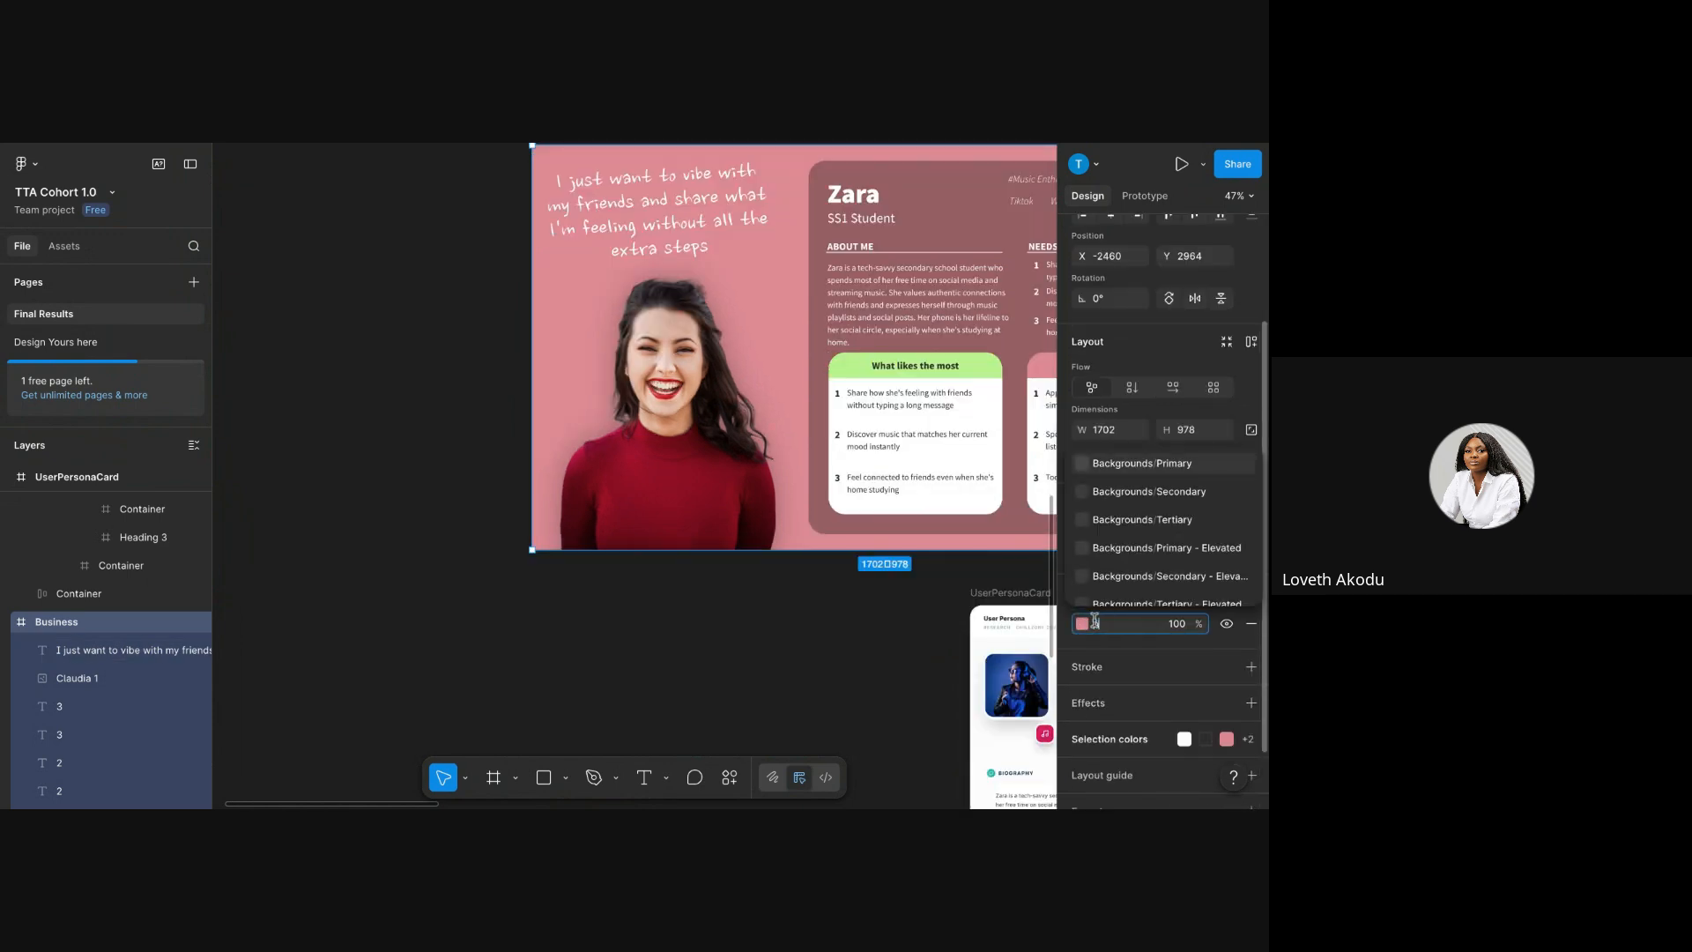
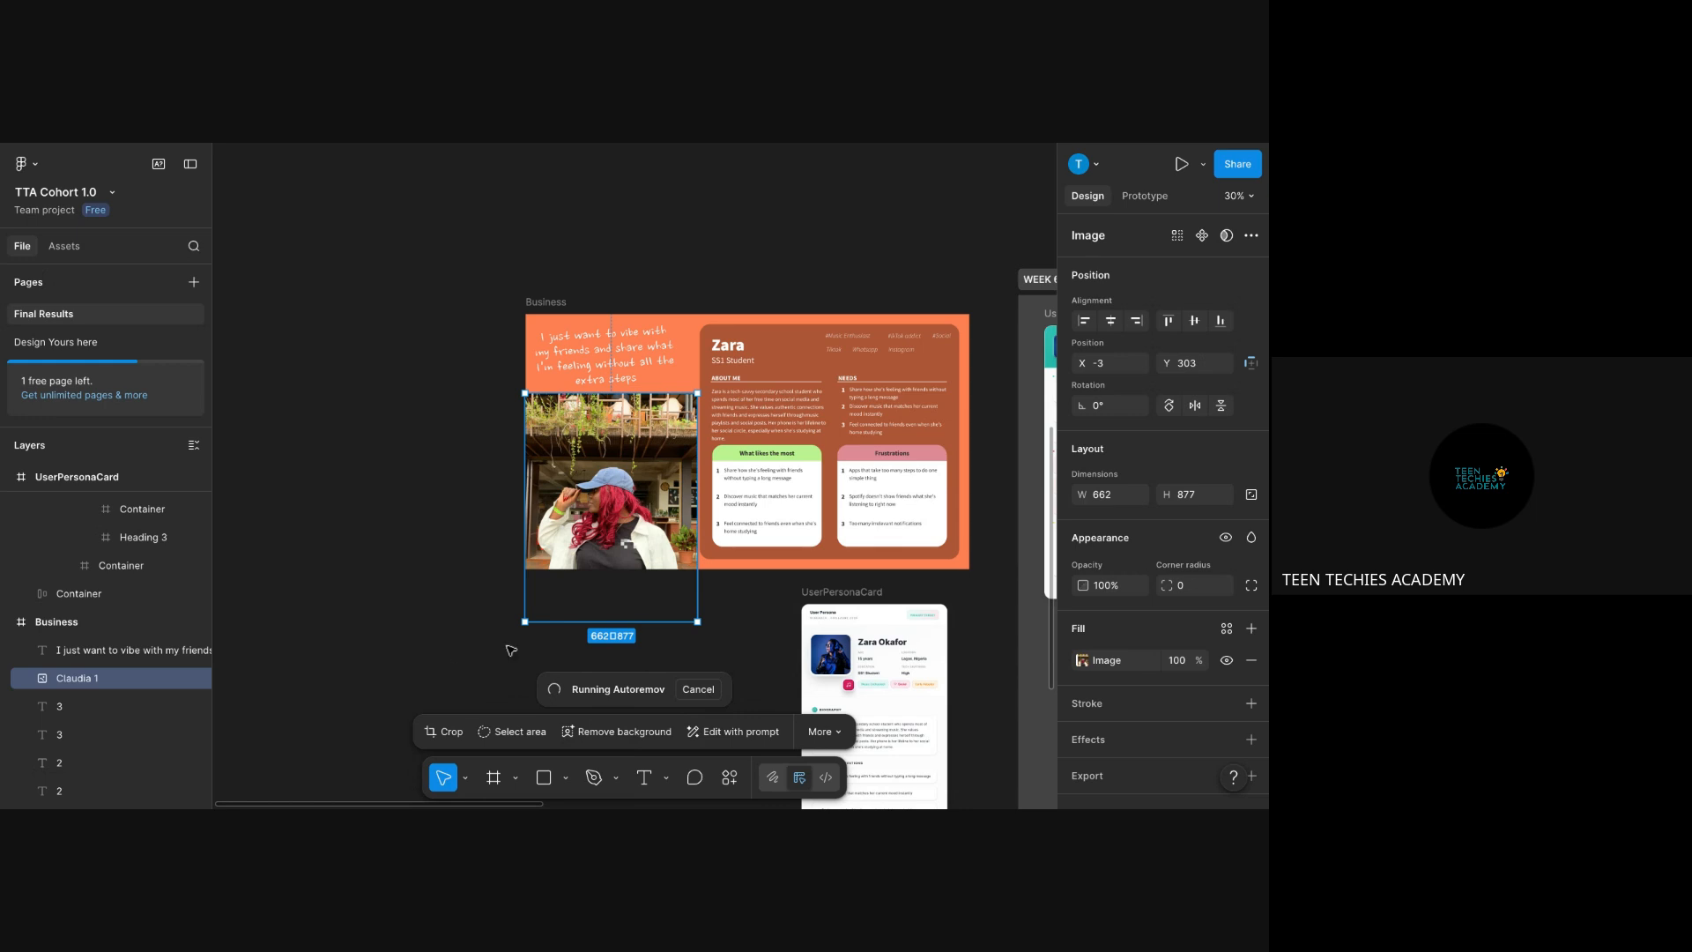
- Cancel the background removal running on the new portrait photo and look through the image's available commands
{"action": "left_click", "coordinate": [698, 690]}
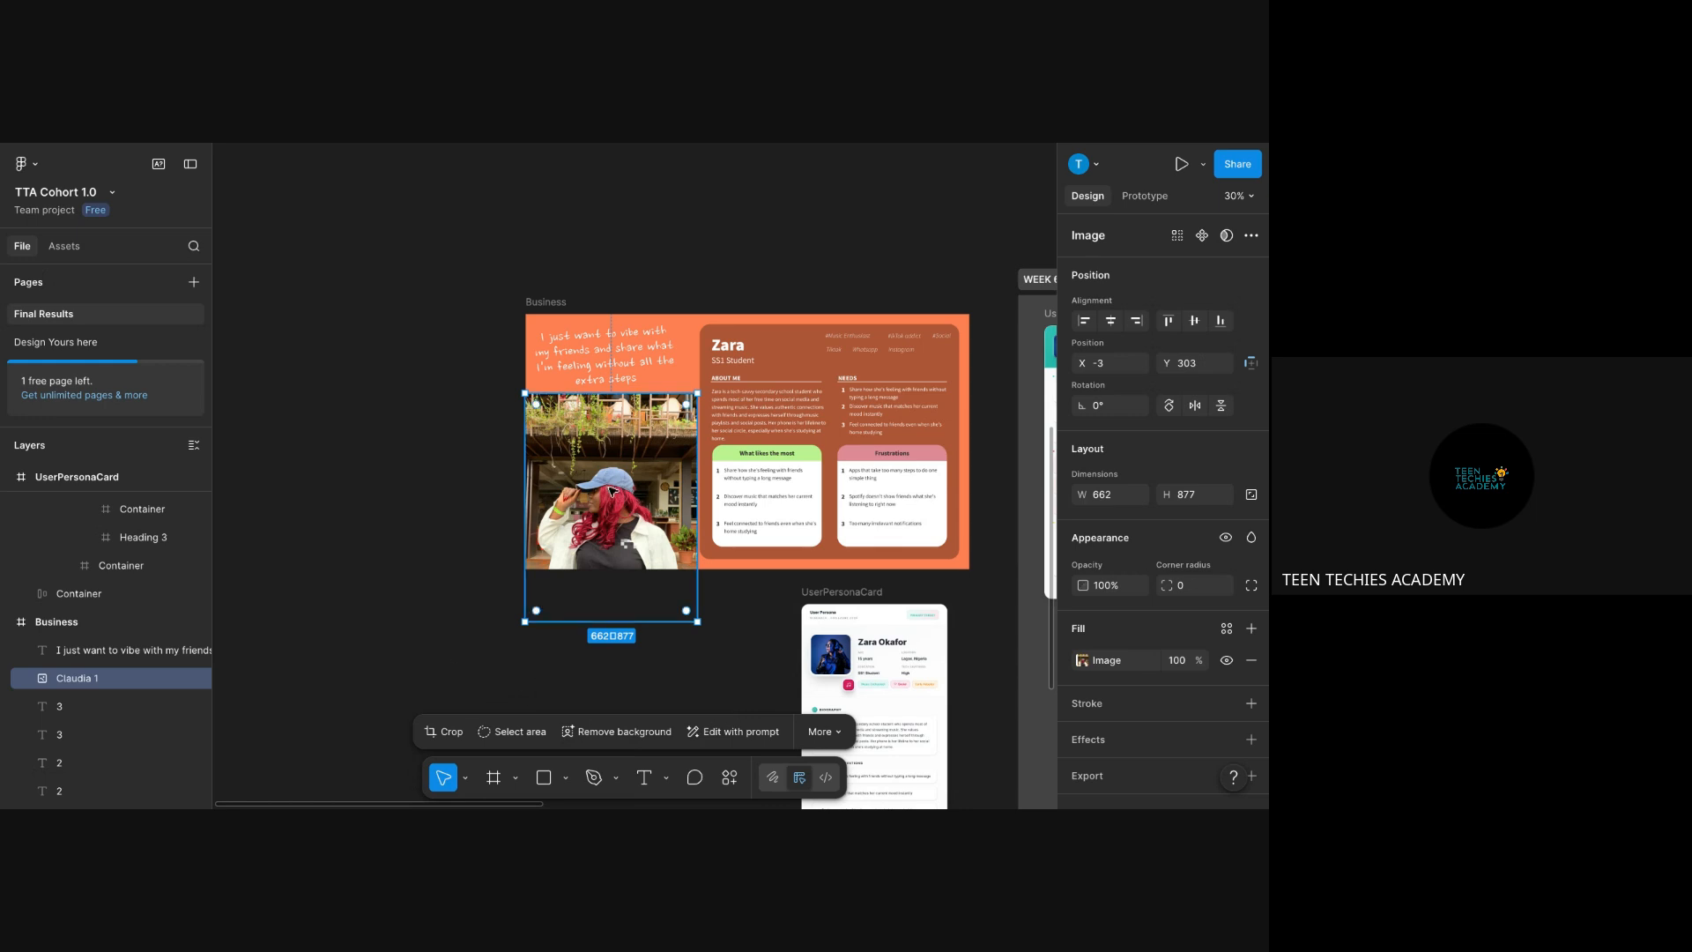
{"action": "right_click", "coordinate": [616, 548]}
{"action": "mouse_move", "coordinate": [690, 599]}
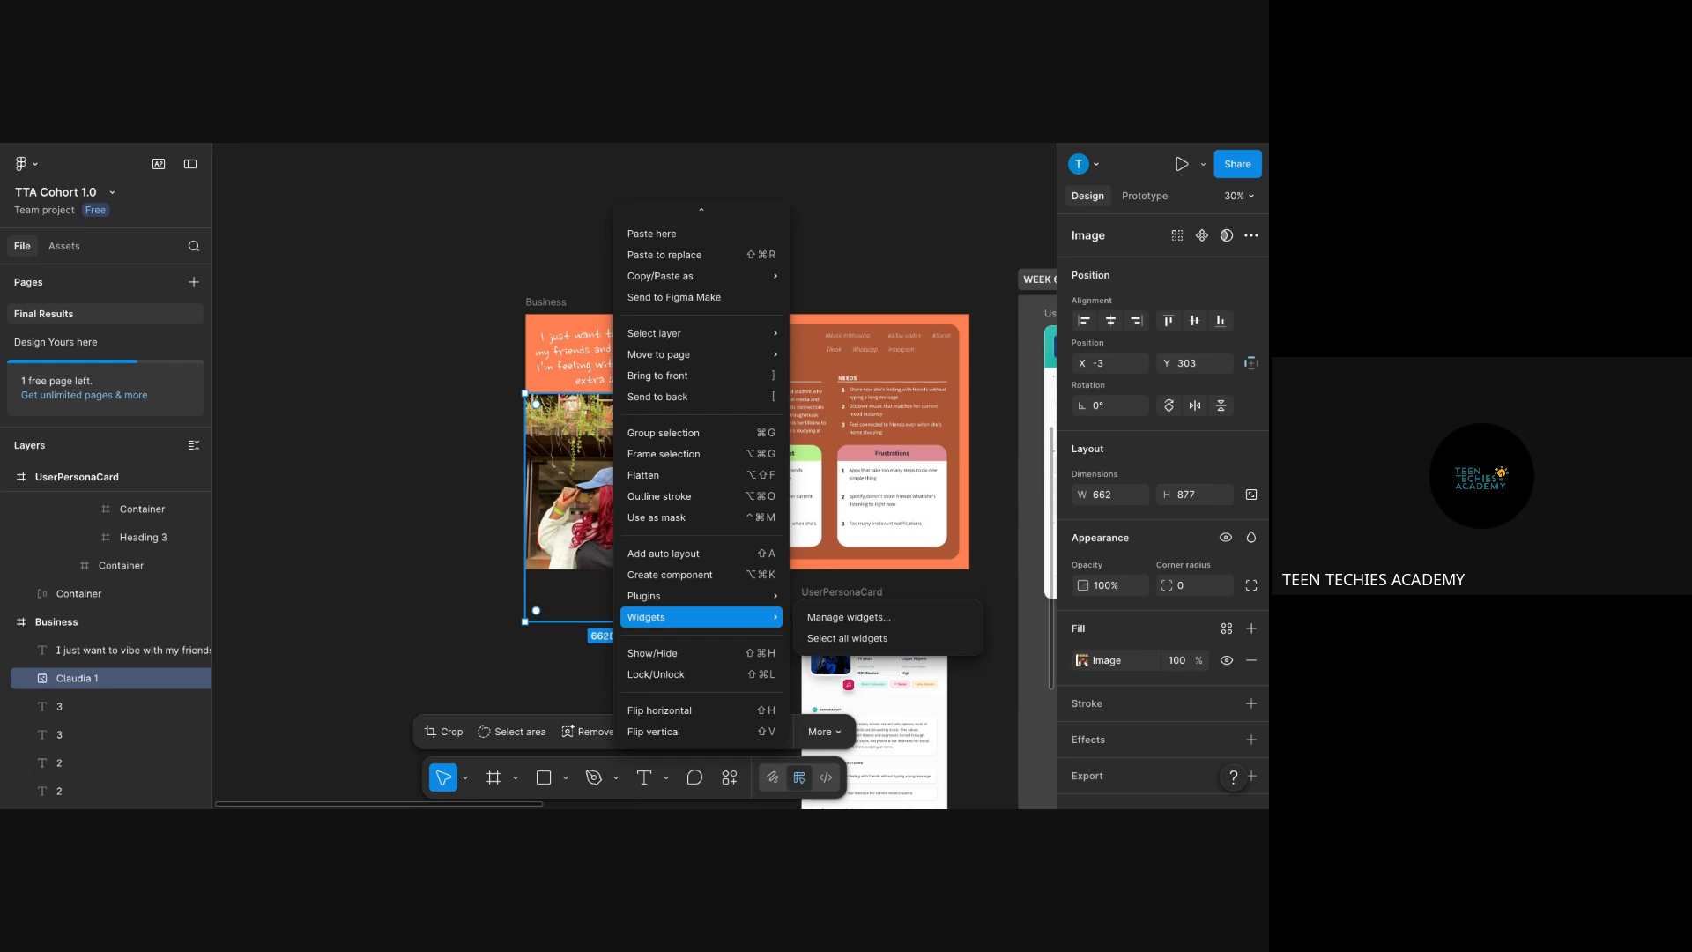
{"action": "left_click", "coordinate": [491, 276]}
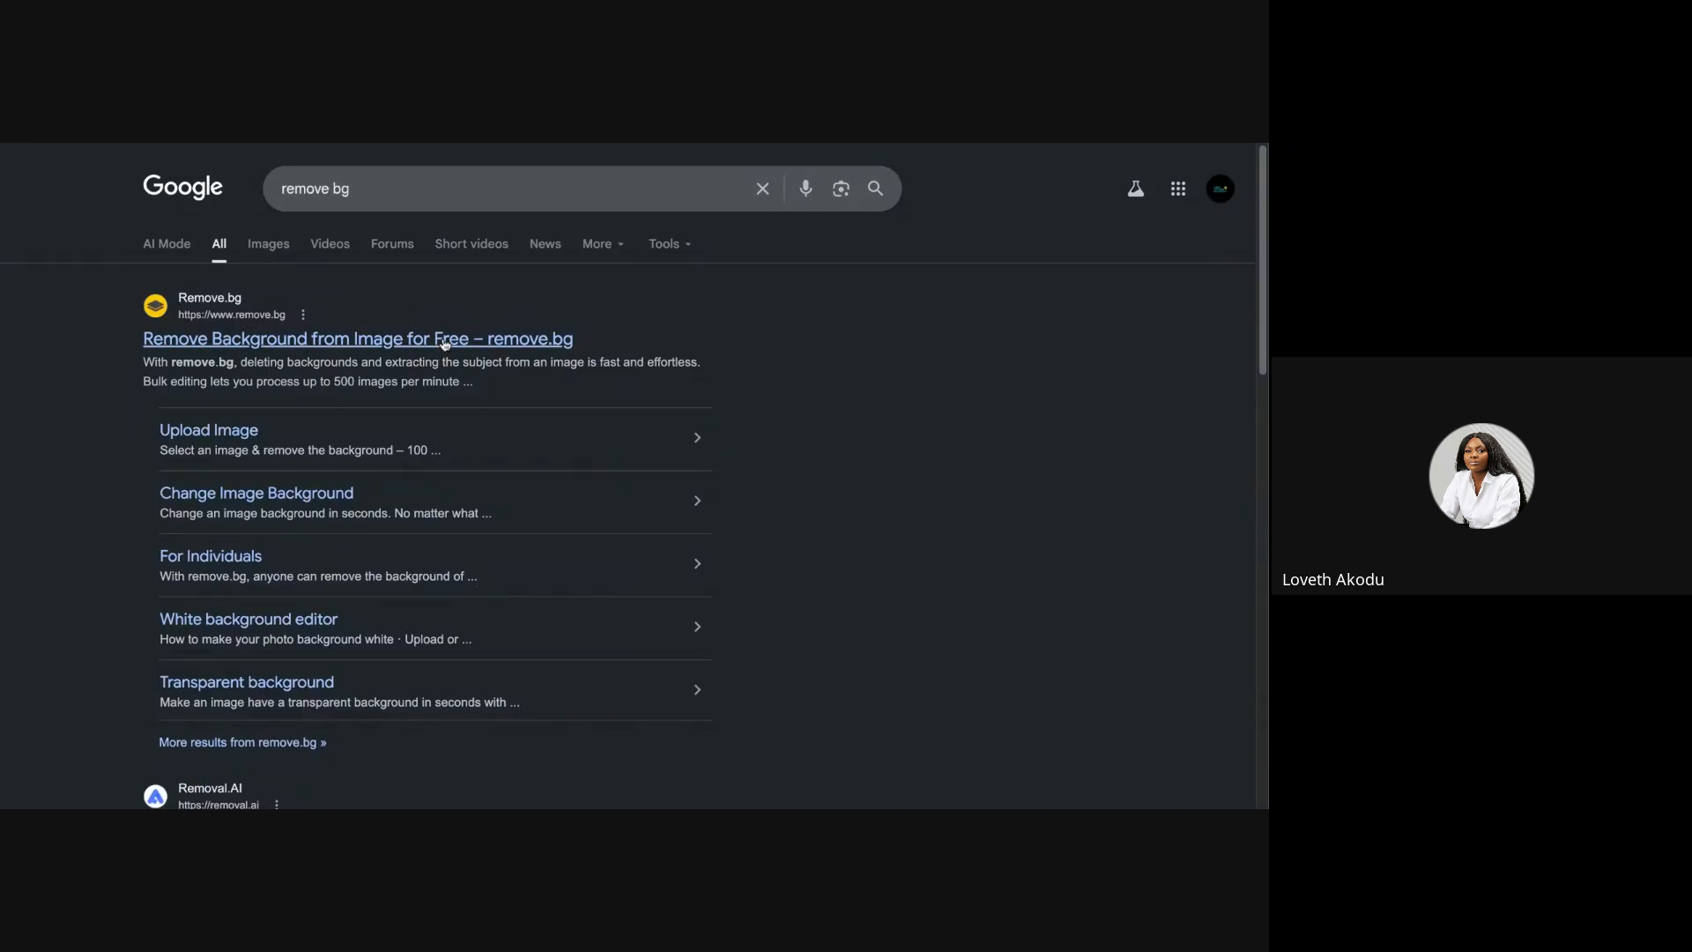
- Open the remove.bg website from the browser's search results and paste in the portrait photo to remove its background
{"action": "left_click", "coordinate": [445, 342]}
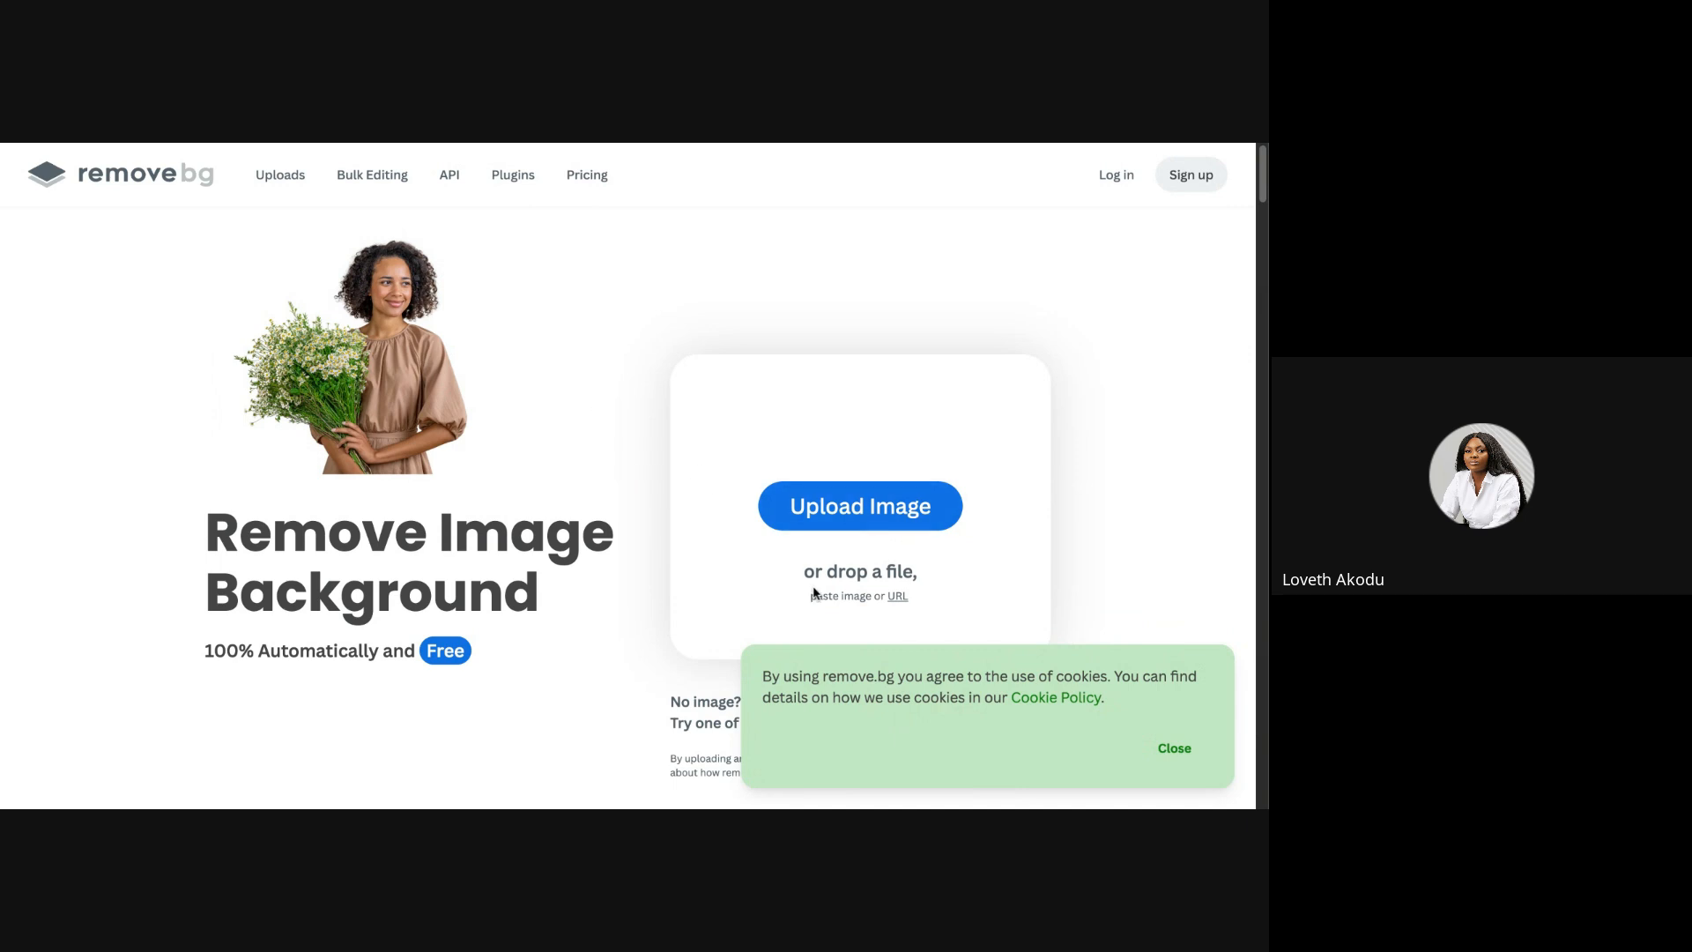
{"action": "key", "text": "ctrl+v"}
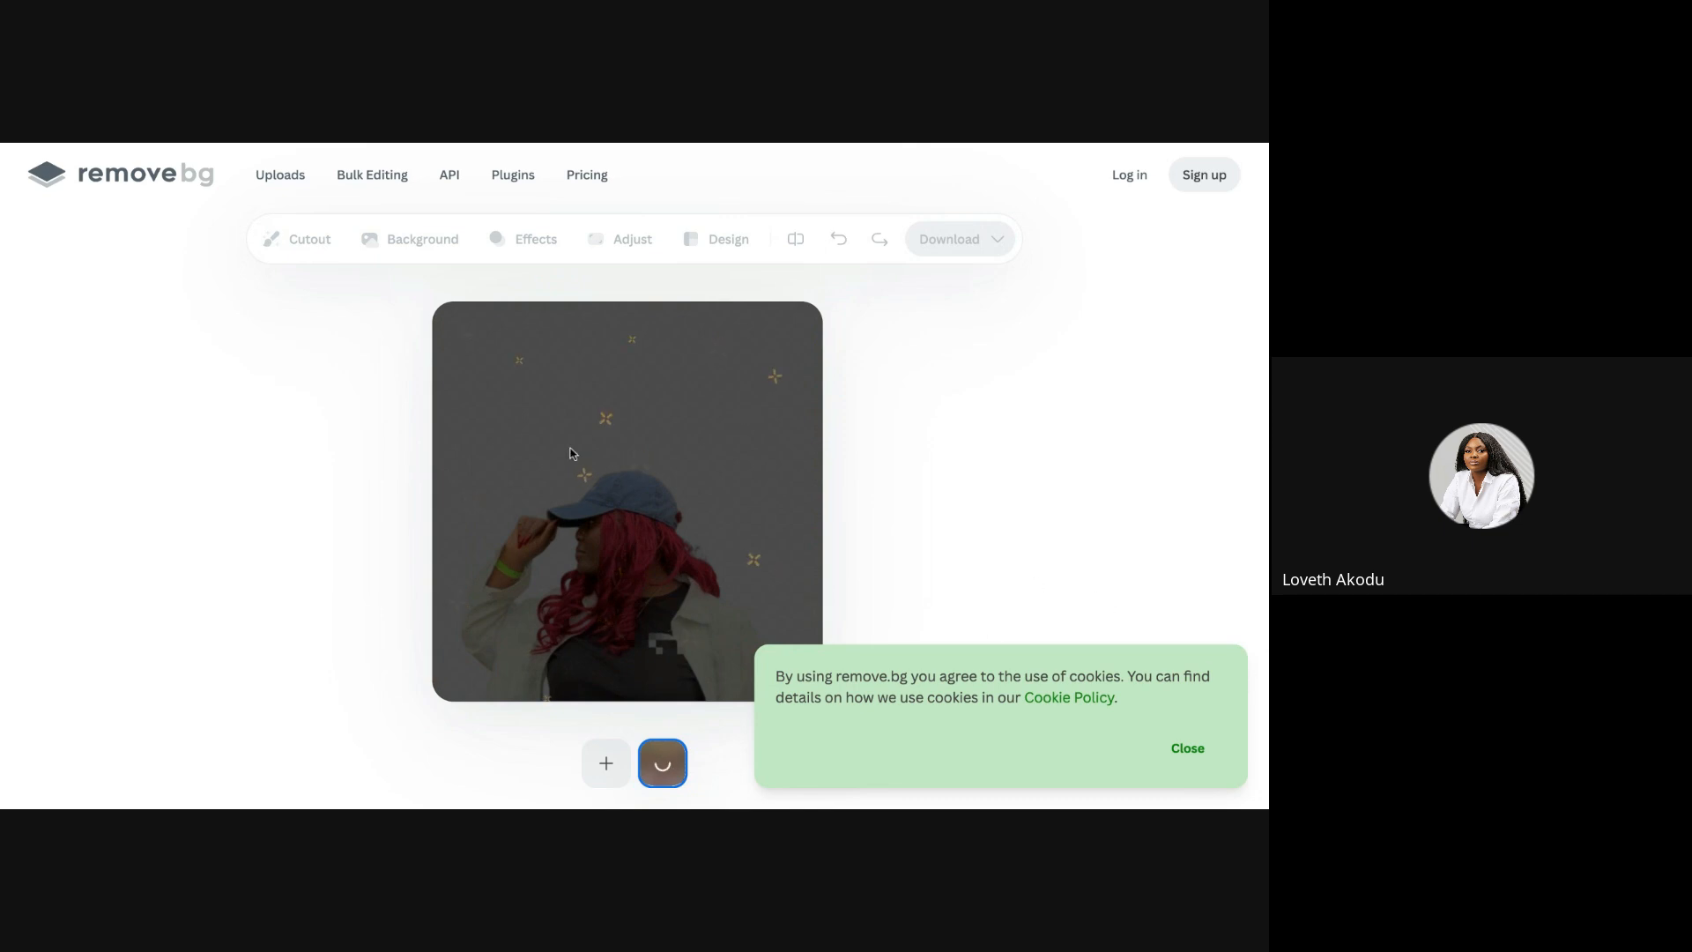
{"action": "left_click", "coordinate": [1190, 747]}
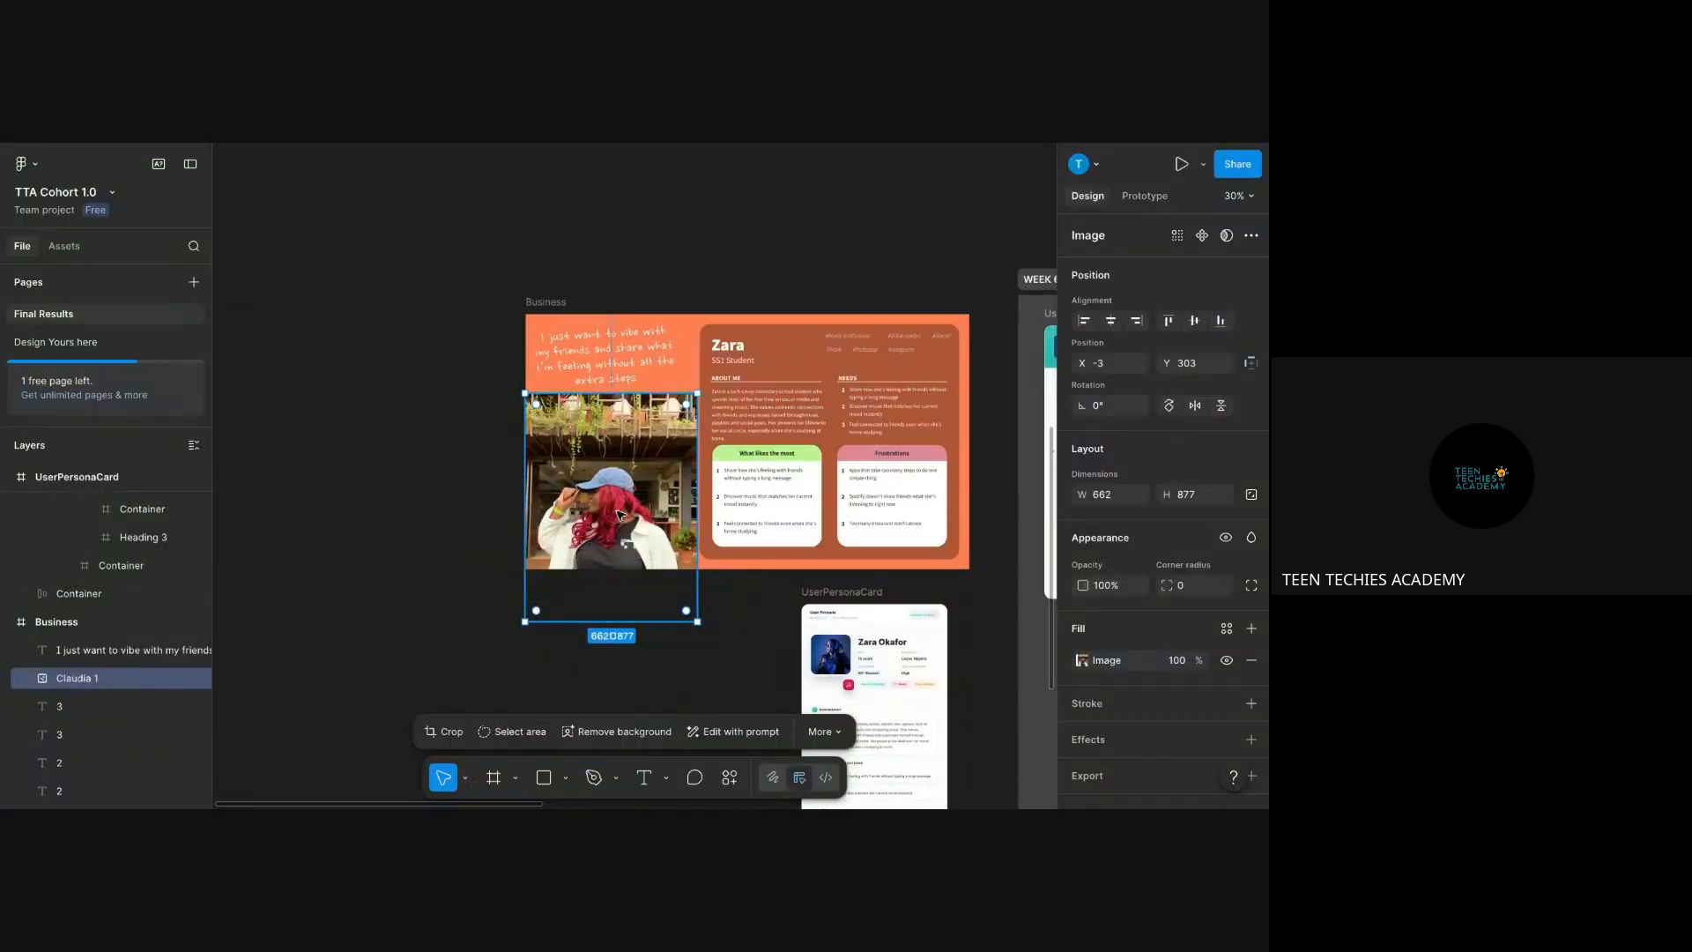
- Replace the portrait photo in the Business frame with the copied background-free version
{"action": "right_click", "coordinate": [578, 516]}
{"action": "mouse_move", "coordinate": [640, 278]}
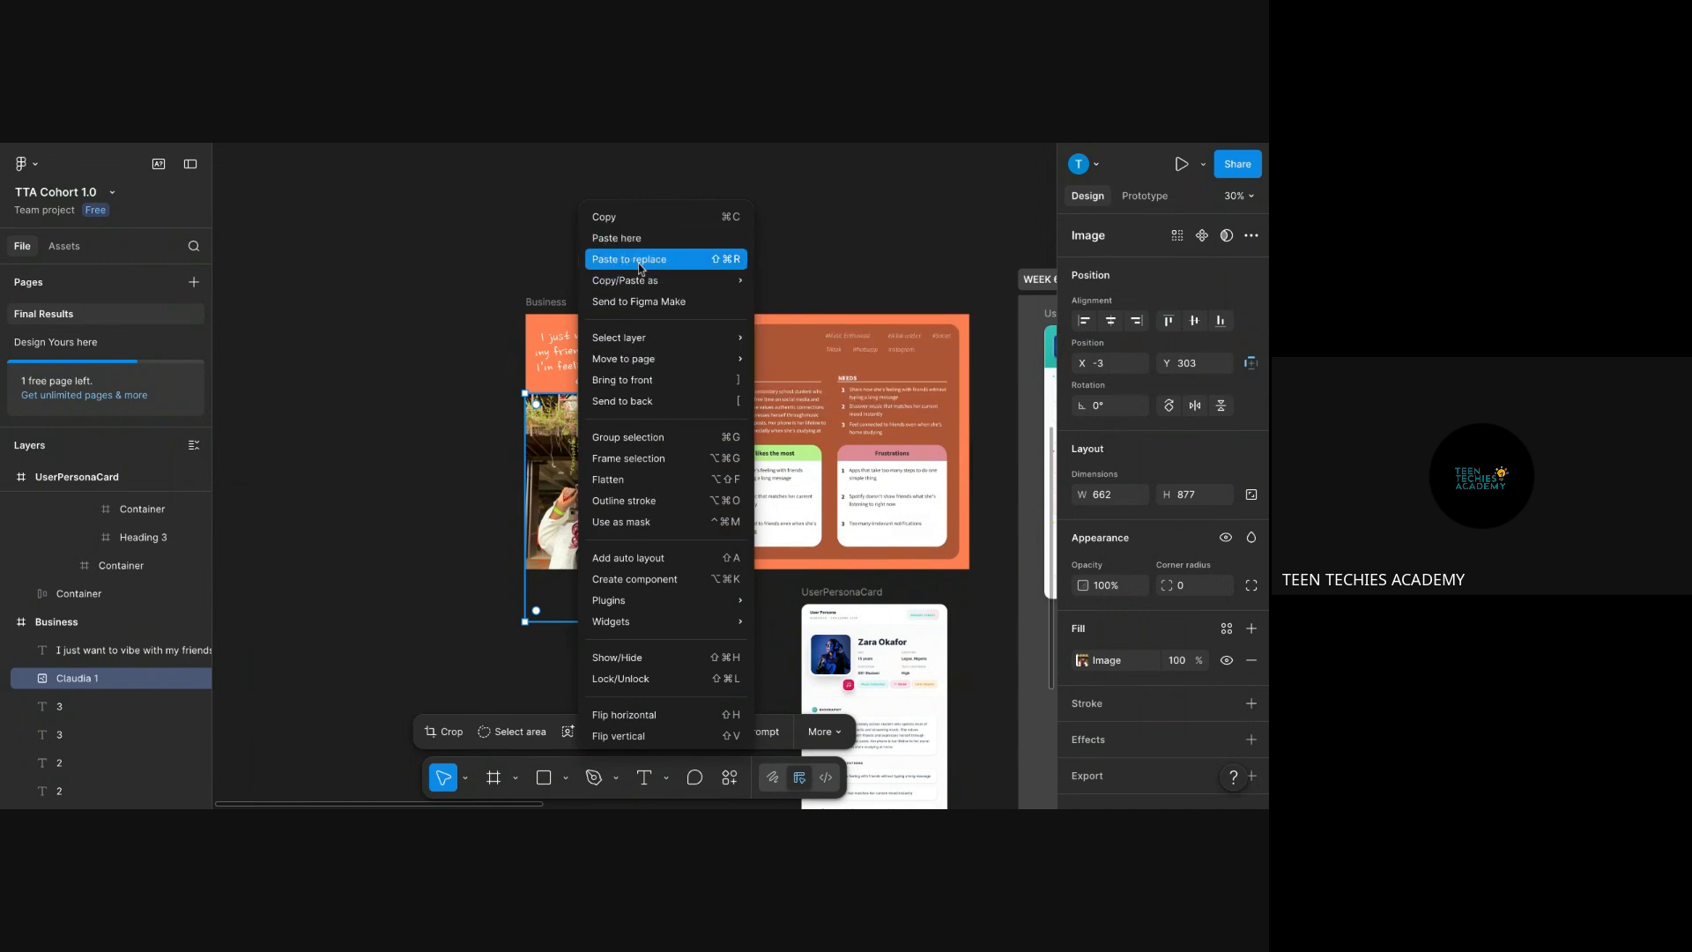
{"action": "left_click", "coordinate": [640, 259]}
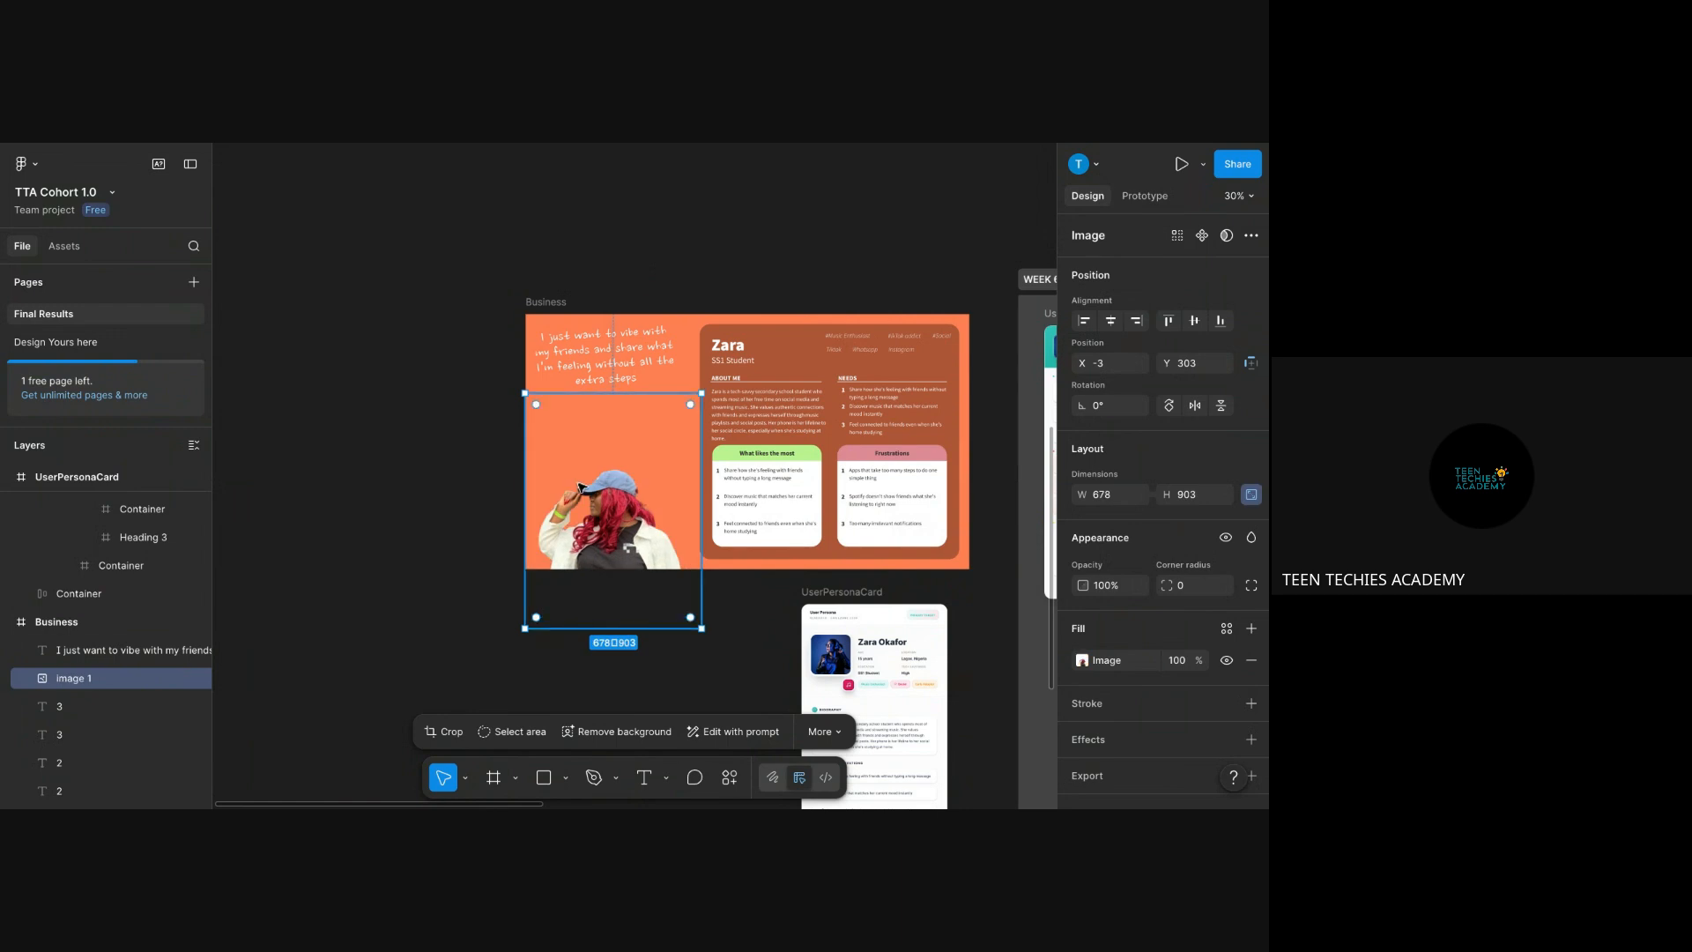
- Enlarge the cut-out portrait to about 848 × 1129, placed below the quote, and nudge the quote slightly left to about X 10, Y 39
{"action": "left_click_drag", "start_coordinate": [591, 460], "coordinate": [594, 412]}
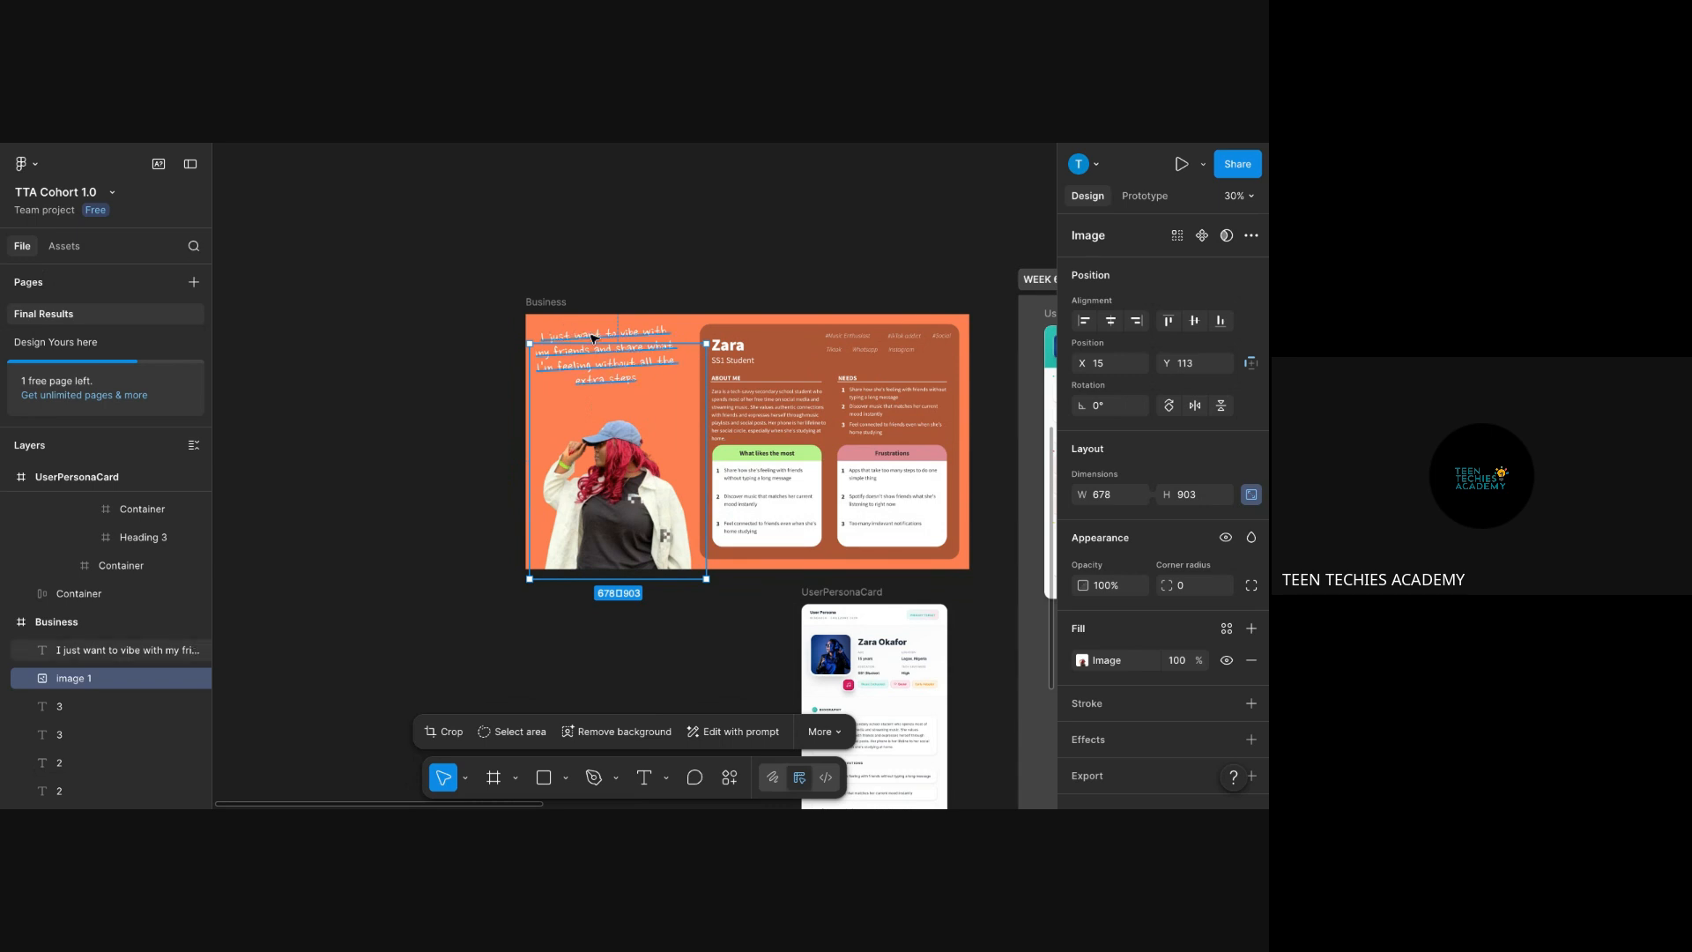
{"action": "left_click_drag", "start_coordinate": [673, 346], "coordinate": [666, 285]}
{"action": "left_click_drag", "start_coordinate": [662, 517], "coordinate": [650, 486]}
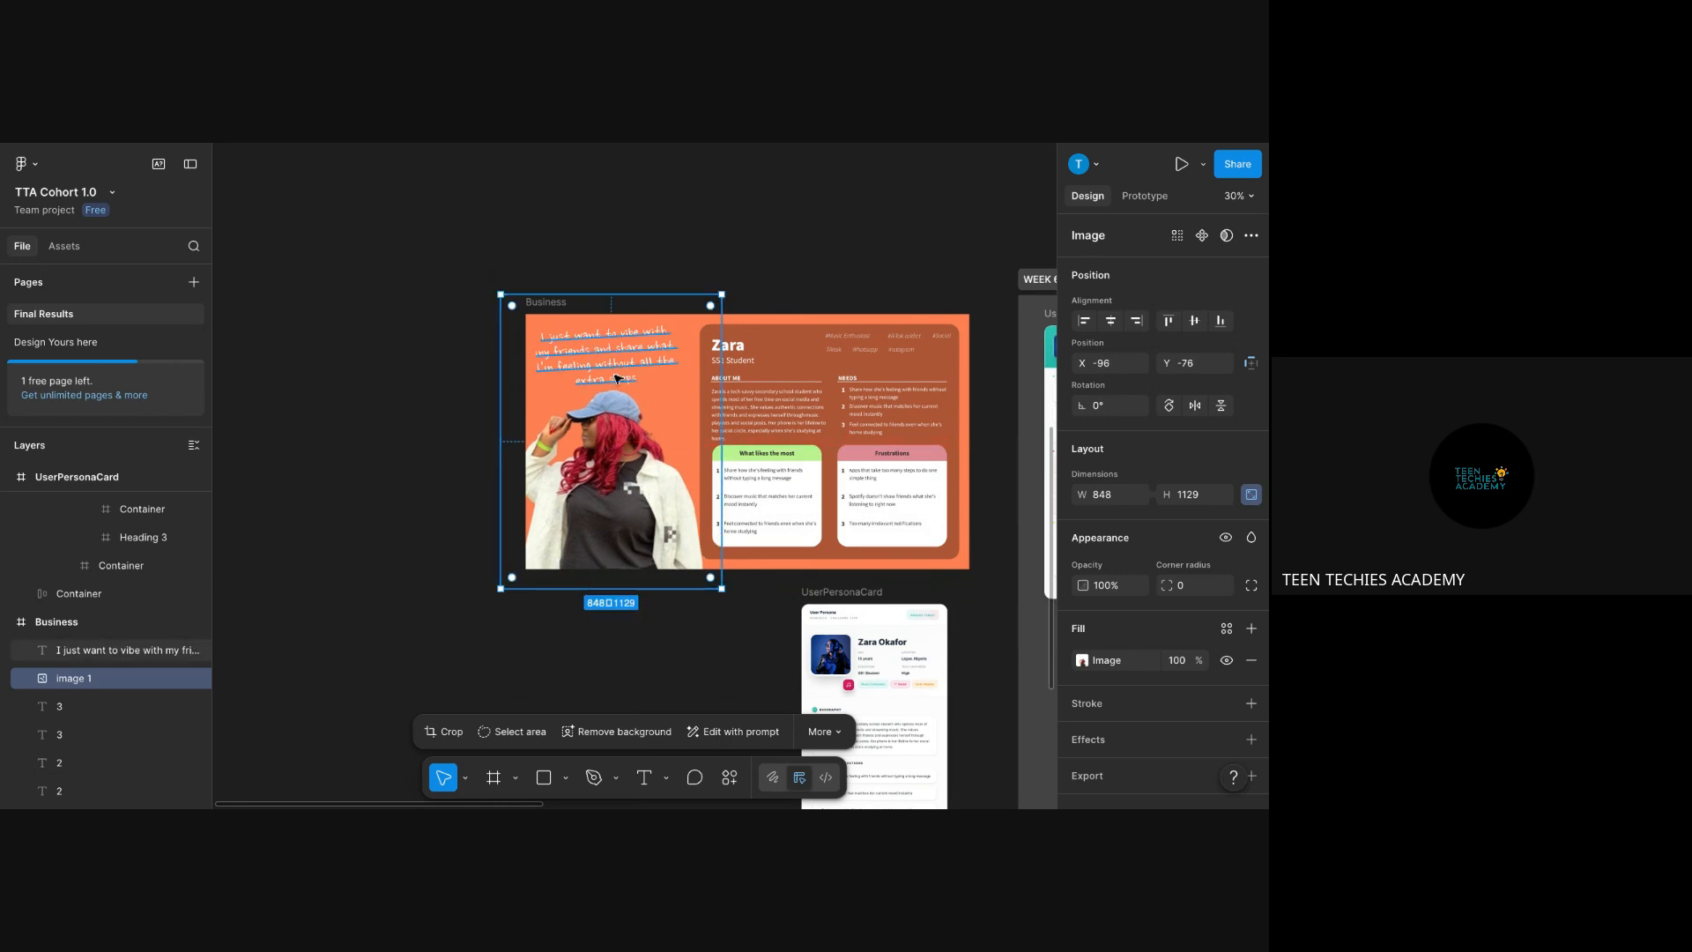
{"action": "left_click", "coordinate": [617, 349]}
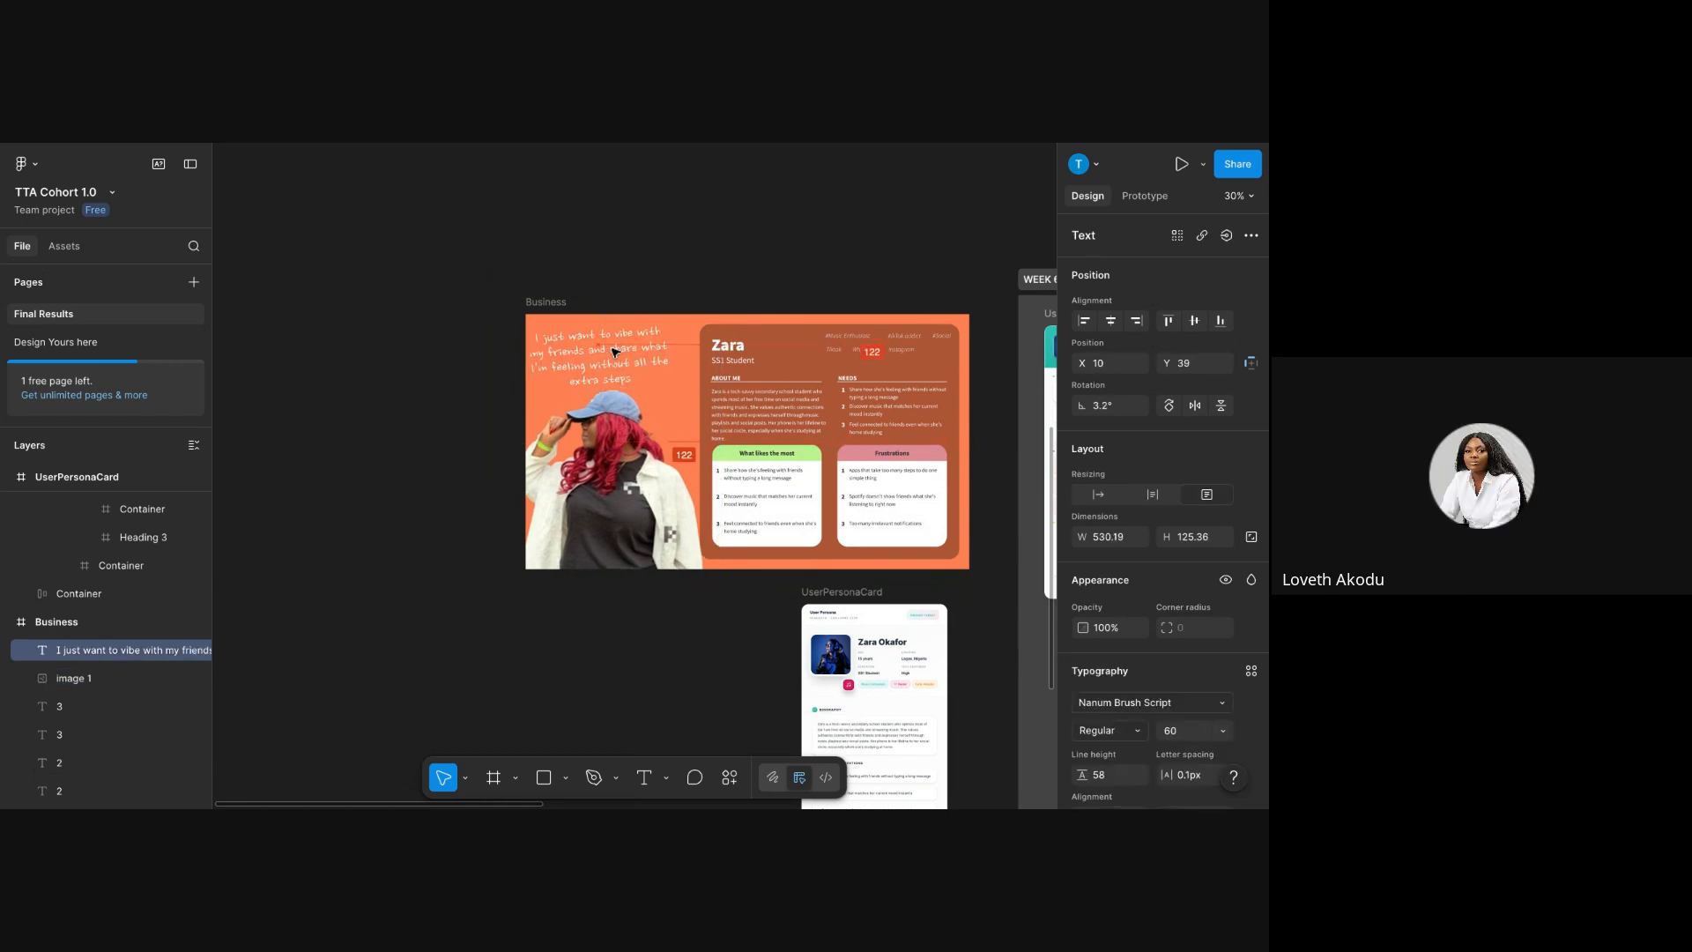
{"action": "left_click", "coordinate": [776, 255]}
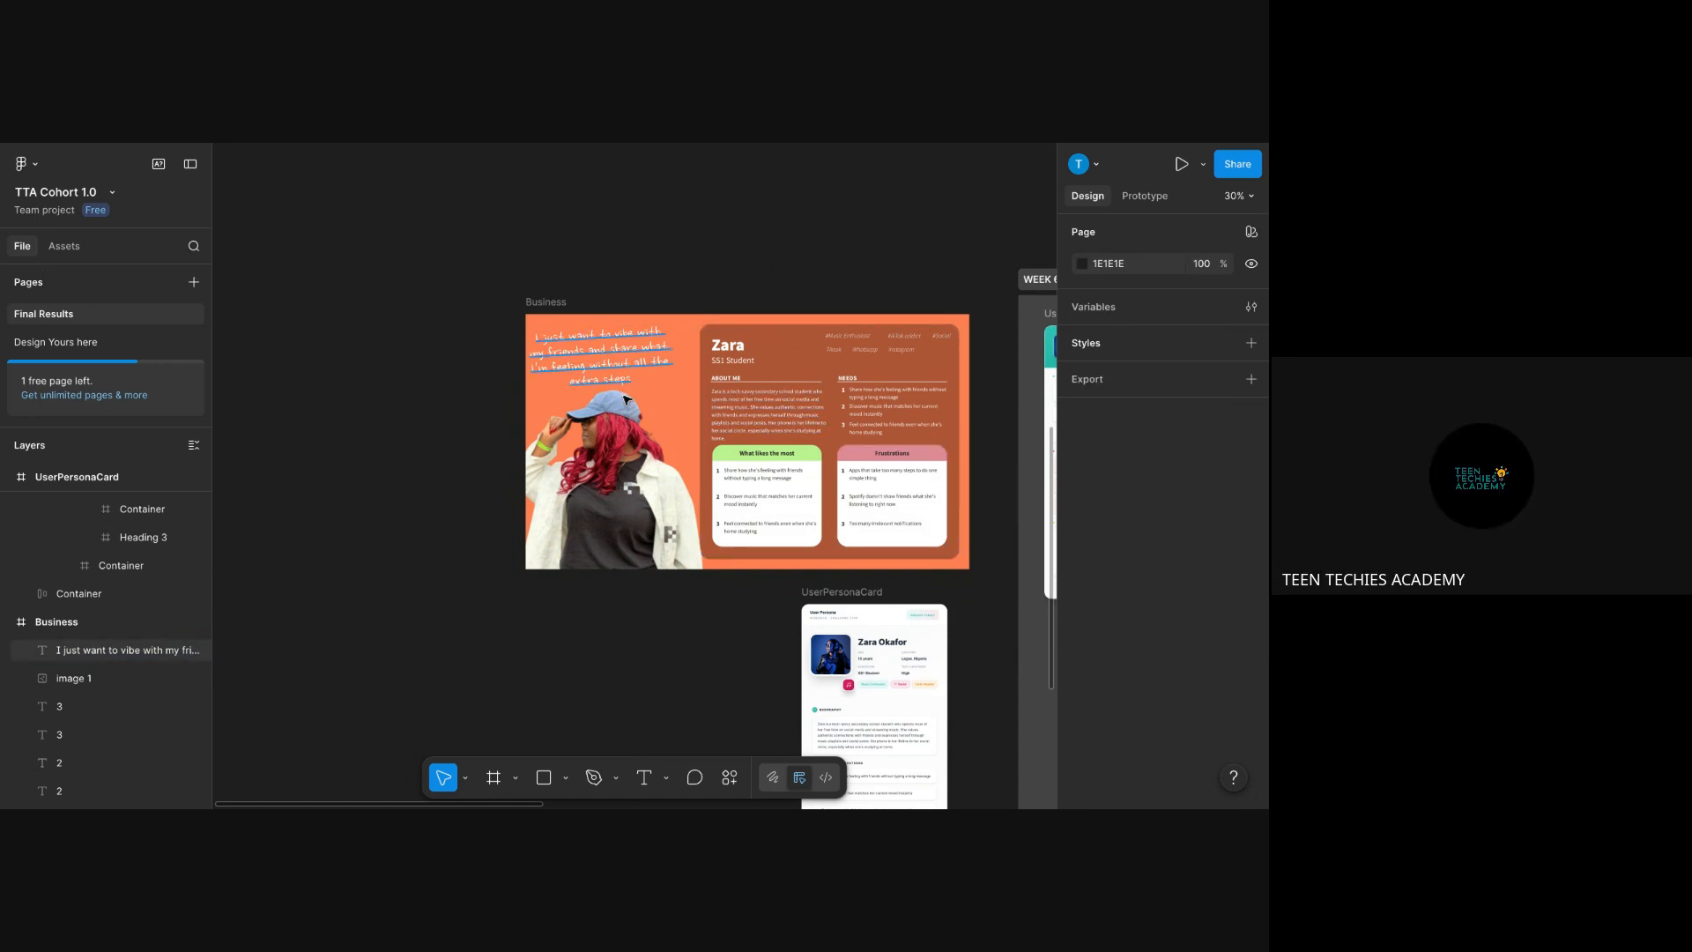
- Rename the Business frame, entering "User PERS" as the start of its new name
{"action": "left_click", "coordinate": [533, 304]}
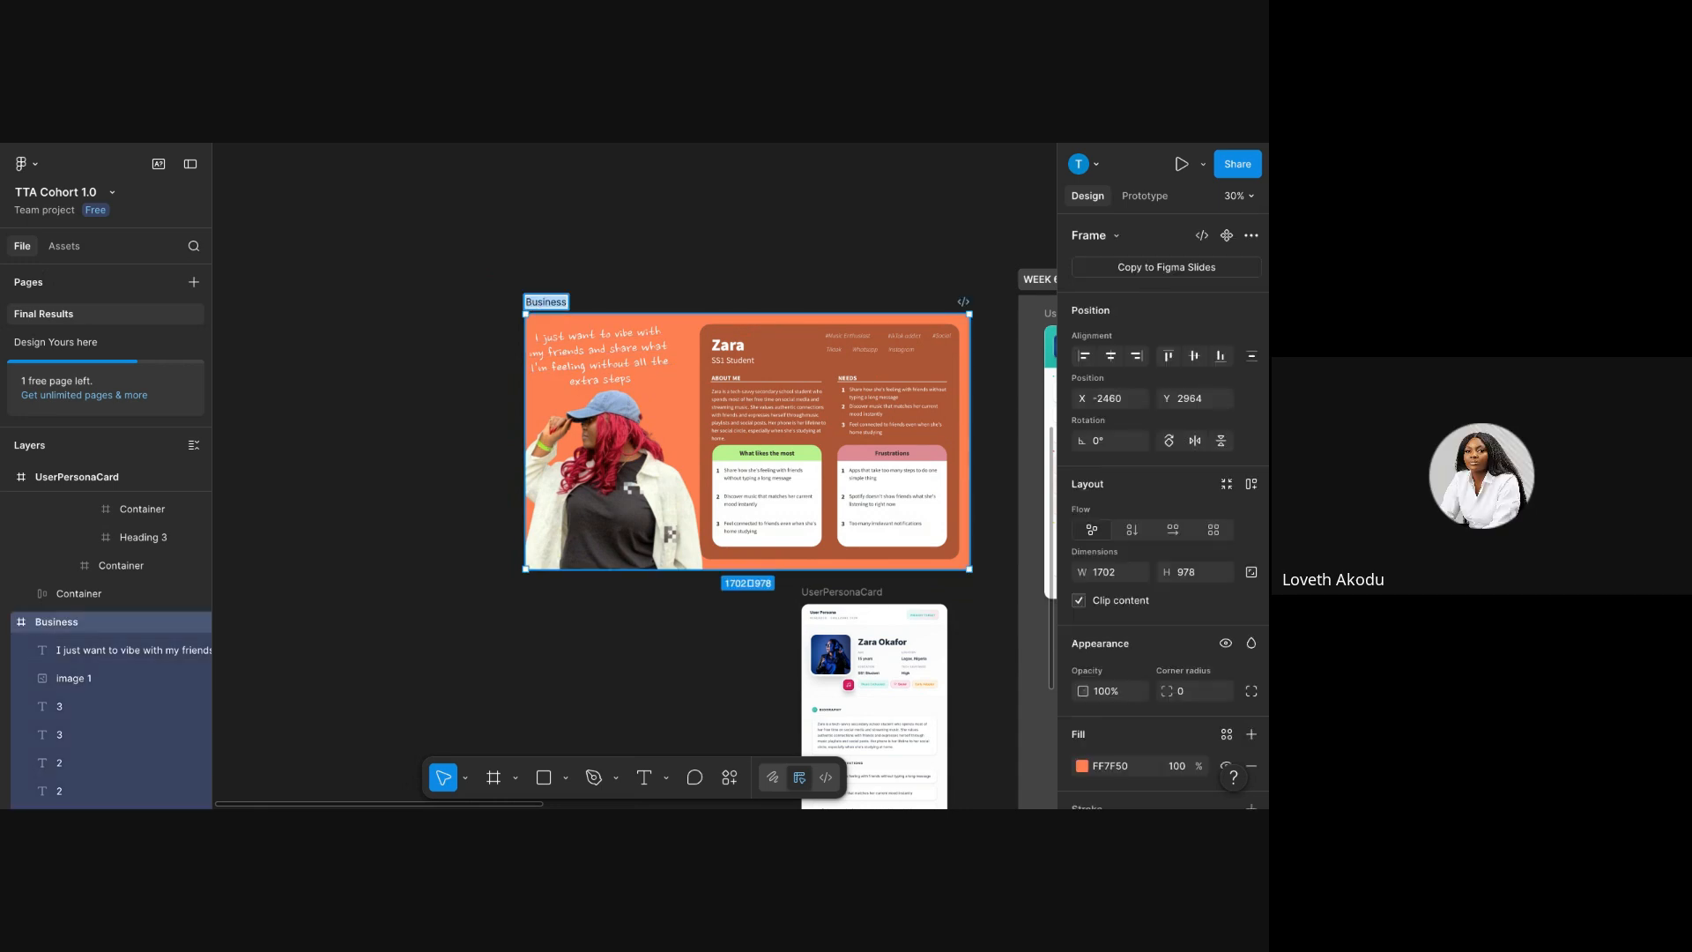
{"action": "type", "text": "User P"}
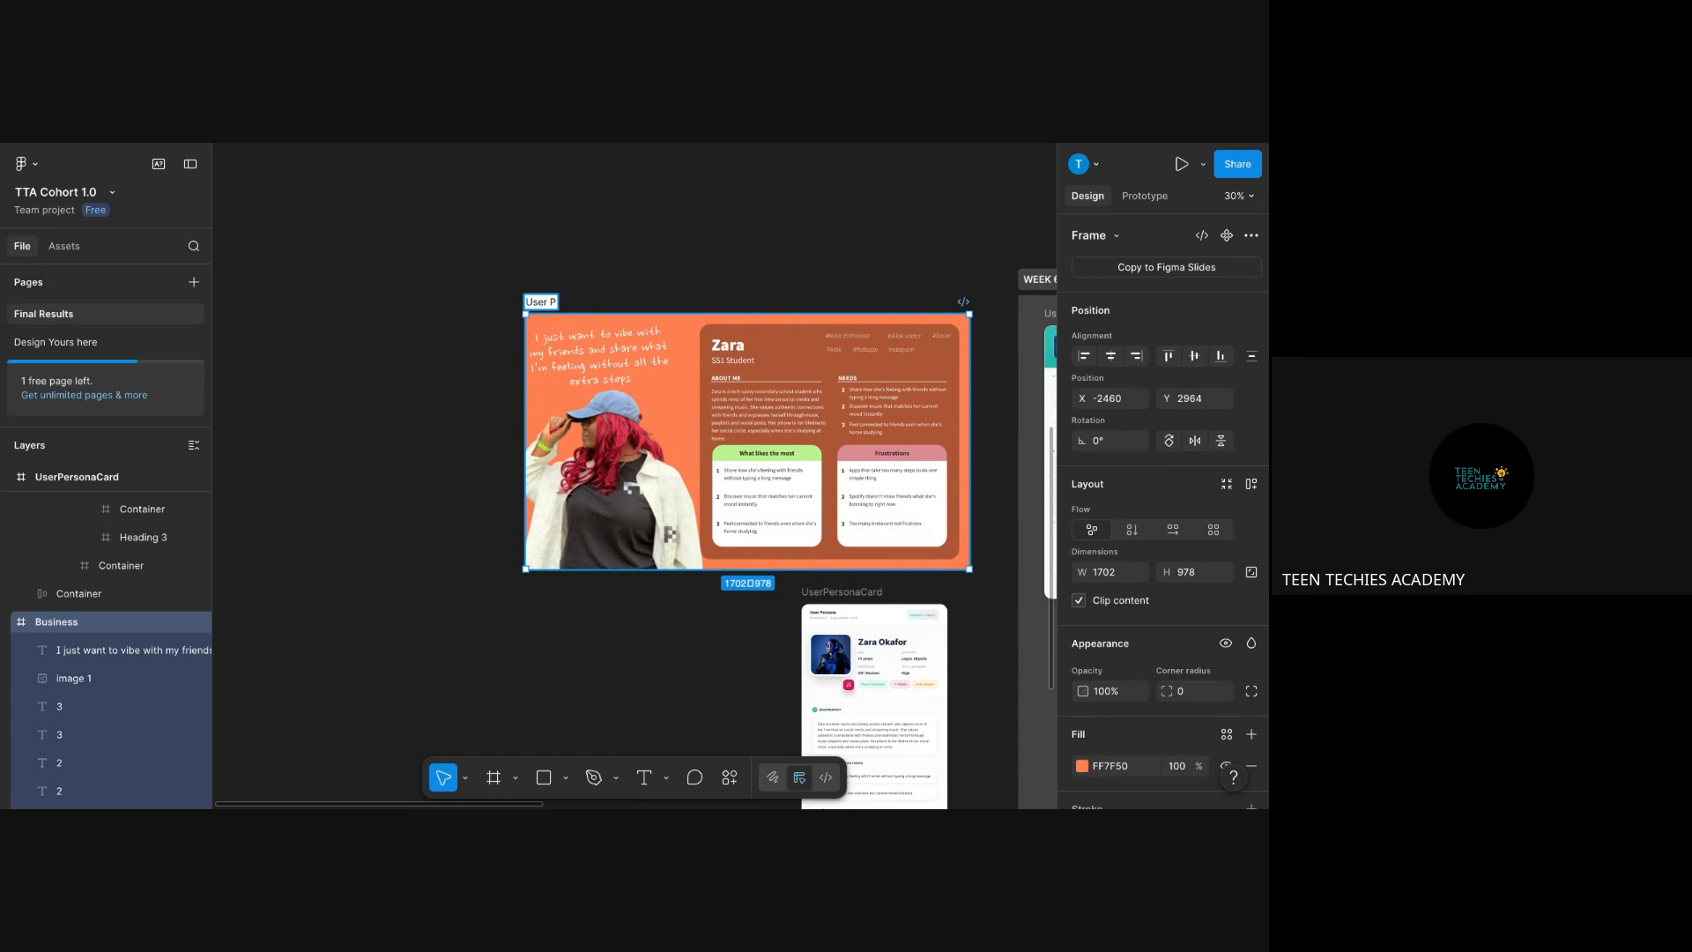
{"action": "type", "text": "ERS"}
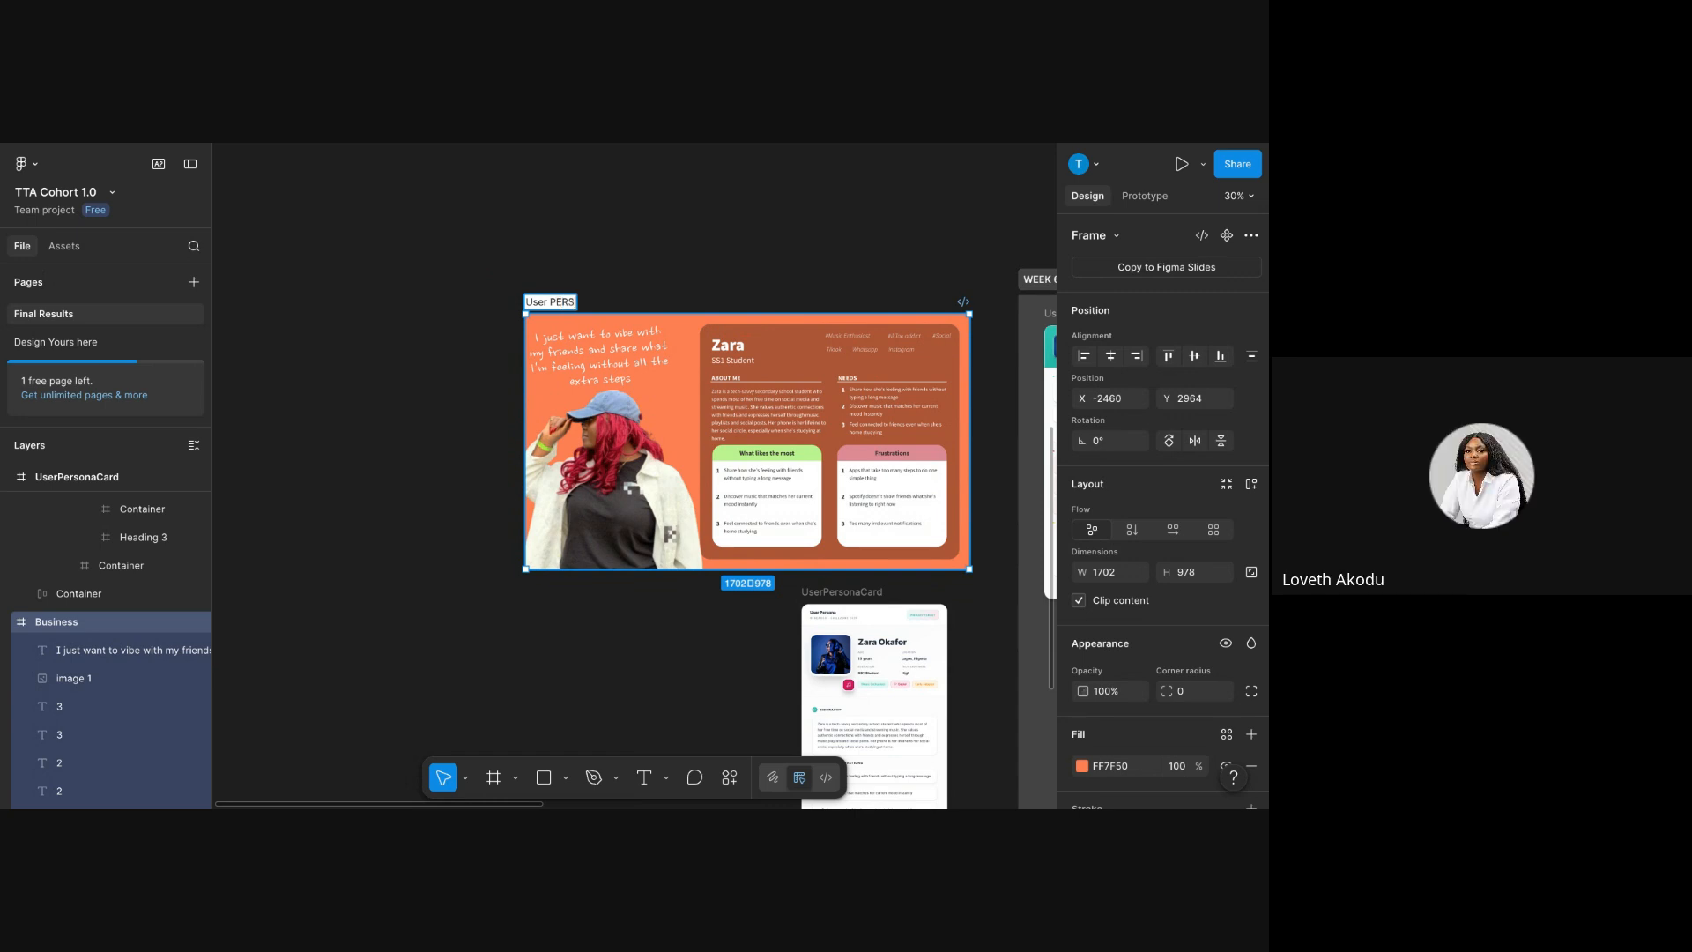